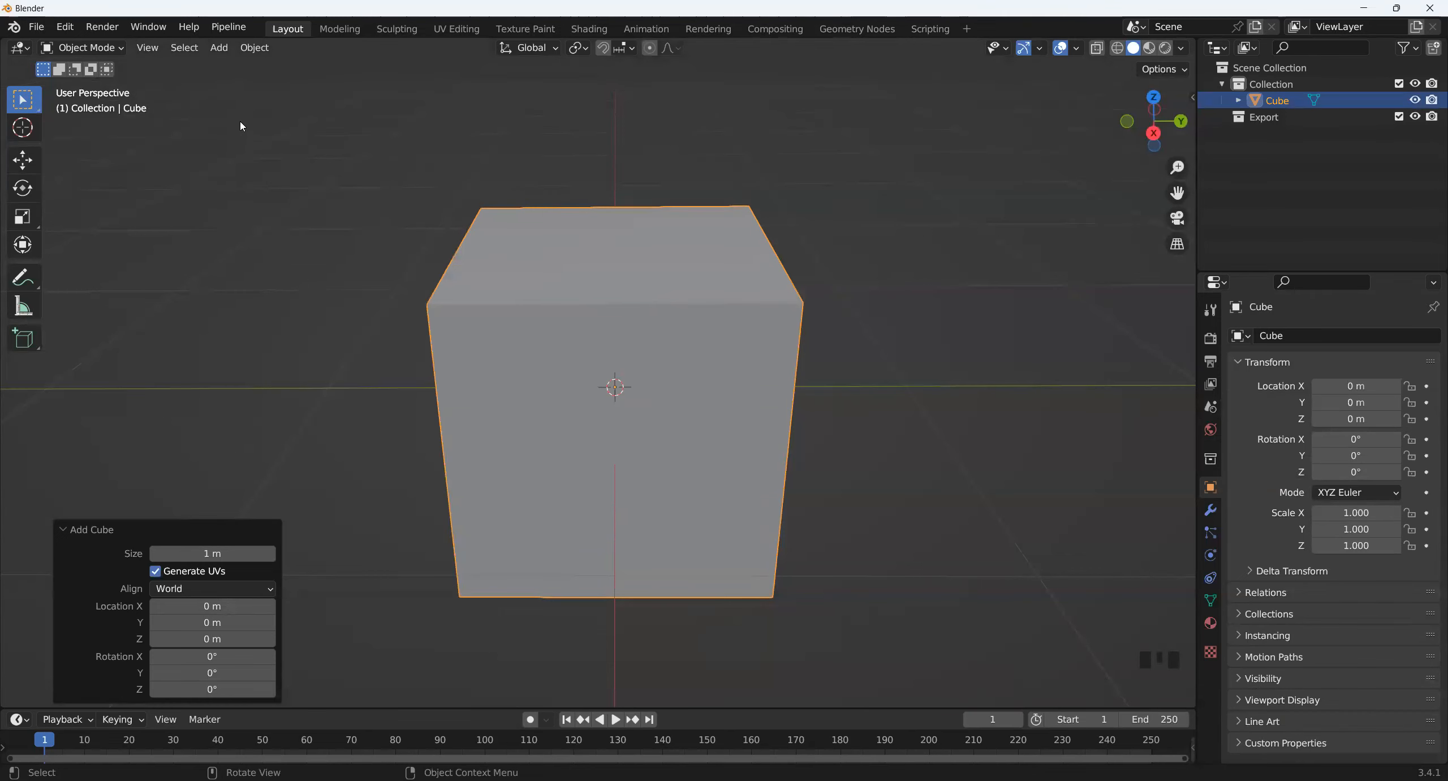
- Try scaling and then freely moving the whole cube in Object Mode
middle_drag(625, 451, 549, 300)
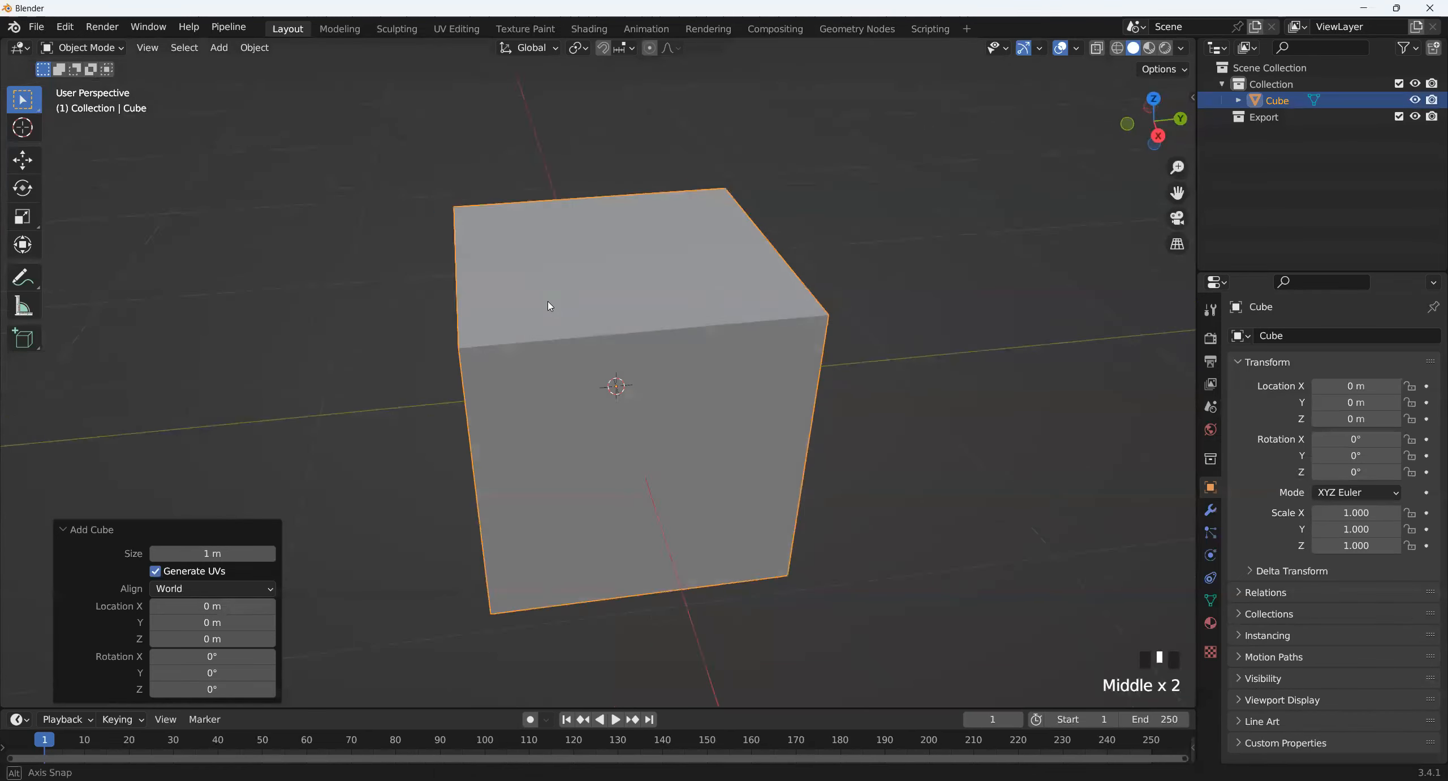
click(100, 54)
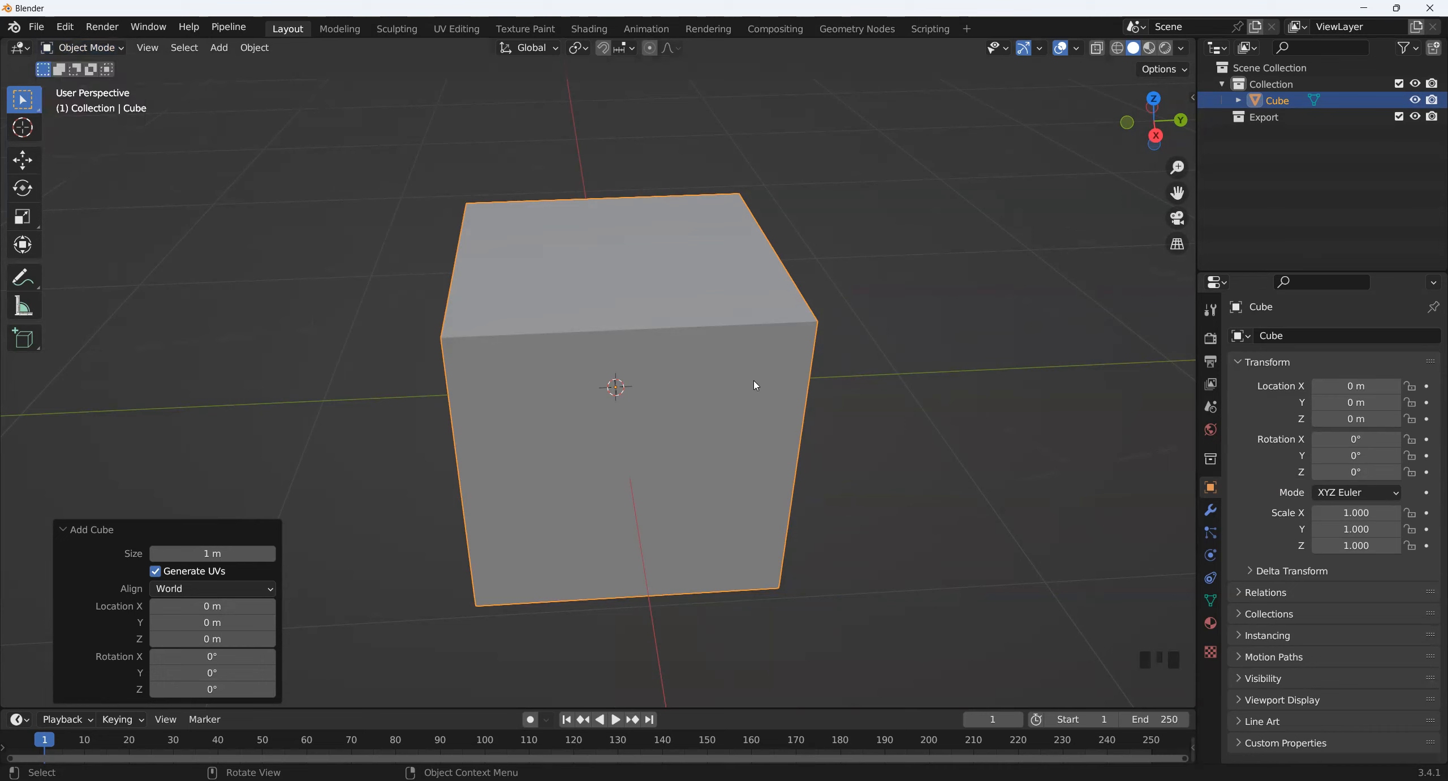
click(620, 432)
middle_drag(620, 433, 458, 421)
middle_drag(577, 387, 663, 404)
key(s)
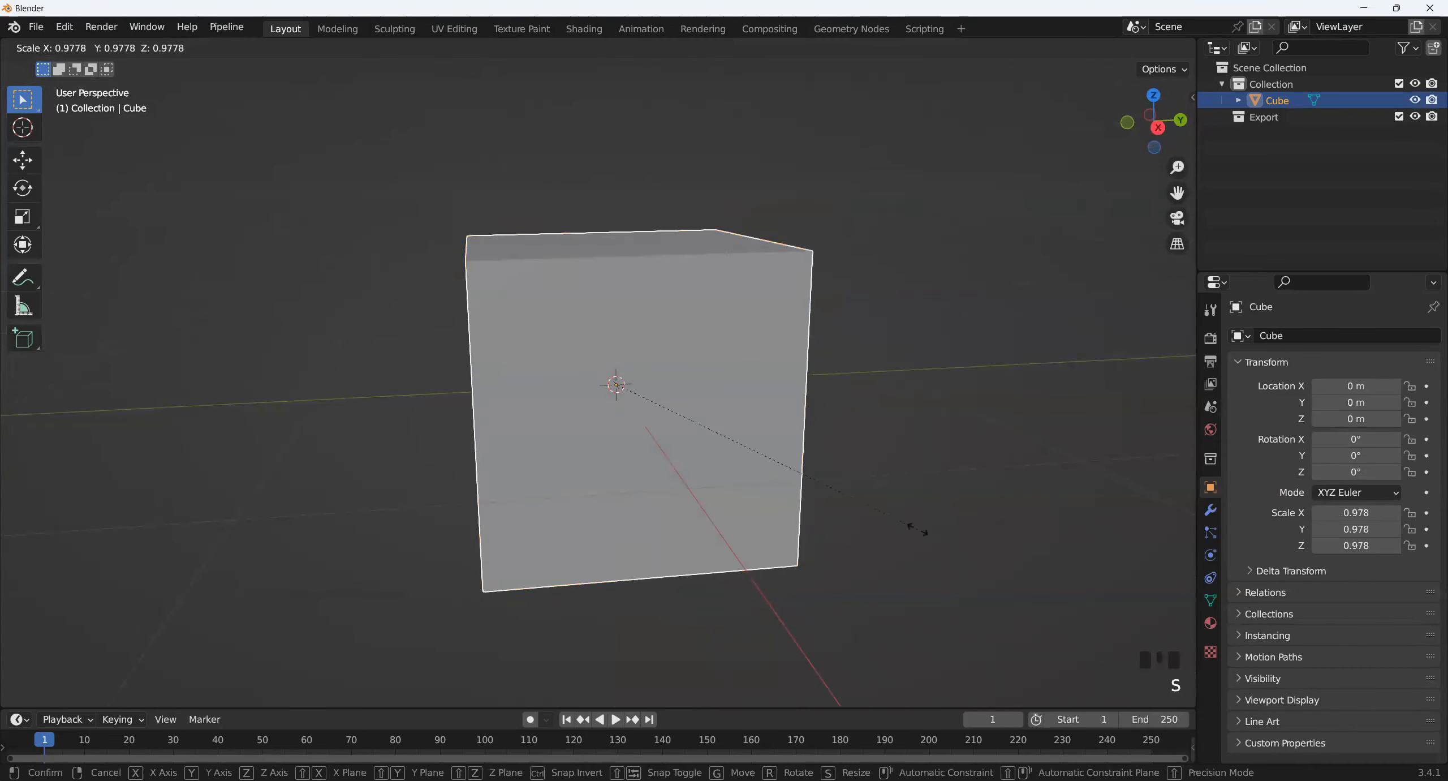
right_click(783, 490)
middle_drag(784, 489, 765, 471)
key(g)
right_click(875, 498)
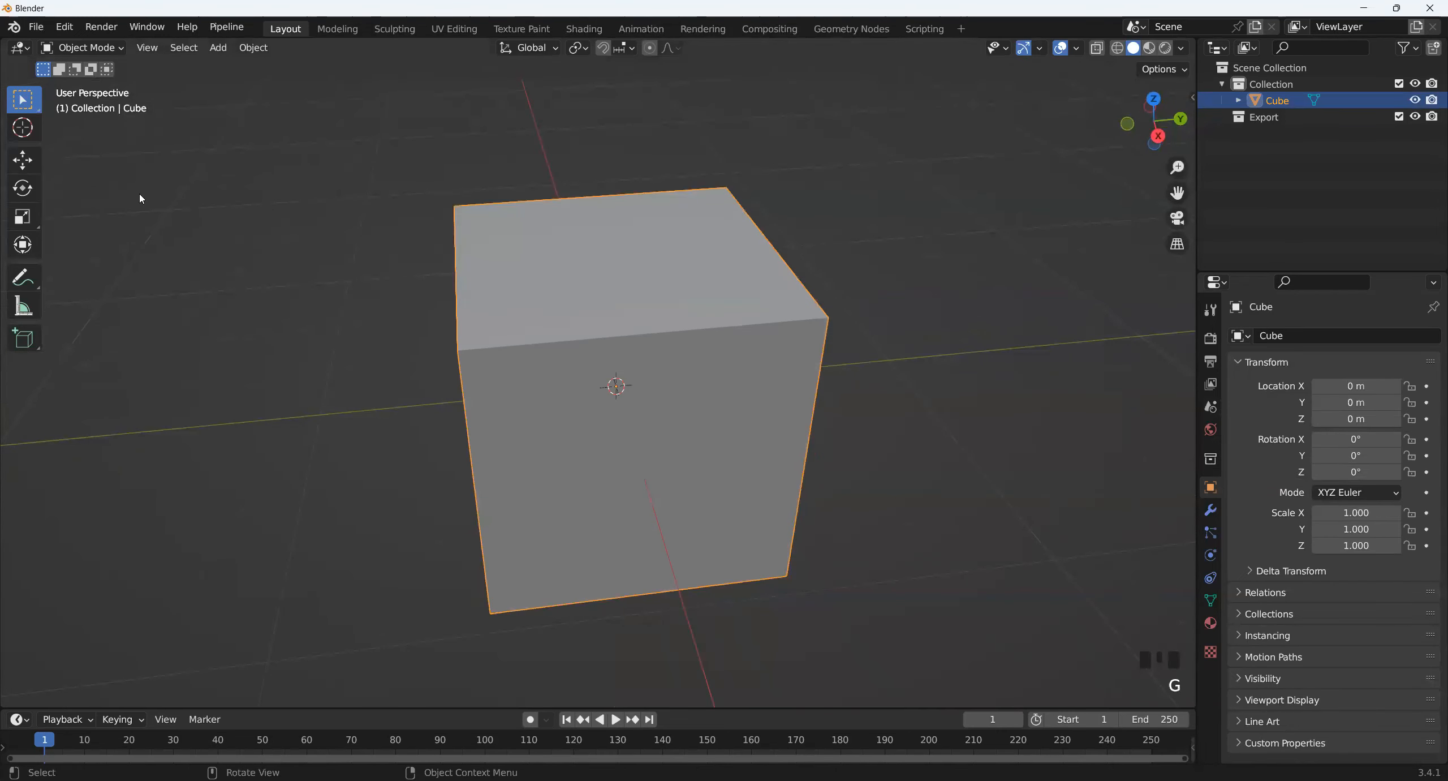
- Put the cube in Edit Mode and deselect all of its geometry
click(82, 48)
click(73, 80)
middle_drag(379, 198, 628, 180)
key(alt+a)
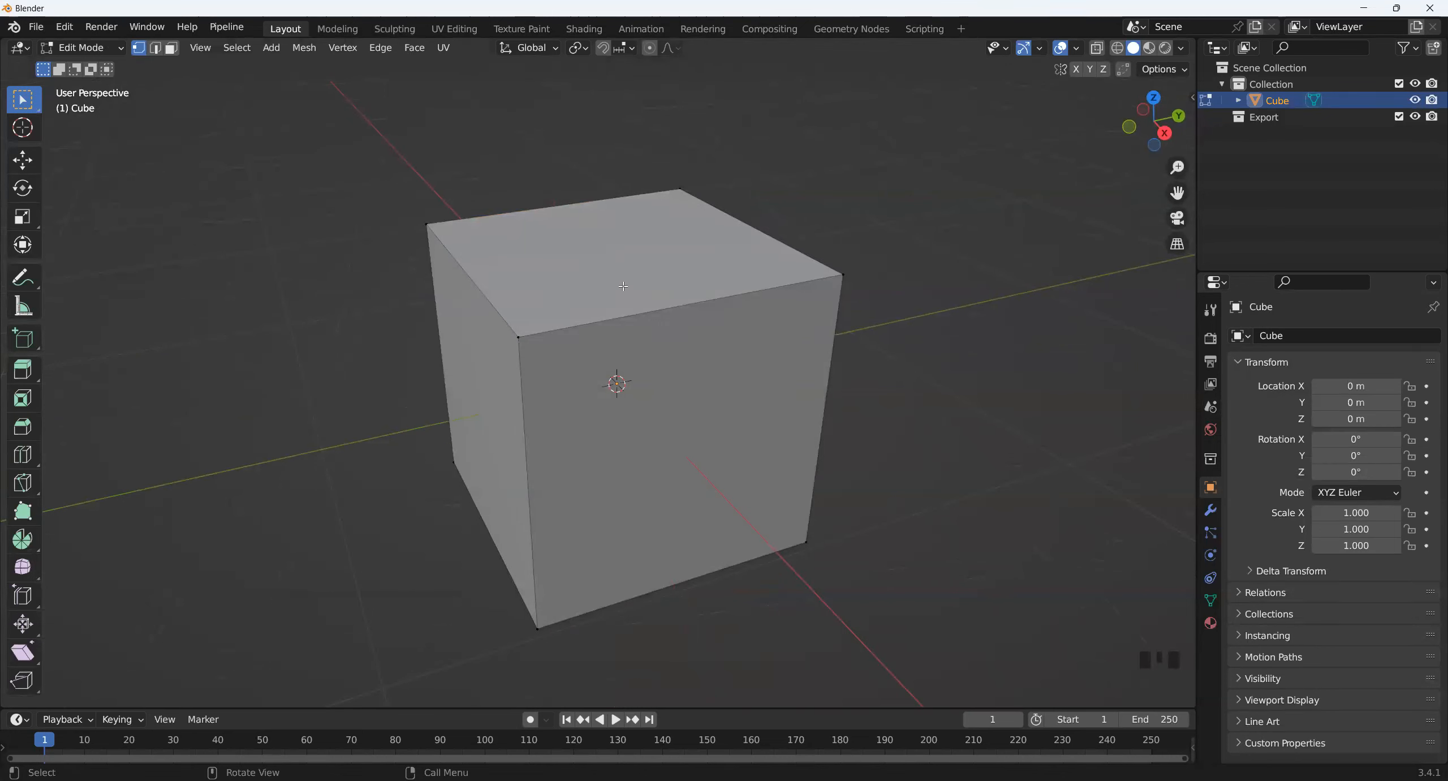
middle_drag(716, 278, 563, 227)
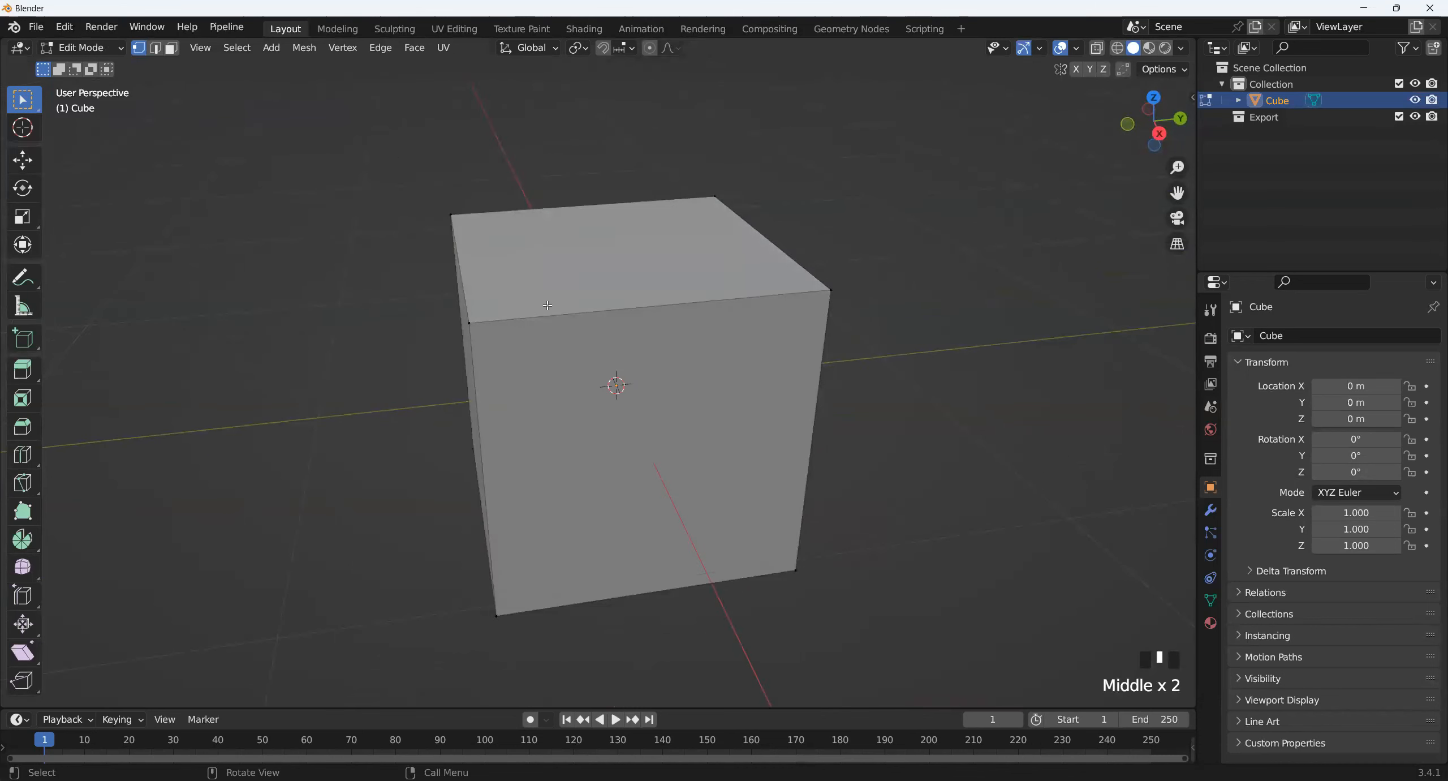
- In vertex selection mode, try moving each of the two front corner vertices of the cube's top
key(3)
key(1)
key(3)
key(1)
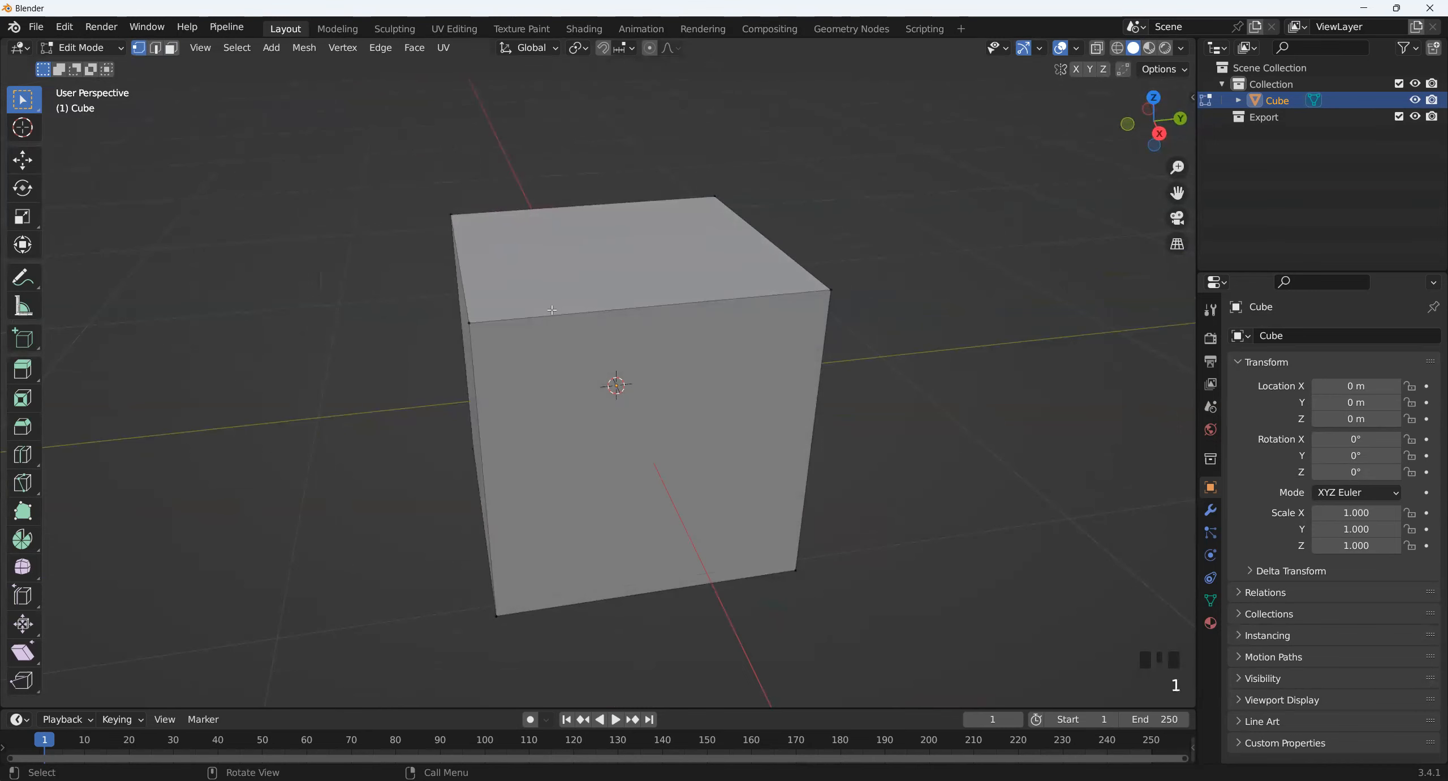
click(464, 330)
middle_drag(464, 330, 569, 322)
key(g)
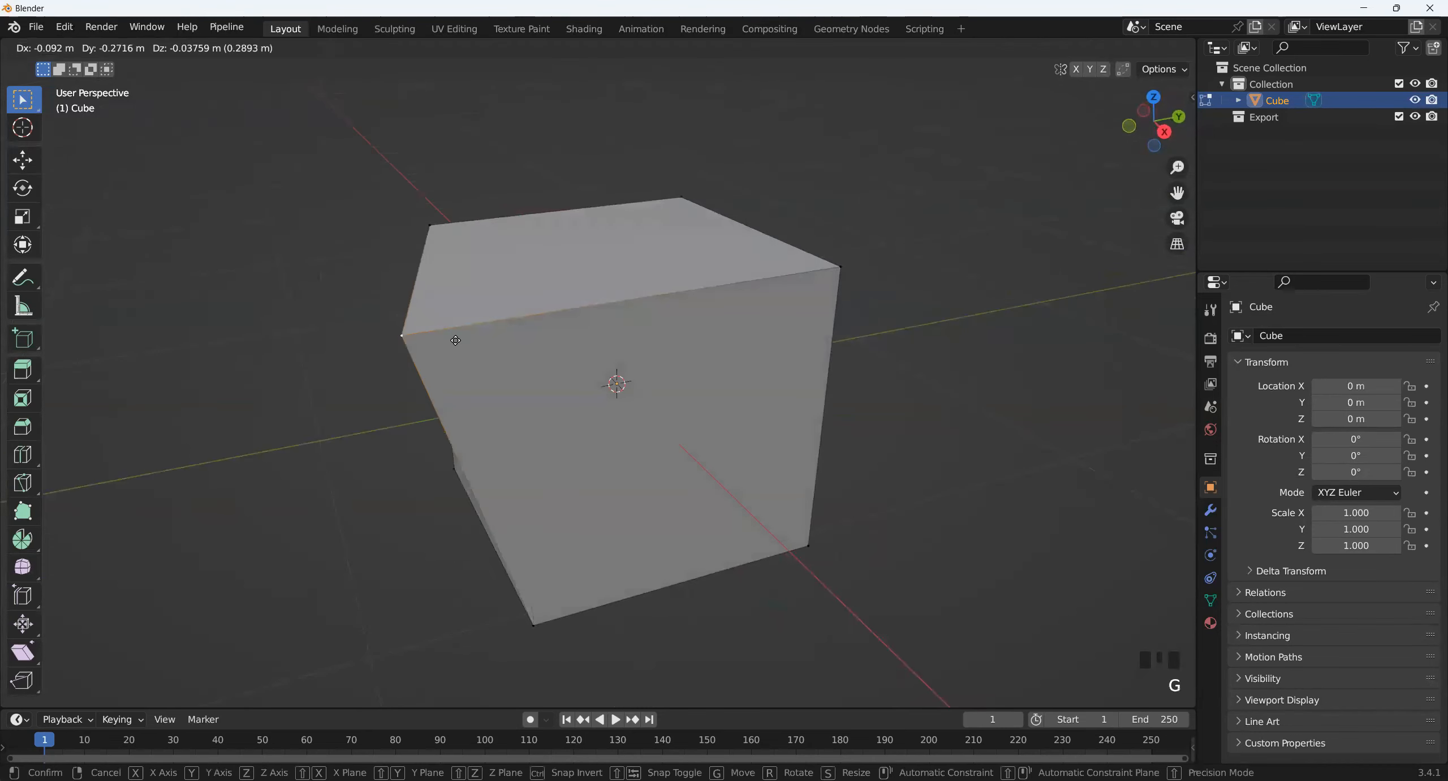
right_click(592, 326)
click(846, 269)
middle_drag(866, 279, 844, 294)
key(g)
right_click(840, 334)
middle_drag(792, 334, 747, 348)
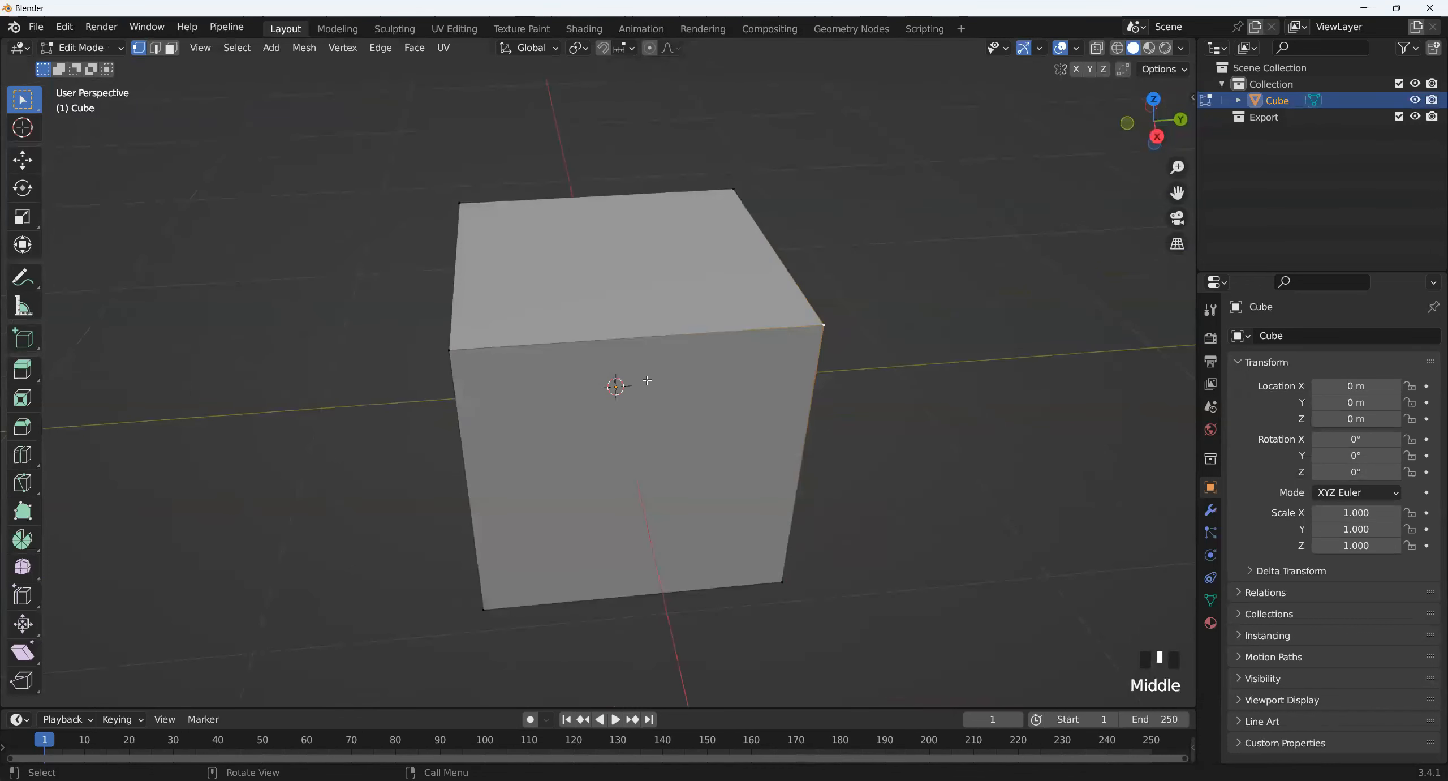
- In edge selection mode, select the cube's top front edge, then the vertical edge at the front left corner instead
key(2)
click(641, 340)
middle_drag(688, 414, 657, 471)
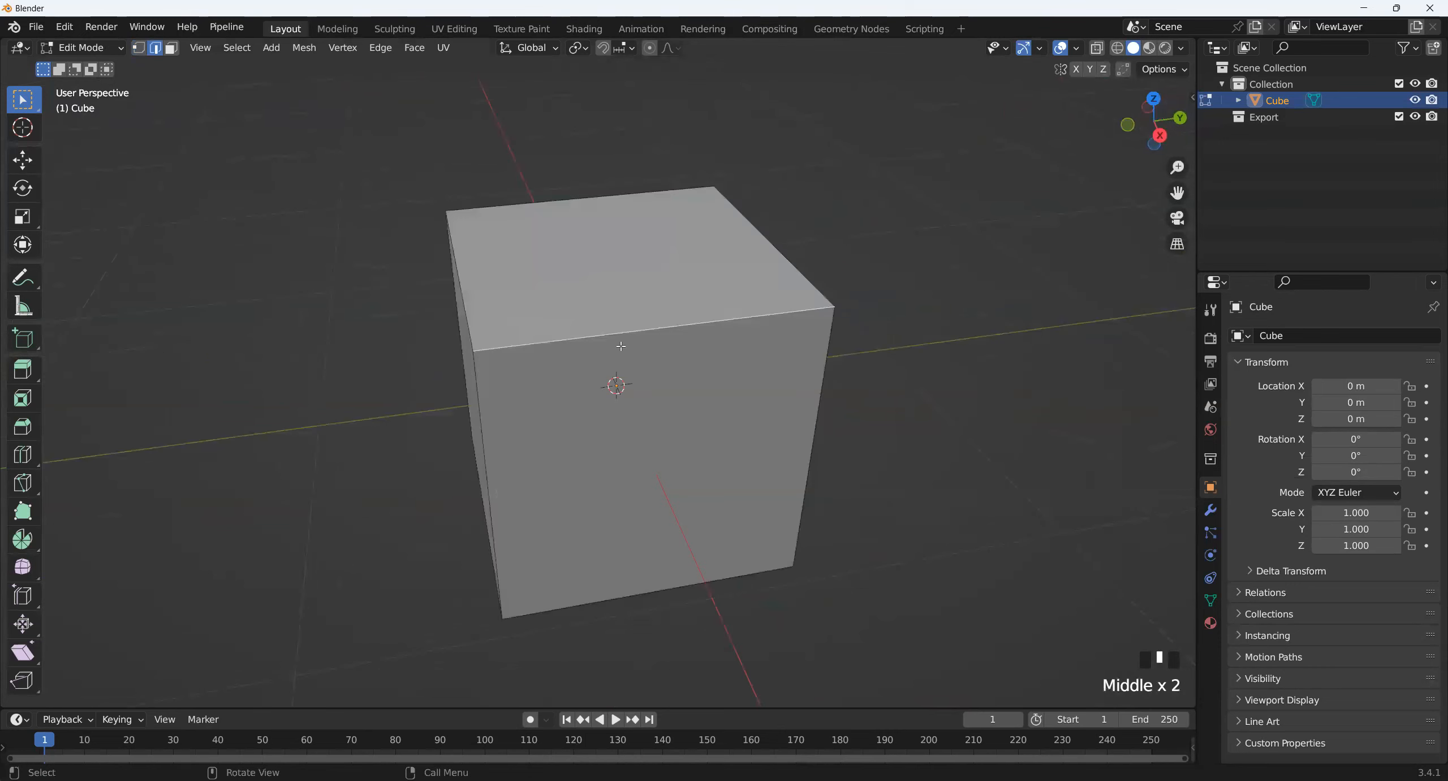
middle_drag(700, 360, 689, 388)
click(689, 388)
middle_drag(938, 346, 54, 108)
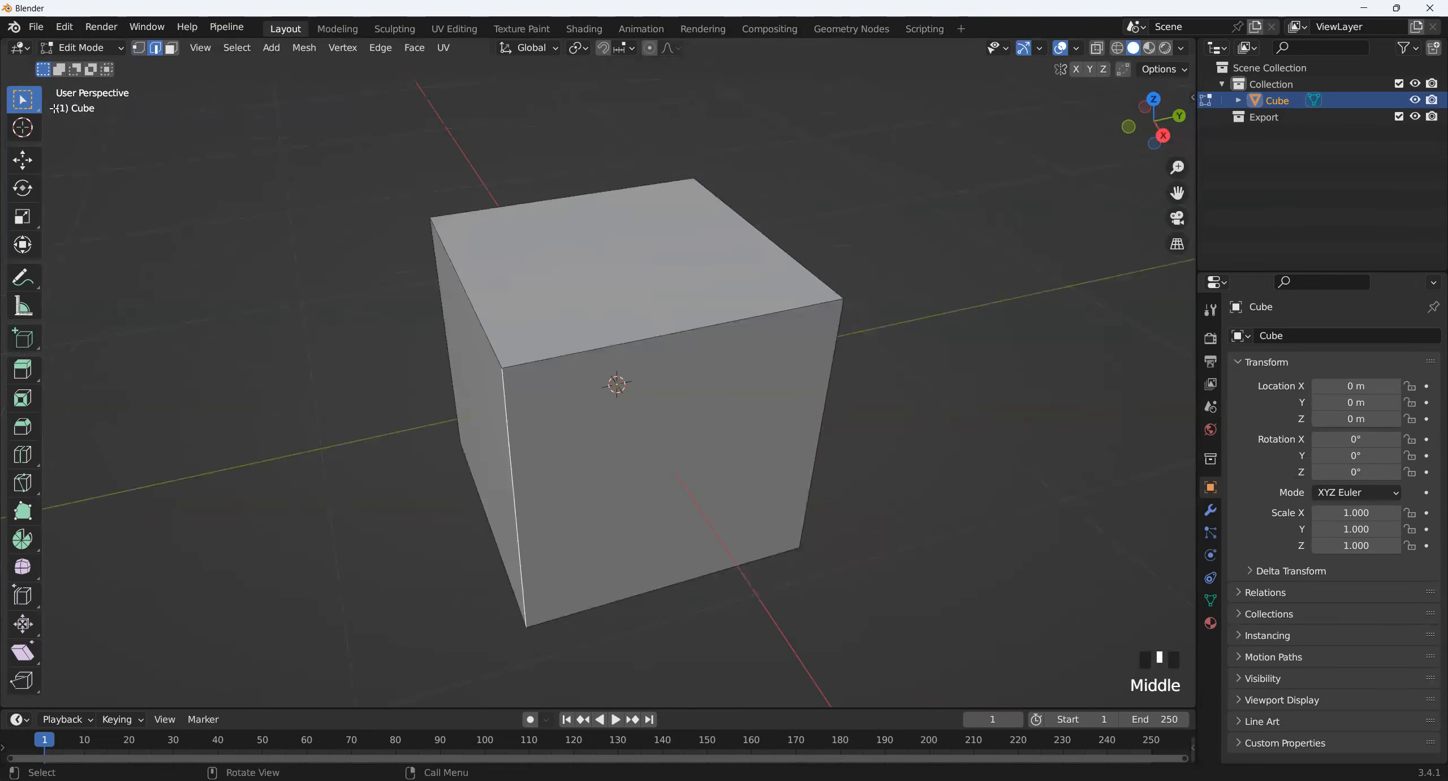
- In face selection mode, select the cube's top face and try moving it
key(3)
click(636, 314)
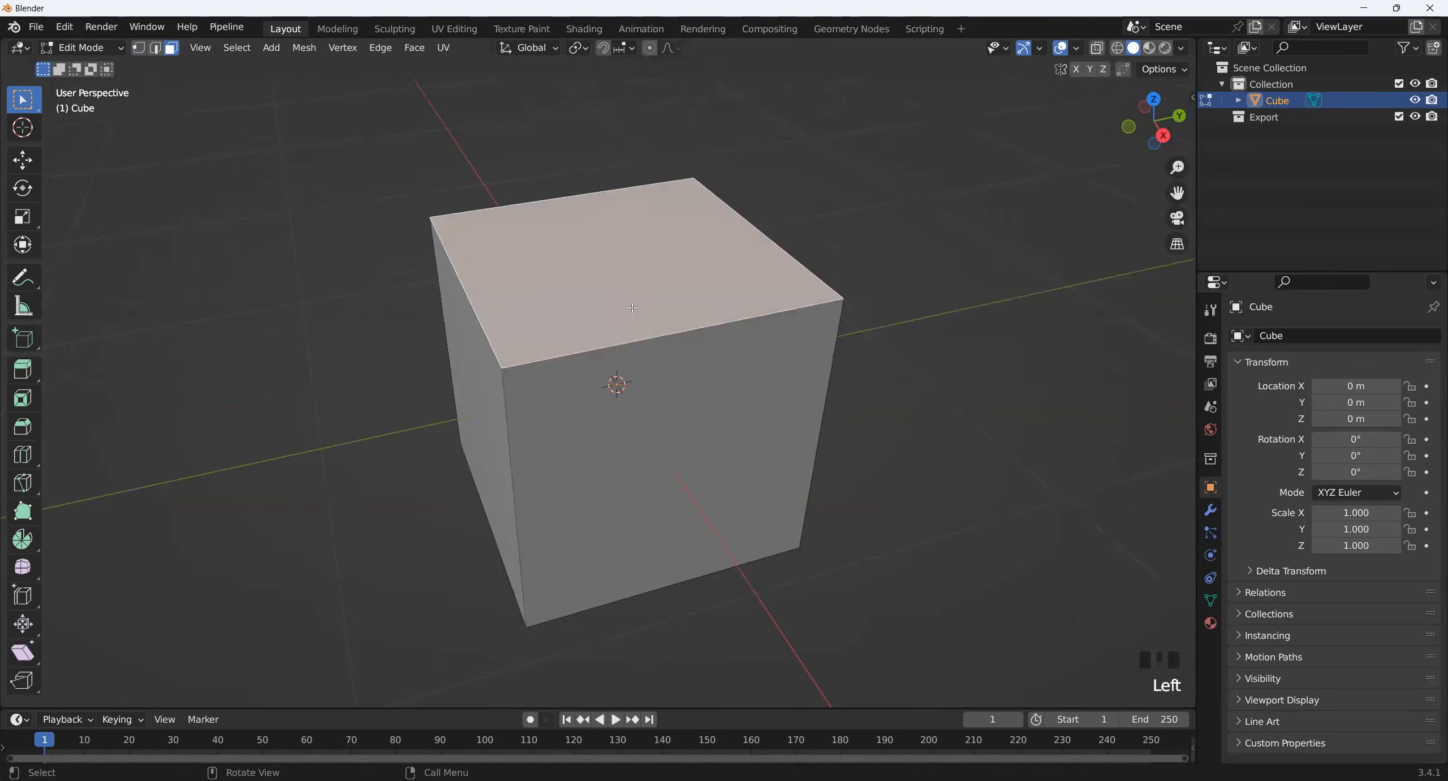
middle_drag(614, 365, 615, 378)
key(g)
right_click(787, 433)
middle_drag(800, 440, 763, 446)
middle_drag(663, 407, 664, 351)
- Select the cube's top face and add the surrounding faces to the selection one by one
click(676, 403)
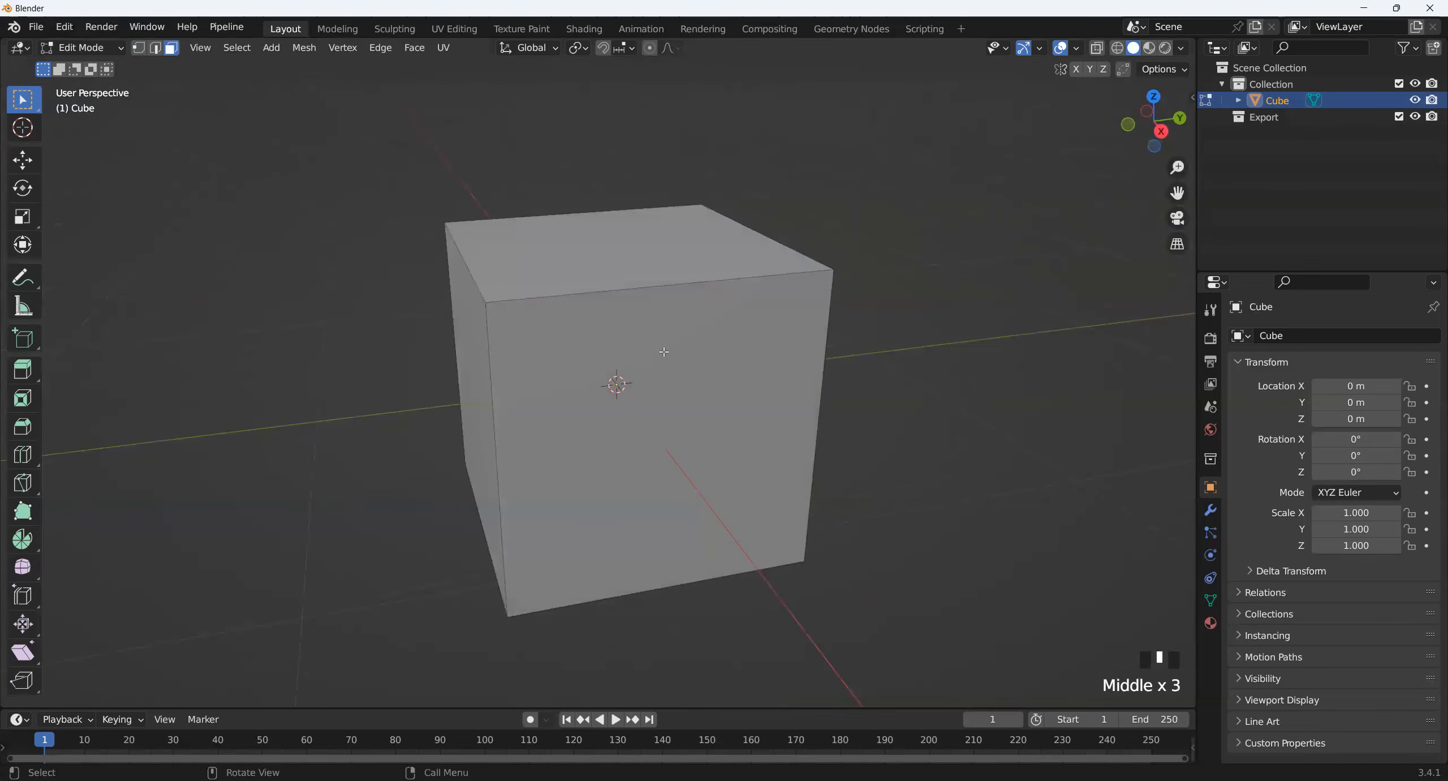
shift+click(656, 254)
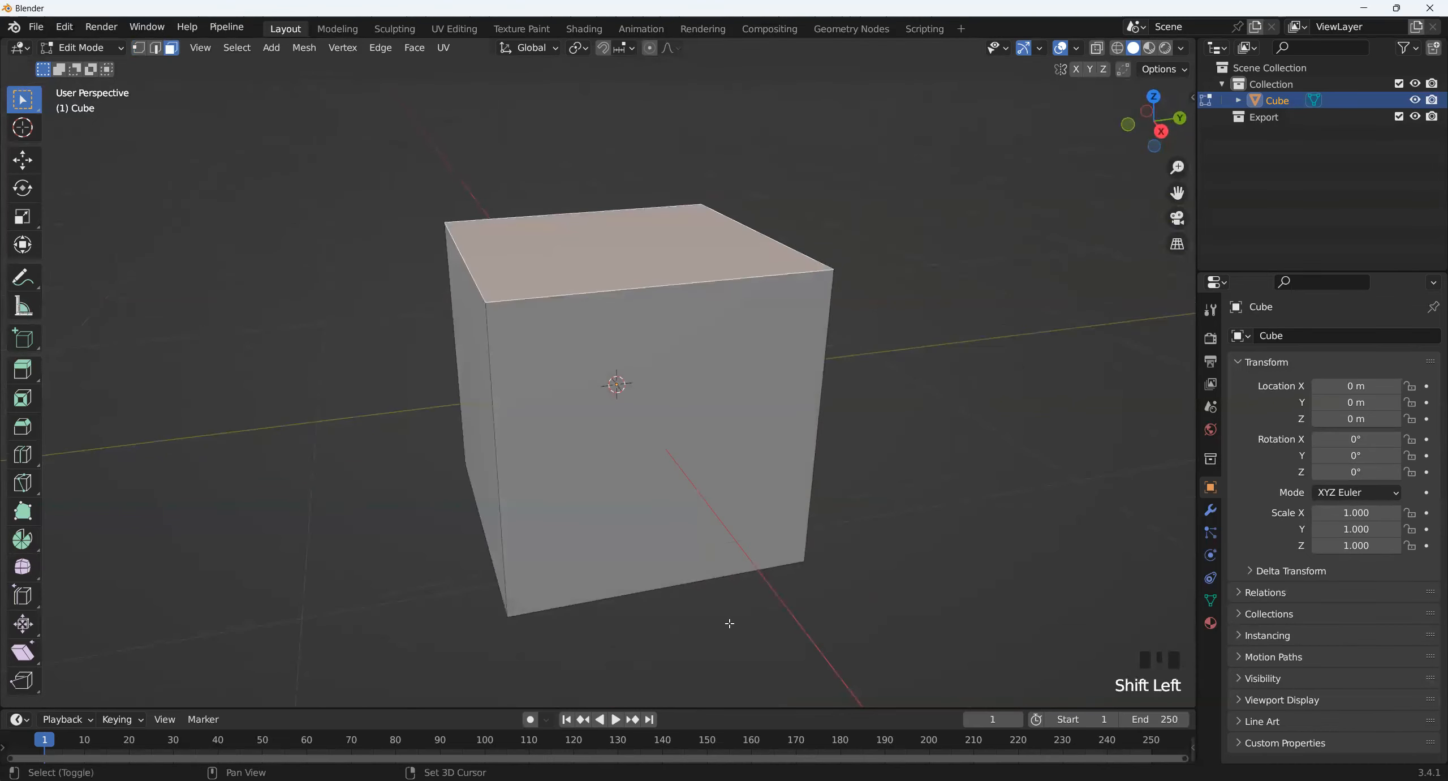
shift+click(664, 505)
shift+middle_drag(665, 505, 691, 499)
middle_drag(585, 512, 645, 503)
shift+click(597, 467)
middle_drag(597, 457, 589, 317)
shift+click(566, 424)
middle_click(379, 265)
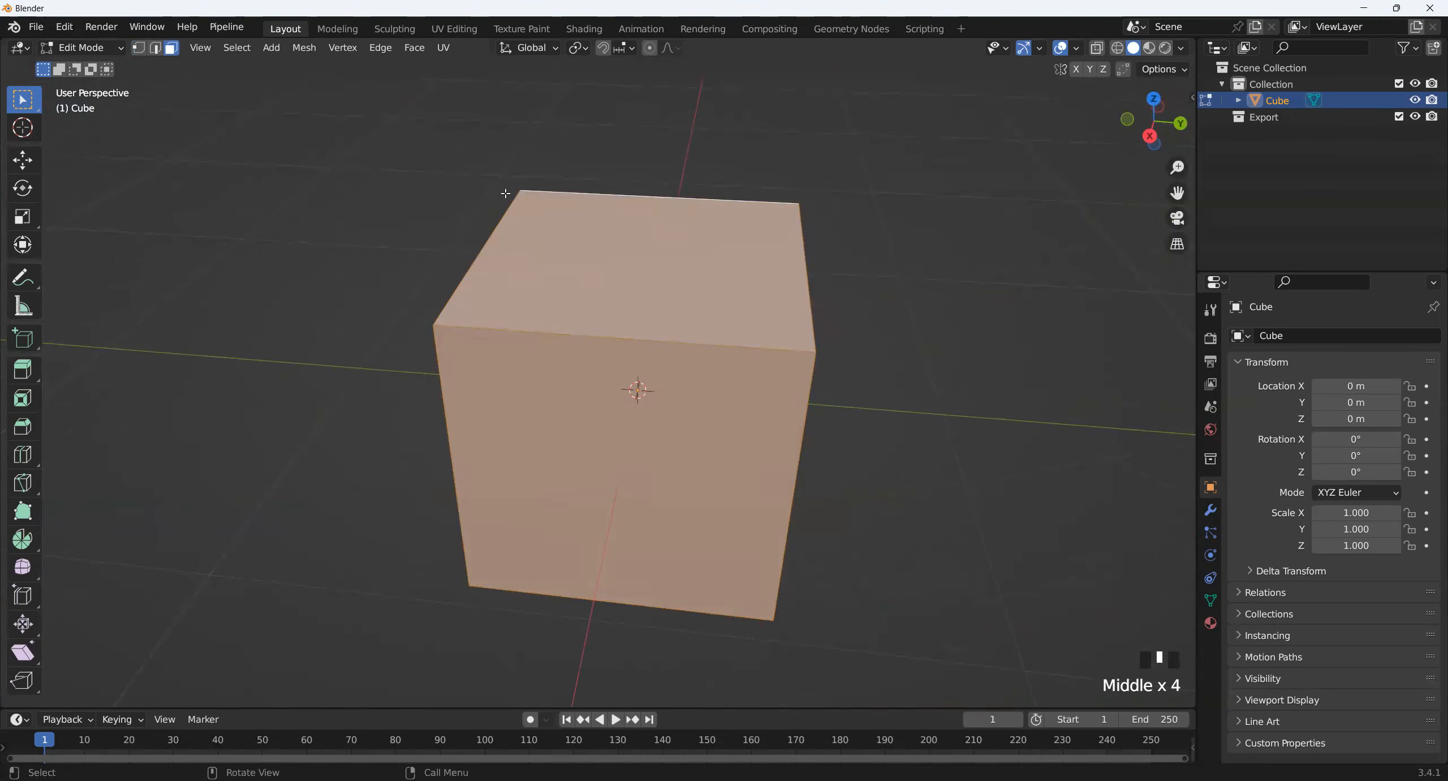
- Return to Object Mode and deselect the cube
key(Tab)
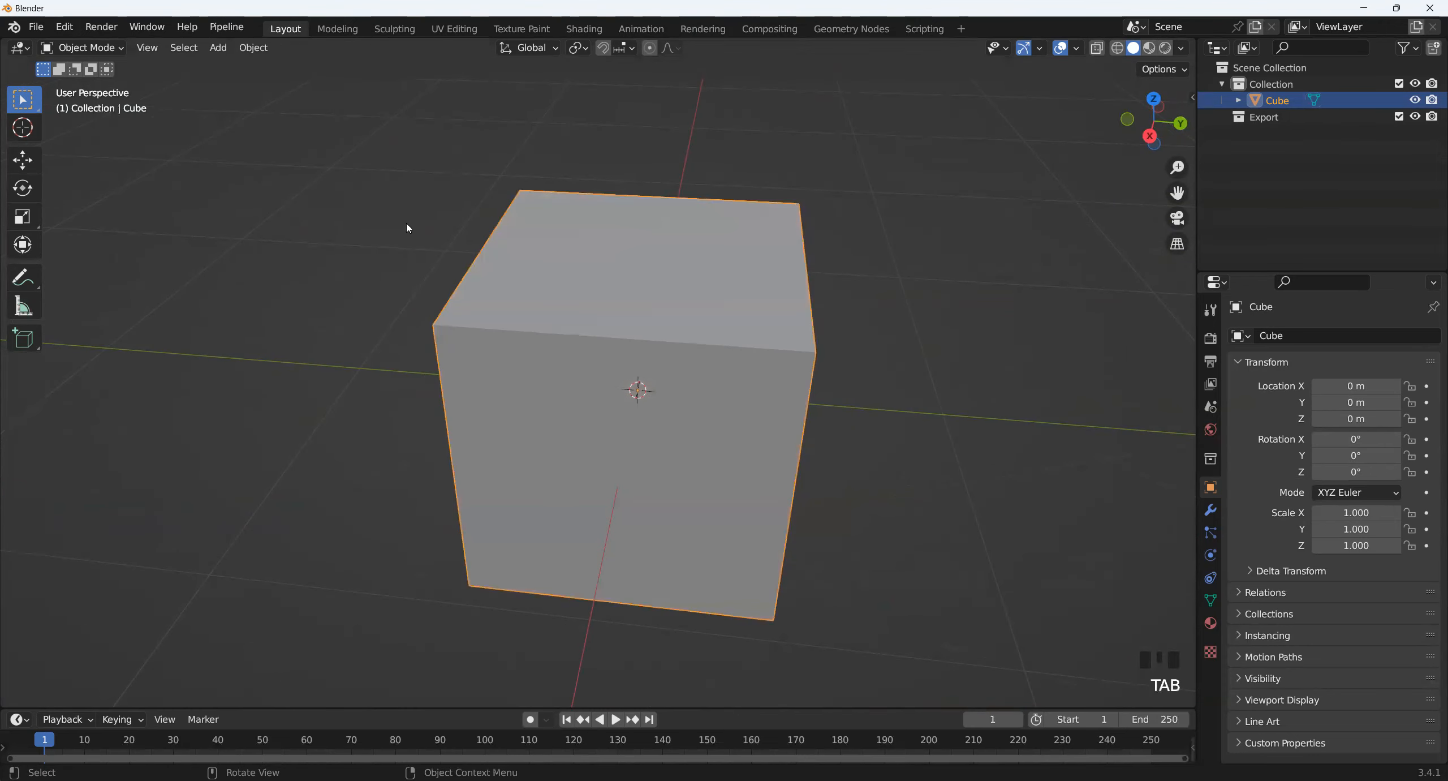
click(1033, 281)
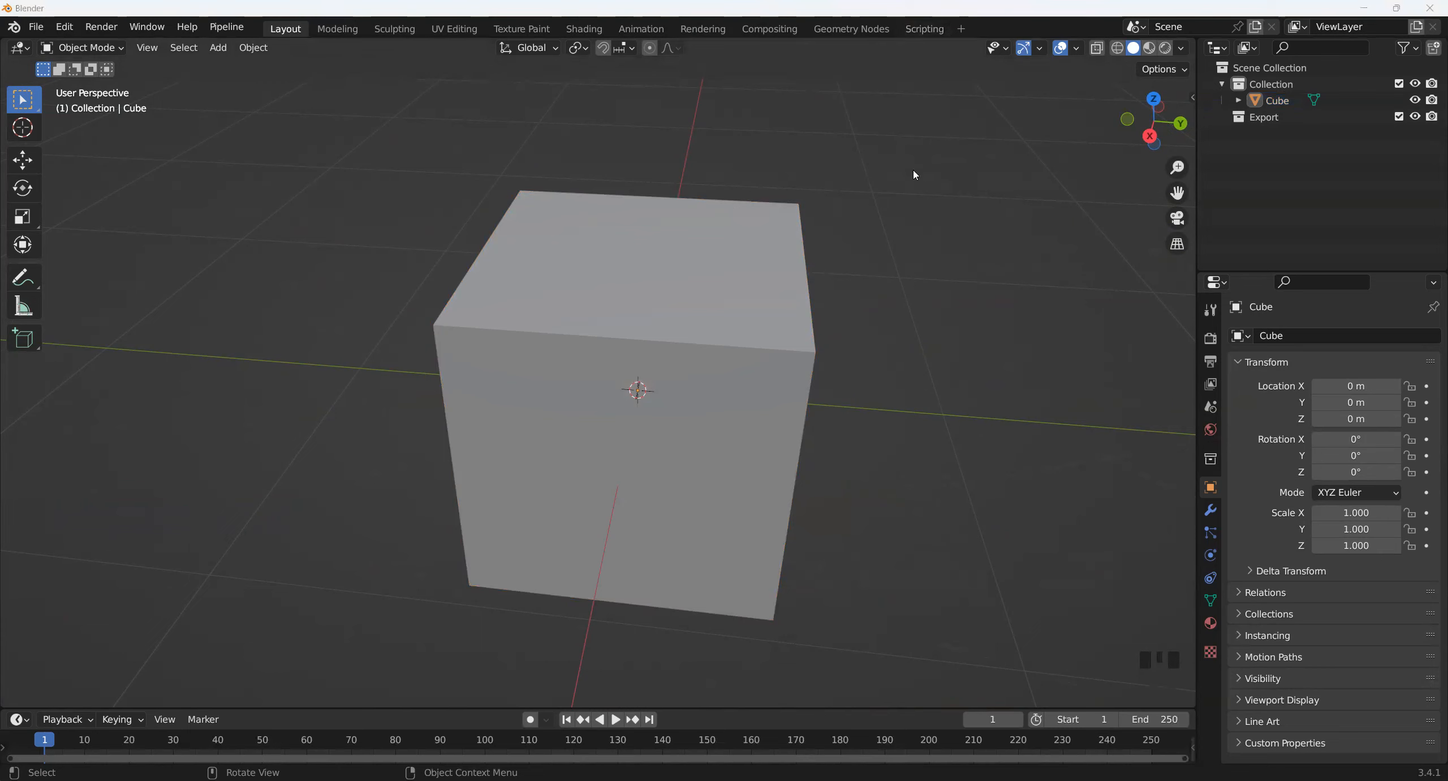
- Examine the available transform orientations and the transform pivot point options for the 3D viewport
click(526, 47)
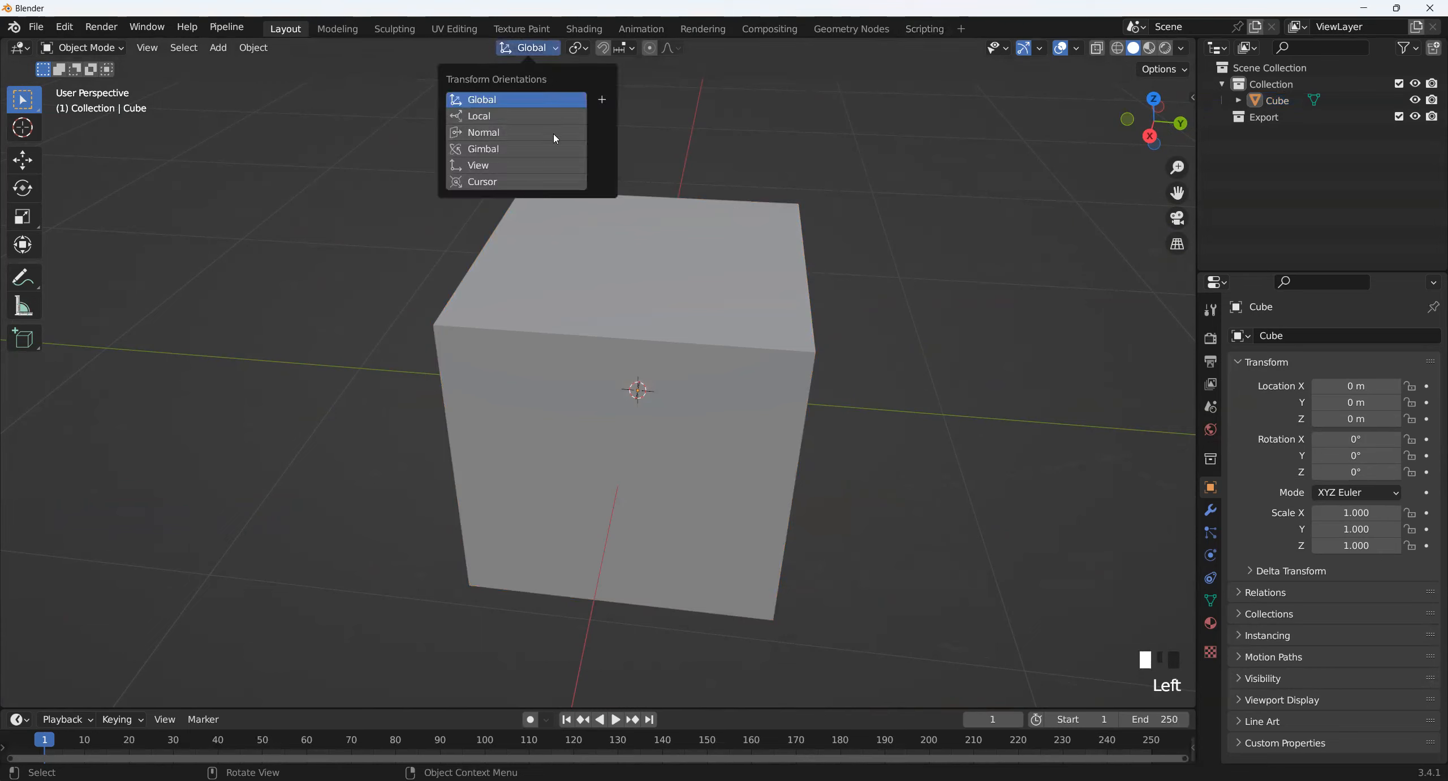
click(541, 51)
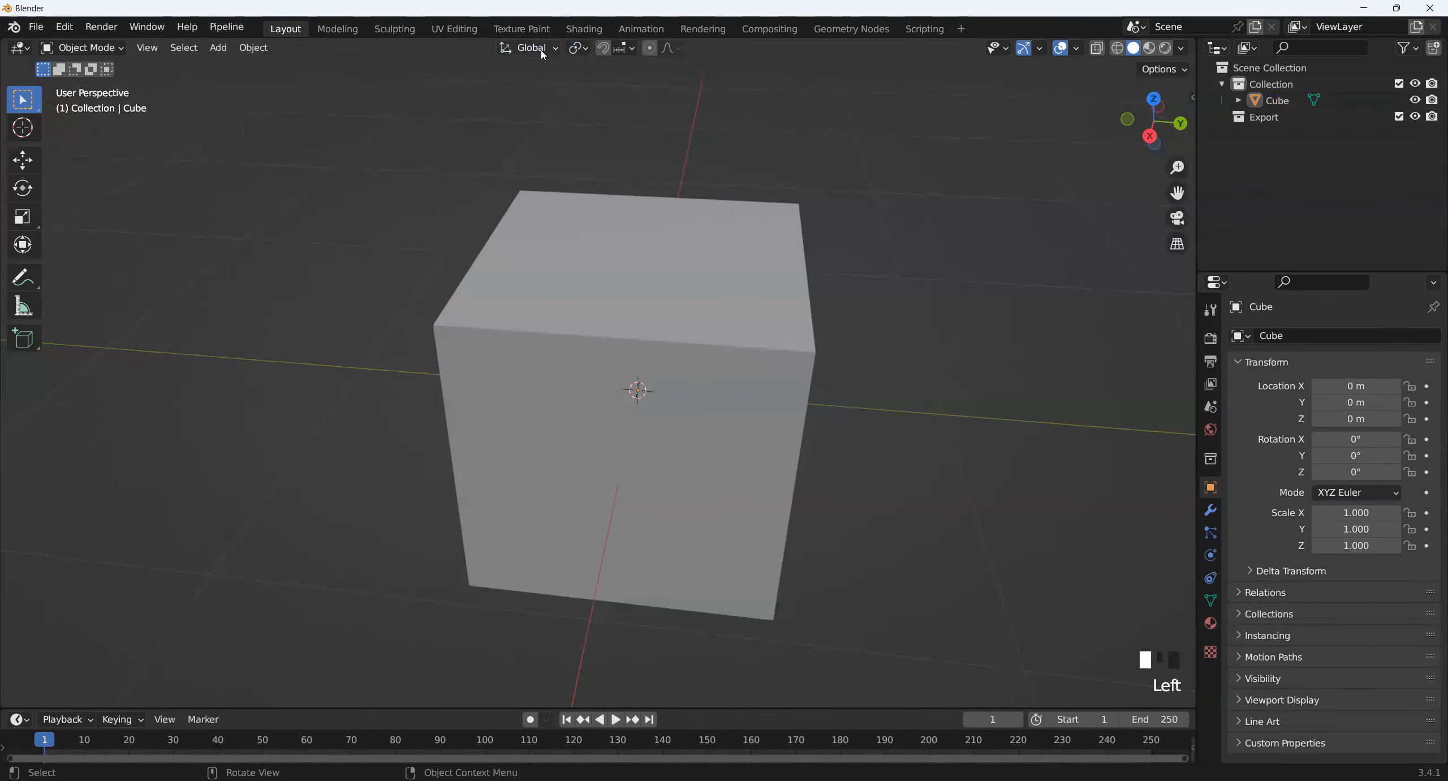
click(559, 46)
click(530, 95)
middle_drag(878, 320, 789, 321)
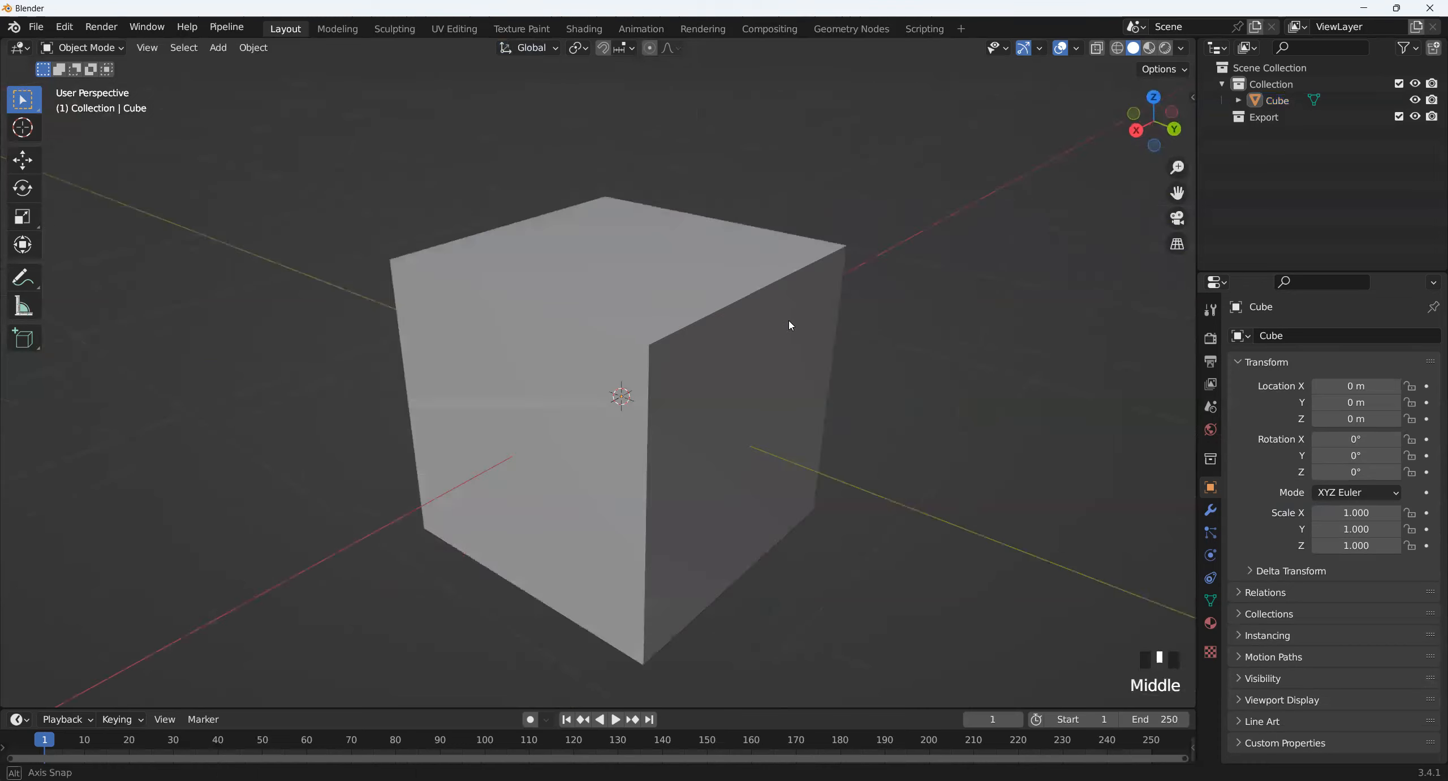
scroll(453, 327, down, 3)
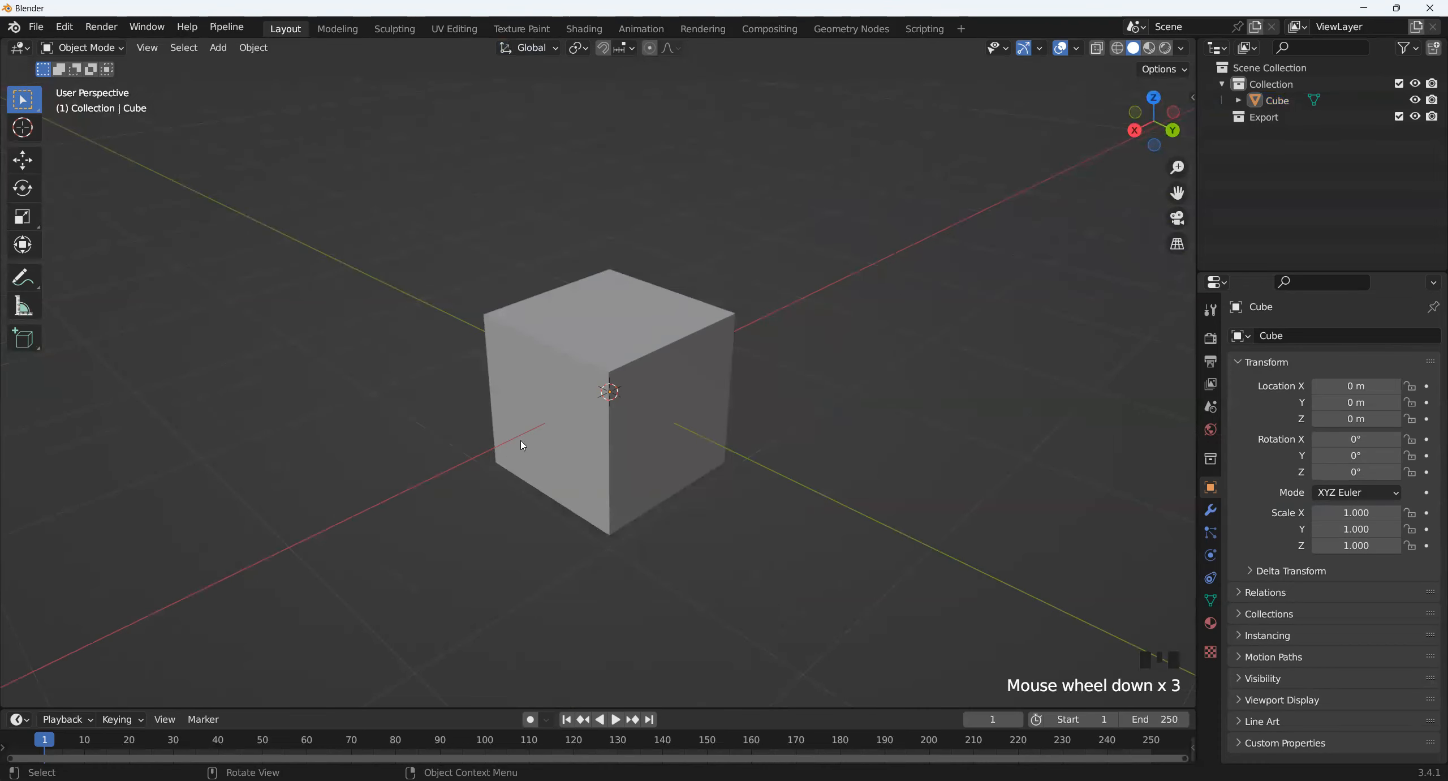
middle_drag(436, 319, 779, 219)
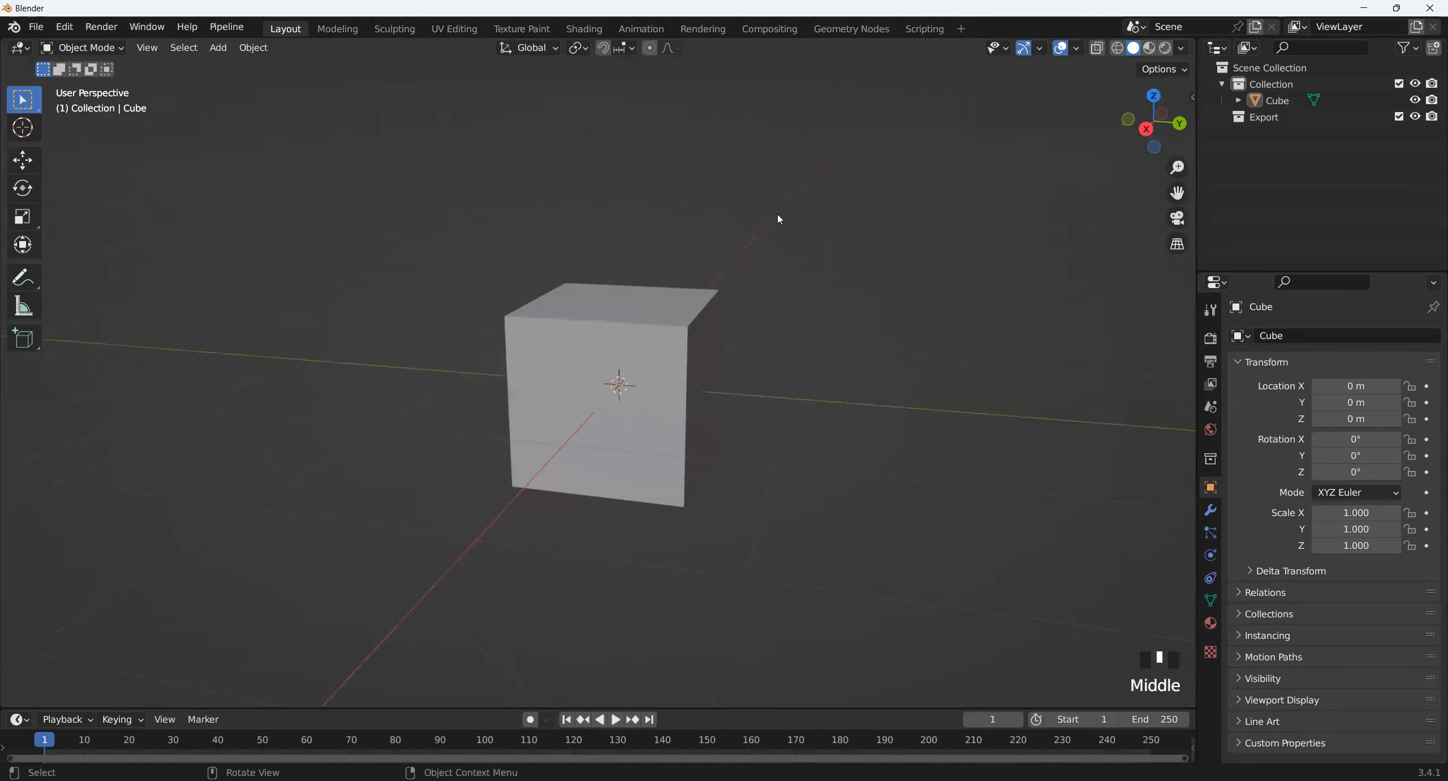
middle_drag(595, 132, 547, 371)
click(546, 52)
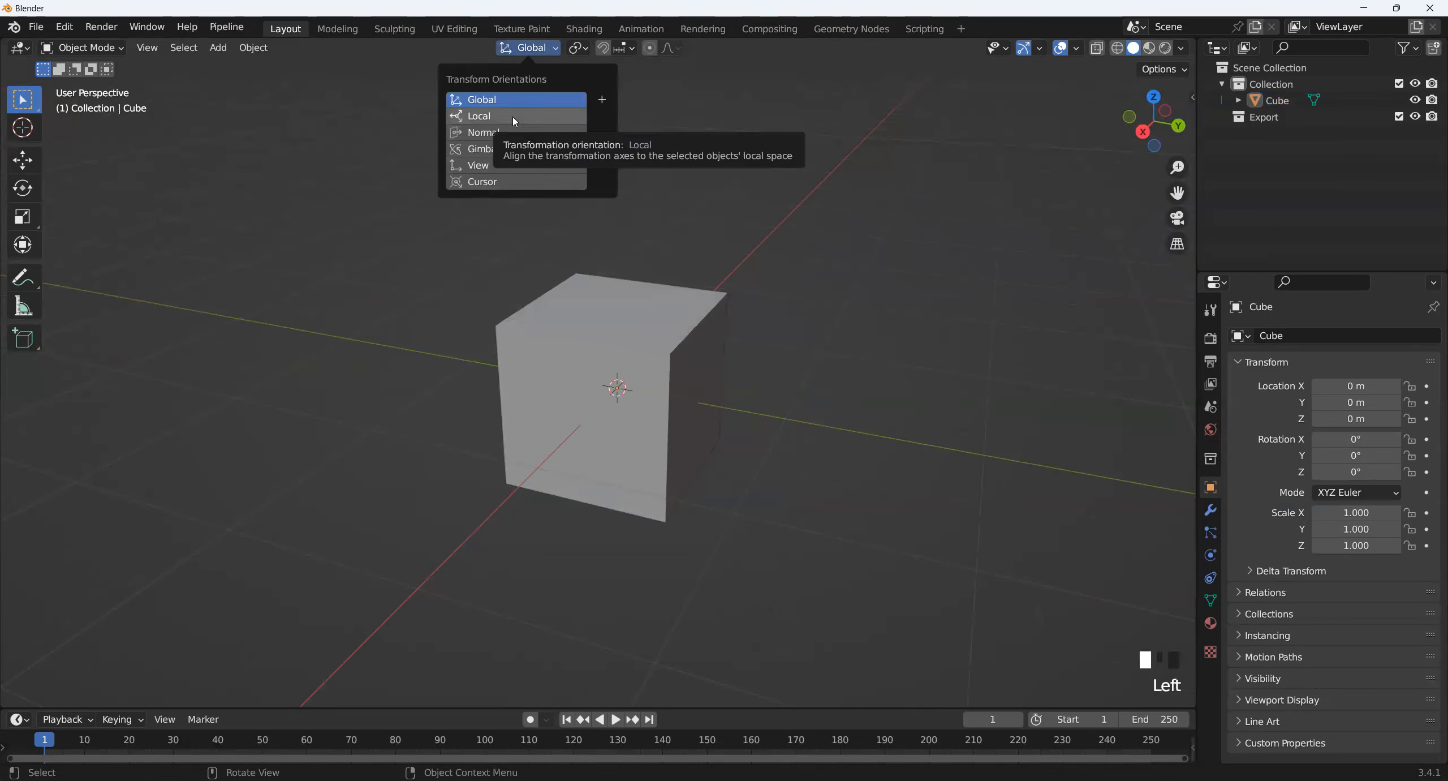
middle_drag(591, 351, 623, 336)
scroll(599, 291, up, 2)
middle_drag(588, 208, 647, 270)
click(530, 61)
click(526, 49)
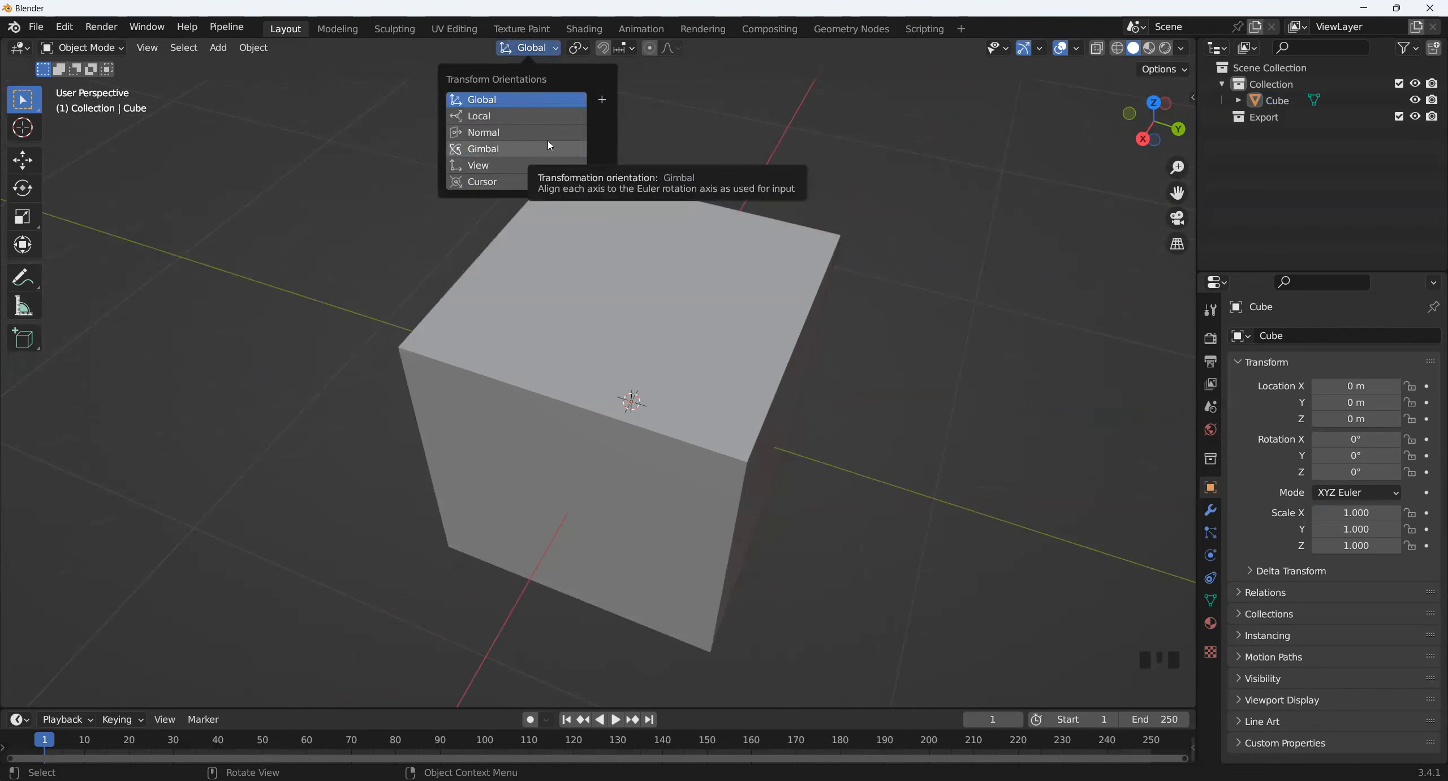
middle_drag(745, 329, 729, 243)
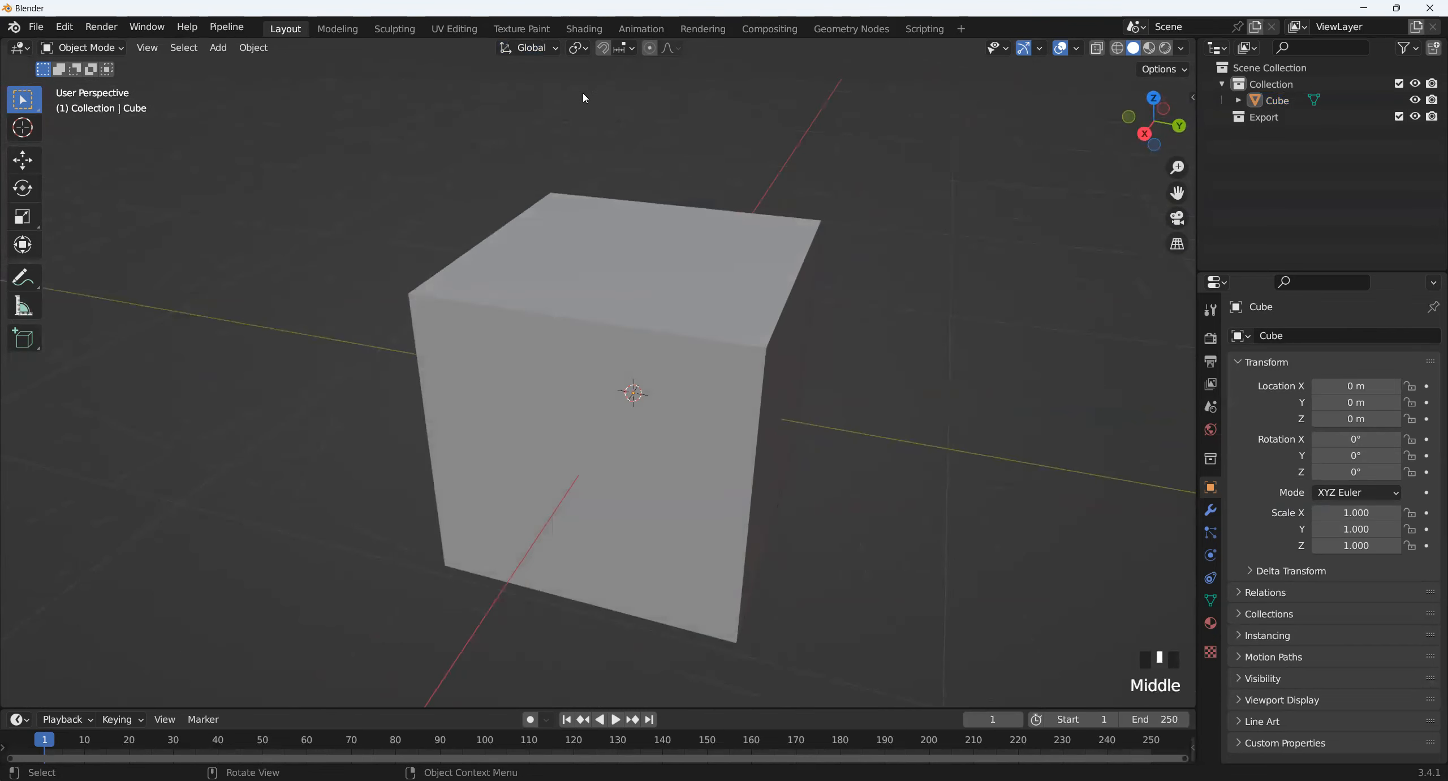
click(578, 50)
click(588, 52)
middle_drag(1074, 276, 956, 291)
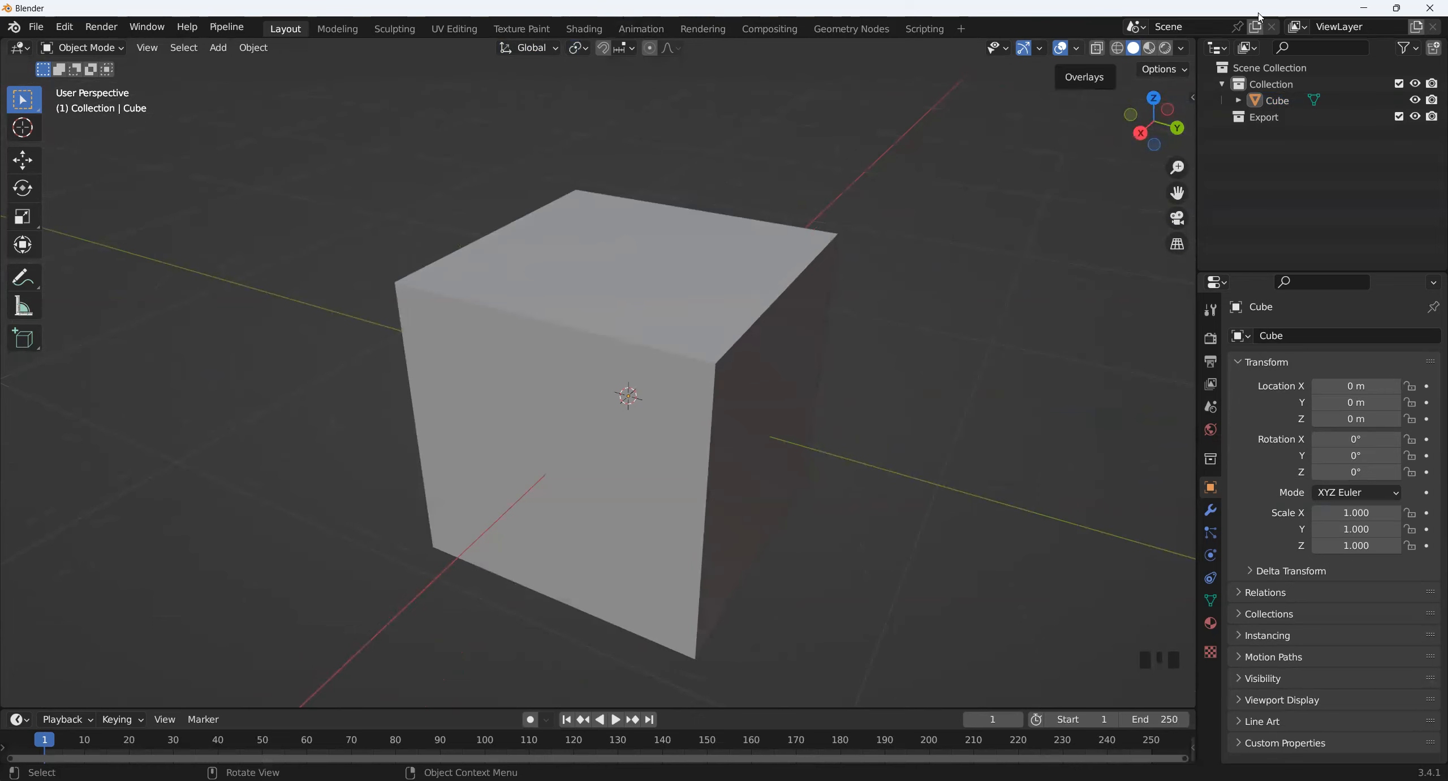
- Add a second mesh cube at the world origin
middle_drag(860, 317, 619, 383)
click(621, 385)
middle_drag(941, 406, 948, 406)
click(899, 435)
key(shift+a)
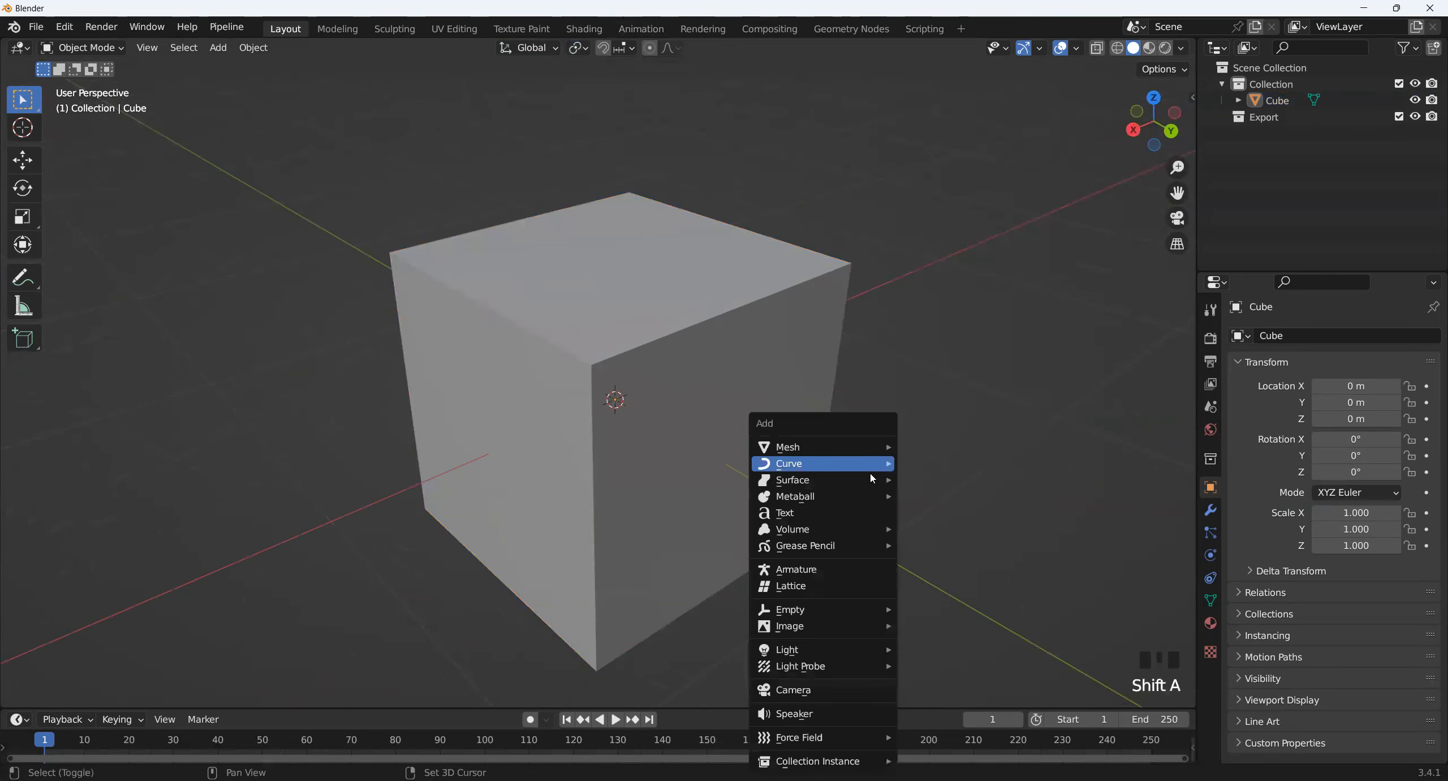
mouse_move(821, 447)
click(962, 108)
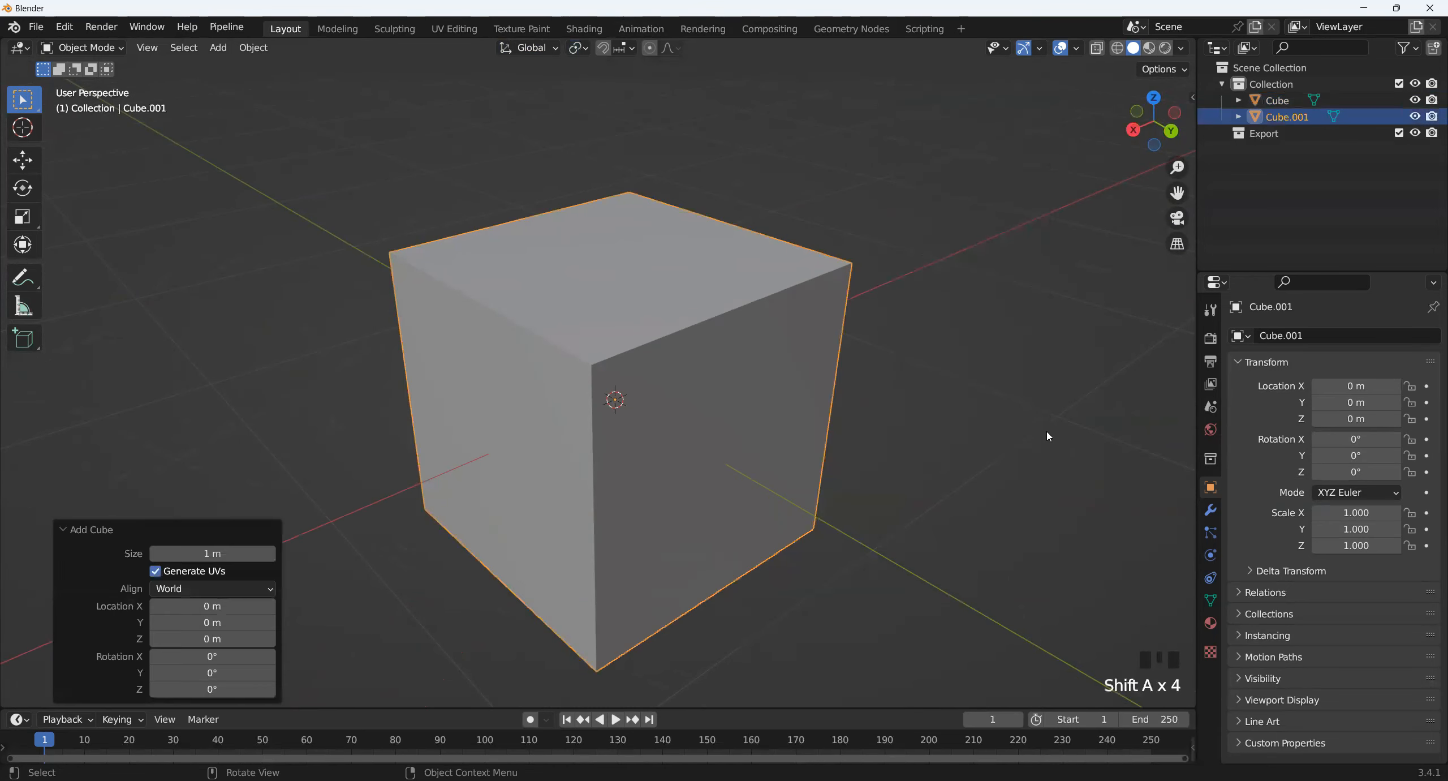
- Scale the new cube down to about 0.477 and move it about -1.131 m along the X axis
key(s)
click(824, 430)
middle_drag(824, 430, 956, 416)
key(g)
key(x)
click(20, 372)
middle_drag(340, 351, 475, 340)
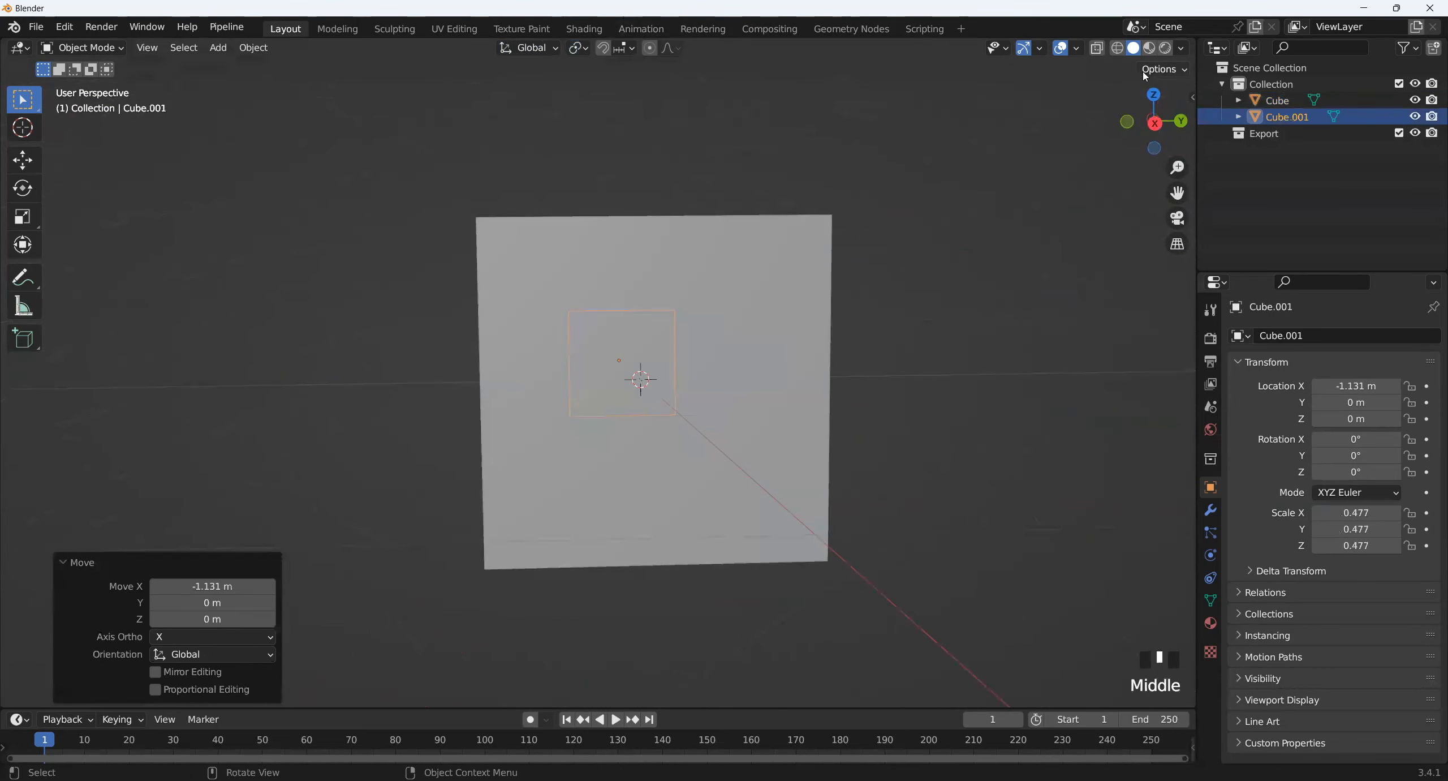
- View the cubes in Right Orthographic view and enable X-ray to see the small cube through the large one
click(1153, 127)
scroll(639, 275, up, 3)
shift+middle_drag(639, 274, 599, 321)
scroll(598, 321, down, 1)
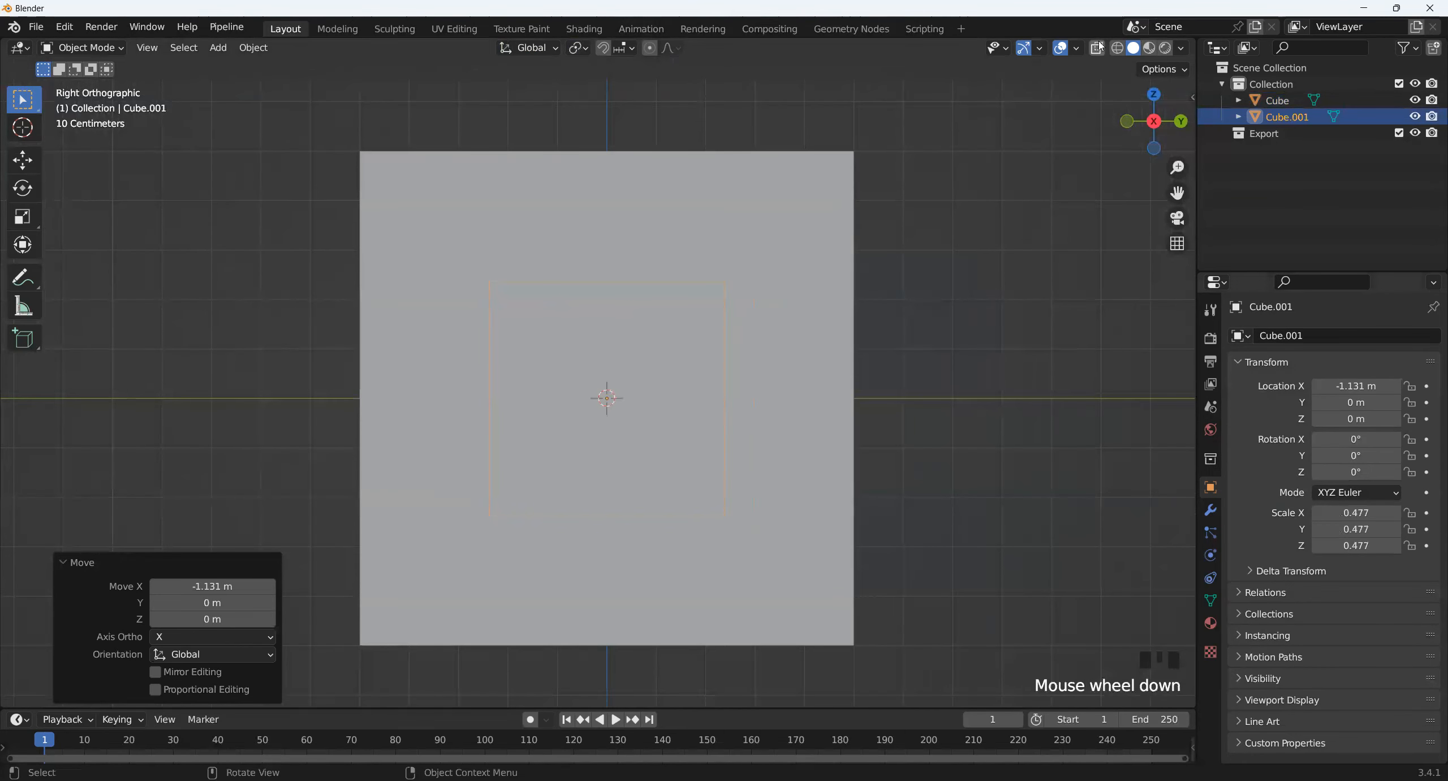
click(833, 402)
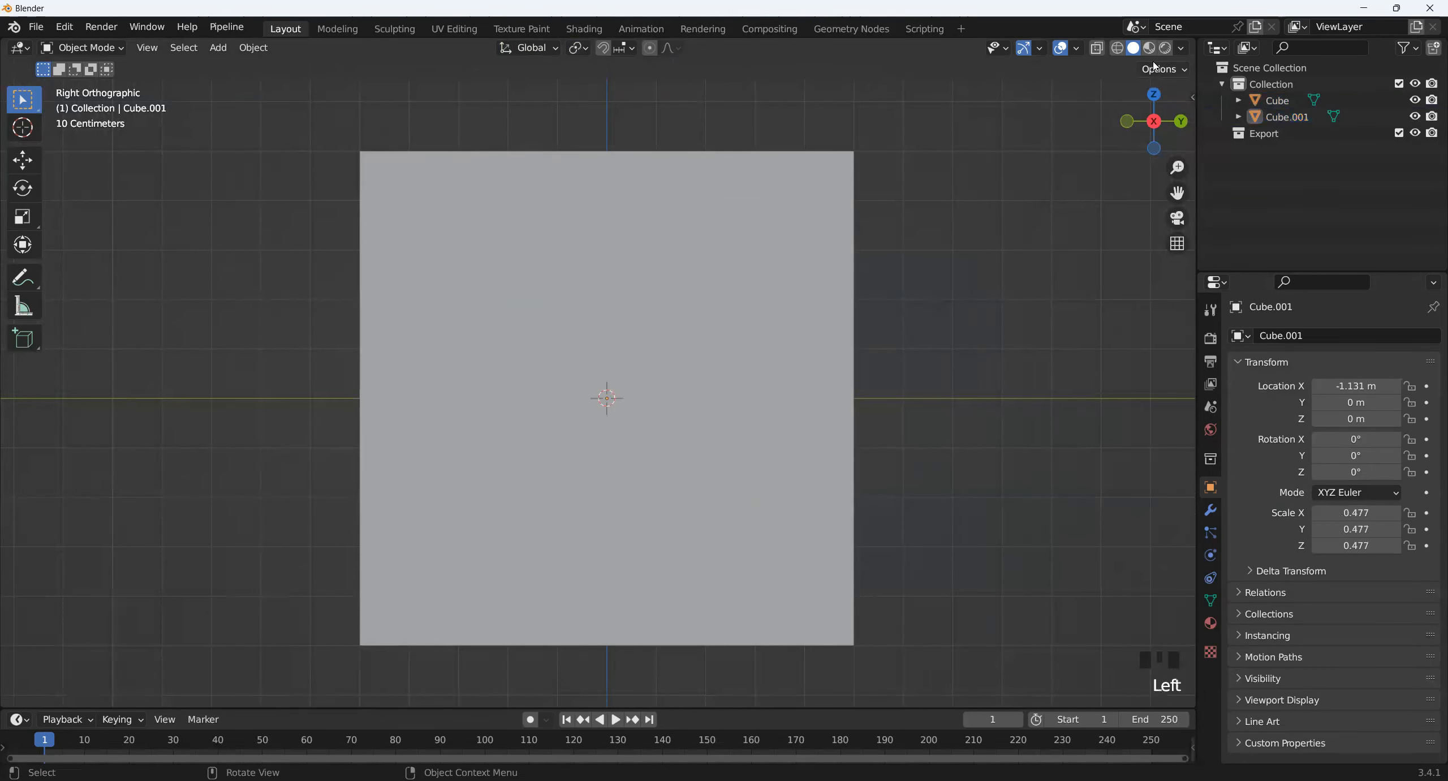
click(1102, 56)
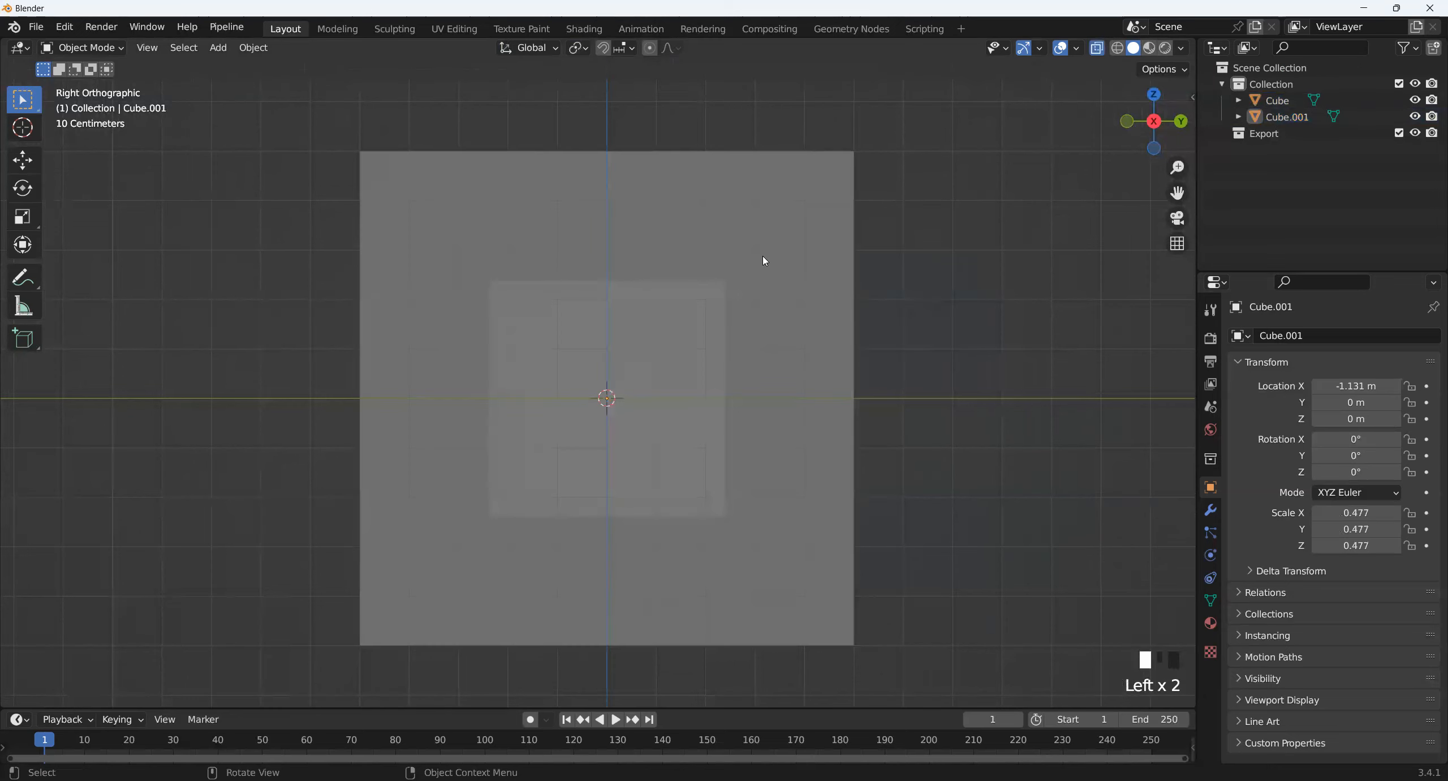
middle_drag(548, 428, 1160, 170)
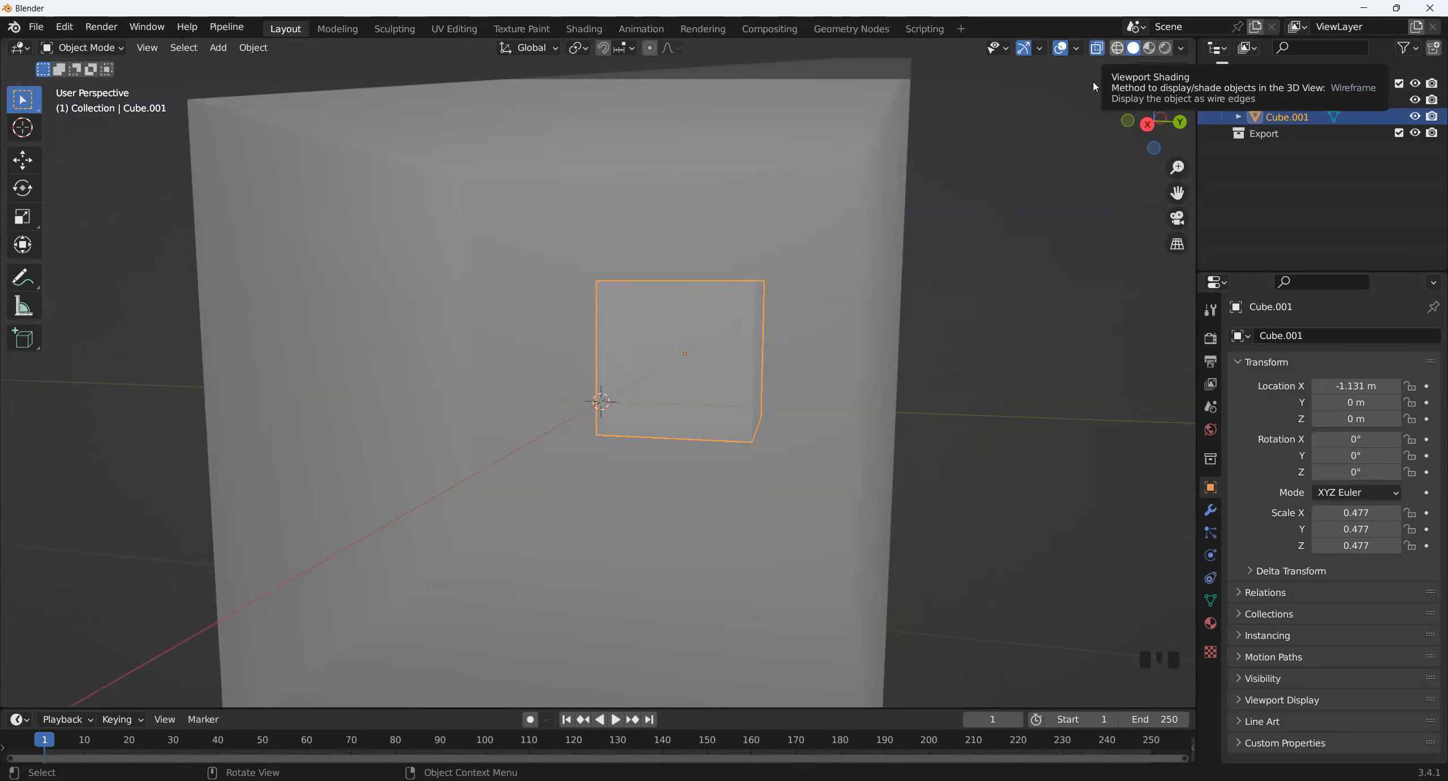
- Switch the viewport to Wireframe shading to inspect both cubes, and return it to Solid shading
middle_drag(1094, 86, 777, 355)
click(1117, 48)
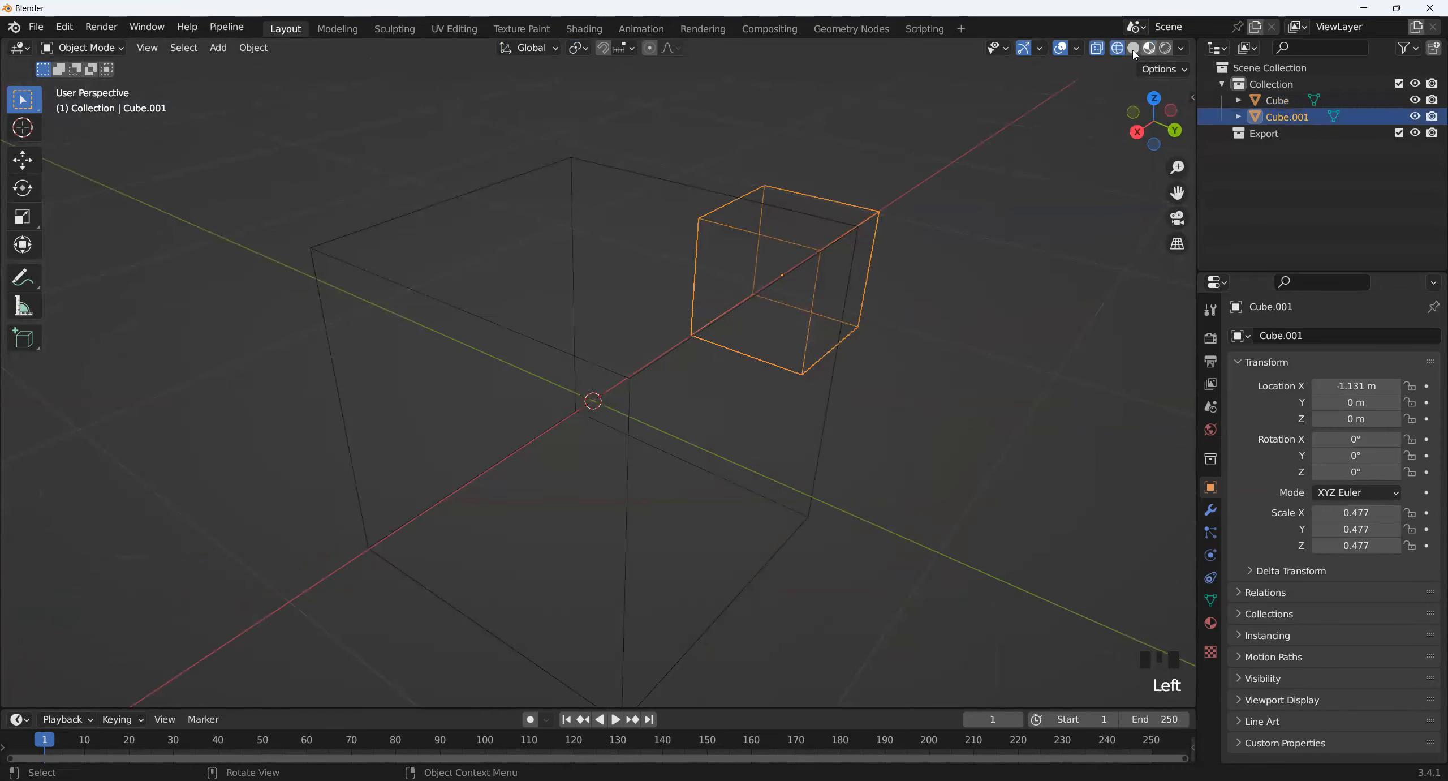
click(1133, 48)
mouse_move(736, 362)
middle_down()
mouse_move(656, 375)
mouse_move(701, 508)
mouse_move(677, 313)
mouse_move(769, 308)
mouse_move(413, 444)
middle_up()
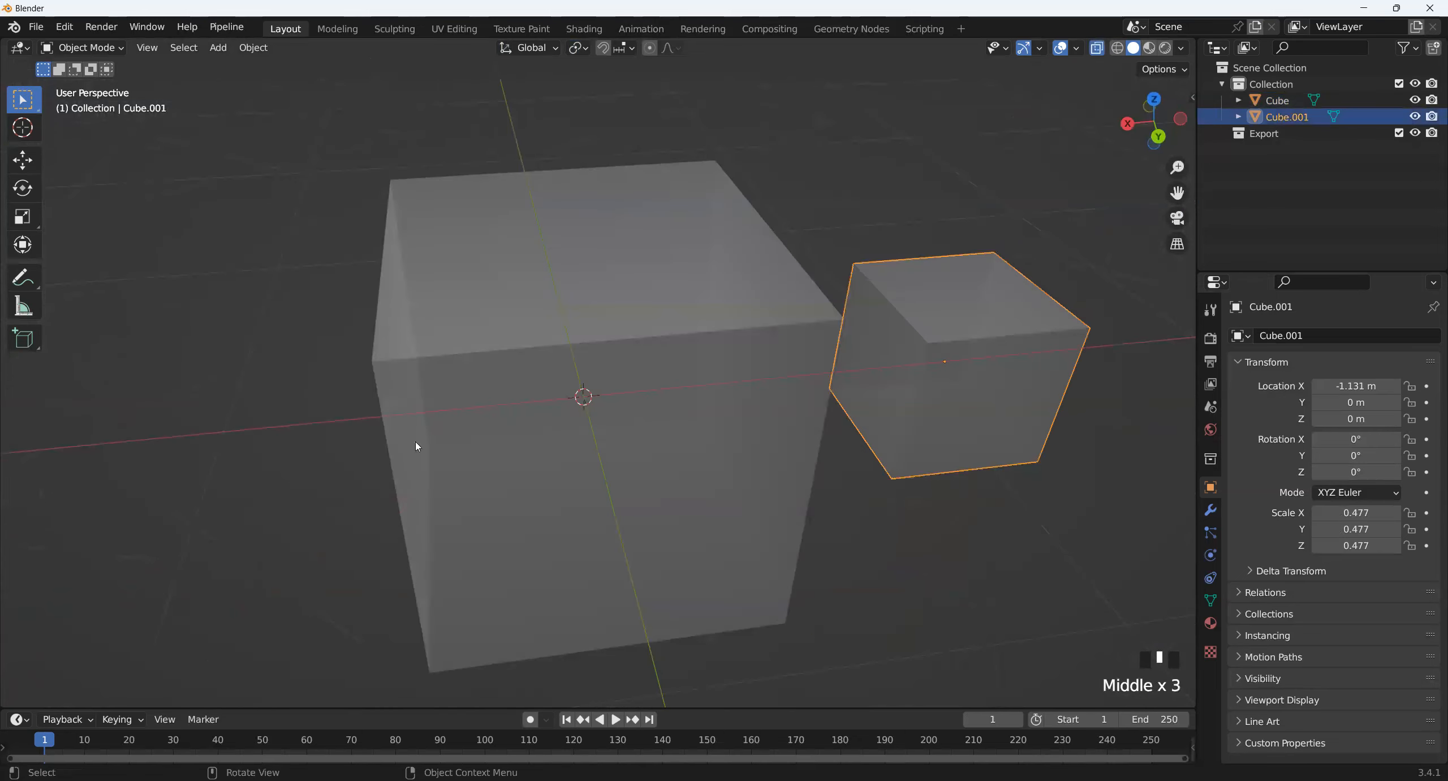
- Switch the viewport to Material Preview shading and inspect both cubes
click(1149, 48)
mouse_move(678, 350)
middle_down()
mouse_move(630, 371)
mouse_move(599, 350)
mouse_move(488, 408)
middle_up()
middle_drag(696, 325, 687, 300)
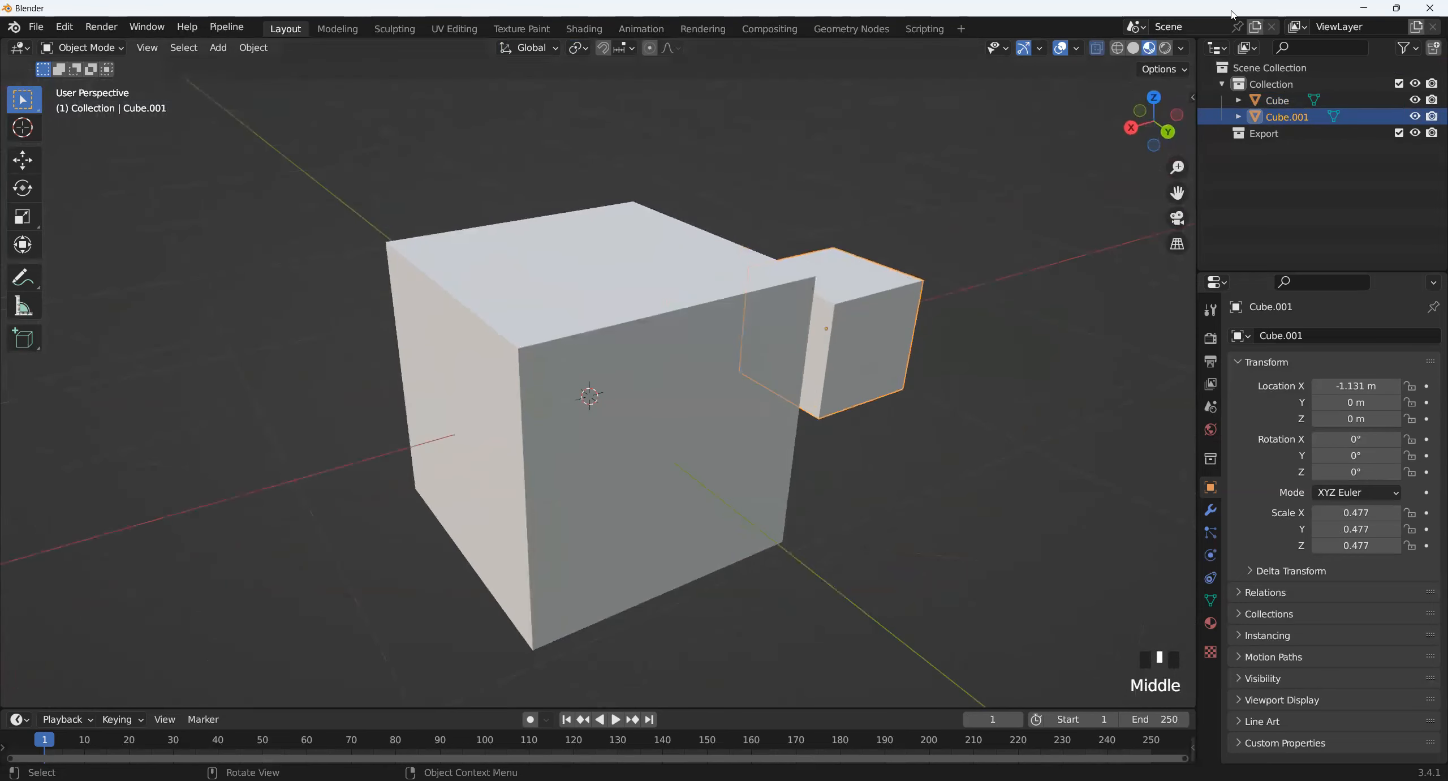
- Switch the viewport to Rendered shading and view the cubes without any light source
click(1165, 49)
mouse_move(537, 281)
middle_down()
mouse_move(406, 249)
mouse_move(717, 226)
mouse_move(649, 355)
middle_up()
scroll(688, 214, down, 2)
- Deselect the small cube and add a point light at the world origin
click(566, 416)
key(shift+a)
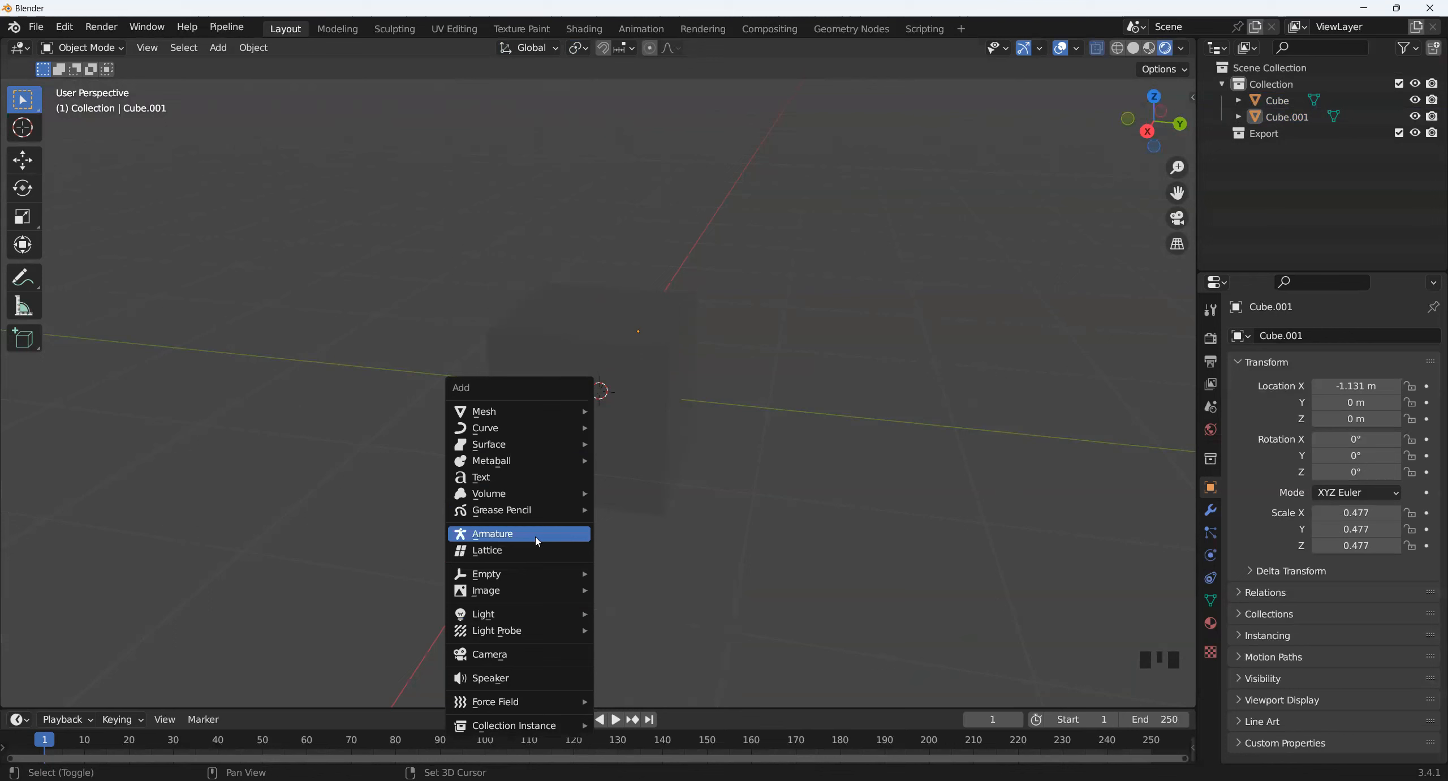
mouse_move(565, 614)
click(624, 612)
scroll(702, 534, down, 3)
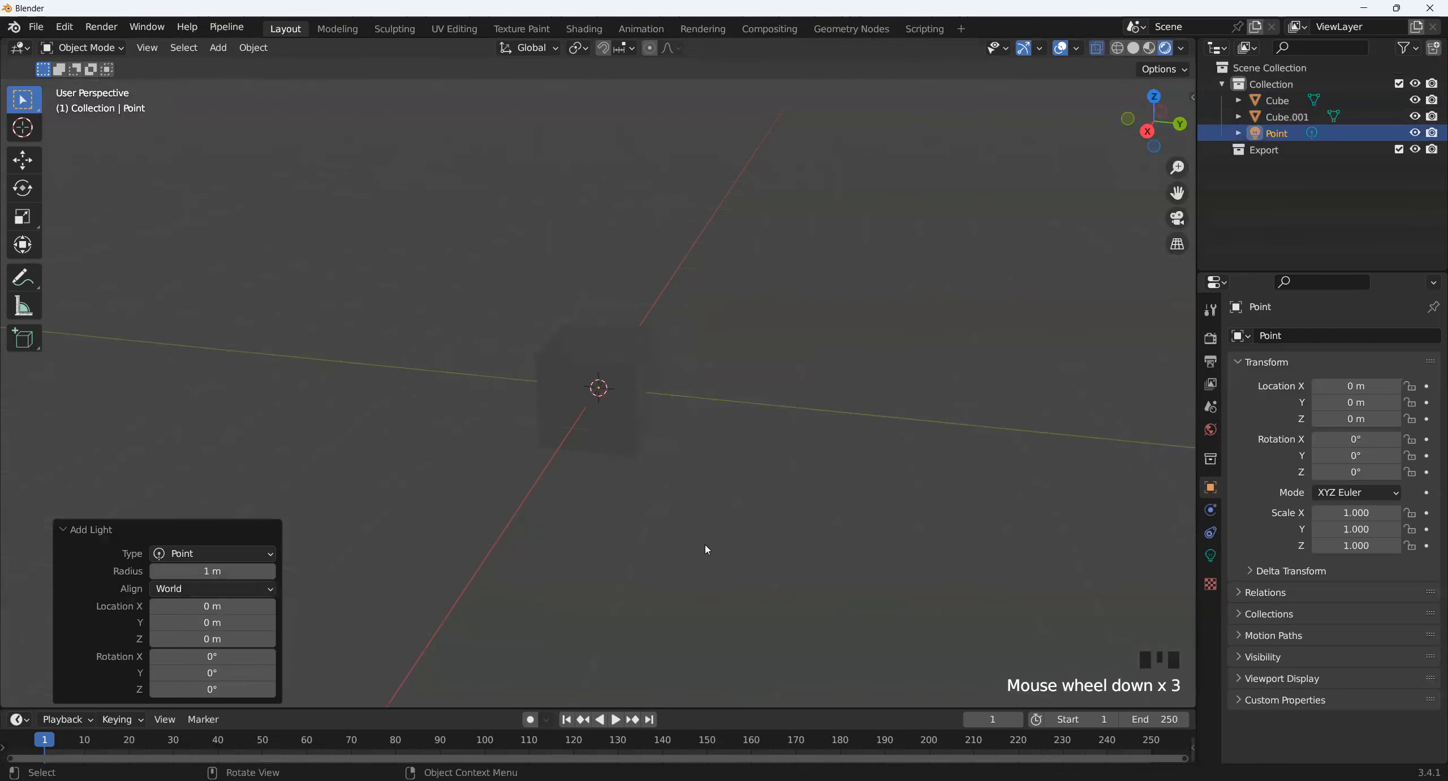
- Move the point light above the large cube, about -0.32 m in X, -0.18 m in Y and 0.86 m in Z
key(g)
click(696, 455)
middle_drag(696, 455, 667, 457)
scroll(669, 461, up, 4)
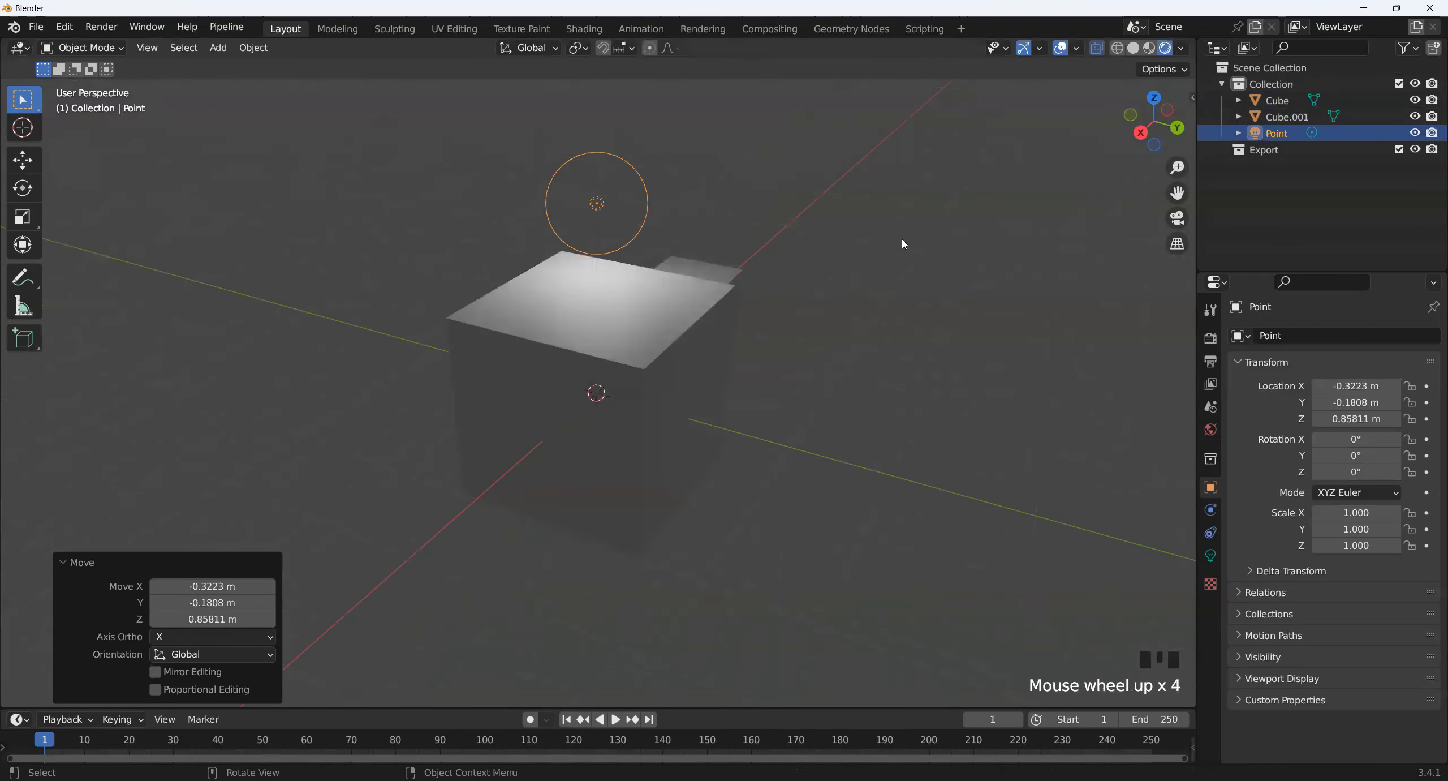
- Switch the viewport back to Material Preview shading and inspect the cubes and the light
click(1150, 48)
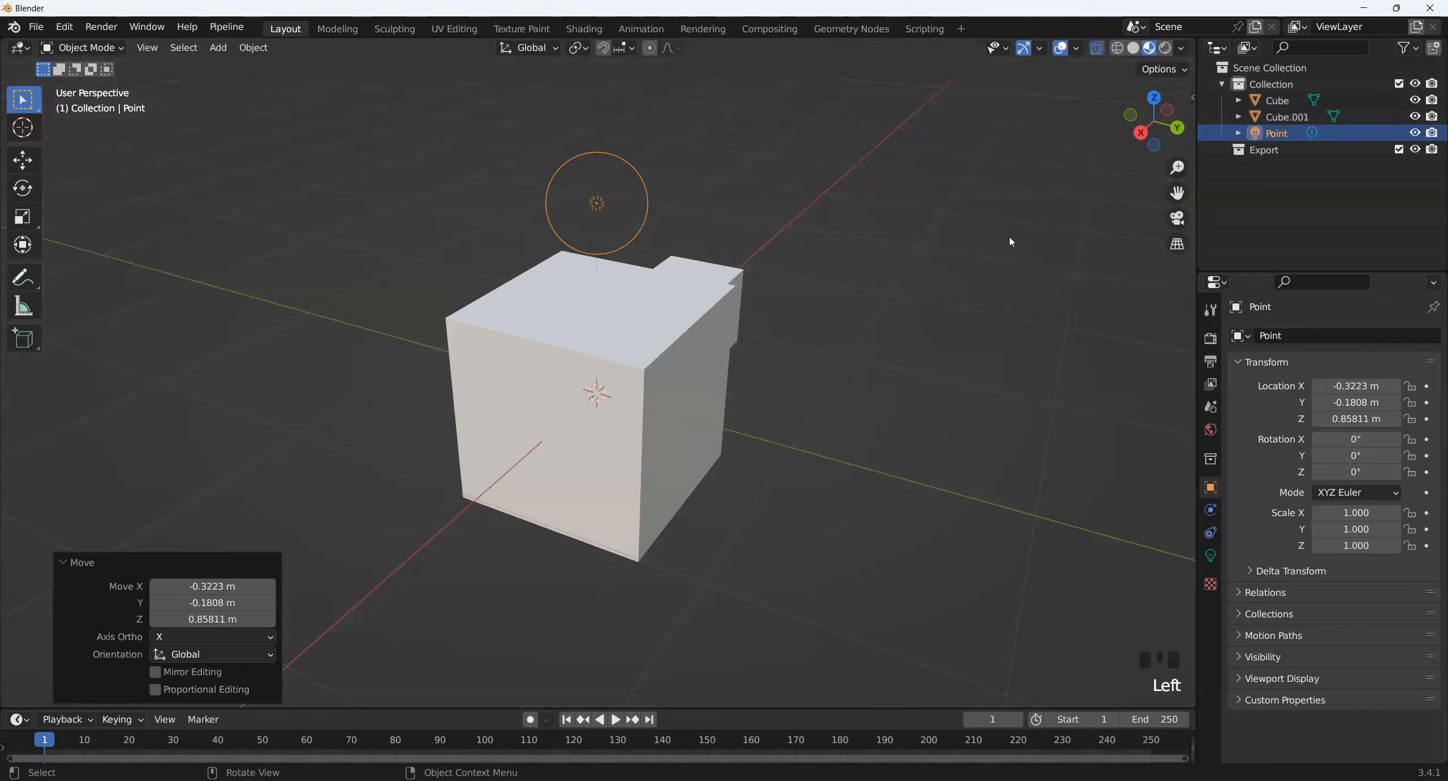
middle_drag(516, 319, 641, 219)
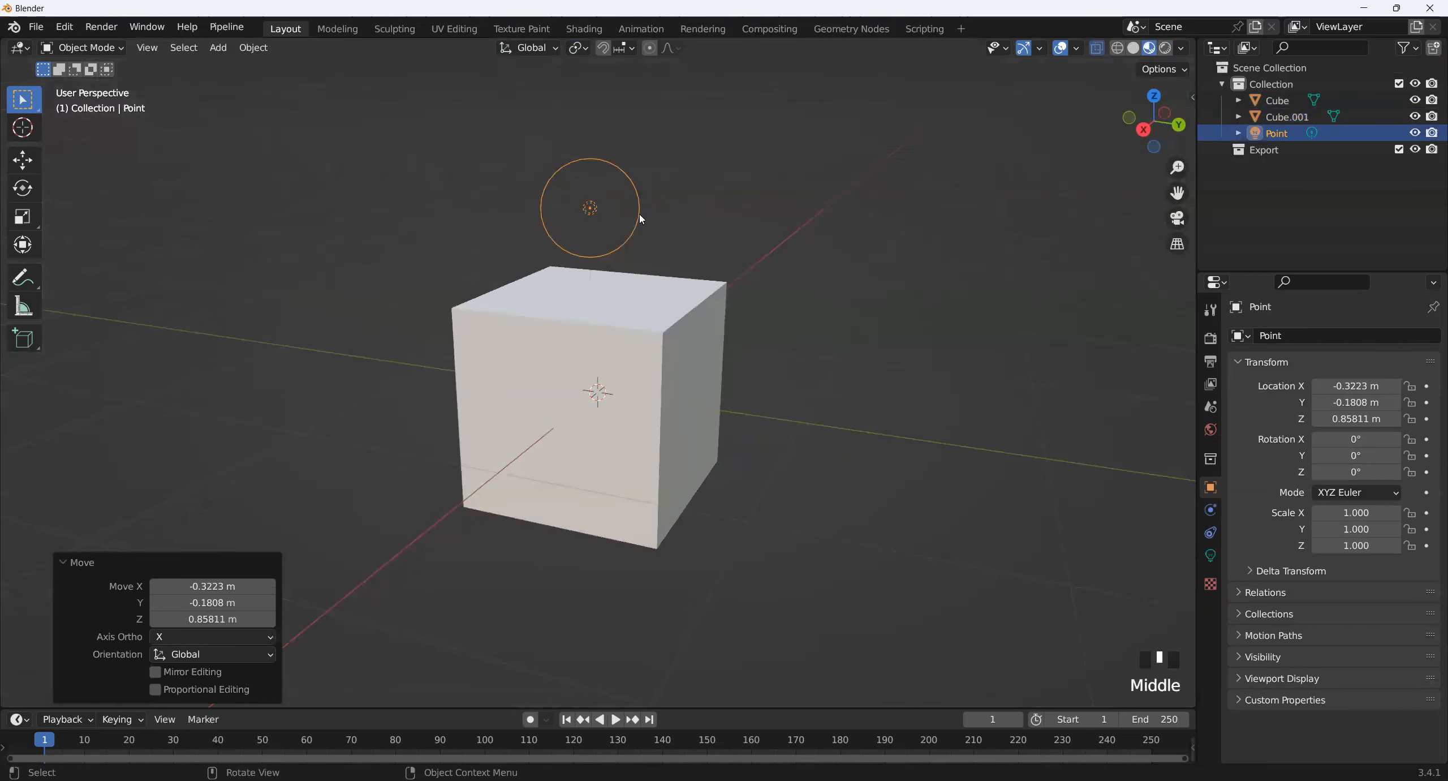
middle_drag(604, 300, 609, 233)
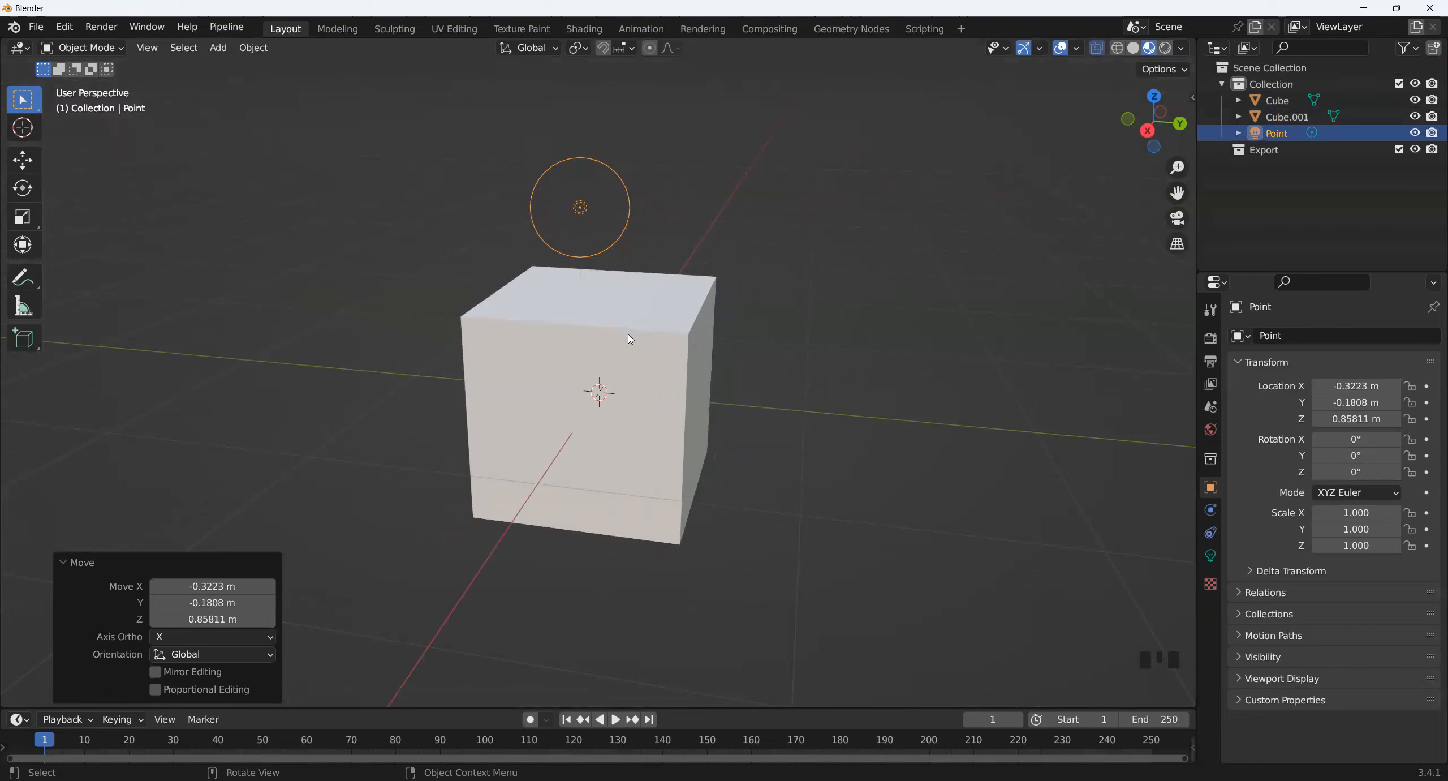
- Delete the point light above the large cube
key(Delete)
middle_drag(566, 435, 553, 452)
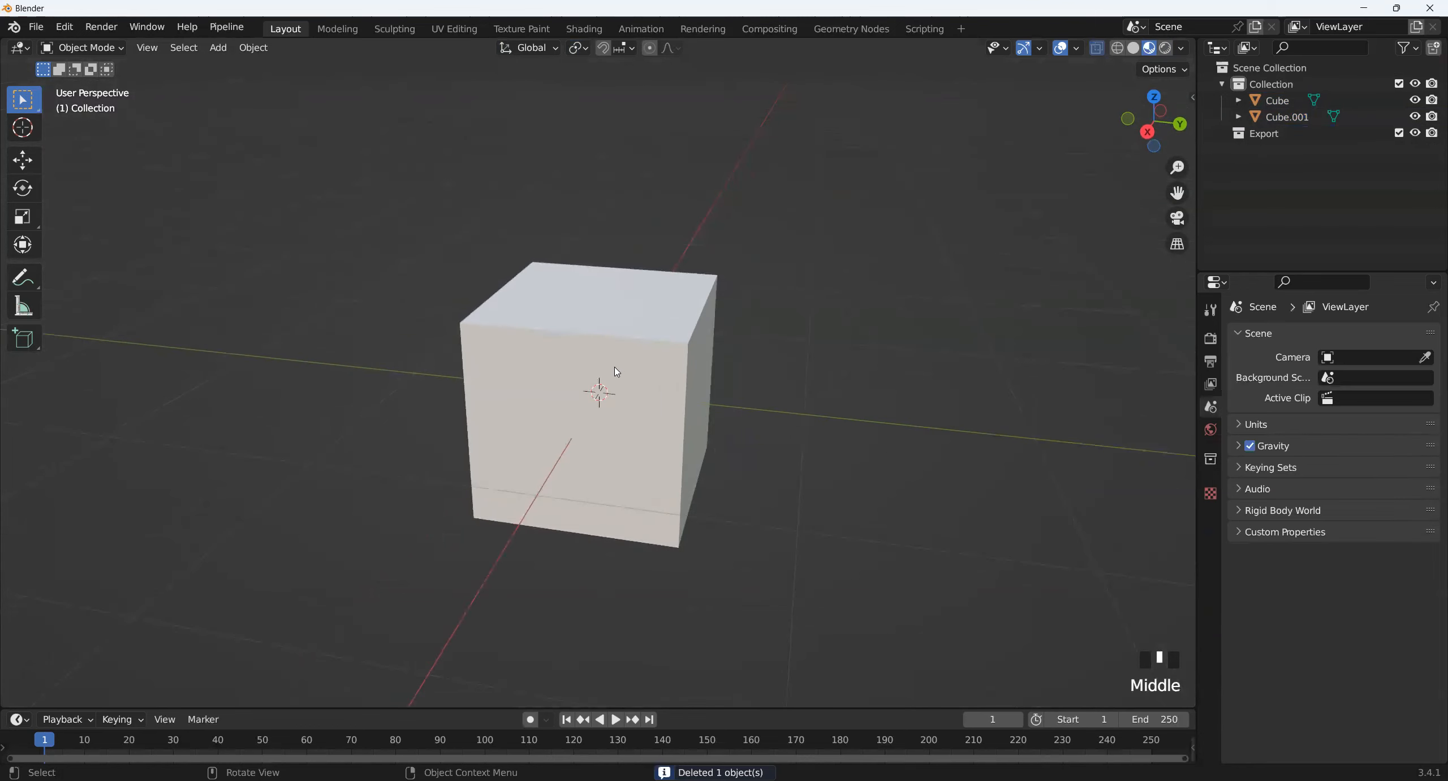
middle_drag(616, 371, 718, 364)
middle_drag(580, 428, 738, 398)
scroll(745, 355, up, 2)
scroll(608, 388, down, 2)
- Open the large cube in Edit Mode with nothing selected and turn off X-ray
click(613, 393)
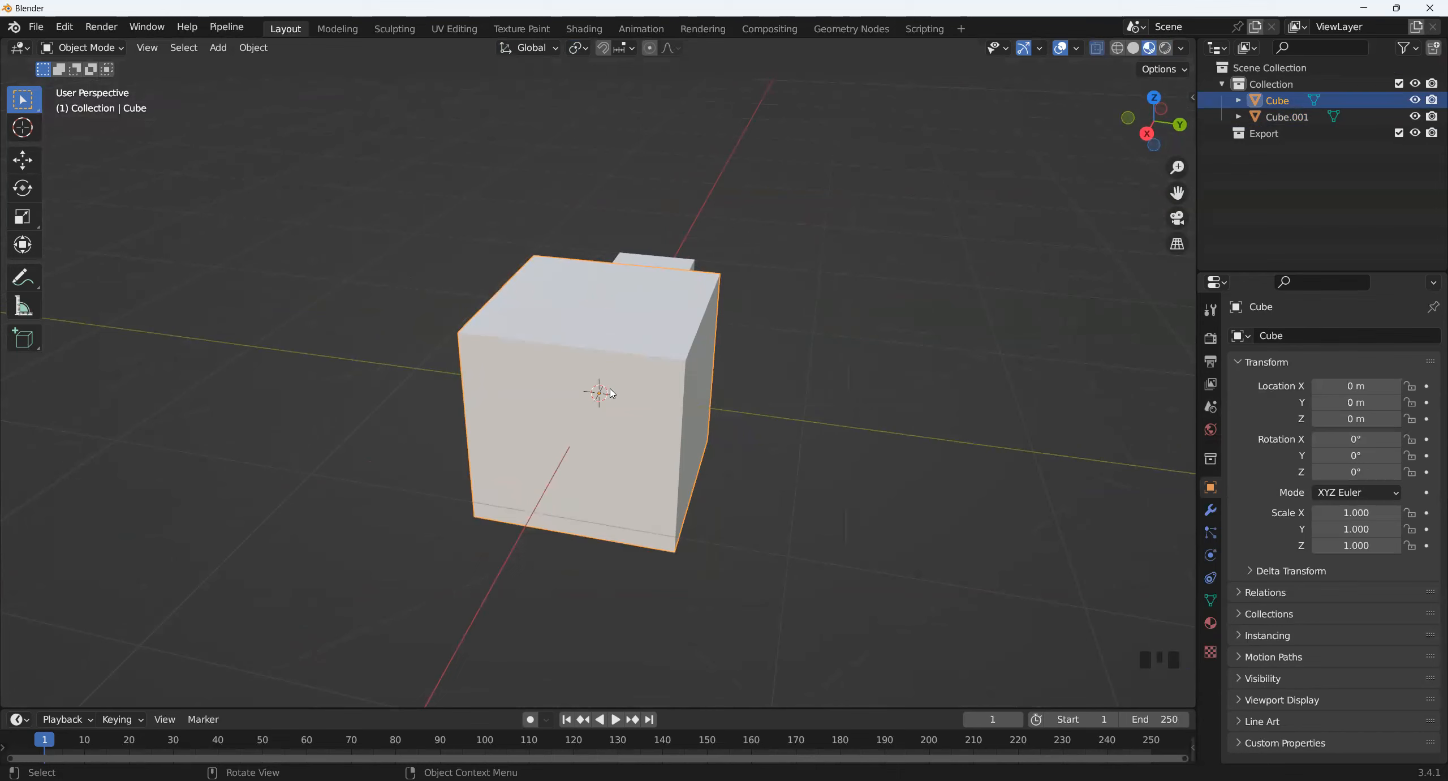
middle_drag(640, 393, 722, 362)
key(Tab)
middle_drag(894, 218, 1021, 226)
click(947, 253)
click(1098, 50)
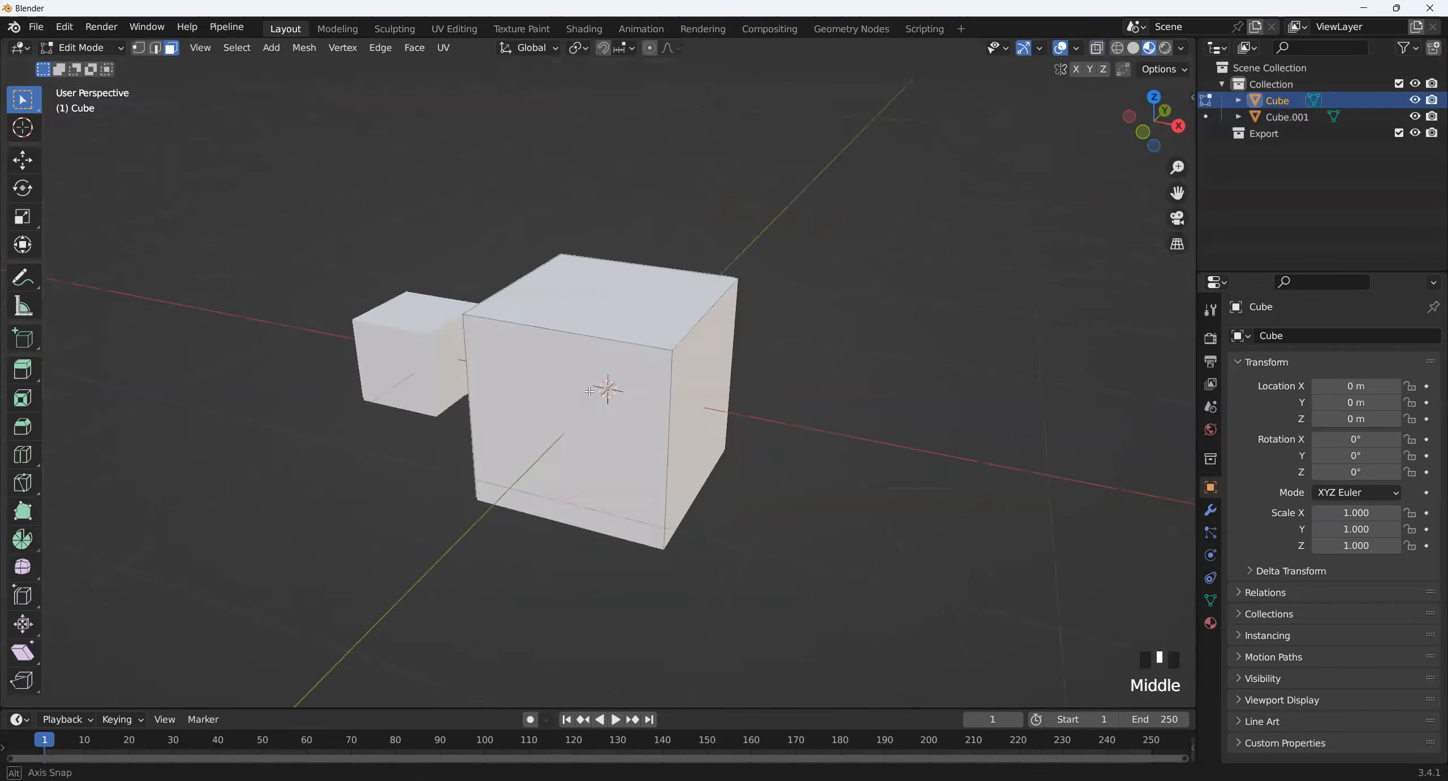
- Inspect the large cube's faces in Edit Mode and set the viewport shading to Solid
scroll(414, 323, up, 2)
middle_drag(414, 283, 414, 323)
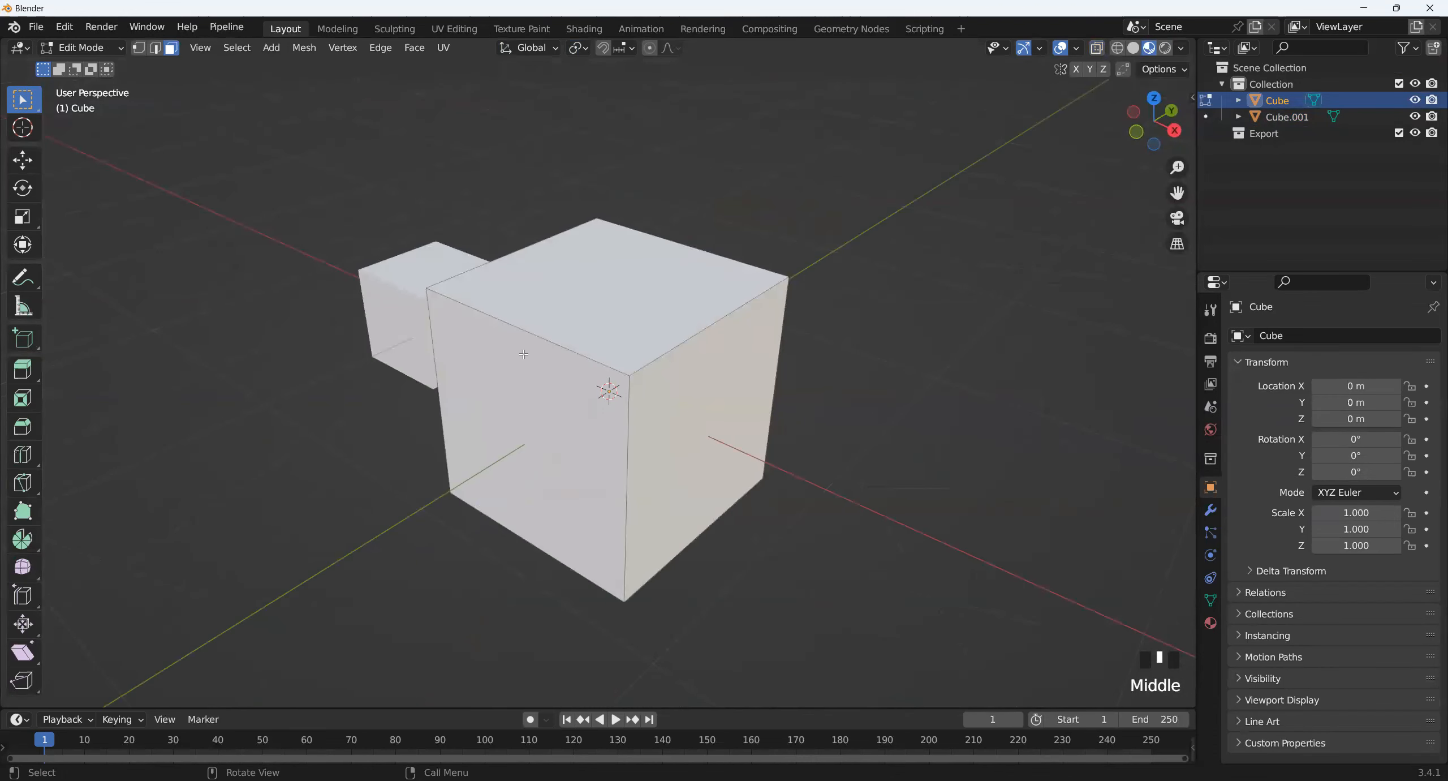
scroll(536, 333, up, 1)
middle_drag(535, 333, 785, 461)
click(1133, 49)
- Bevel the large cube's four edges parallel to the X axis about 0.33 m wide with 8 segments, and return to Object Mode
mouse_move(662, 397)
middle_down()
mouse_move(673, 556)
mouse_move(703, 542)
mouse_move(756, 449)
middle_up()
key(ctrl+b)
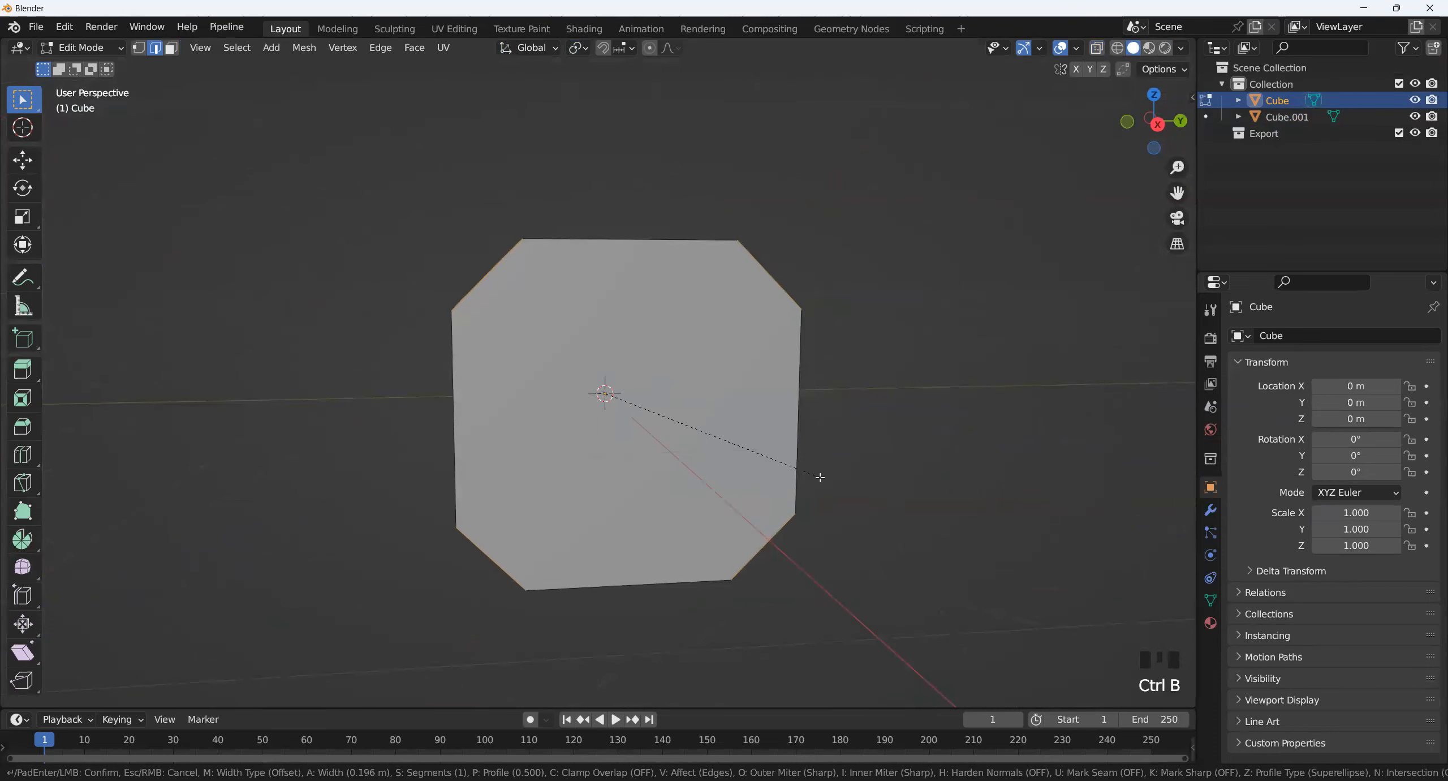
scroll(818, 478, down, 3)
scroll(818, 478, up, 4)
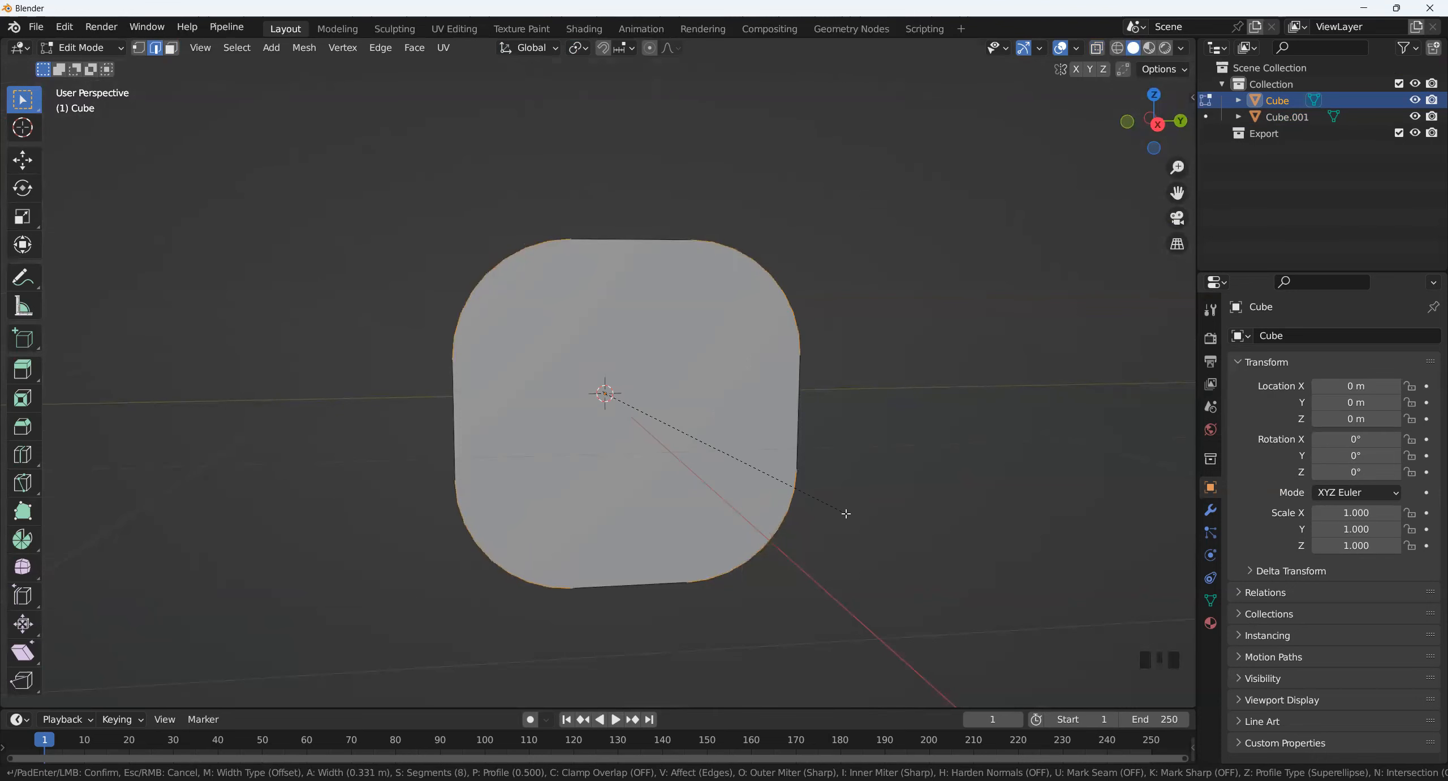
click(844, 504)
mouse_move(810, 503)
middle_down()
mouse_move(853, 506)
mouse_move(792, 517)
middle_up()
key(Tab)
middle_drag(492, 358, 570, 342)
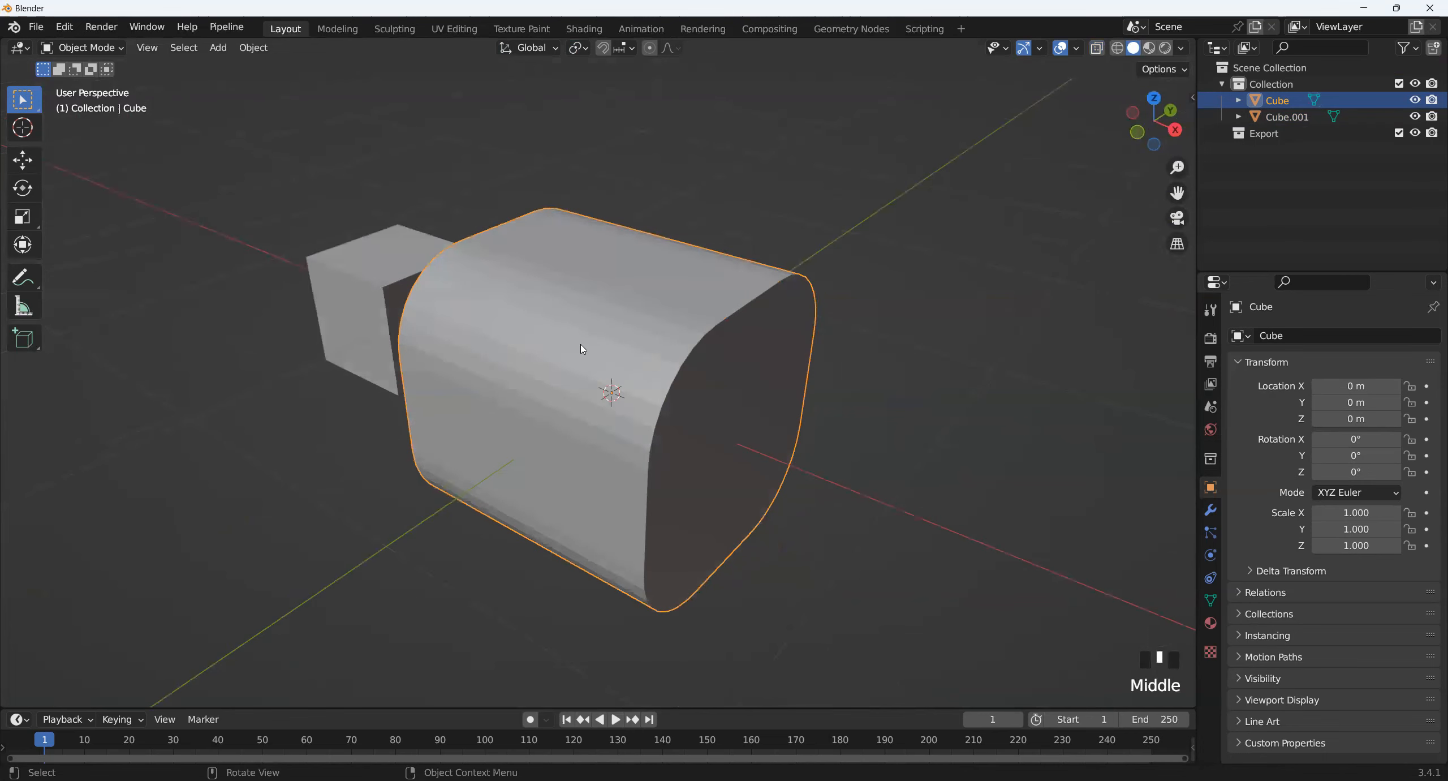
- Apply Shade Auto Smooth to the beveled cube with a 30° angle and inspect the rounded surfaces
right_click(582, 349)
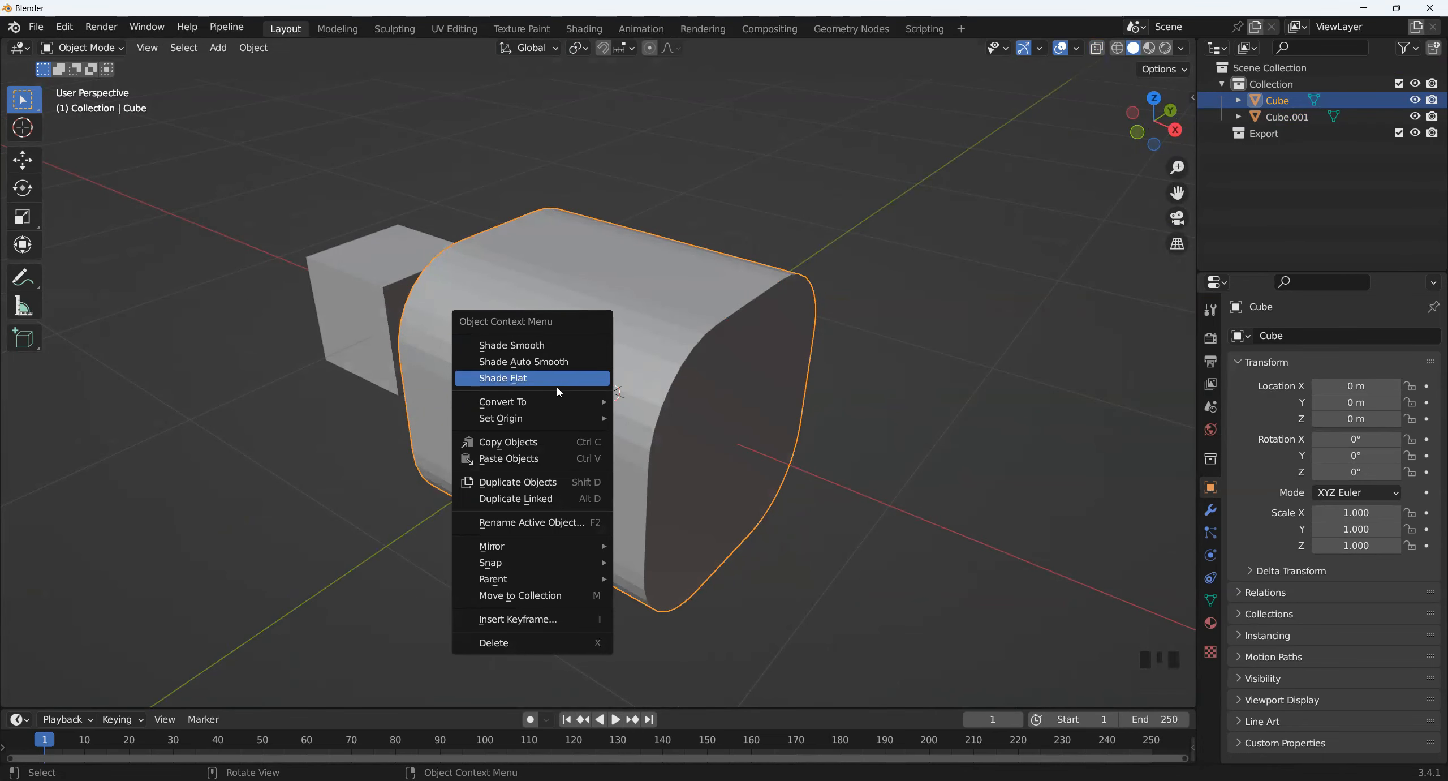
click(562, 362)
middle_drag(620, 493, 657, 543)
middle_drag(571, 228, 516, 223)
middle_drag(620, 405, 608, 434)
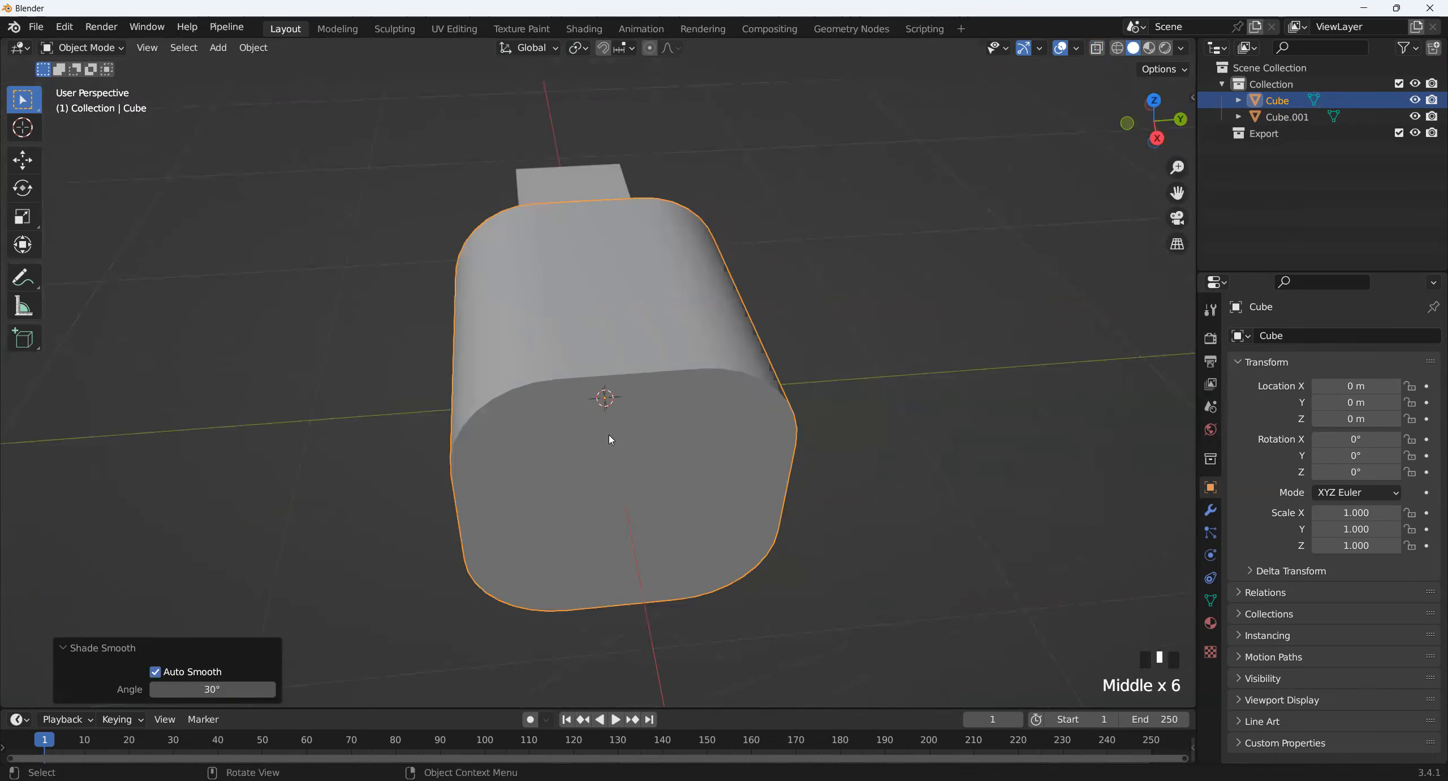
middle_drag(666, 419, 698, 392)
- Undo the auto smooth shading and the edge bevel on the large cube
key(ctrl+z)
key(ctrl+z)
key(ctrl+z)
key(ctrl+z)
middle_drag(807, 407, 615, 403)
key(Tab)
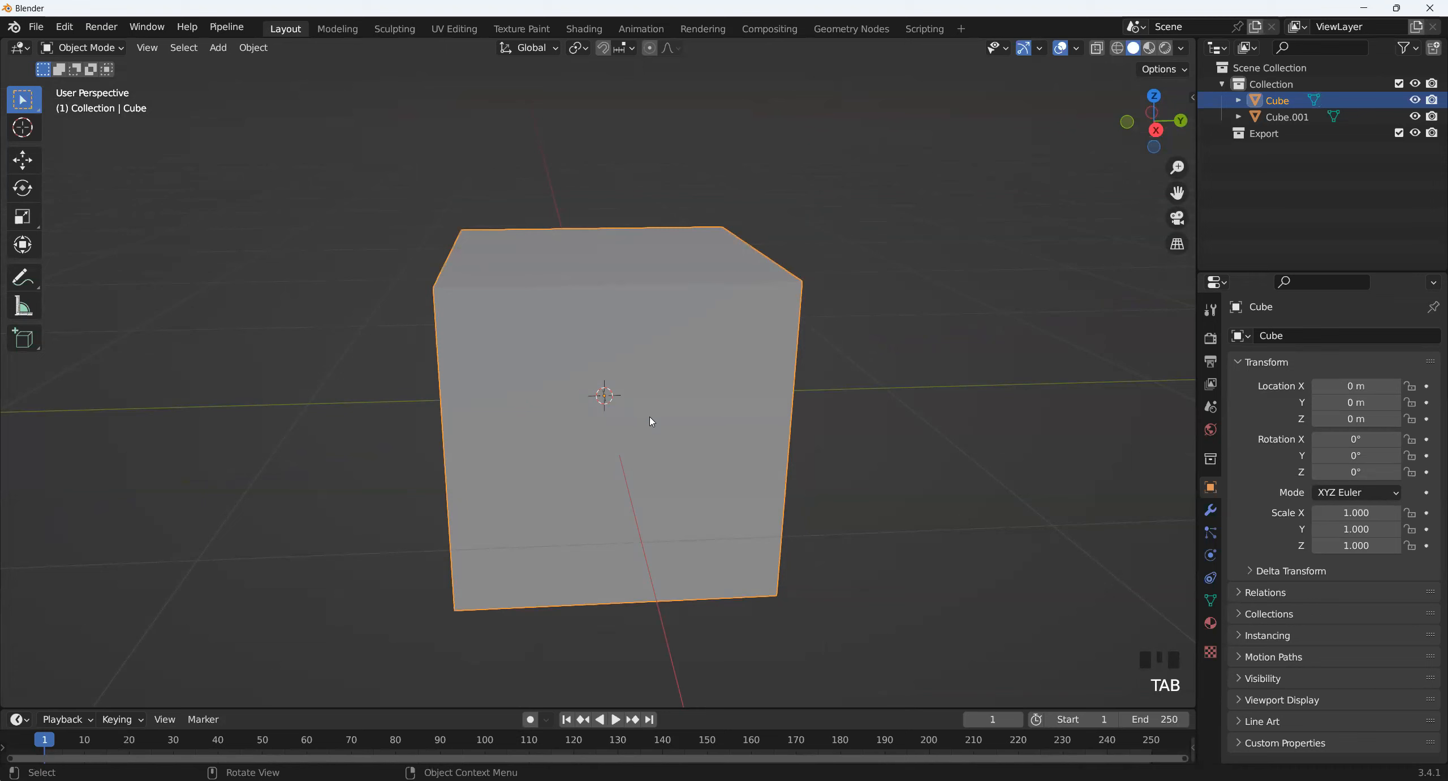
- In Edit Mode, inset the large cube's face on the positive X side by about 0.142 m
key(Tab)
middle_drag(629, 395, 657, 426)
click(633, 373)
mouse_move(633, 373)
middle_down()
mouse_move(667, 403)
mouse_move(608, 365)
middle_up()
middle_drag(744, 365, 727, 399)
key(i)
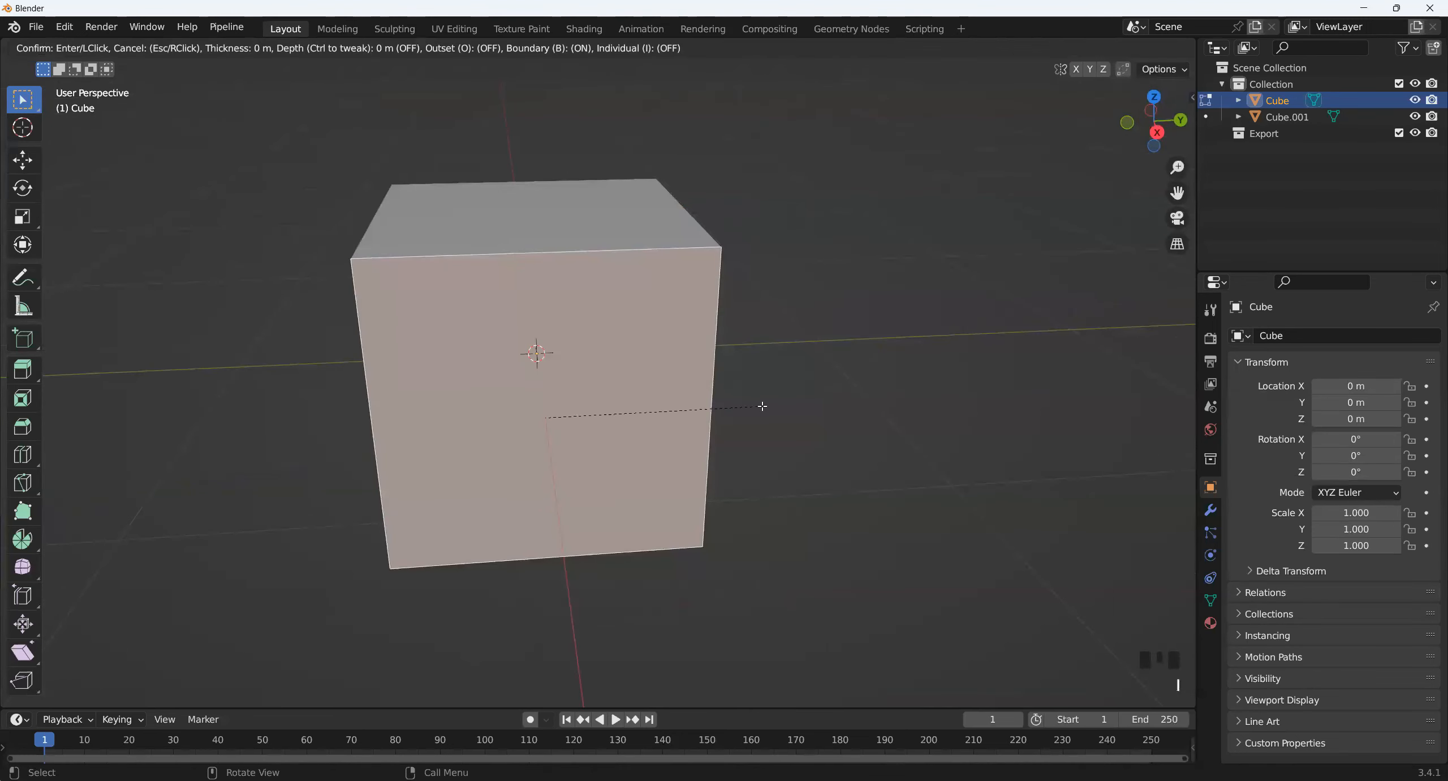
click(711, 404)
middle_drag(711, 404, 744, 432)
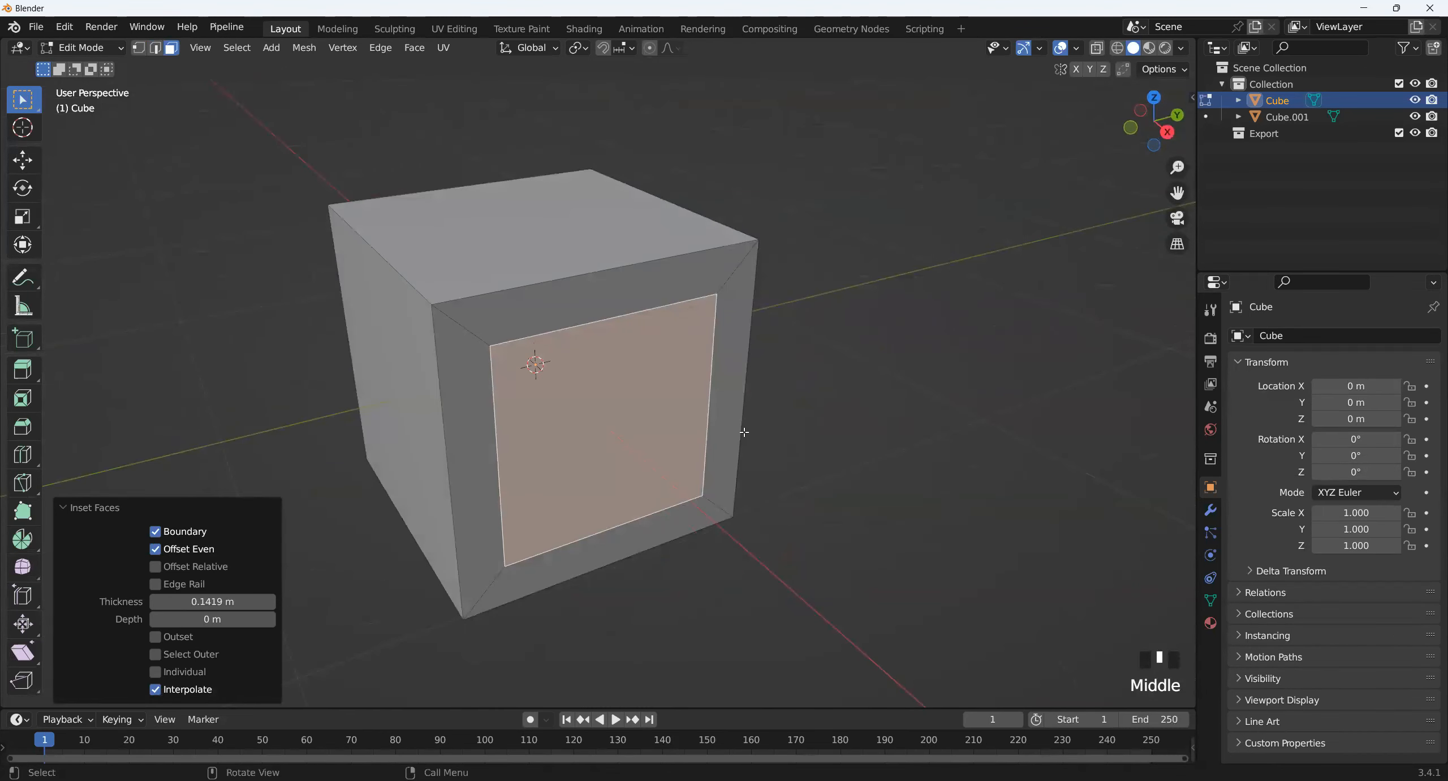
- Extrude the inset face outward from the large cube, and undo the extrusion
shift+middle_drag(744, 432, 668, 383)
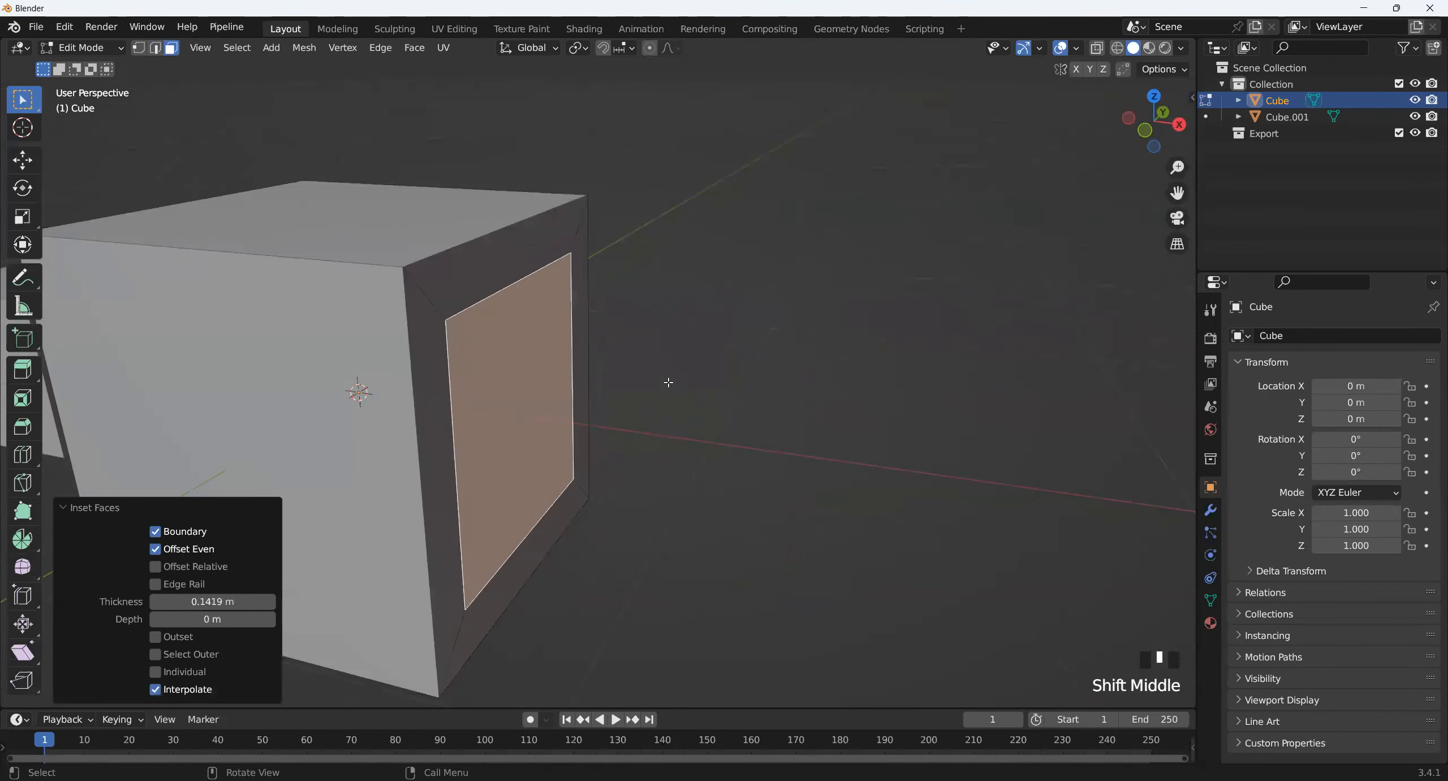
key(e)
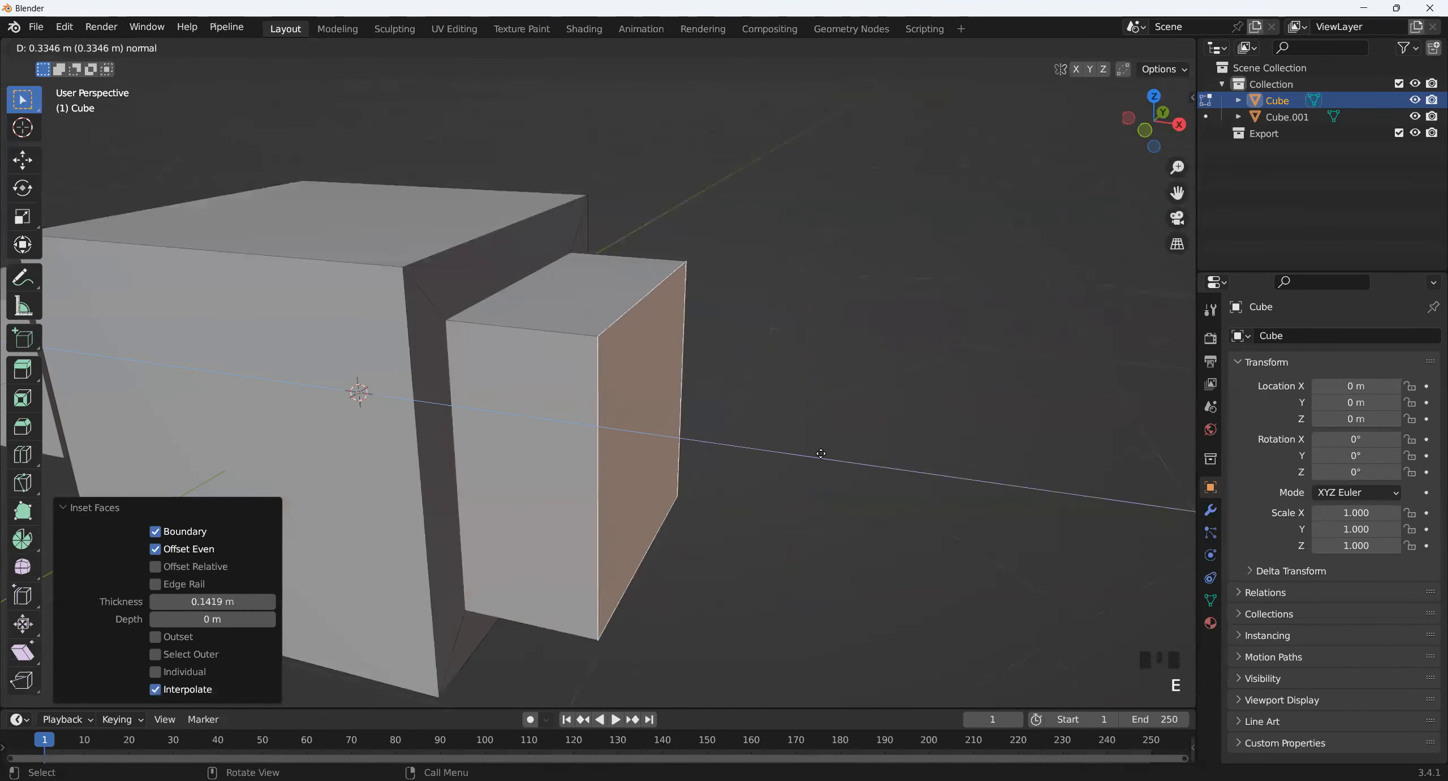
click(691, 370)
middle_drag(691, 370, 748, 466)
key(ctrl+z)
- In Object Mode, rotate the large cube about -31.6° around the Y axis
middle_drag(396, 416, 534, 479)
scroll(479, 388, down, 2)
key(Tab)
key(r)
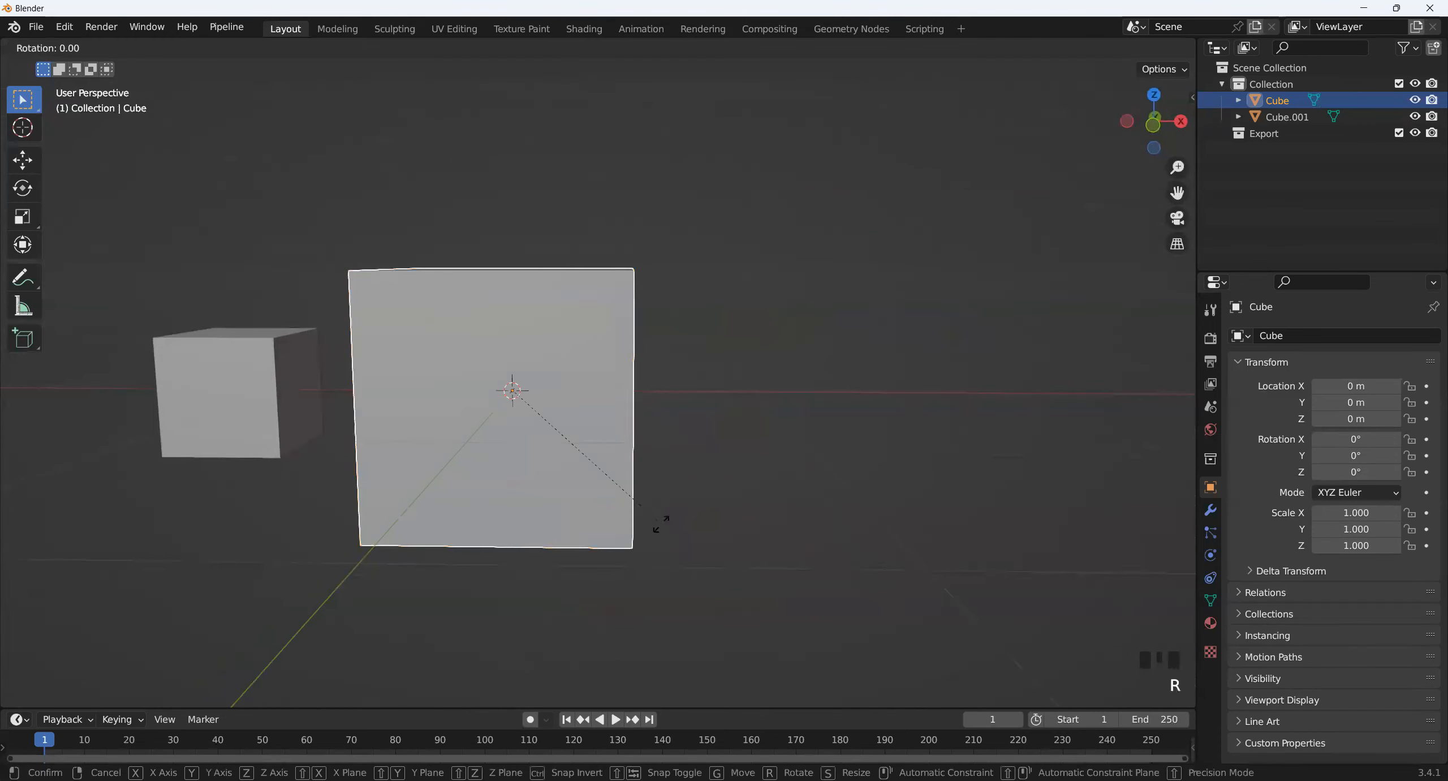
right_click(660, 500)
key(r)
click(588, 398)
middle_drag(588, 398, 544, 464)
- Try extruding the inset face of the tilted cube along its normal in Edit Mode
scroll(450, 479, up, 1)
key(Tab)
key(e)
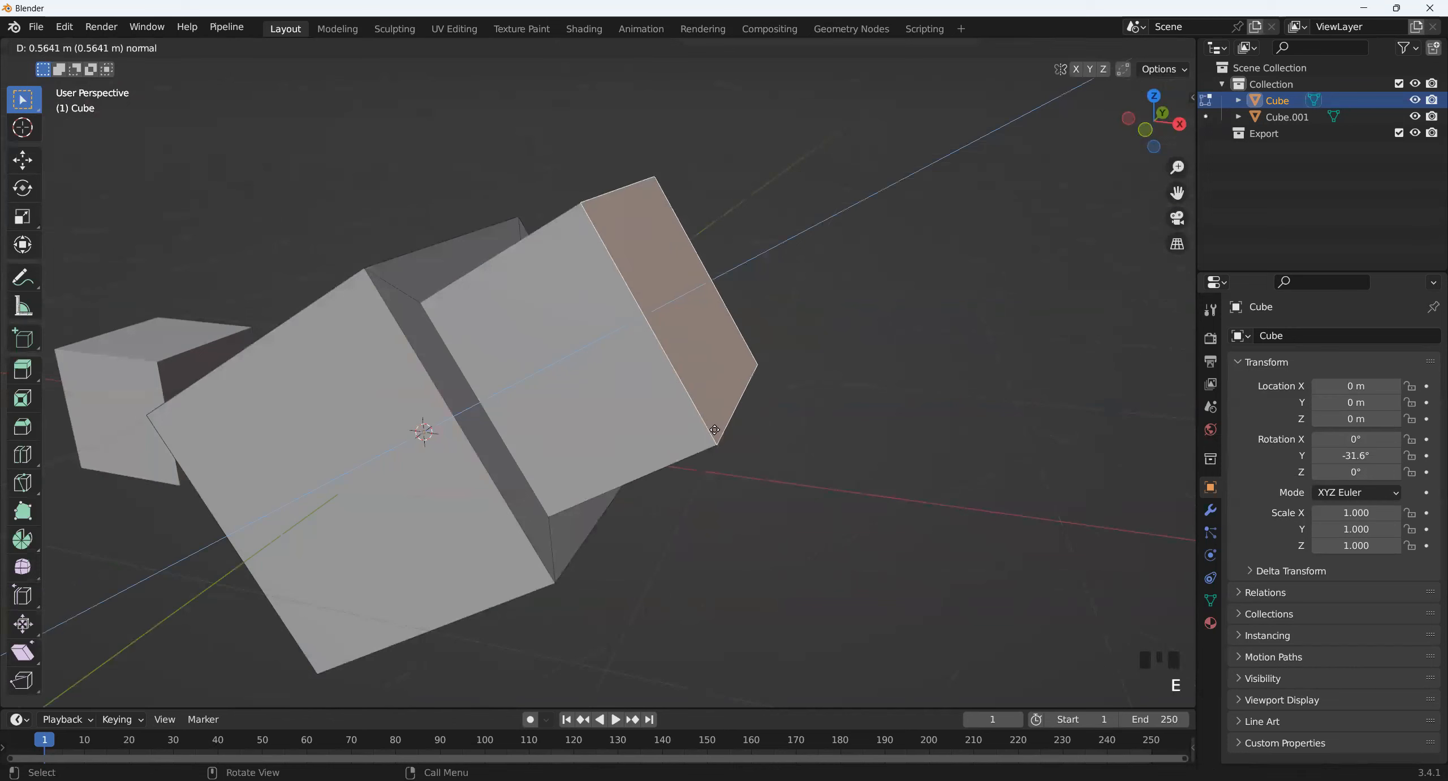
right_click(649, 454)
middle_drag(649, 454, 579, 422)
- Undo the extrusion and the rotation of the large cube
key(ctrl+z)
key(ctrl+z)
key(ctrl+z)
key(ctrl+z)
- Try moving the large cube freely and along the X axis, cancelling each move
key(g)
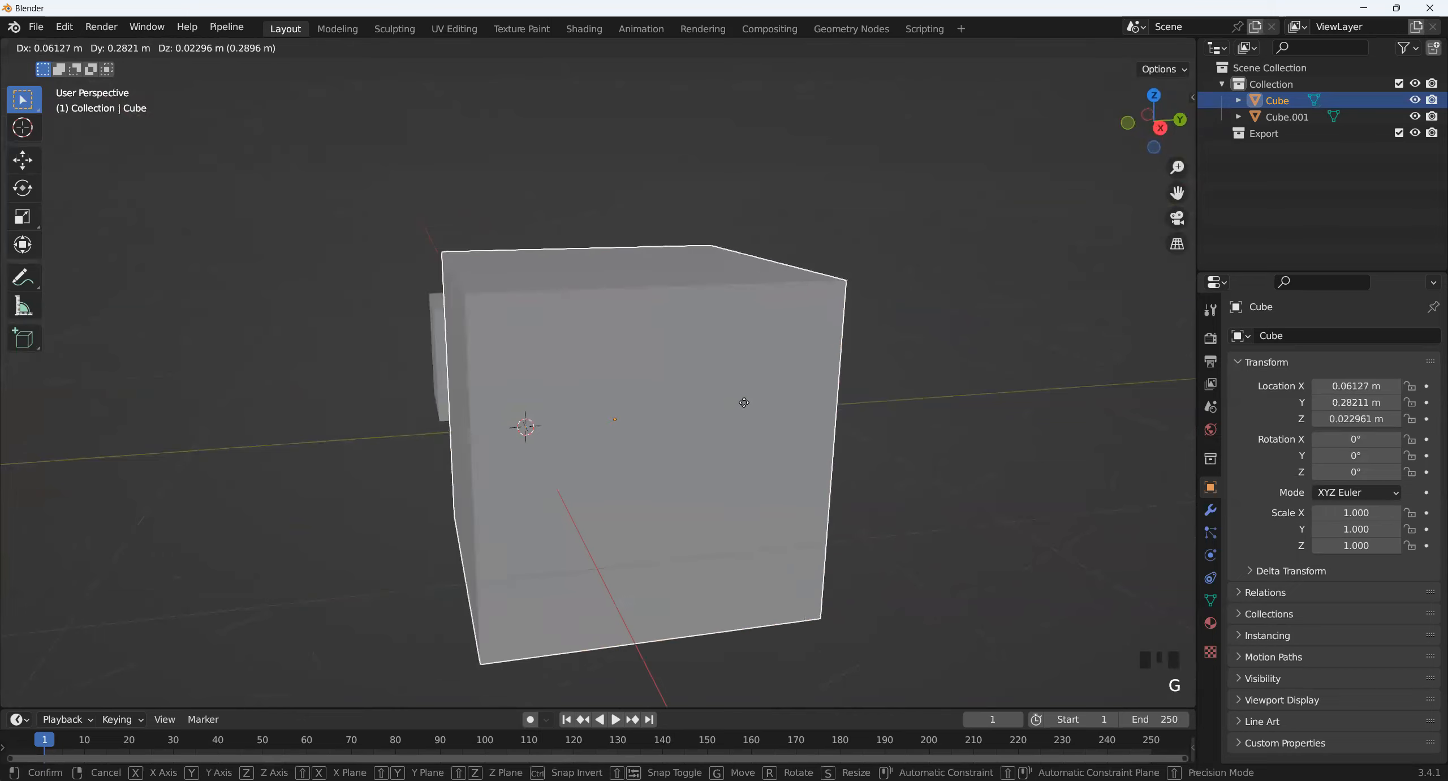
key(Escape)
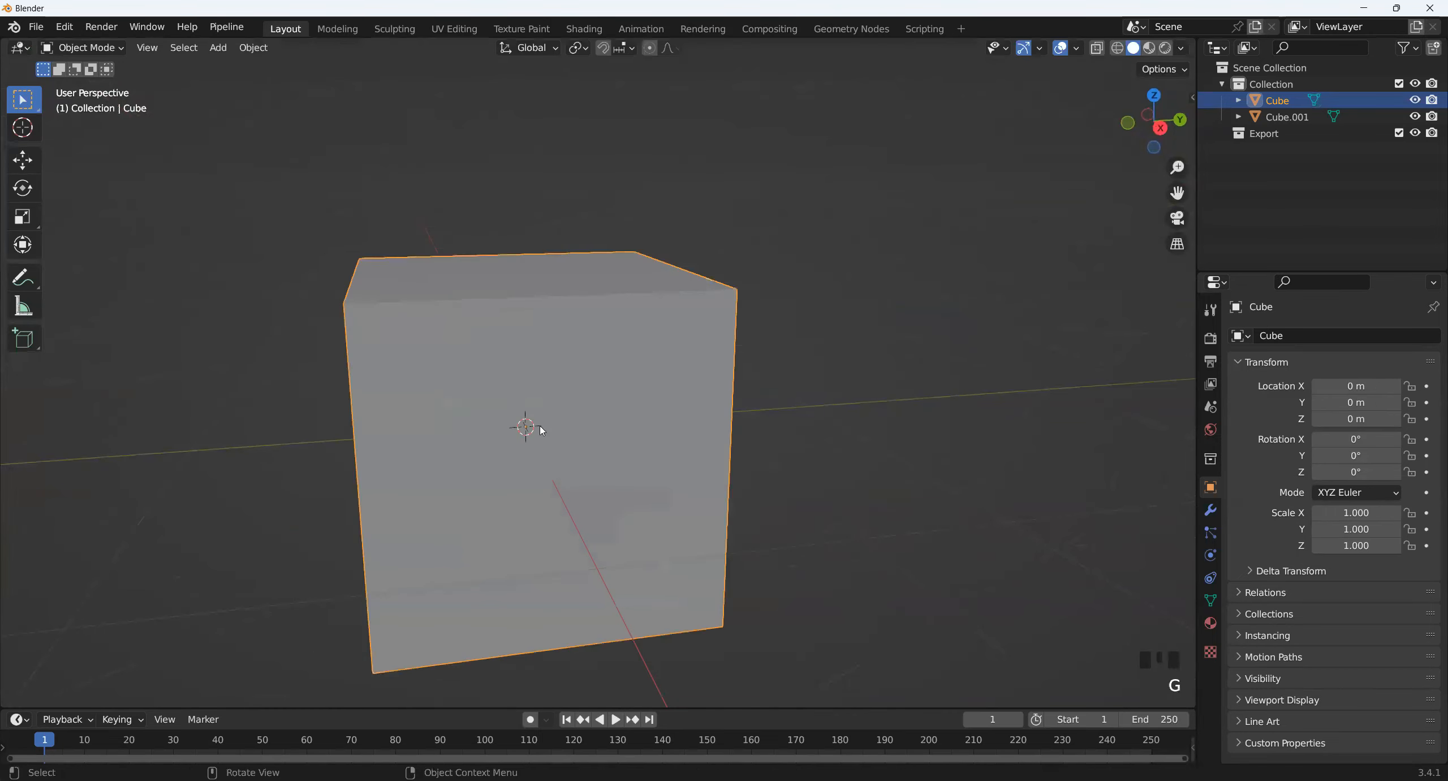
scroll(529, 473, down, 2)
middle_drag(529, 473, 545, 453)
key(g)
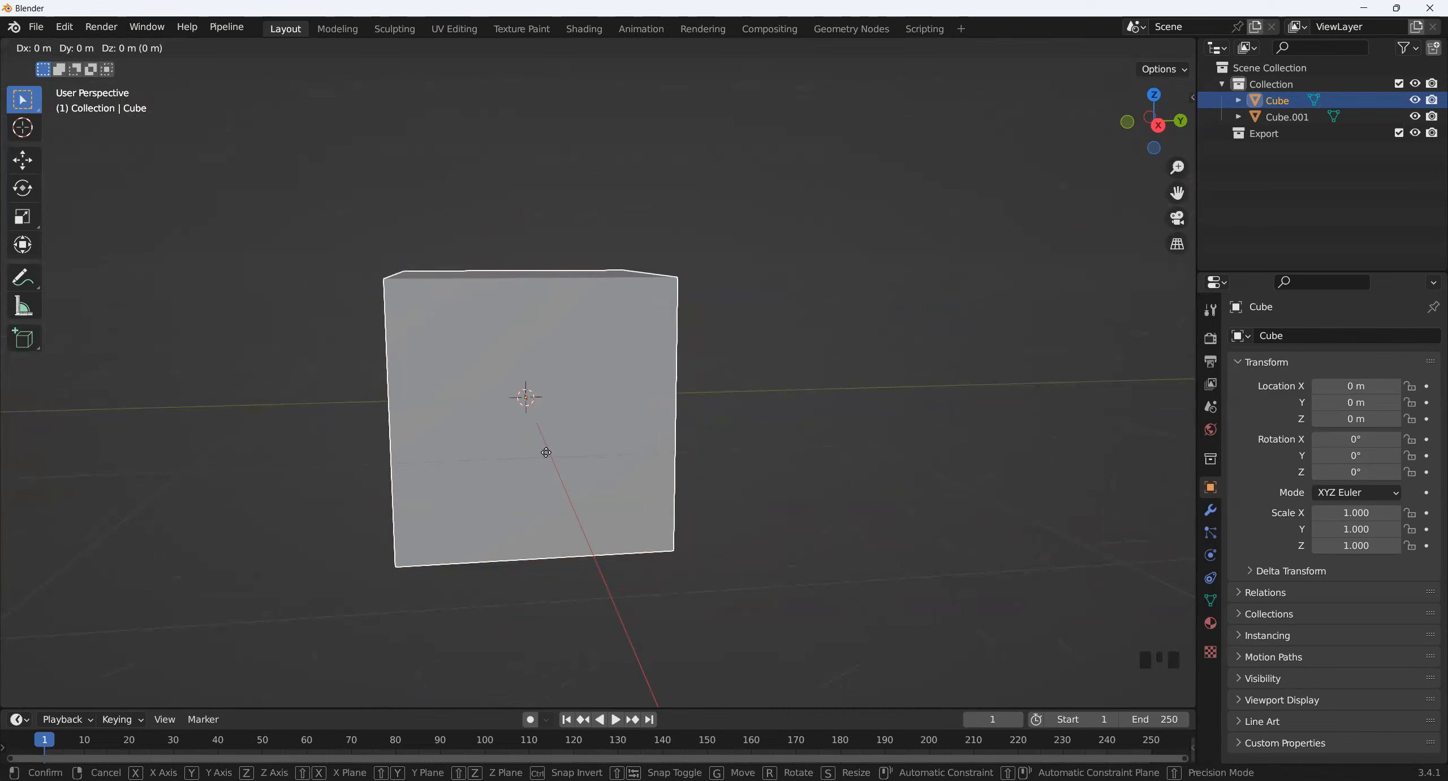
key(x)
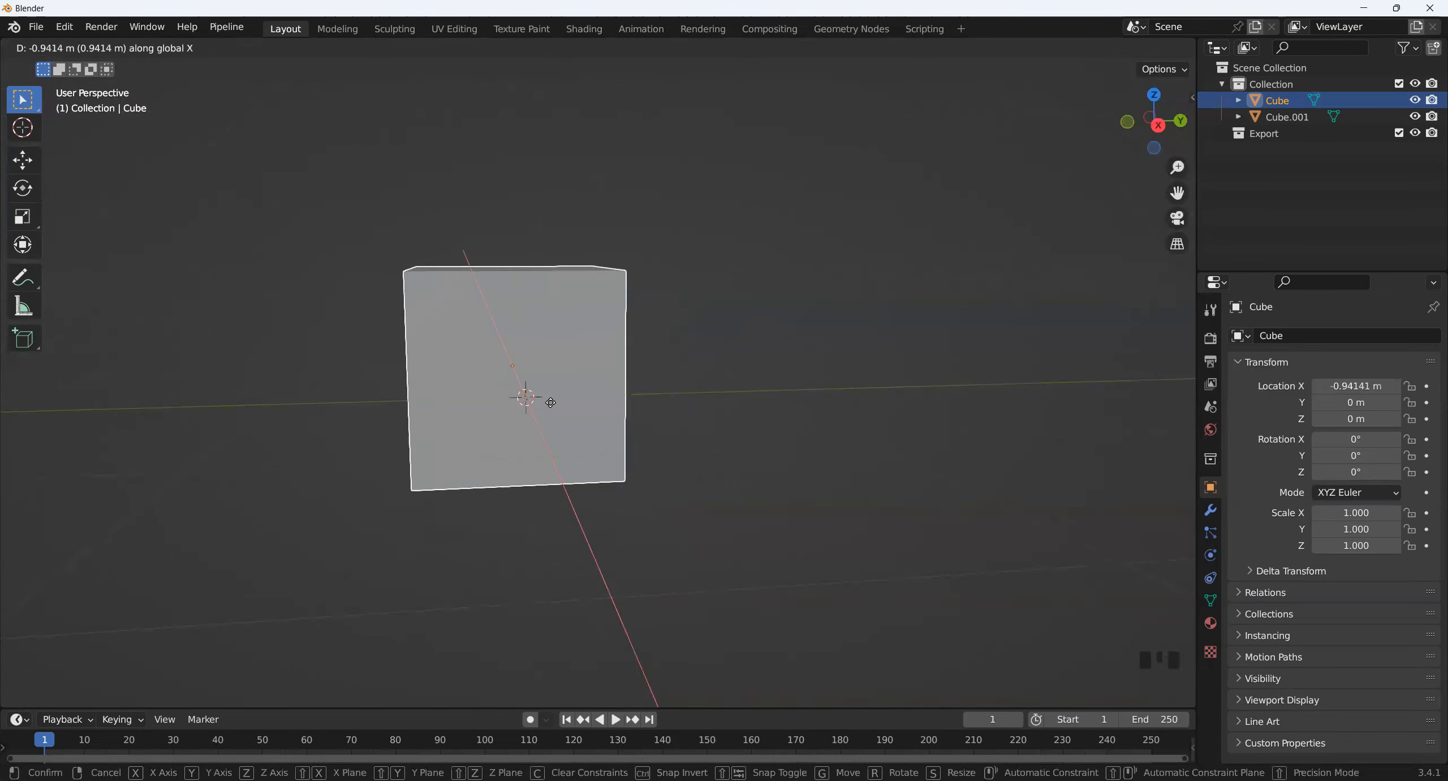
key(Escape)
- Try moving the large cube along the Y axis and along the Z axis, cancelling each move
middle_drag(557, 478, 650, 529)
key(g)
key(Escape)
key(g)
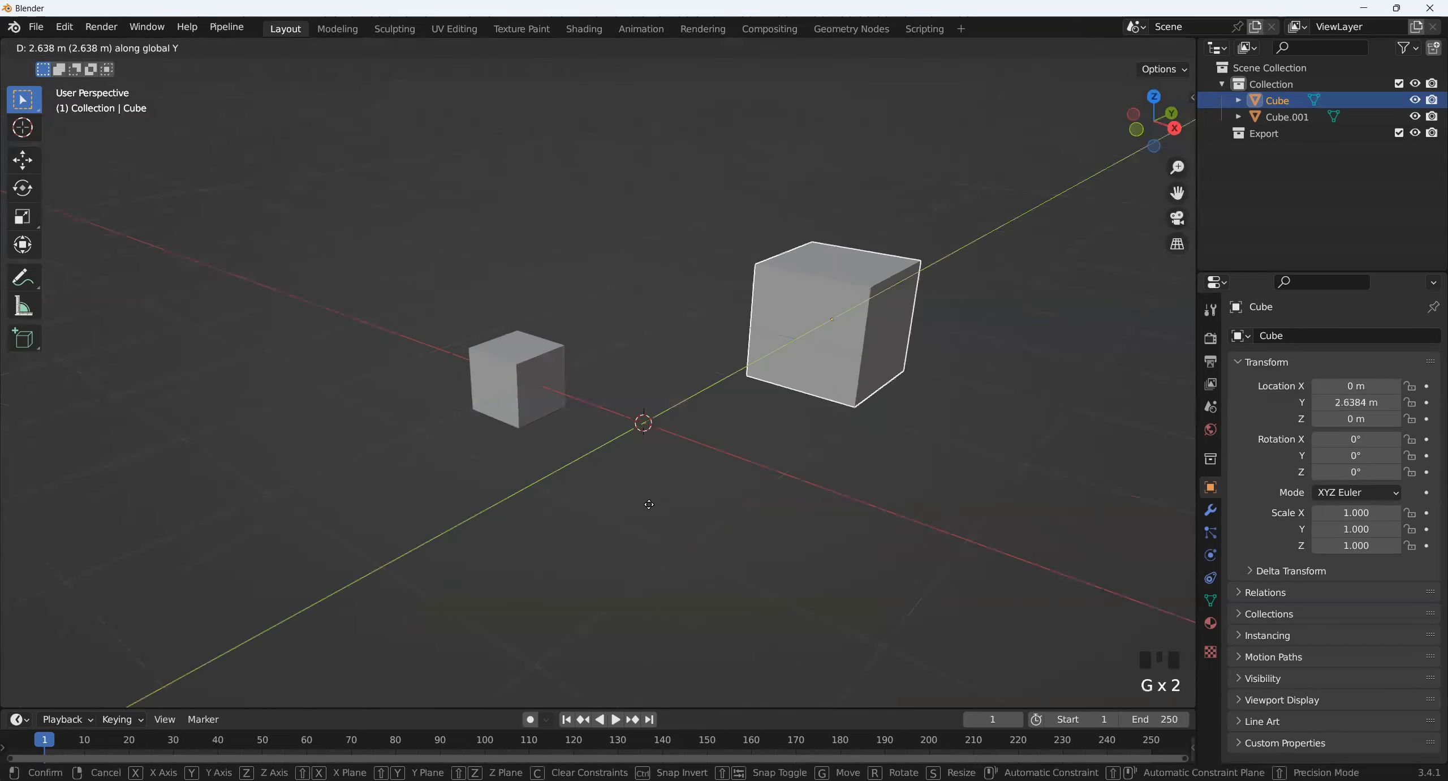
key(Escape)
key(g)
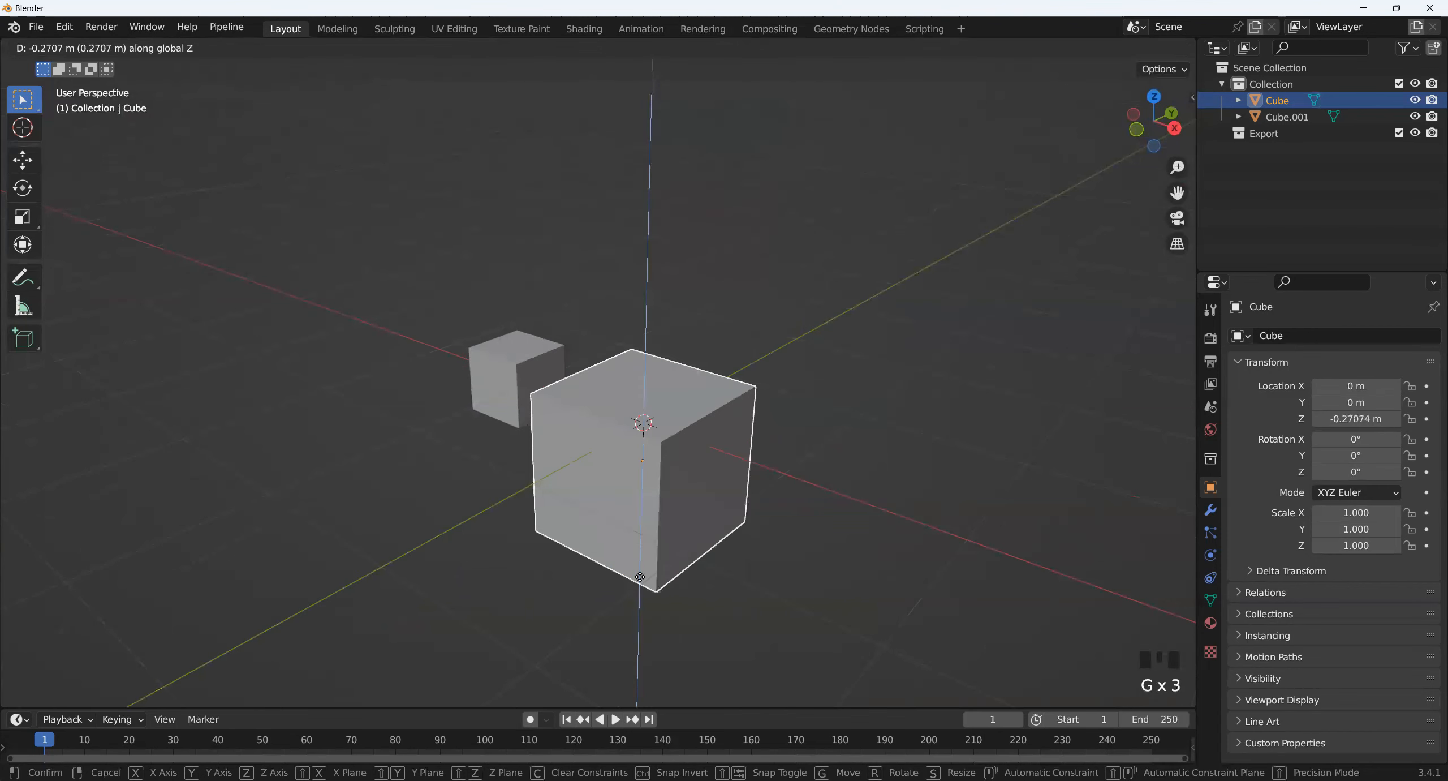
key(Escape)
- Try rotating the large cube around the X axis and around the Z axis, and cancel the rotation
scroll(606, 477, up, 2)
middle_drag(663, 501, 602, 501)
scroll(605, 481, down, 1)
key(r)
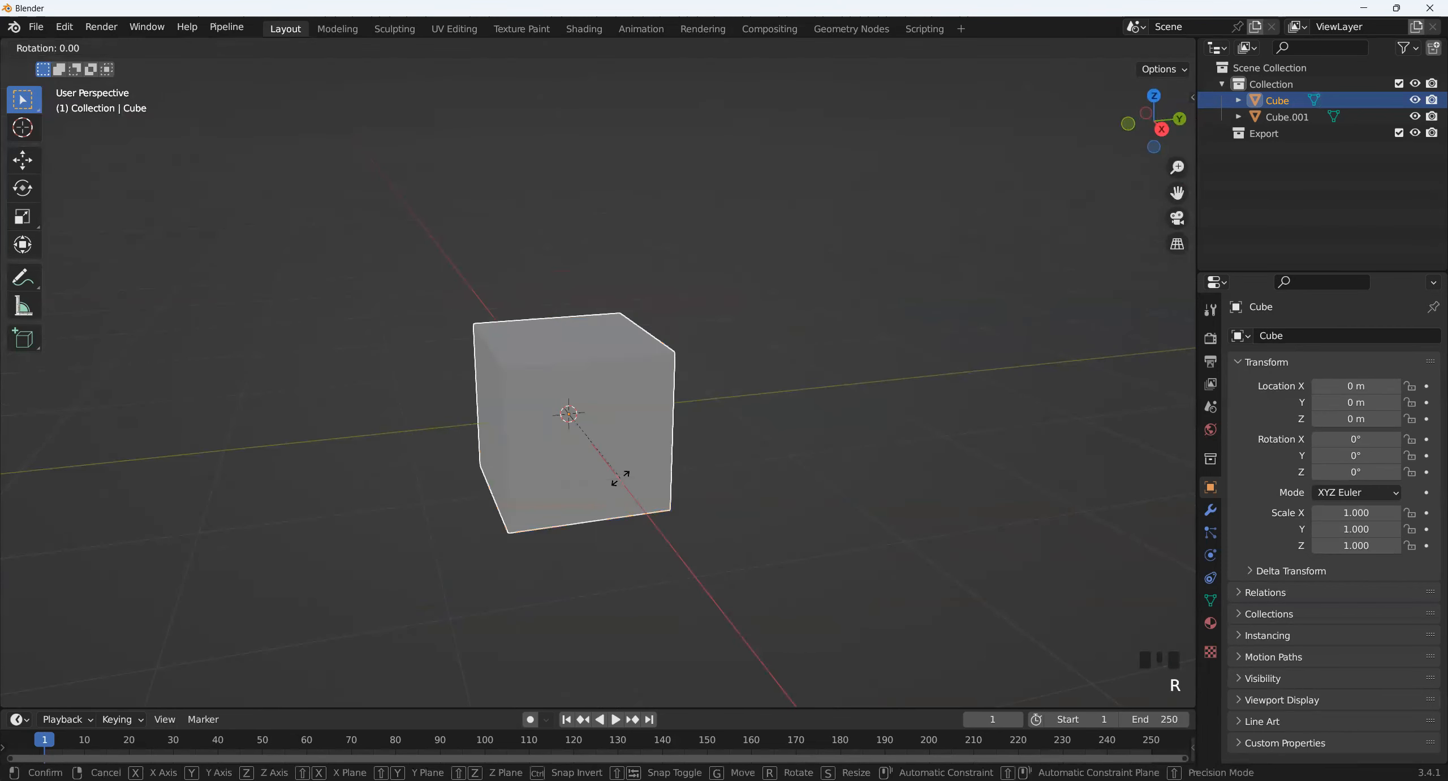
key(x)
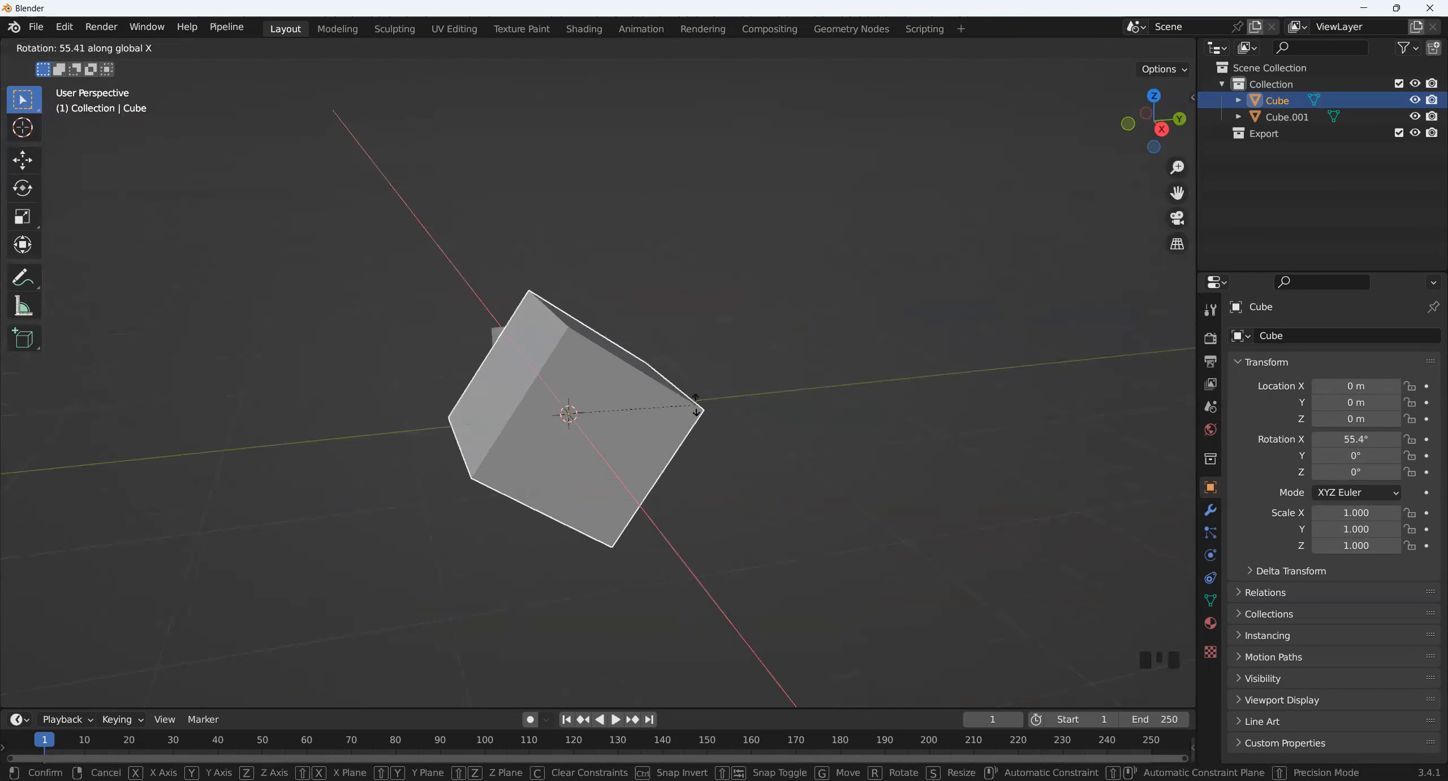
key(z)
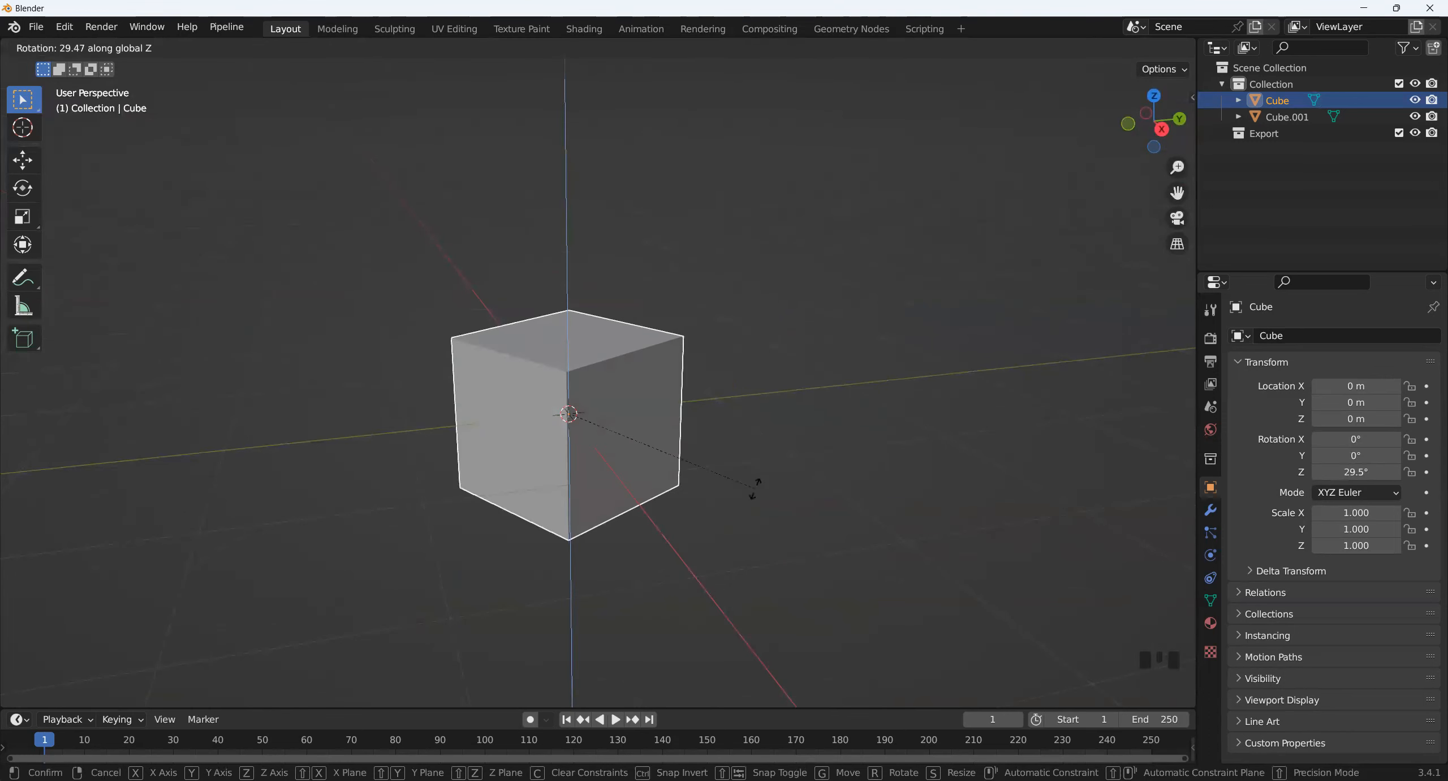
right_click(736, 504)
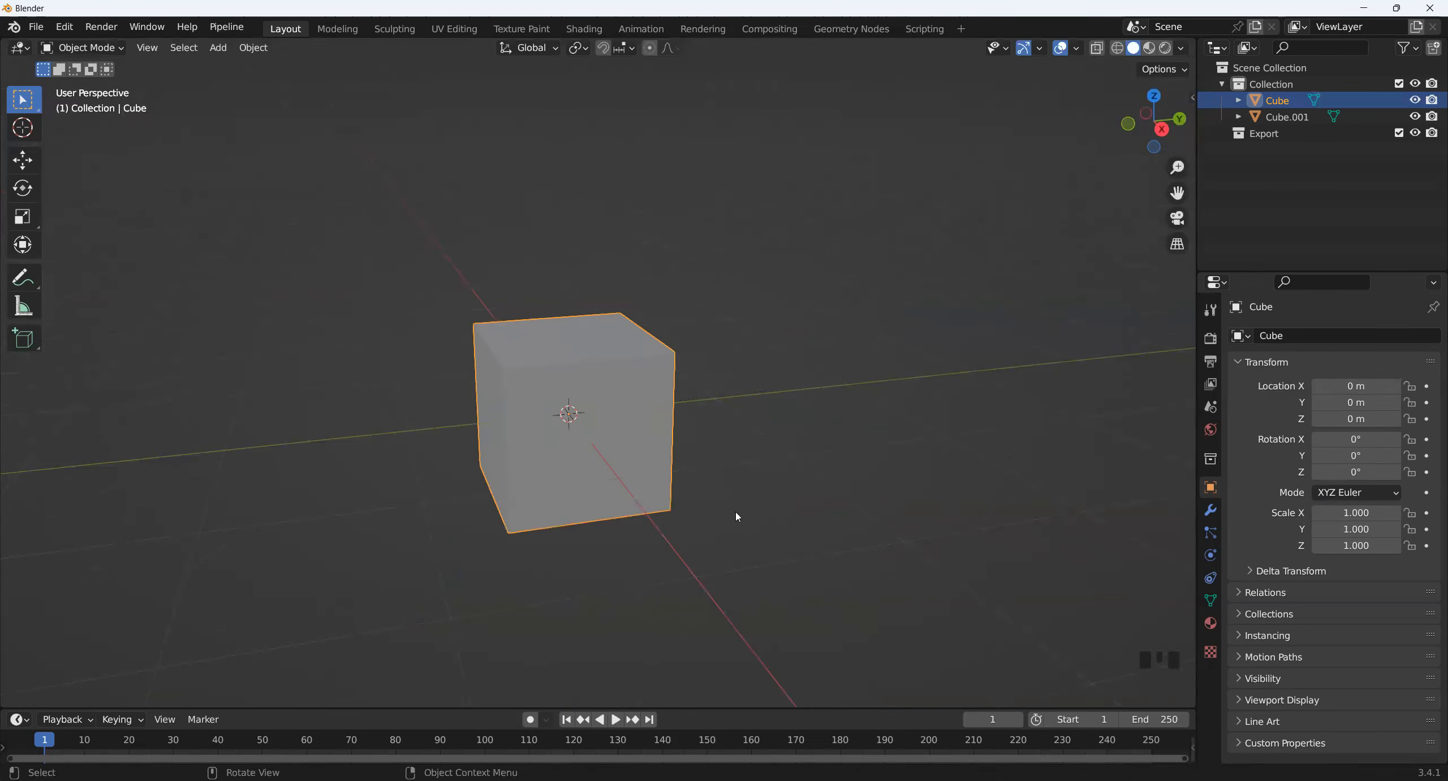
- Try scaling the large cube up uniformly, and cancel the scaling
scroll(718, 521, up, 2)
shift+middle_drag(766, 501, 707, 568)
scroll(720, 548, up, 1)
key(s)
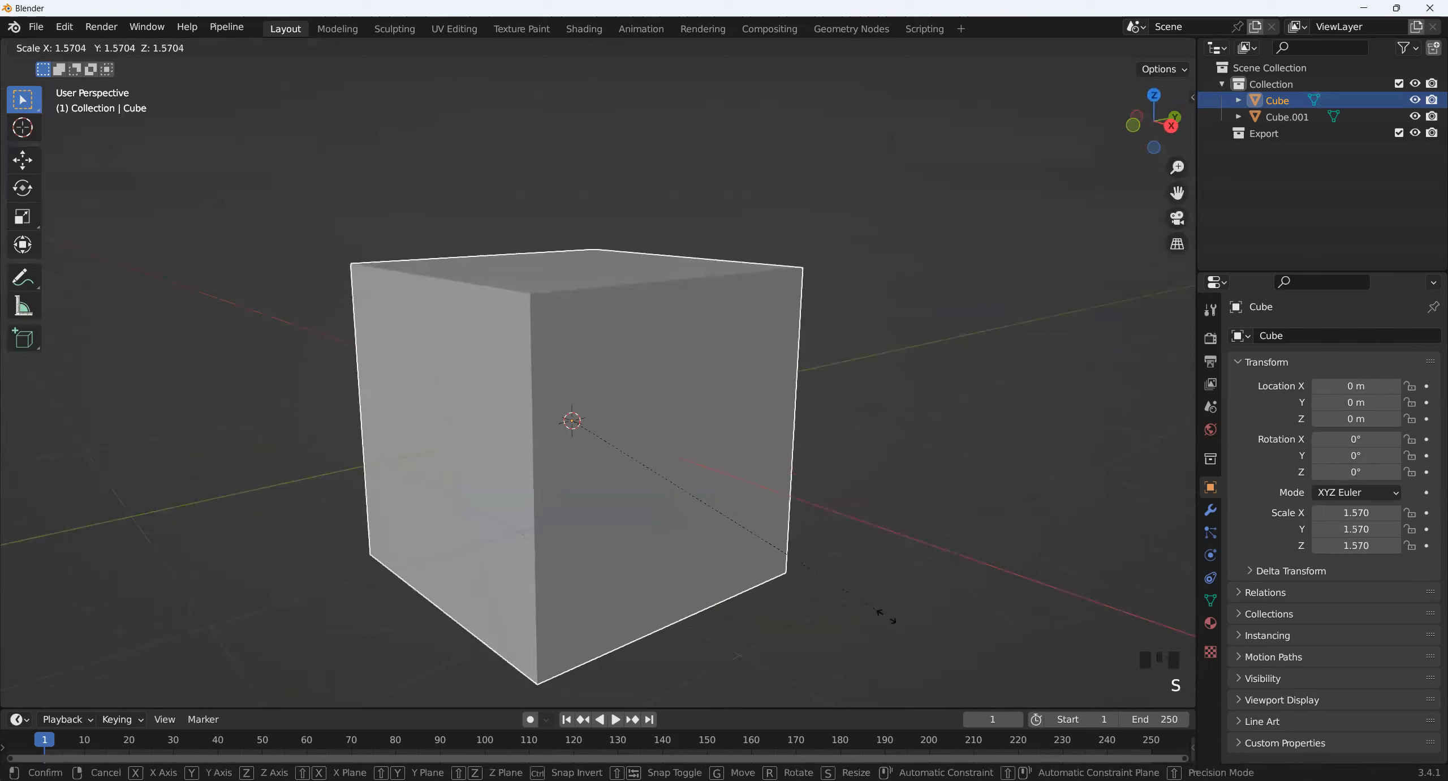
right_click(758, 529)
- Try scaling the large cube along the Y, X and Z axes separately, cancelling each scaling
middle_drag(757, 529, 727, 542)
key(s)
key(y)
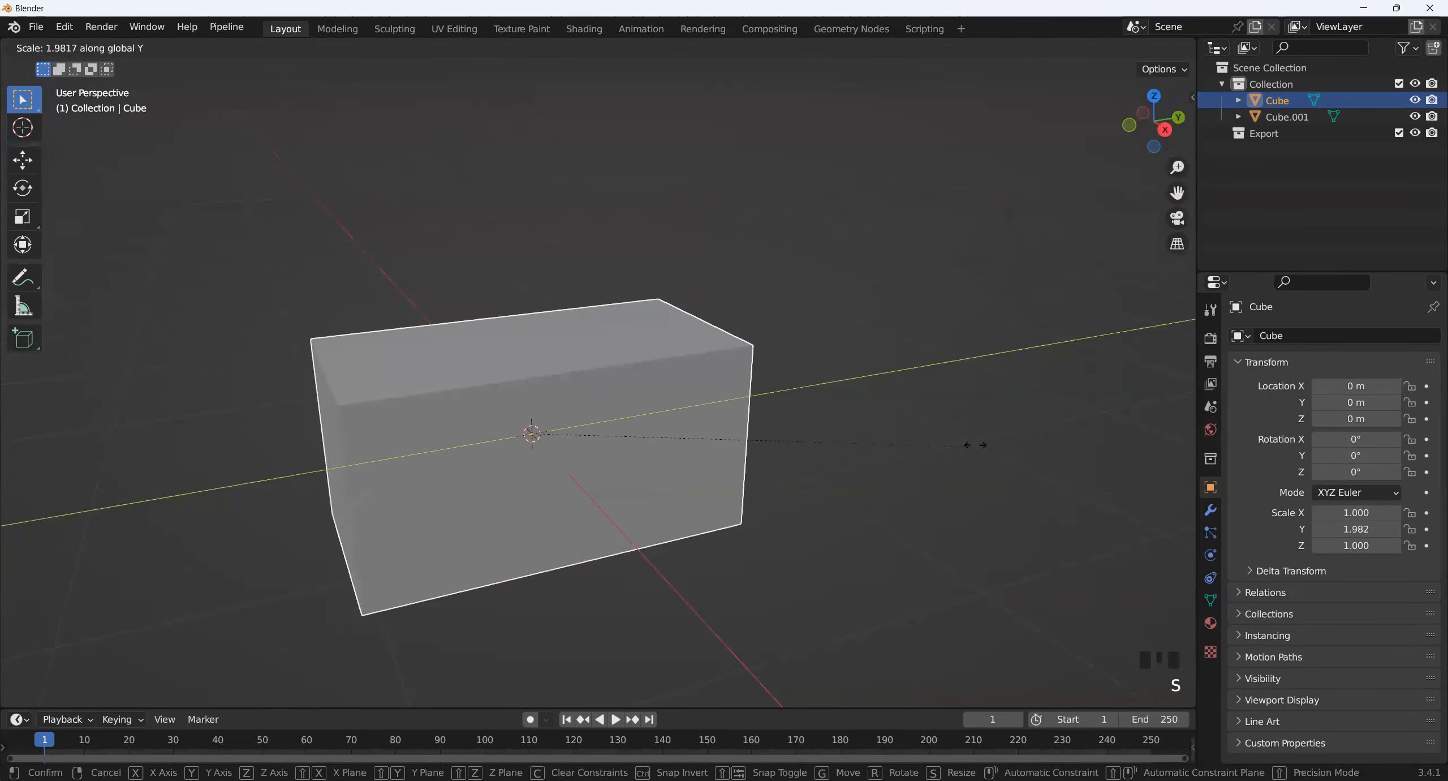
right_click(861, 528)
key(s)
key(x)
right_click(859, 624)
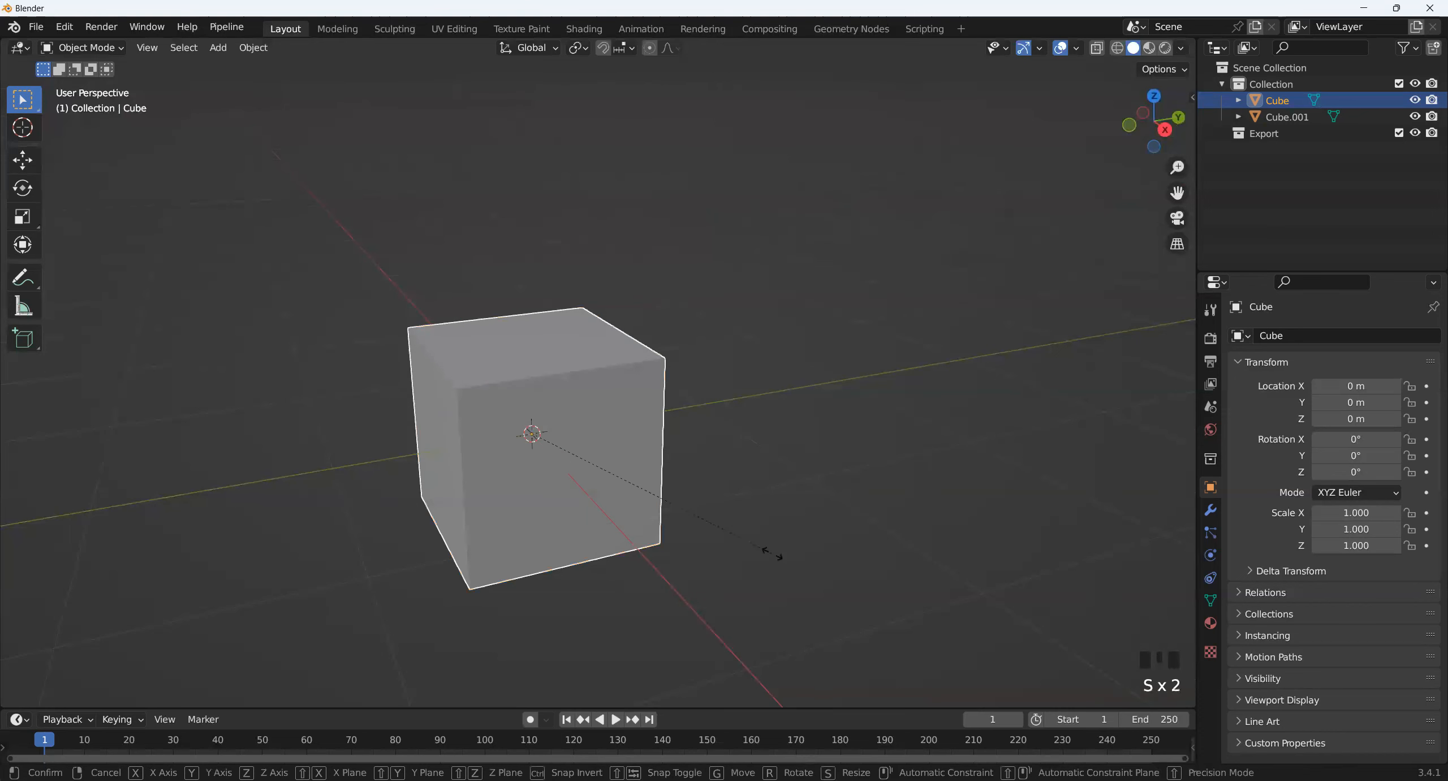
key(s)
key(z)
right_click(789, 576)
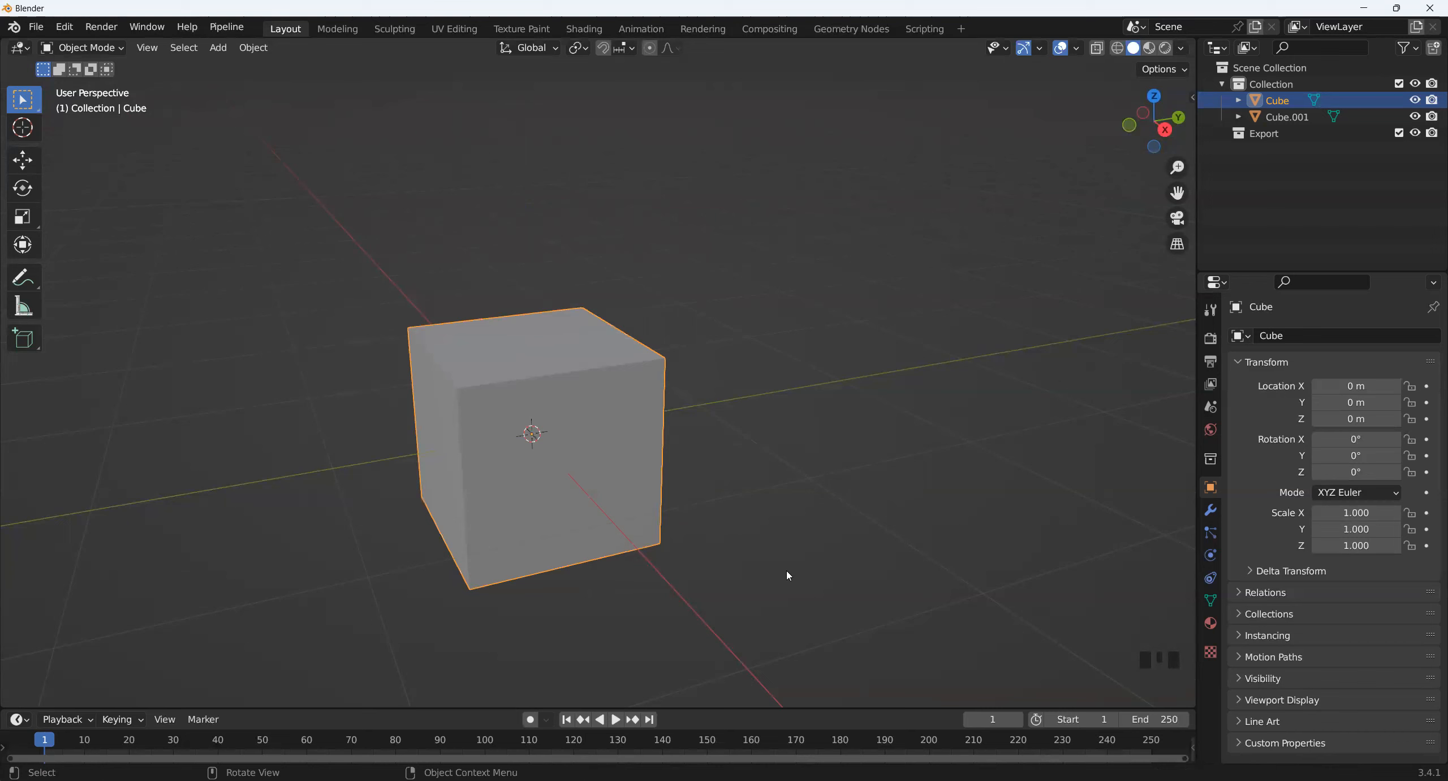
- Enter Edit Mode on the large cube and add one centred vertical loop cut with no slide offset
mouse_move(512, 443)
middle_down()
mouse_move(545, 435)
mouse_move(500, 438)
middle_up()
scroll(501, 438, up, 2)
key(Tab)
middle_drag(506, 500, 674, 514)
shift+middle_drag(830, 453, 670, 479)
click(828, 413)
middle_drag(798, 416, 806, 392)
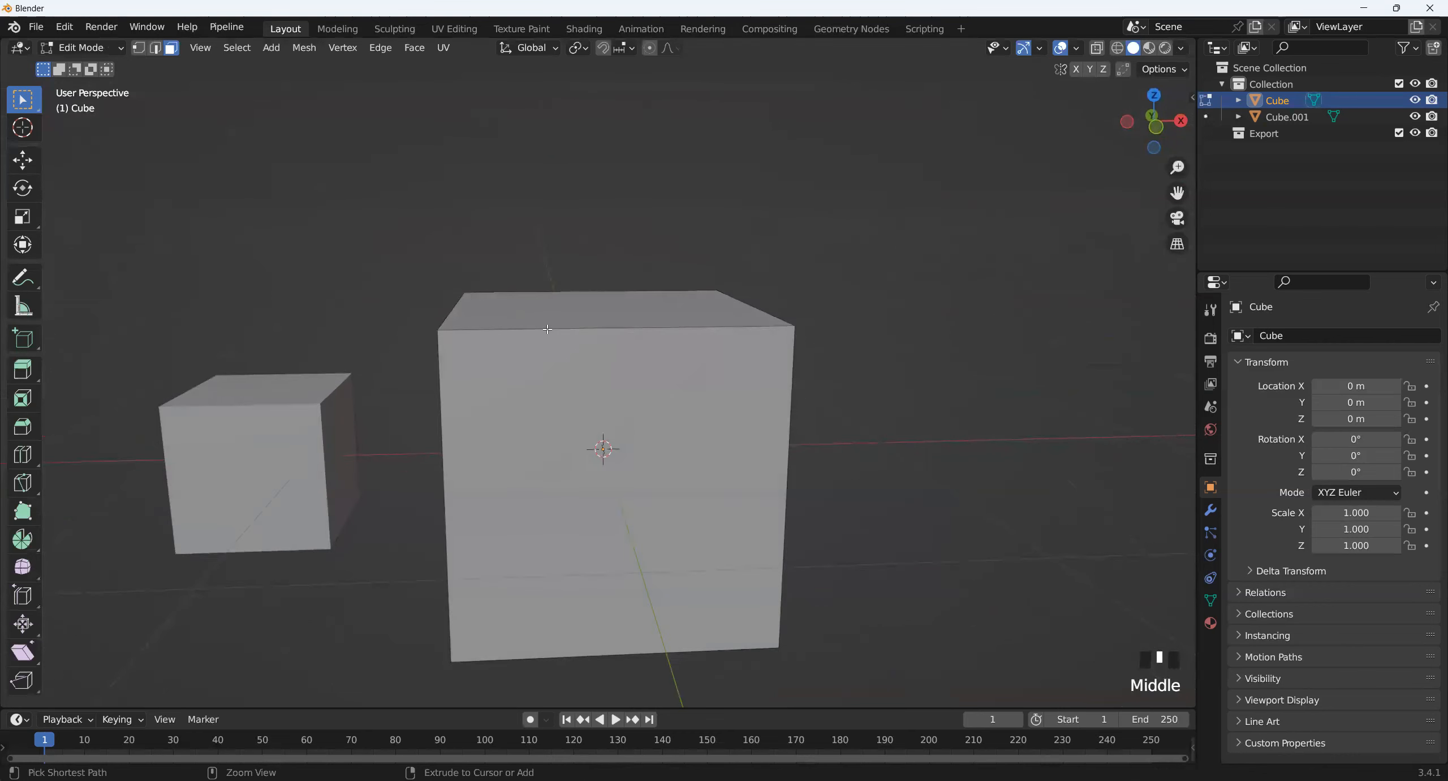
key(ctrl+r)
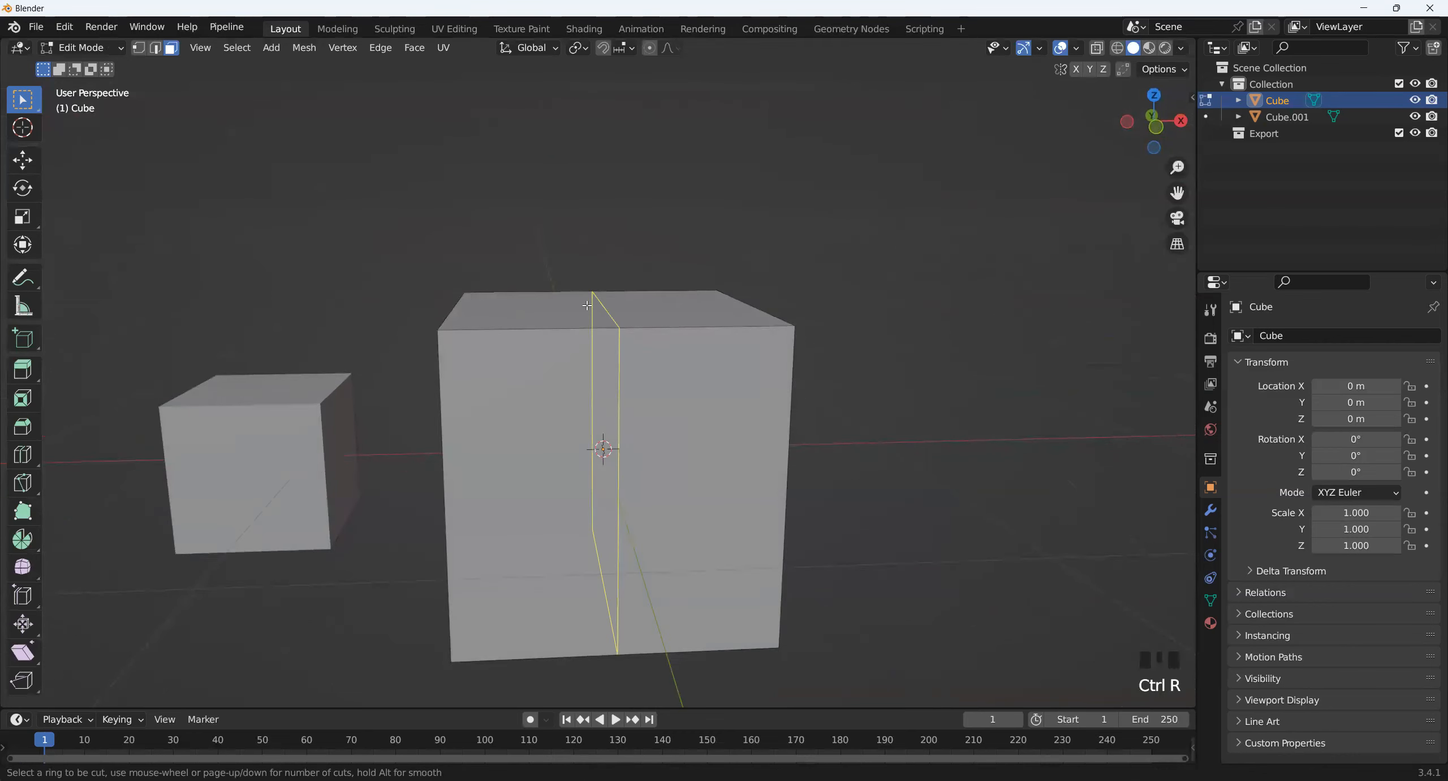
click(616, 311)
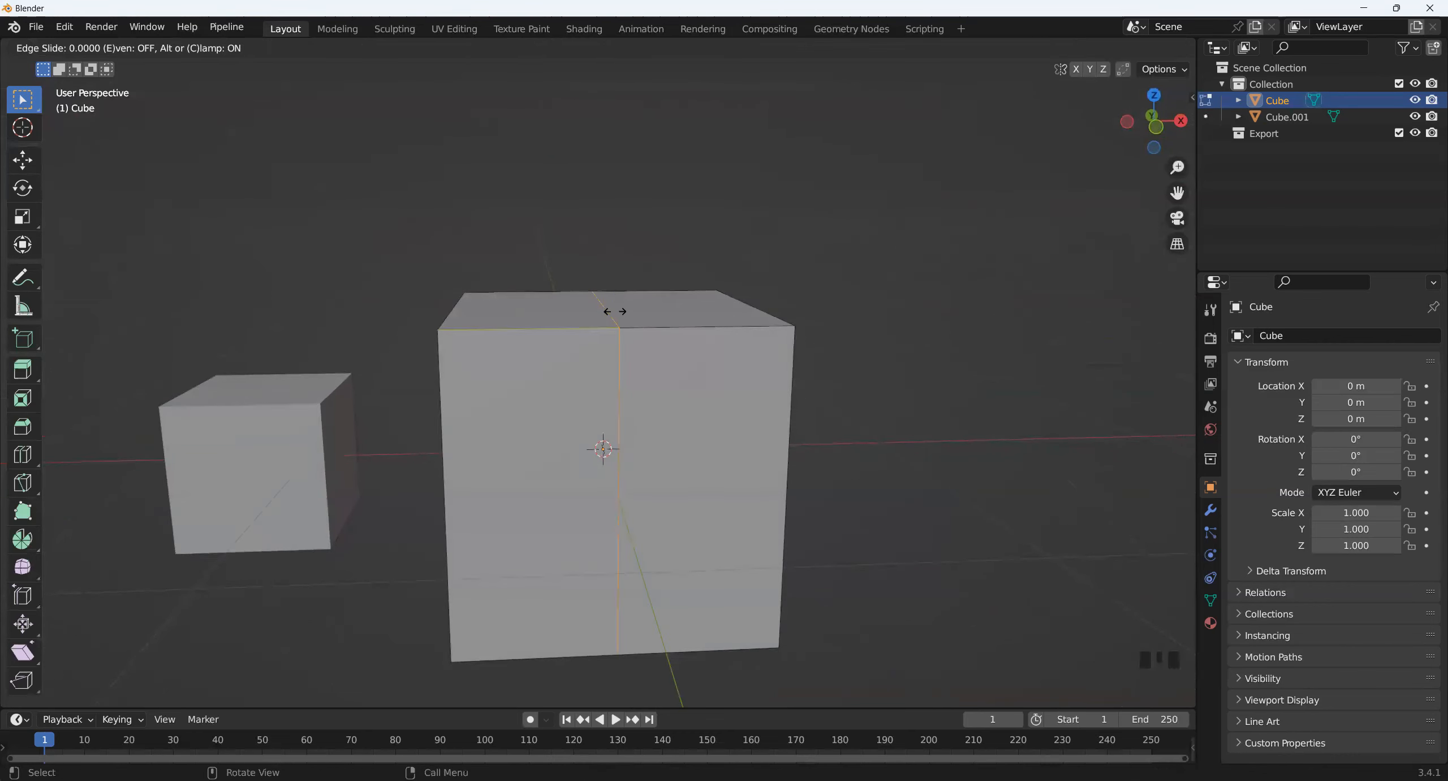
click(615, 311)
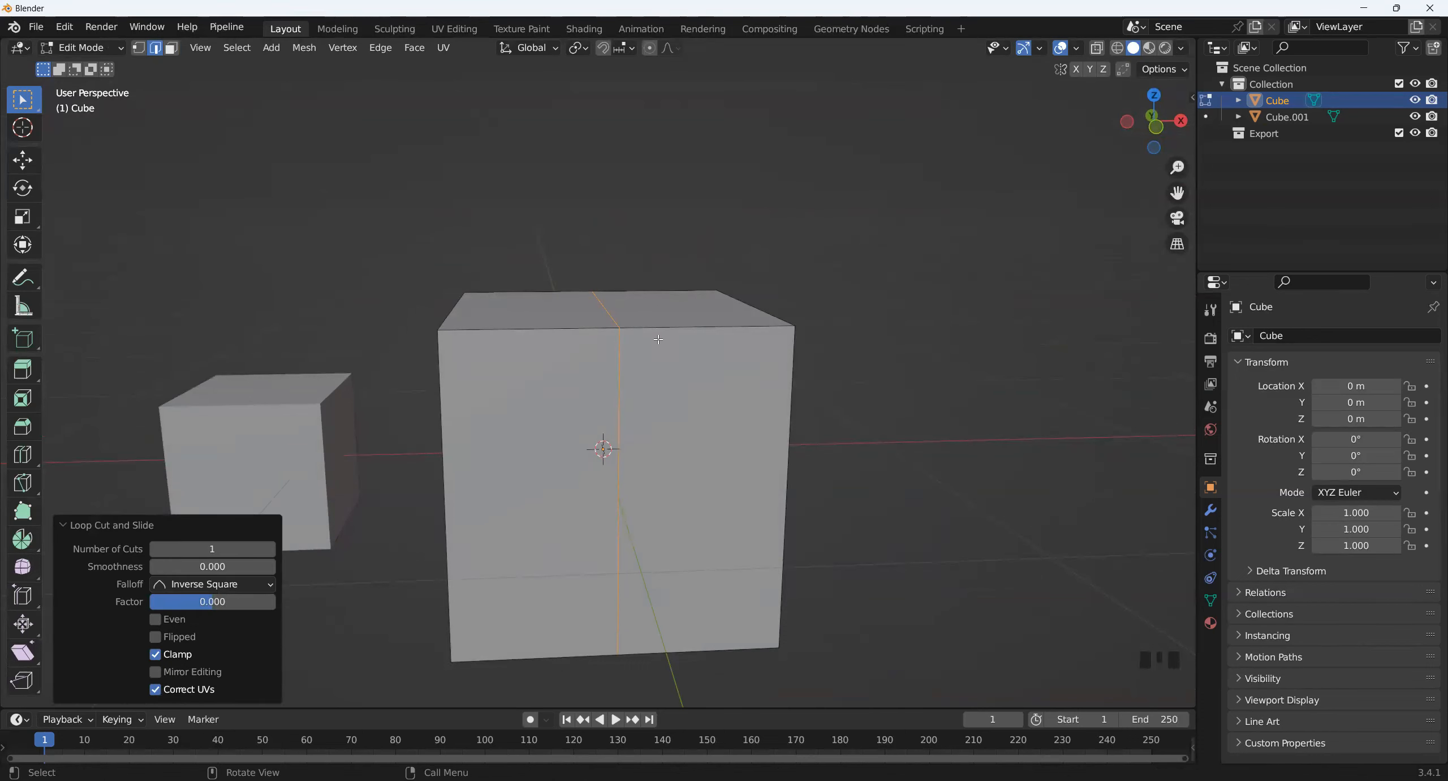
- Select the loop cut's edges on the cube's top and bottom faces and scale them outward along Z into peaks
middle_drag(658, 339, 632, 260)
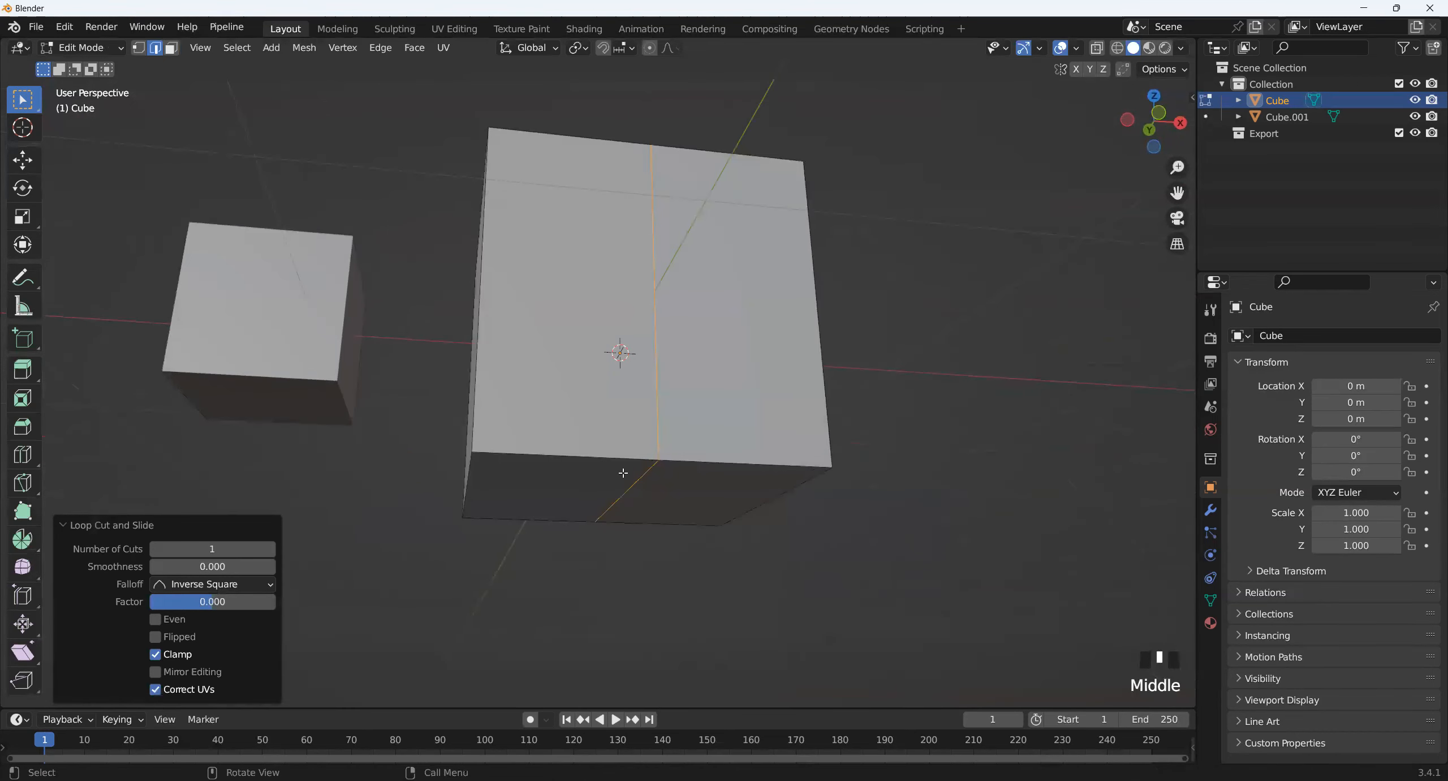
middle_drag(514, 518, 518, 589)
shift+middle_drag(537, 396, 533, 317)
shift+middle_drag(533, 317, 566, 241)
click(597, 236)
middle_drag(598, 492, 633, 452)
shift+click(582, 330)
key(s)
key(z)
click(637, 509)
- Extrude a side face of the peaked cube outward in face selection mode and return to Object Mode
middle_drag(637, 509, 532, 438)
scroll(498, 463, down, 2)
key(Tab)
key(Tab)
scroll(558, 490, up, 3)
key(3)
click(600, 374)
key(e)
click(707, 540)
scroll(707, 540, down, 3)
key(Tab)
shift+middle_drag(532, 439, 589, 426)
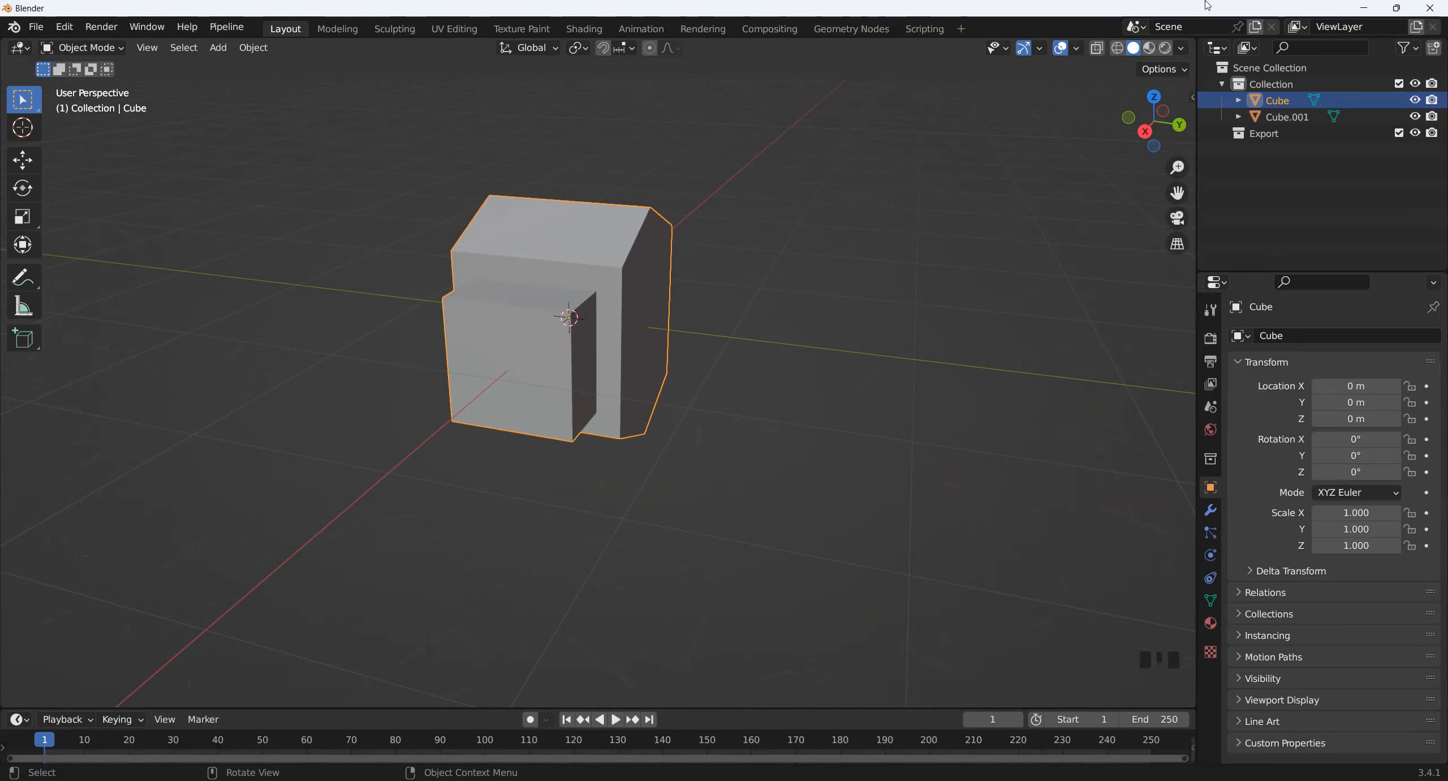
- Delete the modified large cube and the remaining small cube from the scene
click(574, 51)
middle_drag(753, 475, 596, 425)
key(Delete)
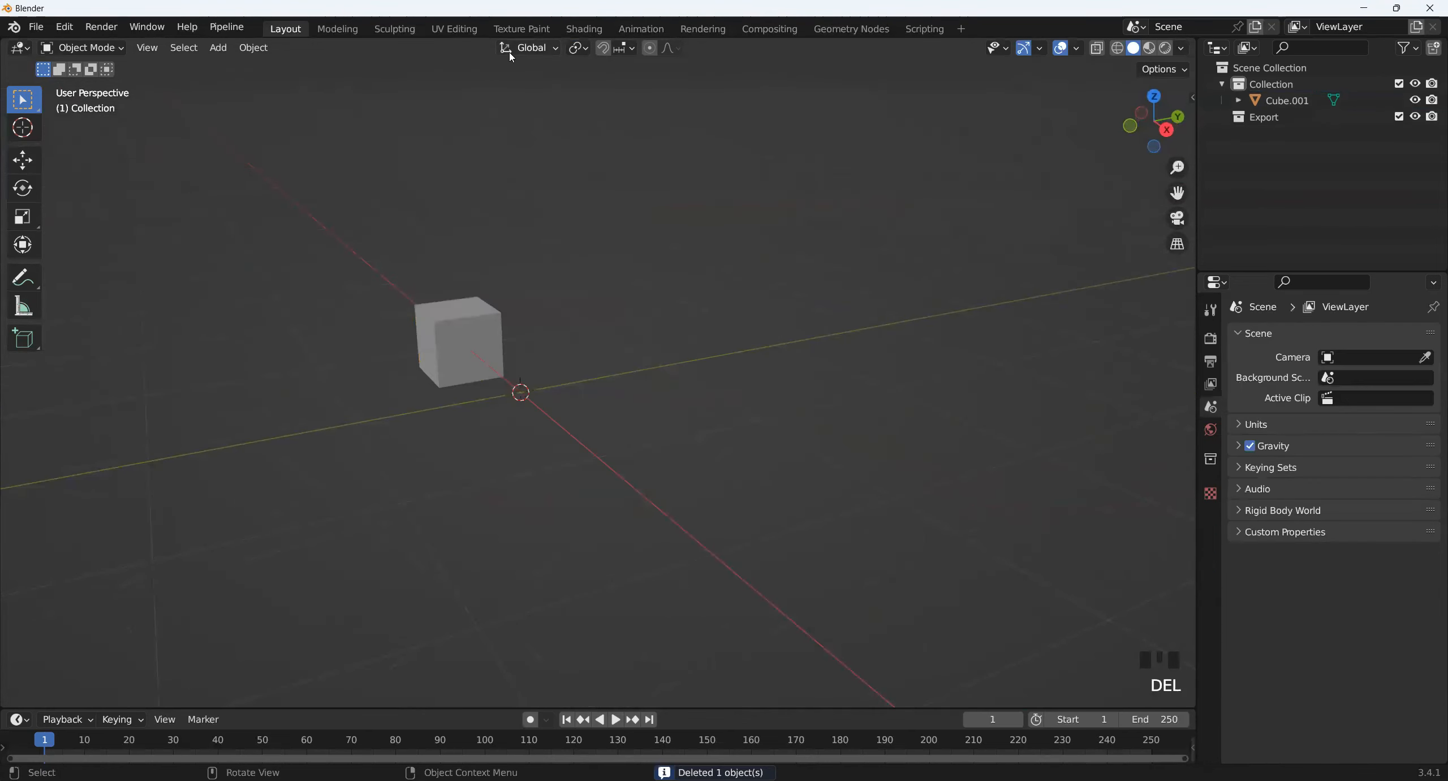
scroll(507, 414, up, 3)
shift+middle_drag(508, 413, 579, 439)
key(shift+a)
key(shift+a)
key(shift+a)
click(430, 317)
key(Delete)
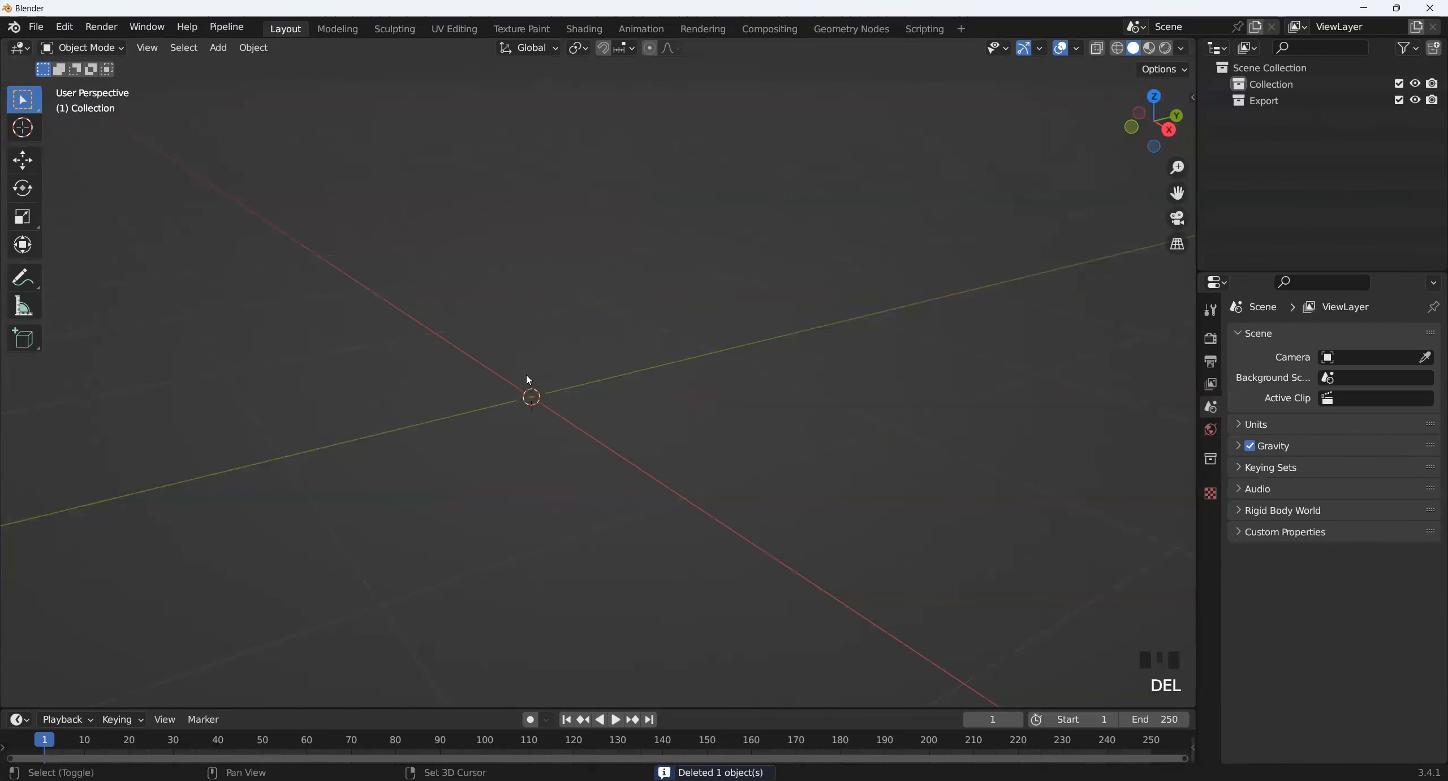
- Add a new 1 m cube mesh at the world origin
key(shift+a)
mouse_move(498, 173)
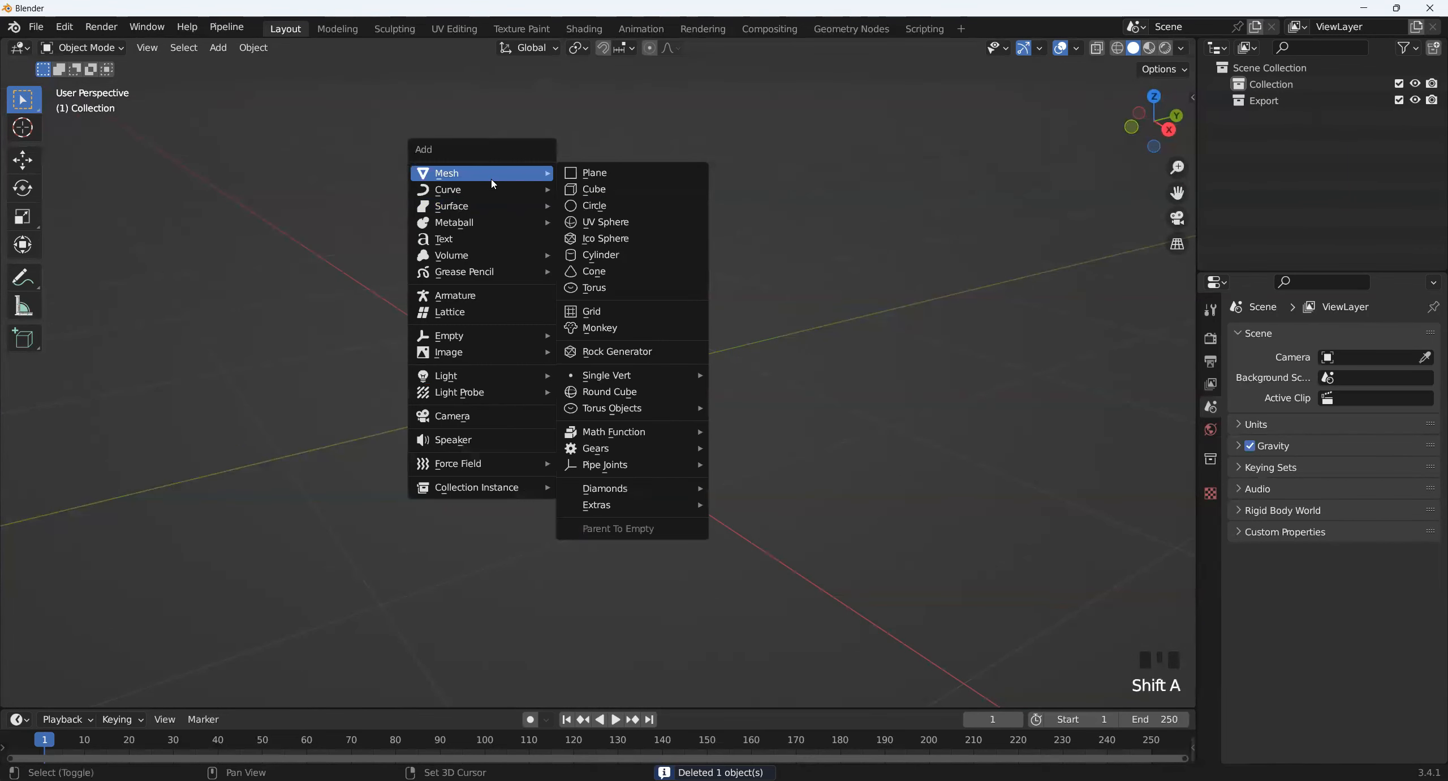
click(624, 196)
scroll(651, 384, down, 1)
scroll(534, 323, up, 4)
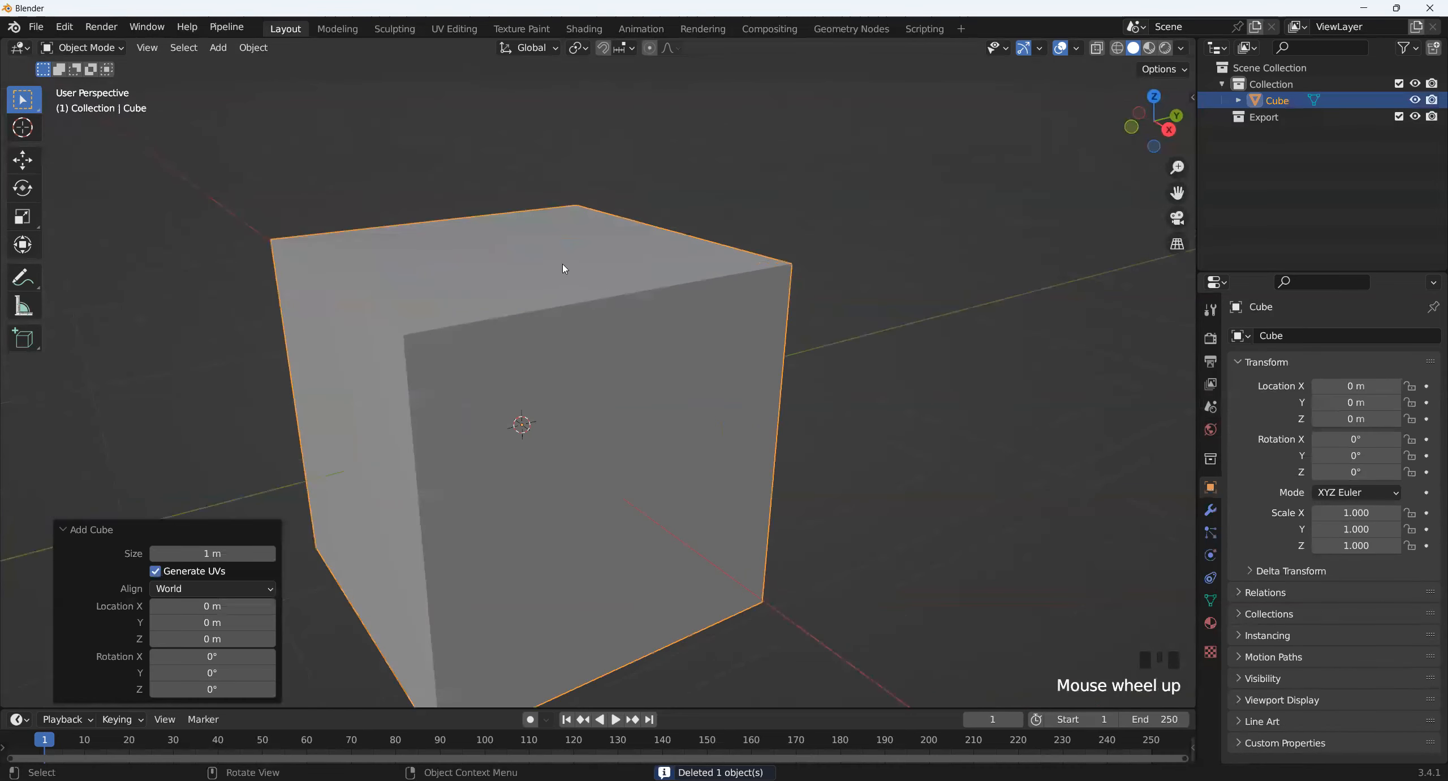
scroll(590, 371, down, 1)
- Try moving the new cube along the X axis twice, cancelling each move
key(g)
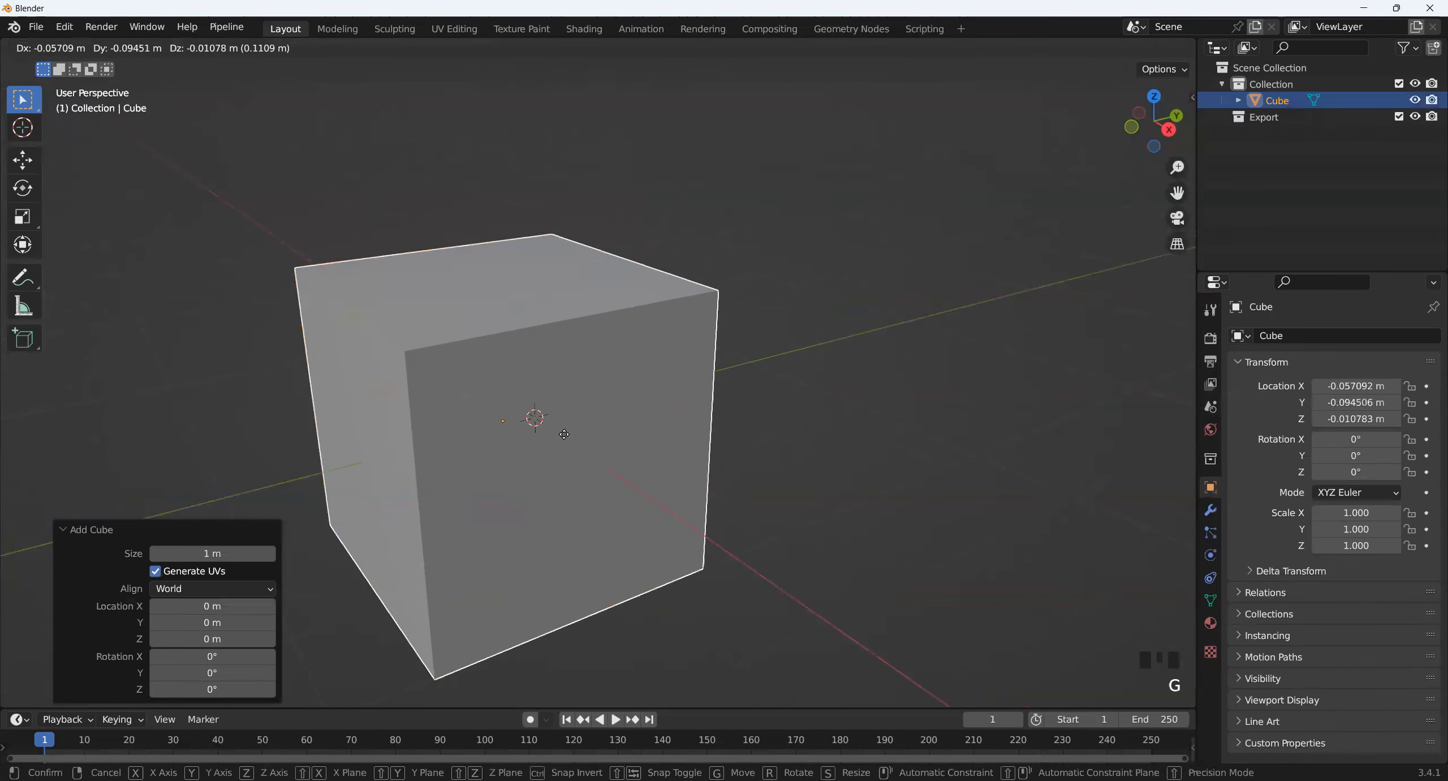
key(x)
key(Escape)
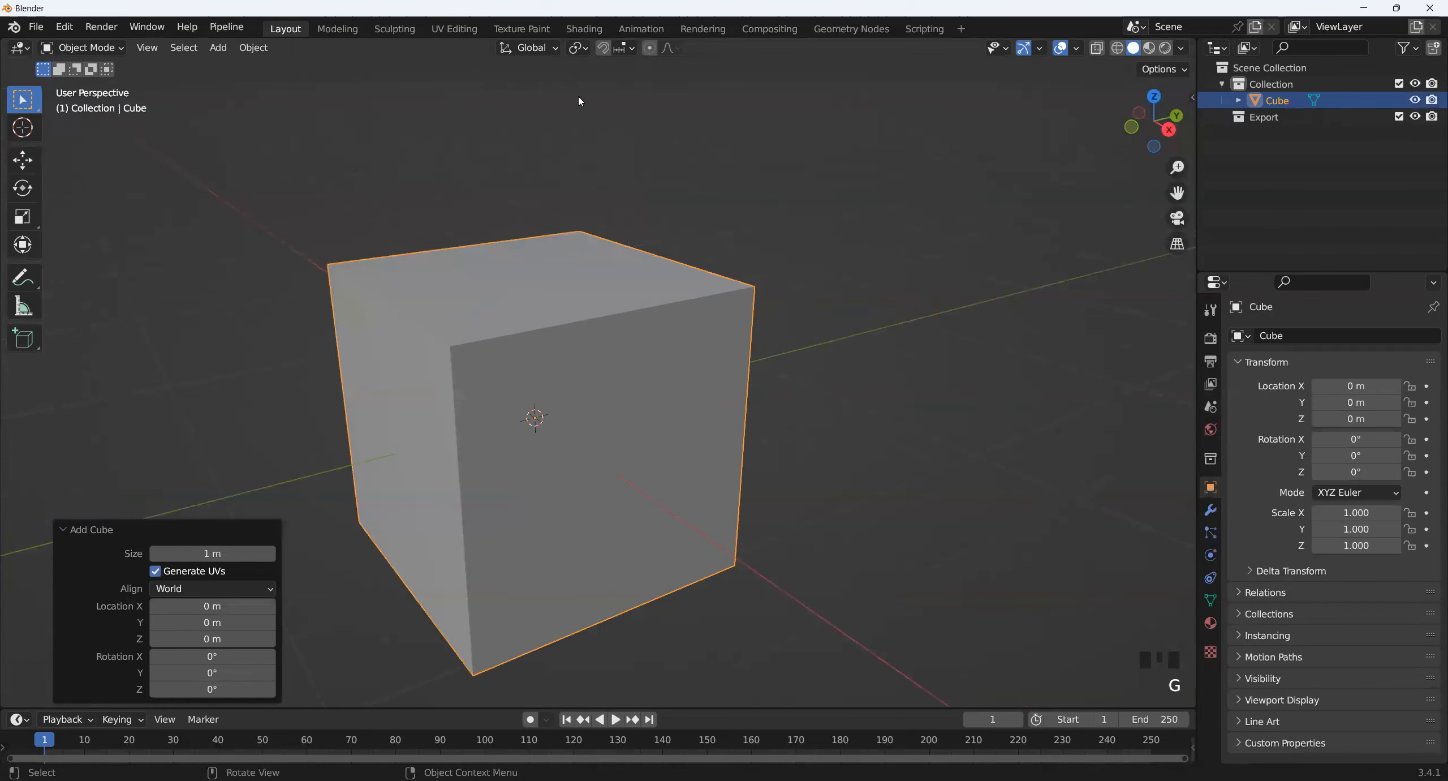
shift+scroll(624, 421, down, 2)
shift+middle_drag(624, 421, 585, 434)
key(g)
key(x)
right_click(616, 447)
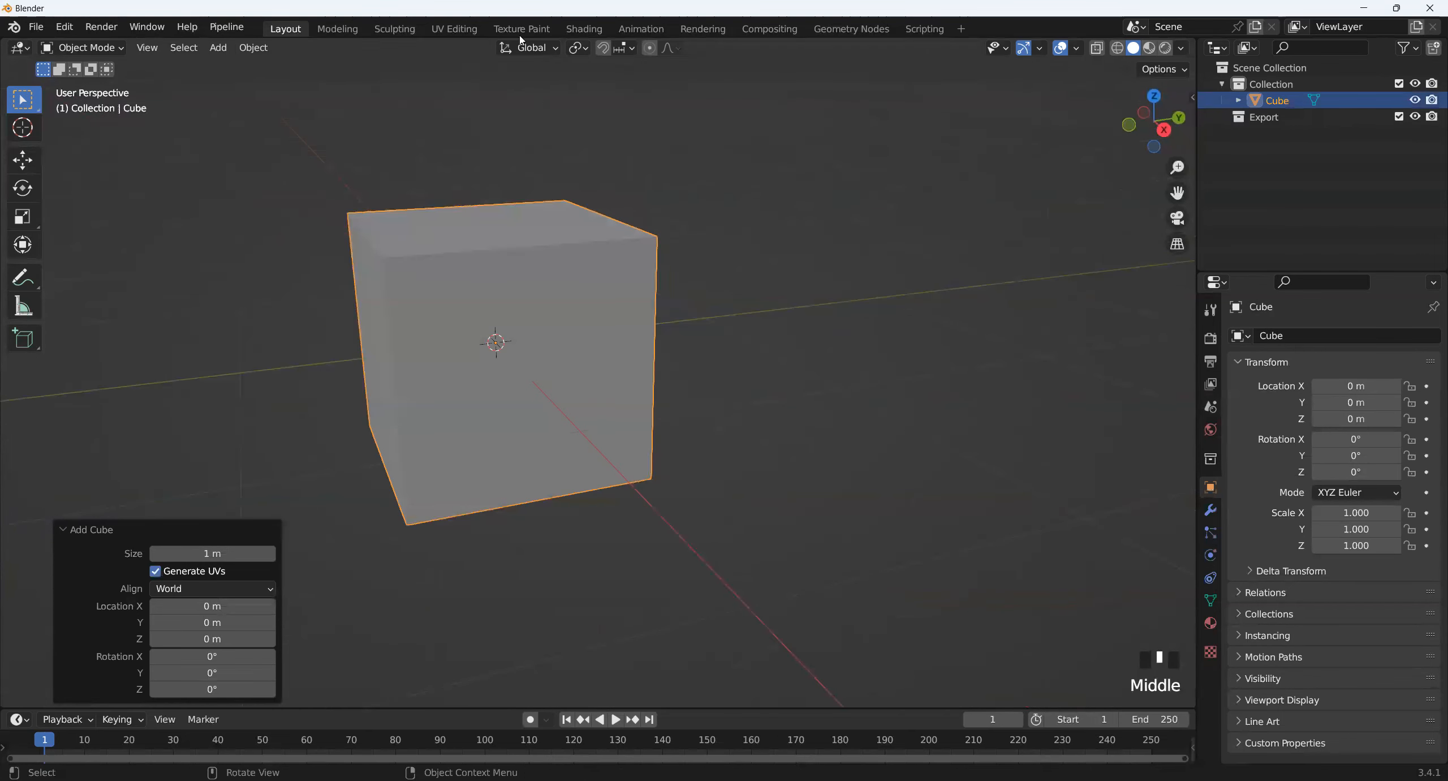
- Switch the transform orientation to Local and back to Global
click(530, 54)
click(479, 116)
middle_drag(503, 390, 518, 418)
click(529, 47)
click(480, 100)
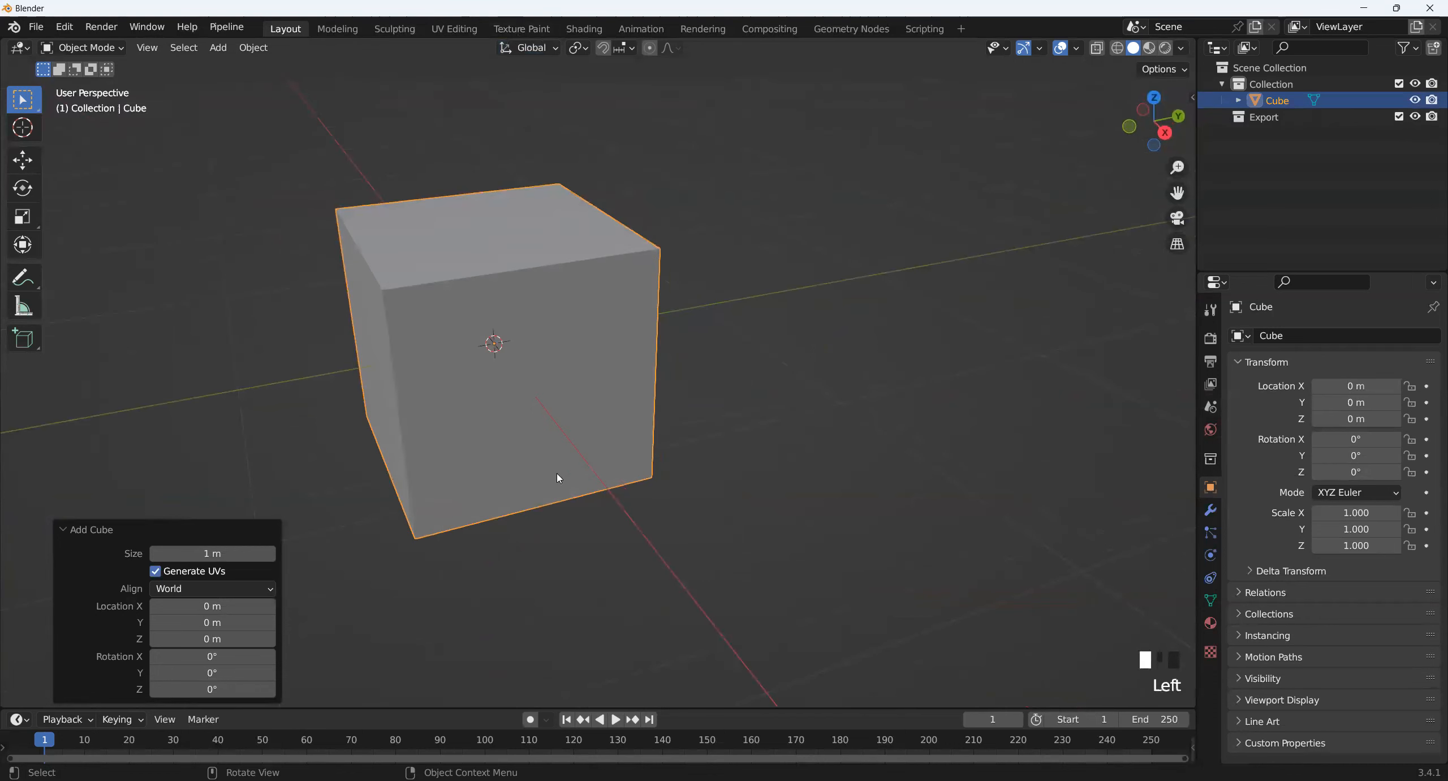
- Rotate the cube about 59° around the global X axis and set the transform orientation to Local
key(r)
key(x)
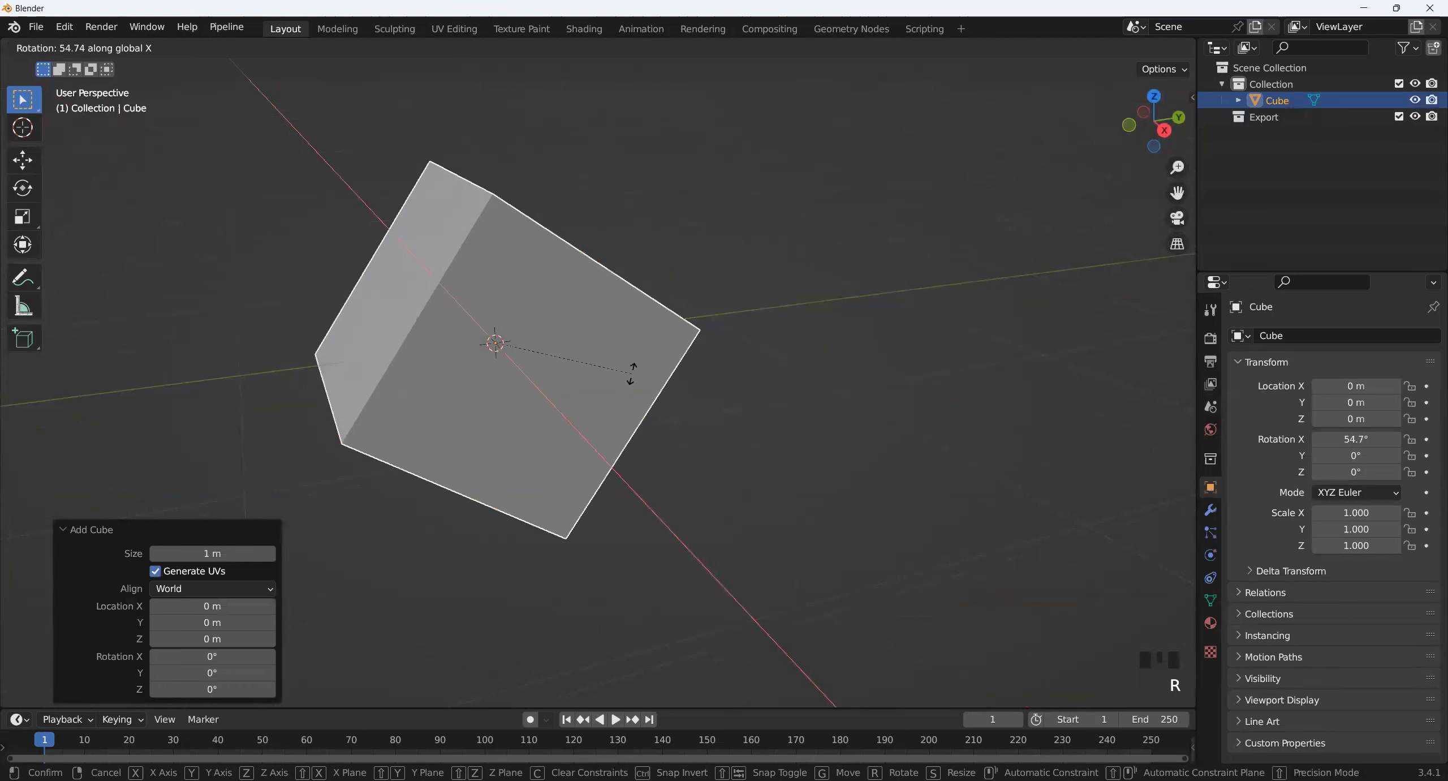
click(626, 362)
middle_drag(607, 410, 526, 96)
click(534, 46)
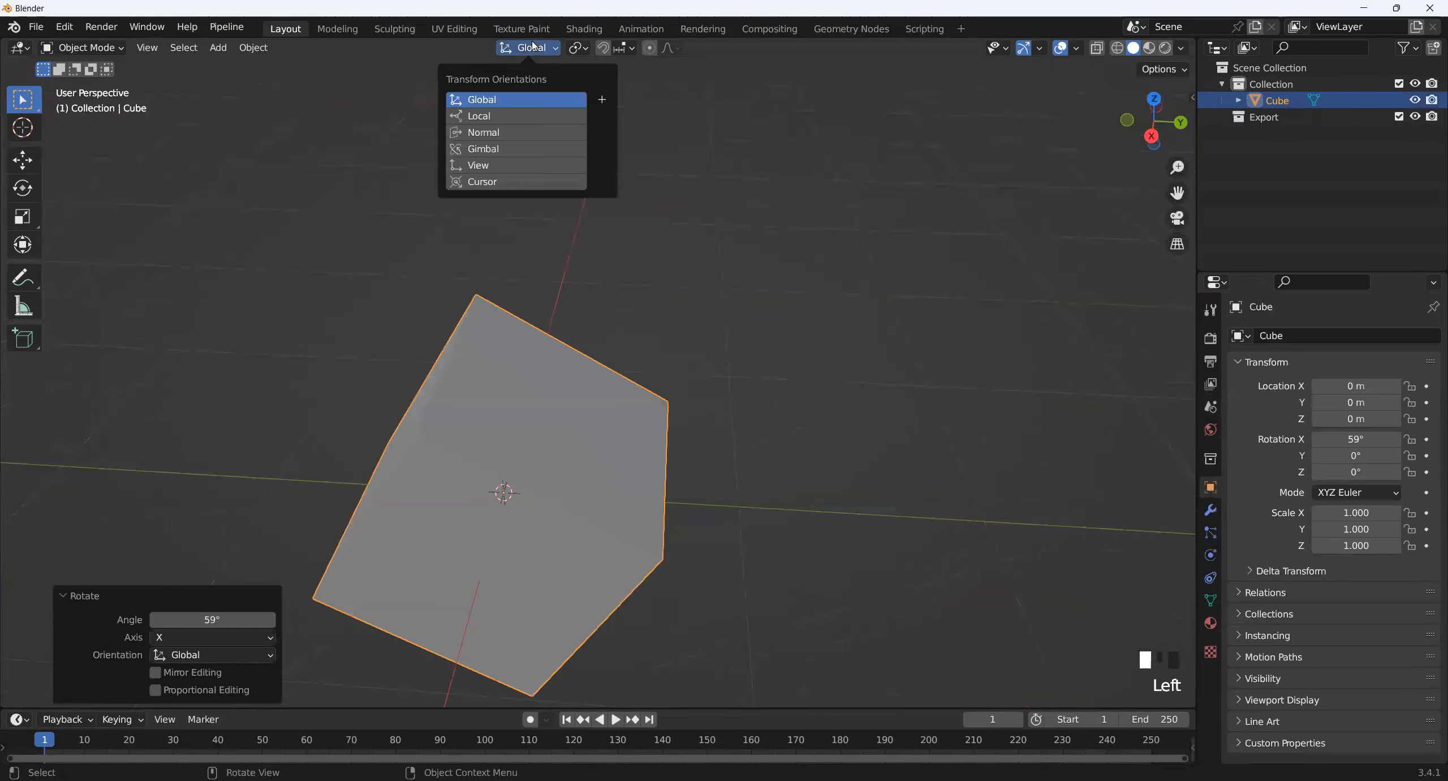
click(498, 121)
- Enter Edit Mode and inset the tilted cube's upper face by about 0.156 m
click(570, 408)
key(Tab)
click(562, 438)
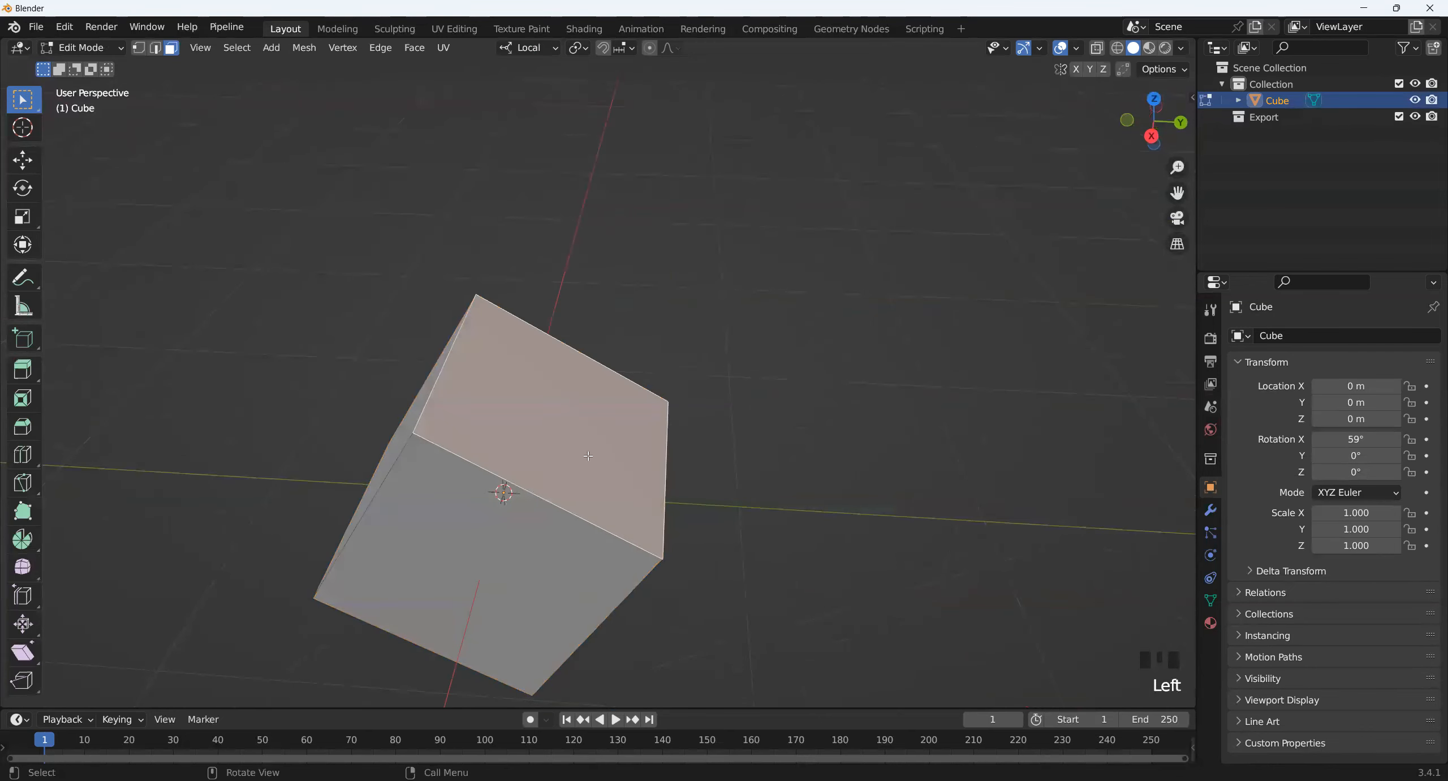
scroll(562, 438, up, 2)
key(i)
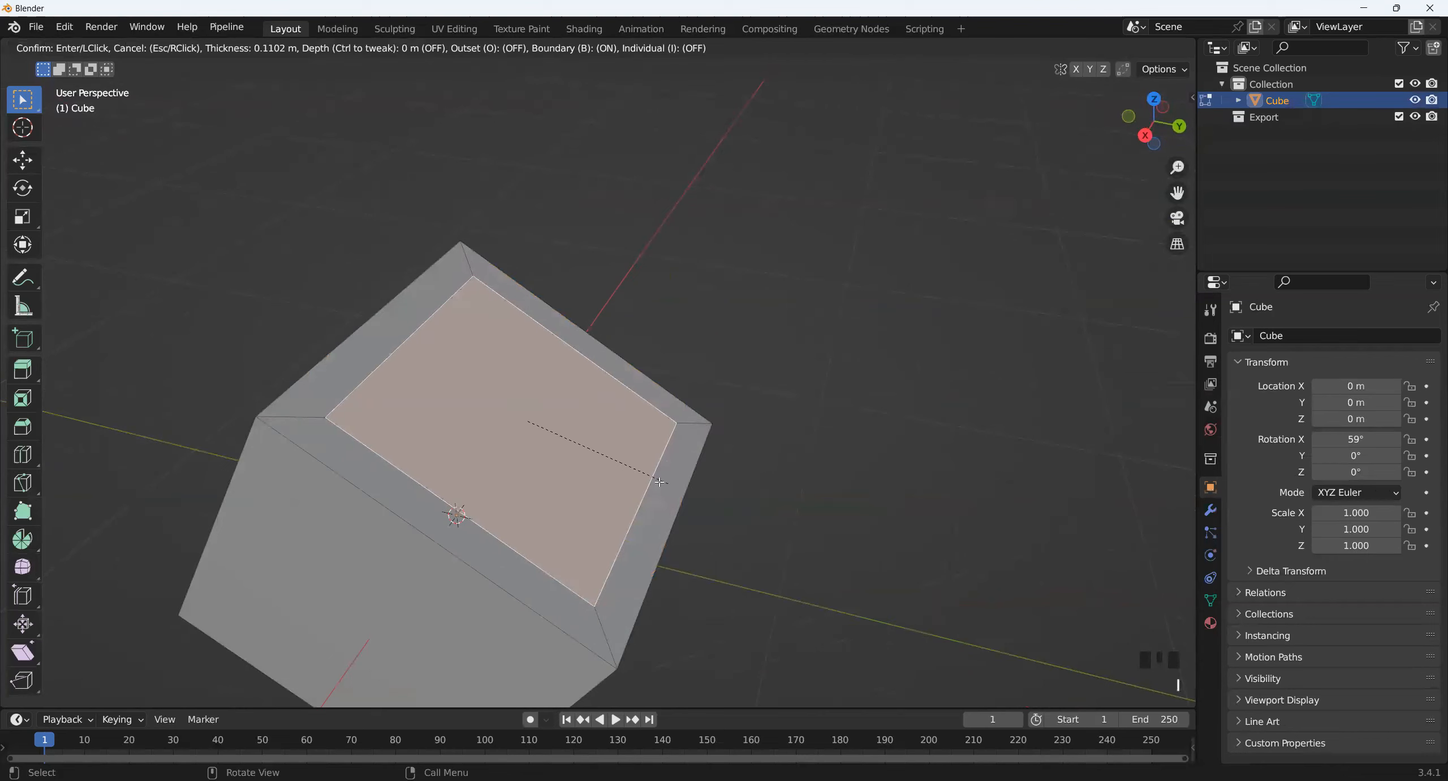
click(663, 483)
- Extrude the inset face about 0.467 m along the local Y axis
middle_drag(663, 482, 607, 486)
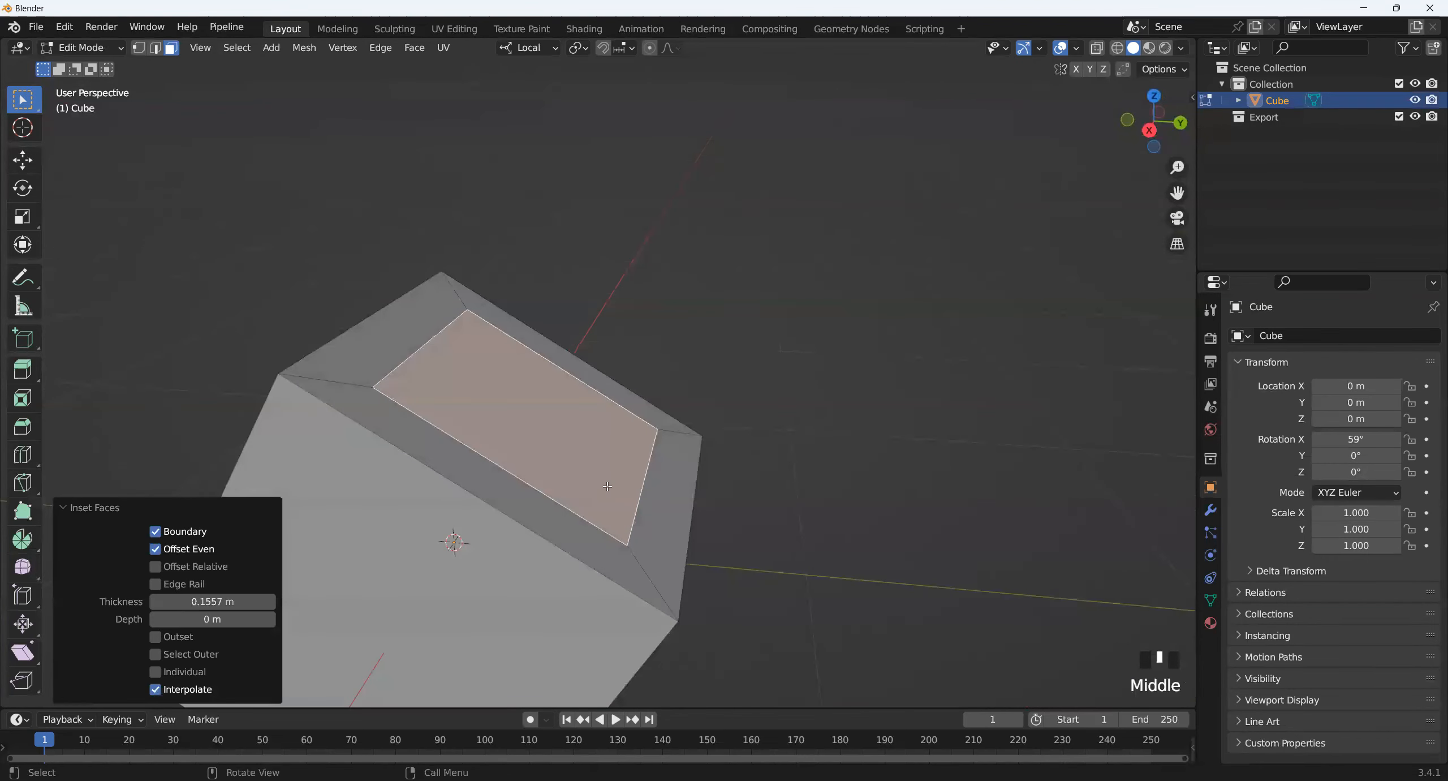
key(e)
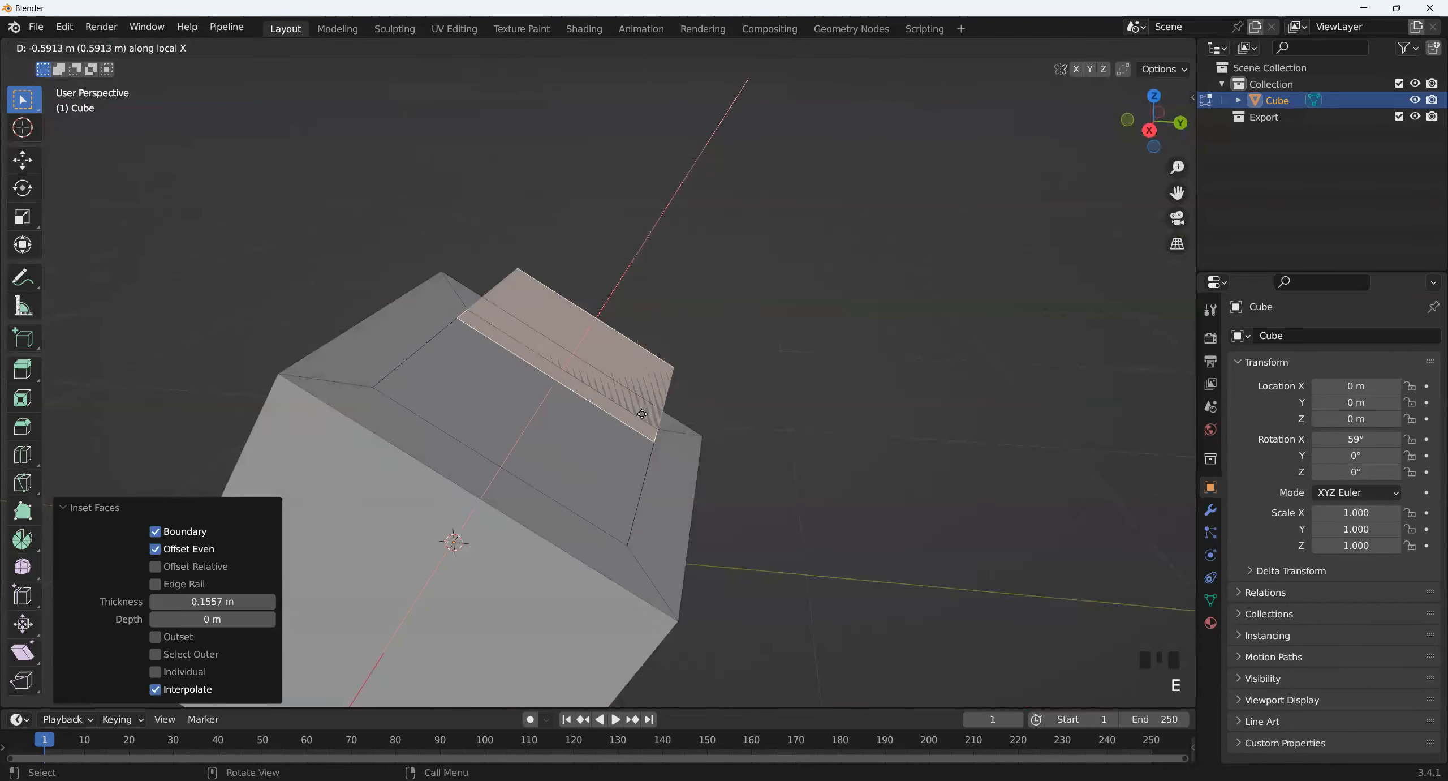
key(z)
key(y)
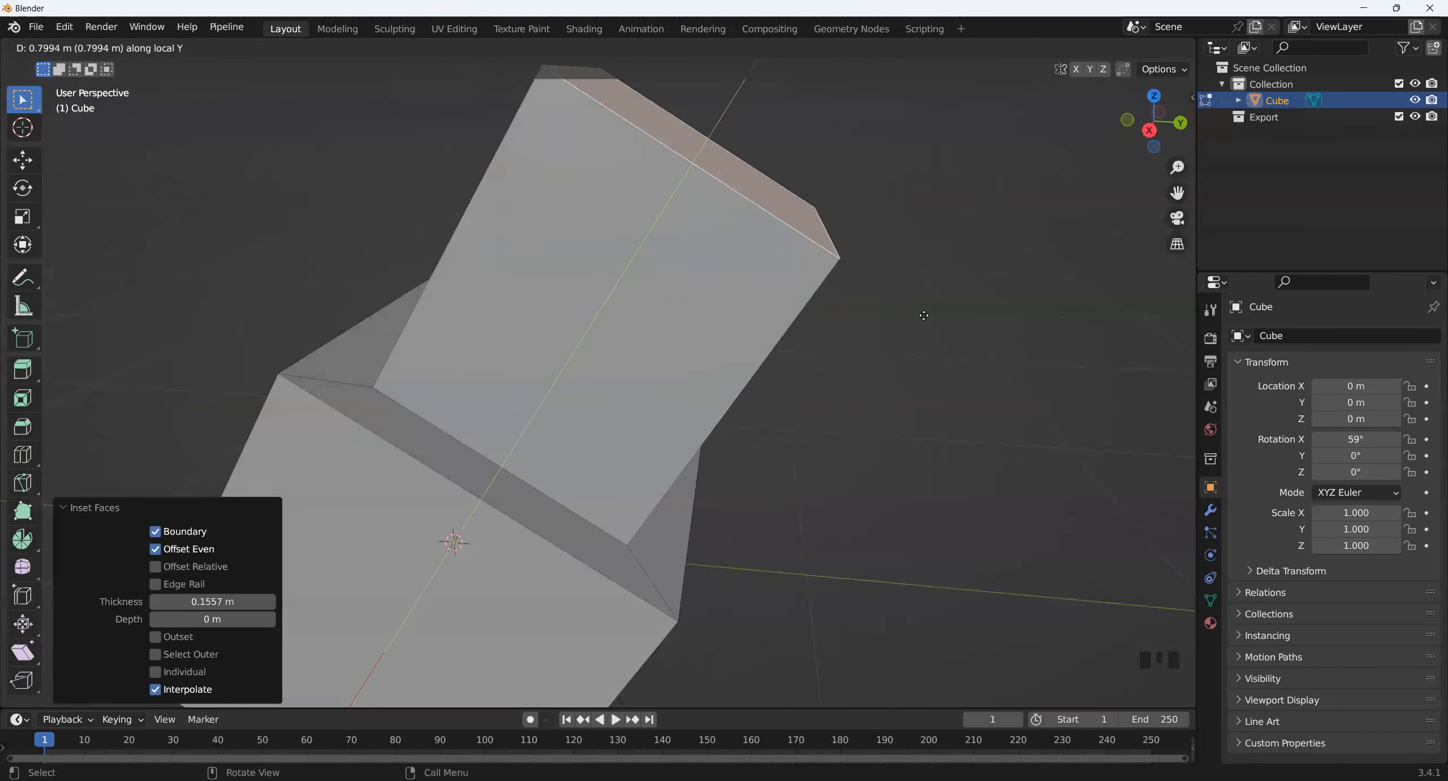
click(697, 466)
scroll(696, 467, down, 1)
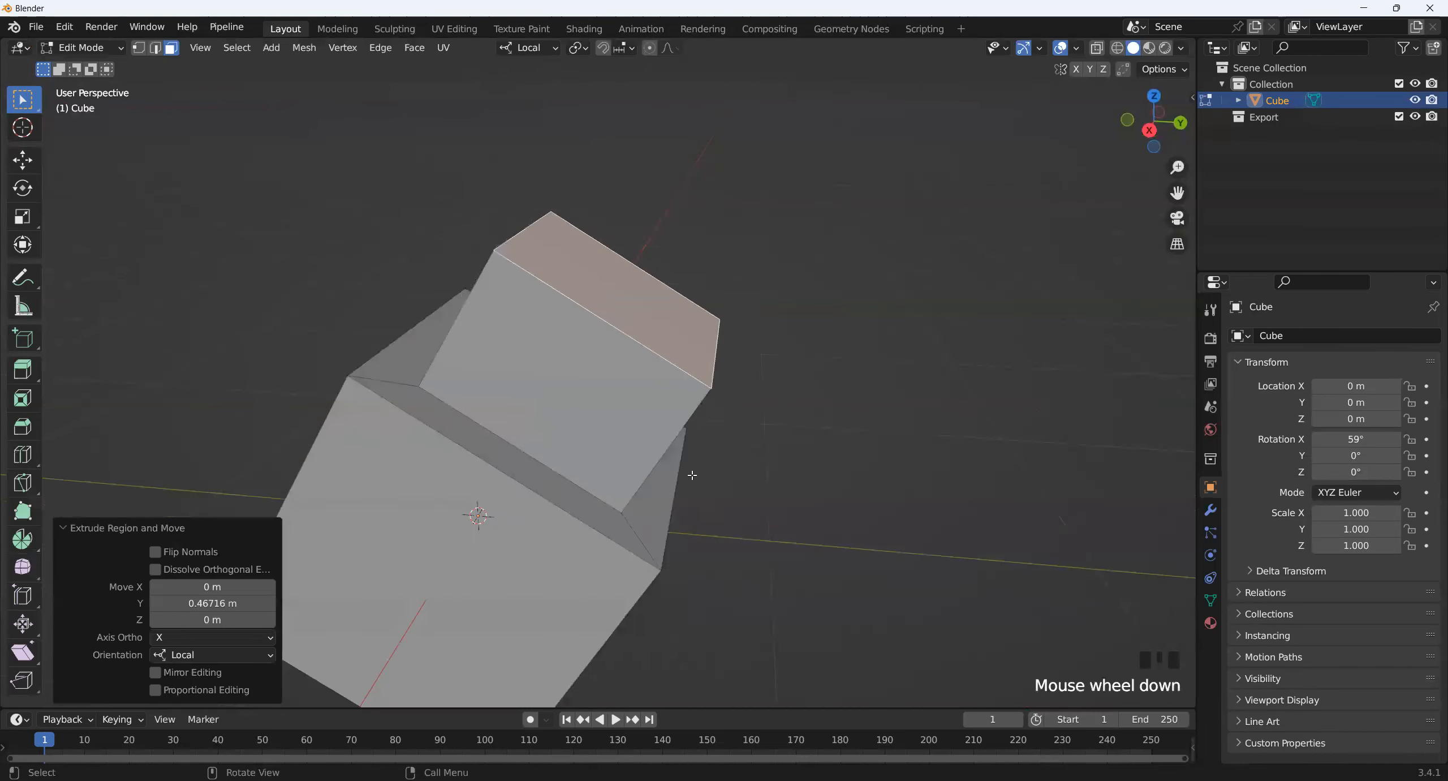
- Extrude the end face of the block another 0.44 m or so along the local Y axis
middle_drag(697, 467, 734, 193)
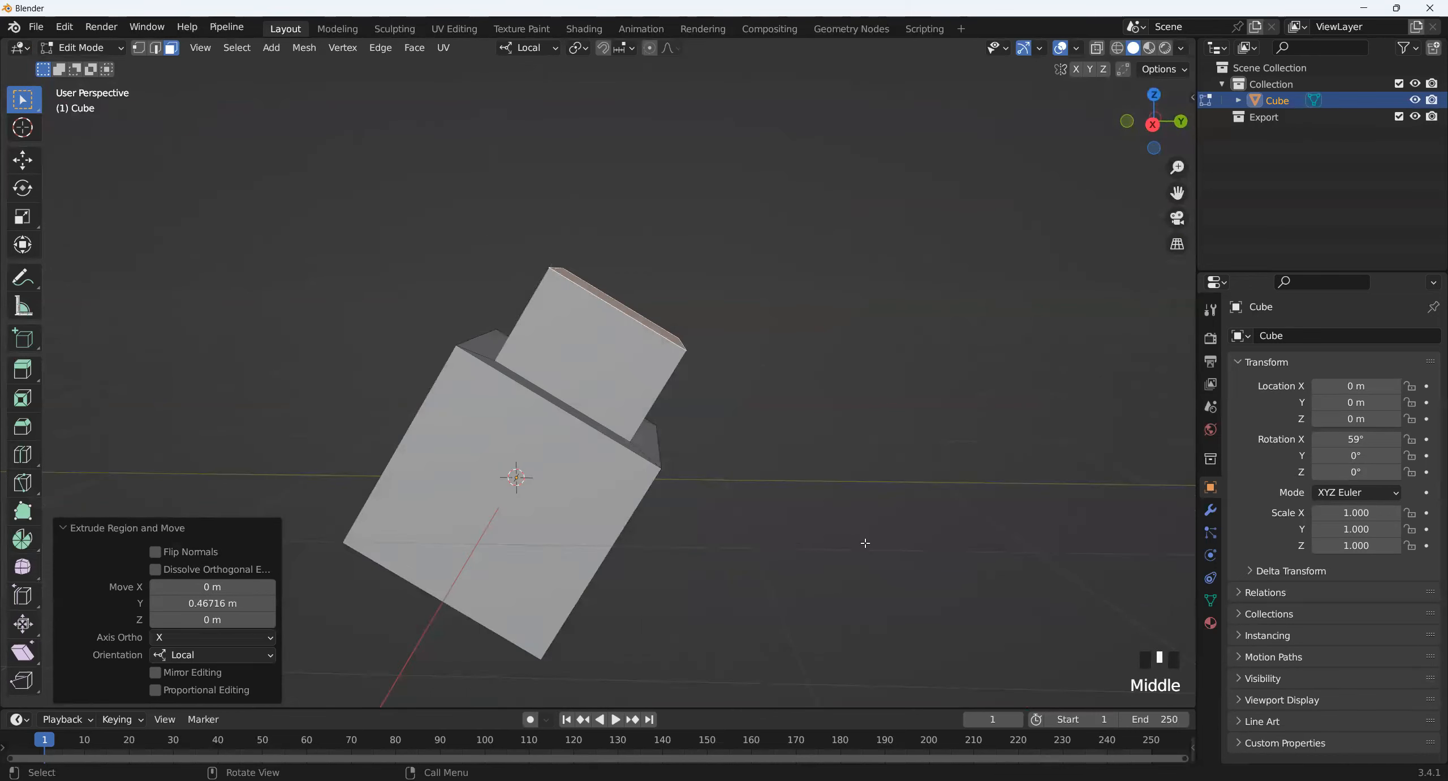
scroll(681, 480, up, 2)
middle_drag(681, 481, 656, 362)
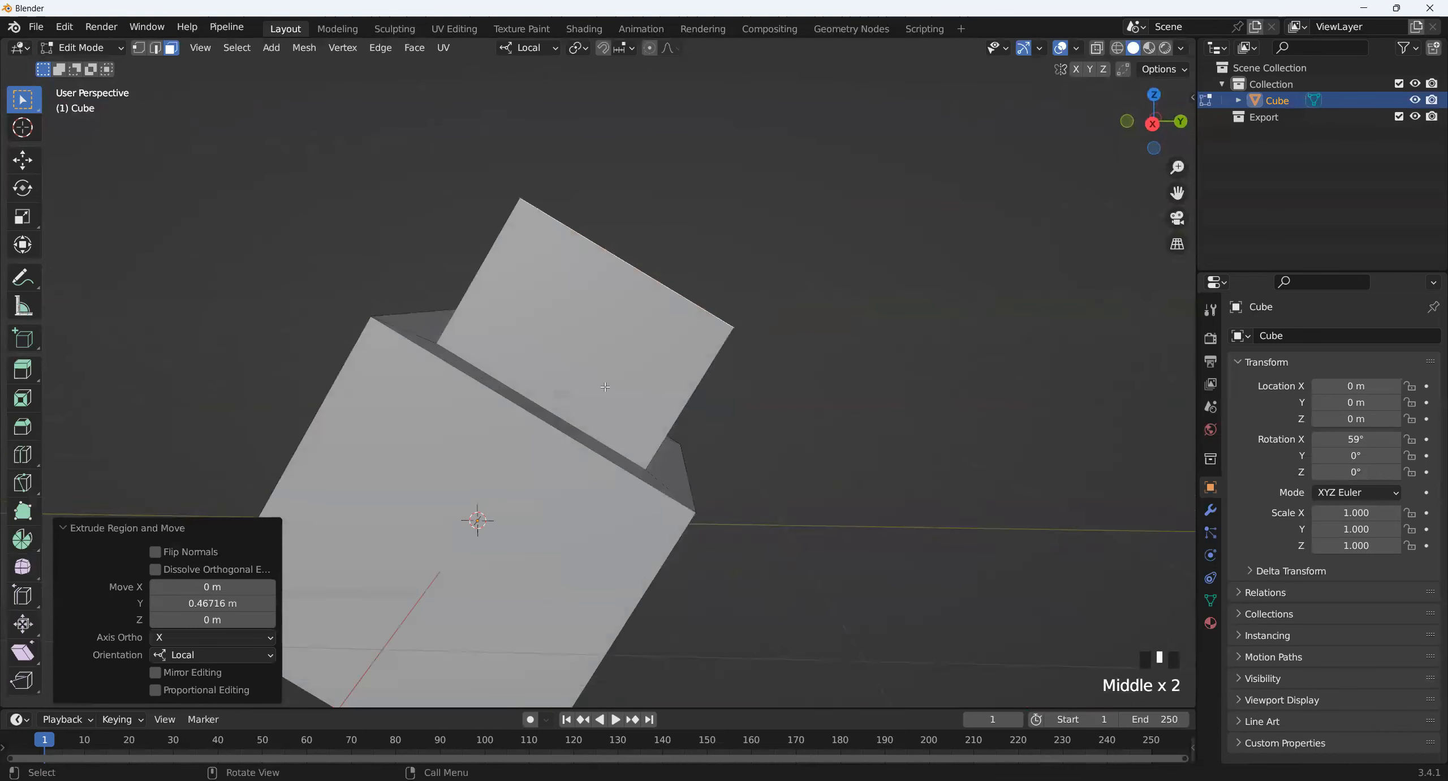
key(e)
key(y)
click(752, 275)
middle_drag(644, 327, 752, 290)
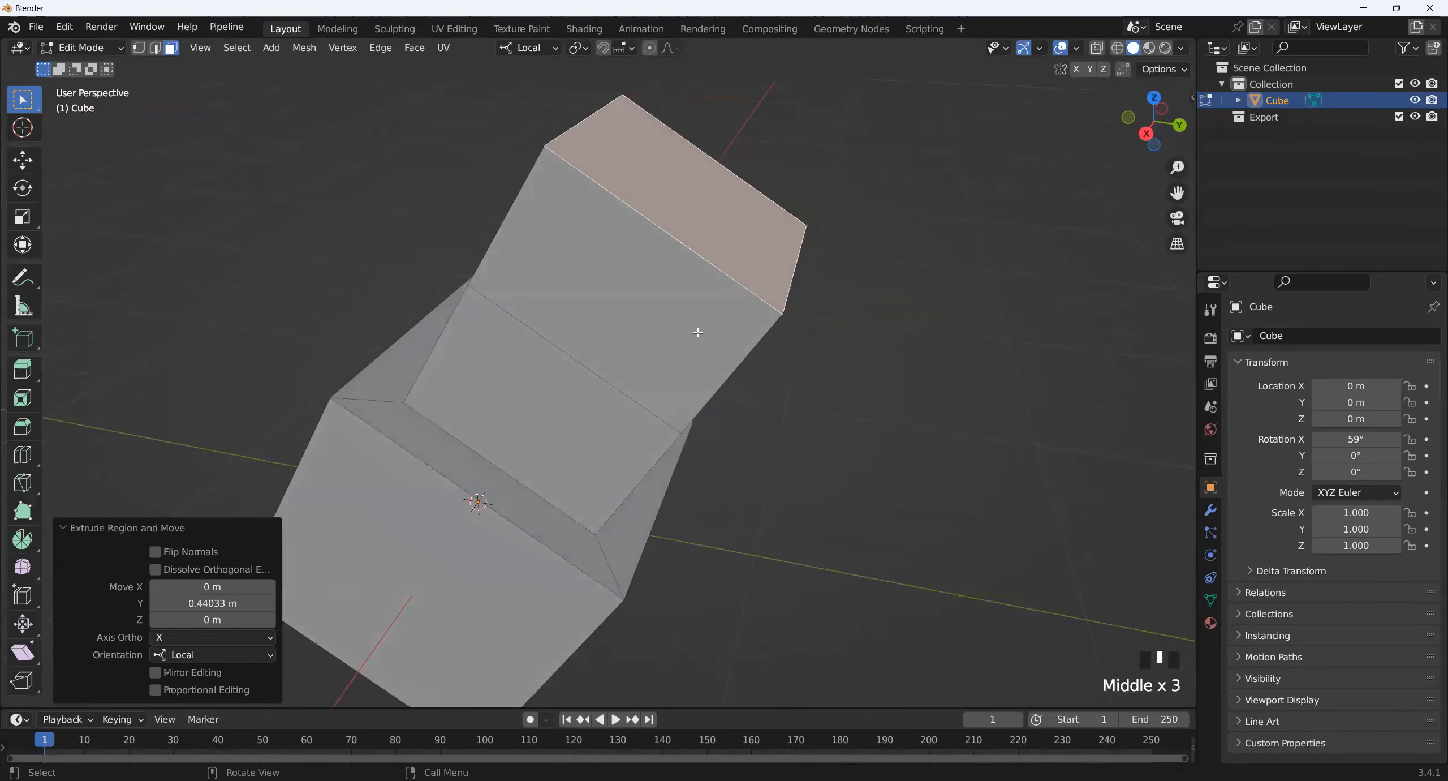
- Undo both extrusions of the inset face
middle_drag(1036, 394, 866, 265)
middle_drag(764, 289, 631, 121)
key(ctrl+z)
key(ctrl+z)
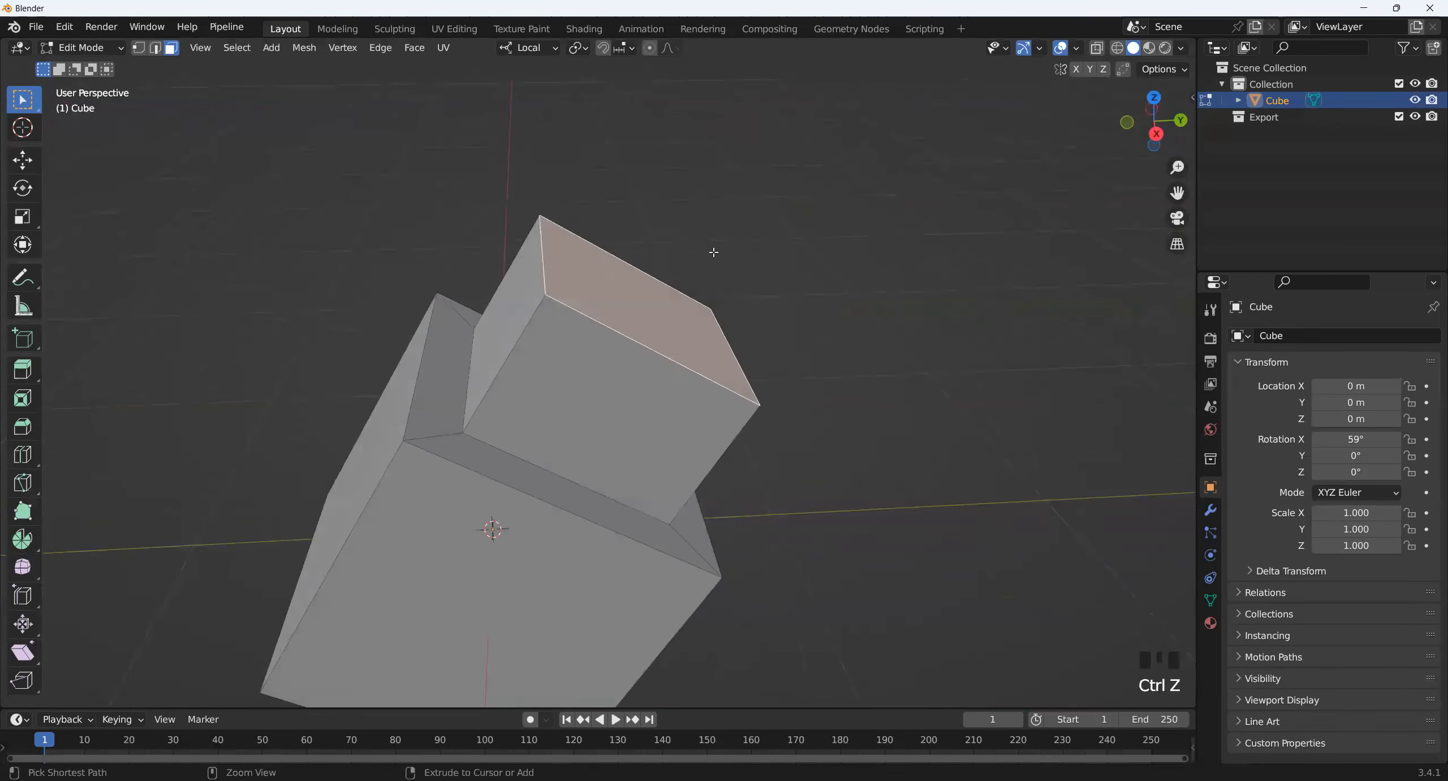
click(522, 52)
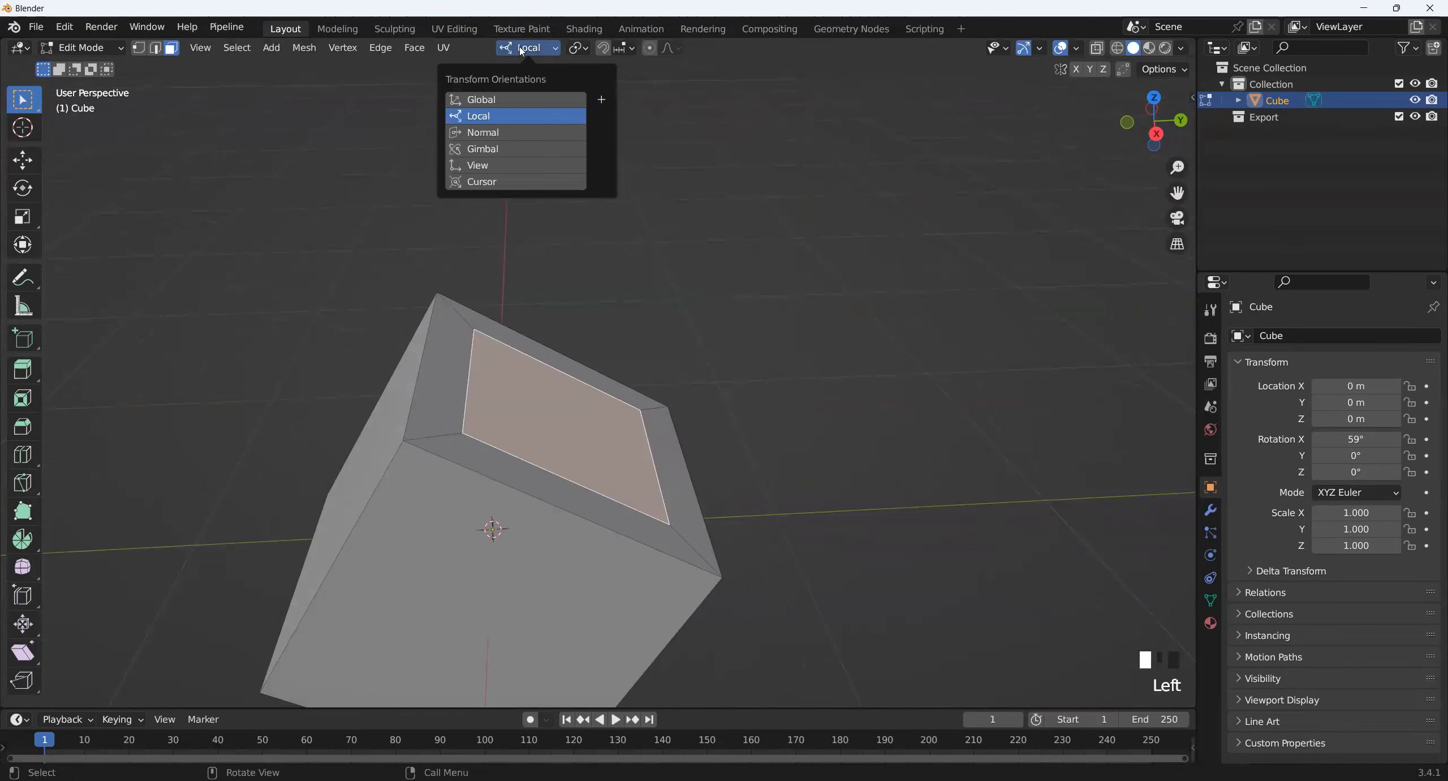
click(585, 50)
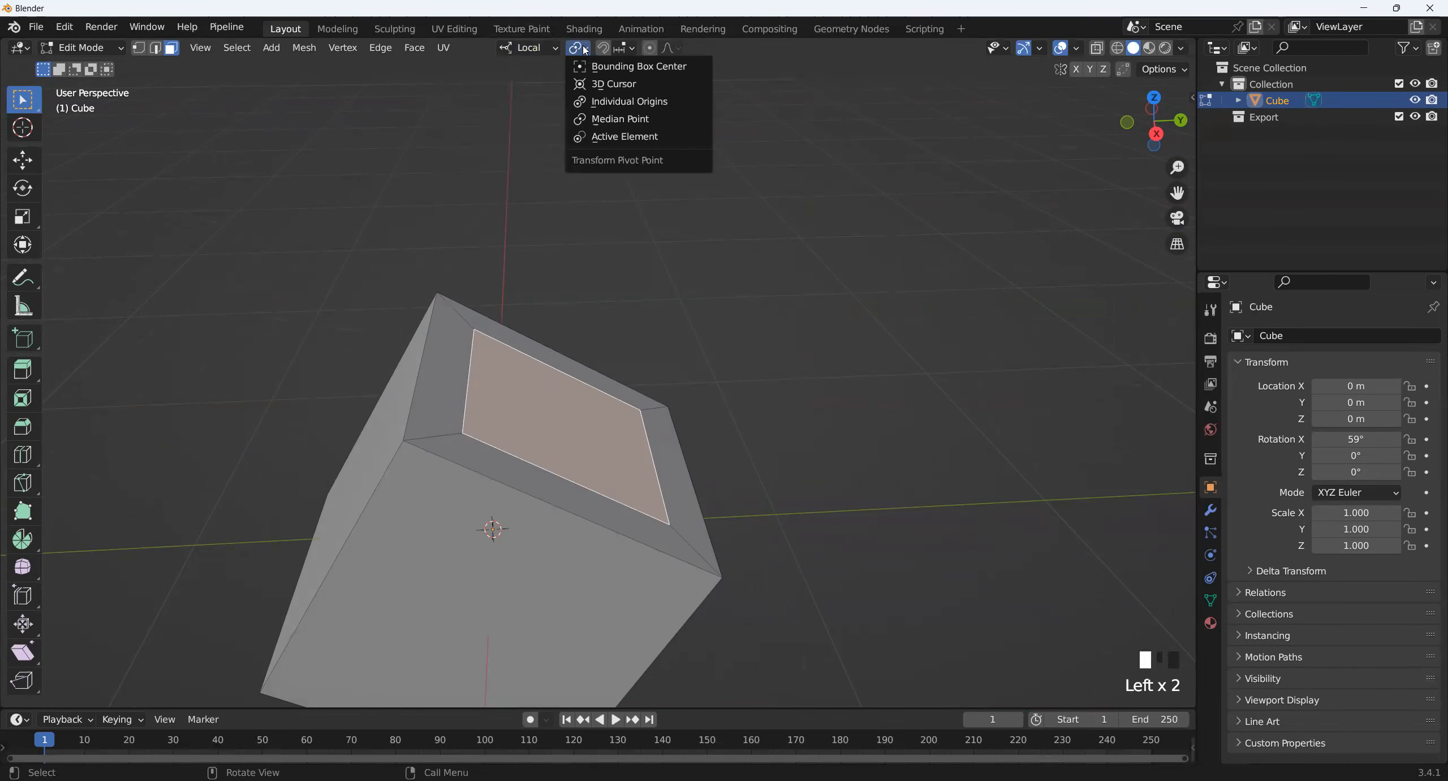
- Return to Object Mode, delete the tilted cube, and add a new 1 m cube mesh at the origin
middle_drag(558, 268, 491, 397)
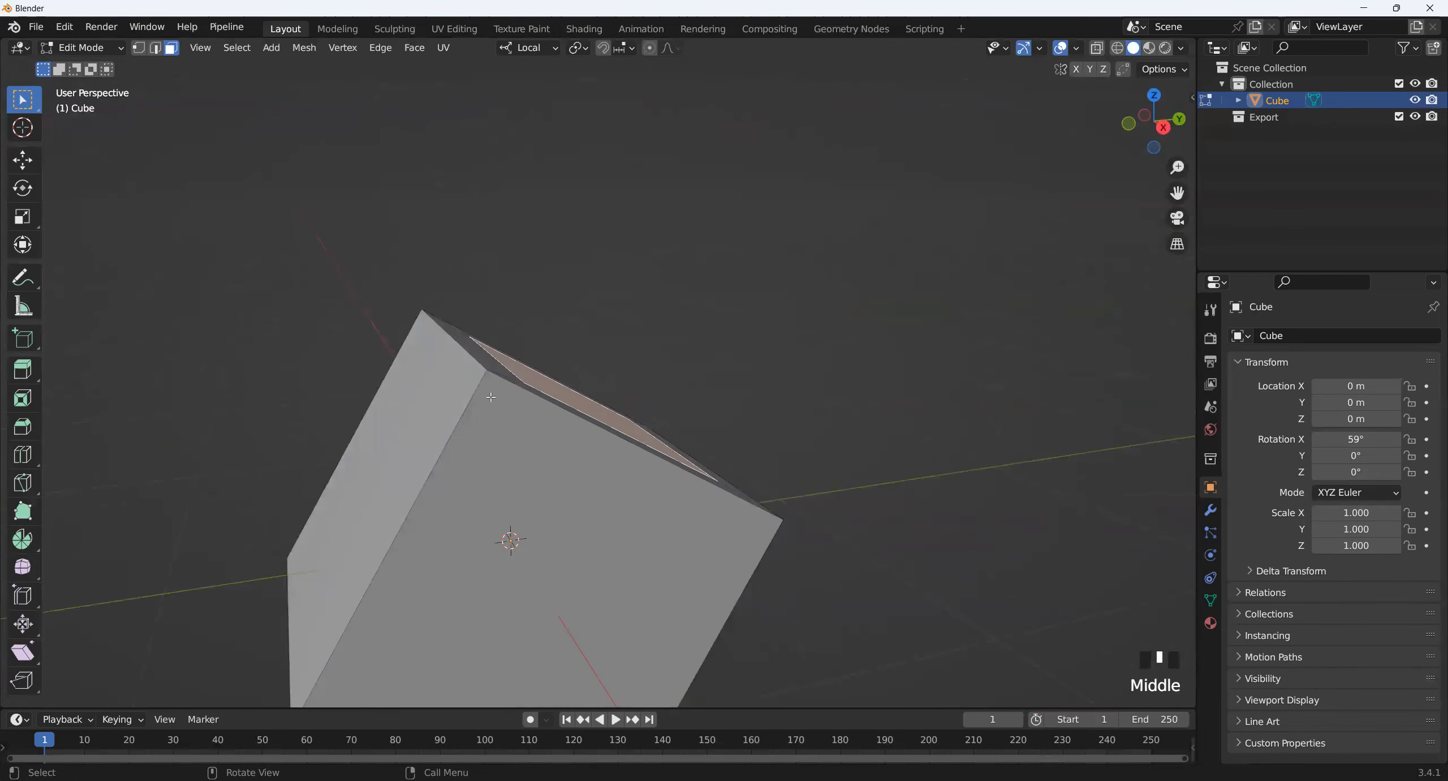
key(Tab)
key(Delete)
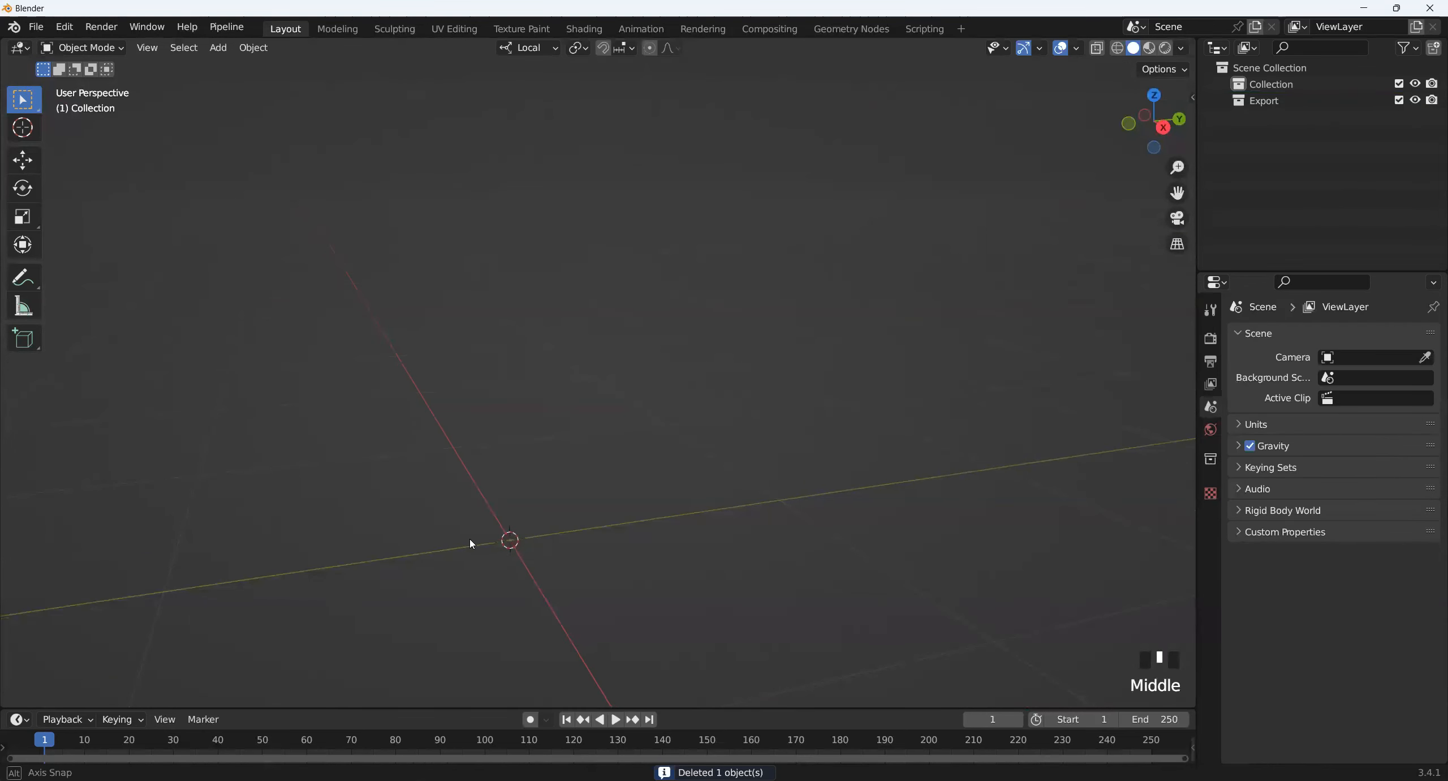
key(shift+a)
mouse_move(446, 448)
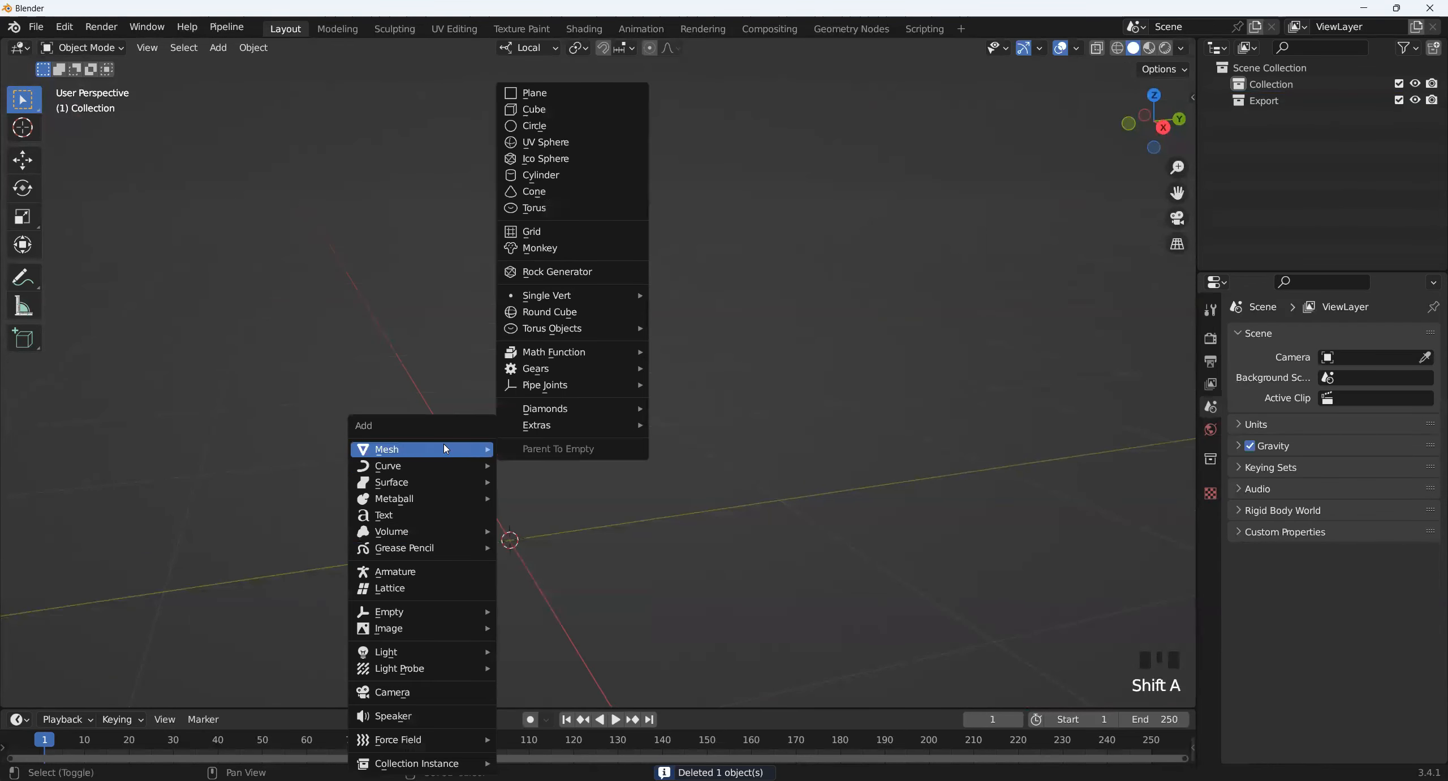
click(572, 113)
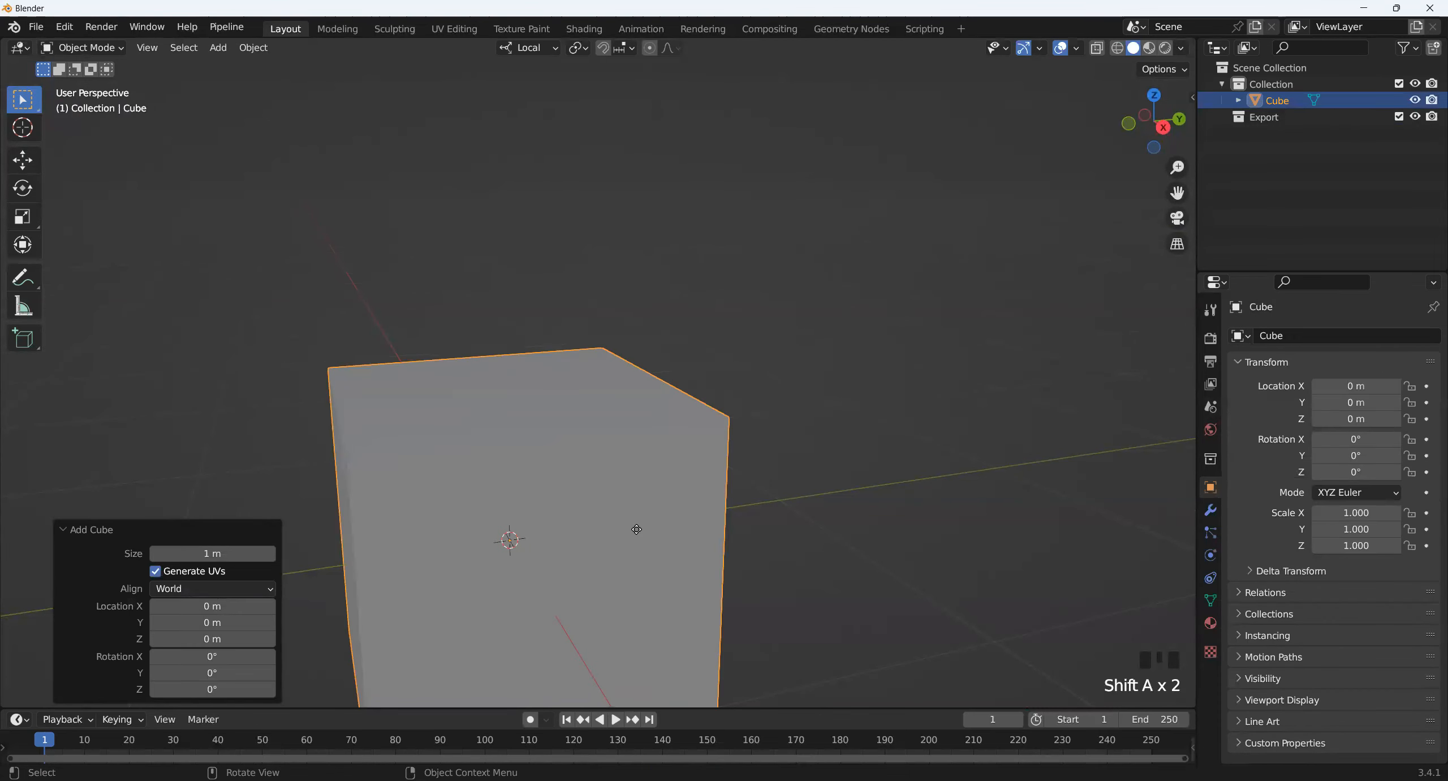
- Move the new cube about 1.22 m along the local Y axis
key(g)
key(y)
click(956, 475)
middle_drag(679, 607, 657, 616)
- Add a second cube mesh at the world origin and scale it down to about 0.591
key(shift+a)
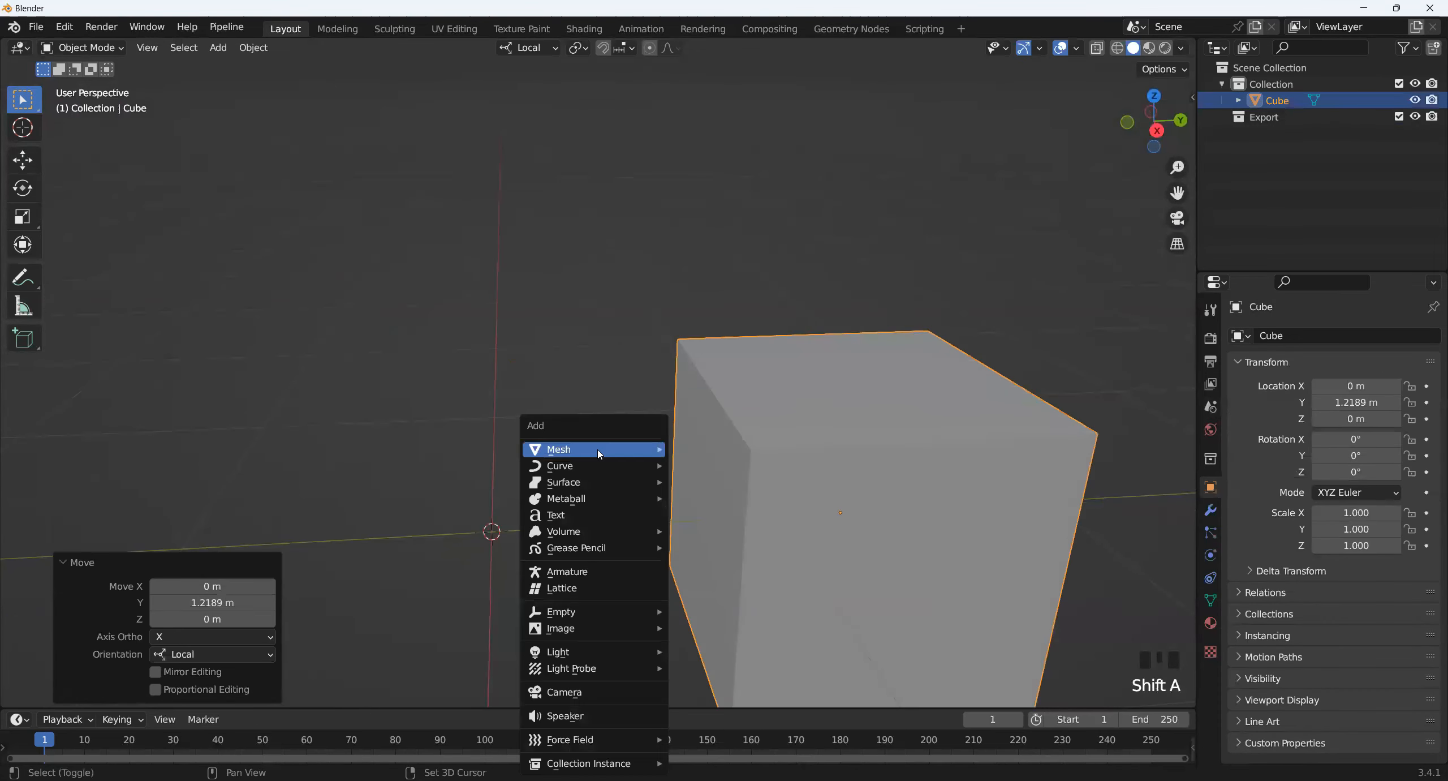
mouse_move(650, 448)
click(706, 109)
key(s)
click(694, 515)
- Move the smaller cube about 1 m in the negative direction along the local Y axis
key(g)
key(y)
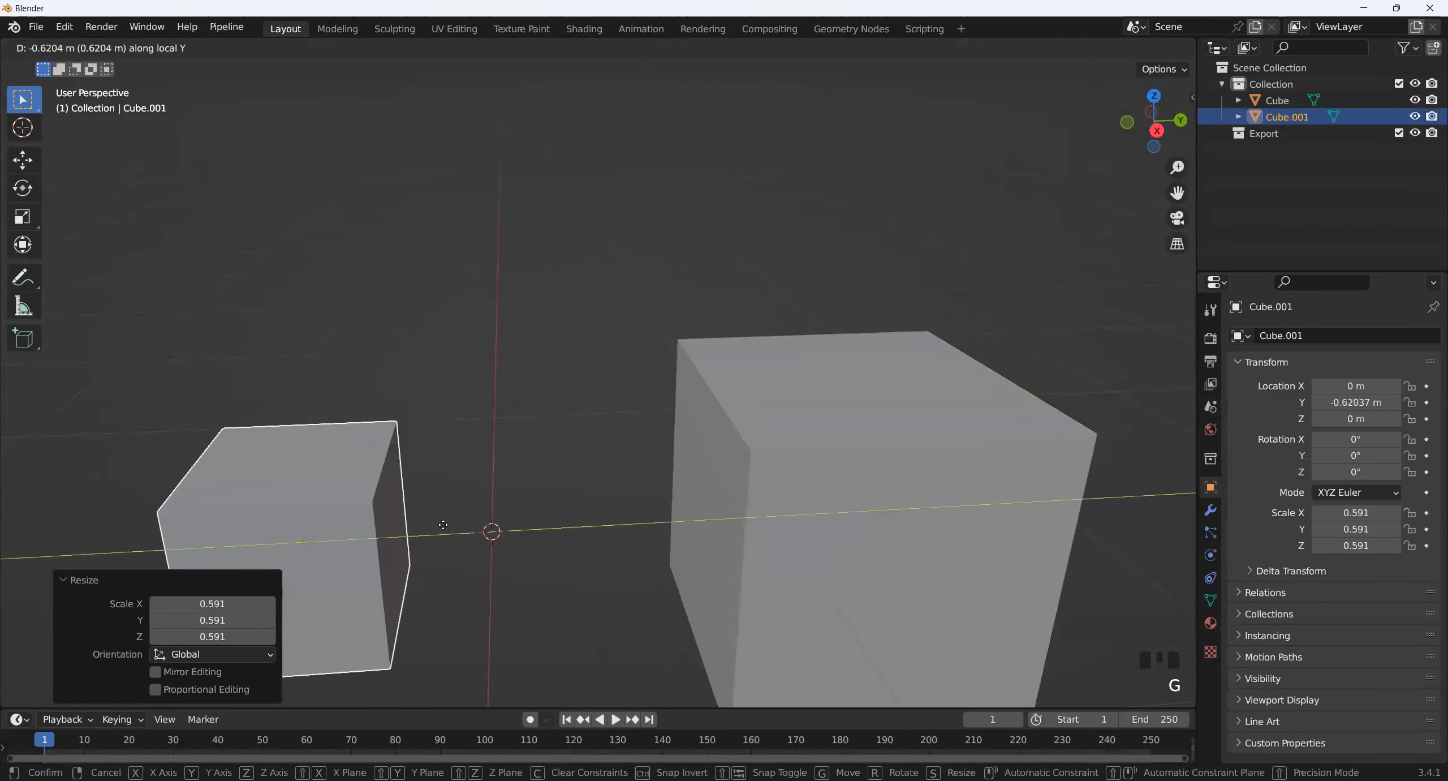
click(396, 521)
scroll(679, 492, down, 2)
- Add the large cube to the selection and set the transform orientation to Global
shift+click(859, 479)
shift+middle_drag(666, 508, 717, 491)
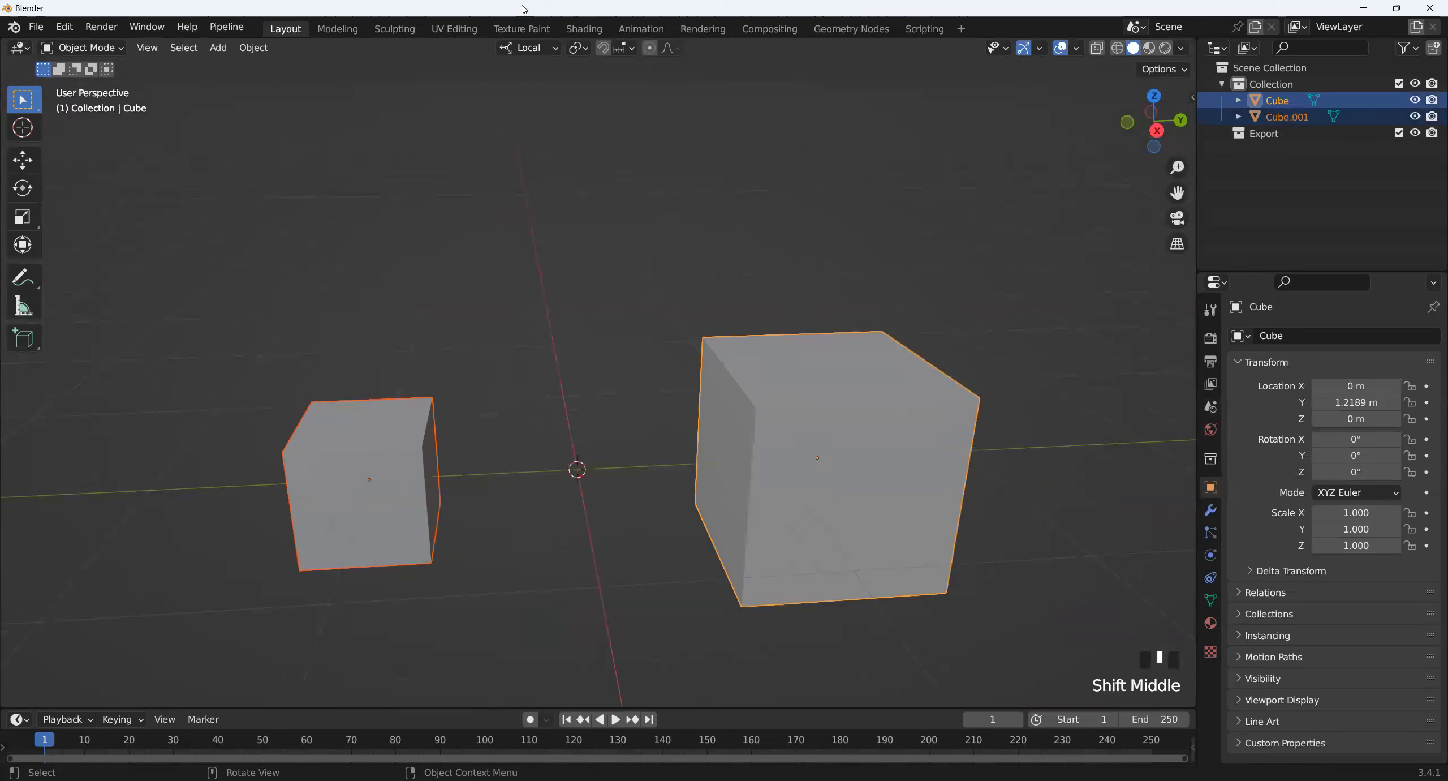
click(544, 54)
click(526, 99)
- Try scaling both cubes by about 0.649 with the Bounding Box Center pivot point, and undo the scaling
click(574, 50)
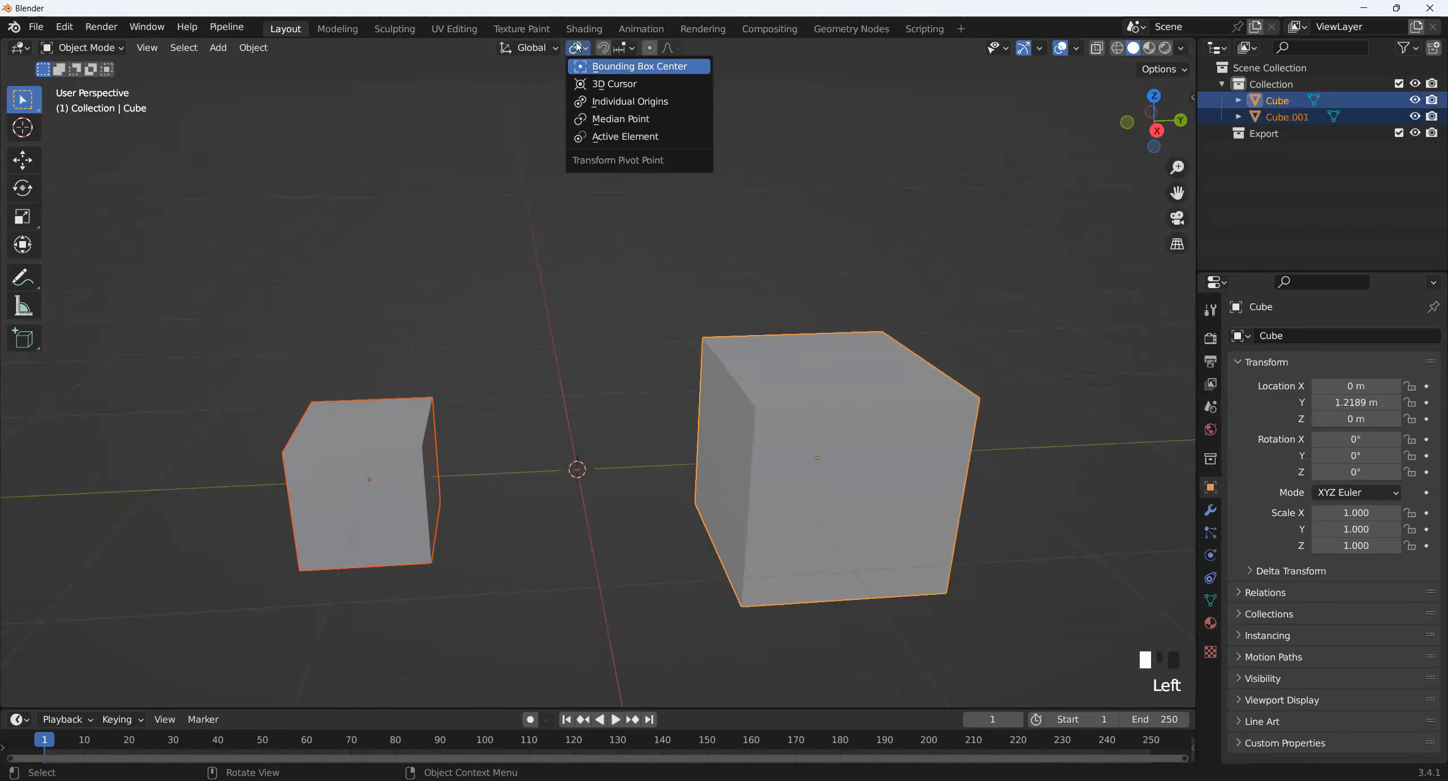
key(s)
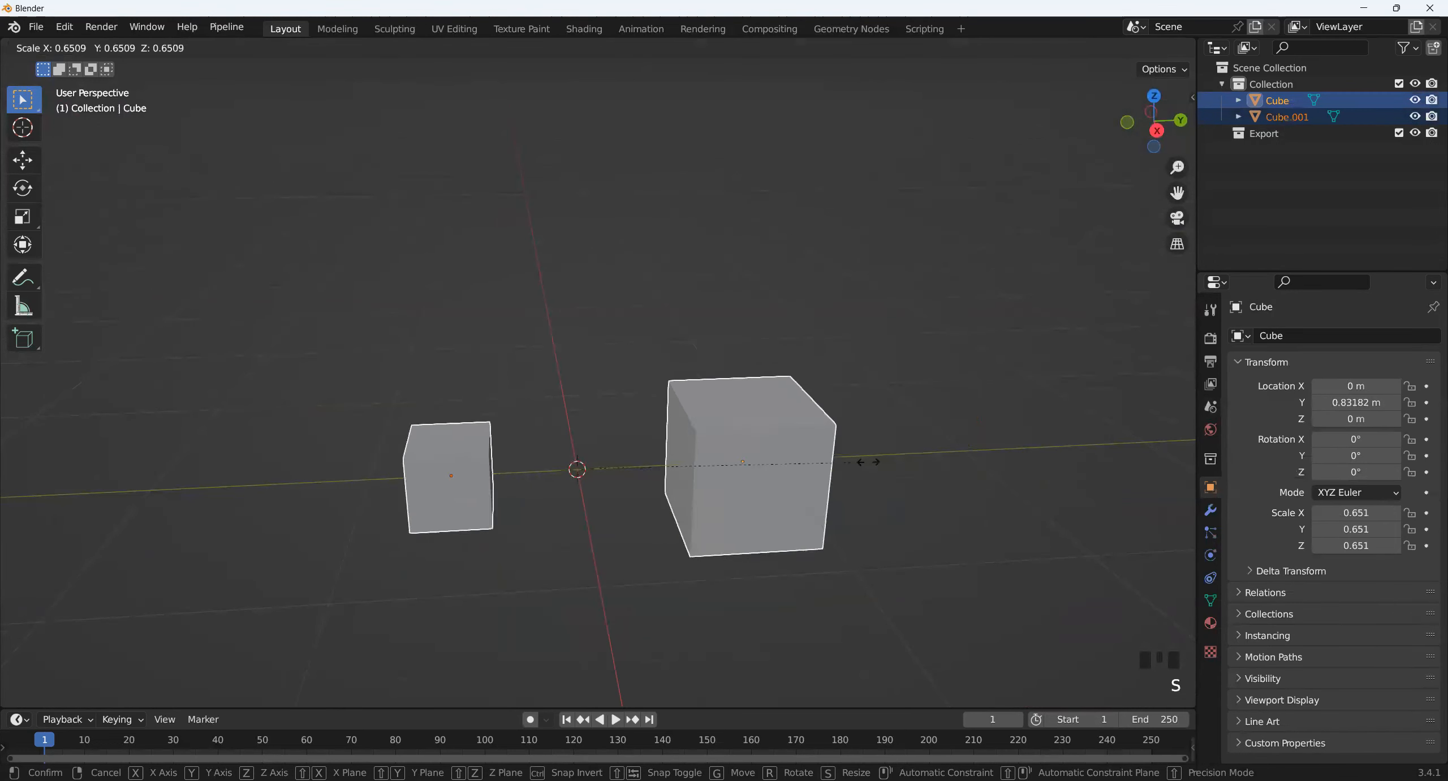
click(854, 463)
scroll(775, 469, up, 4)
middle_drag(775, 470, 695, 523)
middle_drag(656, 474, 623, 504)
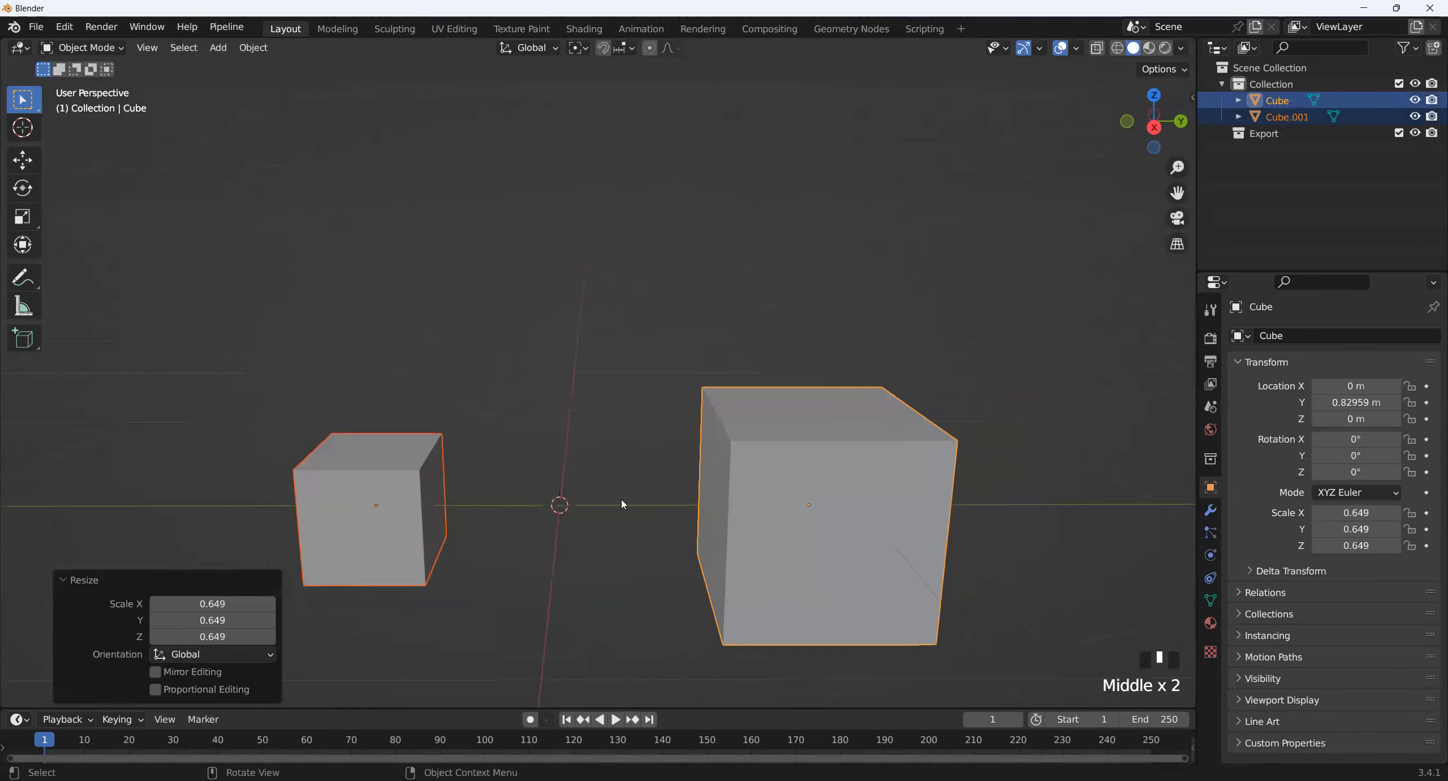
key(ctrl+z)
- Set the pivot point to Individual Origins and try scaling both cubes by about 0.62
click(579, 47)
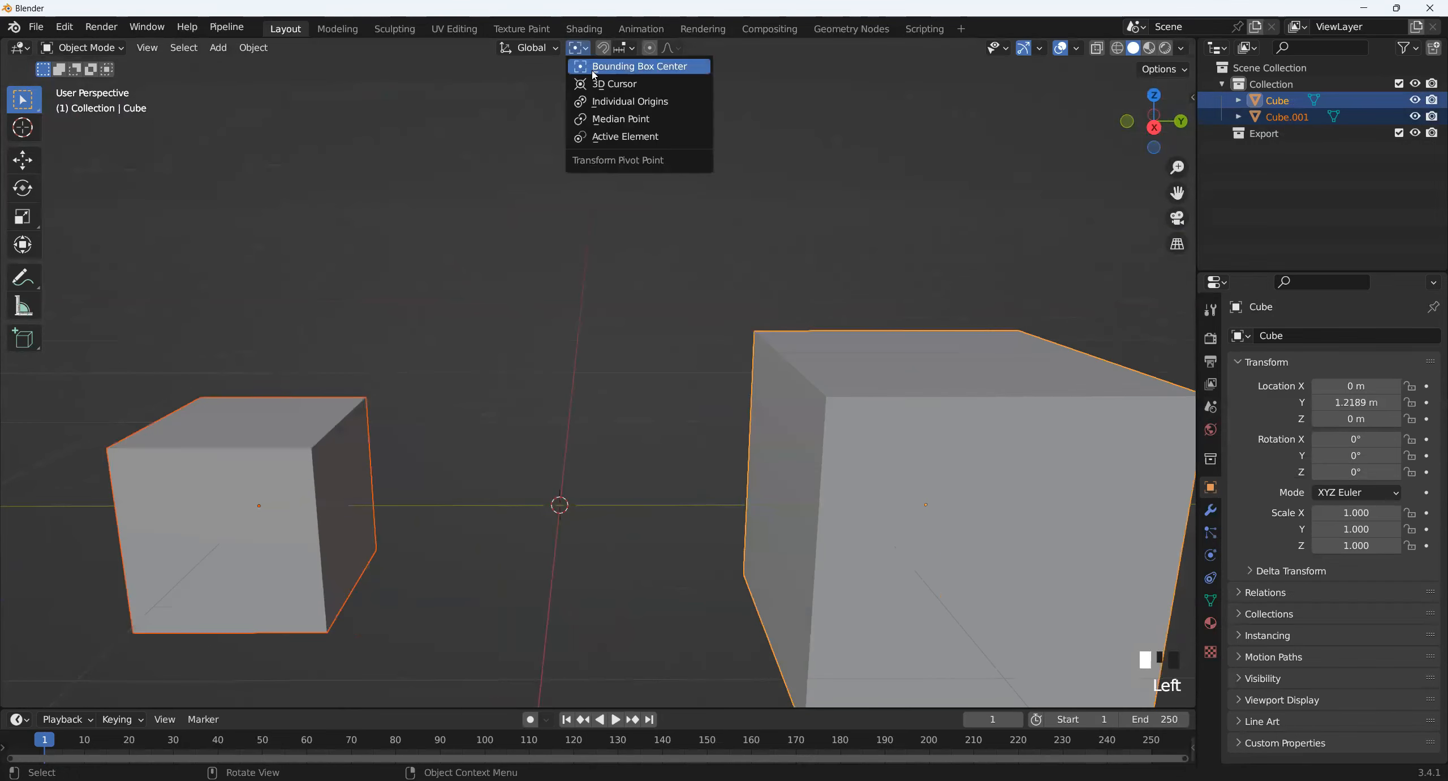
click(656, 101)
scroll(850, 321, down, 2)
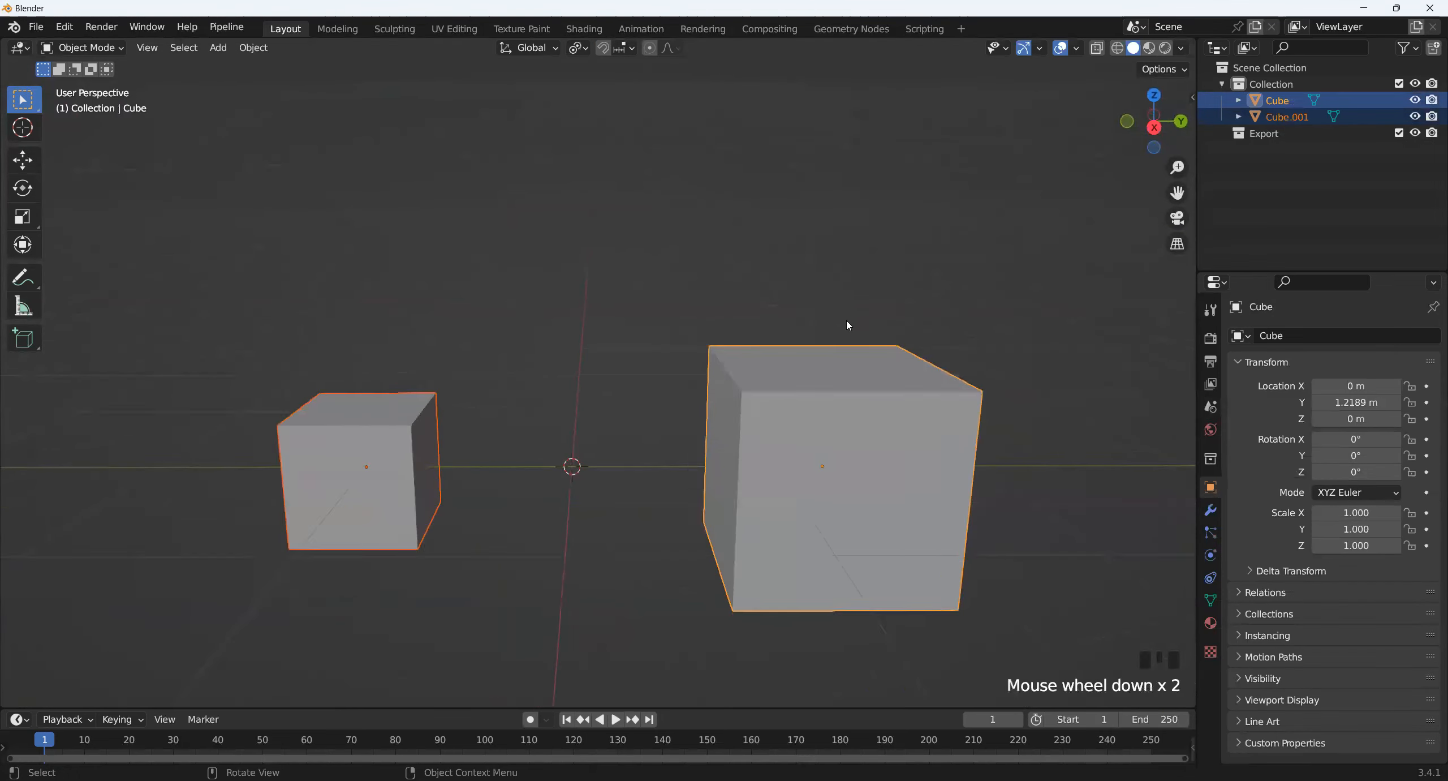
key(s)
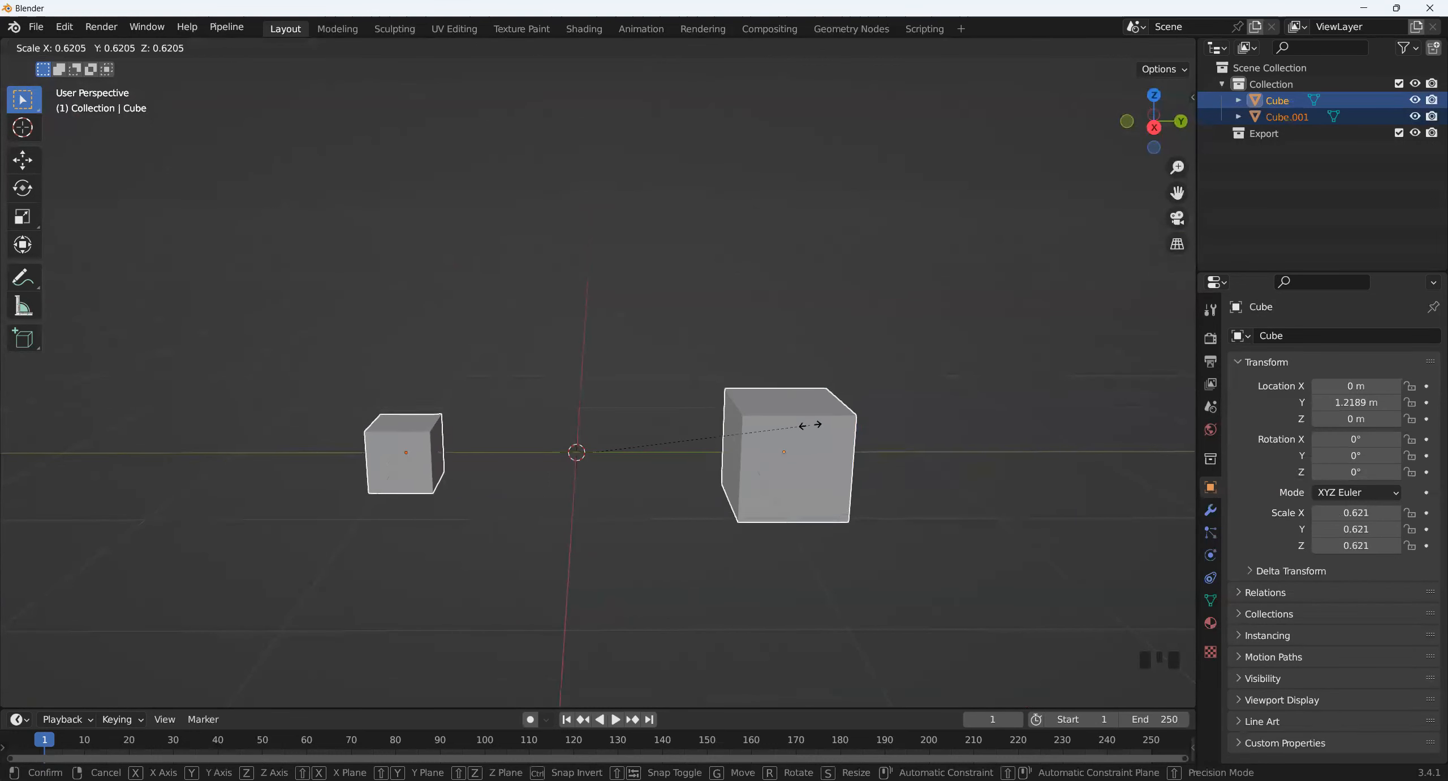
key(Escape)
- Set the pivot point to Median Point and try scaling both cubes by about 0.70
click(584, 51)
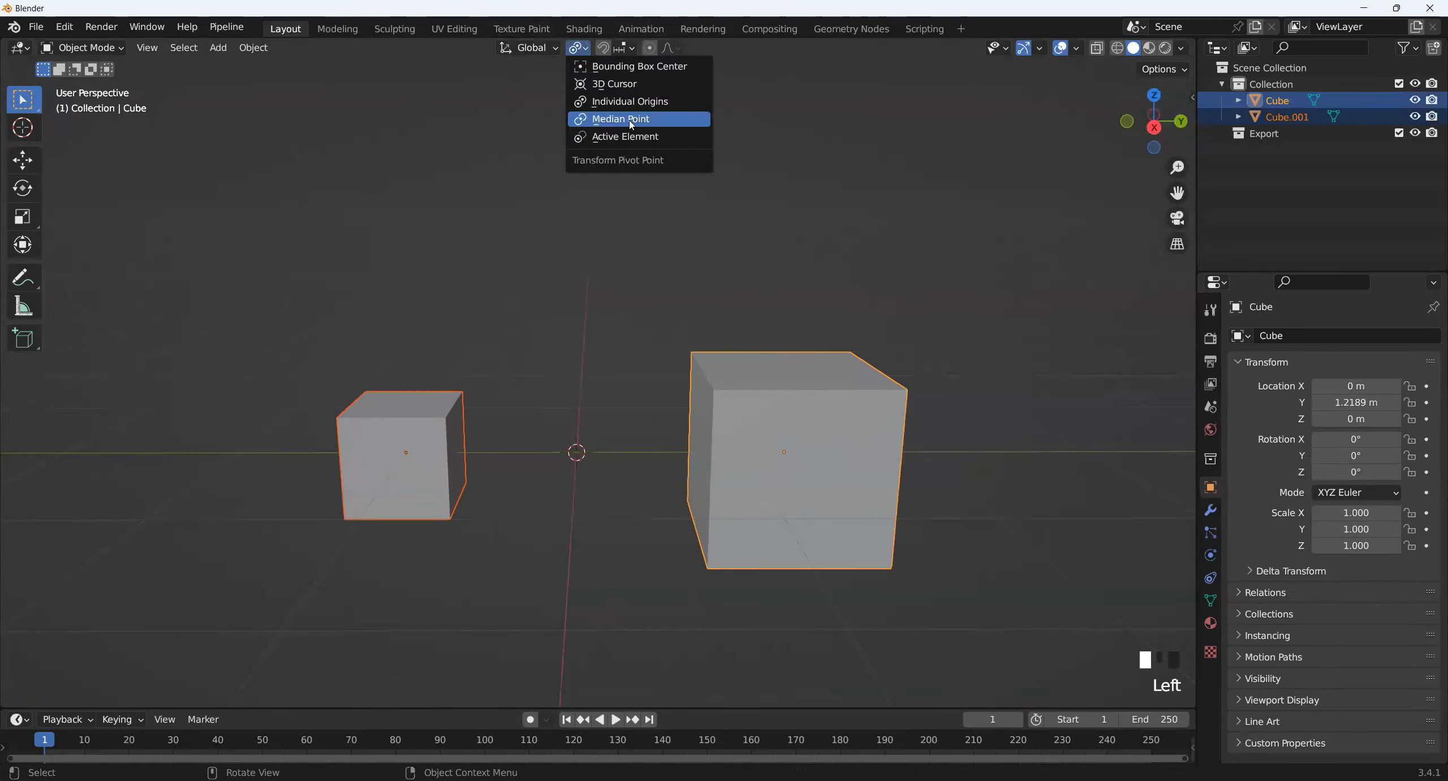
click(633, 136)
key(s)
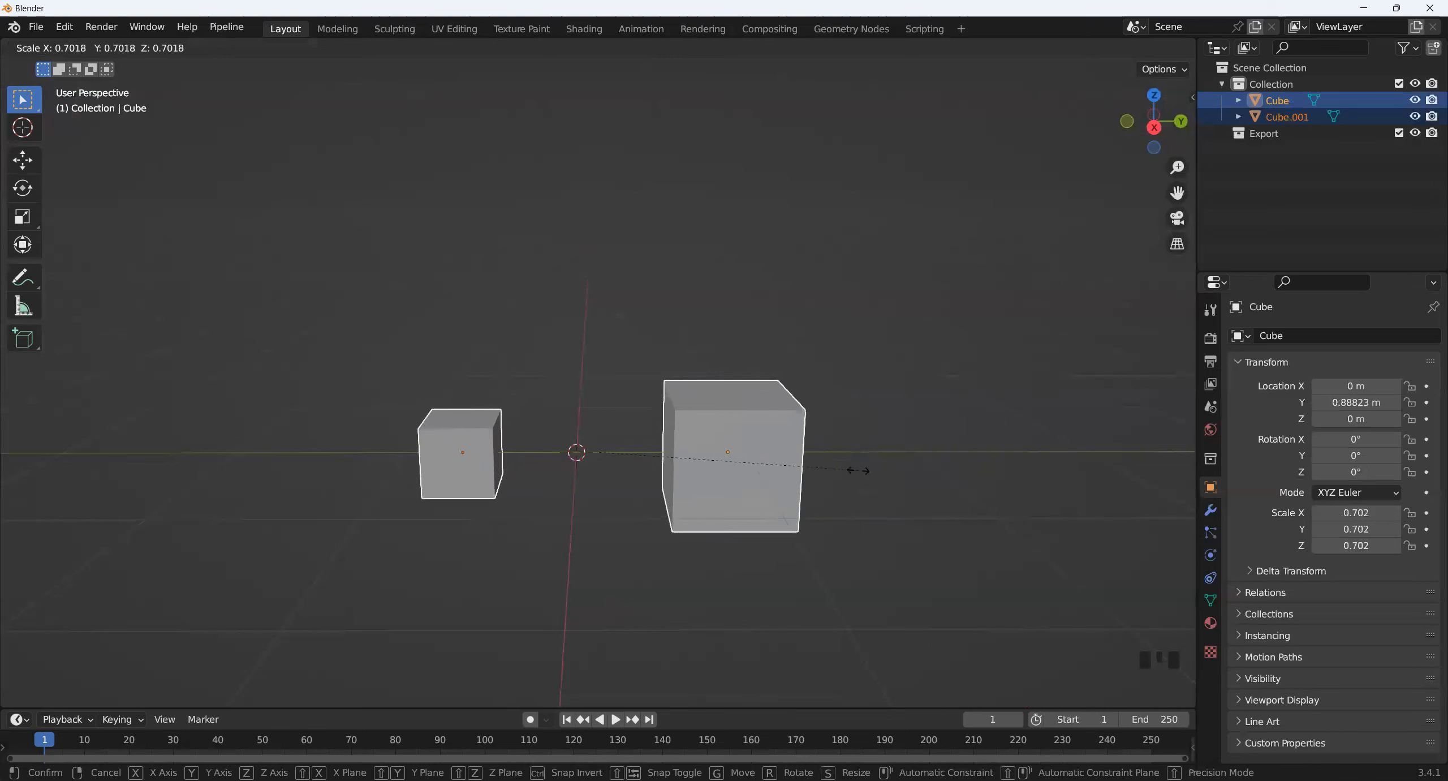
key(Escape)
- Set the pivot point to 3D Cursor and, with only the large cube selected, snap the 3D cursor to that cube
click(577, 48)
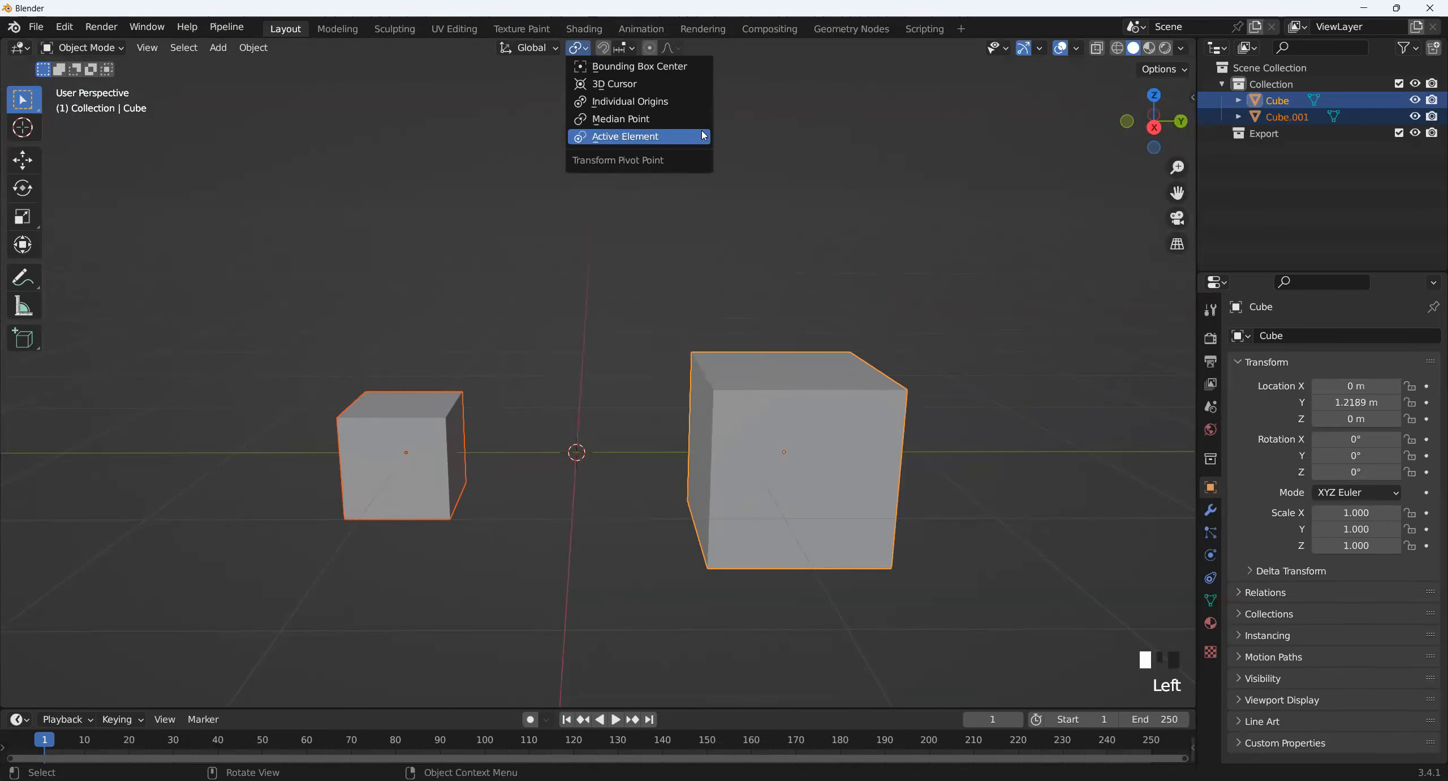
click(614, 84)
middle_drag(739, 396, 677, 339)
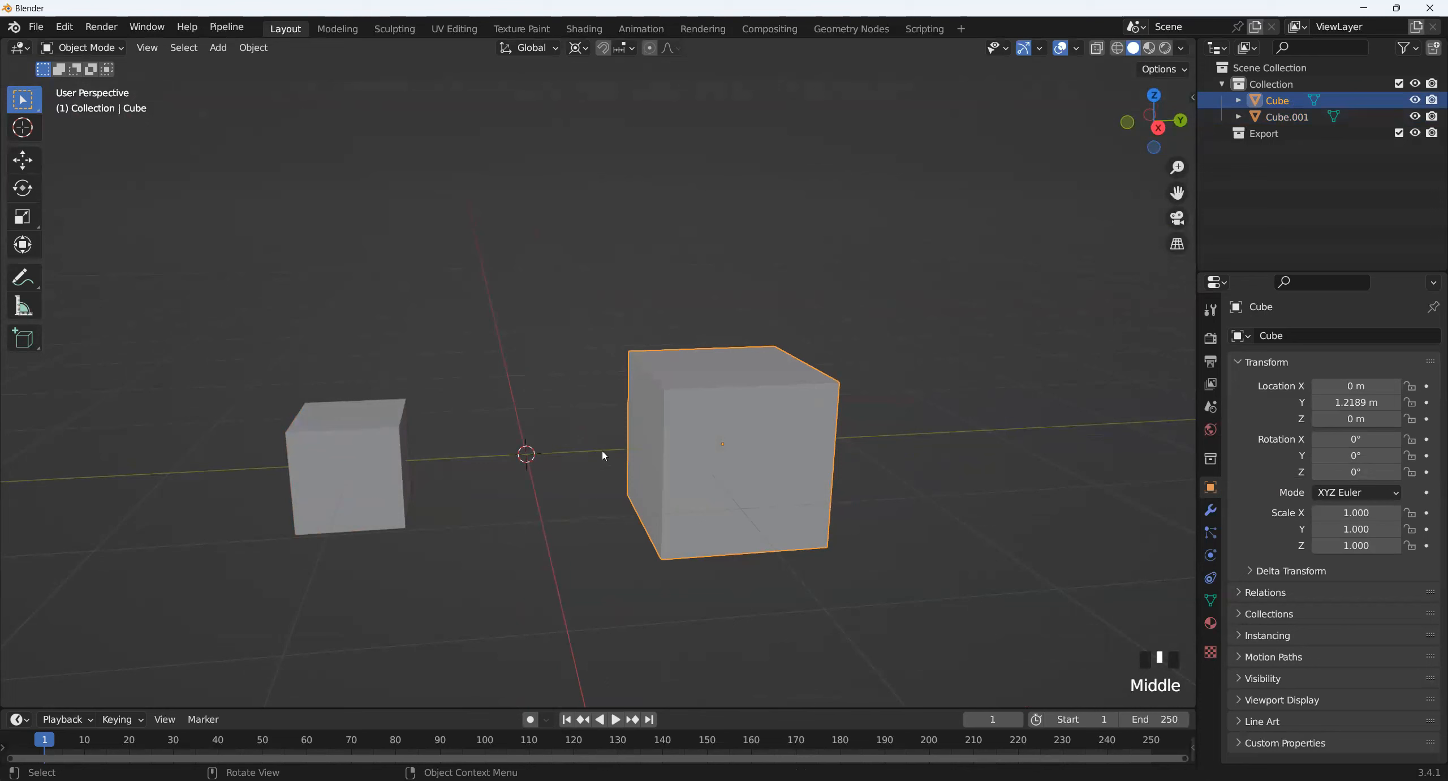
middle_drag(781, 384, 757, 403)
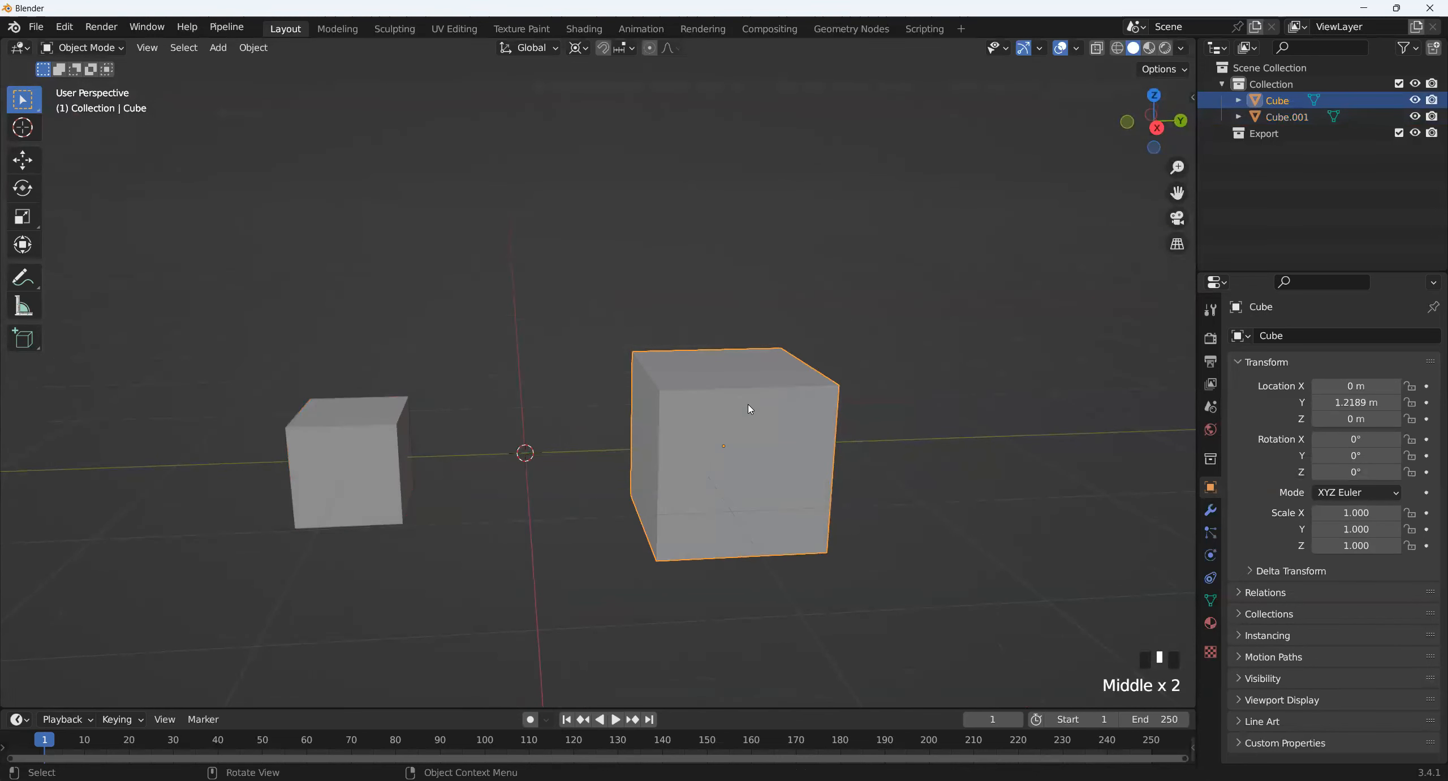
key(shift+s)
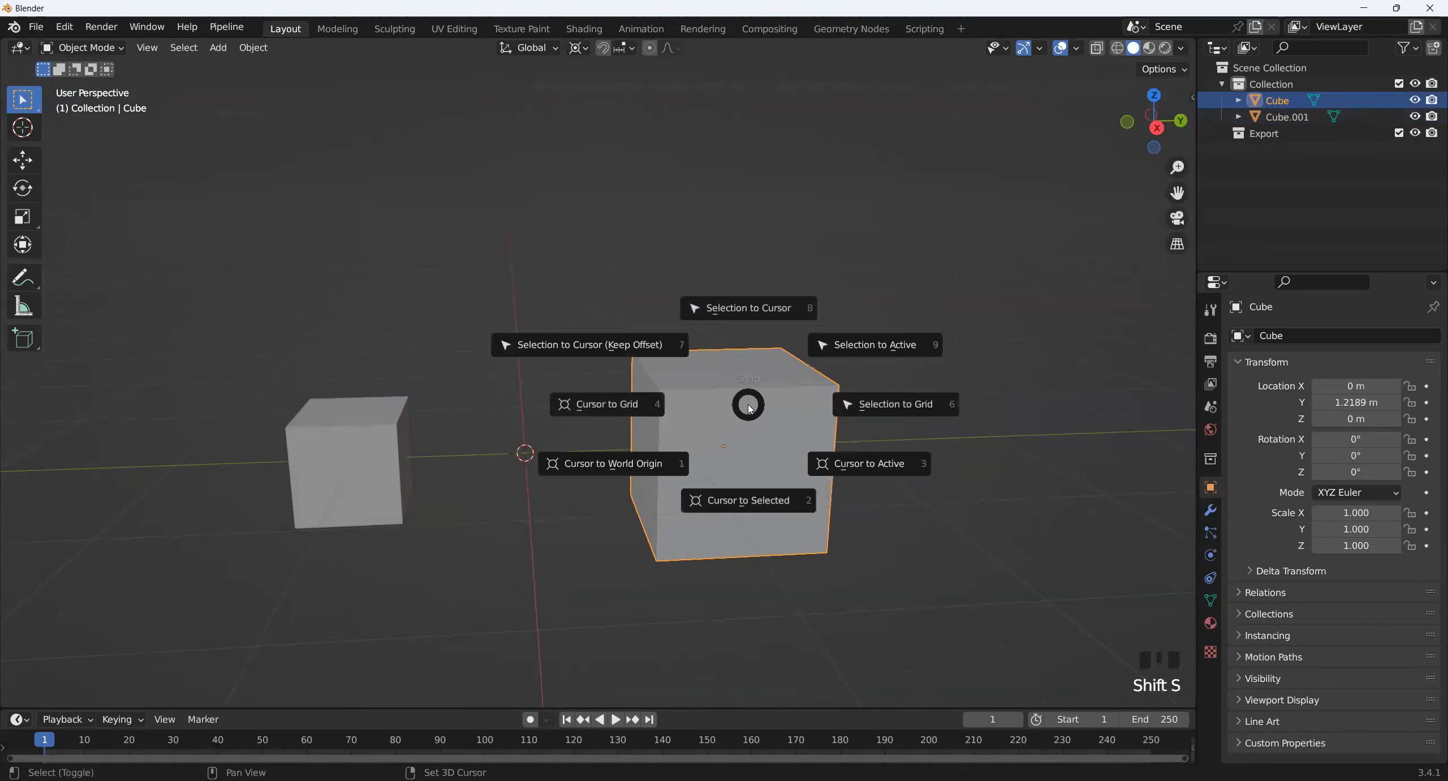
click(759, 507)
middle_drag(800, 536, 820, 391)
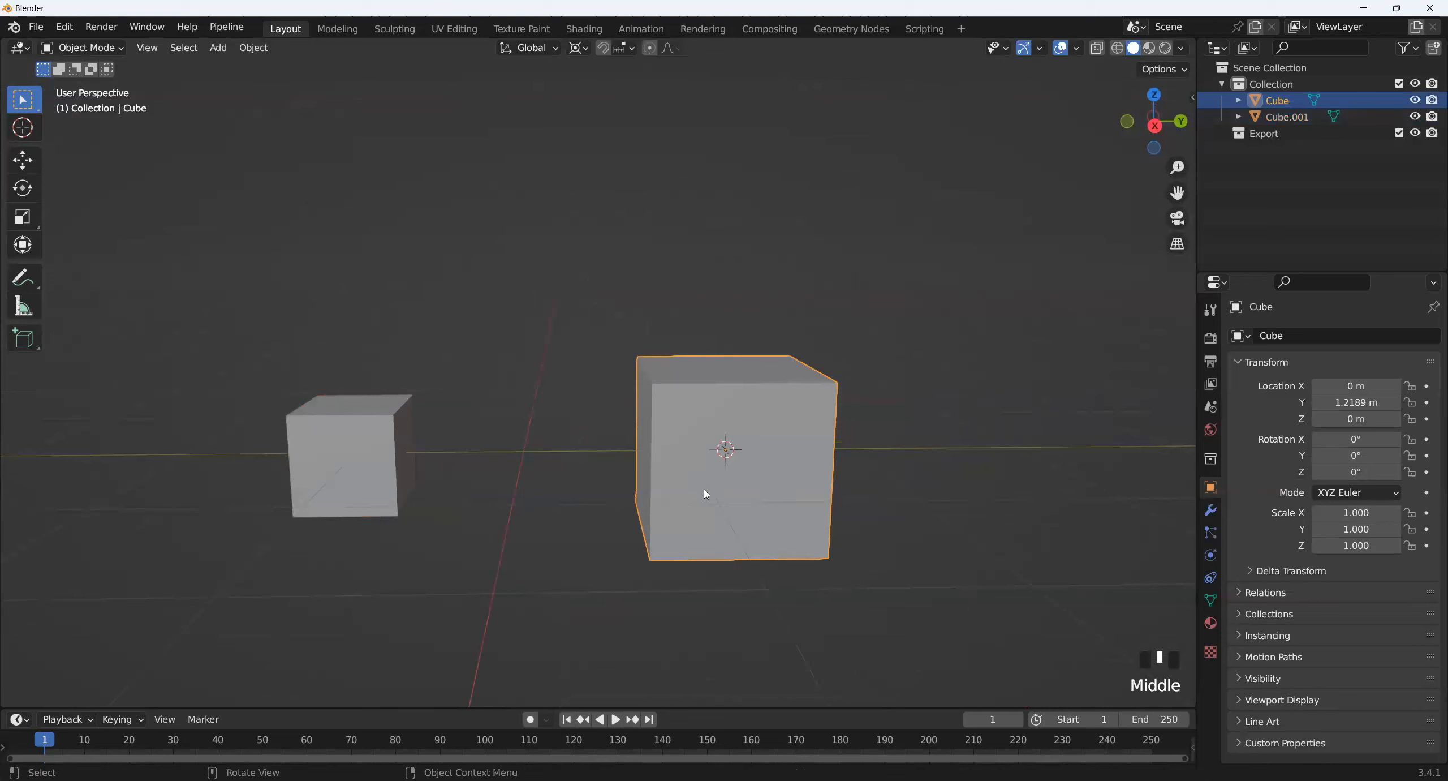
shift+middle_drag(705, 490, 445, 364)
- Add the small cube to the selection and try scaling both cubes by about 0.46 around the 3D cursor
click(578, 48)
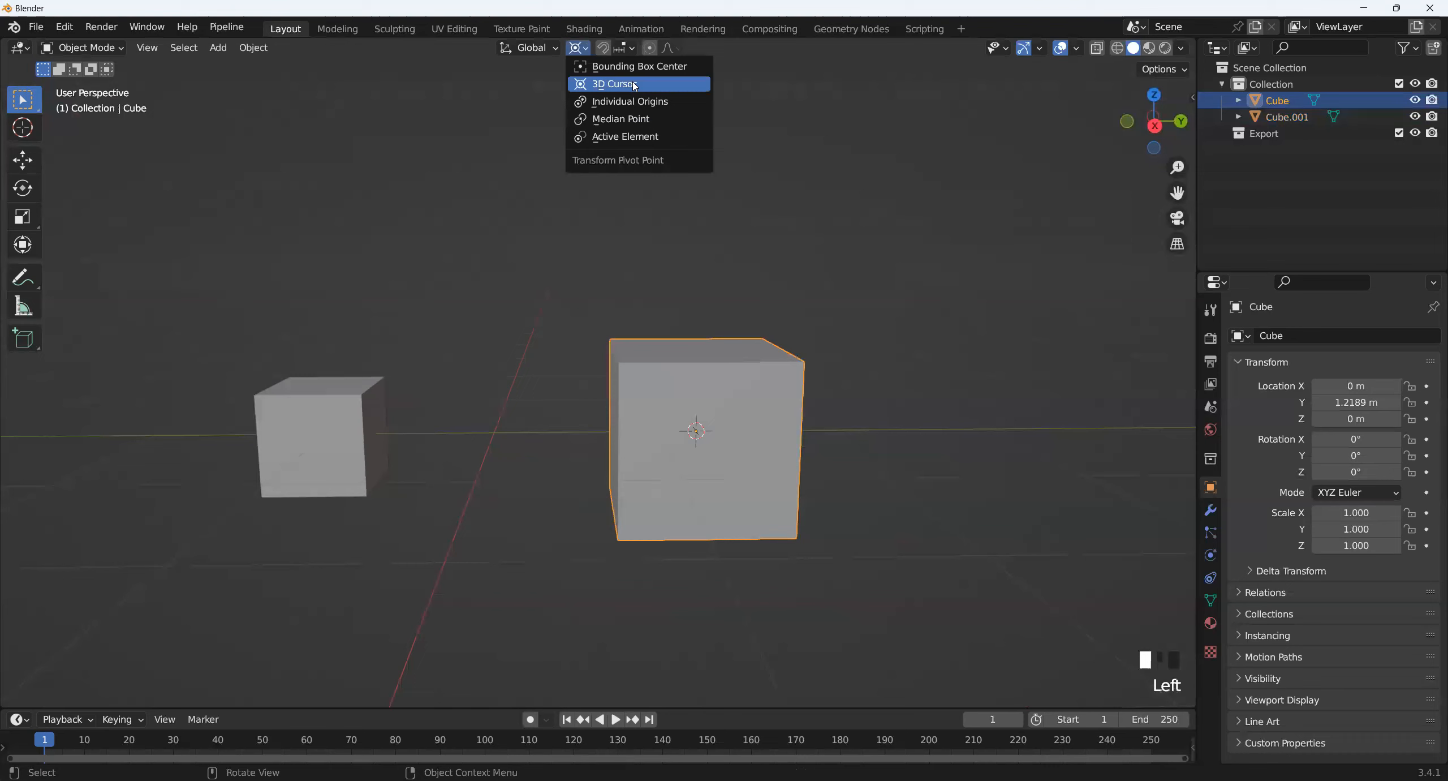
click(654, 91)
shift+click(343, 461)
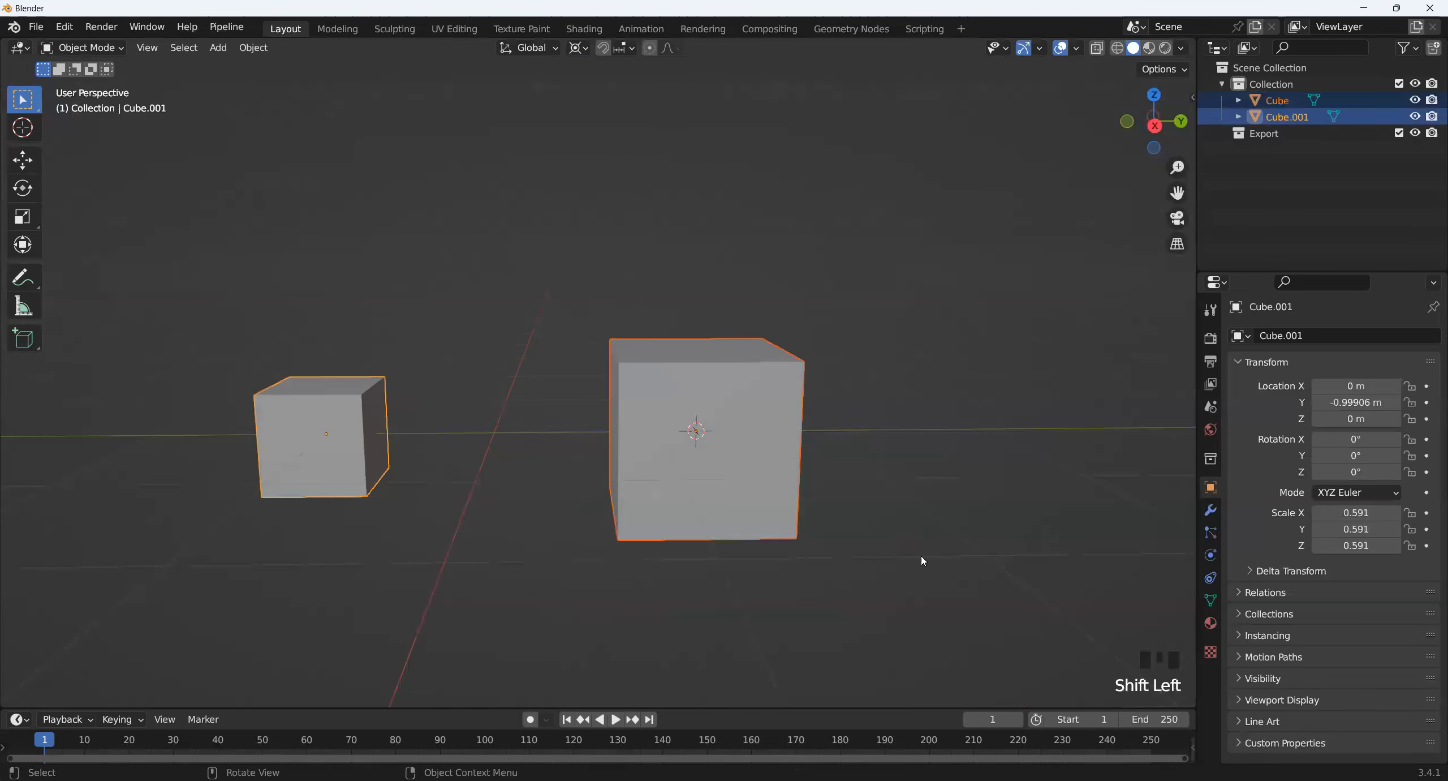
key(s)
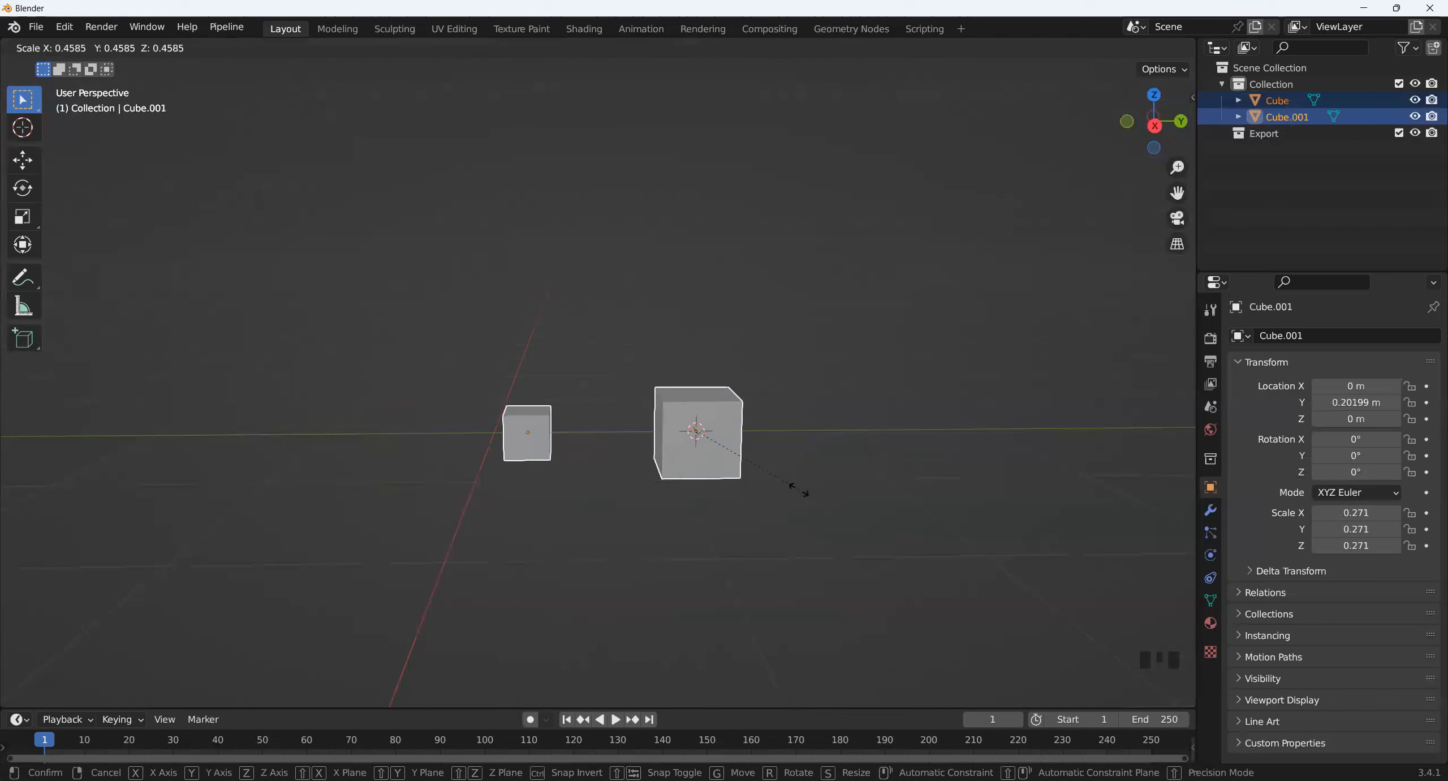
right_click(803, 501)
middle_drag(804, 504, 872, 556)
click(872, 557)
click(319, 447)
click(707, 475)
click(794, 551)
middle_drag(699, 449, 617, 430)
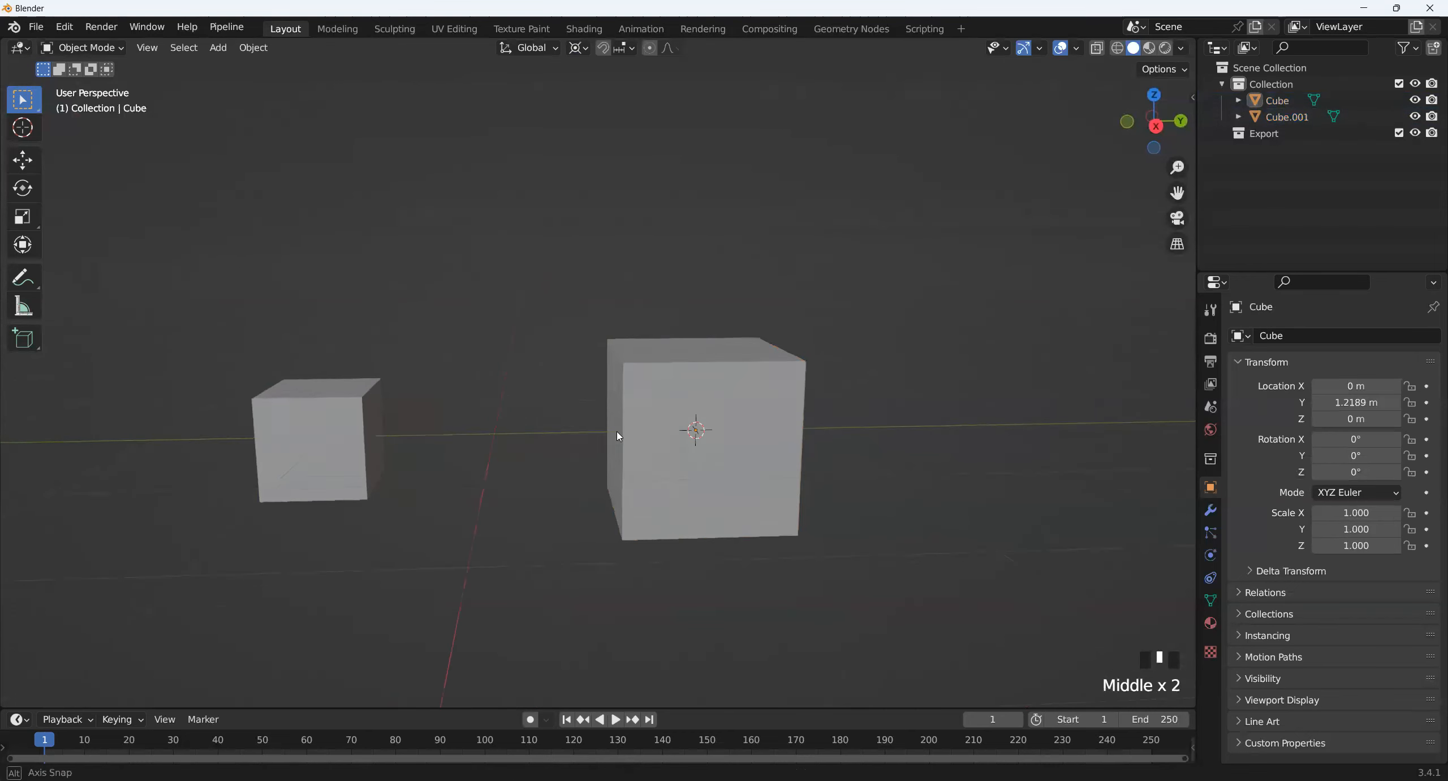
- Select the small cube and snap it to the 3D cursor at the large cube's center
click(310, 442)
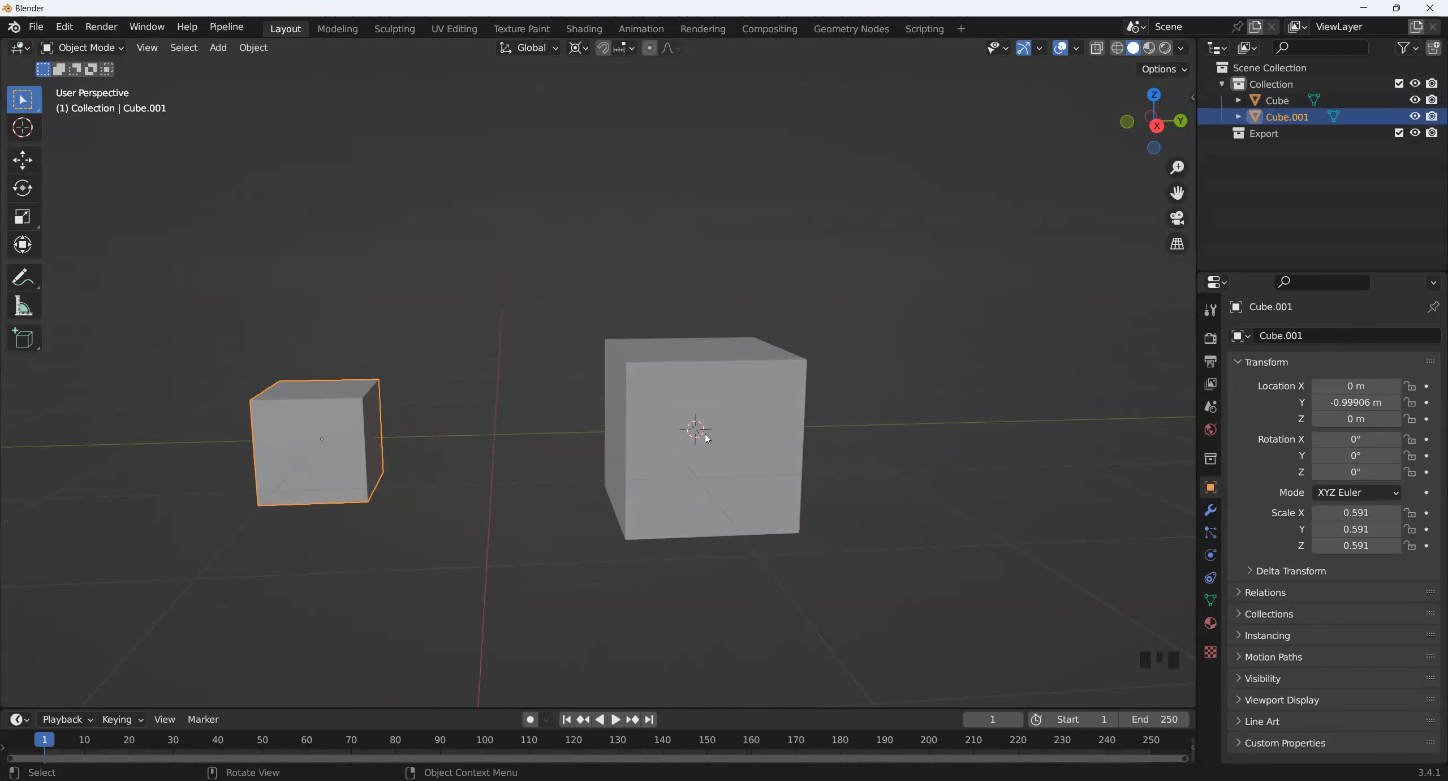
shift+middle_drag(461, 492, 494, 501)
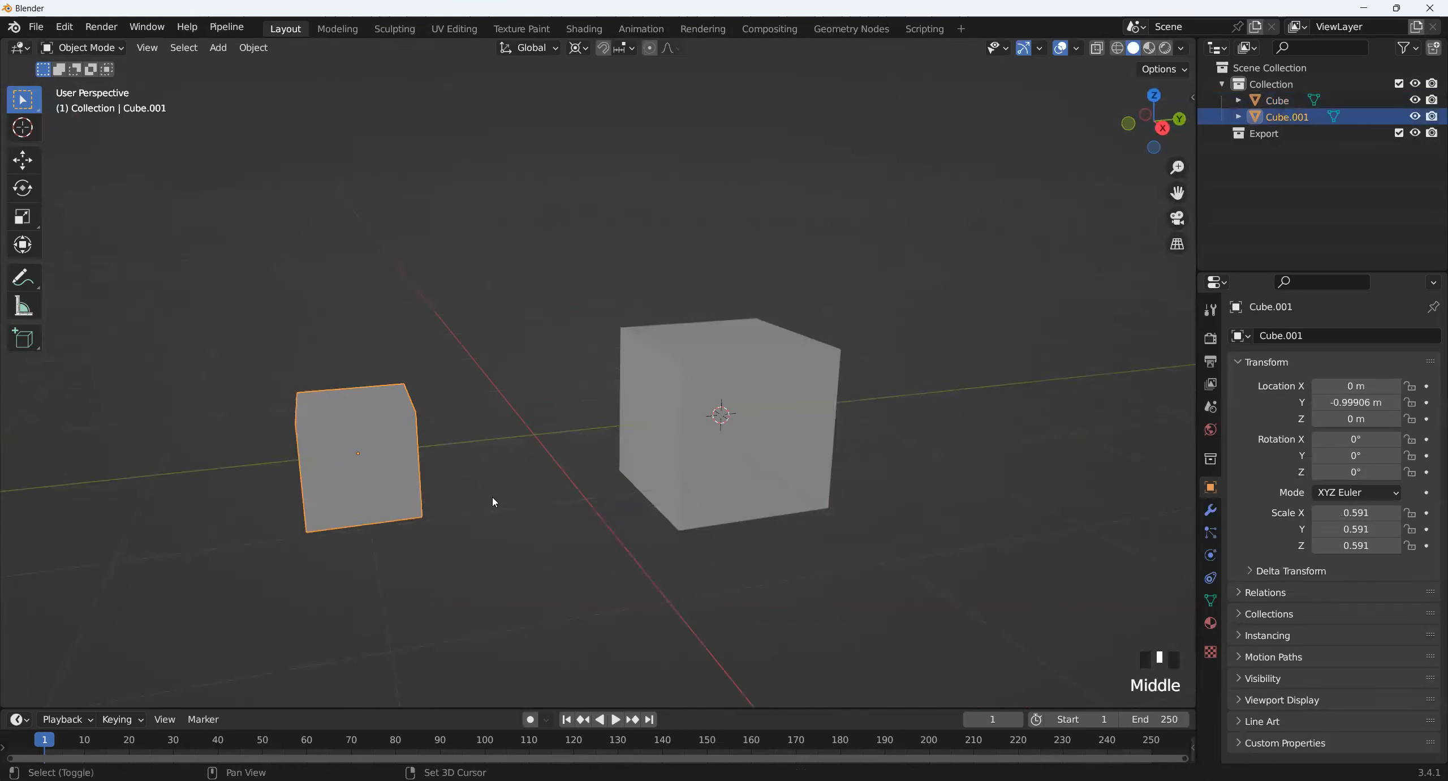
key(shift+s)
click(496, 406)
middle_drag(496, 406, 629, 521)
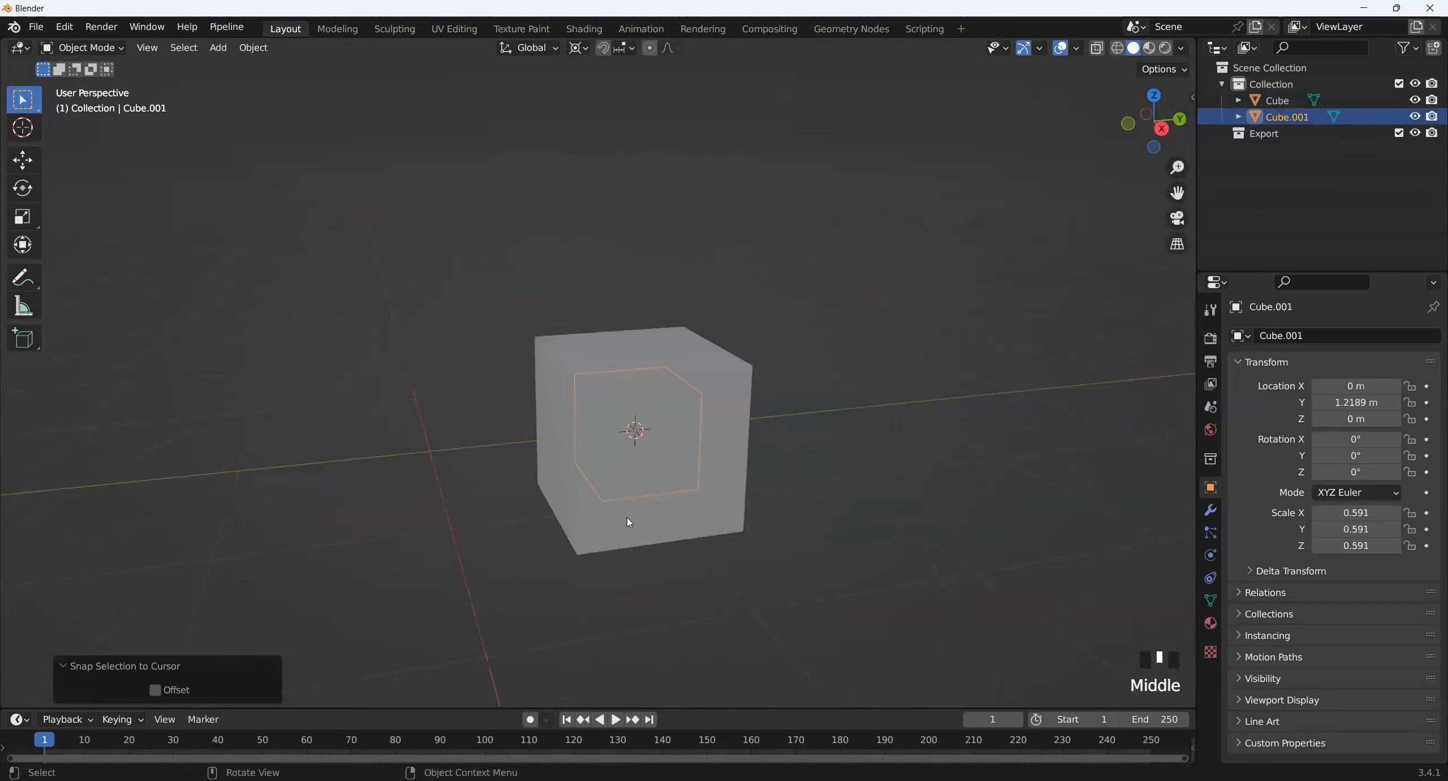
- Snap the 3D cursor back to the world origin
key(shift+s)
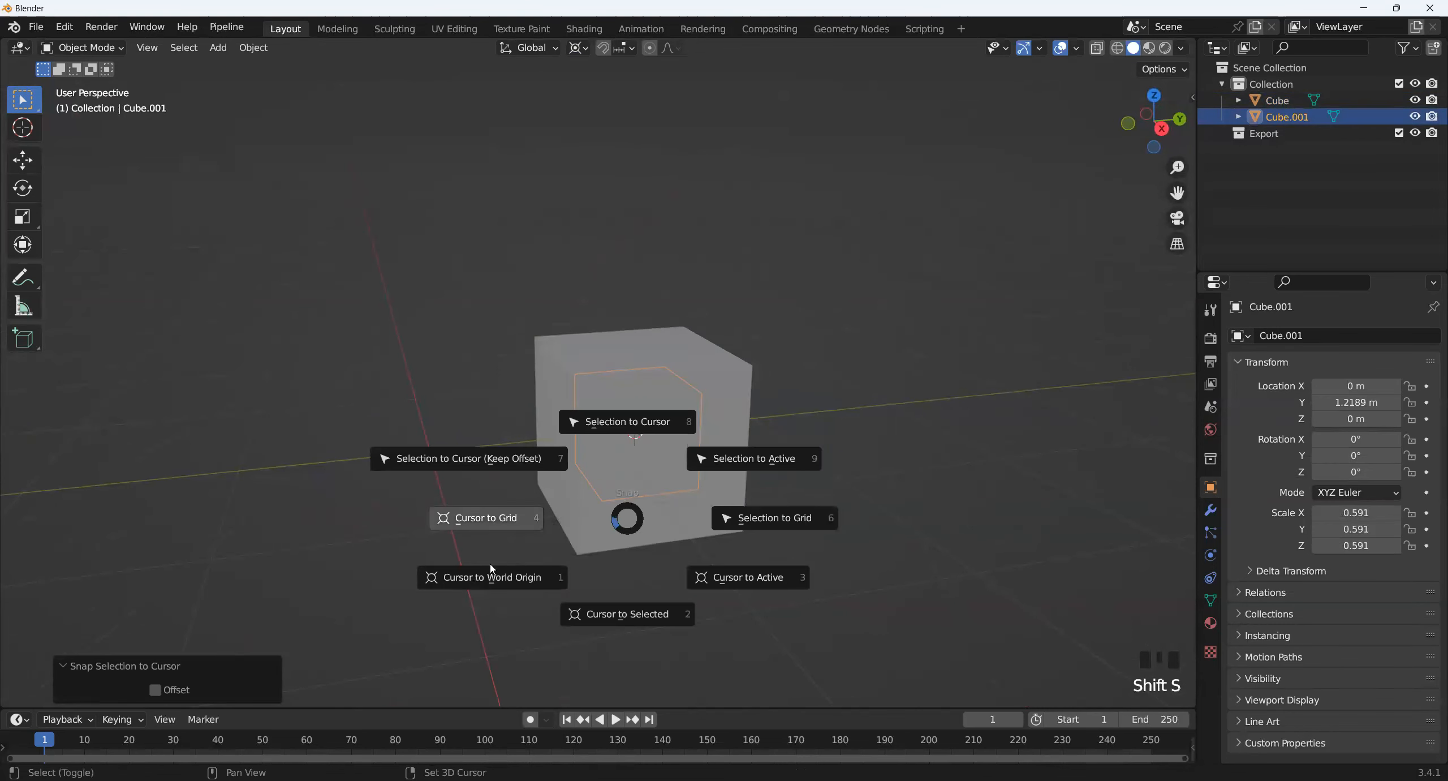
click(508, 590)
middle_drag(565, 584, 633, 577)
scroll(653, 463, up, 3)
shift+middle_drag(653, 464, 611, 512)
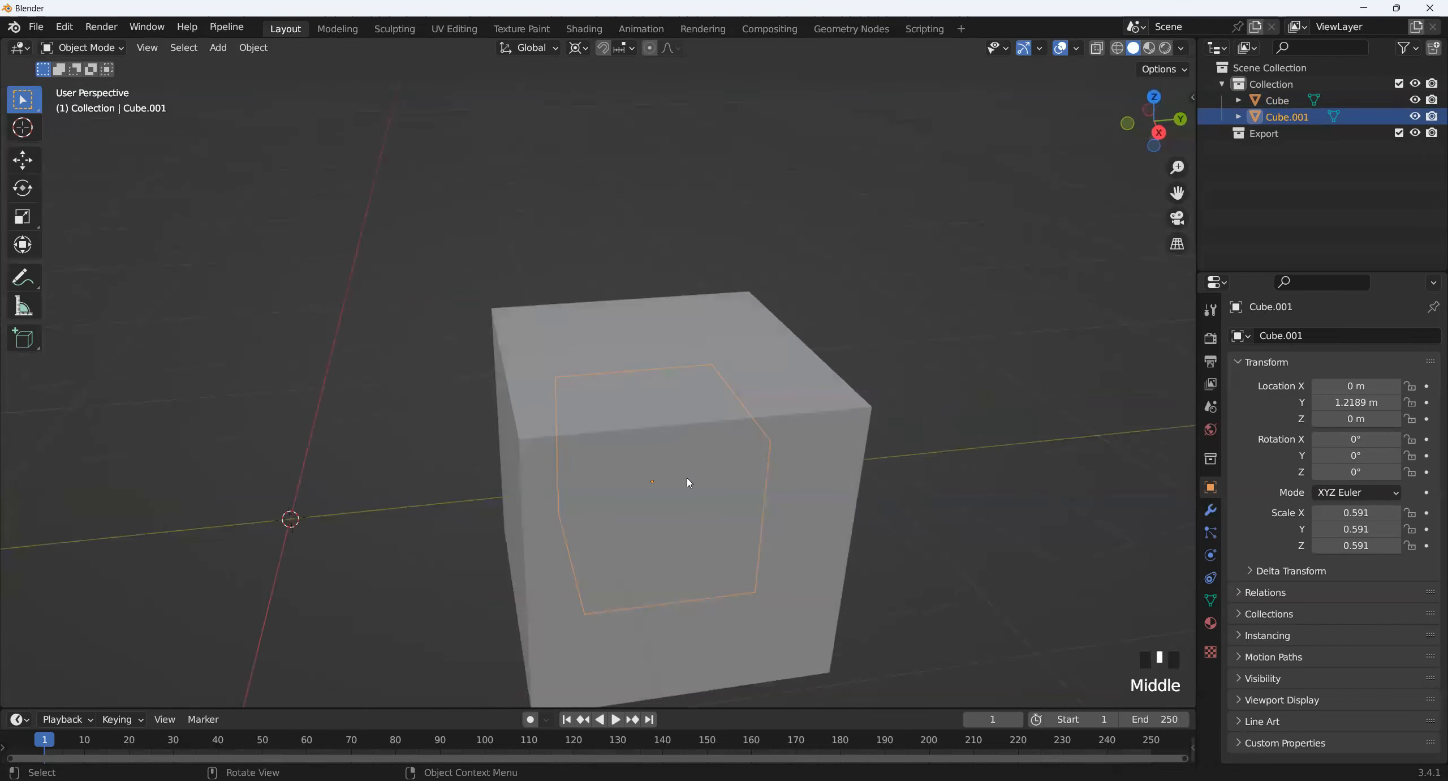
- Move the small cube out of the large one along the global Y axis, to a Y location of about 0.256 m
middle_drag(686, 477, 710, 457)
key(g)
key(y)
click(318, 526)
- Snap the 3D cursor to the large cube's top face in Edit Mode, and return to Object Mode
click(663, 405)
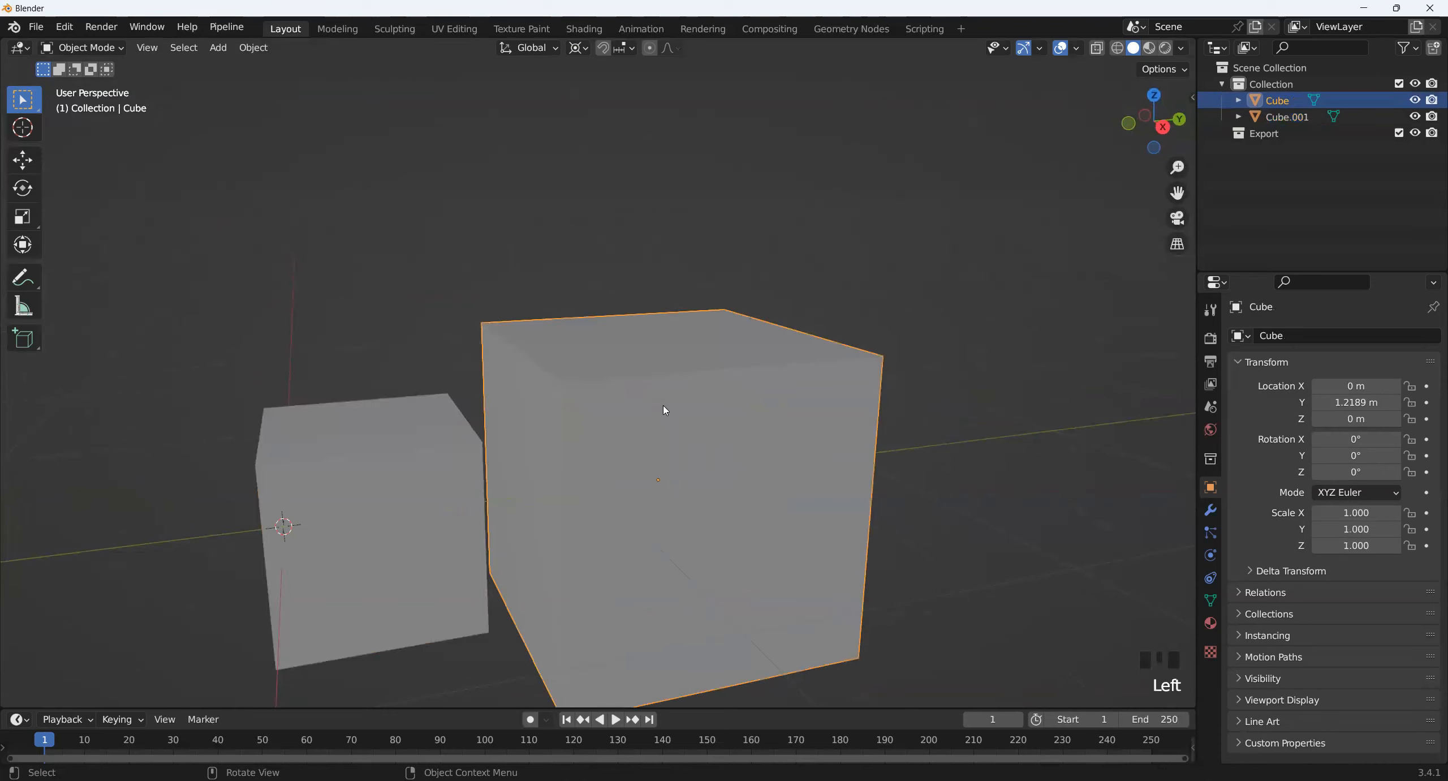
key(Tab)
key(Tab)
middle_drag(414, 547, 284, 542)
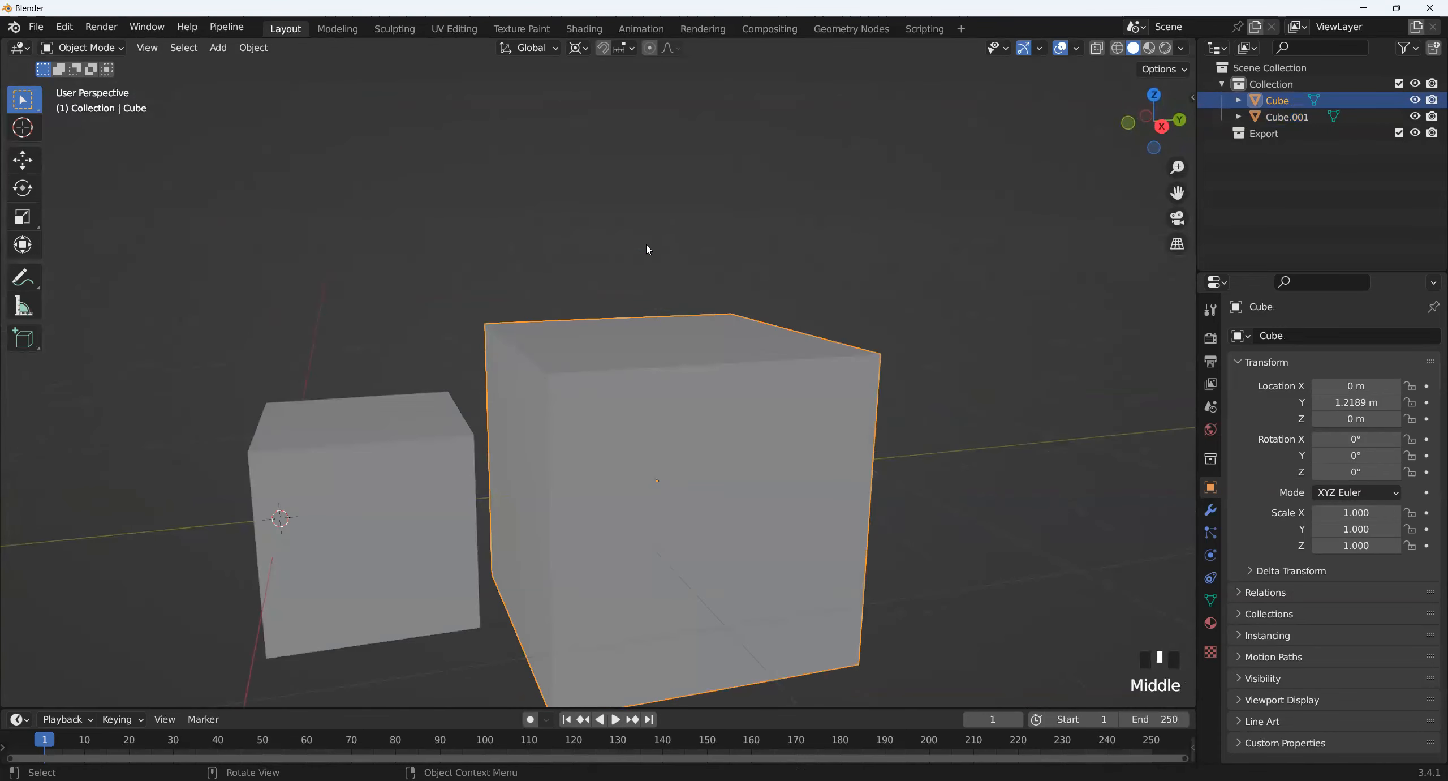
middle_drag(701, 344, 682, 375)
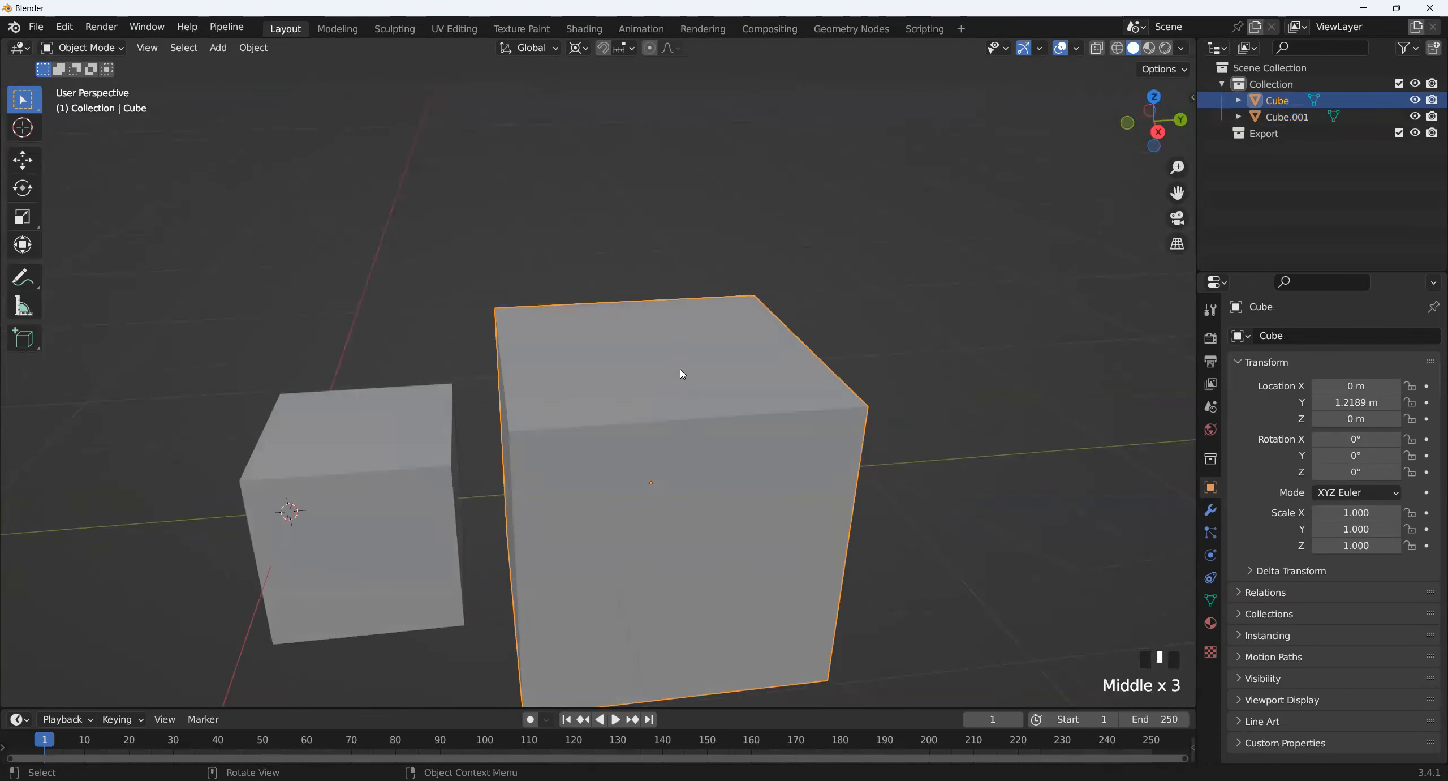
key(Tab)
click(638, 369)
middle_drag(837, 369, 868, 366)
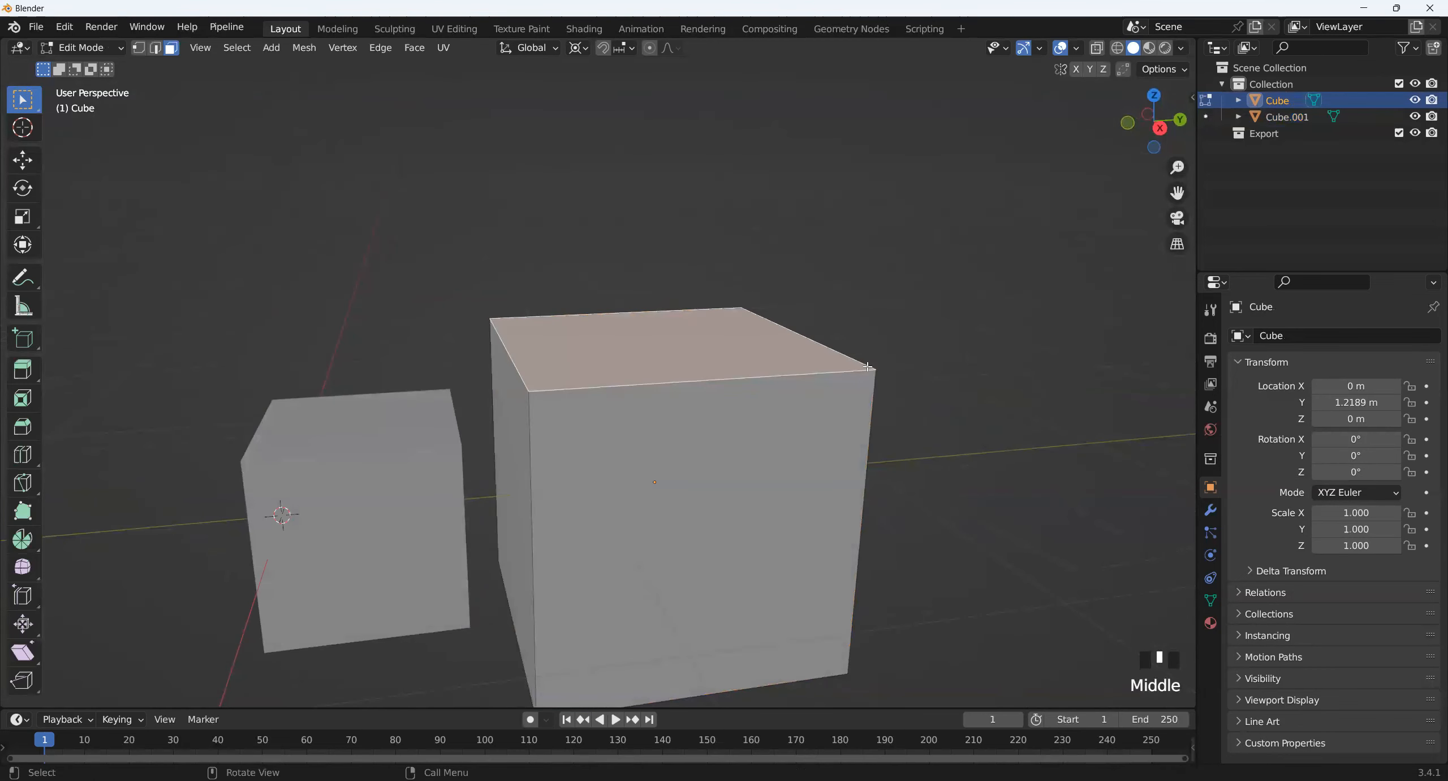
key(shift+s)
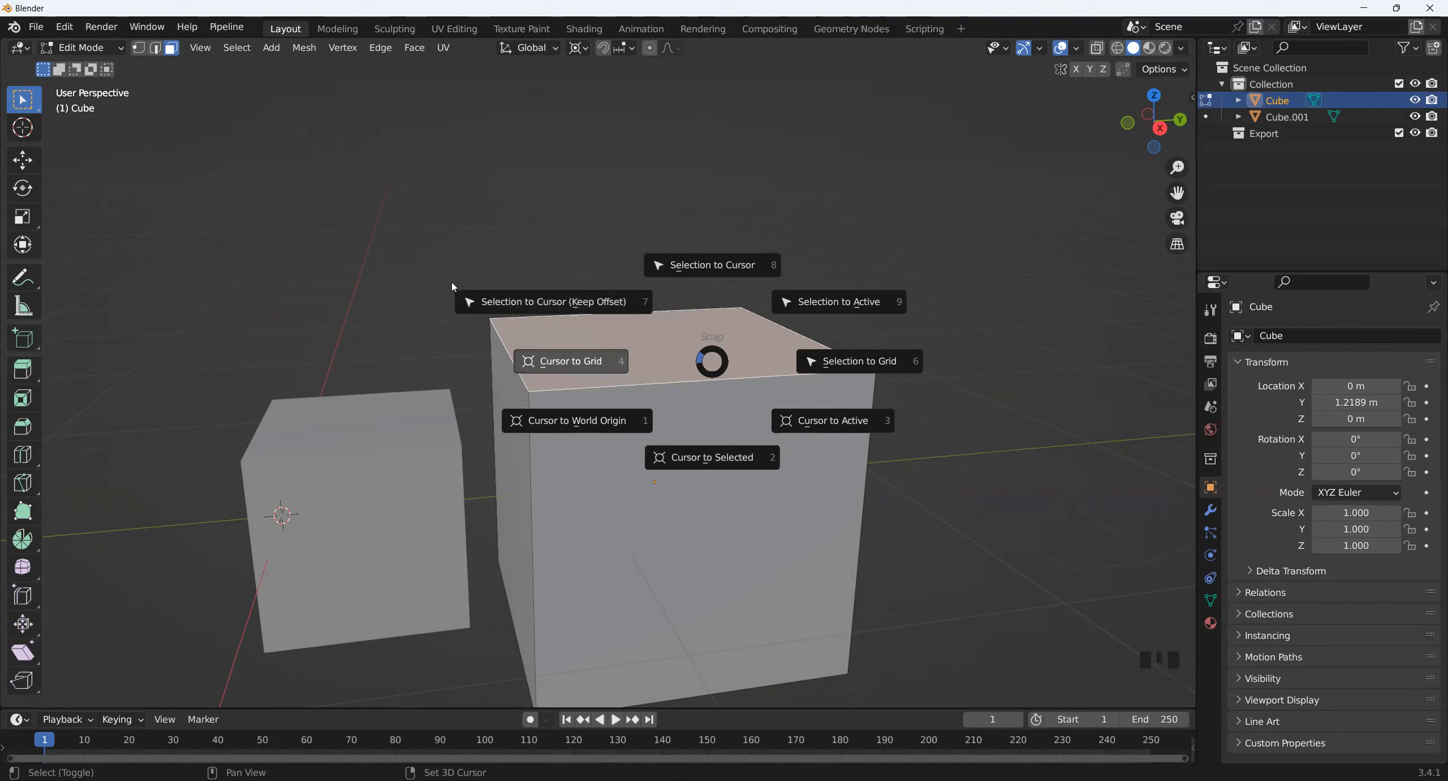
click(716, 465)
key(Tab)
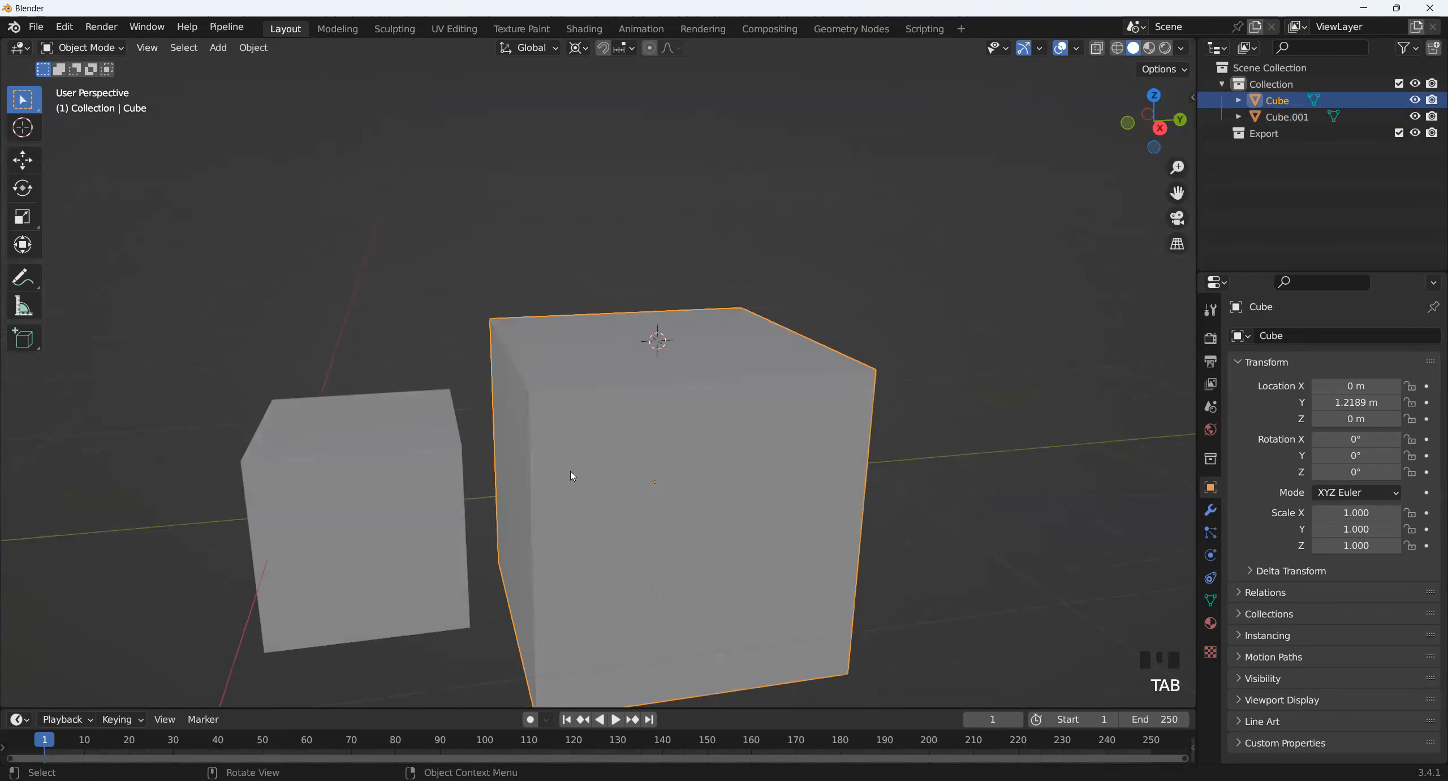
- Select the small cube and snap it to the 3D cursor on the large cube's top face
scroll(426, 394, down, 1)
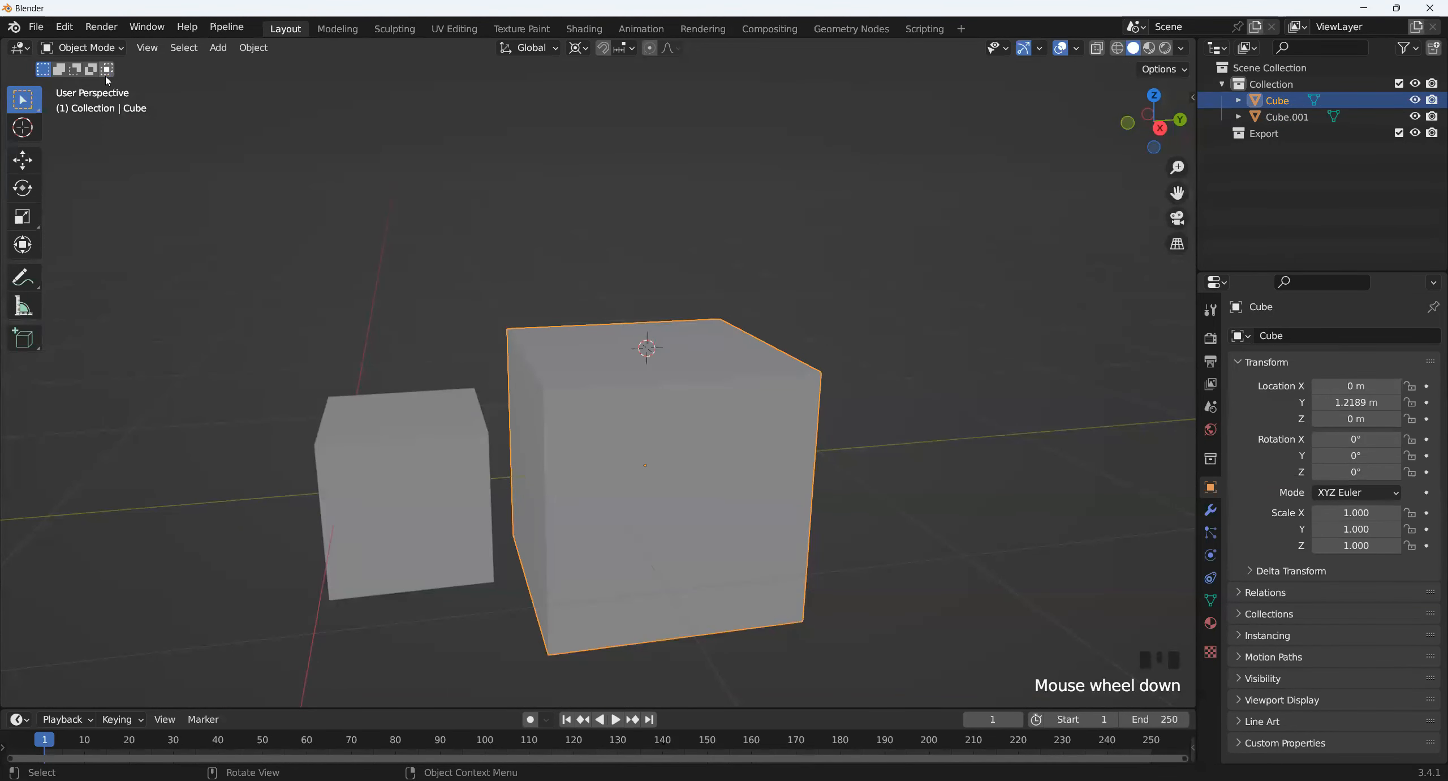
click(414, 480)
middle_drag(407, 517, 414, 500)
key(shift+s)
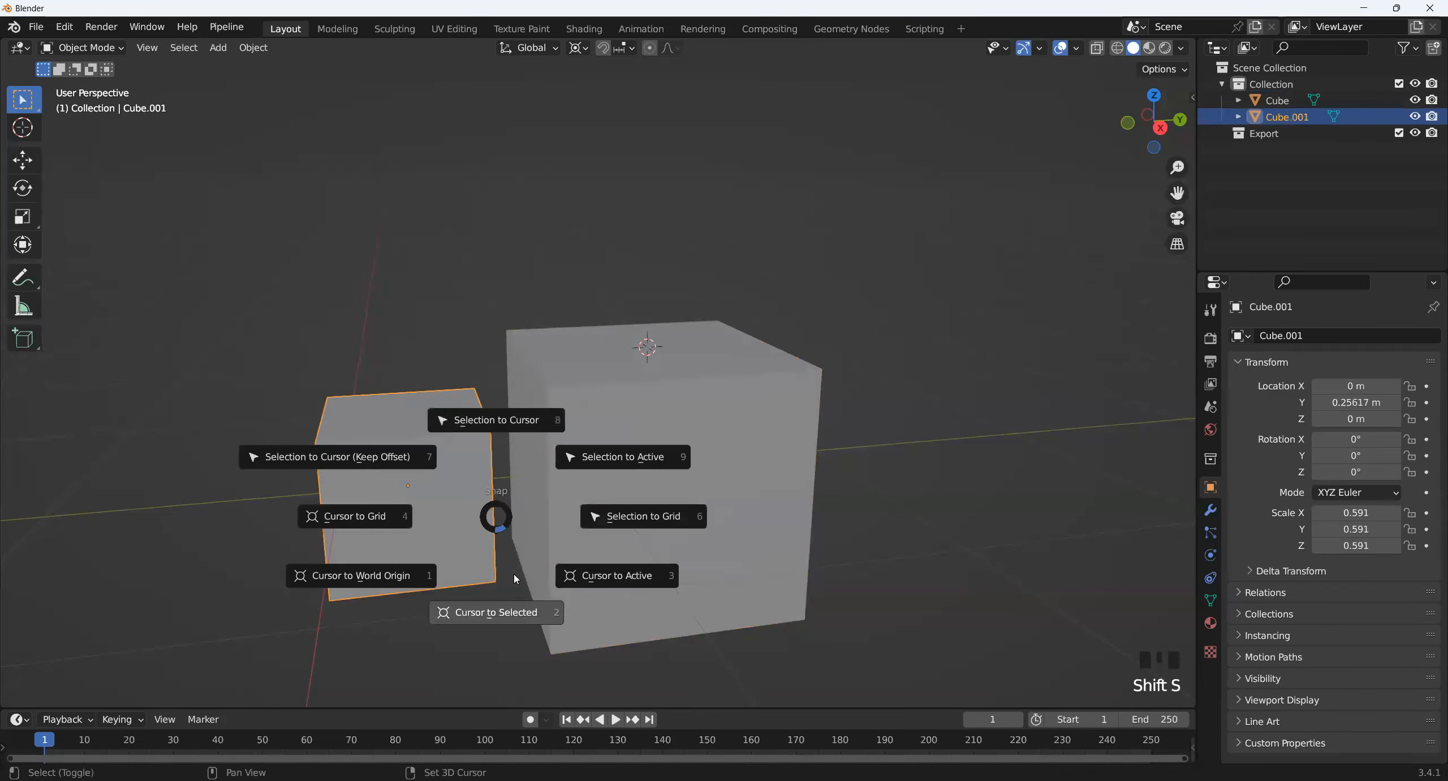
click(496, 419)
middle_drag(784, 417, 744, 269)
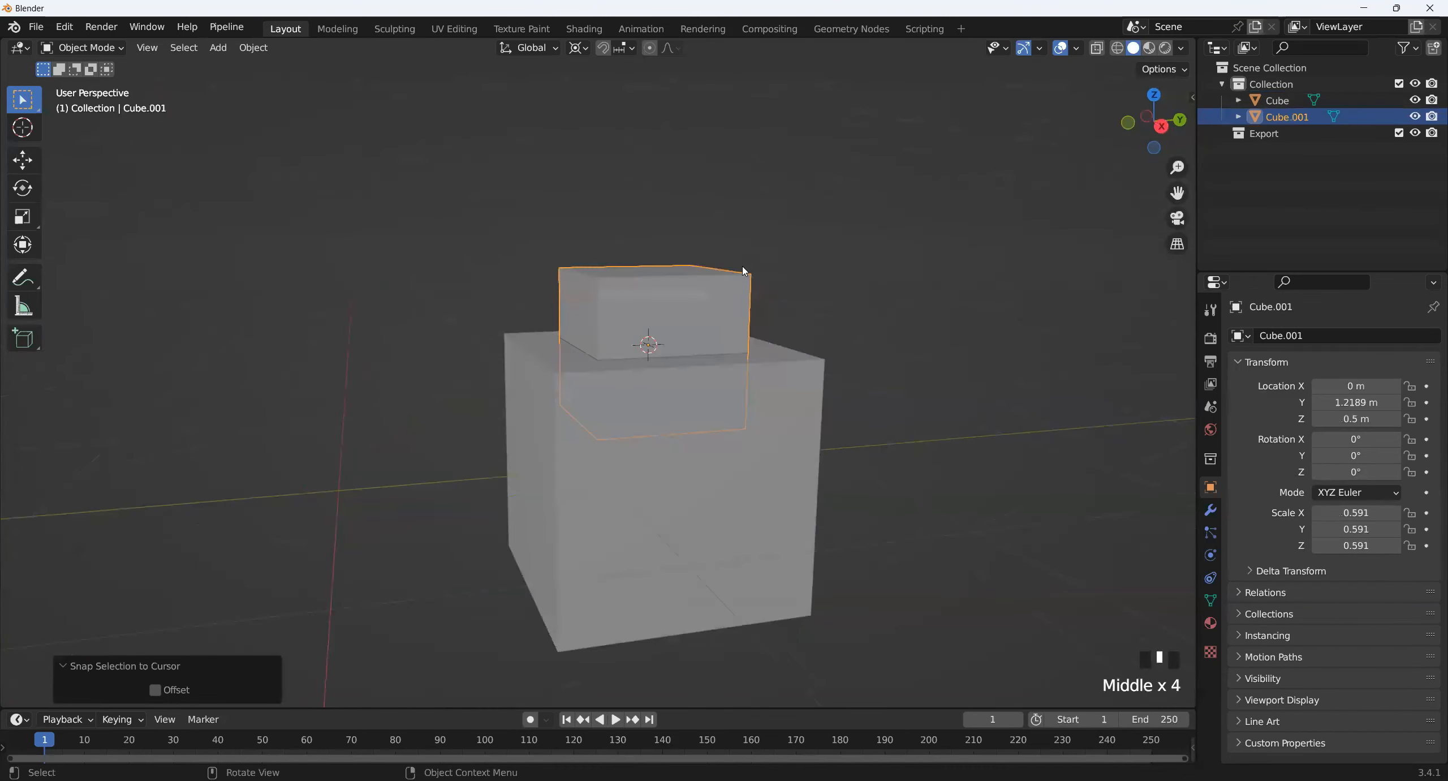
middle_drag(731, 369, 669, 334)
middle_drag(768, 405, 669, 458)
middle_drag(655, 420, 527, 475)
scroll(545, 472, up, 2)
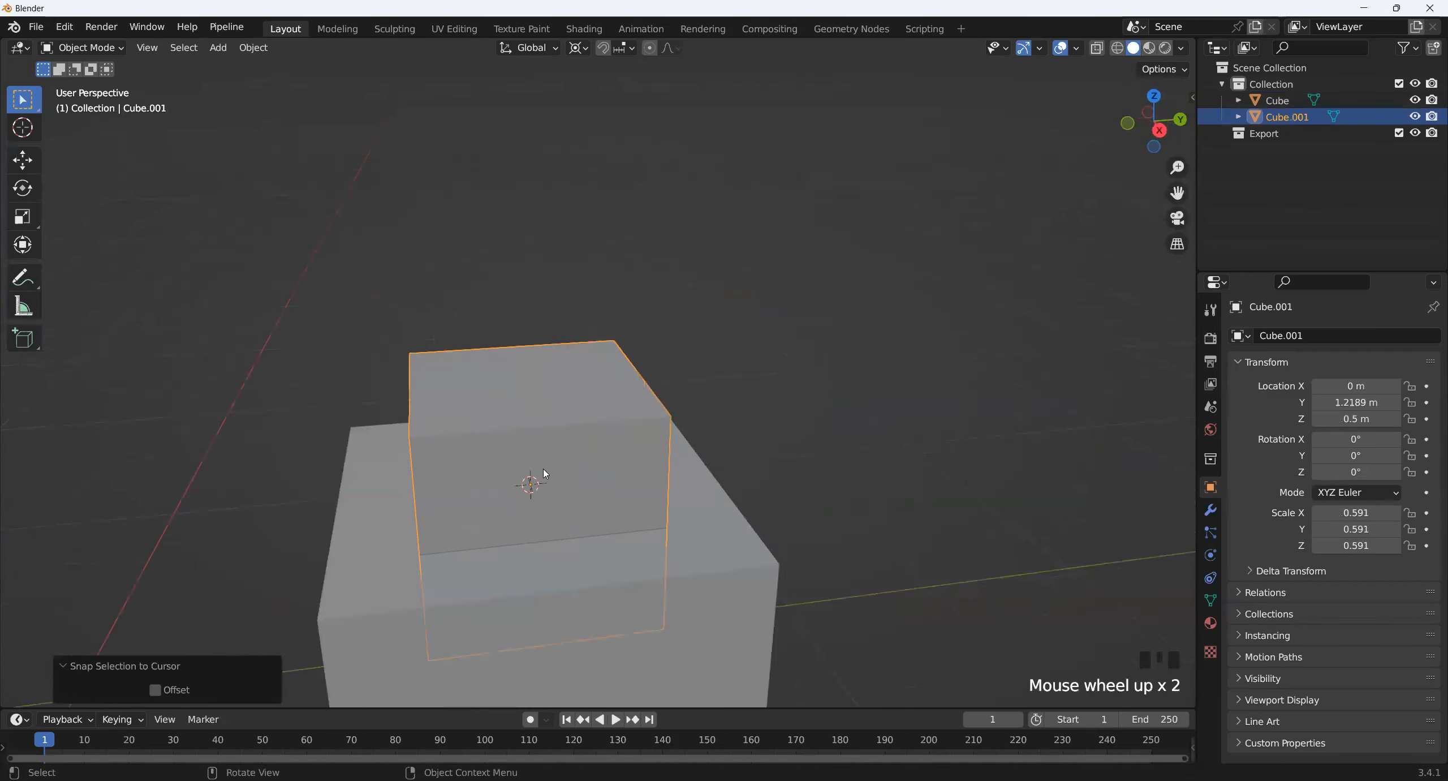
- Raise the small cube about 0.464 m along the Z axis, clear of the large cube's top face
key(g)
key(z)
click(573, 353)
mouse_move(573, 353)
middle_down()
mouse_move(572, 299)
mouse_move(584, 336)
middle_up()
right_click(512, 444)
middle_drag(668, 354, 577, 515)
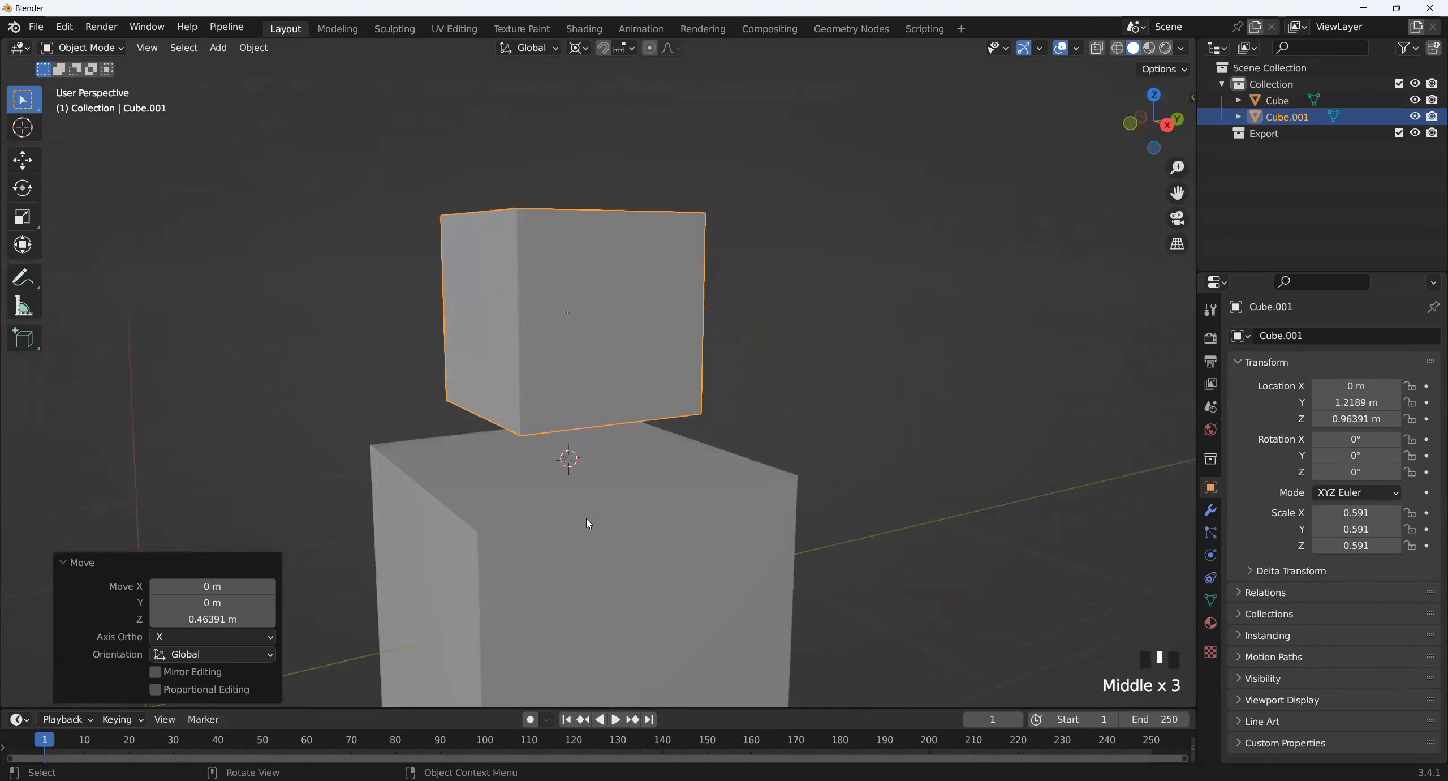
- Turn on snapping and set the snap target to Face Project
click(604, 50)
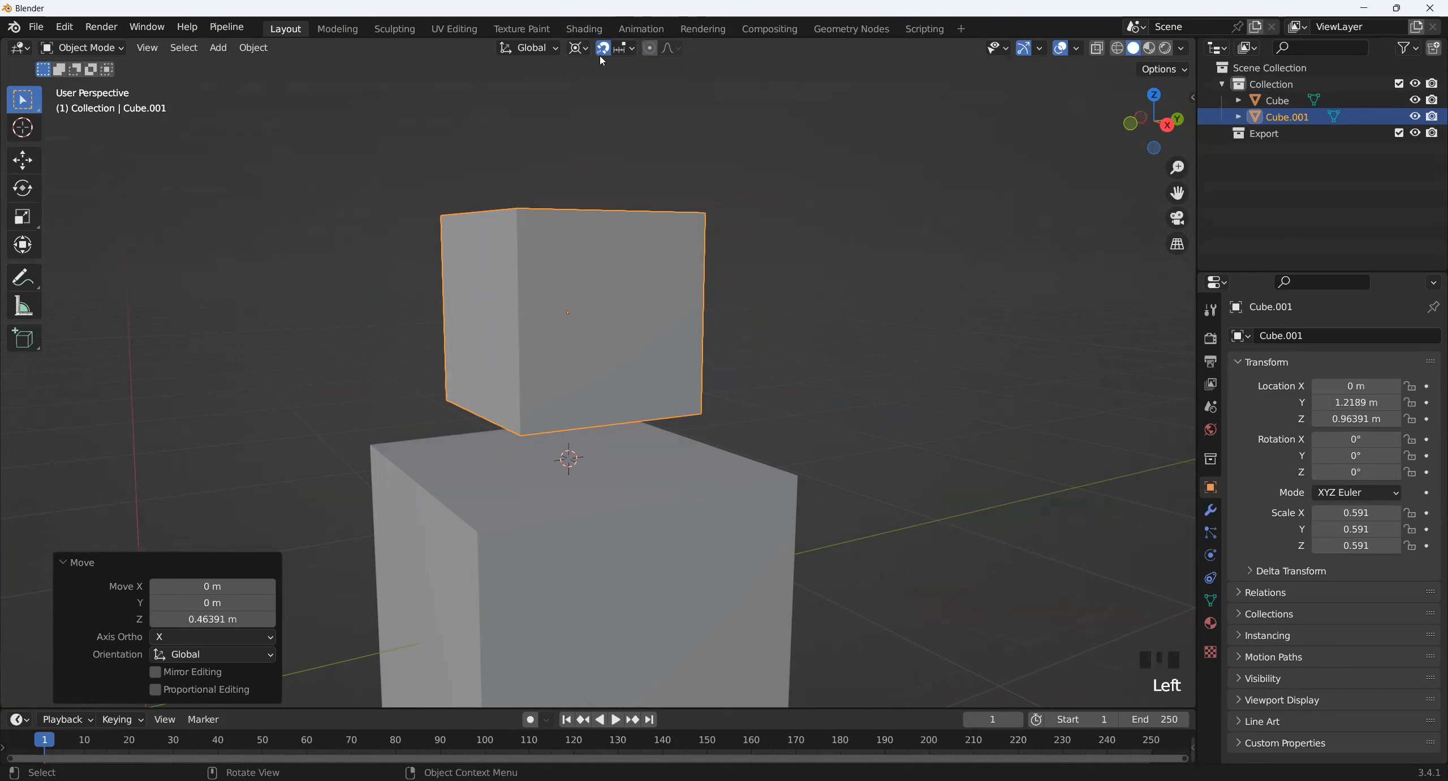
click(620, 52)
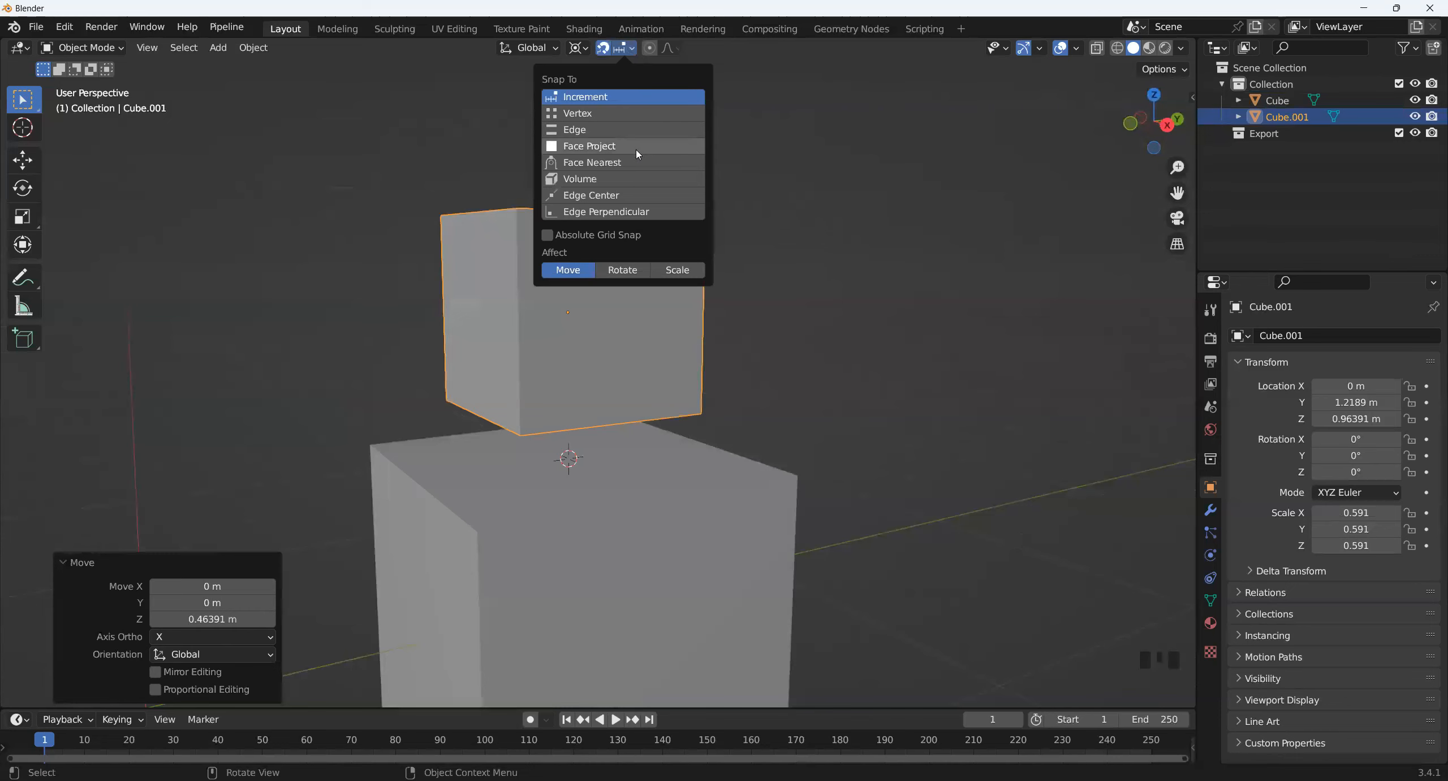
click(594, 144)
- Lower the small cube along Z until it snaps onto the large cube's top face, and inspect the contact in the right orthographic view
middle_drag(735, 317, 607, 395)
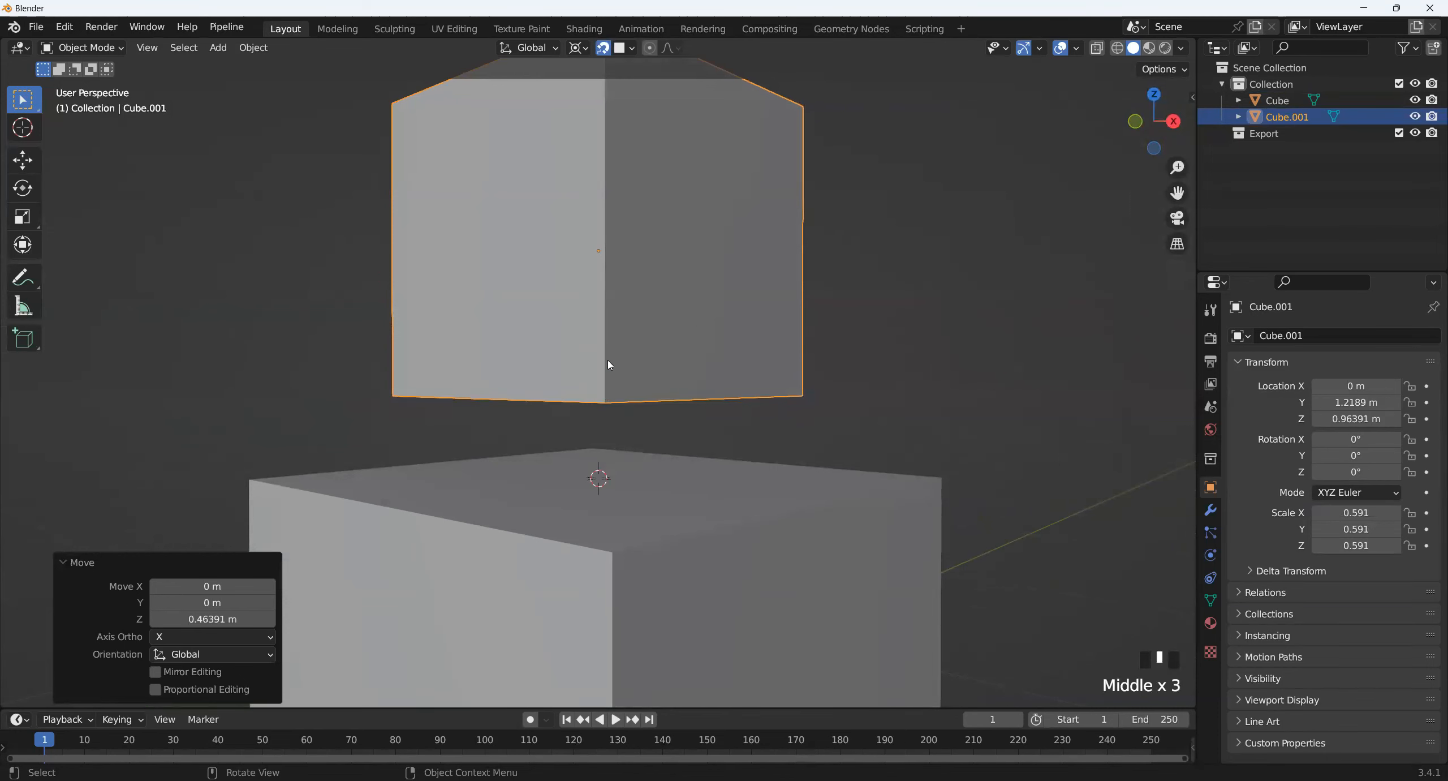
key(g)
key(z)
click(702, 505)
middle_drag(702, 505, 677, 551)
middle_drag(786, 520, 726, 468)
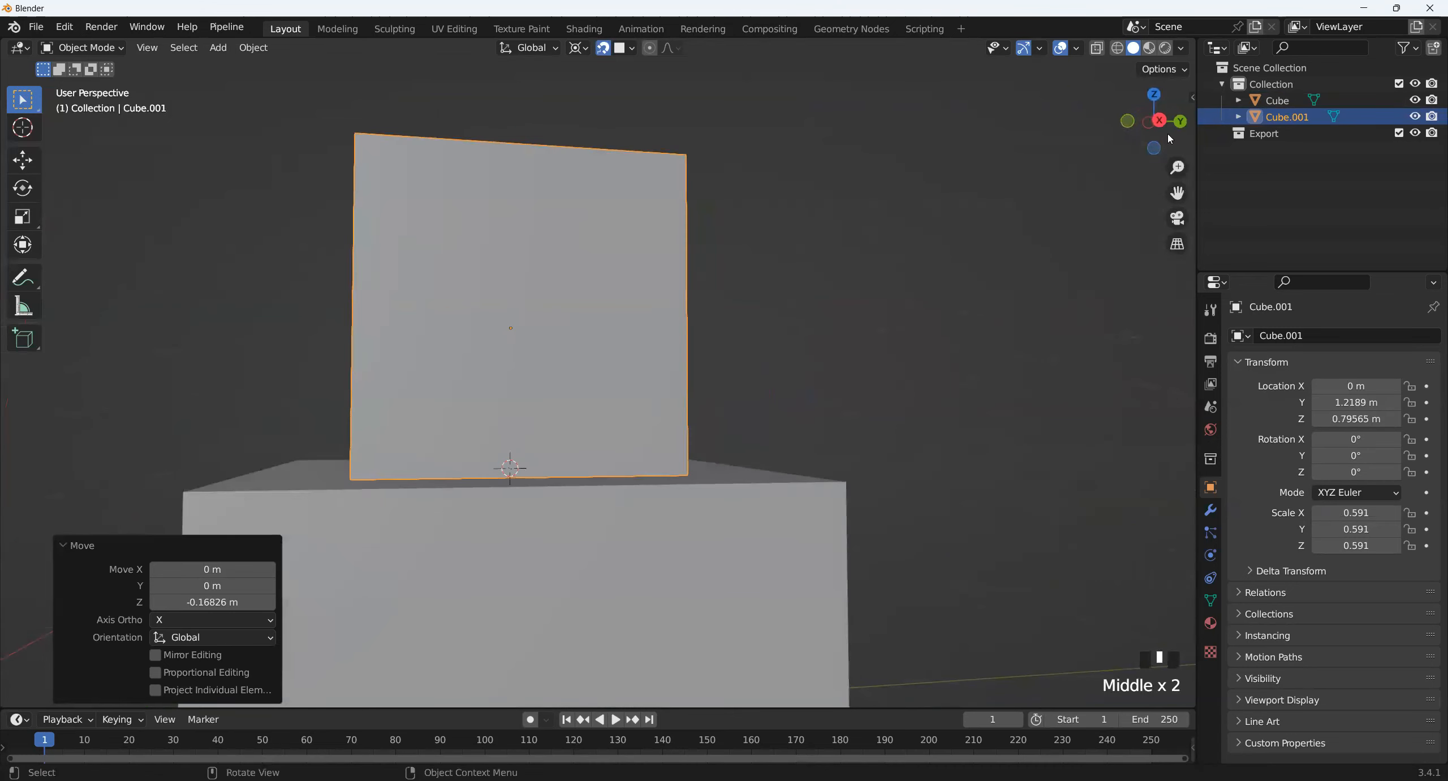
click(1160, 120)
shift+middle_drag(529, 433, 569, 283)
click(420, 304)
scroll(566, 285, down, 2)
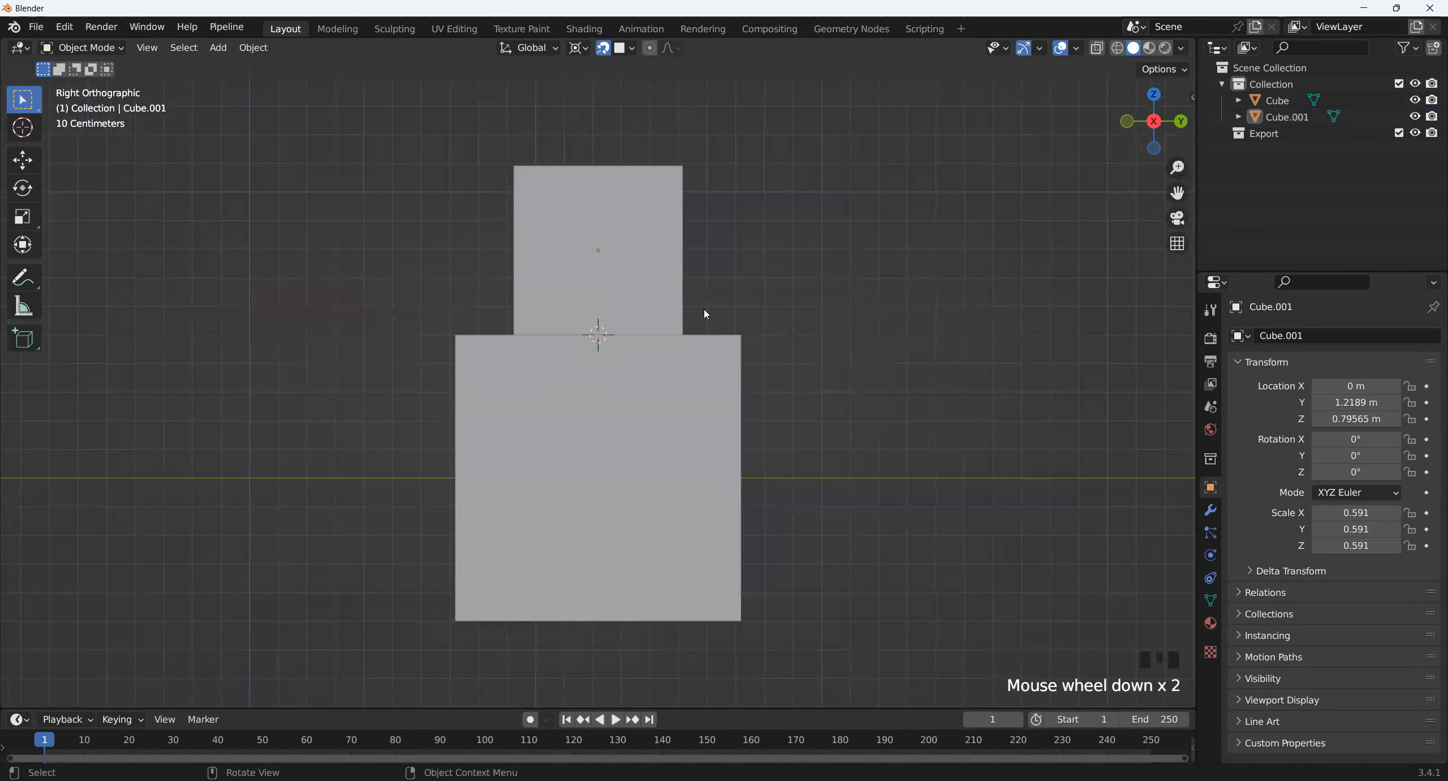
shift+middle_drag(637, 340, 619, 145)
scroll(619, 145, down, 1)
- Select the small cube and raise it about 0.278 m along the Z axis
click(611, 362)
key(g)
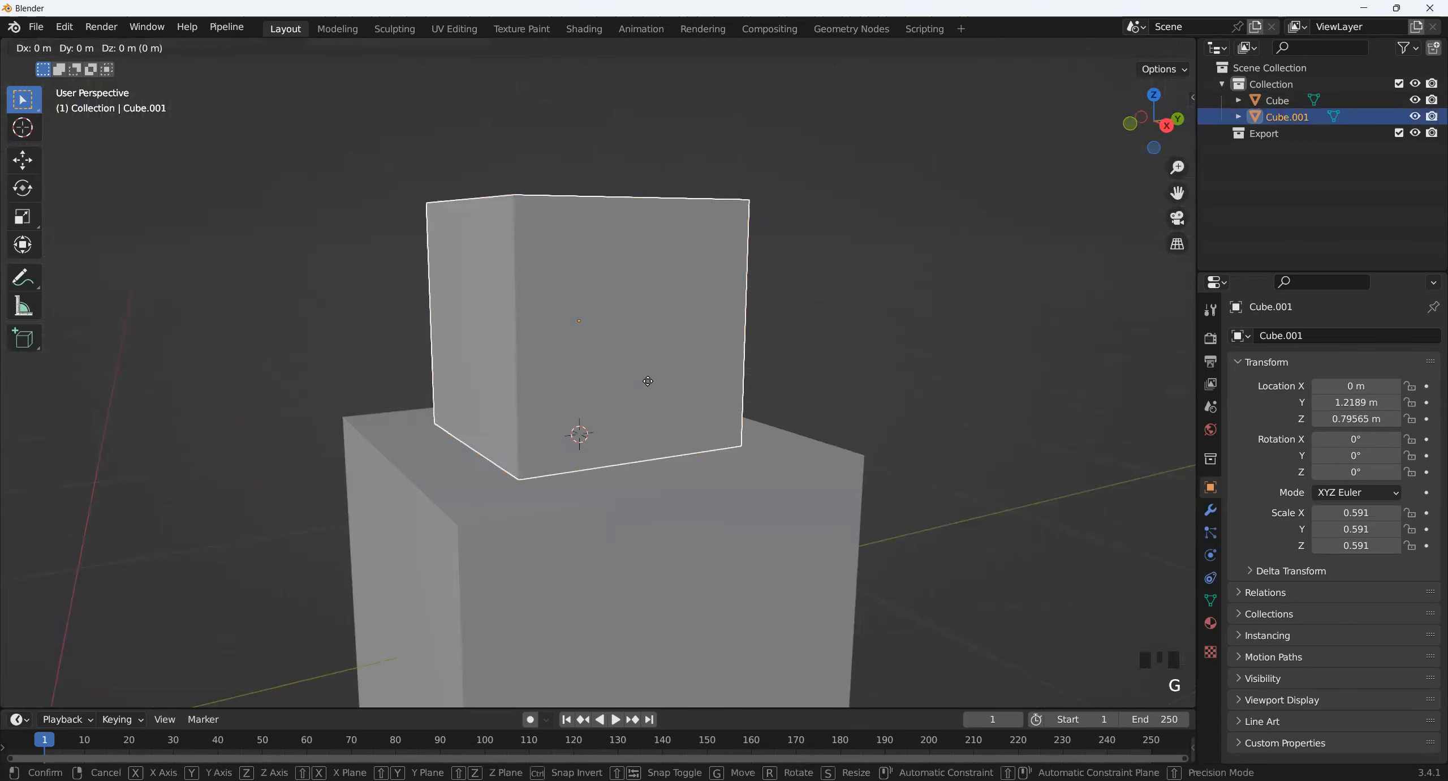
click(660, 243)
- Switch the snap target to Vertex and lower the small cube about 0.278 m along Z onto the large cube's top
click(611, 52)
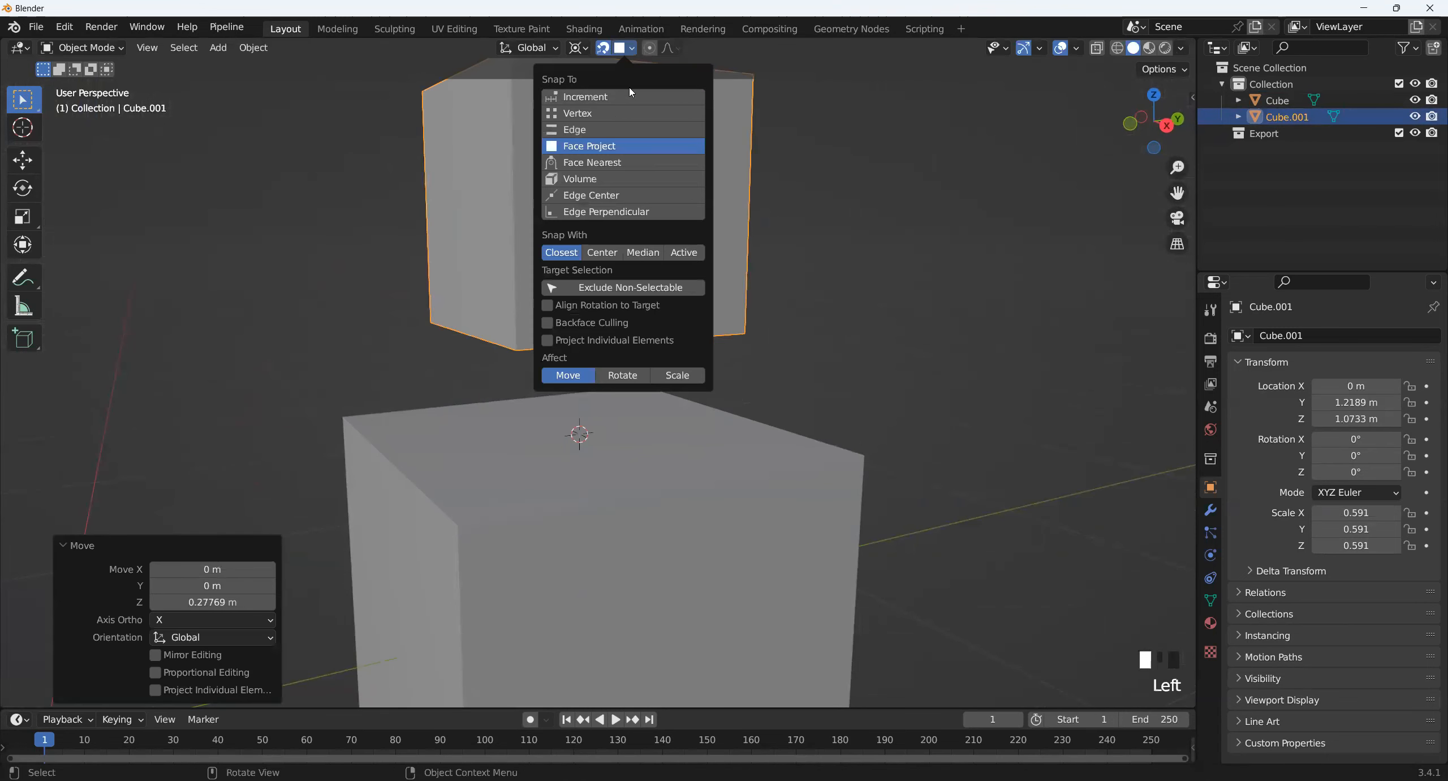
click(606, 121)
middle_drag(596, 108, 614, 333)
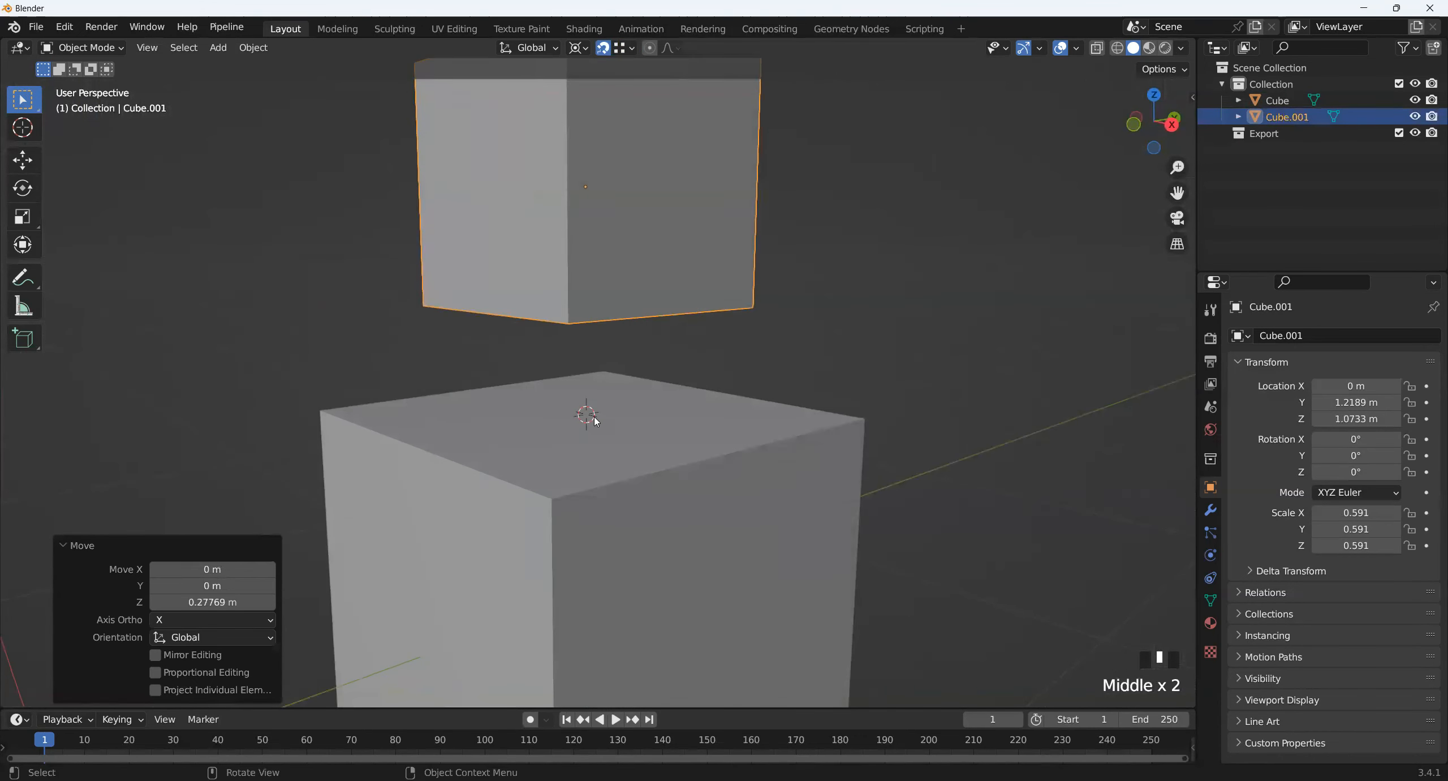
key(g)
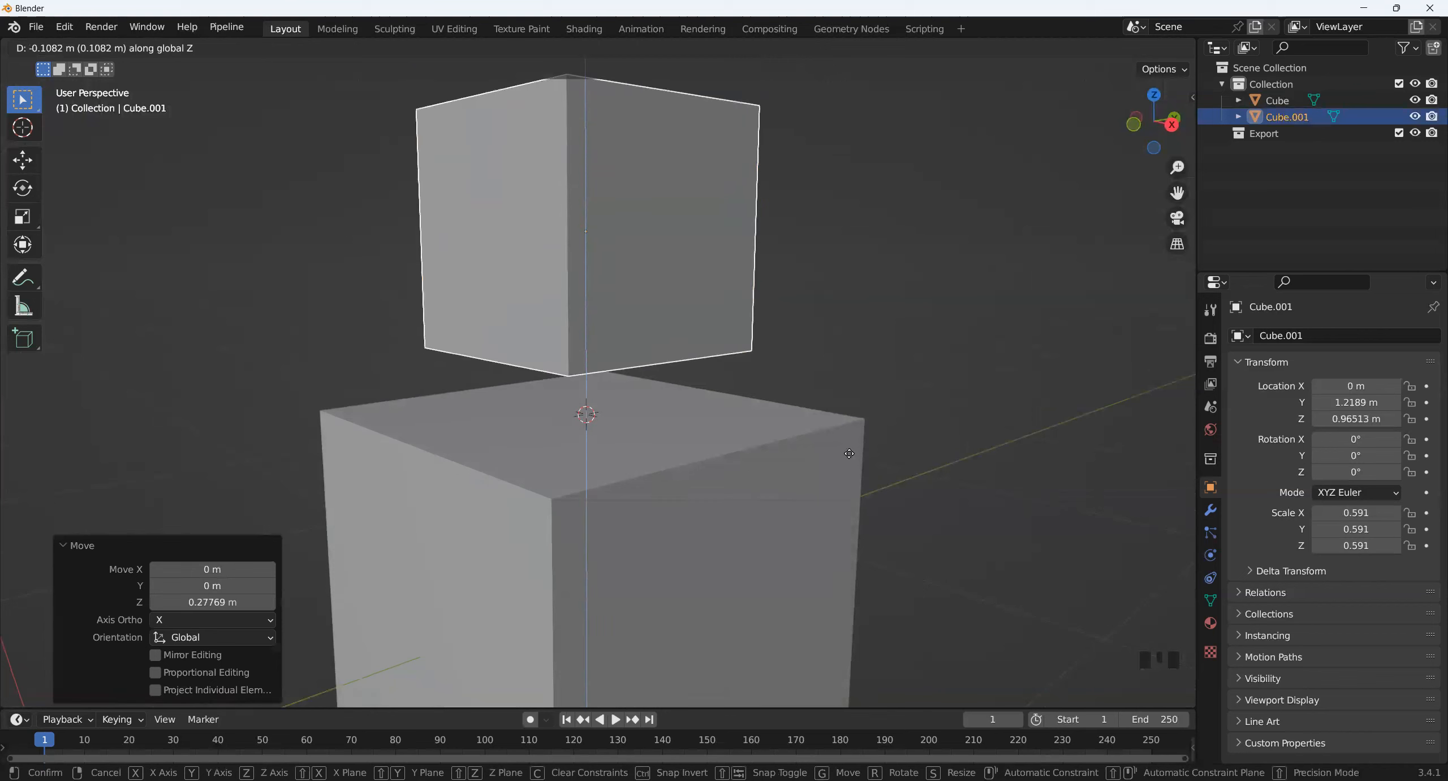
click(869, 418)
middle_drag(707, 404, 440, 407)
middle_drag(630, 485, 580, 416)
scroll(576, 442, up, 2)
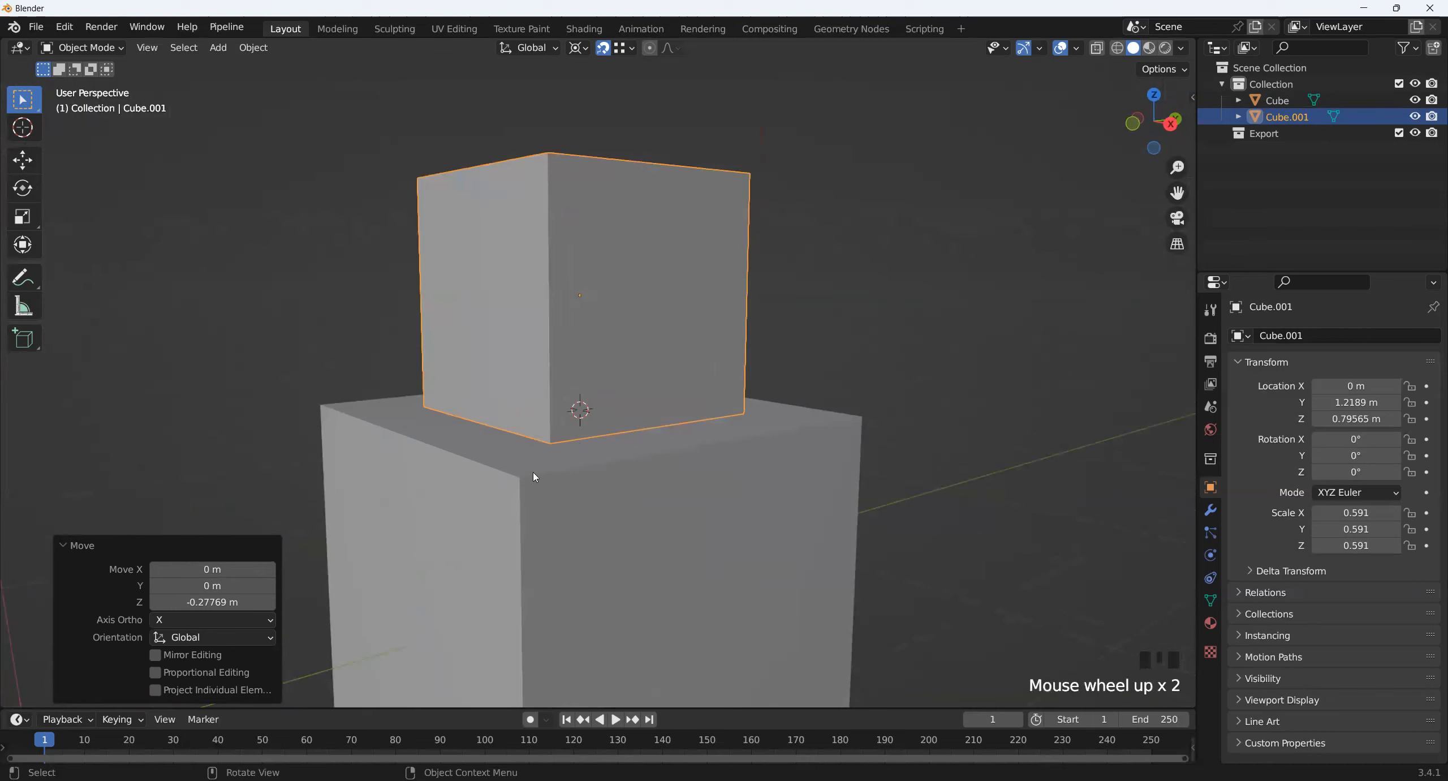
scroll(535, 487, down, 3)
middle_drag(535, 492, 620, 359)
scroll(475, 443, up, 2)
middle_drag(476, 443, 486, 449)
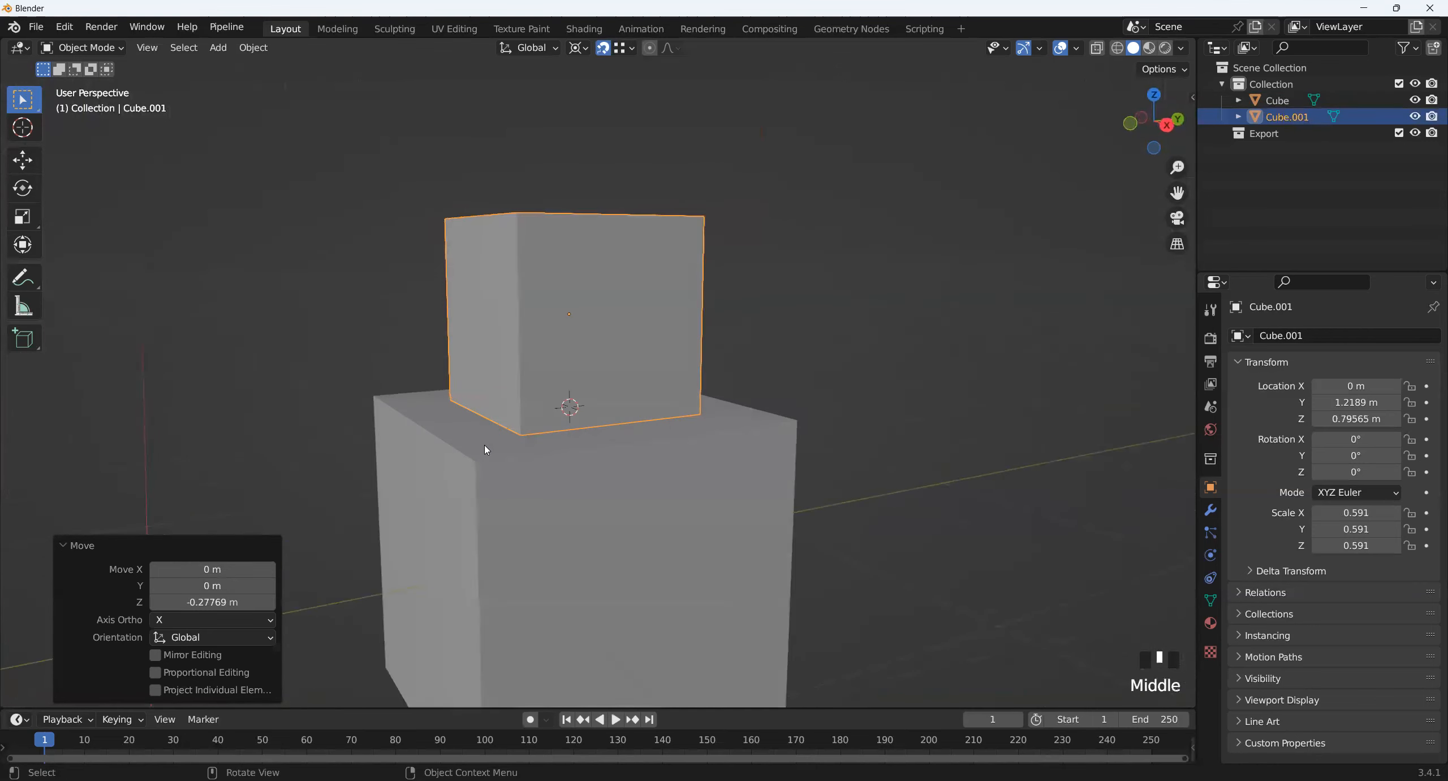
middle_drag(513, 494, 560, 463)
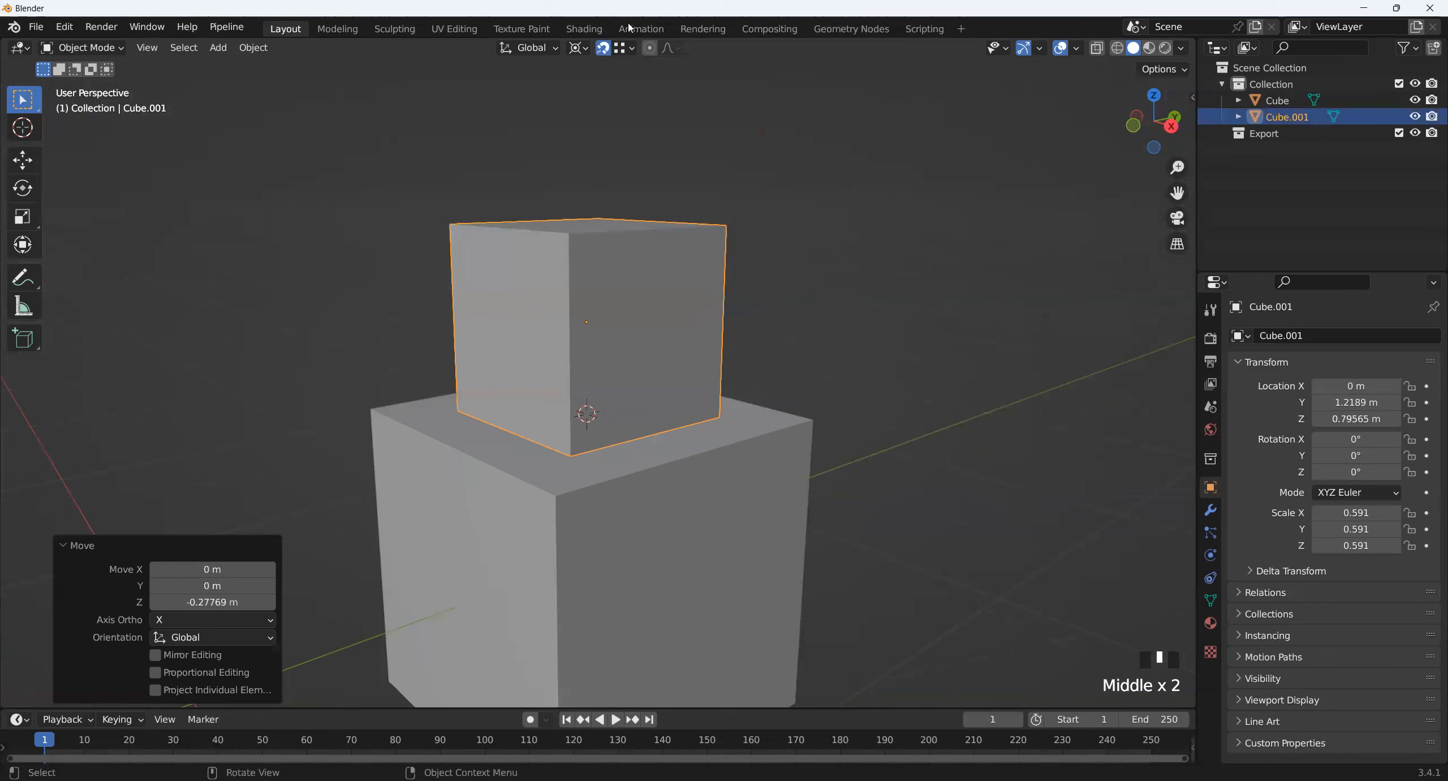
middle_drag(624, 309, 637, 302)
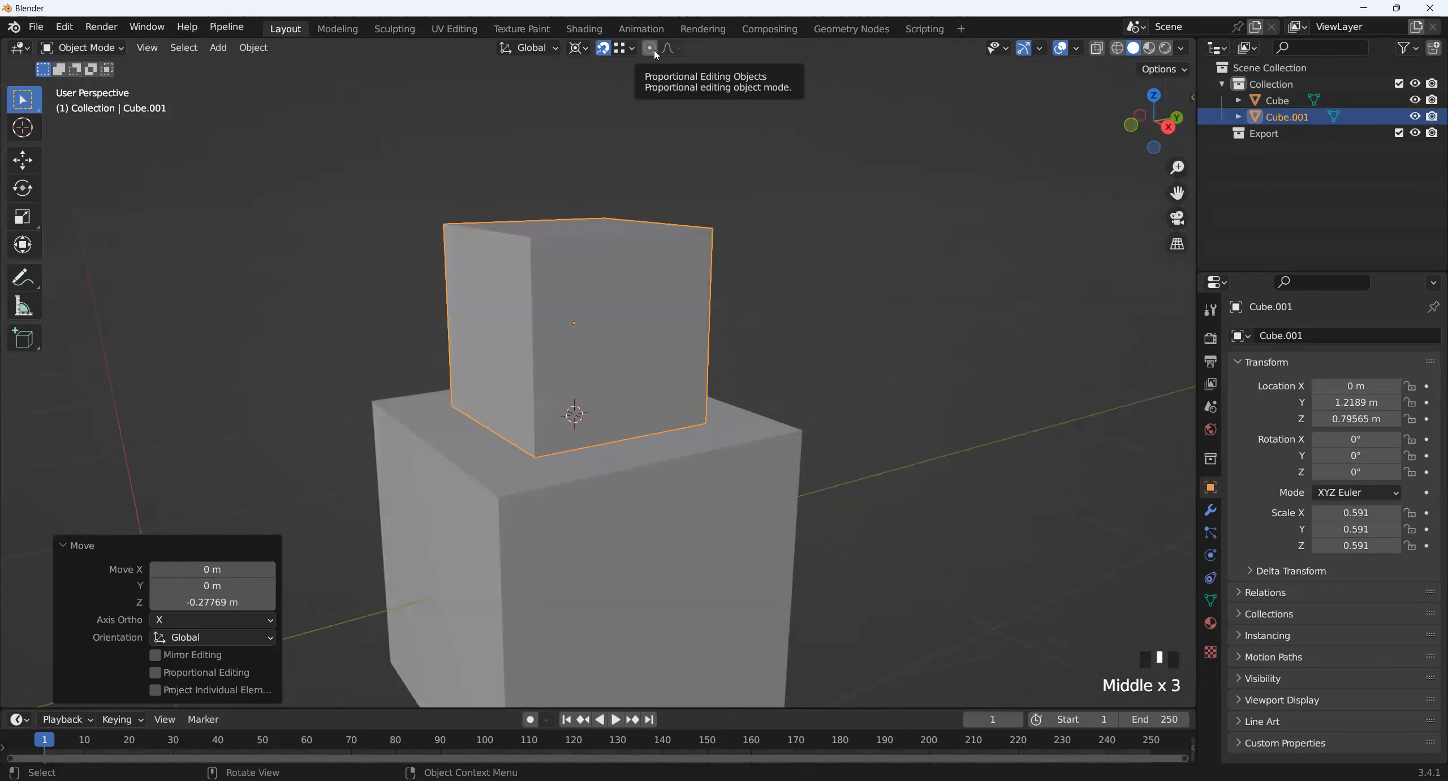
- Select the small cube on top of the large one and delete it
shift+middle_drag(609, 455, 685, 320)
click(657, 269)
middle_drag(714, 393, 692, 446)
key(Delete)
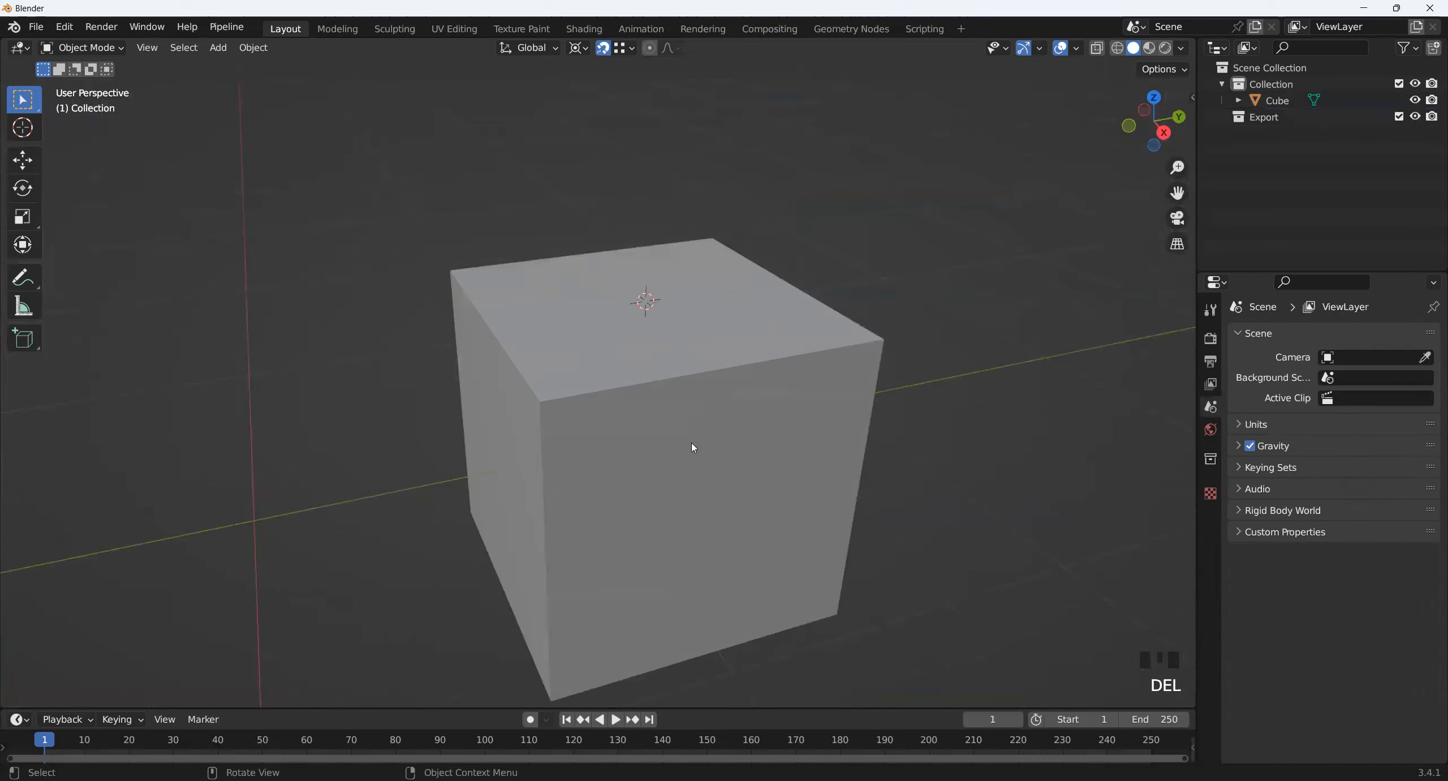
- Select the remaining cube and enter Edit Mode with vertex selection
middle_drag(717, 268, 682, 254)
scroll(647, 355, down, 1)
shift+middle_drag(698, 355, 611, 373)
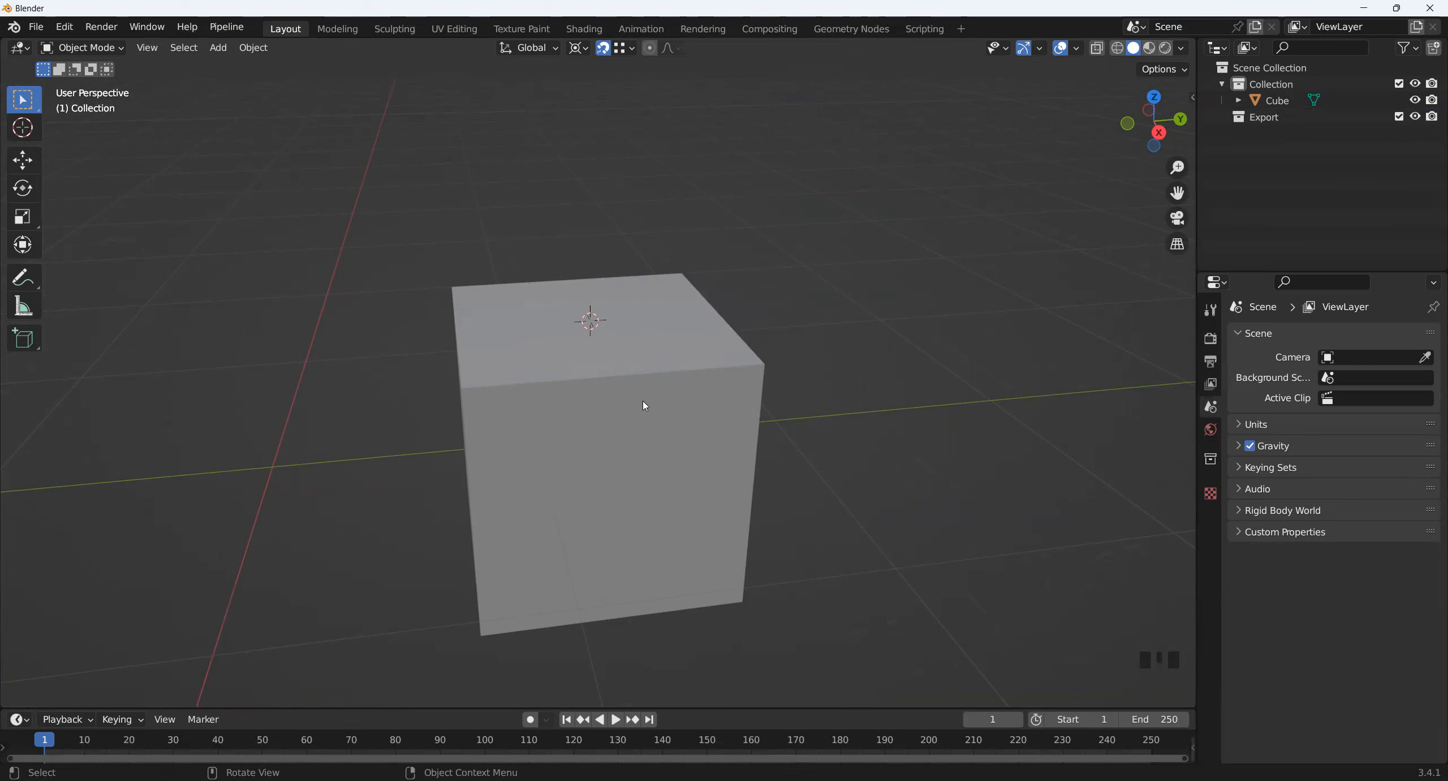
click(653, 391)
key(Tab)
middle_drag(653, 390, 680, 440)
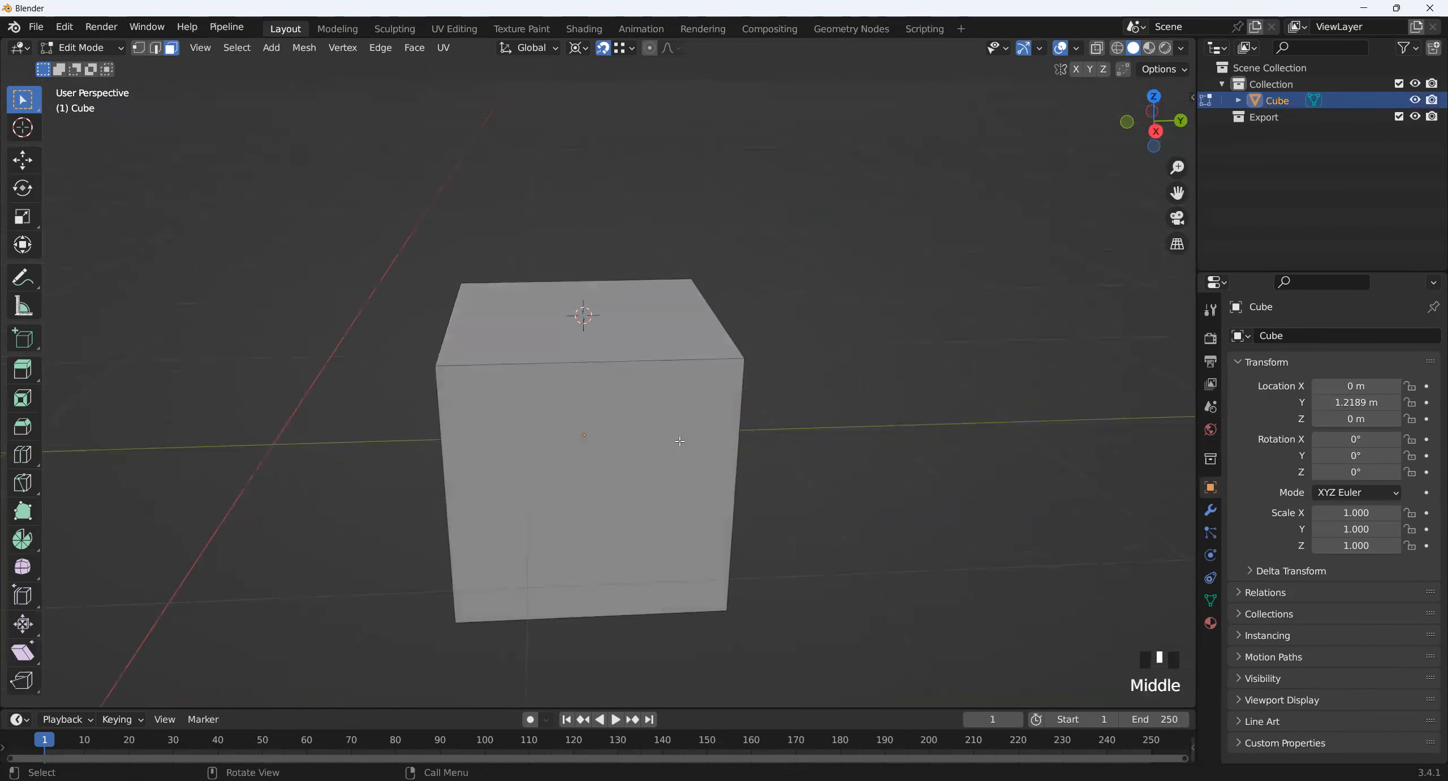
key(1)
shift+middle_drag(746, 399, 683, 443)
- Turn off snapping and turn on proportional editing for the cube's mesh
click(654, 59)
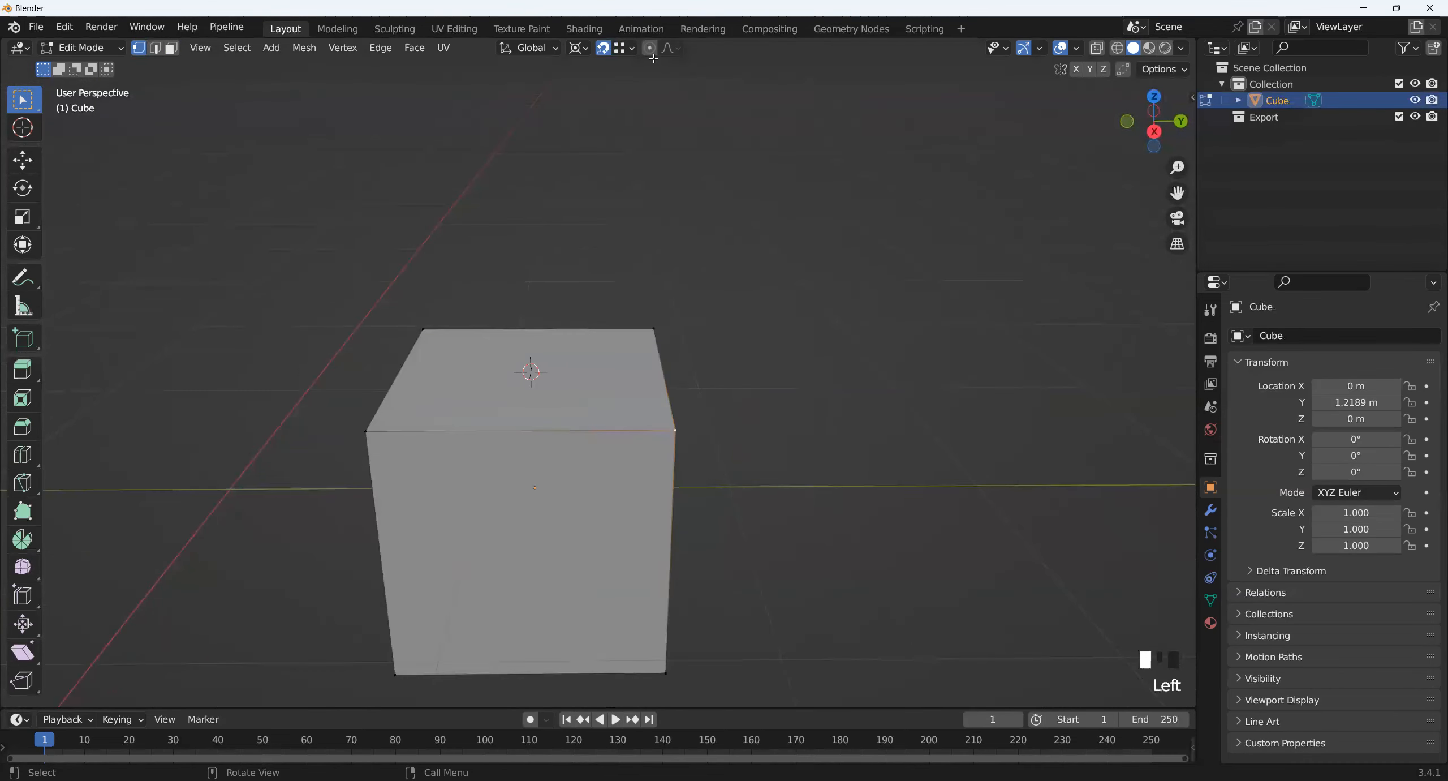
click(680, 54)
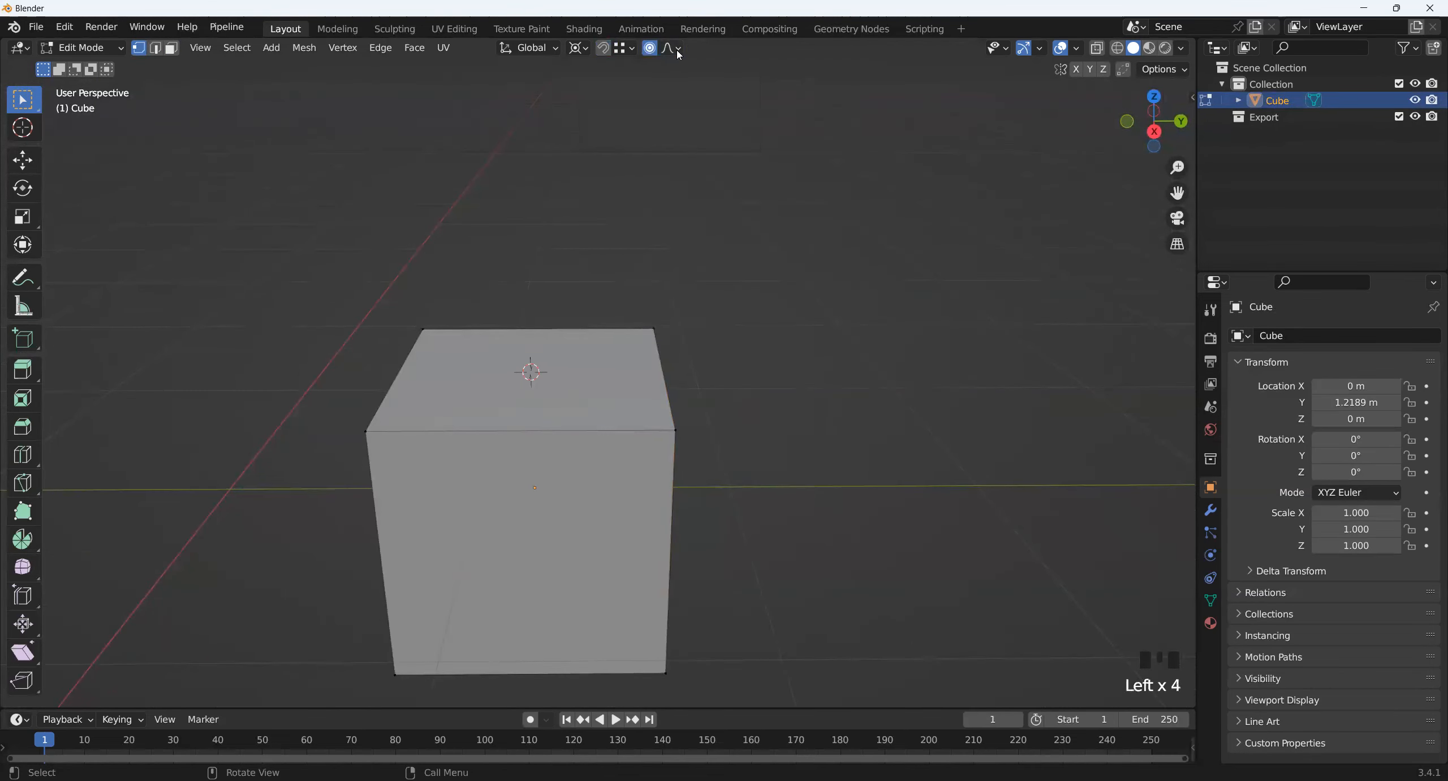
middle_drag(703, 429, 727, 394)
scroll(726, 393, up, 1)
scroll(708, 415, down, 1)
- Try moving a top corner vertex with proportional editing, varying the influence size between about 0.14 m and 1.1 m, and cancel the move
key(g)
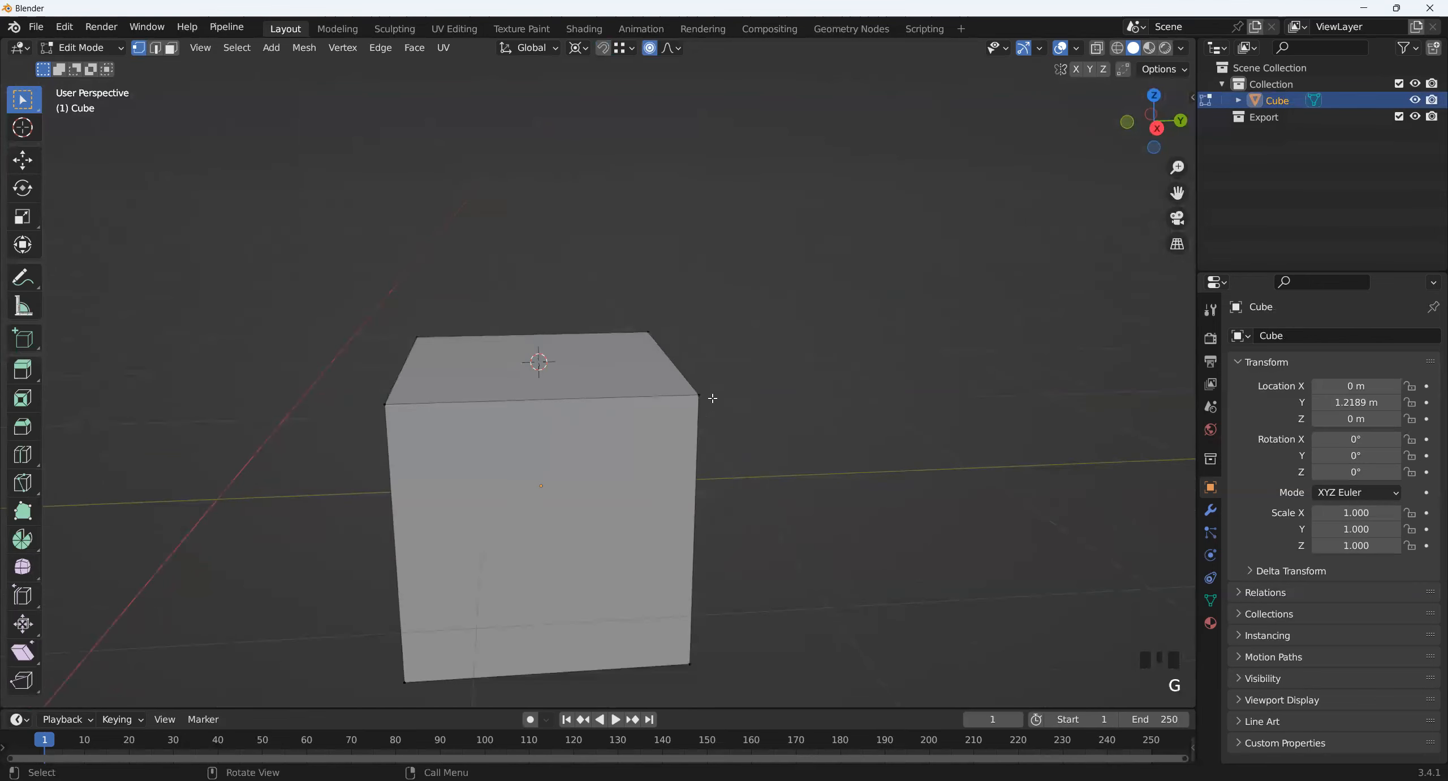
middle_drag(862, 407, 761, 480)
scroll(760, 479, up, 3)
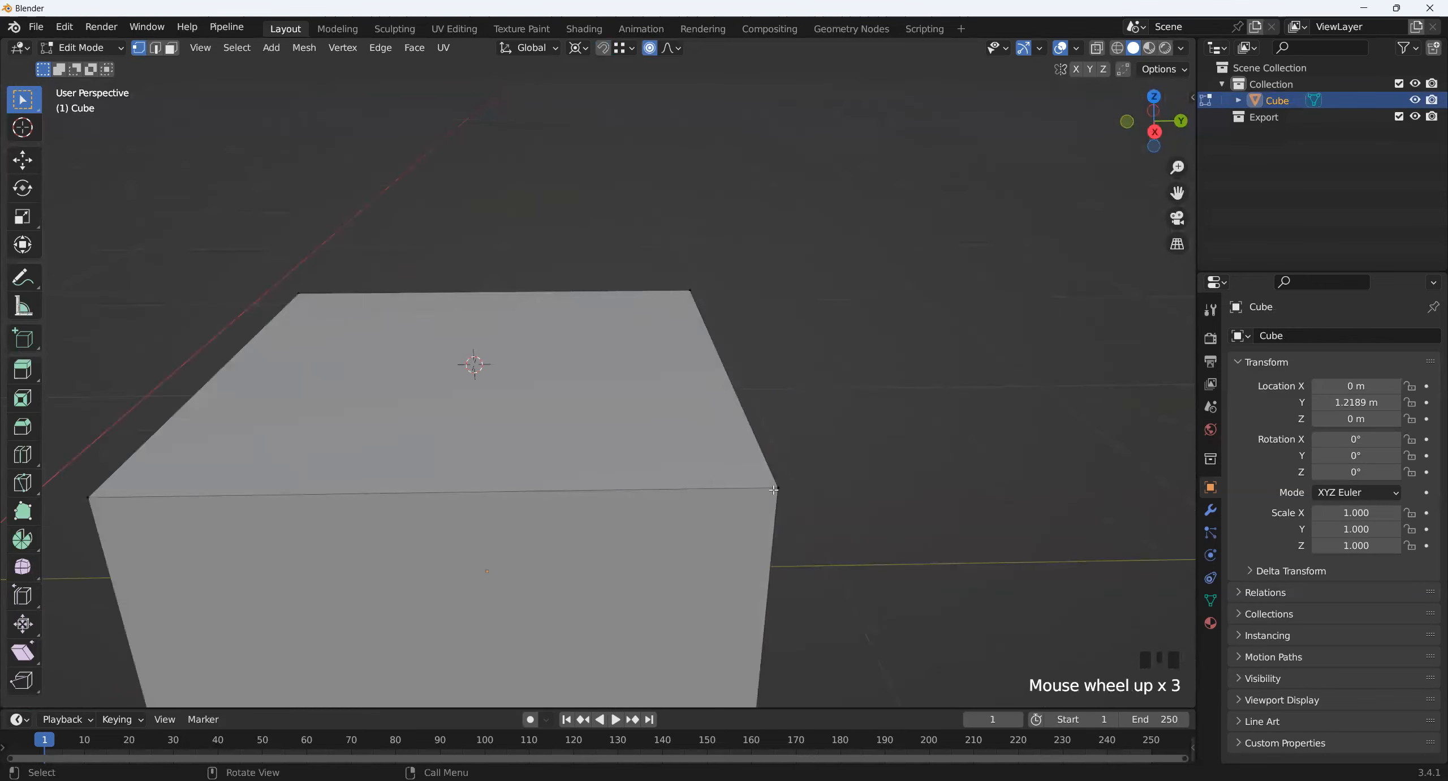
scroll(774, 489, down, 2)
key(g)
scroll(819, 474, up, 4)
scroll(820, 474, up, 6)
scroll(819, 473, down, 2)
scroll(819, 474, down, 1)
scroll(820, 474, up, 7)
scroll(819, 474, down, 4)
scroll(820, 473, up, 2)
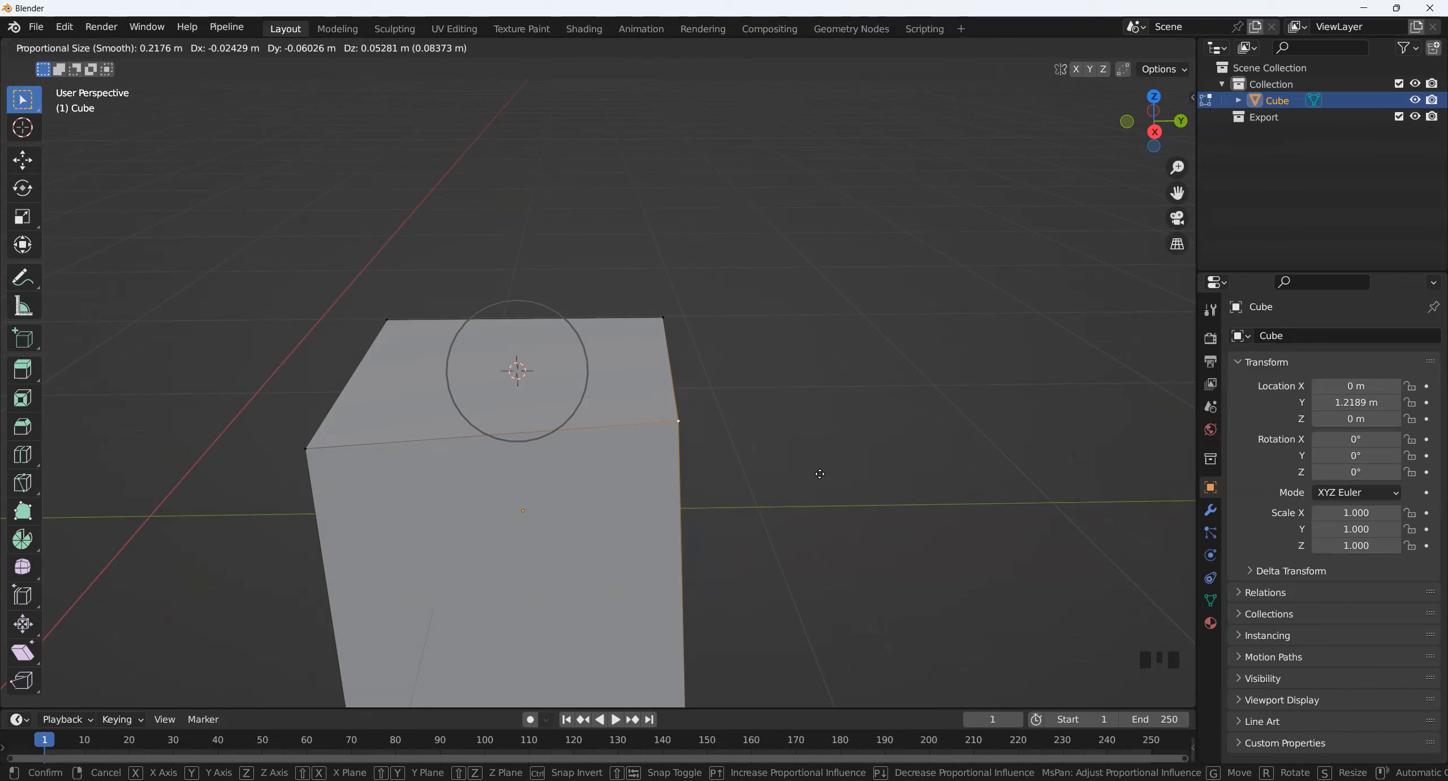
scroll(820, 474, up, 5)
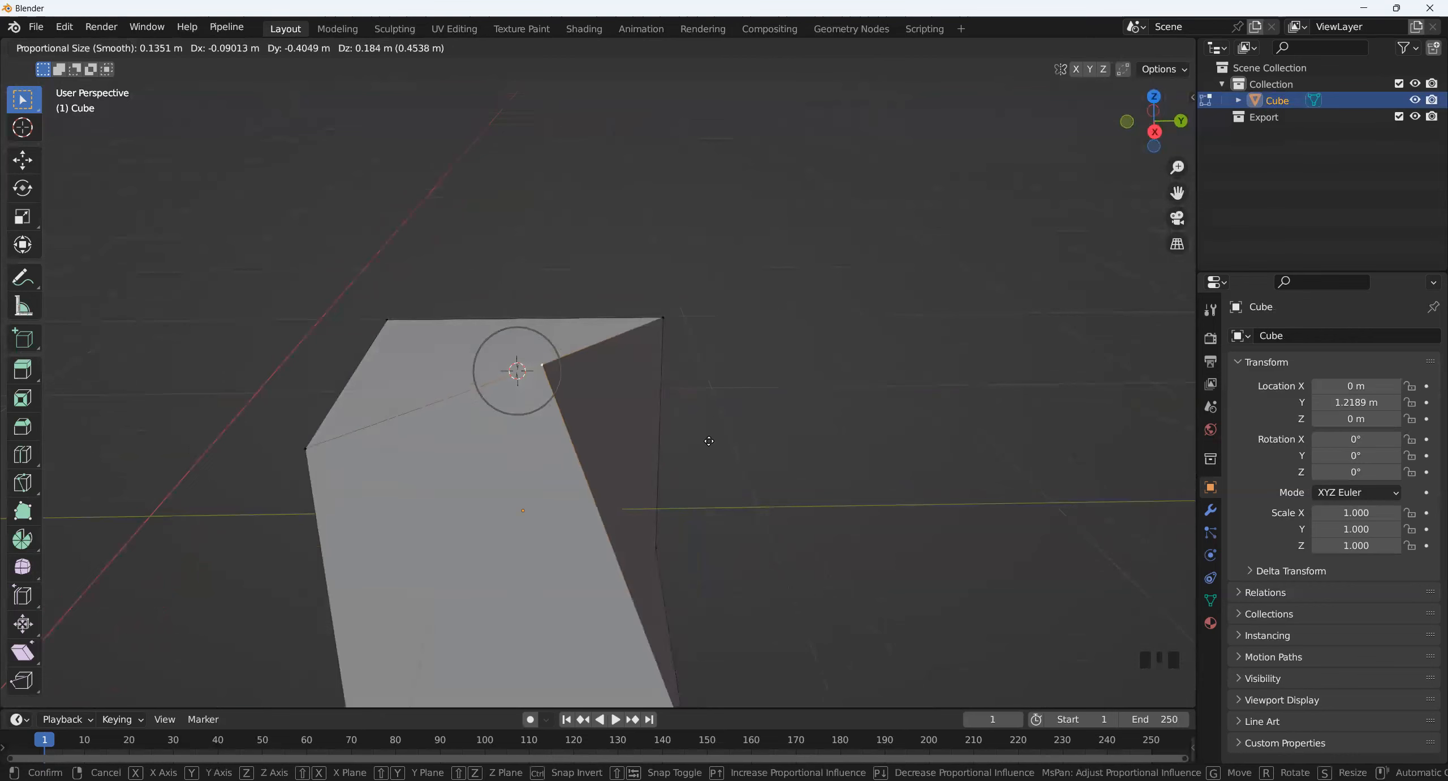
scroll(734, 451, down, 20)
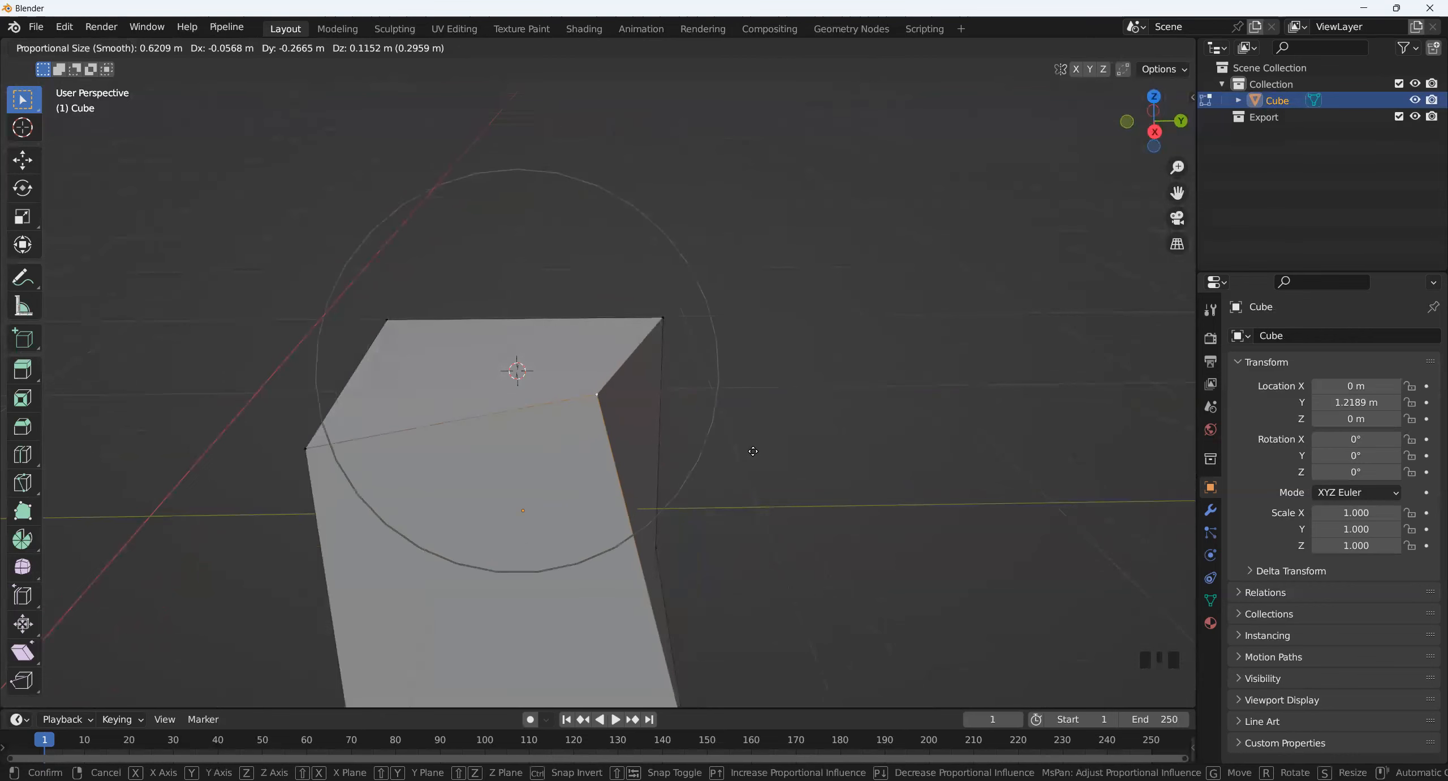
scroll(708, 446, up, 6)
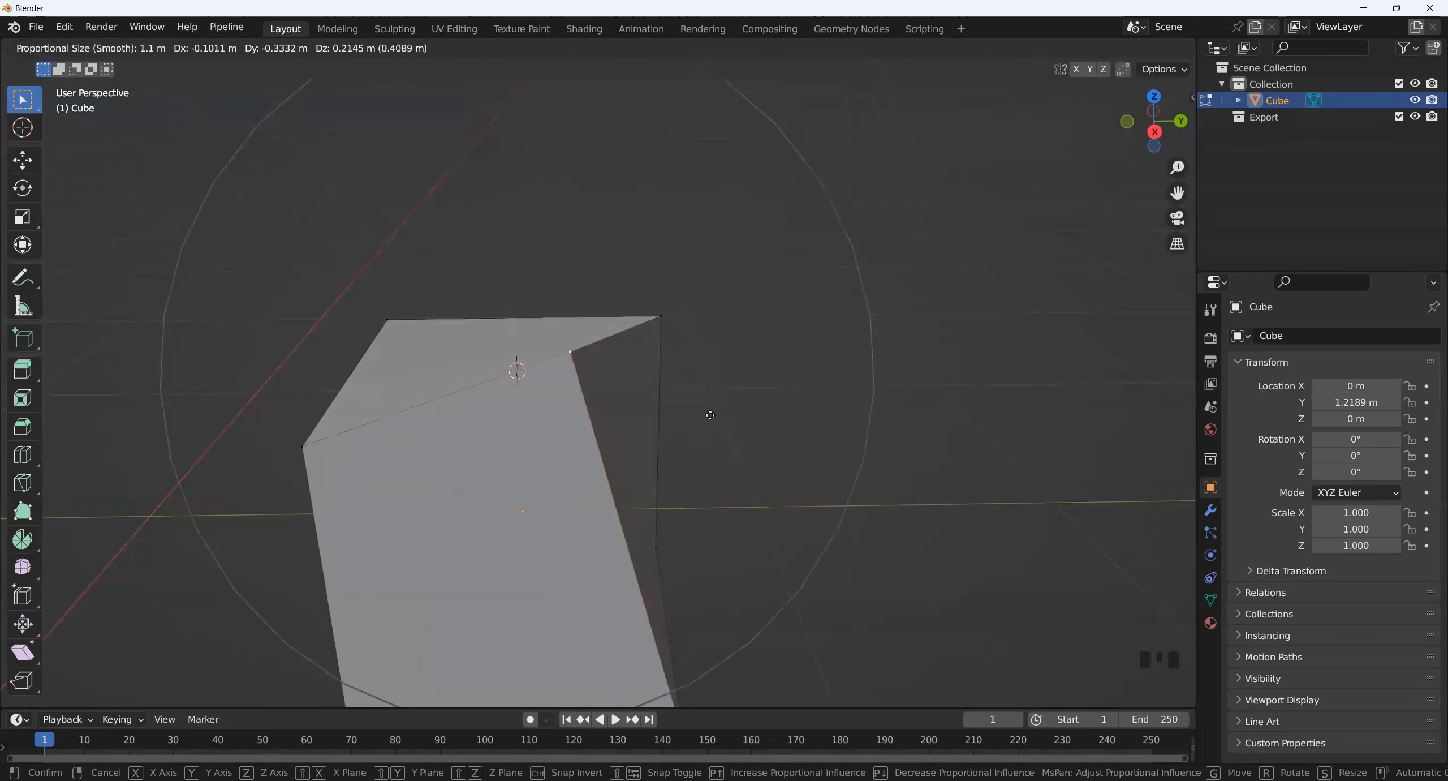
key(Escape)
scroll(703, 129, down, 3)
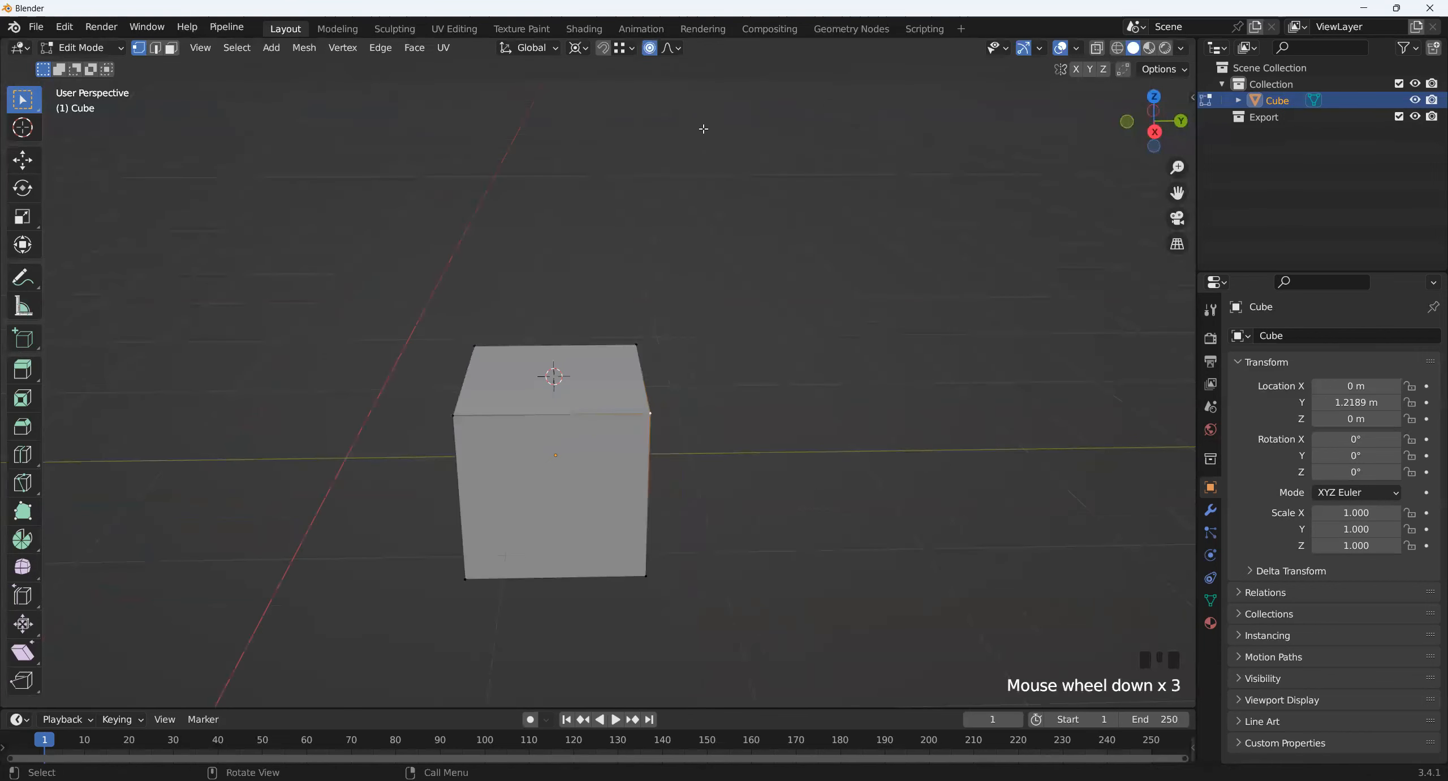
- Turn off proportional editing and return the cube to Object Mode
click(655, 51)
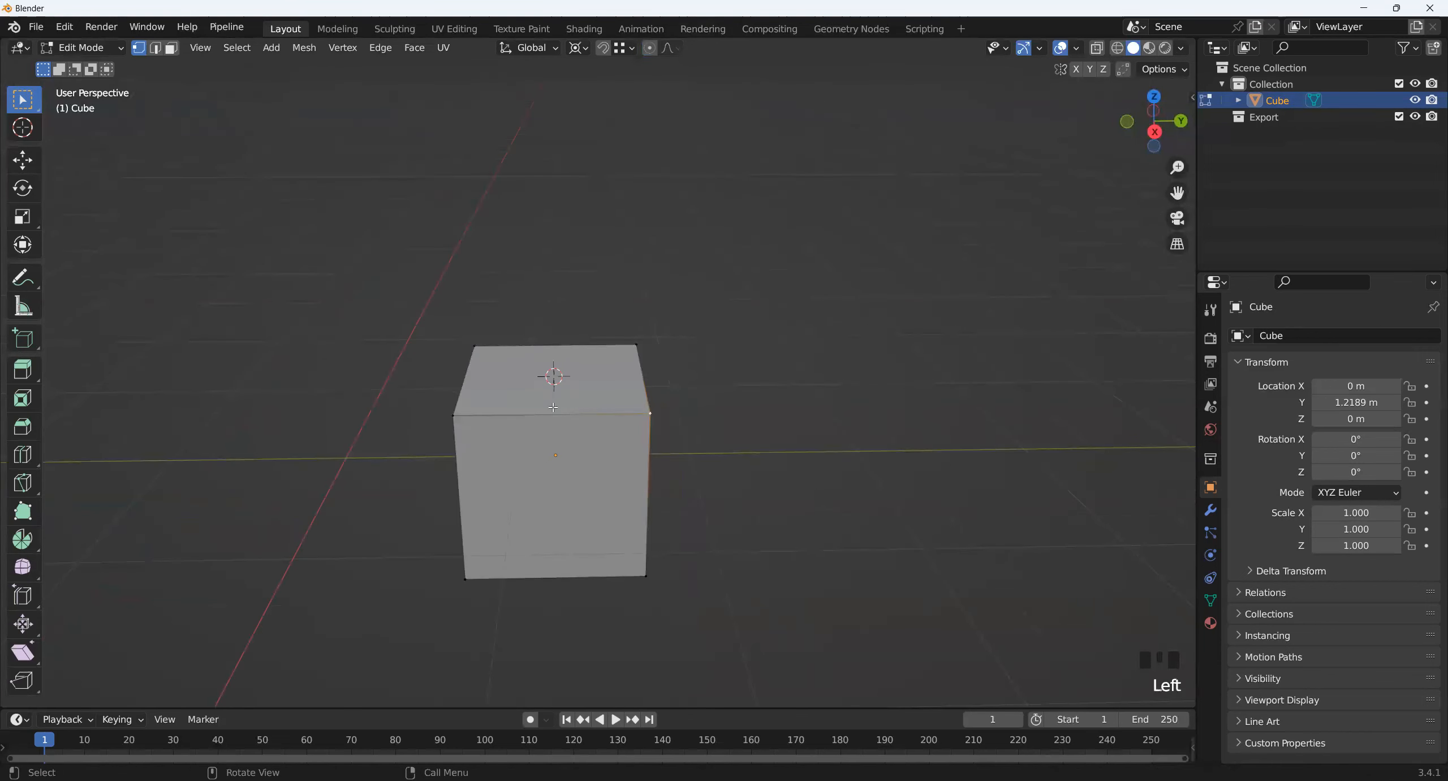
middle_drag(553, 406, 592, 396)
key(Tab)
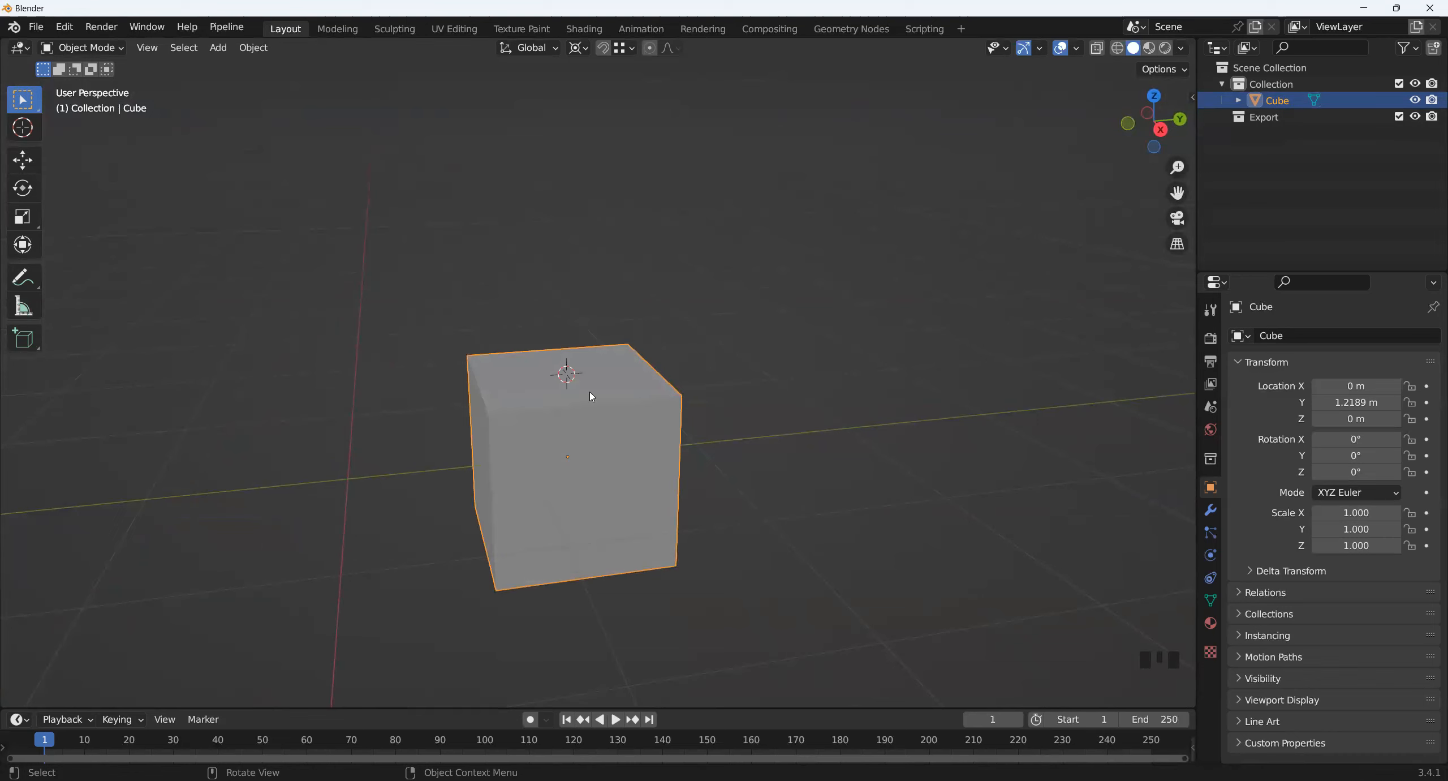
- Delete the cube and snap the 3D cursor to the world origin
key(Delete)
shift+middle_drag(527, 501, 562, 442)
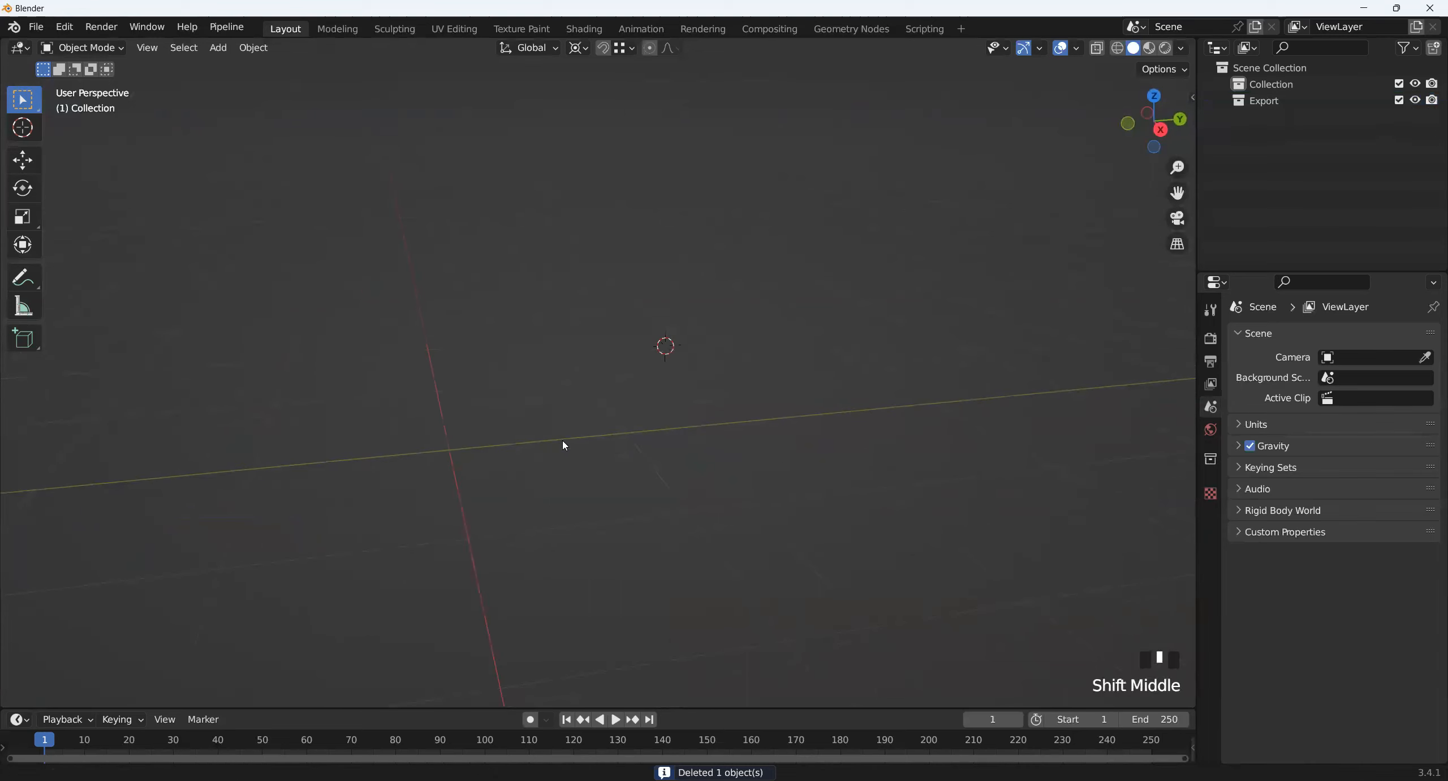
key(shift+s)
click(400, 531)
scroll(532, 465, up, 3)
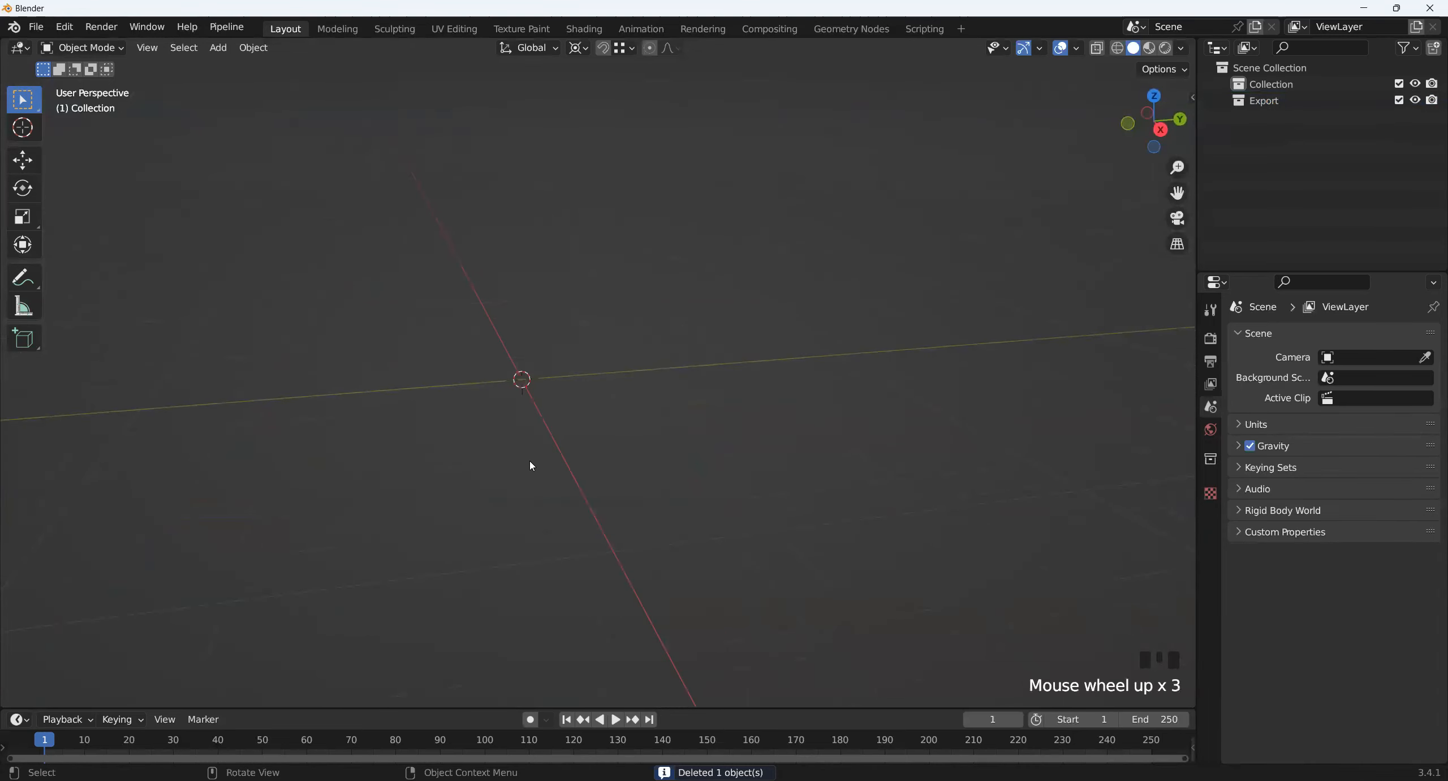
- Add a new 1 m mesh cube at the world origin
middle_drag(503, 451, 526, 518)
key(shift+a)
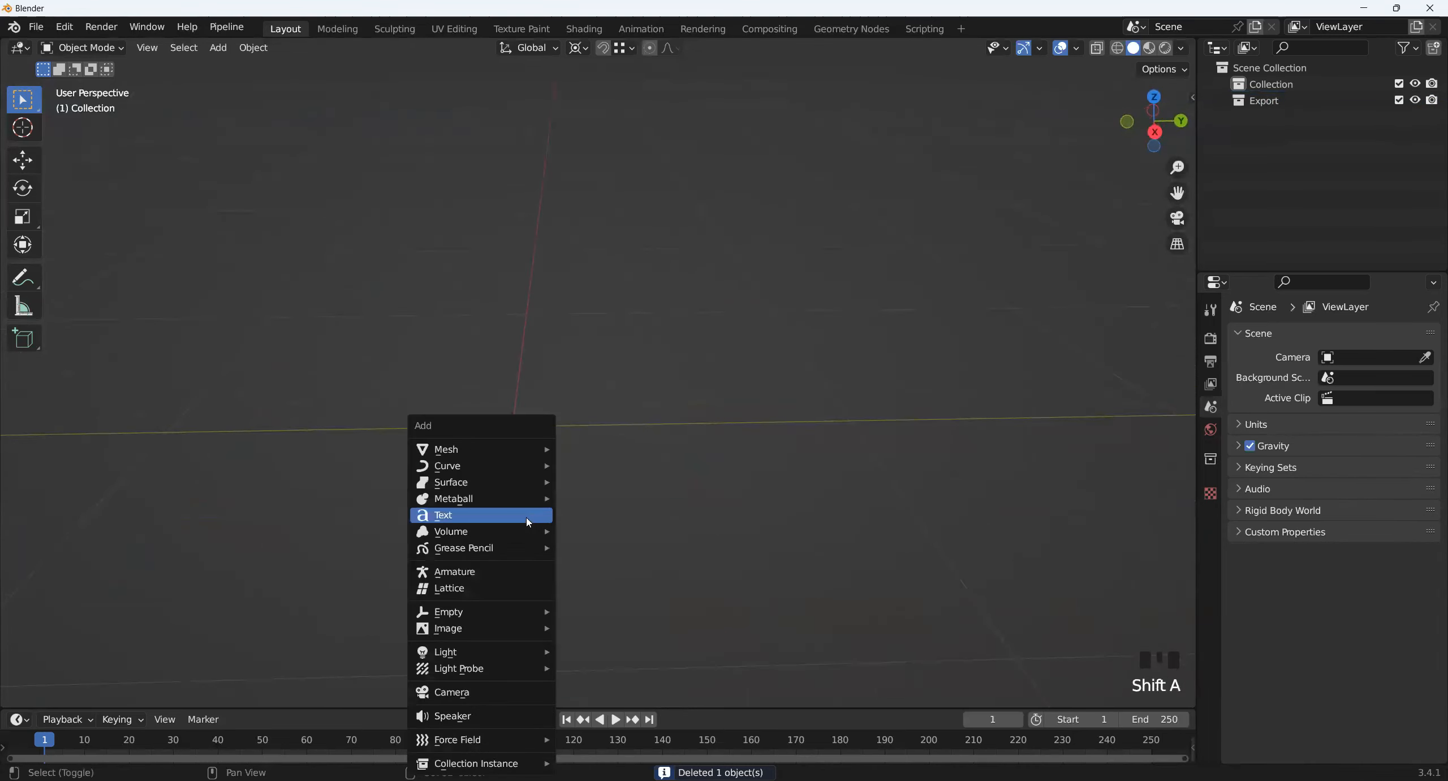
mouse_move(496, 443)
key(shift+a)
key(shift+a)
key(shift+a)
key(shift+a)
key(shift+a)
key(shift+a)
key(shift+a)
key(shift+a)
key(shift+a)
key(shift+a)
key(shift+a)
key(shift+a)
key(shift+a)
key(shift+a)
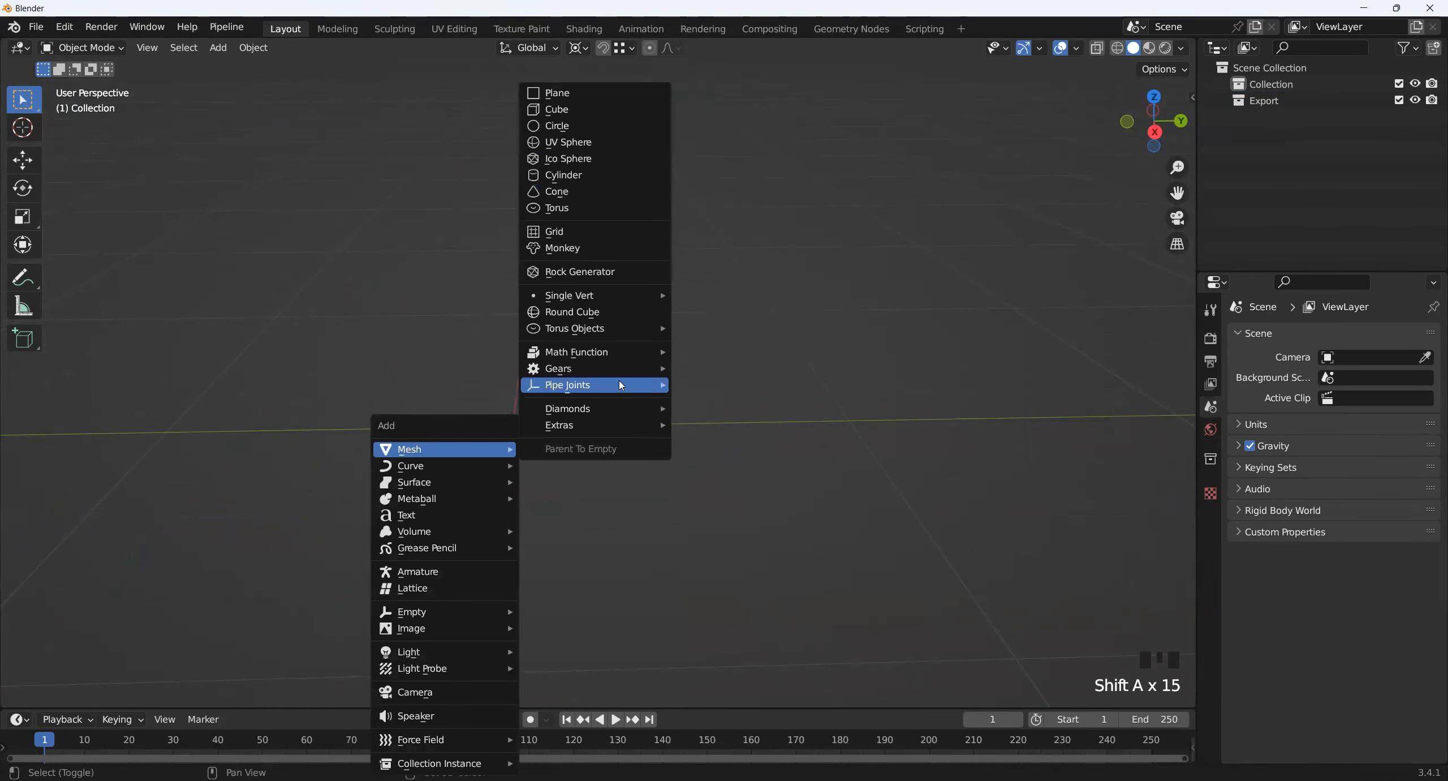
click(580, 115)
- Open the new cube's modifier properties and view the list of available modifiers
scroll(915, 522, down, 1)
click(1212, 509)
middle_drag(999, 517, 1019, 503)
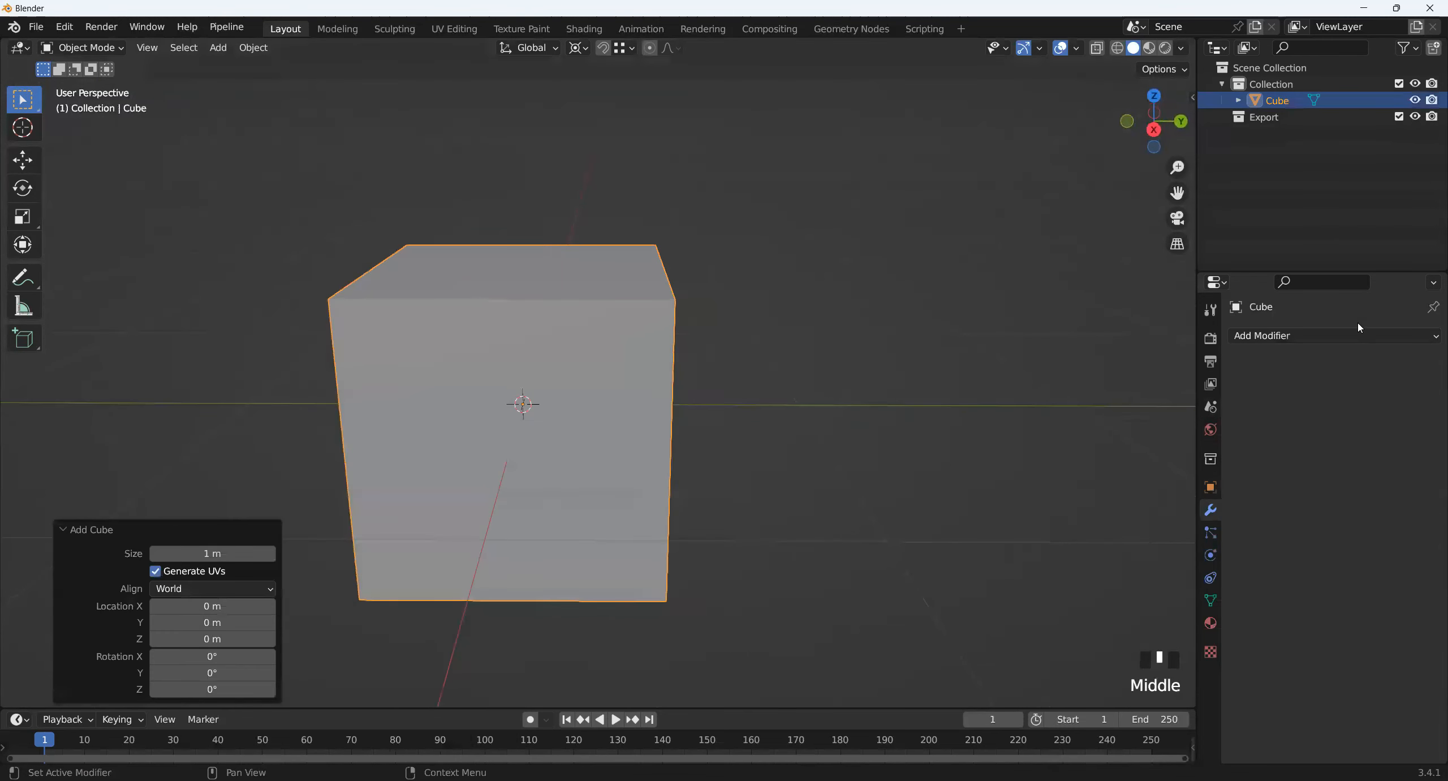
click(1358, 335)
shift+middle_drag(557, 468, 623, 457)
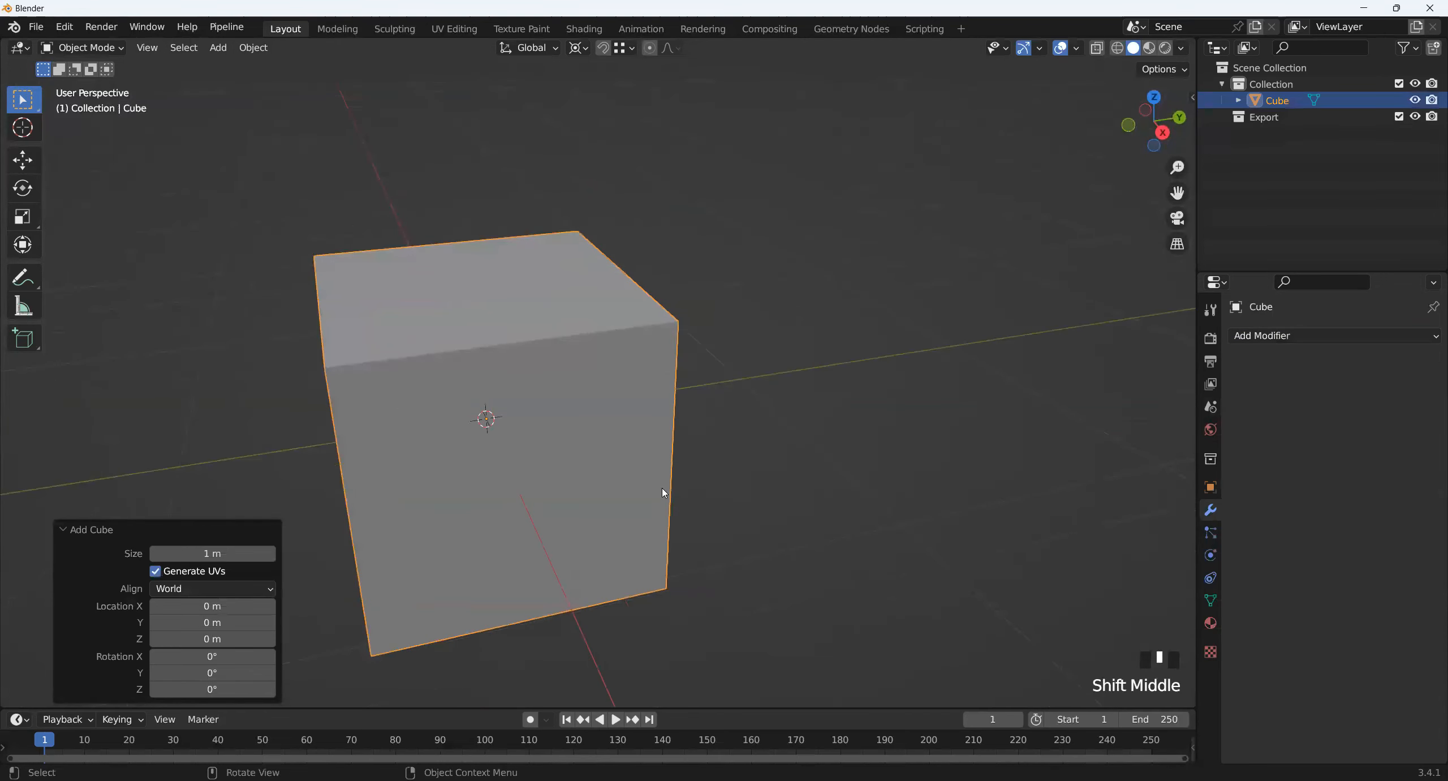
- Add a second mesh cube at the world origin and scale it uniformly to about 0.462
click(786, 453)
key(shift+a)
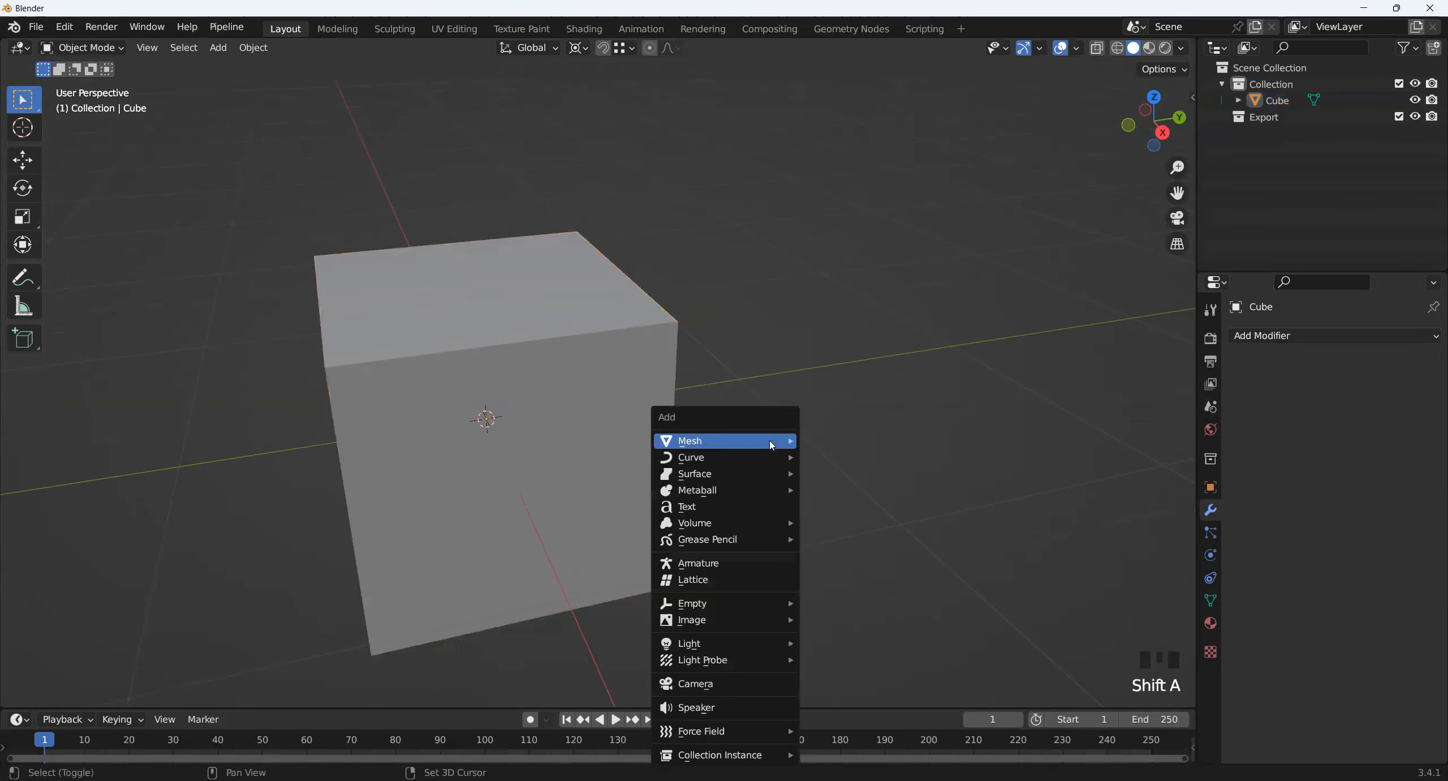
mouse_move(752, 448)
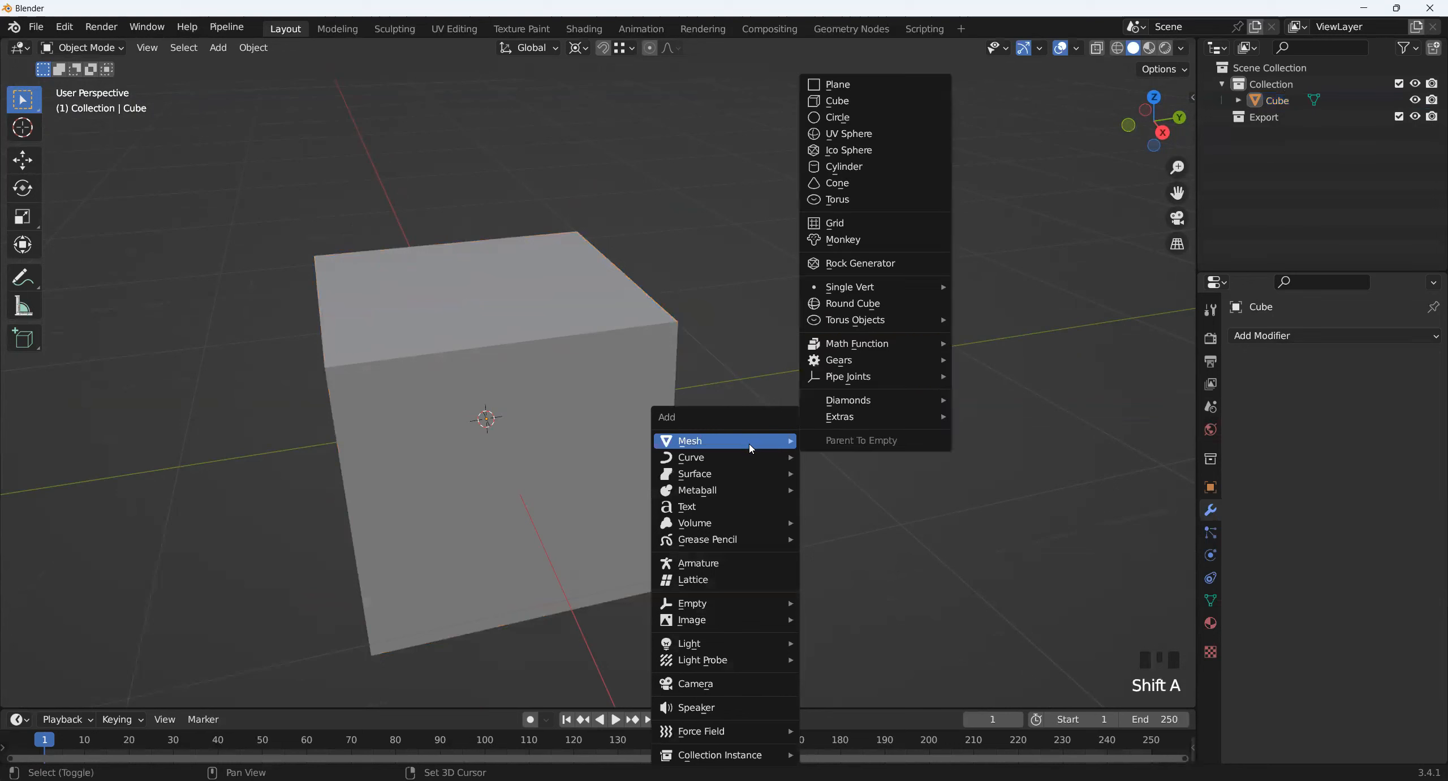
click(876, 107)
key(s)
click(689, 498)
- Move the small cube up about 0.57 m along Z and about 0.43 m along Y
middle_drag(689, 498, 786, 495)
key(g)
key(z)
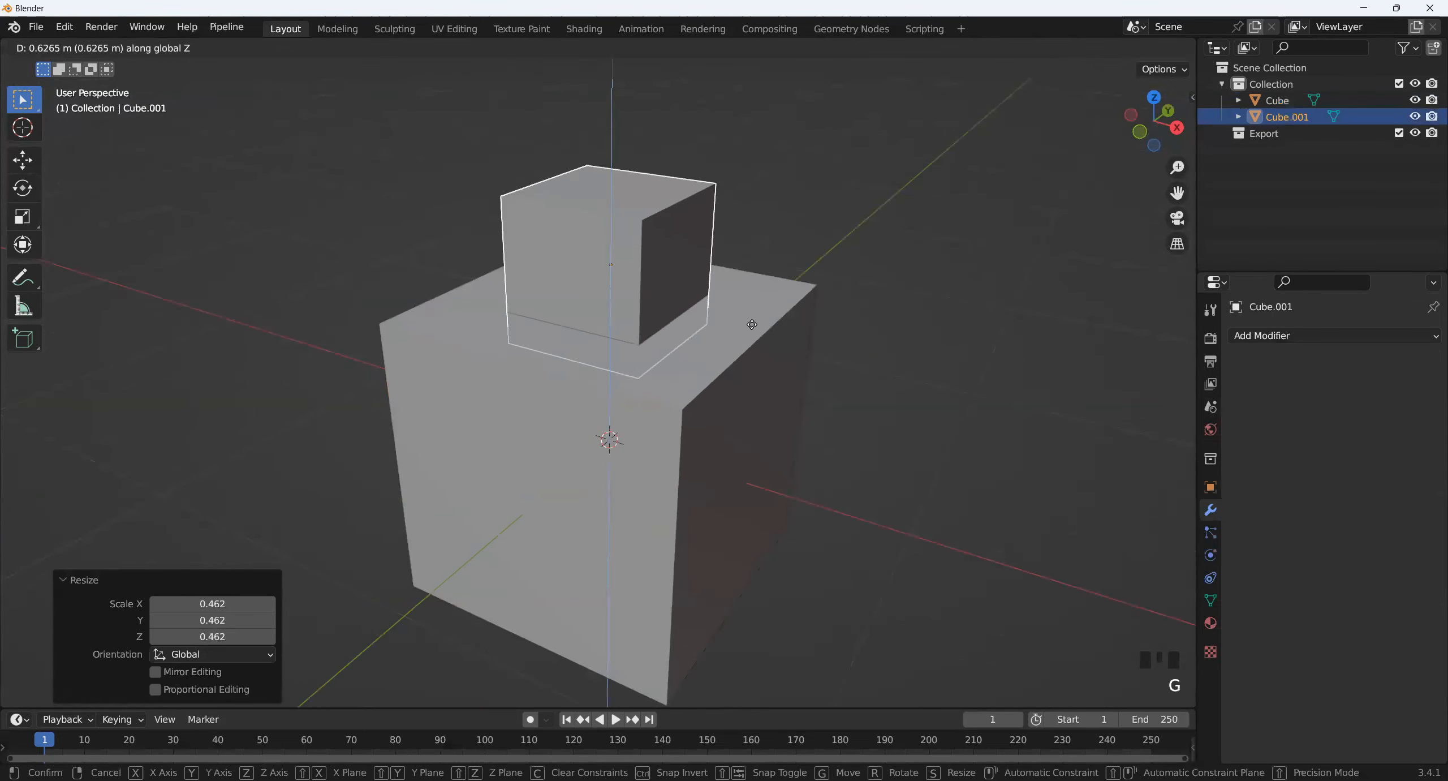
click(750, 335)
middle_drag(750, 335, 548, 411)
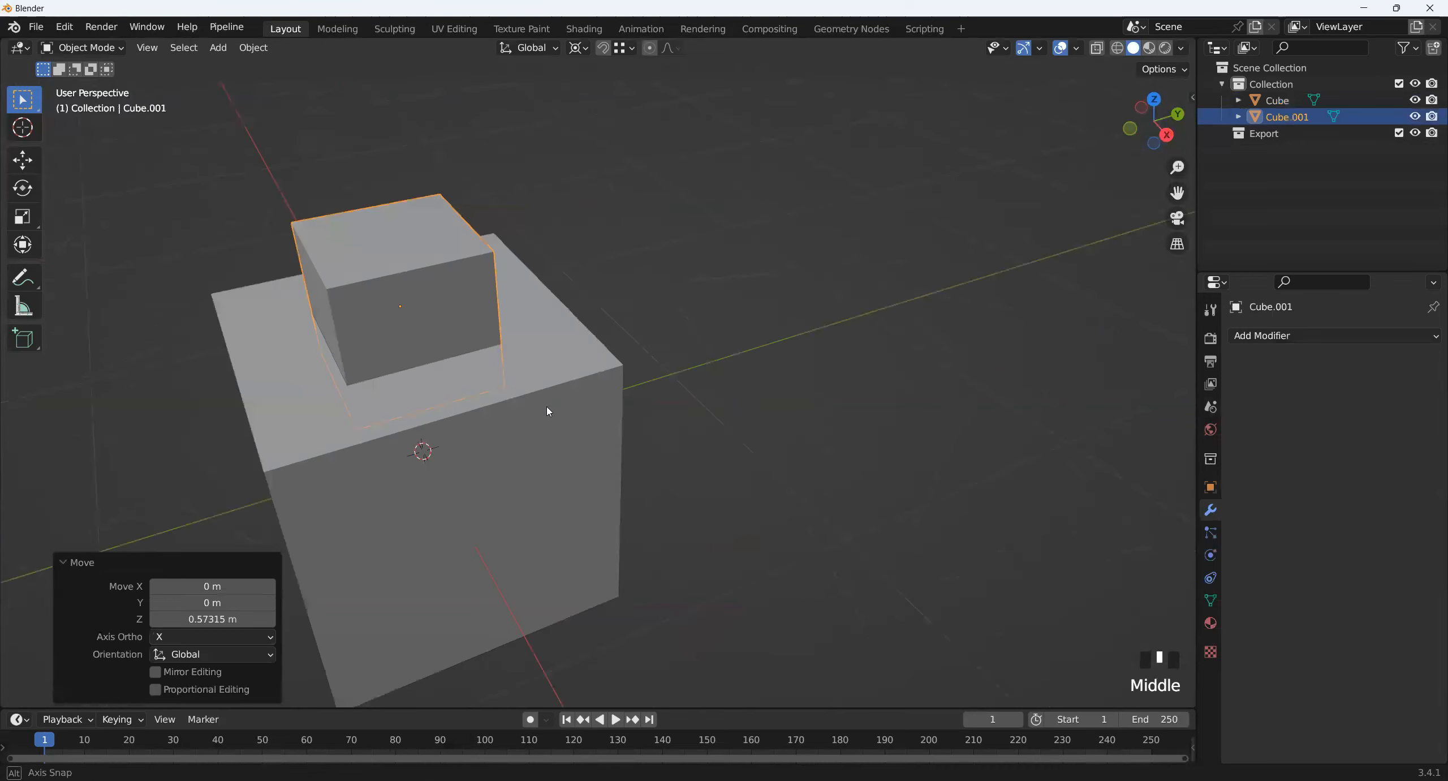
key(g)
key(y)
click(703, 437)
- Move the small cube along X and lower it along Z so it overlaps an upper corner of the large cube
middle_drag(705, 438, 755, 453)
key(g)
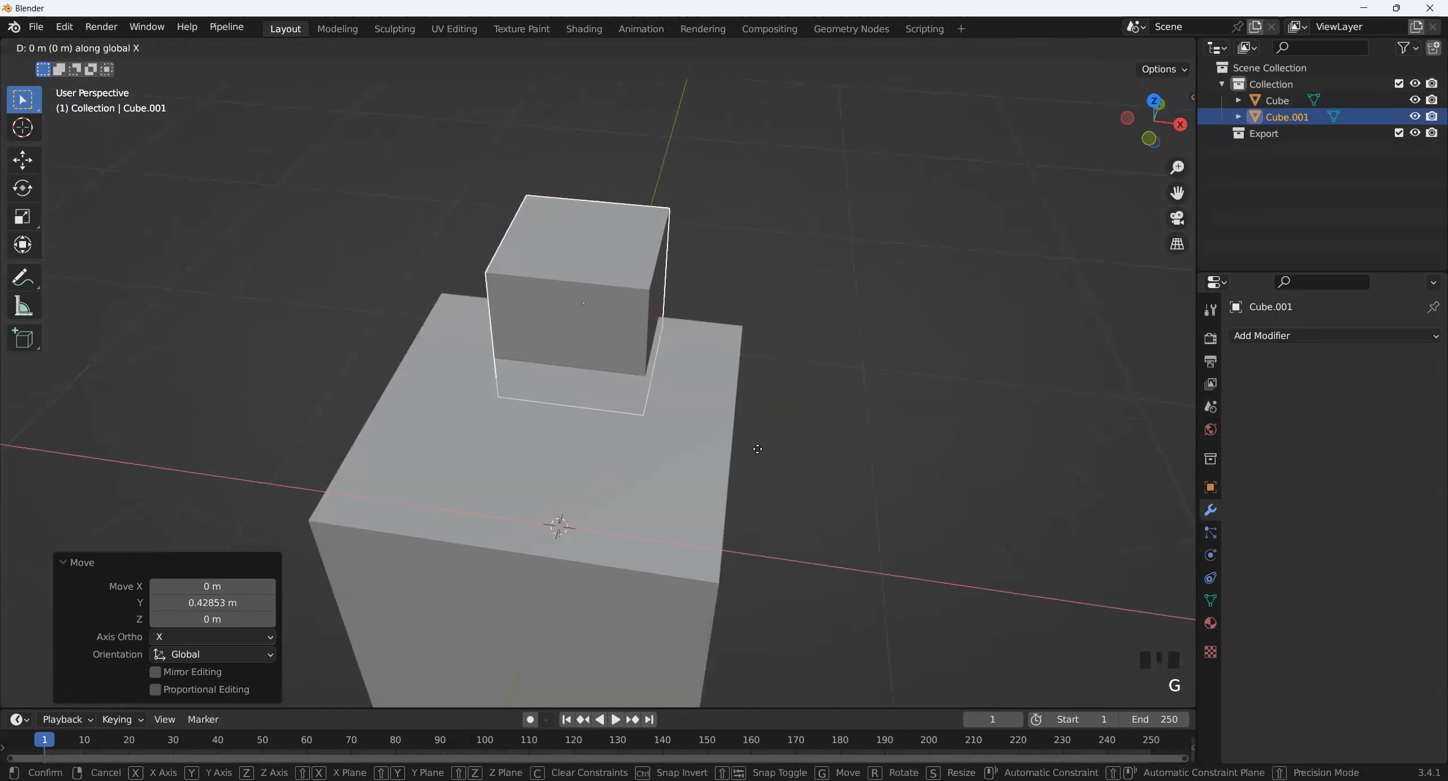
click(903, 479)
middle_drag(904, 479, 856, 446)
shift+middle_drag(771, 306, 730, 496)
key(g)
key(z)
click(791, 435)
- Add a Boolean modifier set to Difference on the large cube, with the small cube as its object
shift+click(621, 446)
click(691, 490)
click(489, 444)
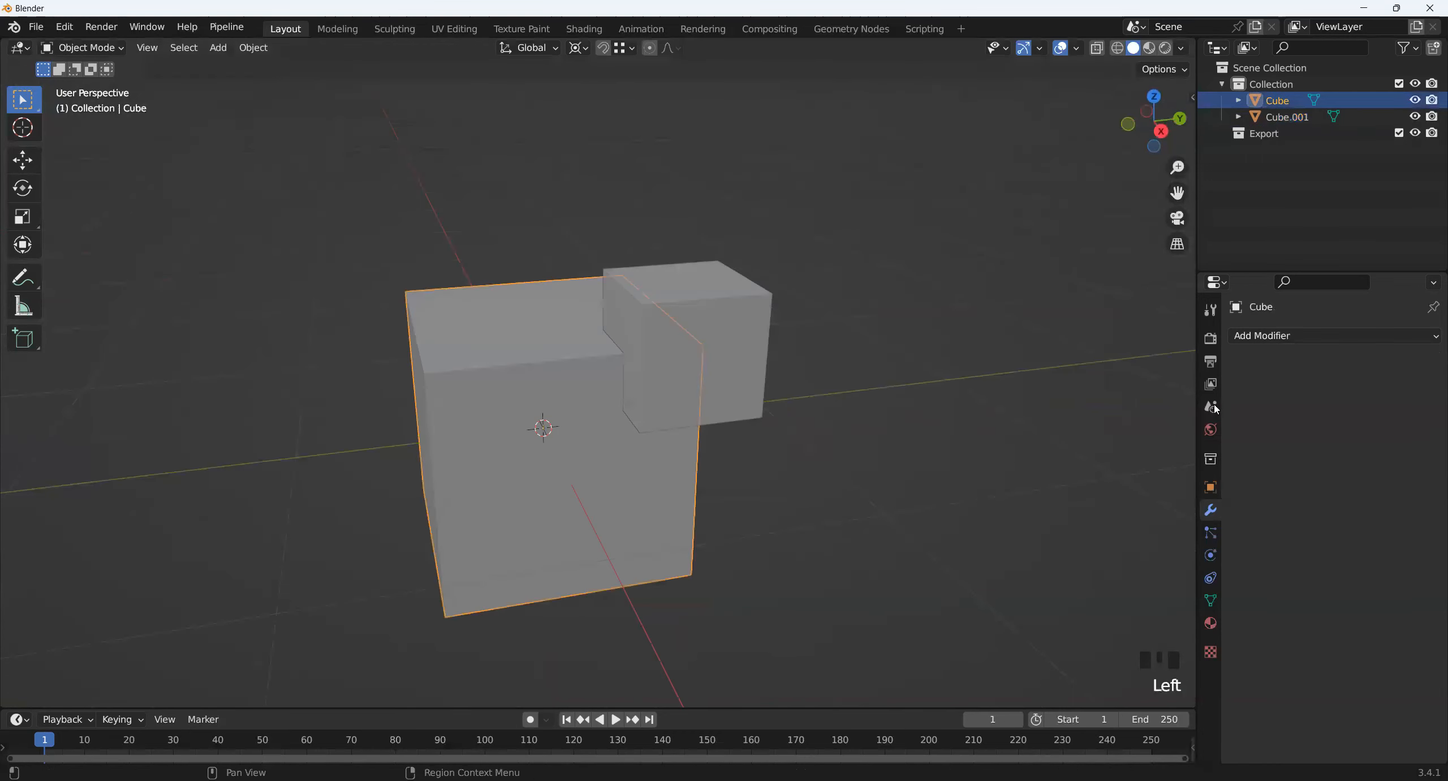
click(1335, 335)
click(1109, 418)
shift+middle_drag(894, 492, 1051, 478)
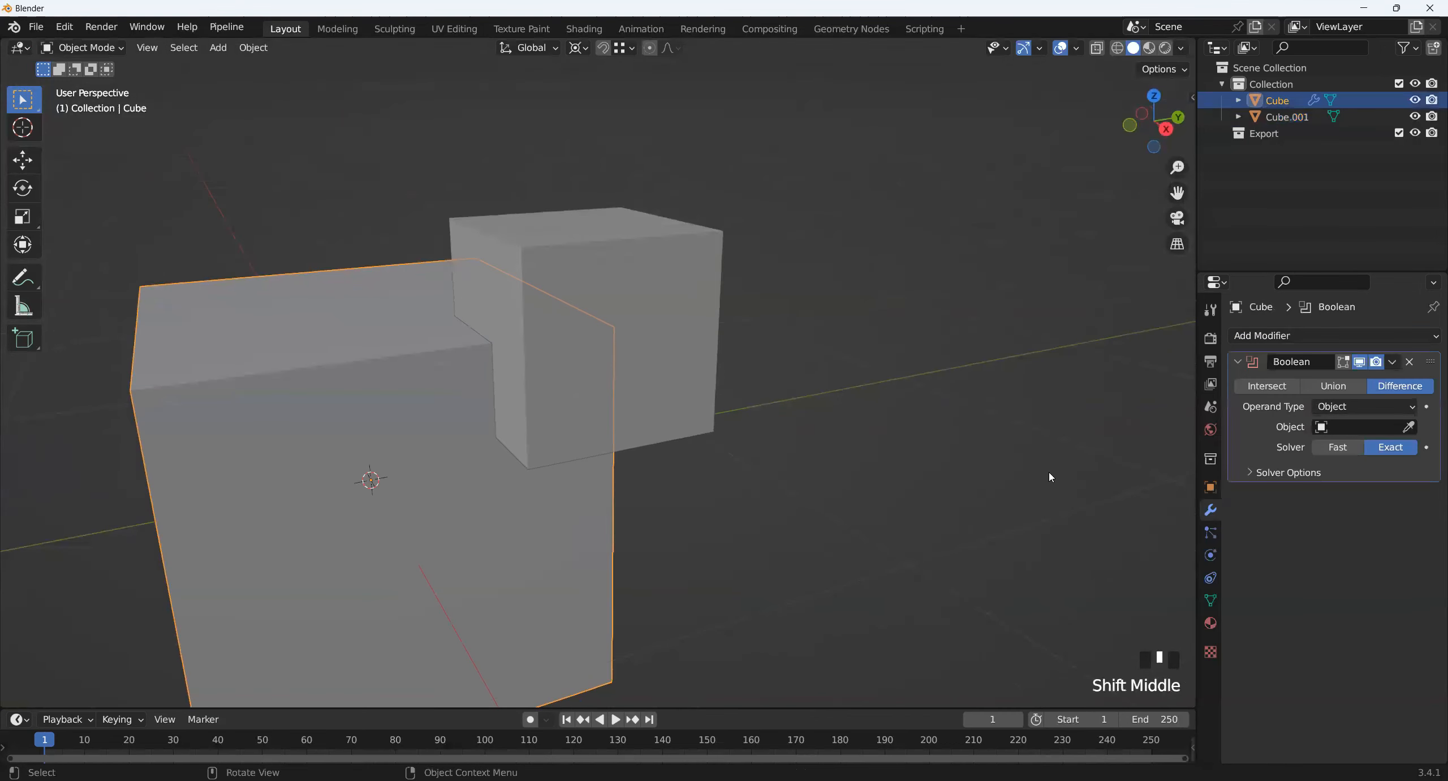
click(1409, 429)
click(704, 260)
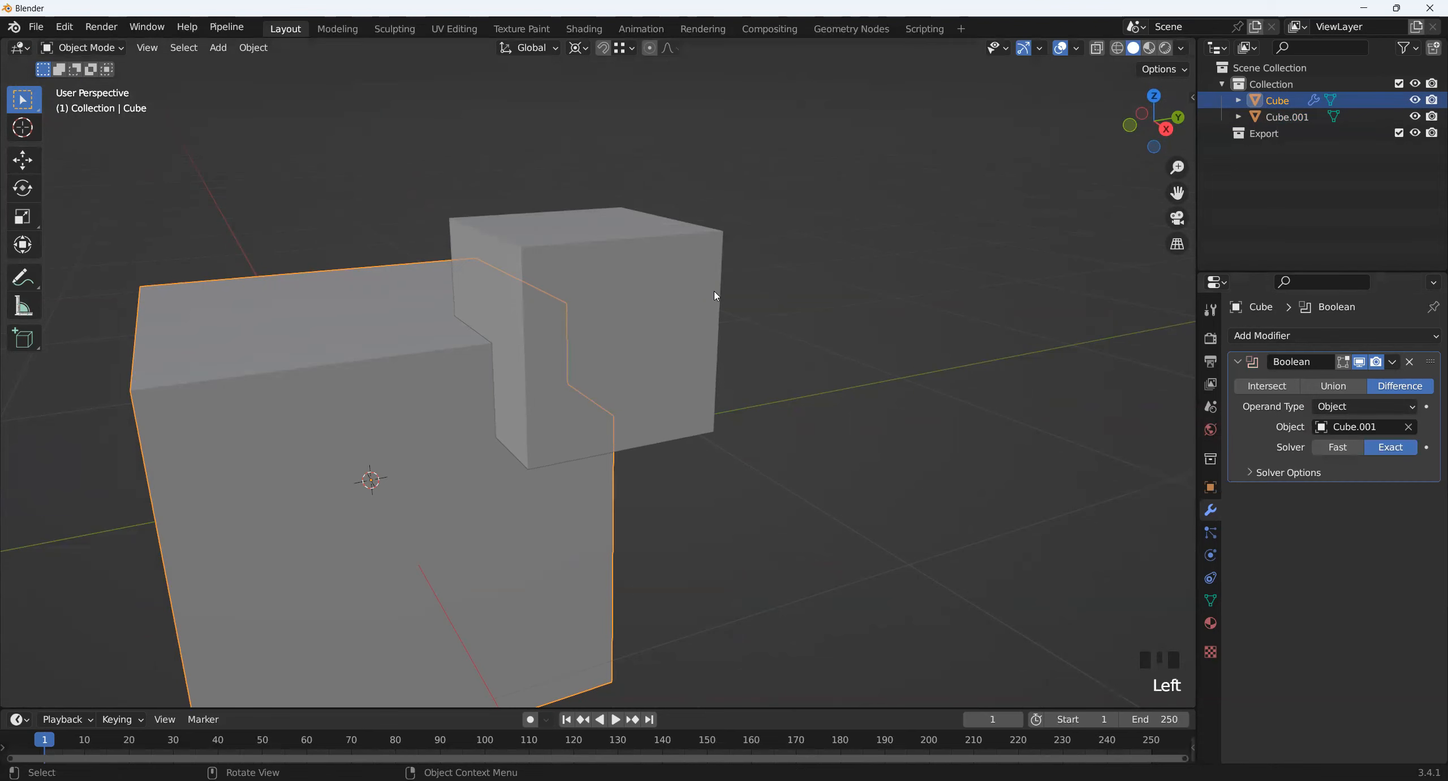
- Apply the Difference Boolean, delete the small cube and inspect the notch cut into the large cube's corner
click(1395, 365)
click(1352, 379)
click(672, 344)
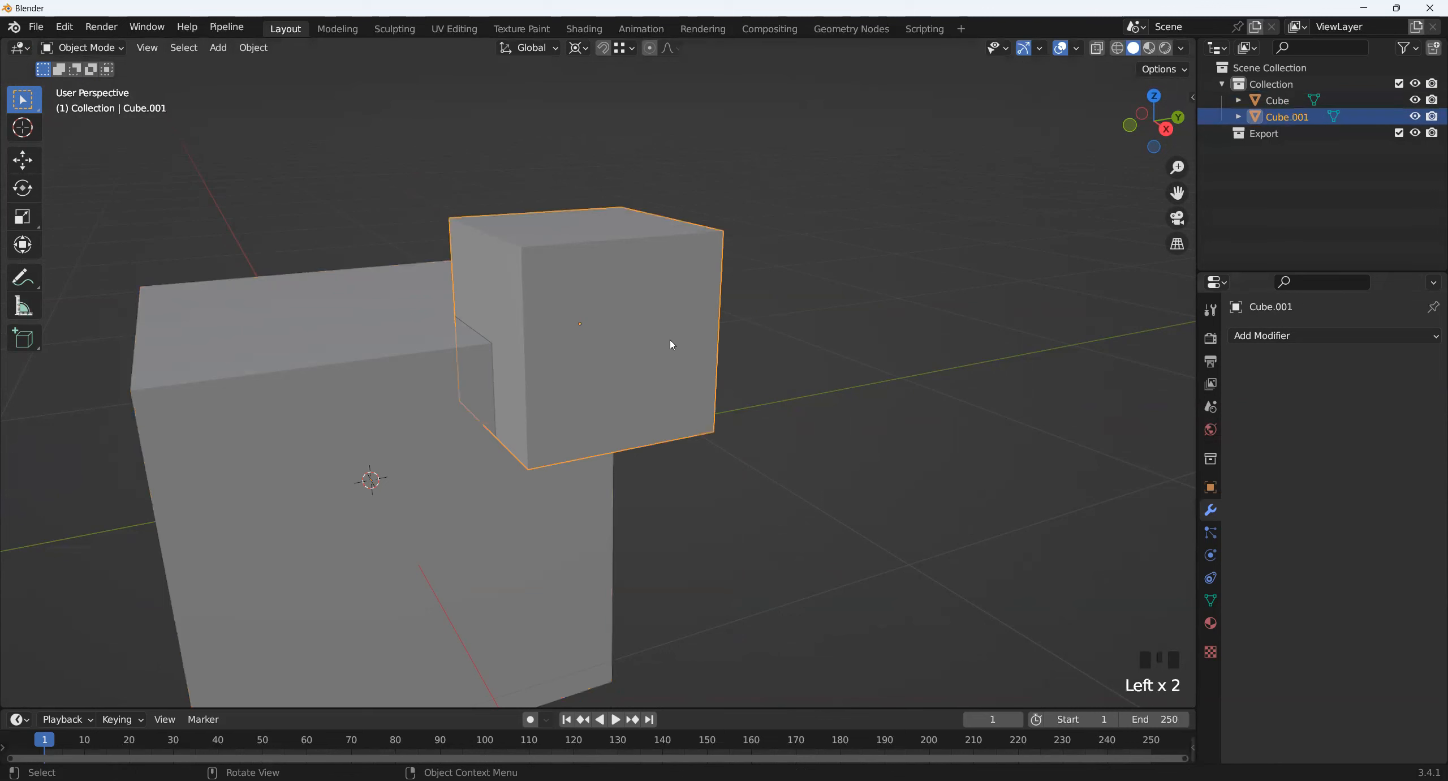
key(Delete)
middle_drag(408, 430, 704, 530)
scroll(517, 443, down, 3)
middle_drag(435, 481, 594, 453)
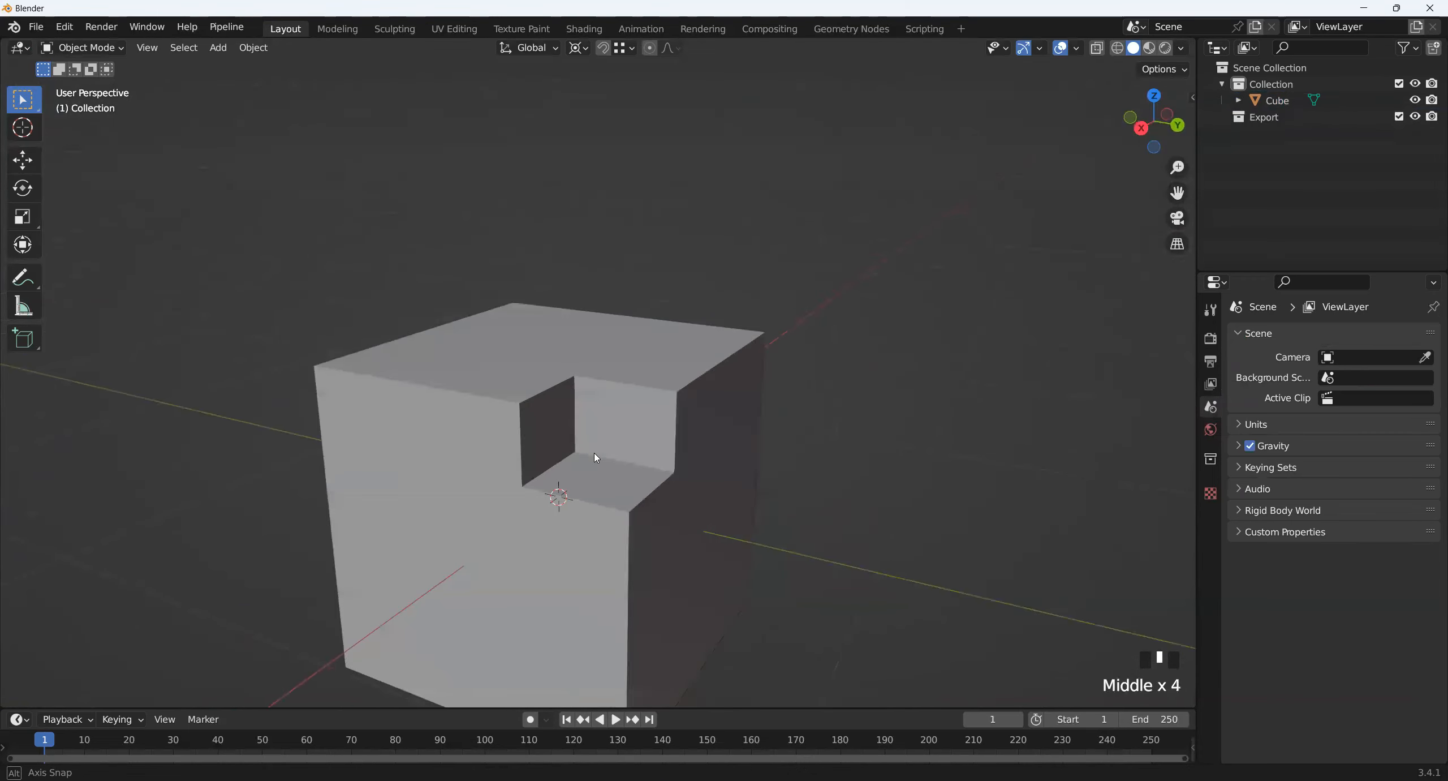
middle_drag(538, 405, 669, 472)
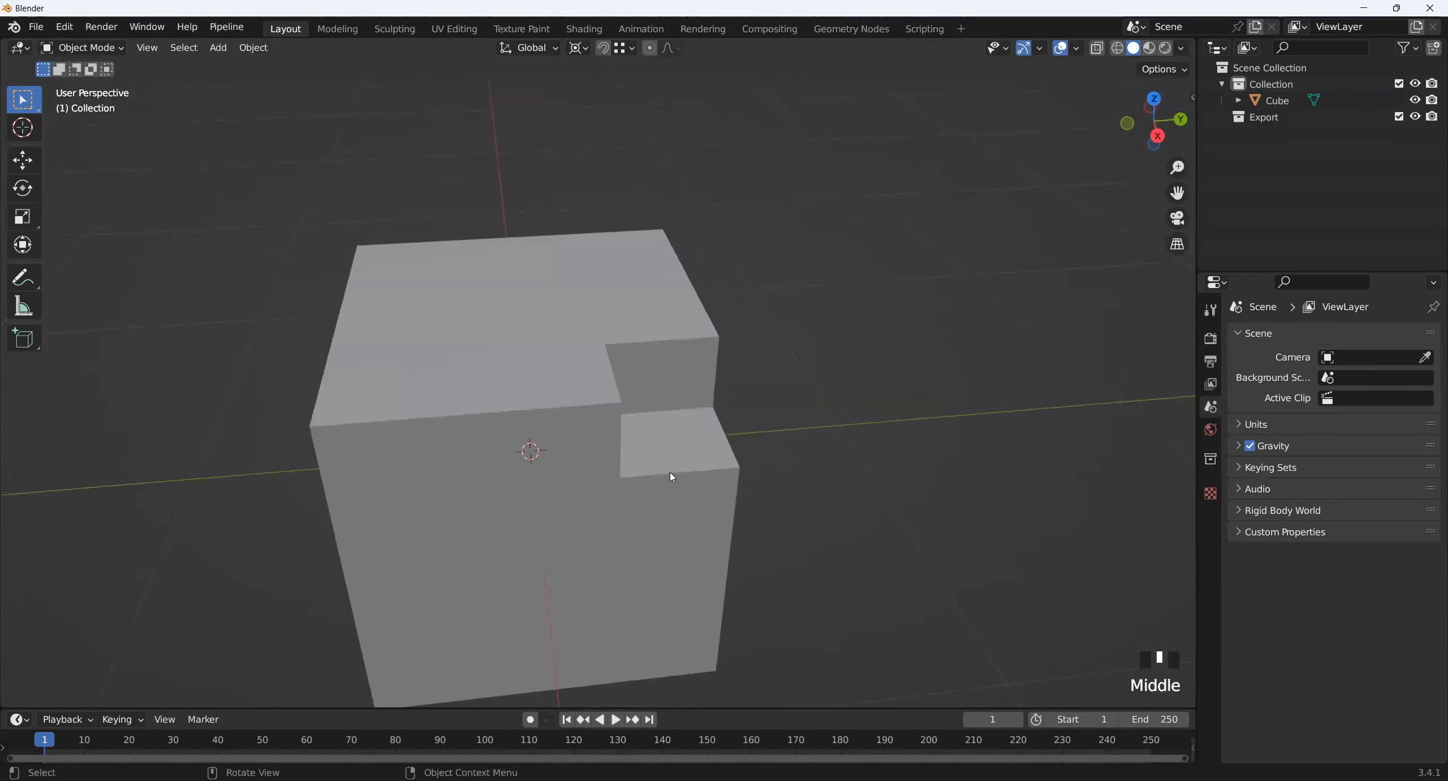
- Undo back to the unapplied Boolean modifier and set its operation to Union
key(ctrl+z)
key(ctrl+z)
key(ctrl+z)
key(ctrl+z)
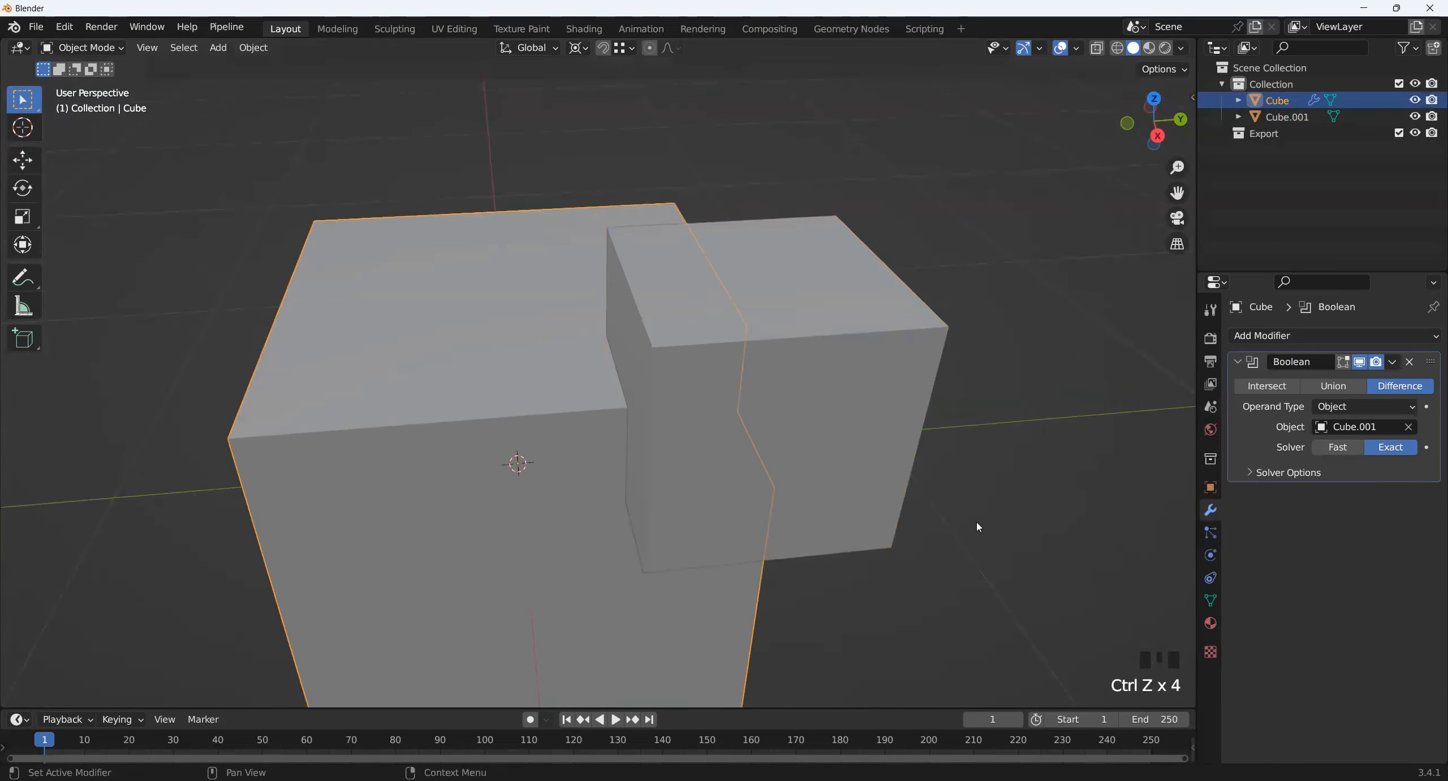
middle_drag(979, 527, 996, 498)
middle_drag(569, 442, 605, 475)
middle_drag(1025, 502, 1363, 390)
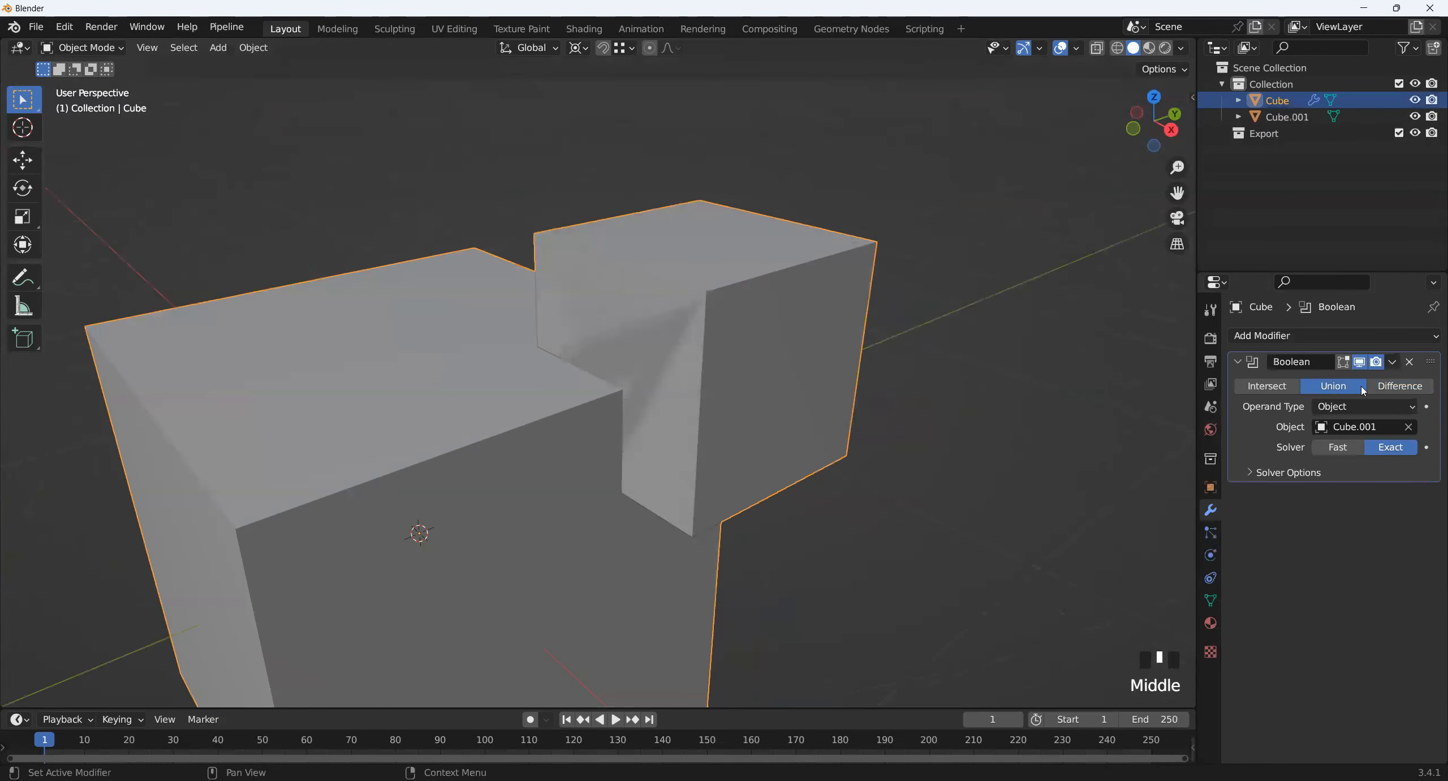
- Apply the Union Boolean on the large cube and delete the separate small cube
click(1392, 364)
click(1318, 380)
click(789, 347)
key(Delete)
middle_drag(747, 443, 544, 456)
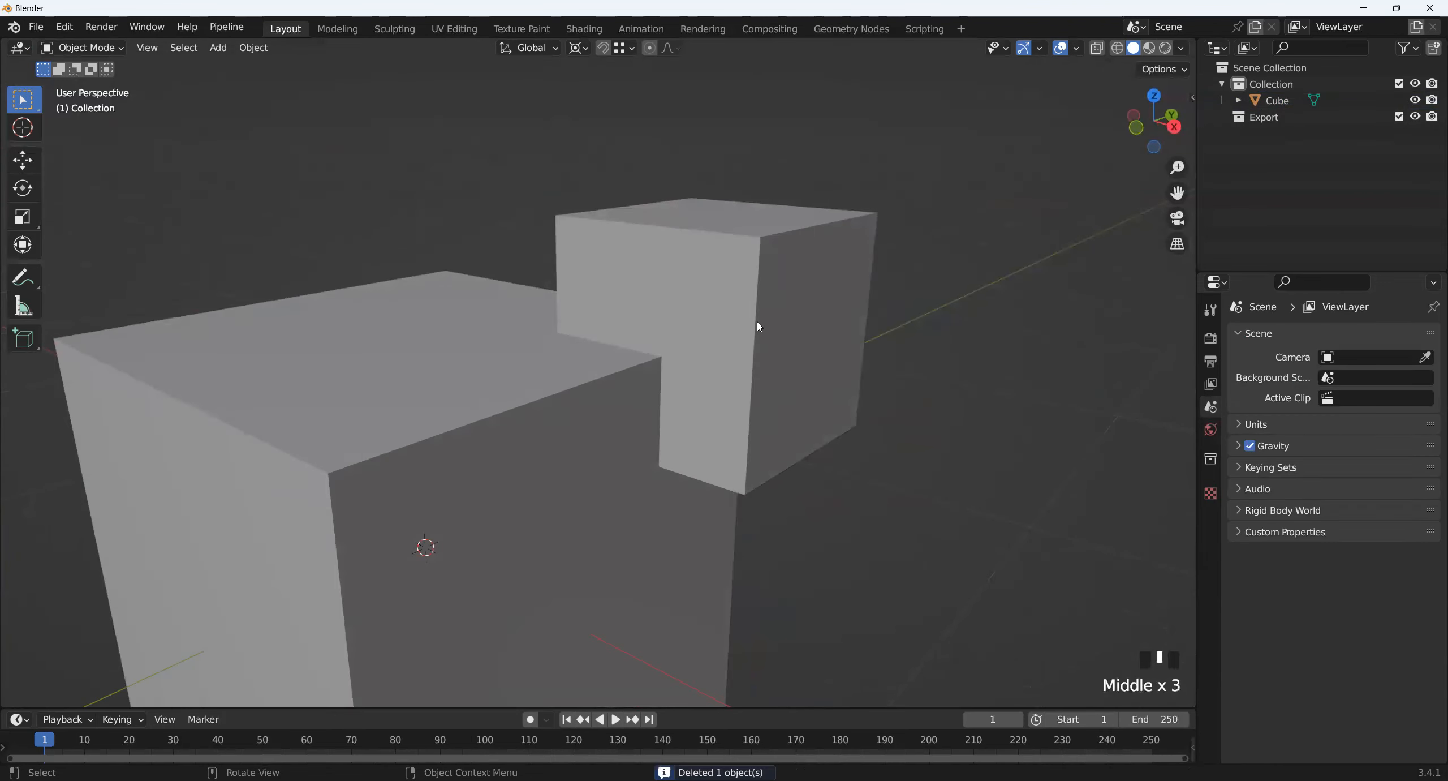
- Try moving the merged cube freely to check that it behaves as one object
click(552, 443)
scroll(650, 476, down, 2)
key(g)
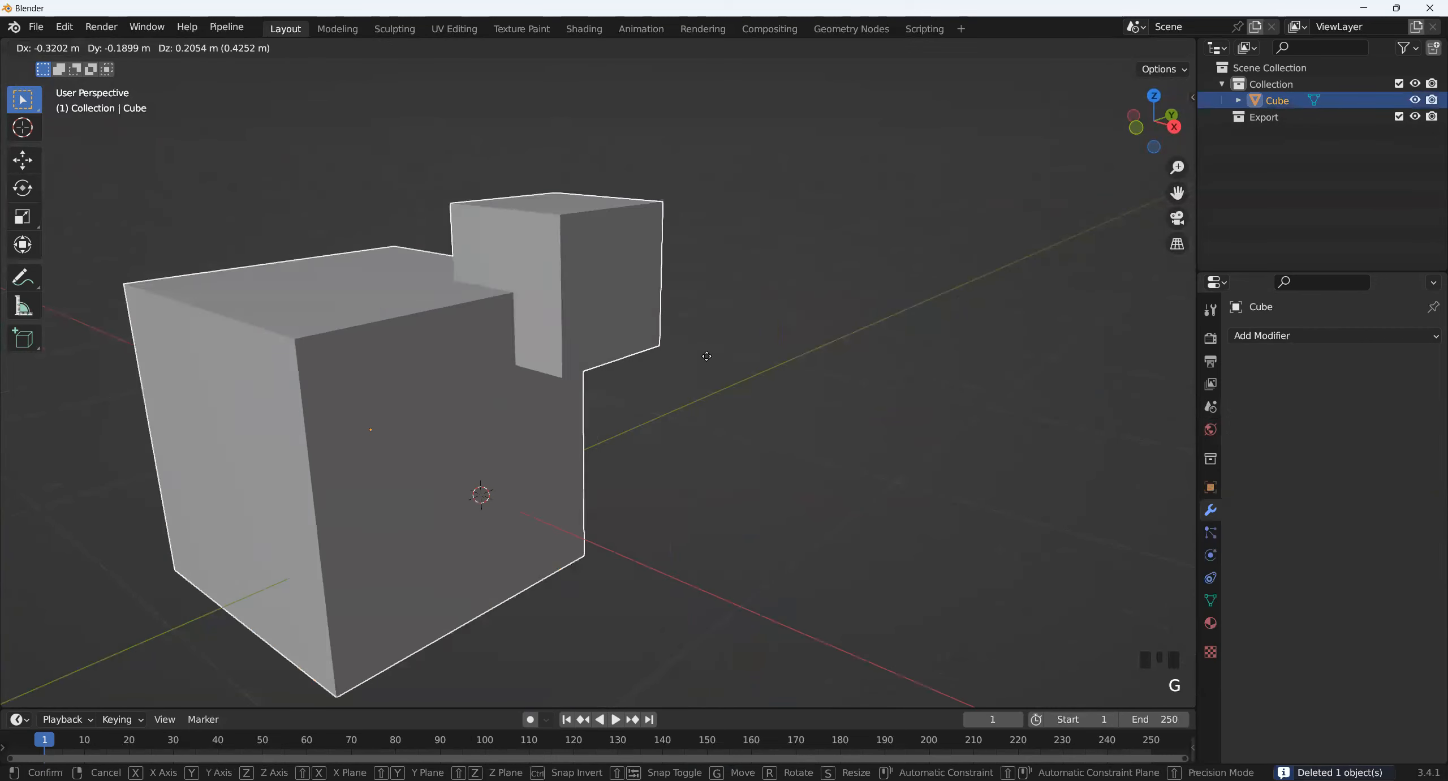
middle_drag(657, 472, 739, 509)
- Try moving the vertex where the two merged shapes meet in Edit Mode, cancel the move and return to Object Mode
scroll(637, 482, up, 3)
key(Tab)
click(911, 475)
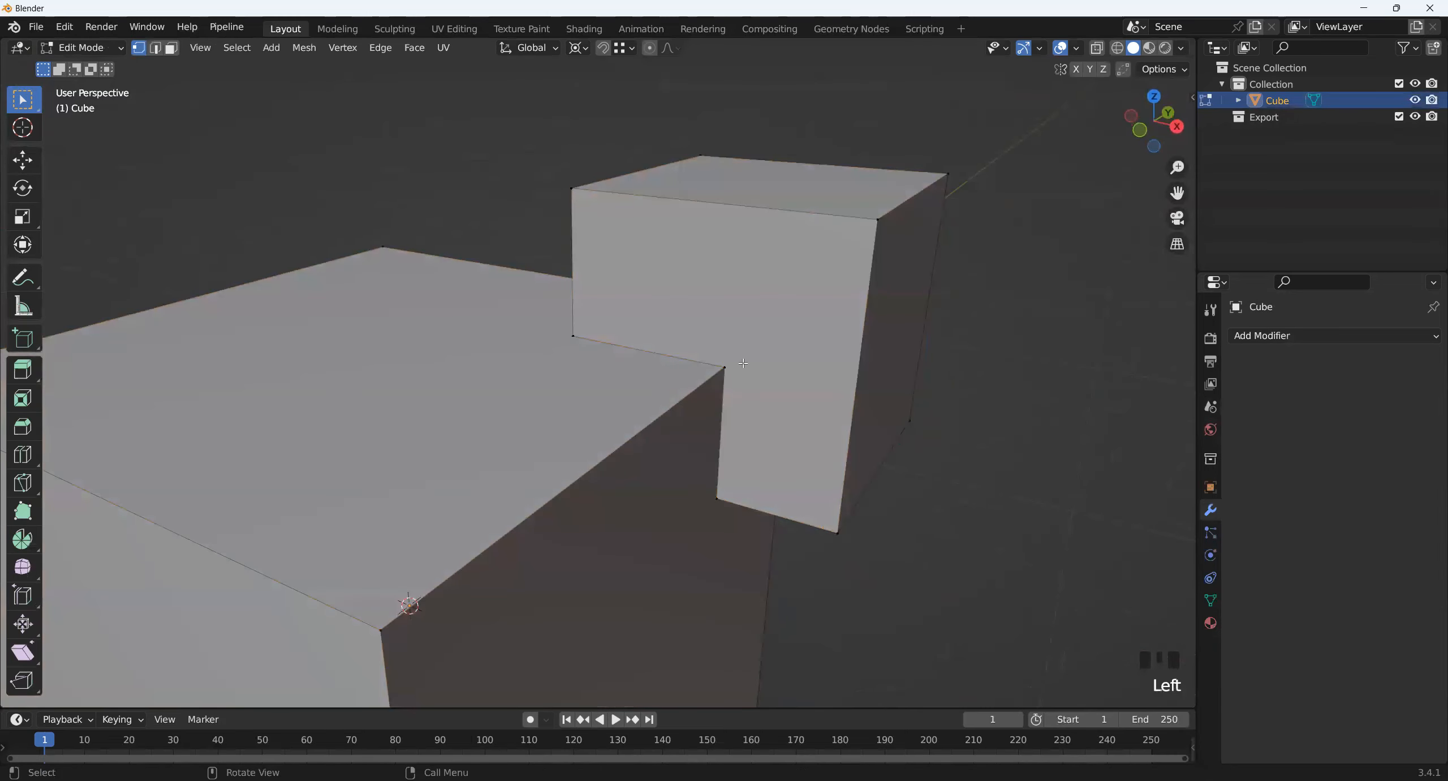
middle_drag(752, 398, 730, 419)
key(g)
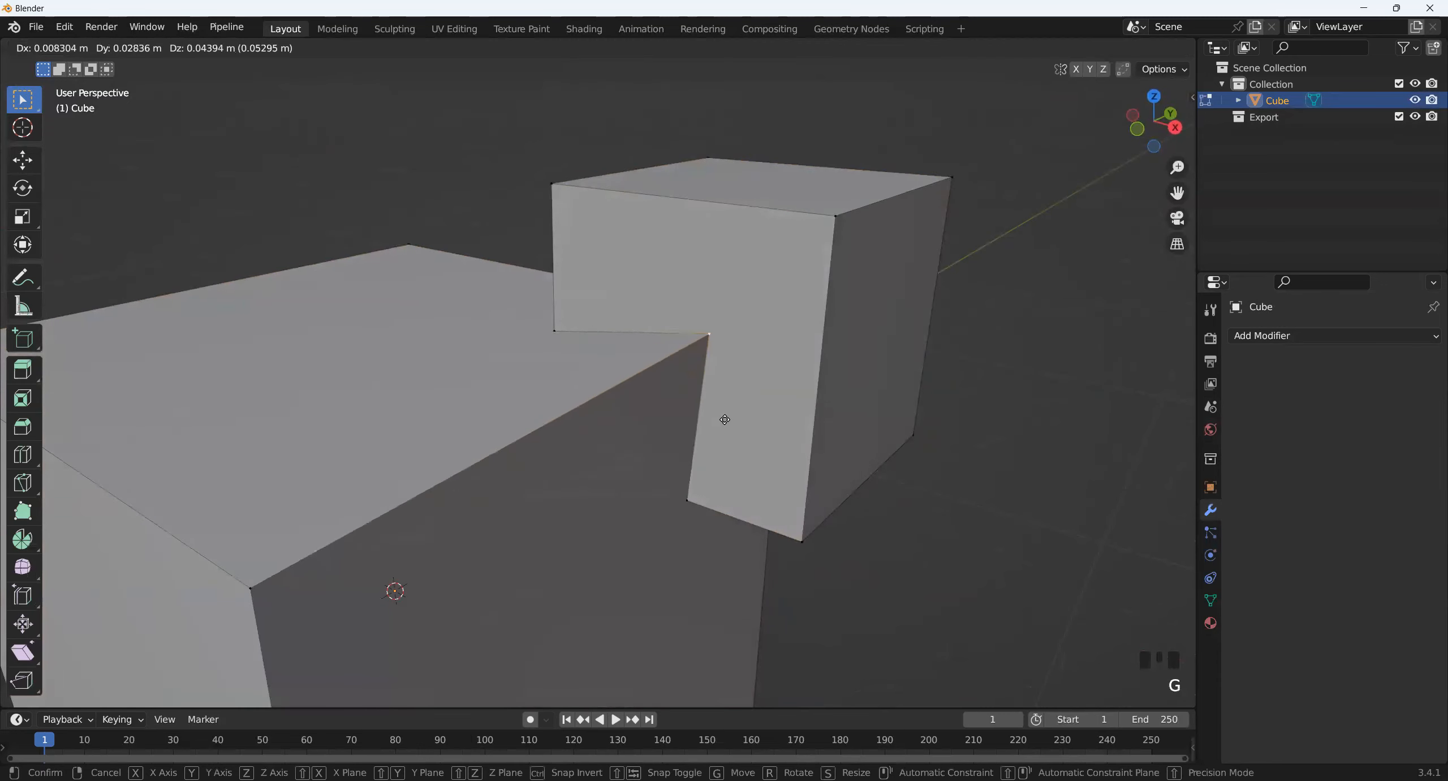
right_click(710, 443)
middle_drag(650, 438, 701, 427)
middle_drag(643, 424, 695, 415)
middle_drag(765, 357, 679, 420)
key(Tab)
- Move the merged object about 2.61 m along Y, away from the world origin
scroll(536, 517, down, 4)
middle_drag(536, 517, 491, 563)
scroll(683, 572, down, 2)
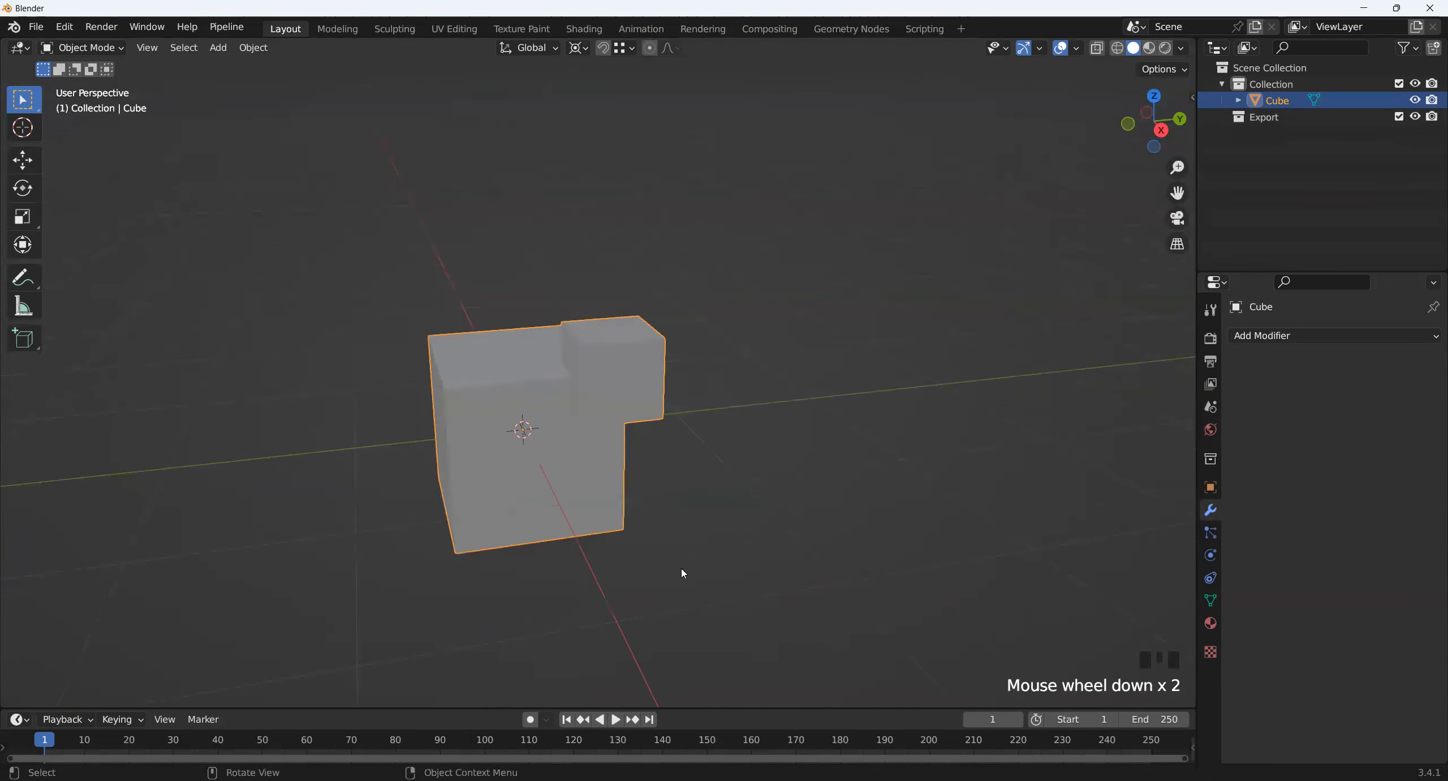
key(g)
click(978, 508)
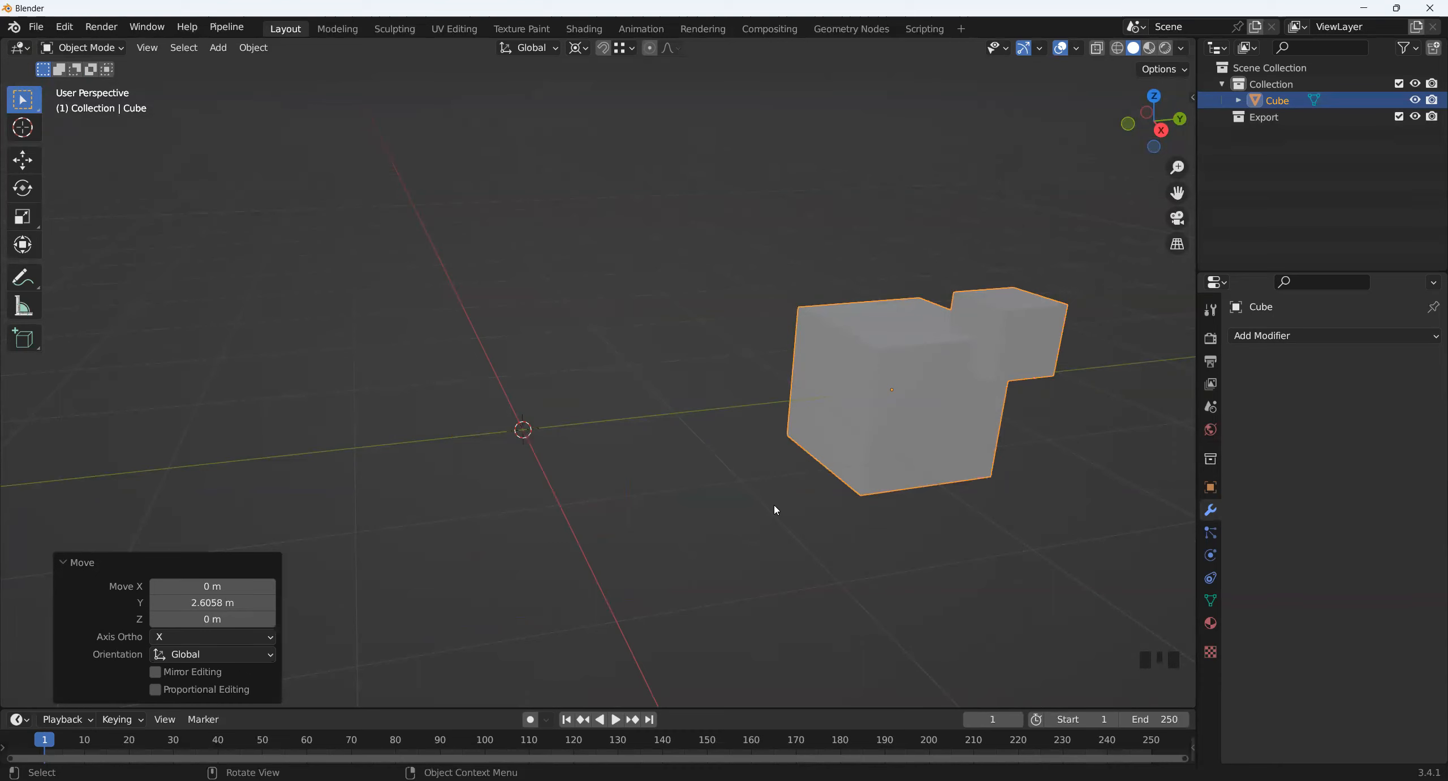
- Snap the 3D cursor to the world origin and add a new 1 m mesh cube there
scroll(572, 400, up, 3)
click(572, 400)
shift+middle_drag(572, 400, 596, 438)
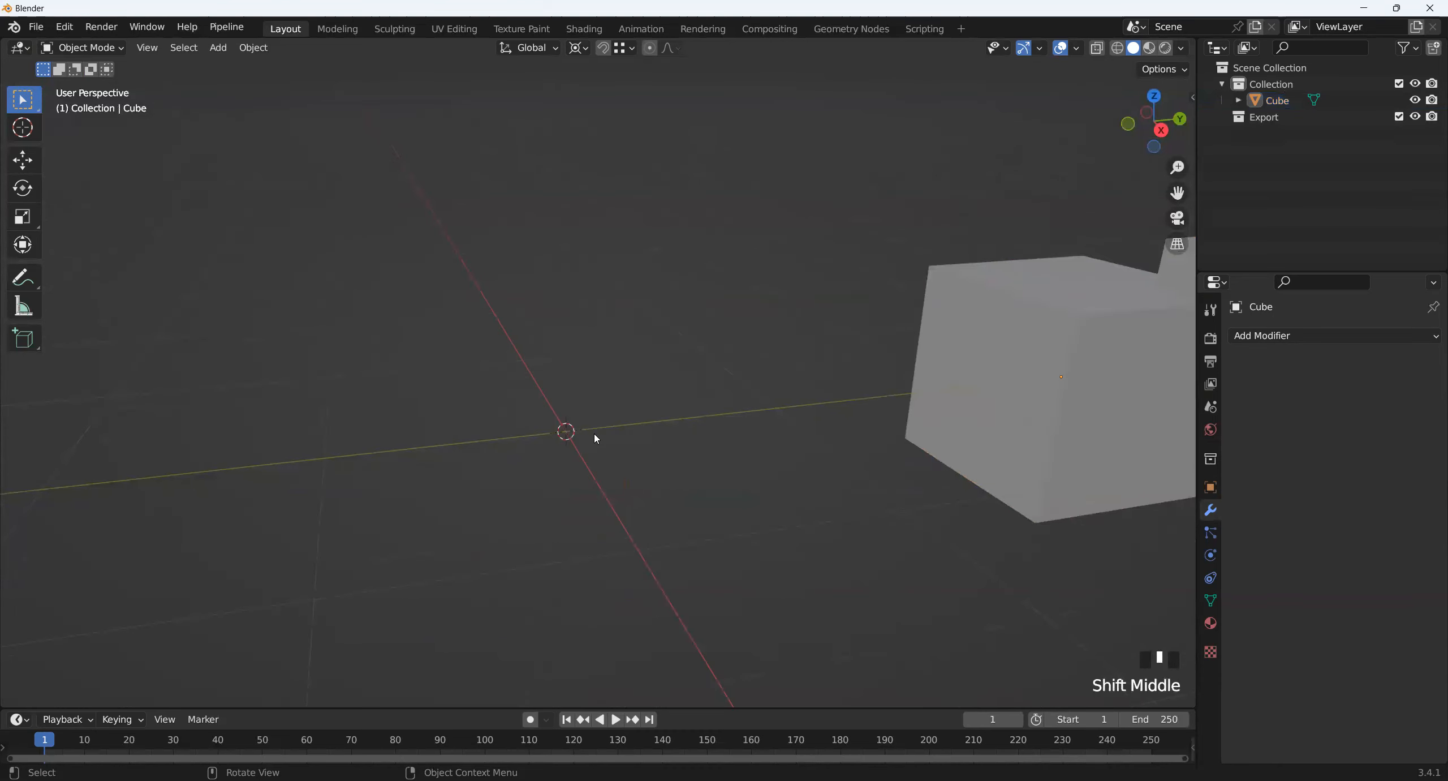
middle_drag(473, 450, 577, 450)
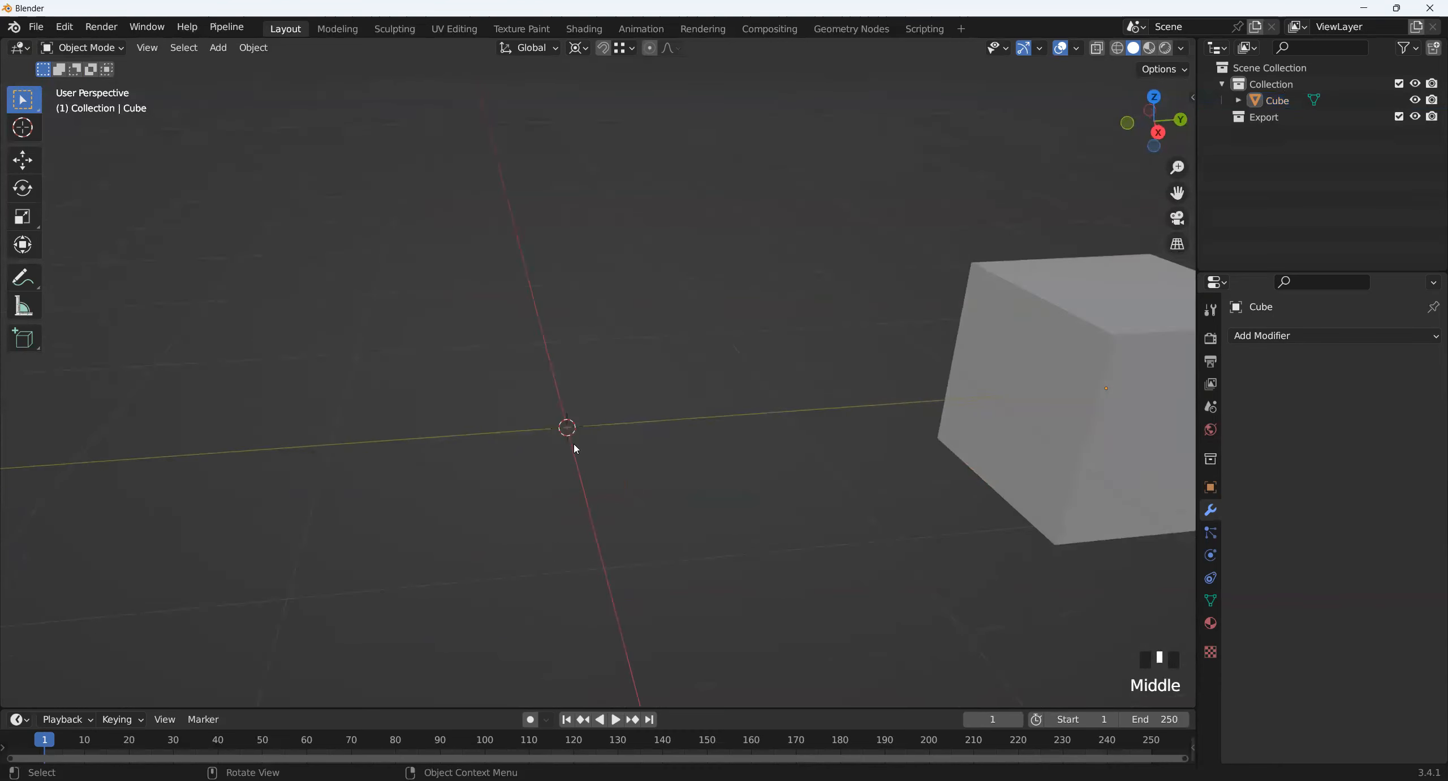
key(shift+s)
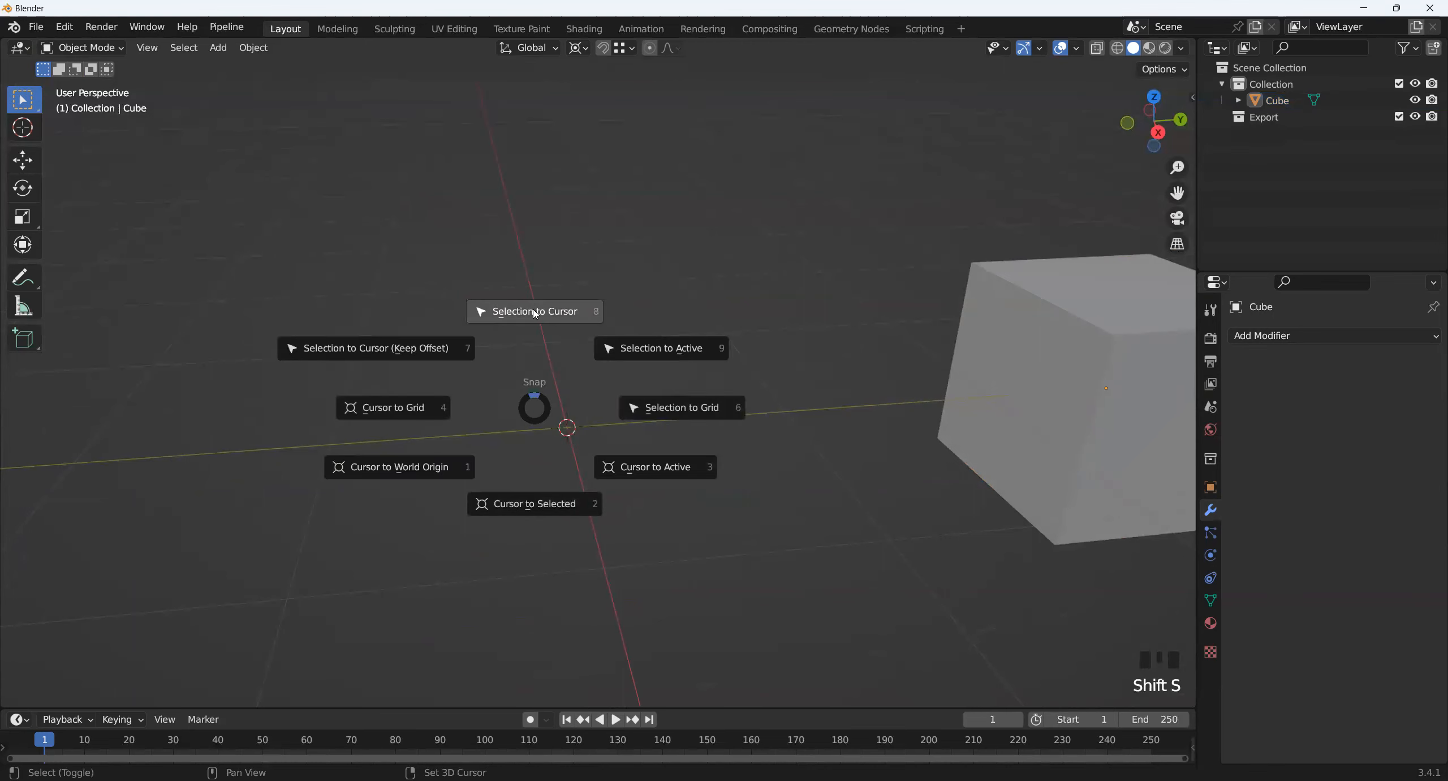
click(509, 465)
key(shift+a)
key(shift+a)
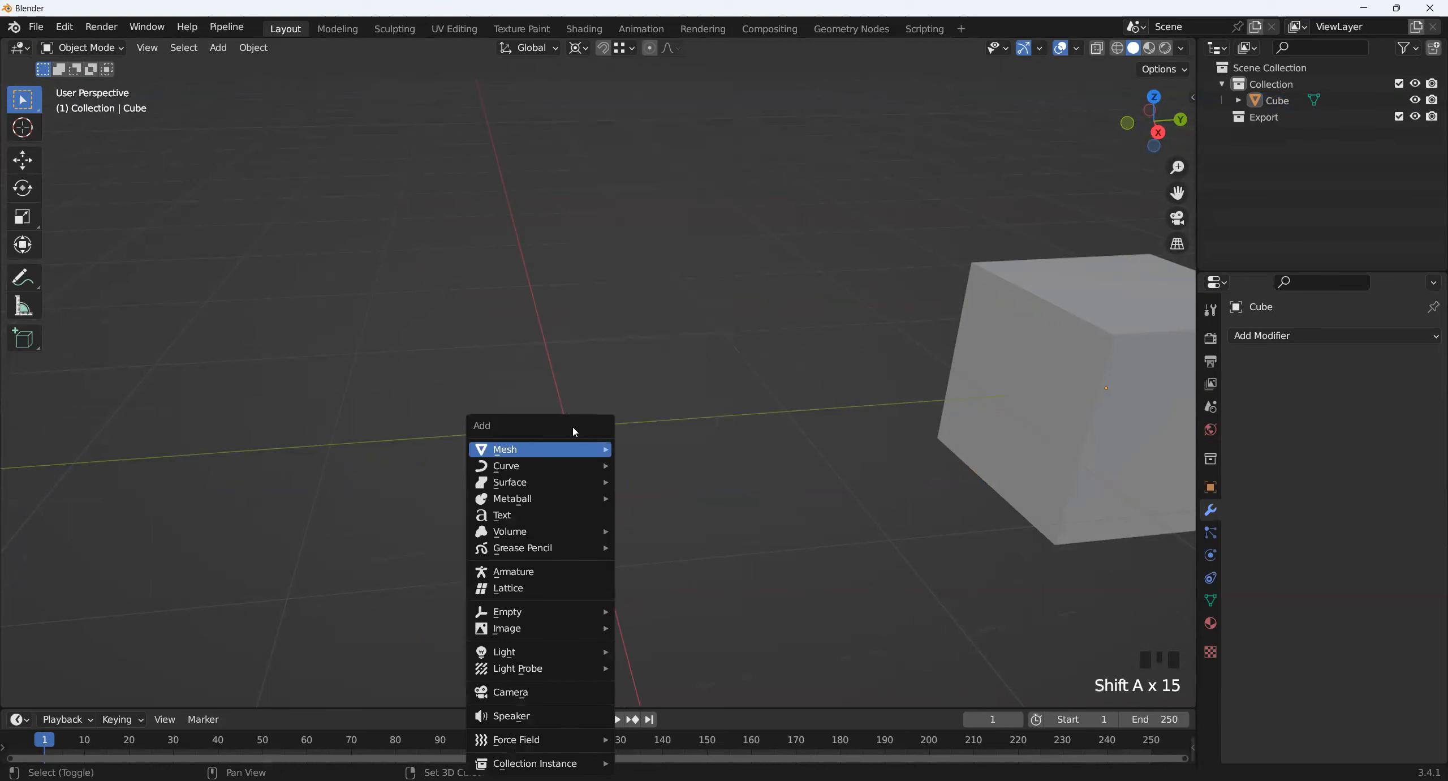
mouse_move(569, 449)
click(652, 108)
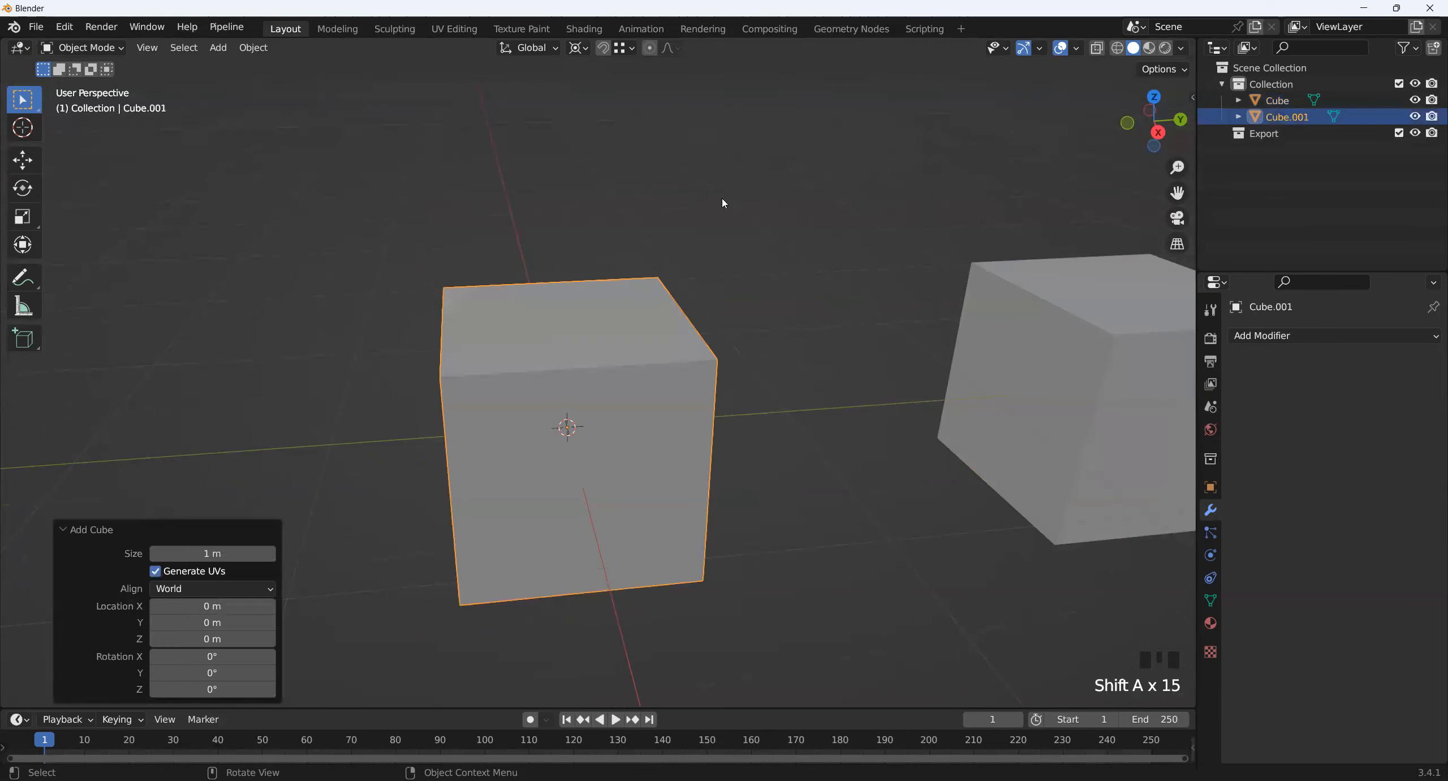
- Add another mesh cube inside the new one and scale it uniformly to about 0.402
scroll(566, 449, up, 2)
key(shift+a)
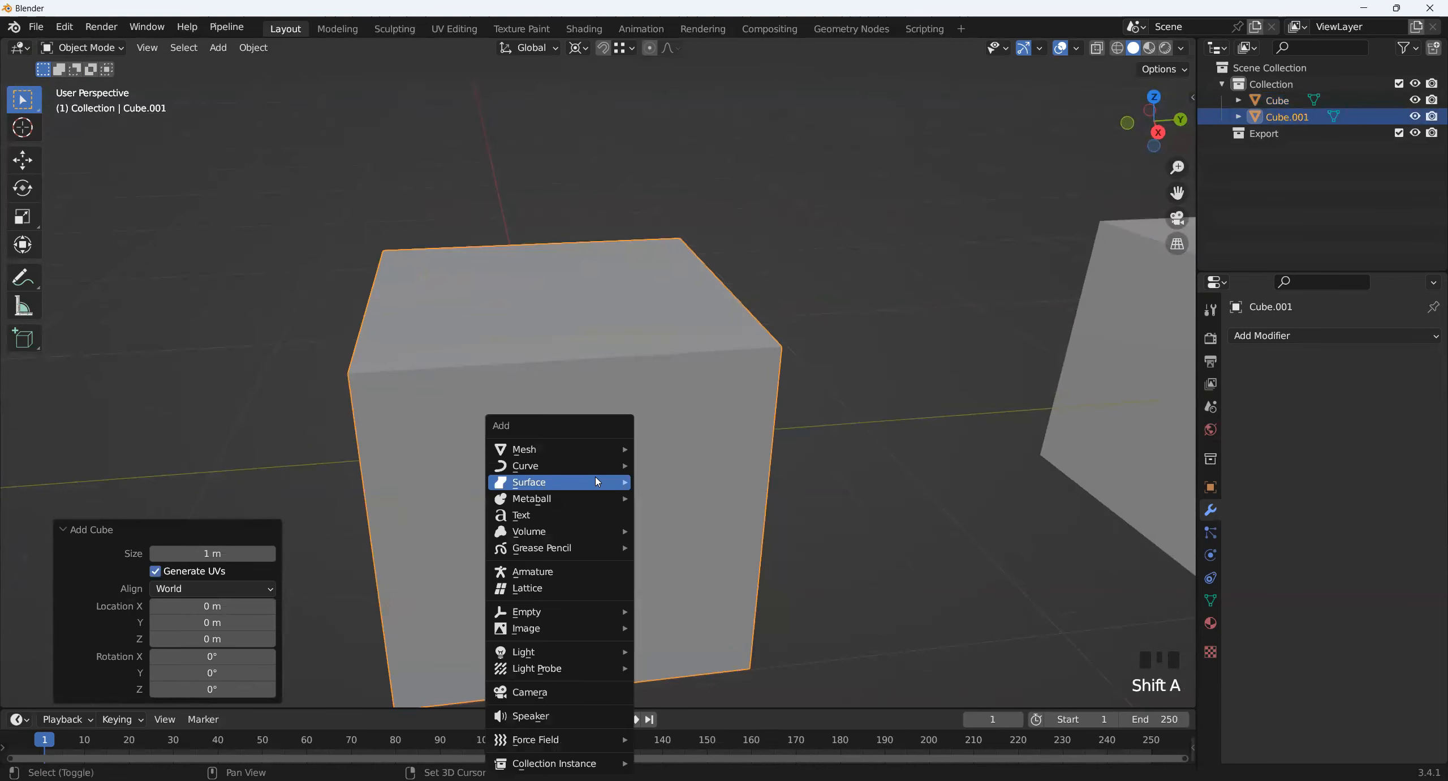
mouse_move(588, 449)
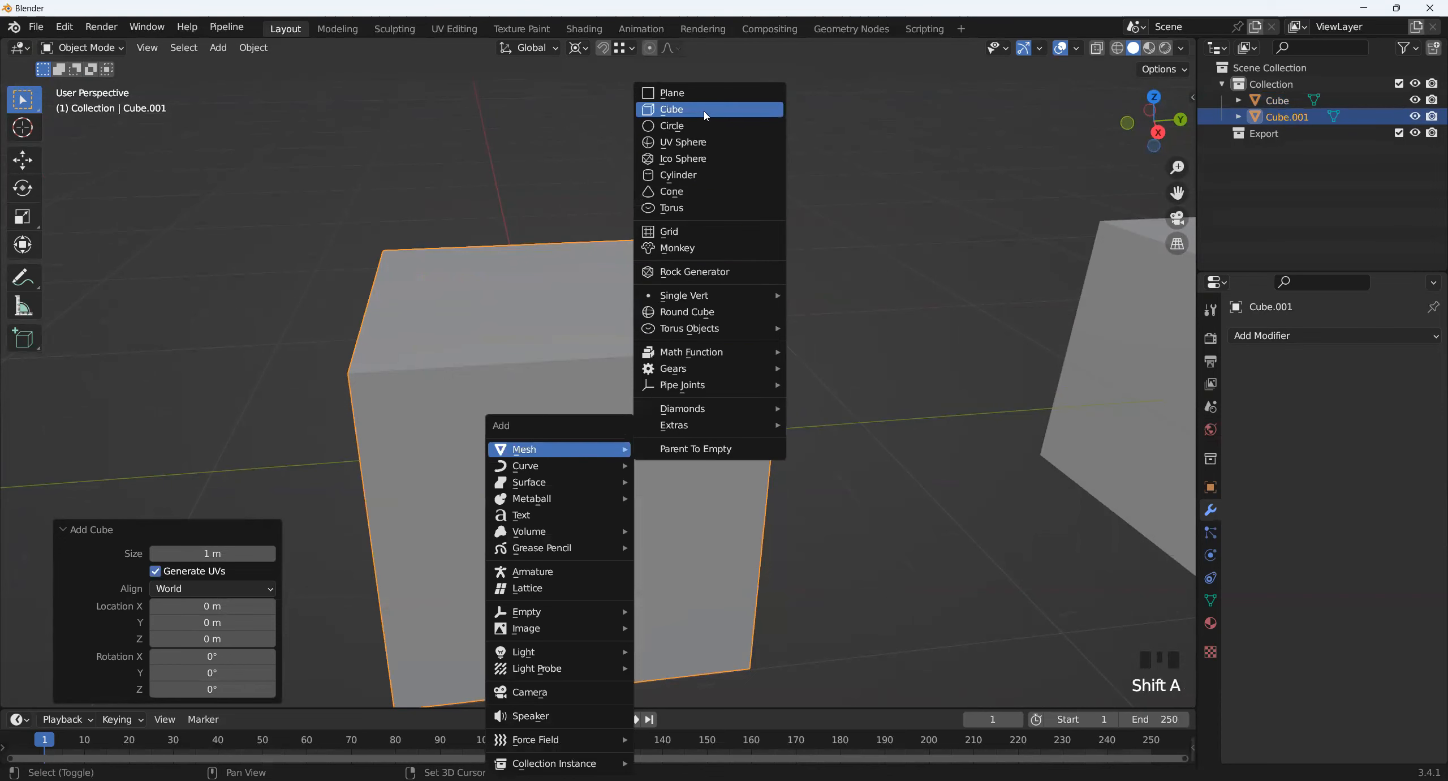
click(701, 109)
key(s)
click(680, 472)
- Raise the small cube along Z so it protrudes through the large cube's top face
middle_drag(680, 472, 729, 532)
key(g)
key(z)
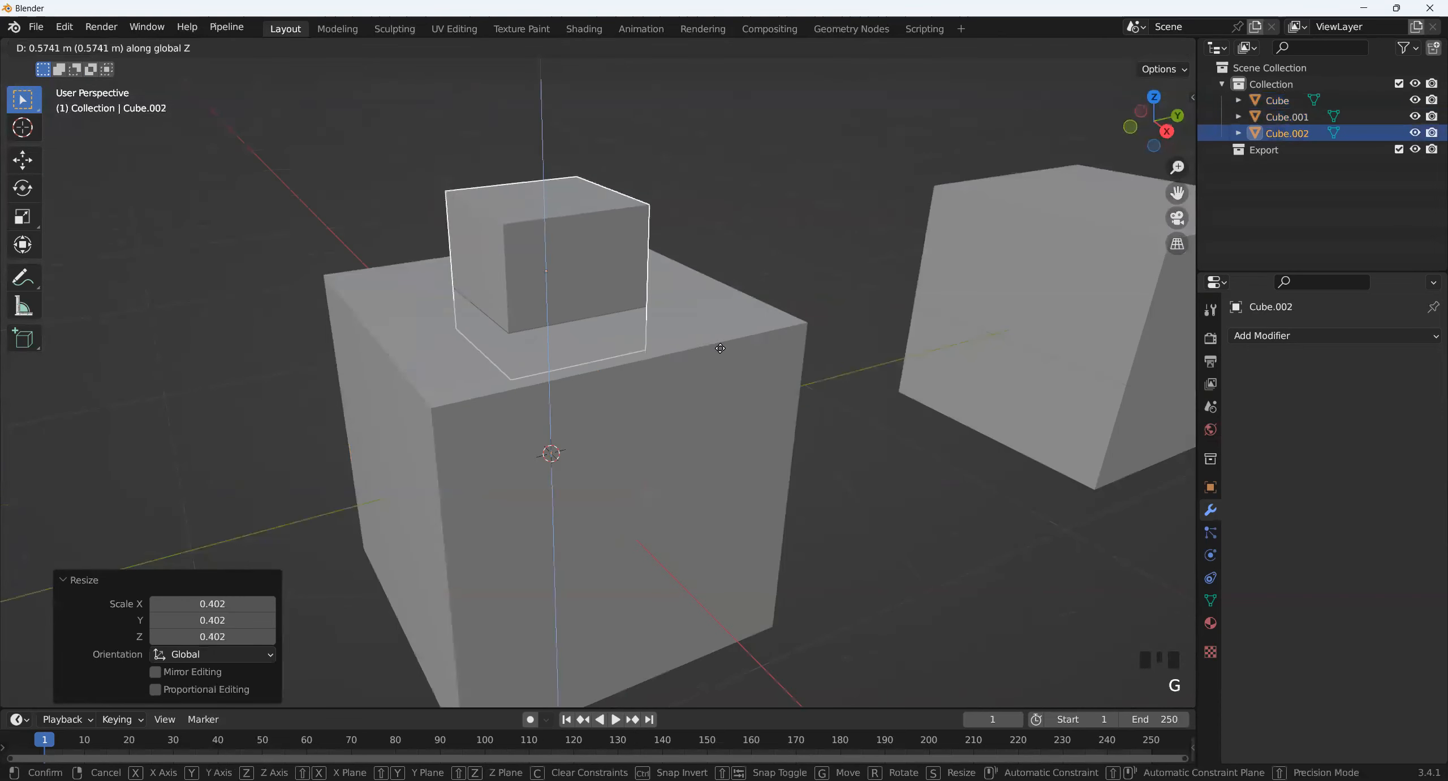
click(718, 370)
middle_drag(718, 371, 958, 396)
- Join the large cube at the origin and the small cube on top of it into one object
click(958, 384)
click(637, 434)
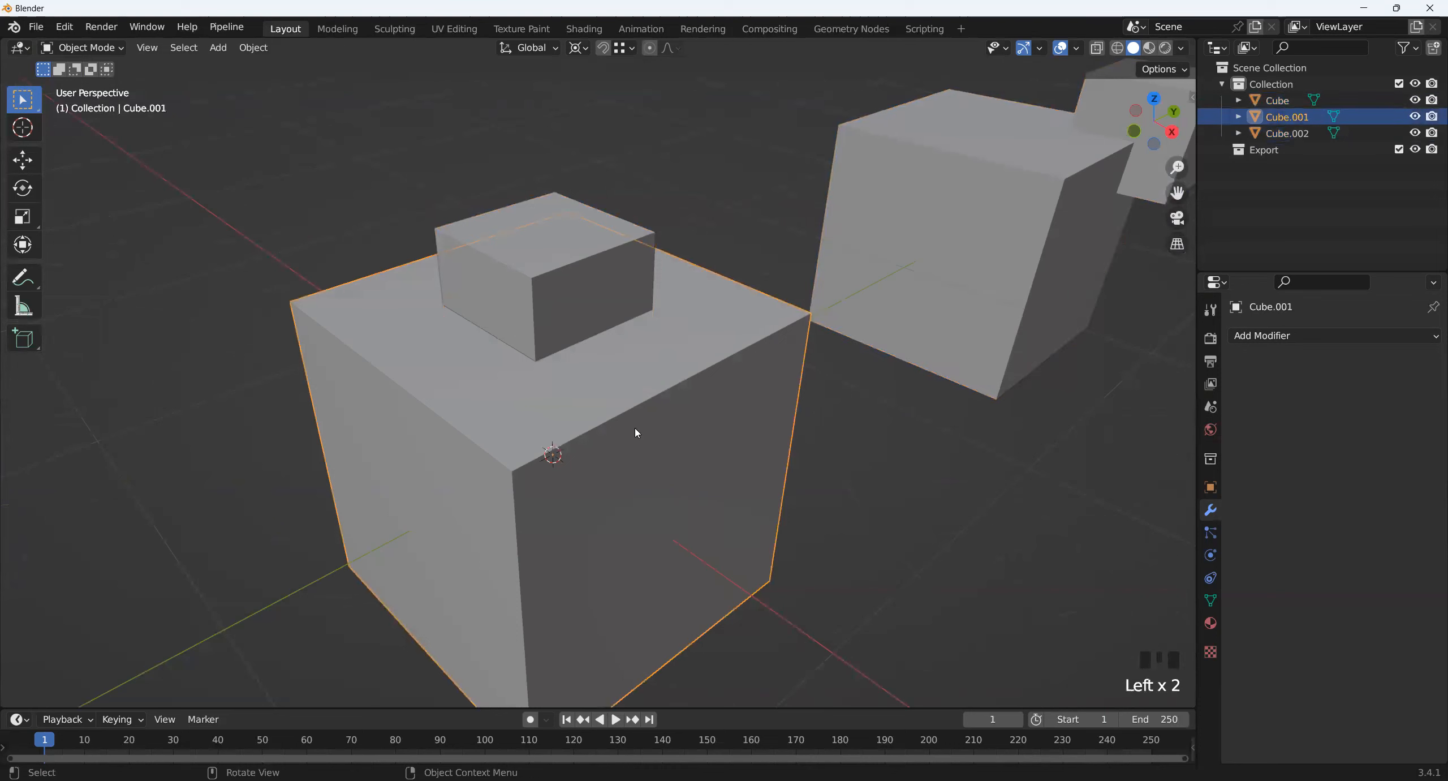
shift+click(566, 293)
middle_drag(624, 449, 607, 430)
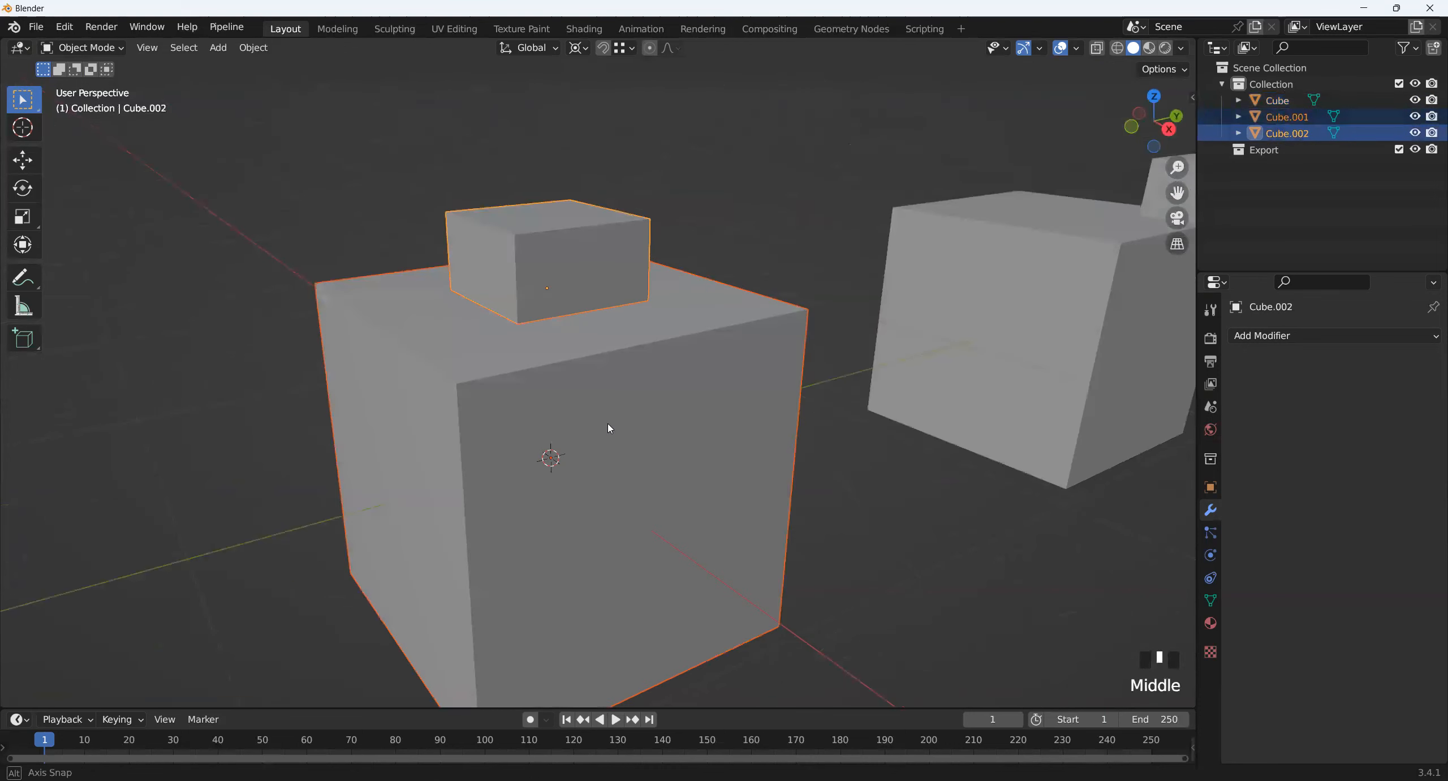
key(ctrl+j)
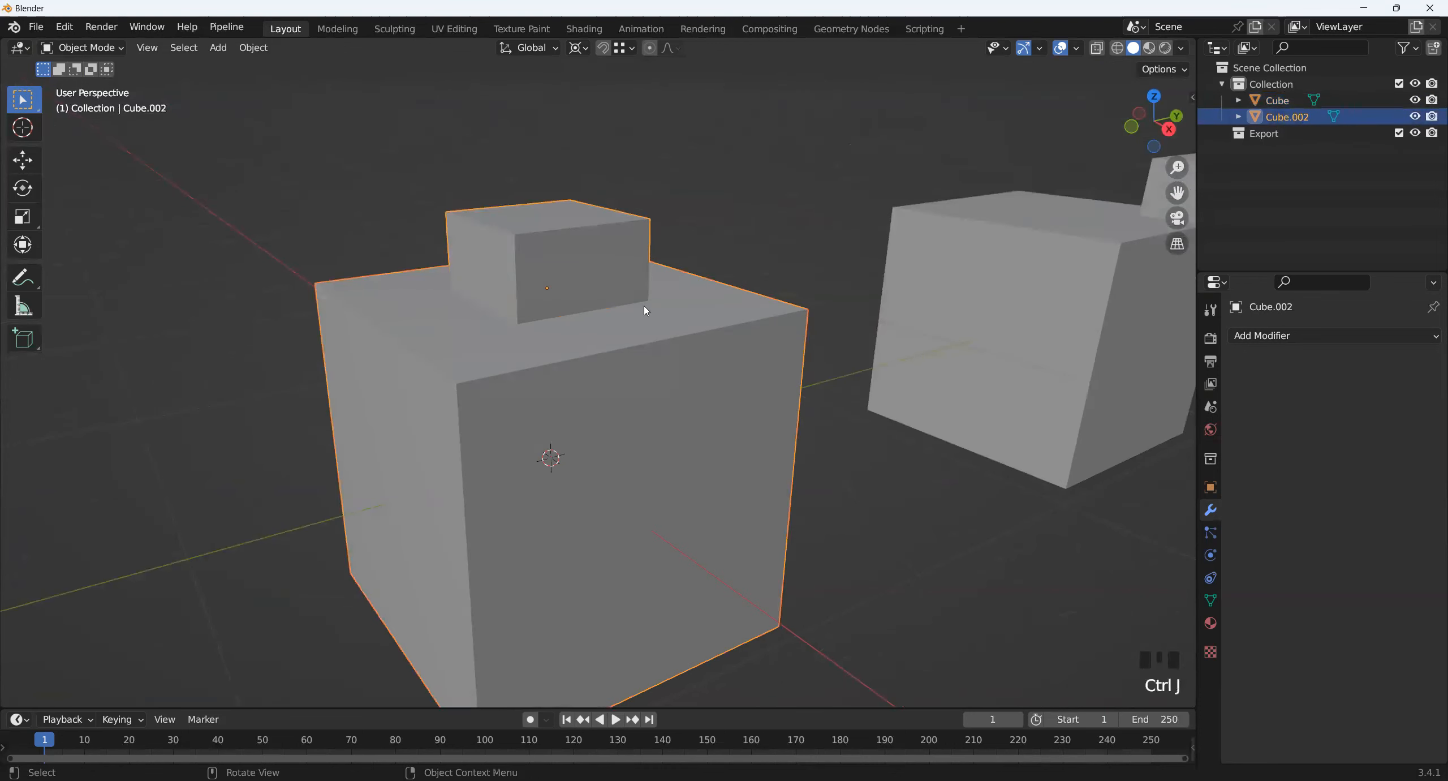
scroll(646, 311, up, 2)
middle_drag(646, 311, 601, 195)
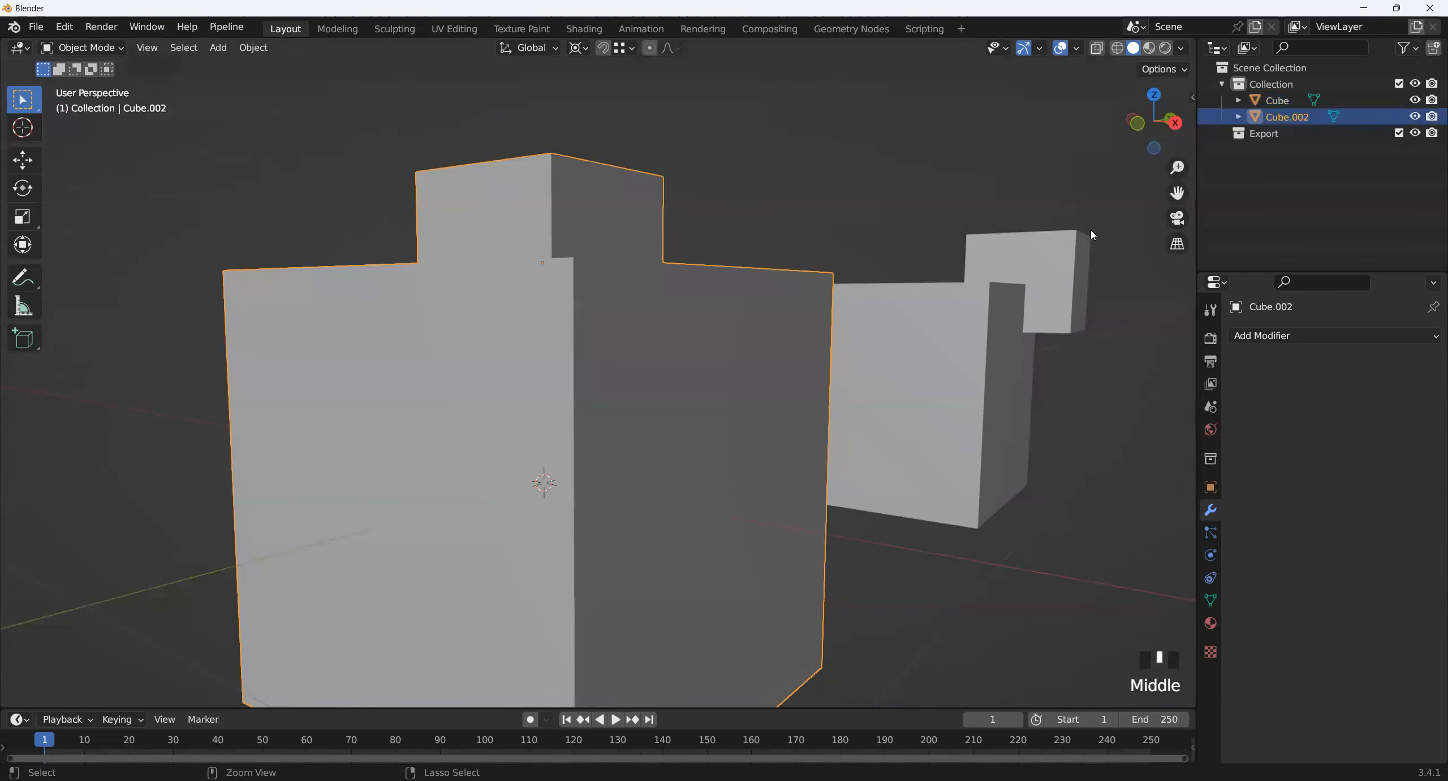
- Undo the join and join the same two cubes again
key(ctrl+z)
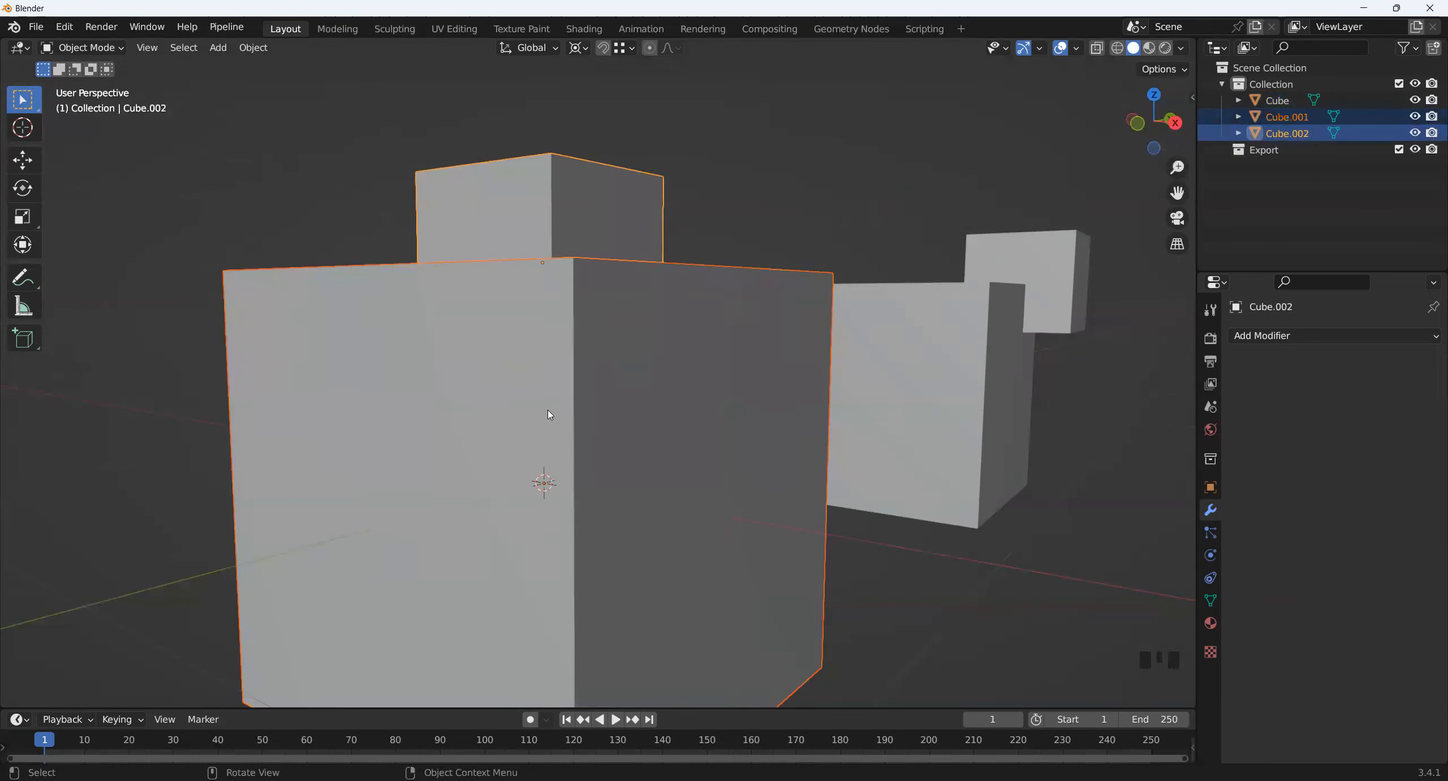
middle_drag(621, 370, 575, 438)
key(ctrl+j)
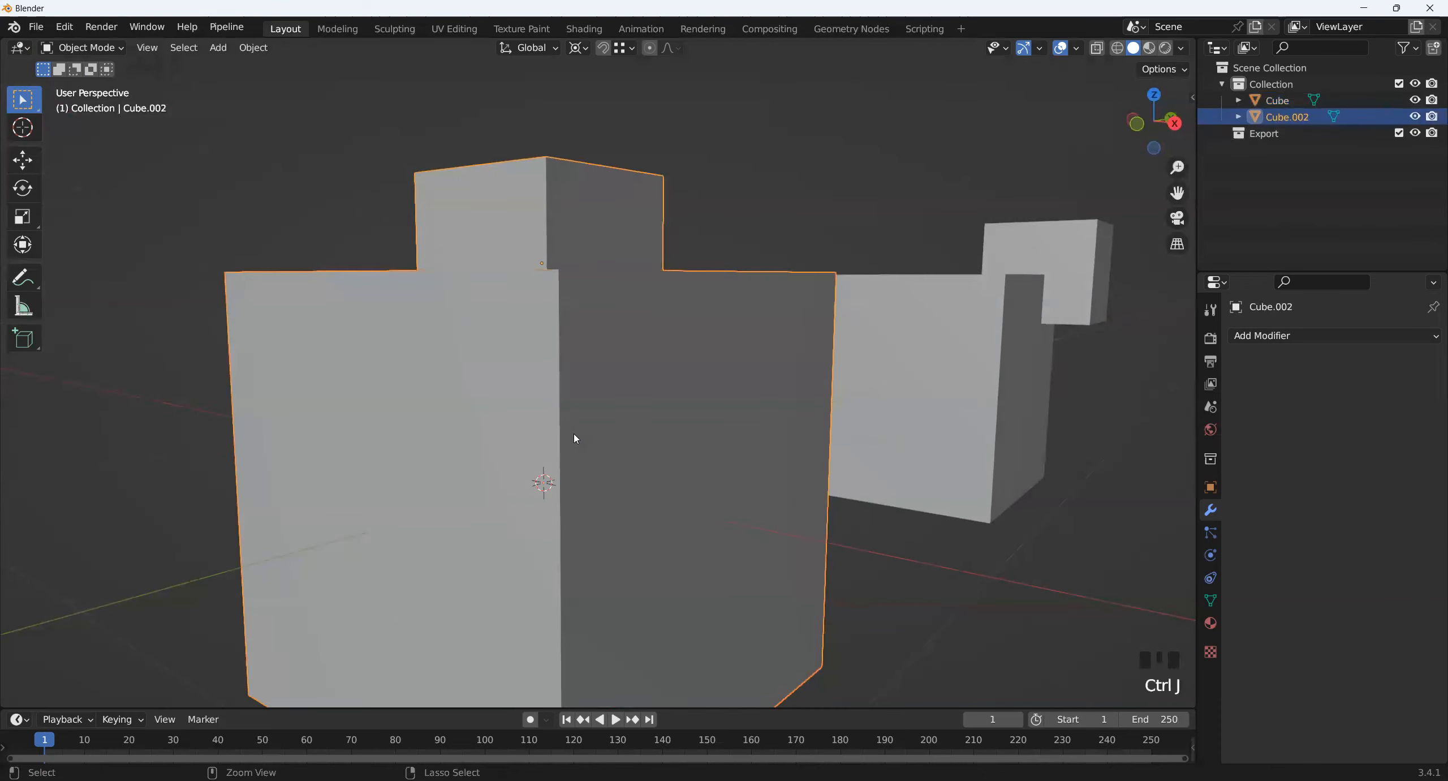
- Enter Edit Mode on the joined object, turn on X-ray display and clear the selection
middle_drag(633, 402, 566, 368)
key(Tab)
middle_drag(1053, 82, 1051, 65)
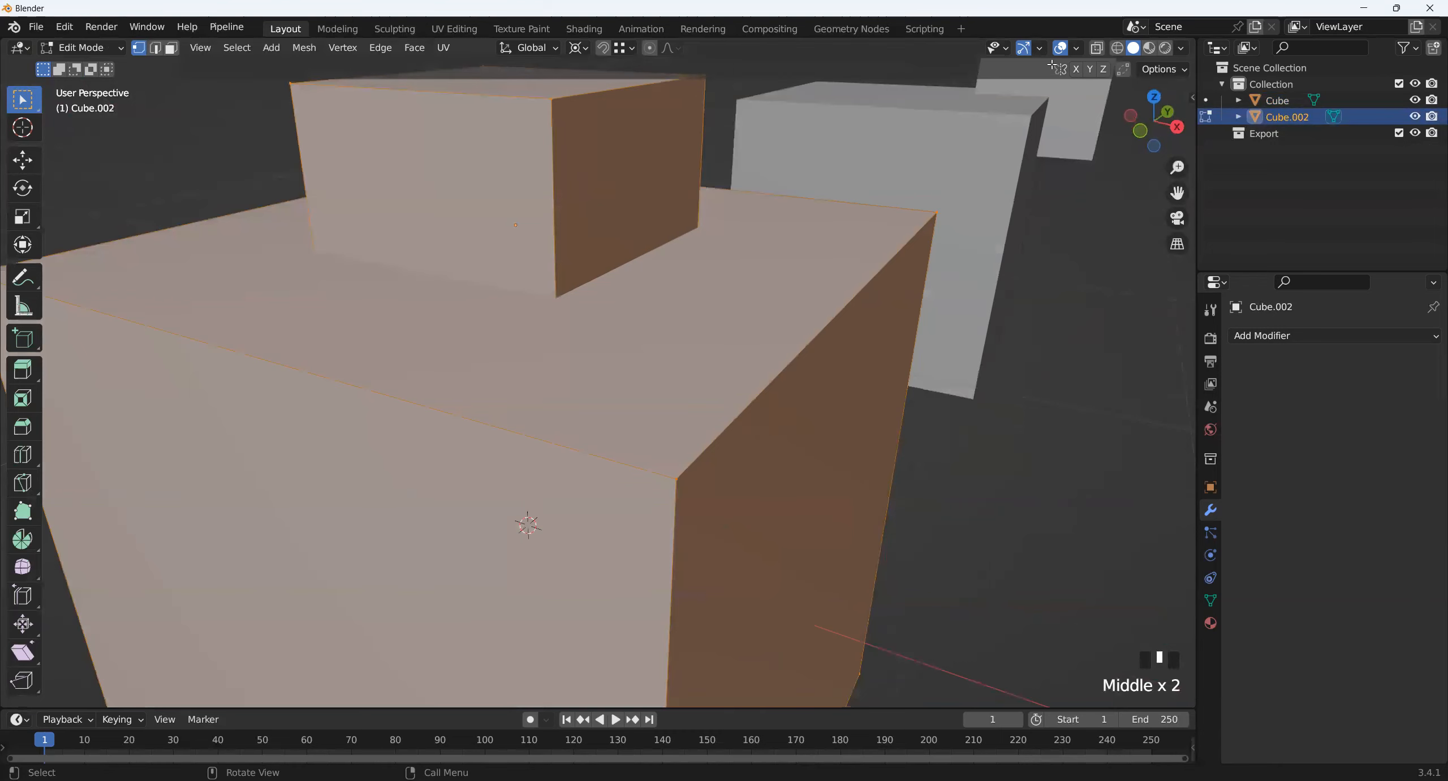
click(1099, 50)
middle_drag(883, 518, 865, 542)
scroll(986, 469, down, 3)
click(987, 469)
- Switch to Object Mode and back to Edit Mode, and examine the joined object's overlapping inner geometry
key(Tab)
middle_drag(616, 419, 553, 391)
key(Tab)
middle_drag(627, 362, 496, 321)
scroll(596, 317, up, 4)
middle_drag(608, 401, 521, 209)
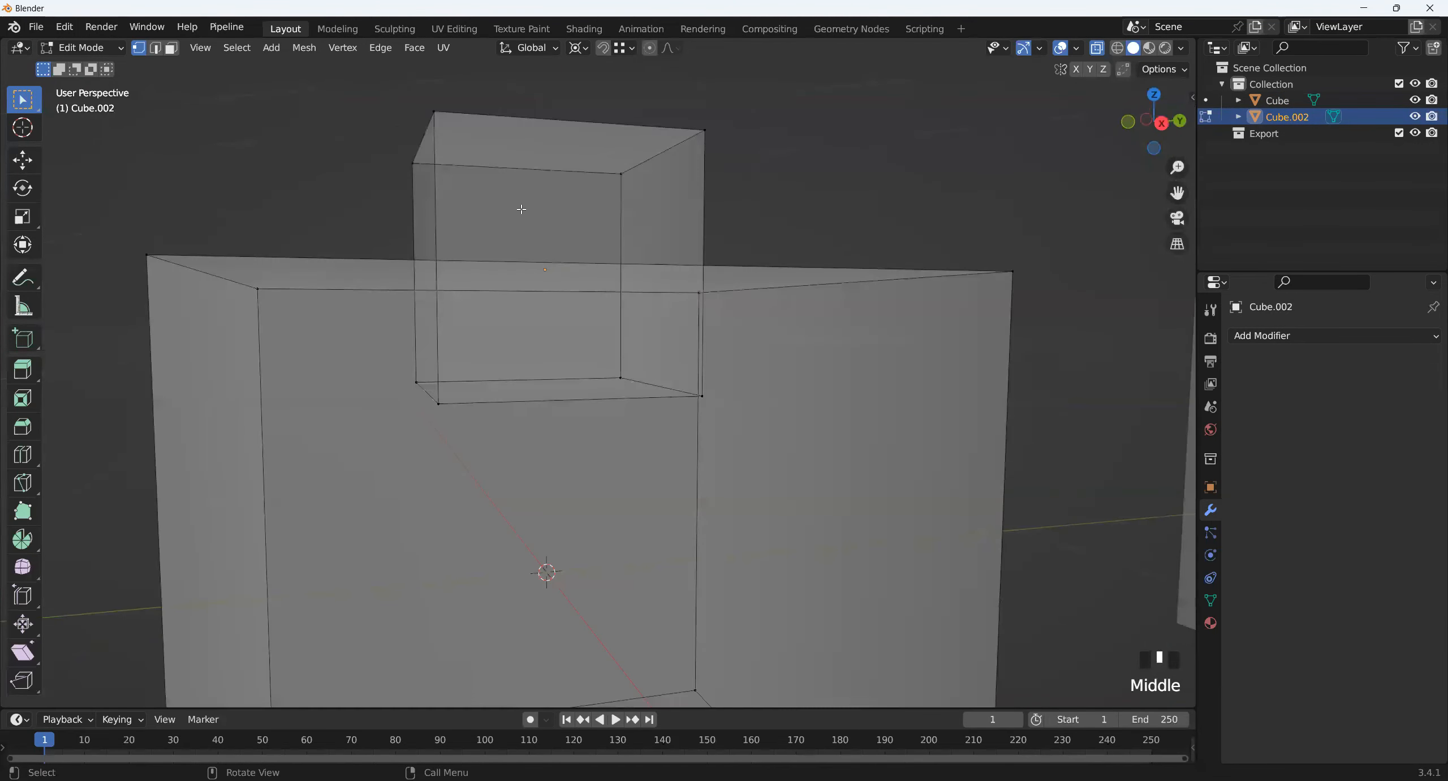
- Examine from several angles where the small cube penetrates the large cube inside the joined mesh
scroll(634, 436, down, 2)
middle_drag(634, 436, 664, 458)
middle_drag(438, 390, 508, 418)
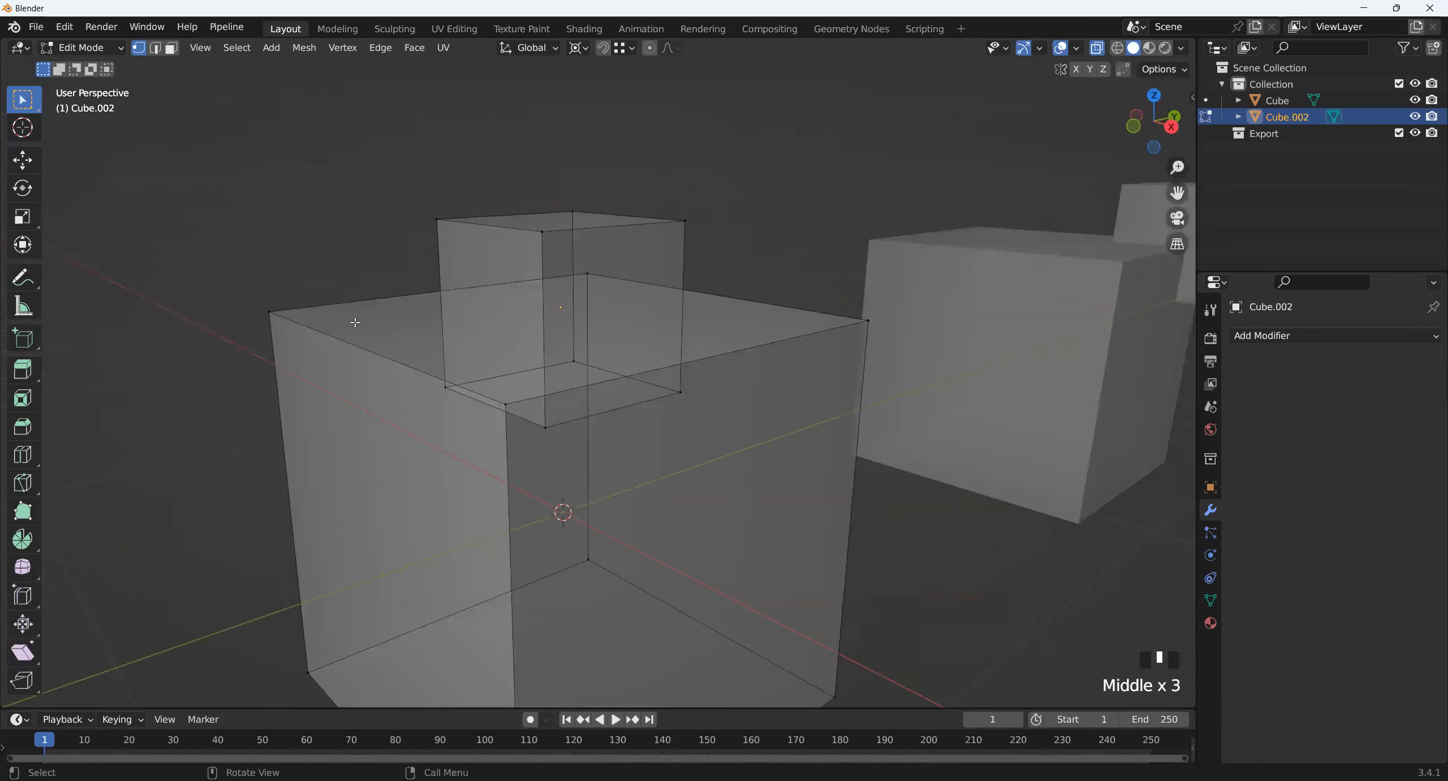
middle_drag(622, 417, 603, 417)
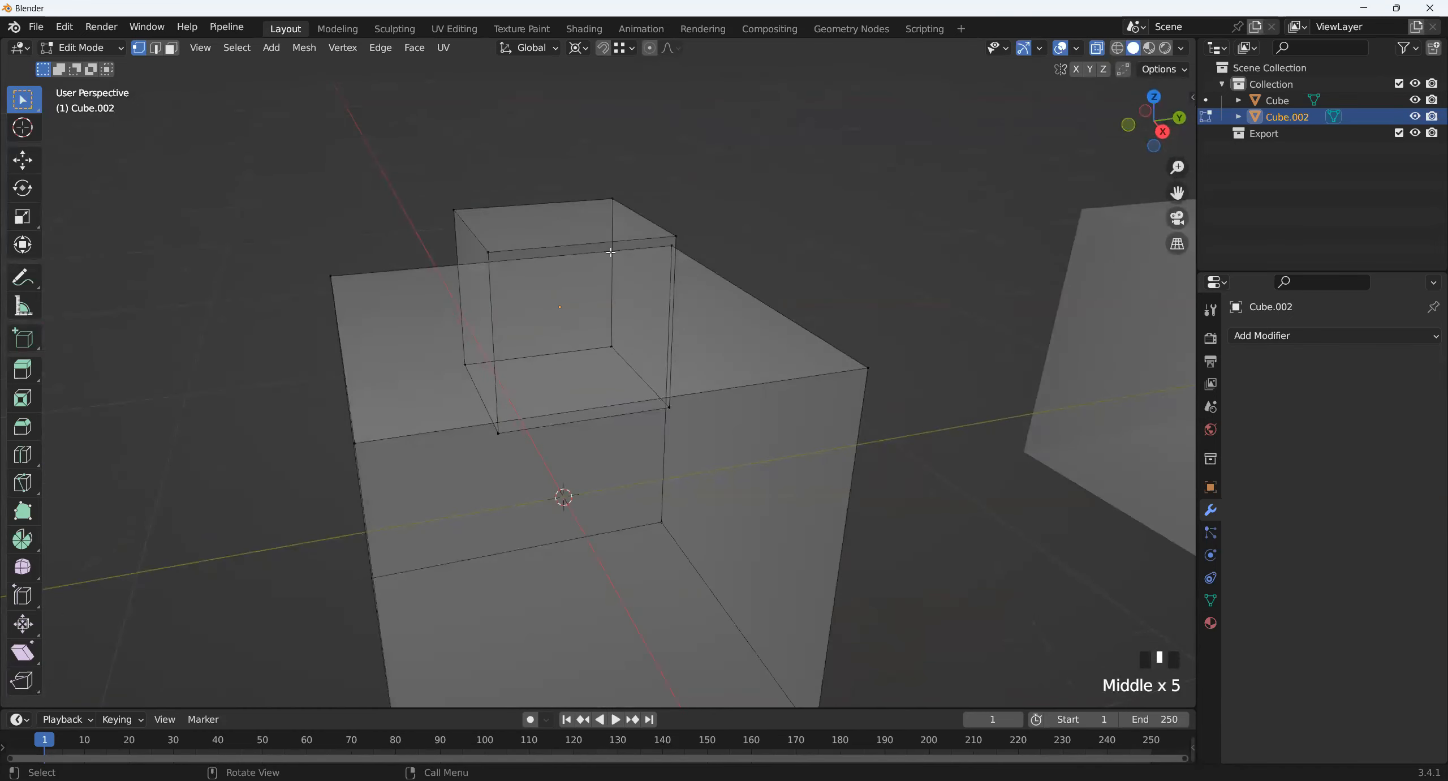
middle_drag(554, 525, 554, 415)
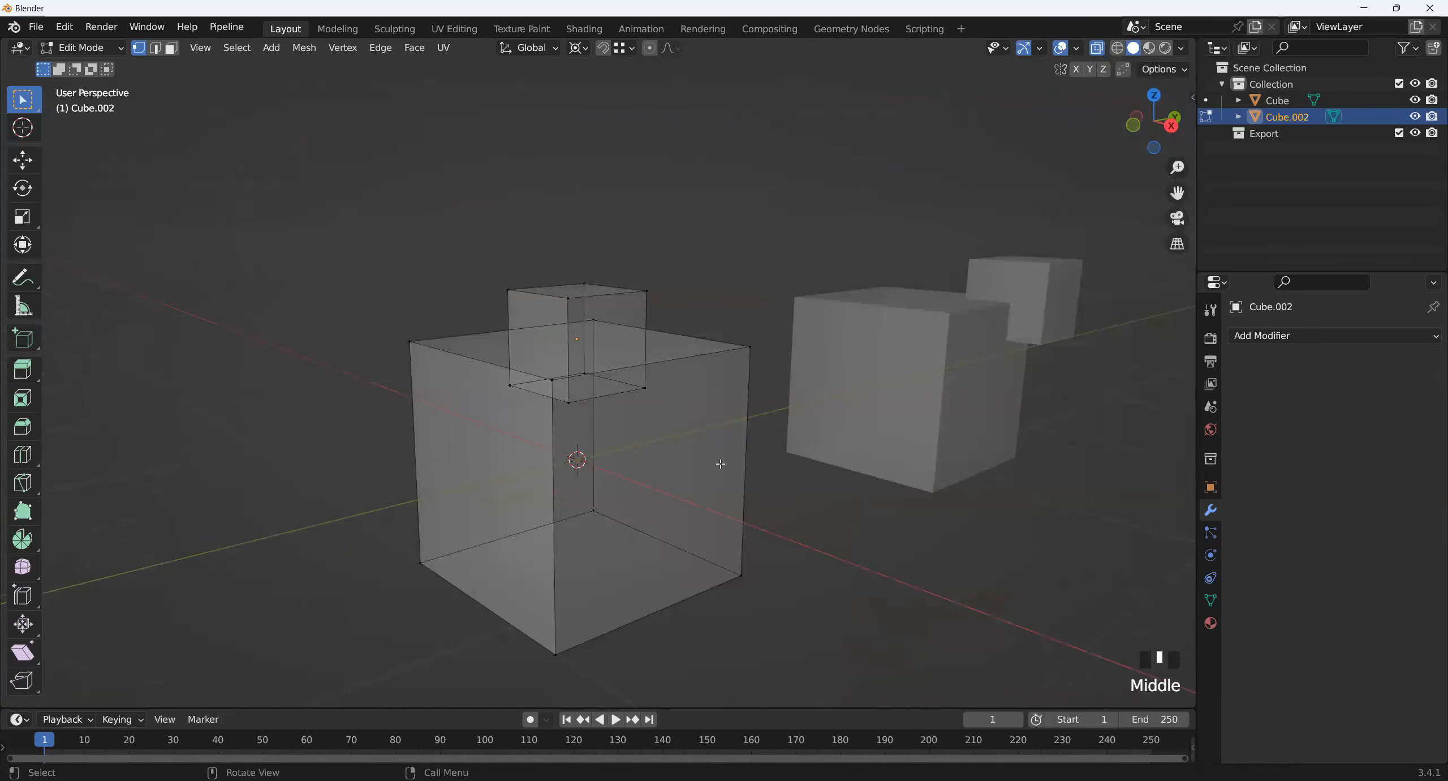
scroll(507, 469, up, 4)
middle_drag(506, 469, 618, 530)
scroll(479, 455, down, 2)
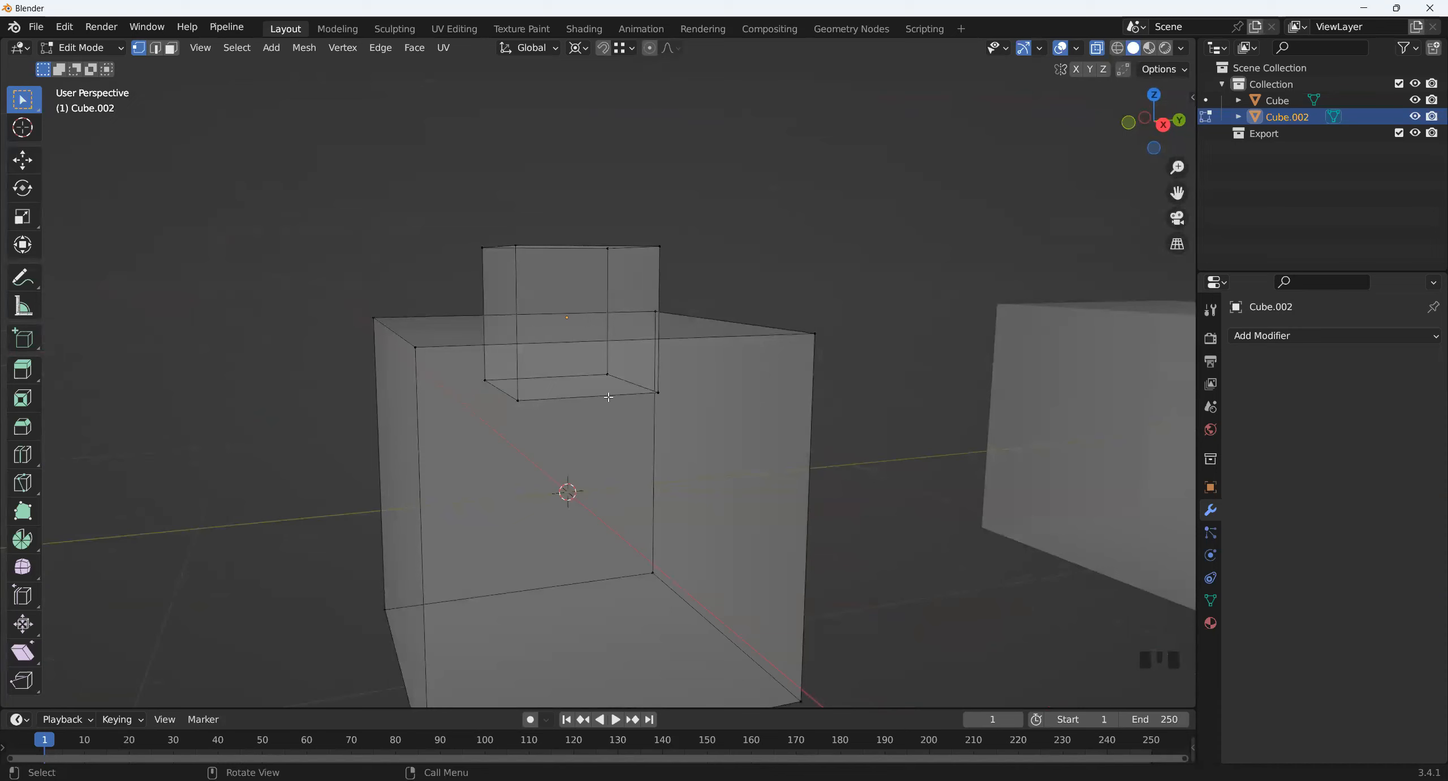
middle_drag(655, 437, 583, 419)
scroll(583, 419, down, 2)
- Leave Edit Mode, open the Boolean union object's mesh in Edit Mode to inspect its geometry, and return to Object Mode
key(Tab)
middle_drag(724, 440, 575, 491)
click(480, 502)
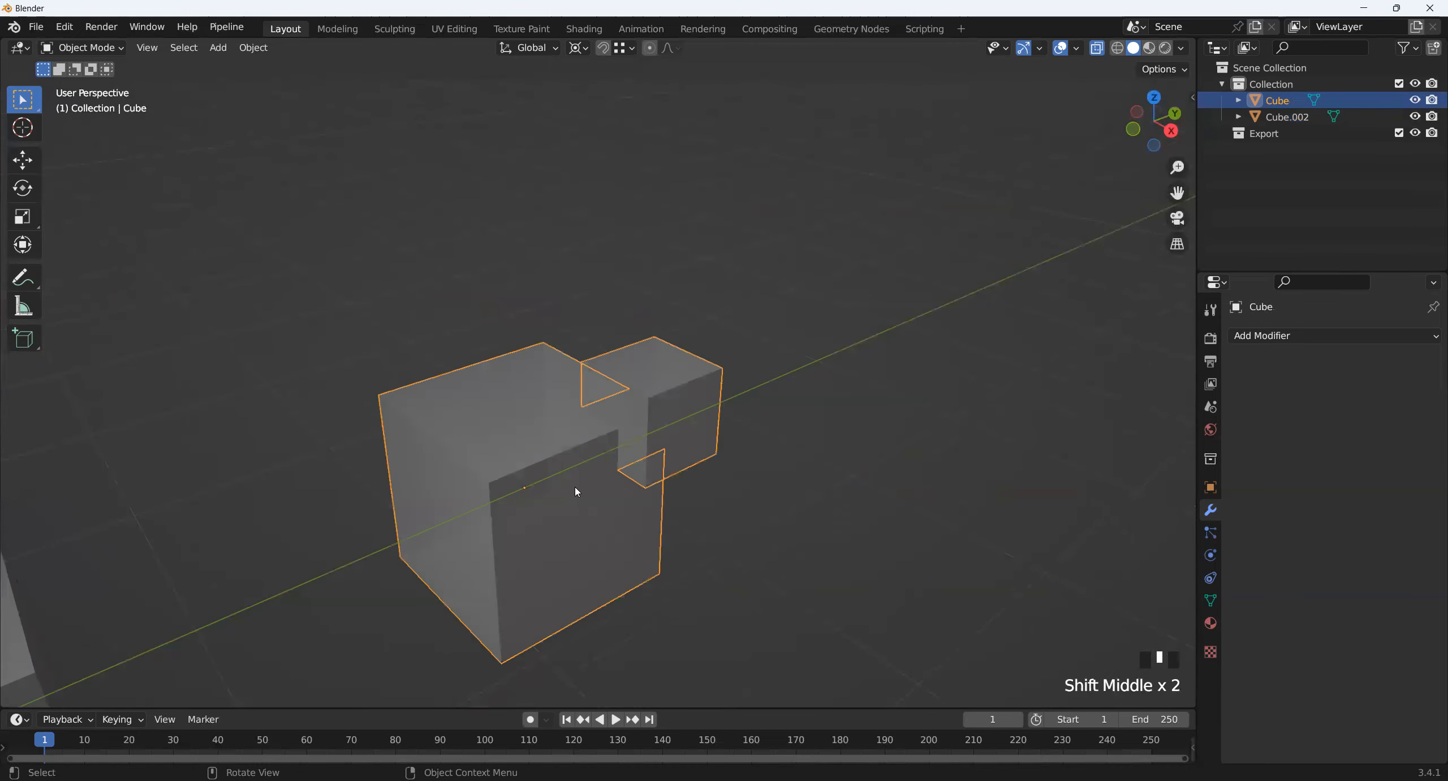
scroll(700, 516, up, 5)
key(Tab)
middle_drag(699, 516, 585, 414)
click(705, 448)
click(718, 453)
click(721, 574)
middle_drag(722, 573, 537, 423)
click(553, 449)
scroll(518, 432, up, 1)
key(Tab)
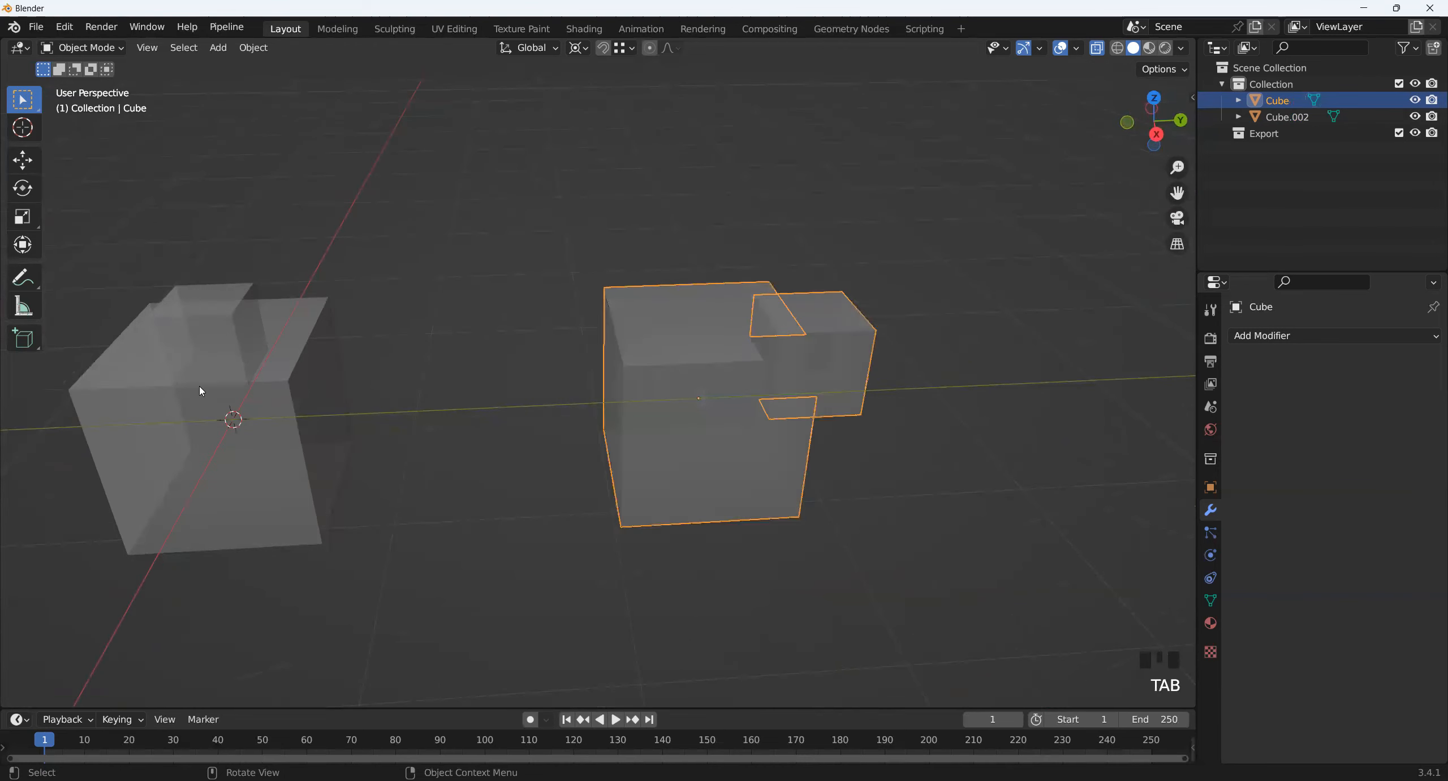
- Select the joined object, compare it with the union object, and turn off X-ray display
click(141, 375)
mouse_move(222, 465)
middle_down()
mouse_move(272, 424)
mouse_move(244, 447)
middle_up()
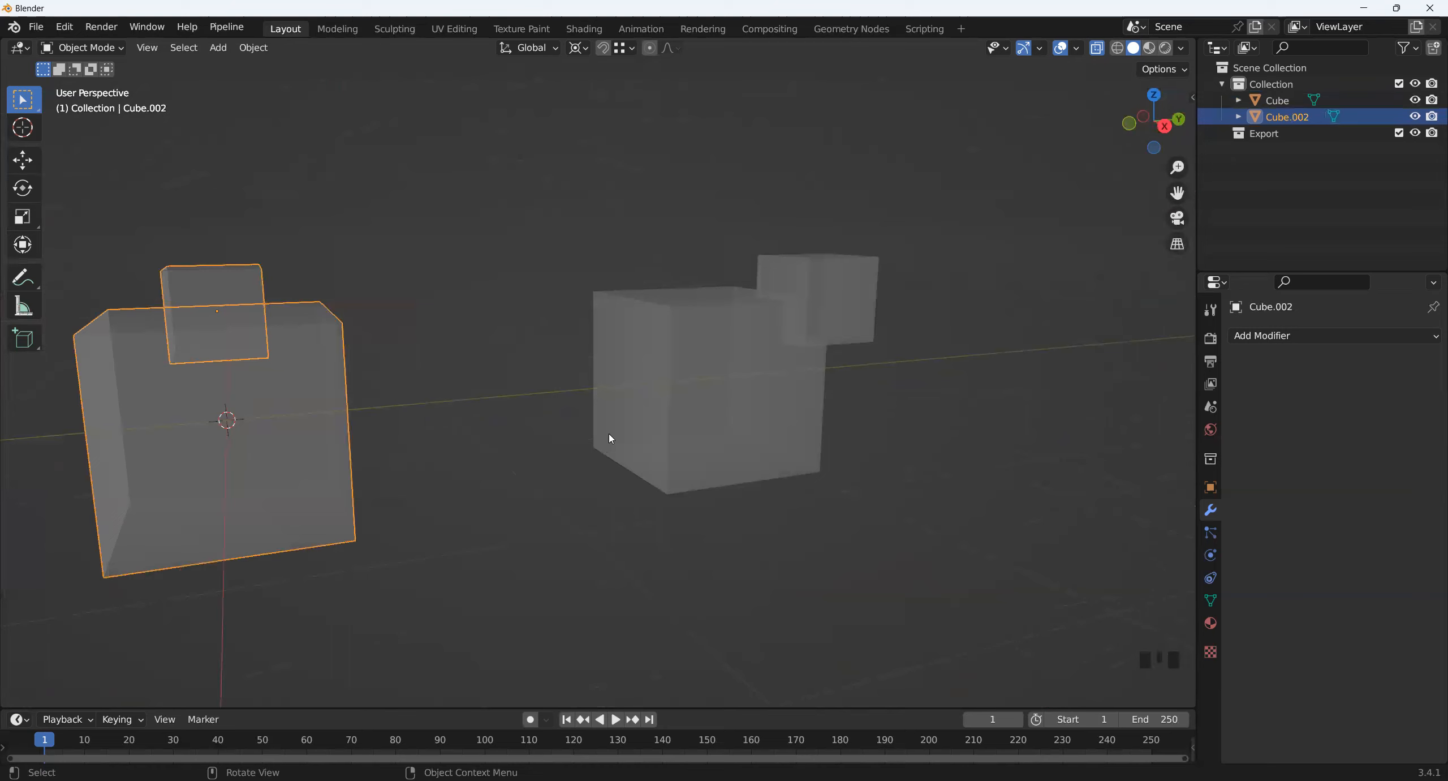
shift+middle_drag(728, 411, 560, 464)
click(1097, 50)
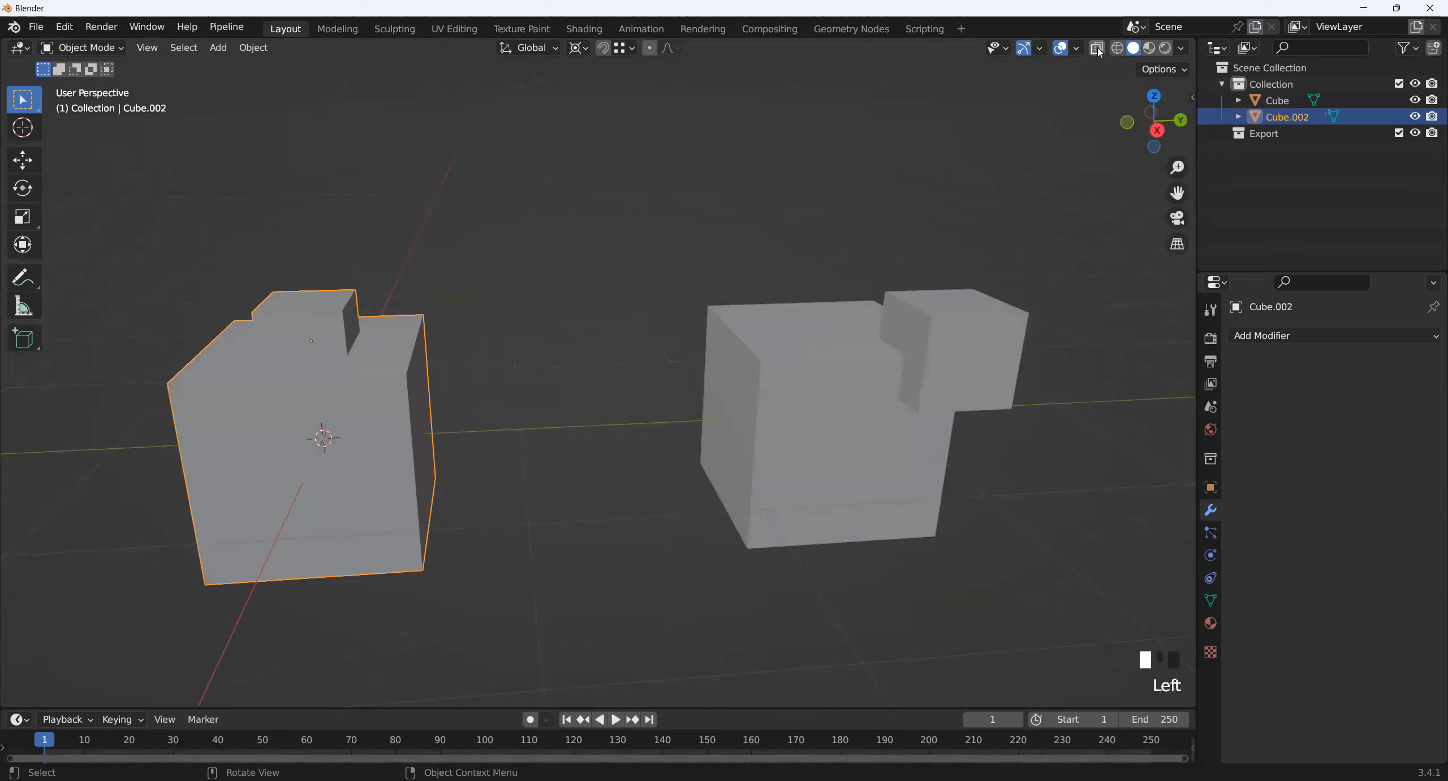
- Delete the union object and the joined object to empty the scene
click(904, 427)
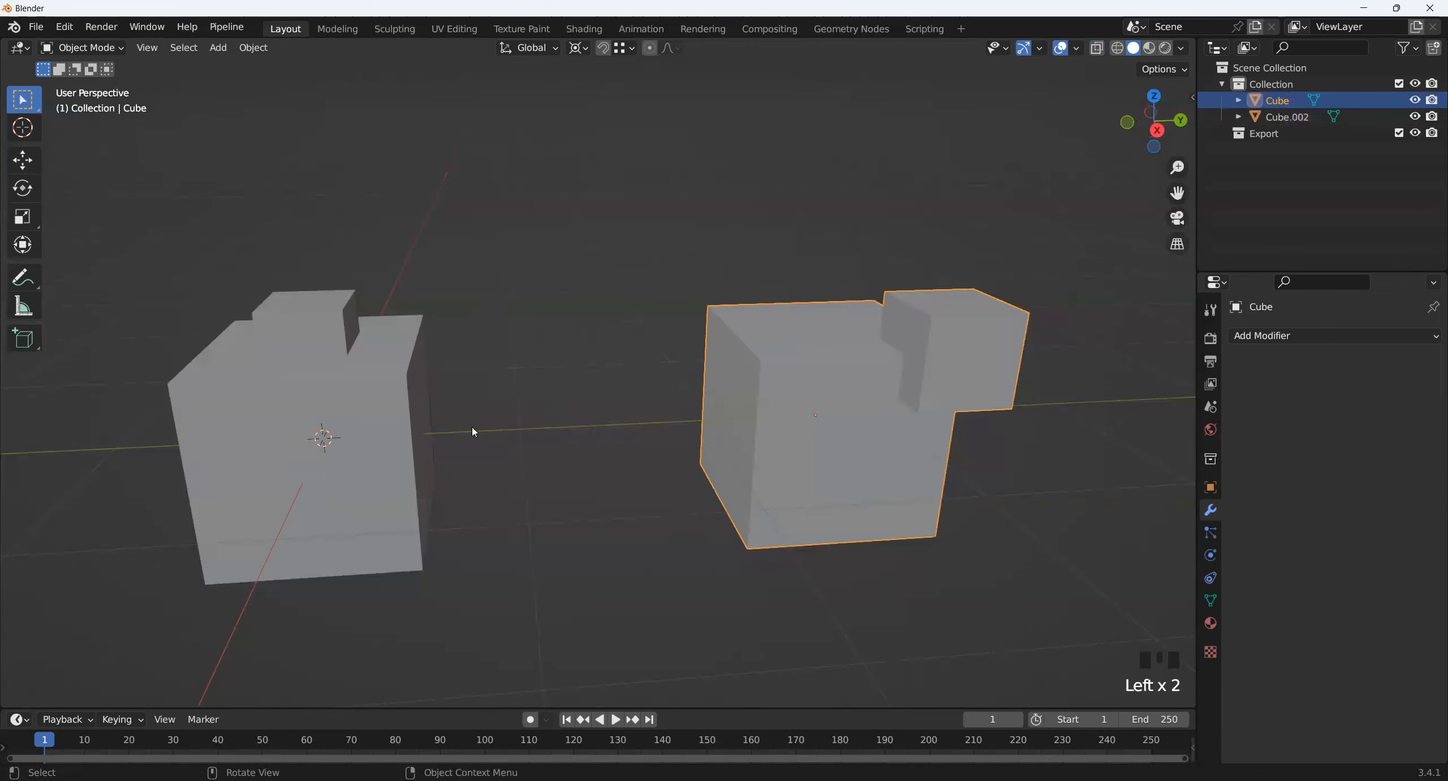
key(Delete)
click(397, 466)
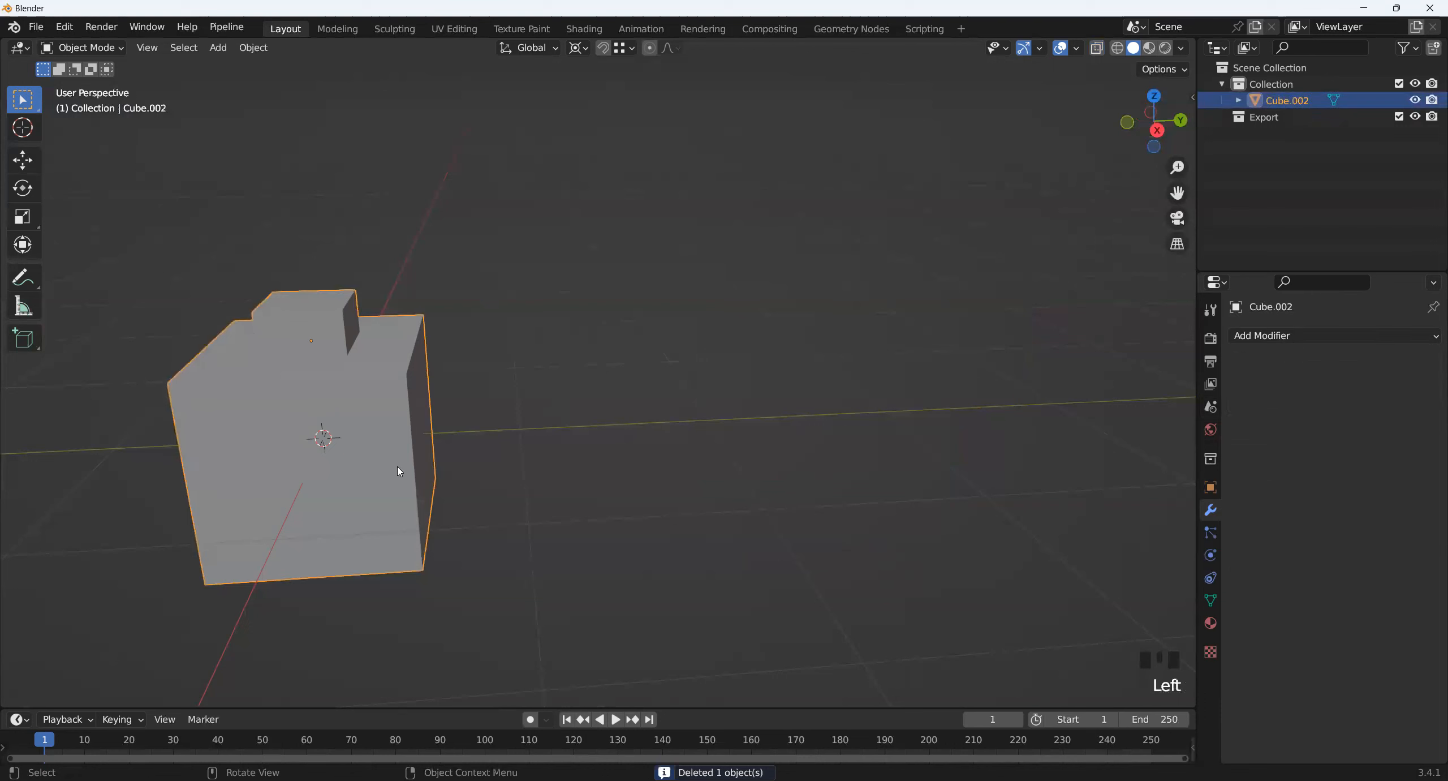
key(Delete)
middle_drag(453, 546, 498, 537)
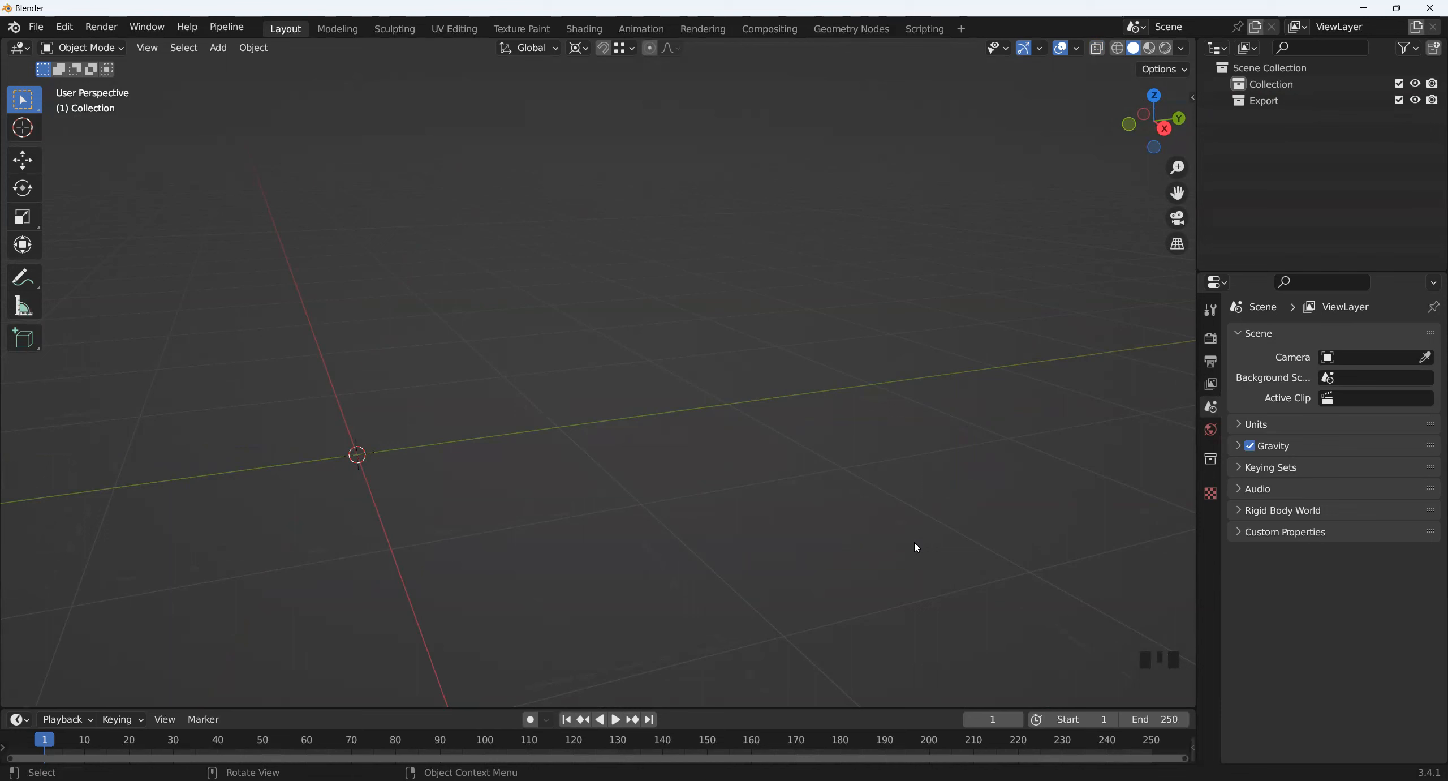
key(shift+a)
mouse_move(398, 447)
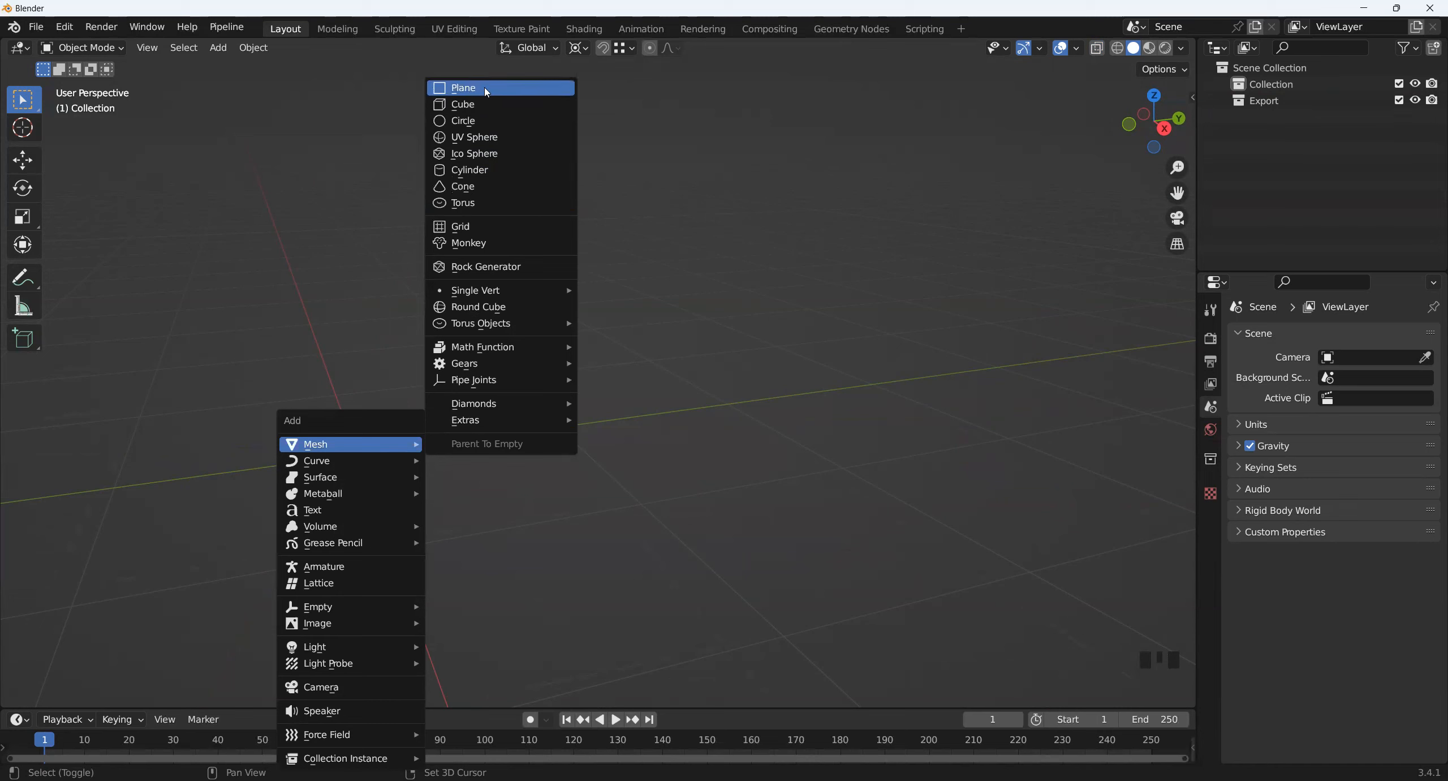
click(486, 120)
key(ctrl+z)
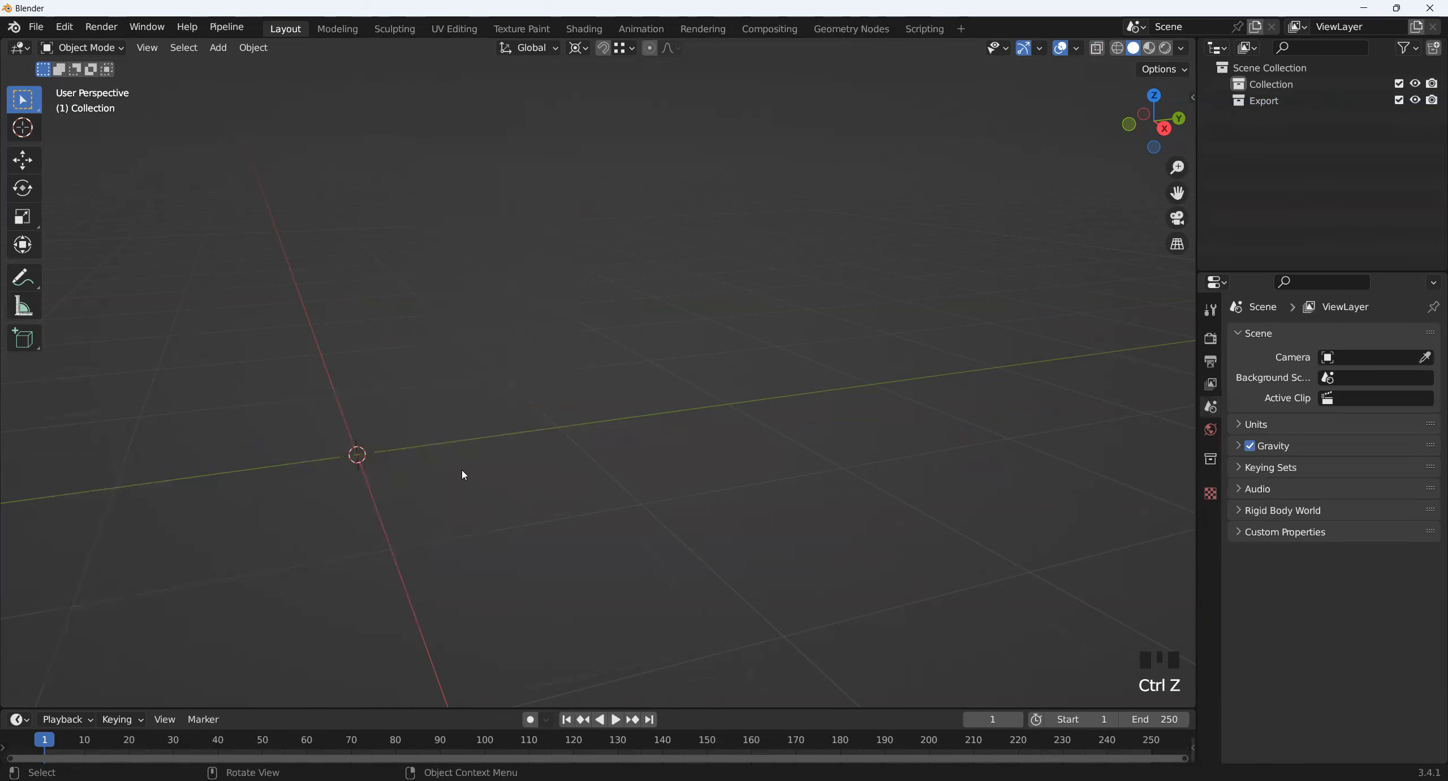
- Add a 1 m cube at the world origin and show its modifier properties
key(shift+a)
mouse_move(455, 455)
click(577, 108)
middle_drag(1038, 478, 1050, 472)
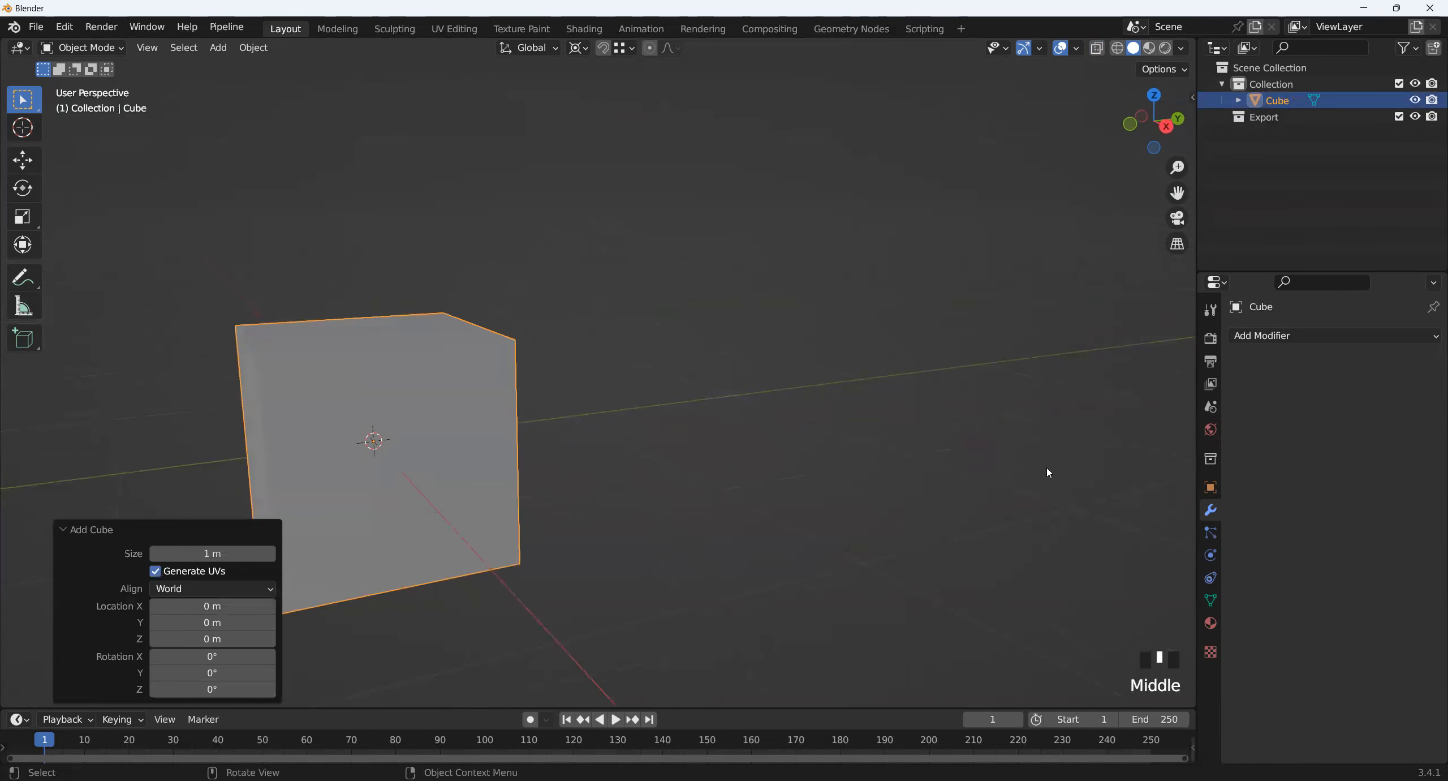
click(1211, 625)
click(1211, 511)
middle_drag(651, 599, 752, 602)
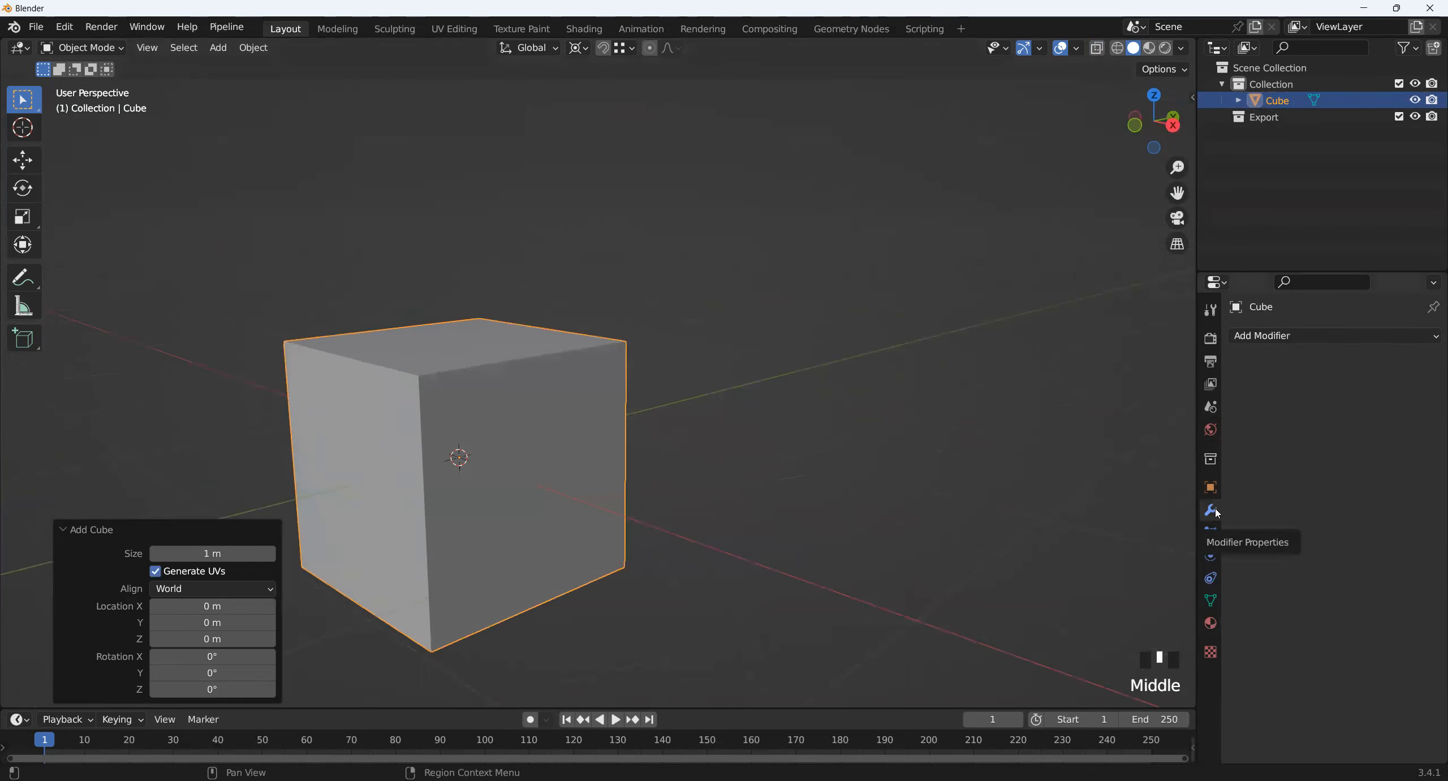
- Add an Array modifier to the cube and raise its count to 38
click(1303, 338)
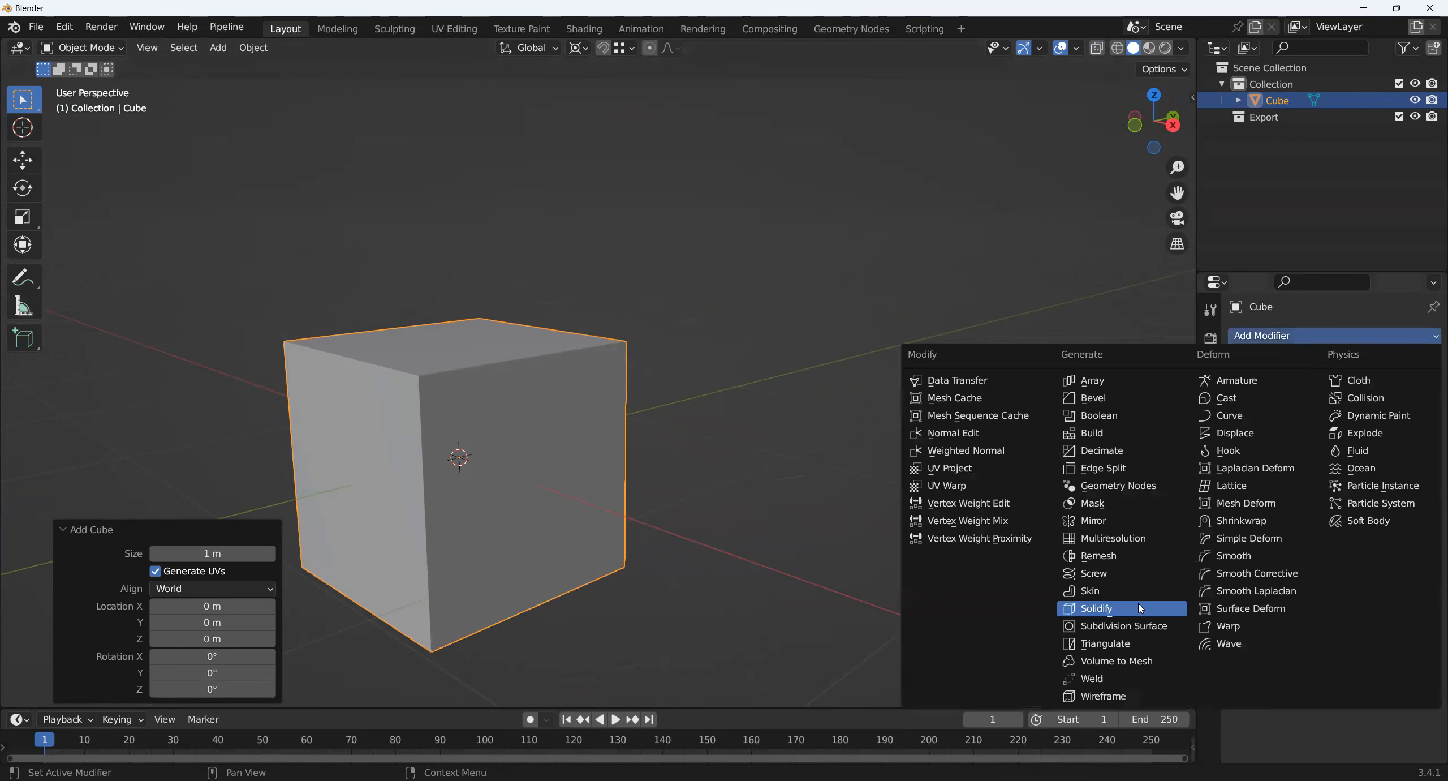
click(1103, 380)
scroll(566, 490, down, 2)
middle_drag(566, 490, 713, 586)
scroll(650, 539, up, 3)
middle_drag(650, 543, 509, 572)
drag(1365, 406, 1391, 406)
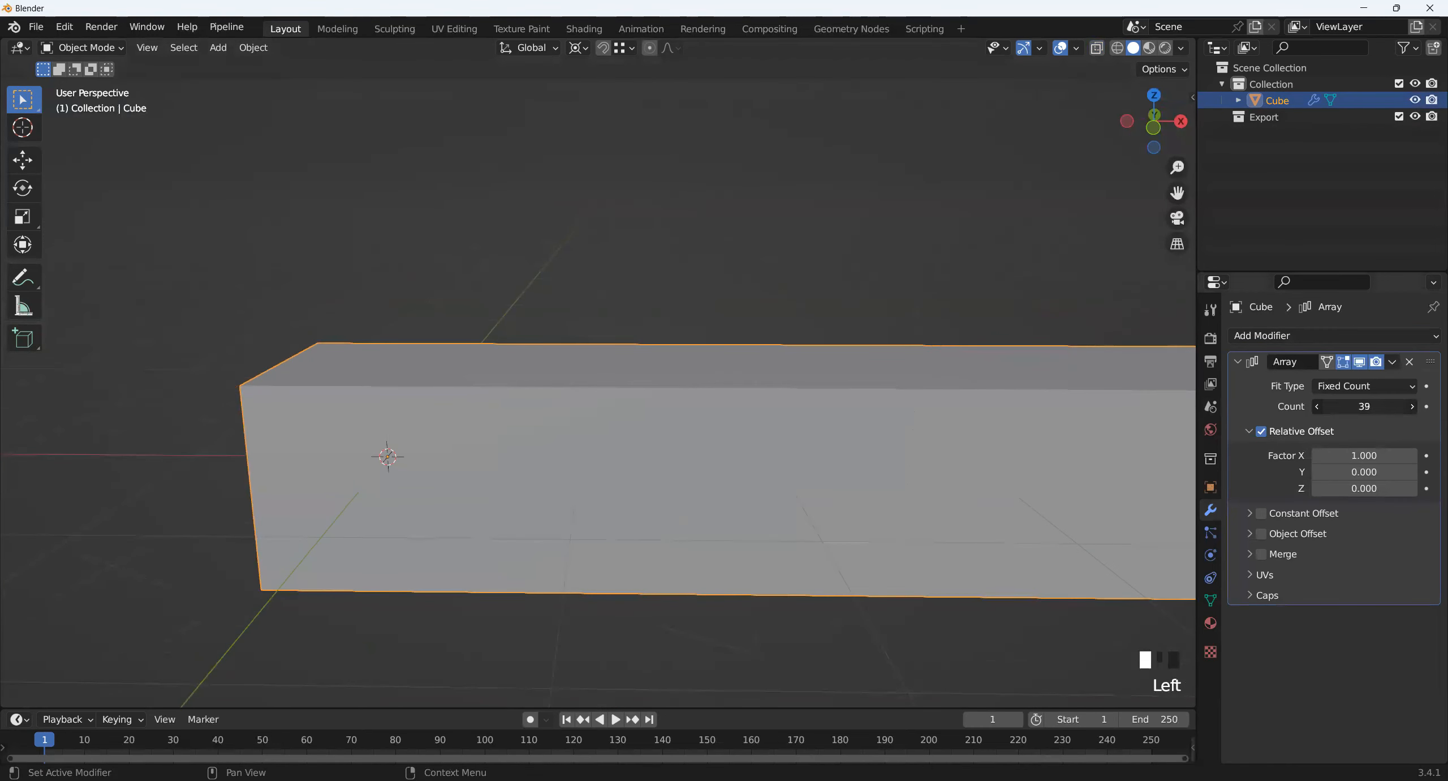
- Set the array's relative offset factor X to 1.5
scroll(1154, 517, down, 2)
click(1352, 455)
text(1.)
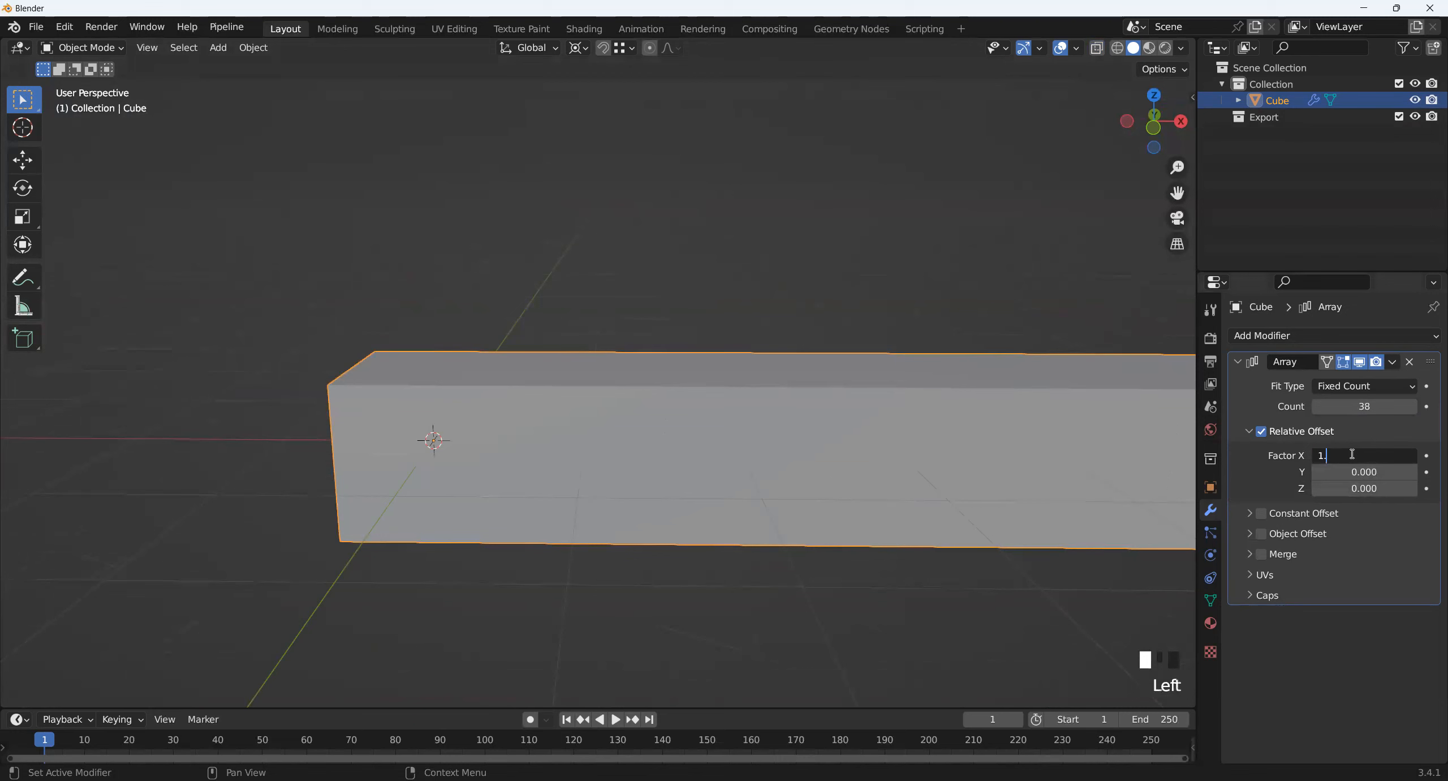
text(5)
key(Return)
middle_drag(492, 429, 562, 374)
scroll(866, 485, down, 3)
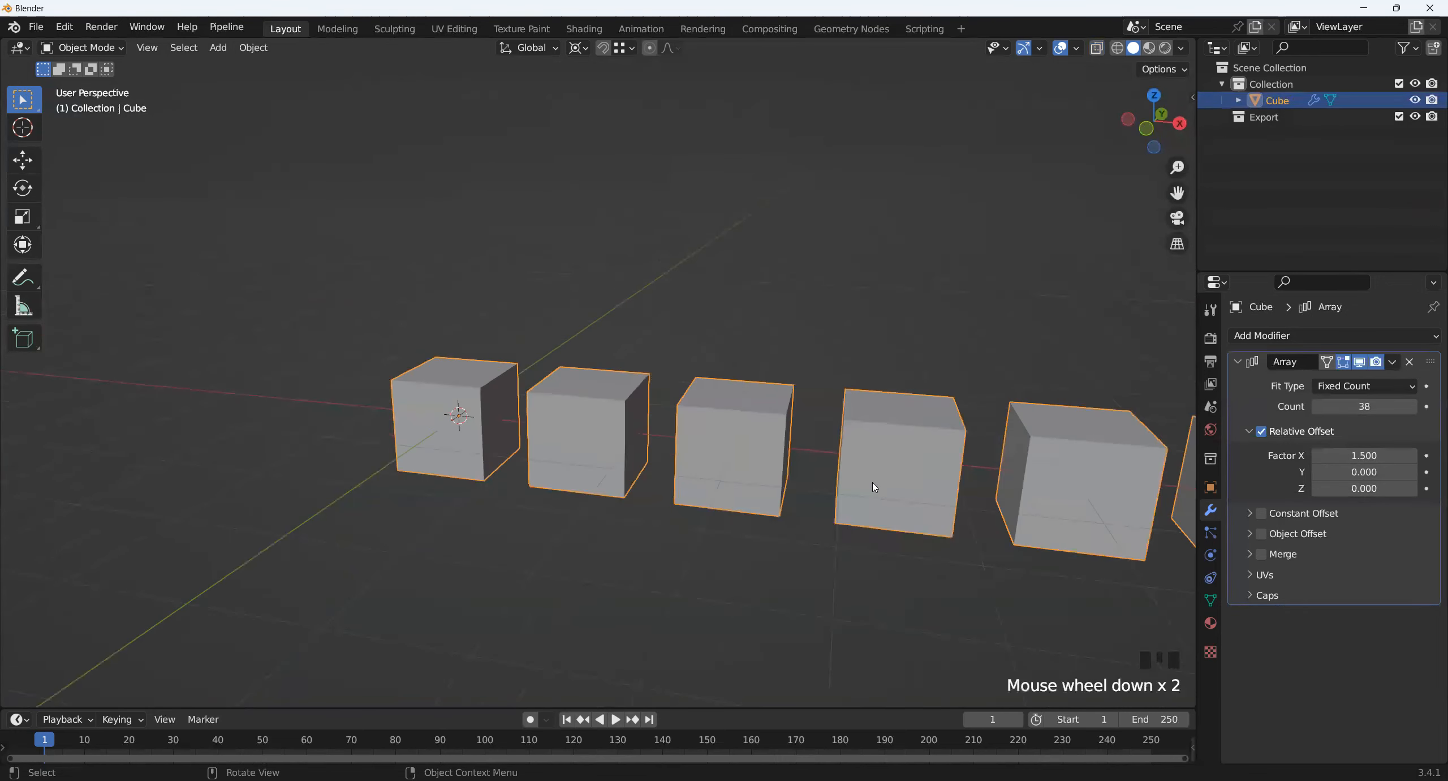
- Reduce the array's count to 10
shift+middle_drag(866, 485, 733, 500)
scroll(881, 560, down, 3)
middle_drag(881, 560, 916, 543)
drag(1364, 406, 1296, 406)
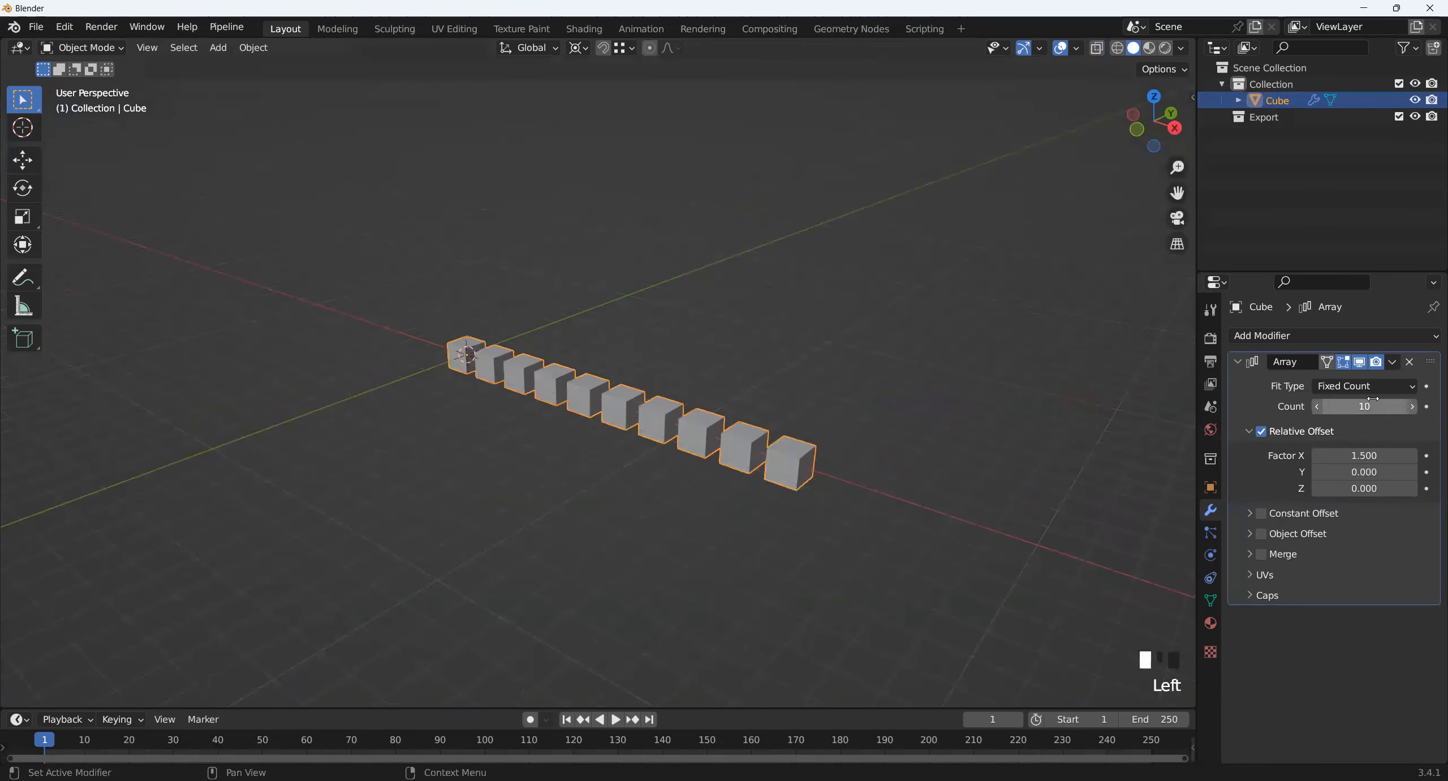
- Examine the row of evenly spaced cube copies from several angles
scroll(542, 367, up, 5)
middle_drag(542, 368, 501, 265)
scroll(495, 373, down, 2)
scroll(443, 392, up, 3)
middle_drag(497, 532, 511, 478)
scroll(511, 478, down, 2)
middle_drag(433, 393, 477, 434)
scroll(478, 434, up, 2)
middle_drag(704, 503, 566, 481)
scroll(738, 495, up, 1)
scroll(477, 538, up, 1)
middle_drag(565, 543, 615, 551)
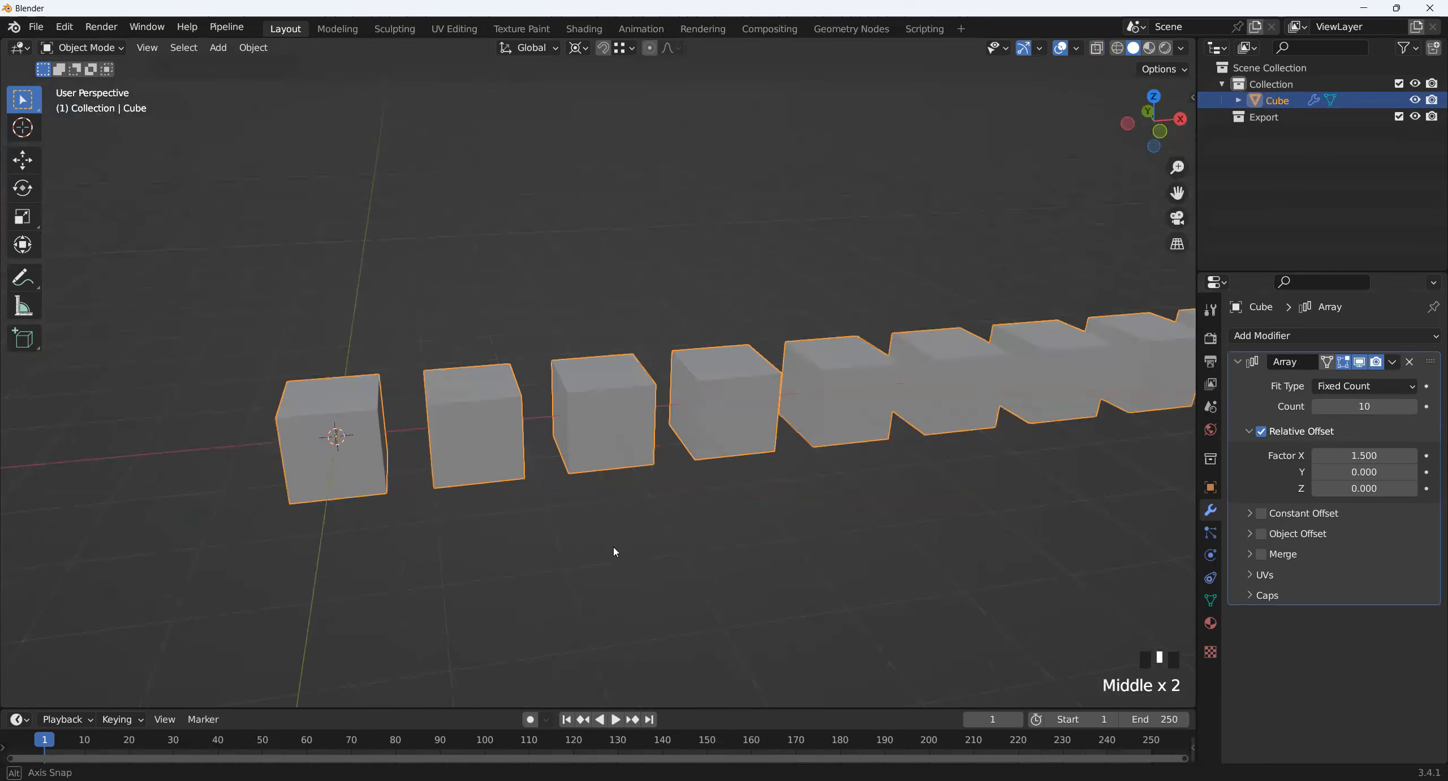
- Set the array's relative offset factor X to 1 and enter Edit Mode on the cube
scroll(375, 518, down, 1)
shift+middle_drag(375, 518, 526, 529)
drag(1384, 453, 1347, 453)
scroll(521, 471, up, 2)
key(Tab)
middle_drag(521, 470, 354, 374)
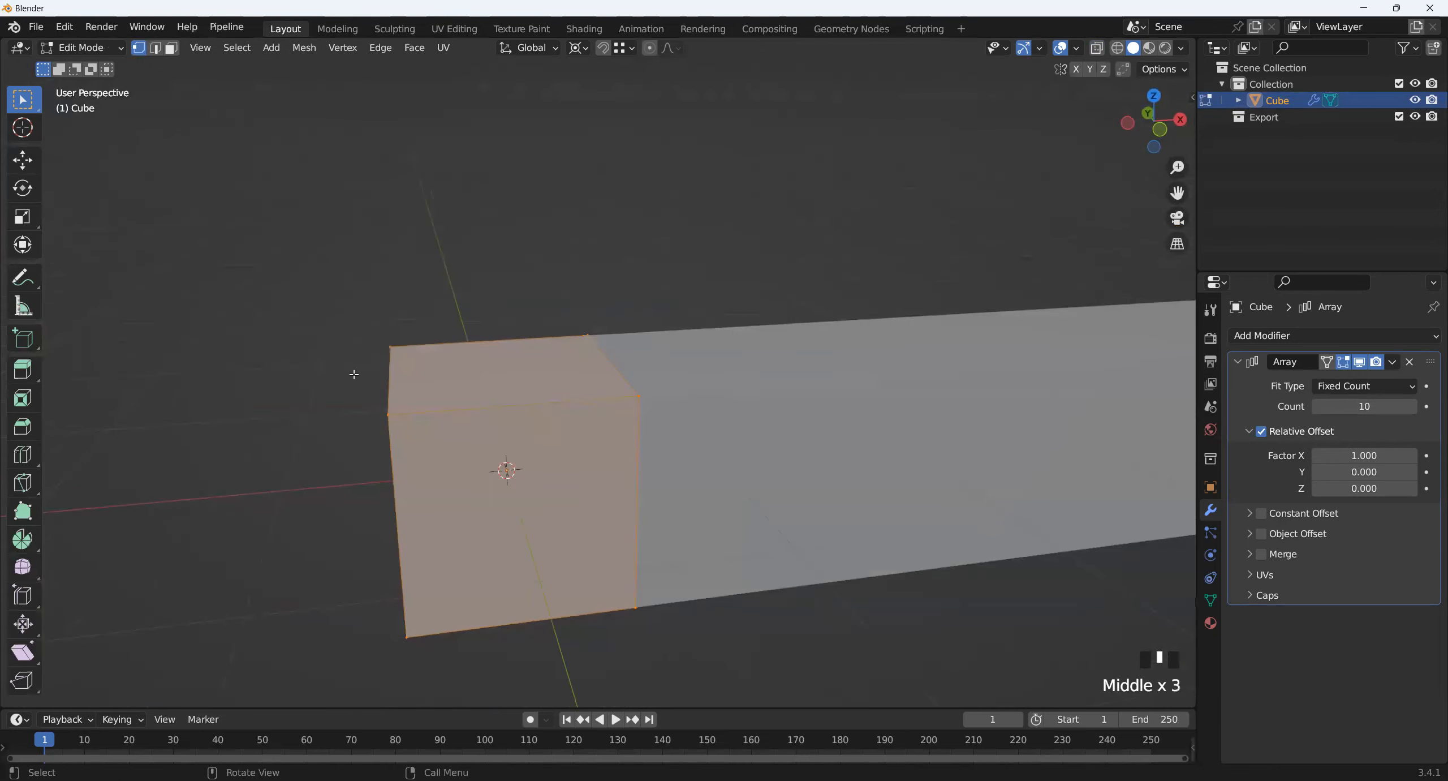
shift+middle_drag(609, 477, 582, 491)
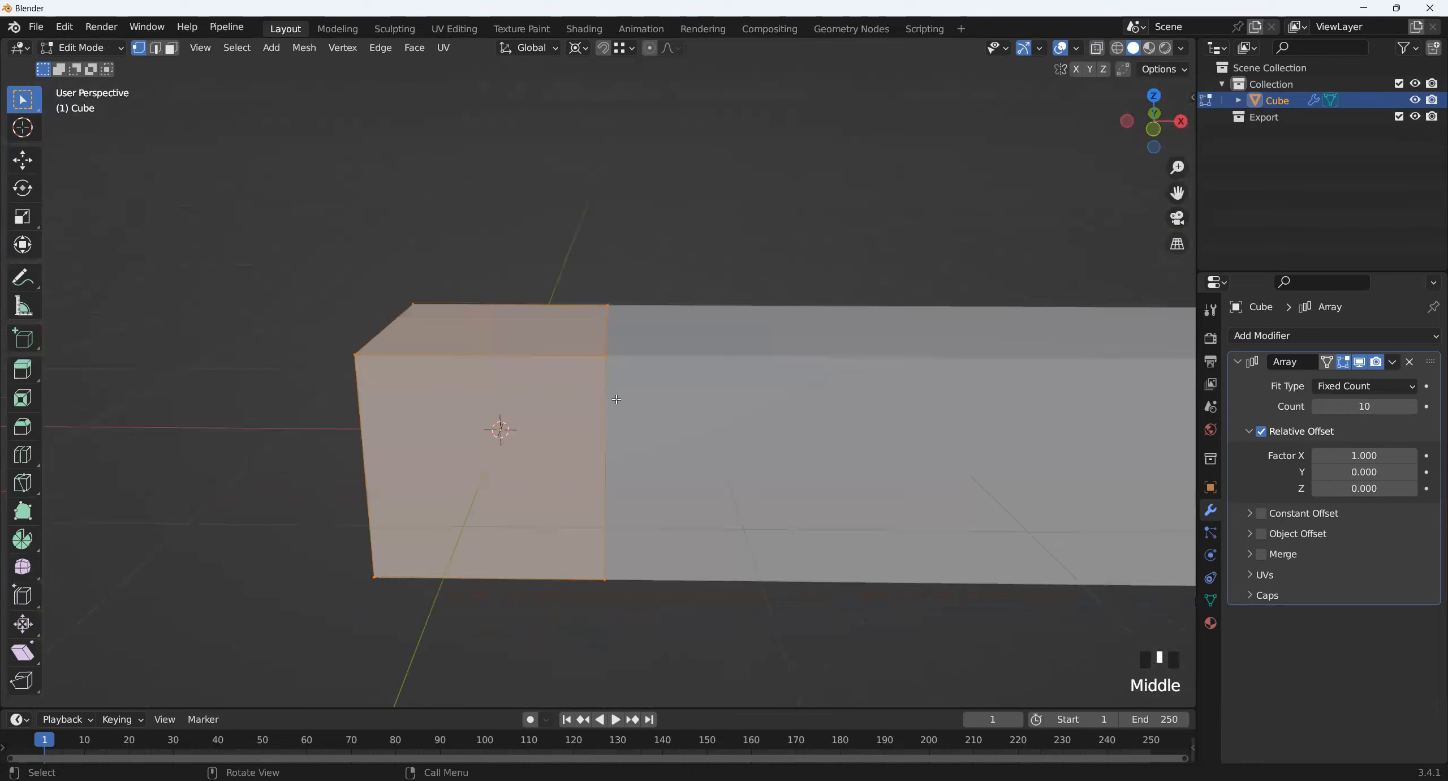
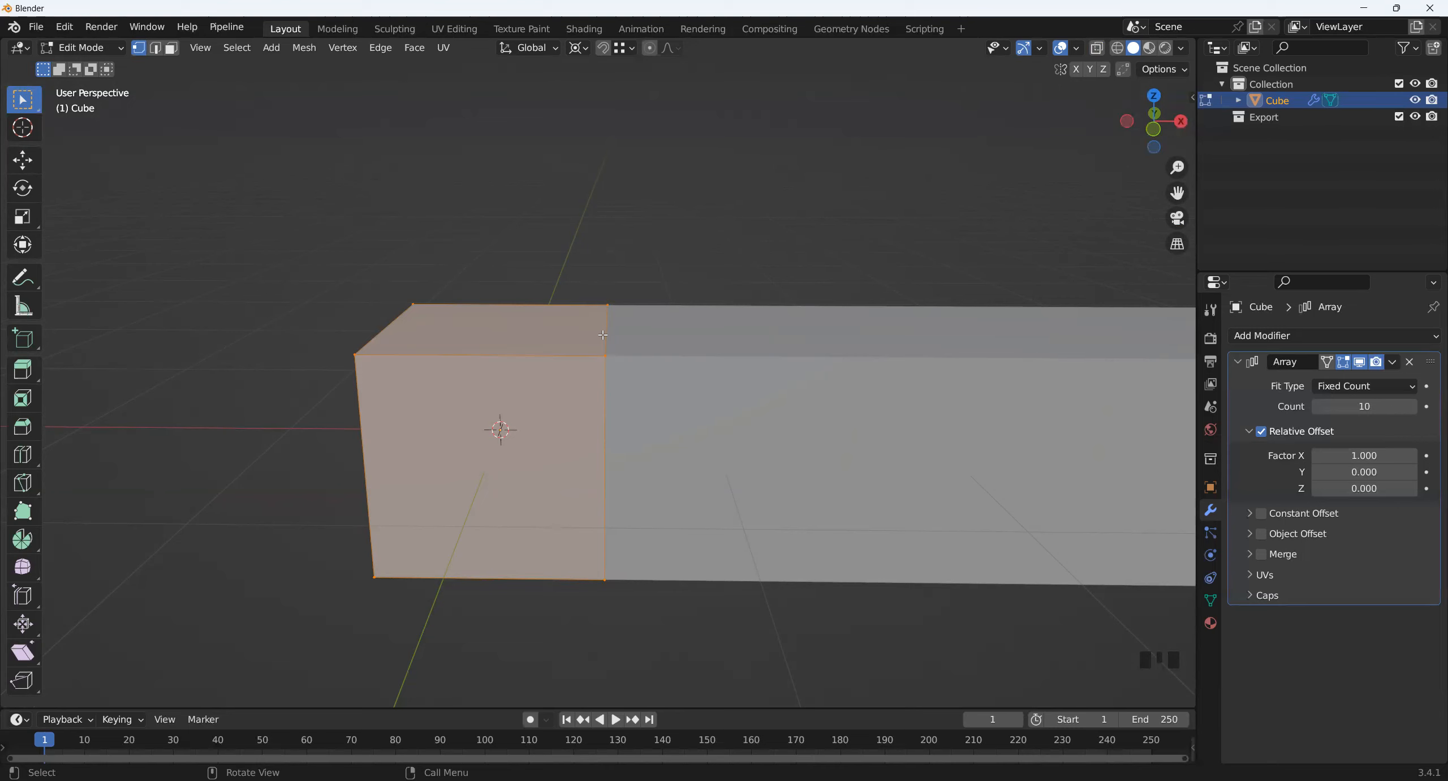
- Cut a vertical edge loop into the original cube, slid by a factor of about -0.6 toward its first copy, and switch to face selection
click(763, 217)
key(ctrl+r)
click(532, 368)
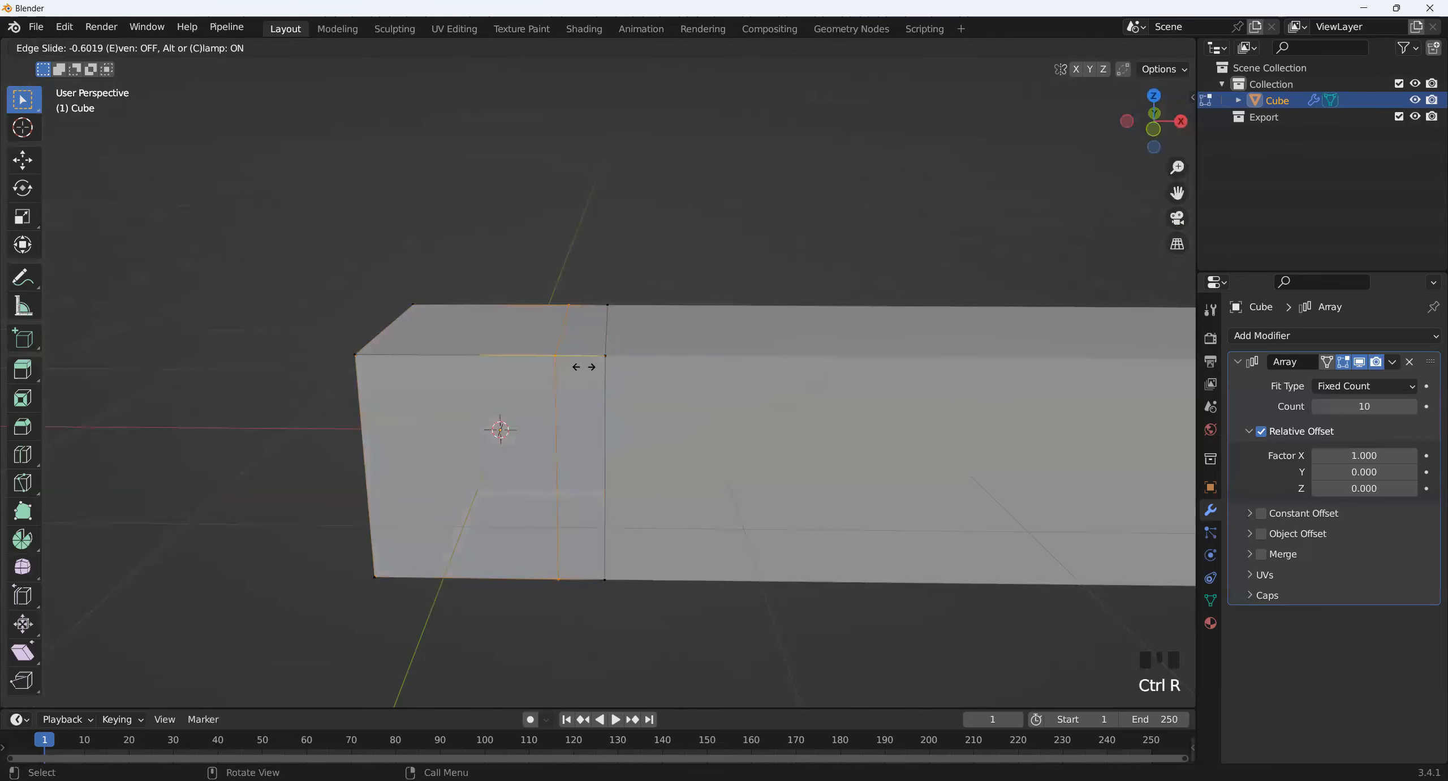
click(581, 367)
middle_drag(582, 367, 610, 432)
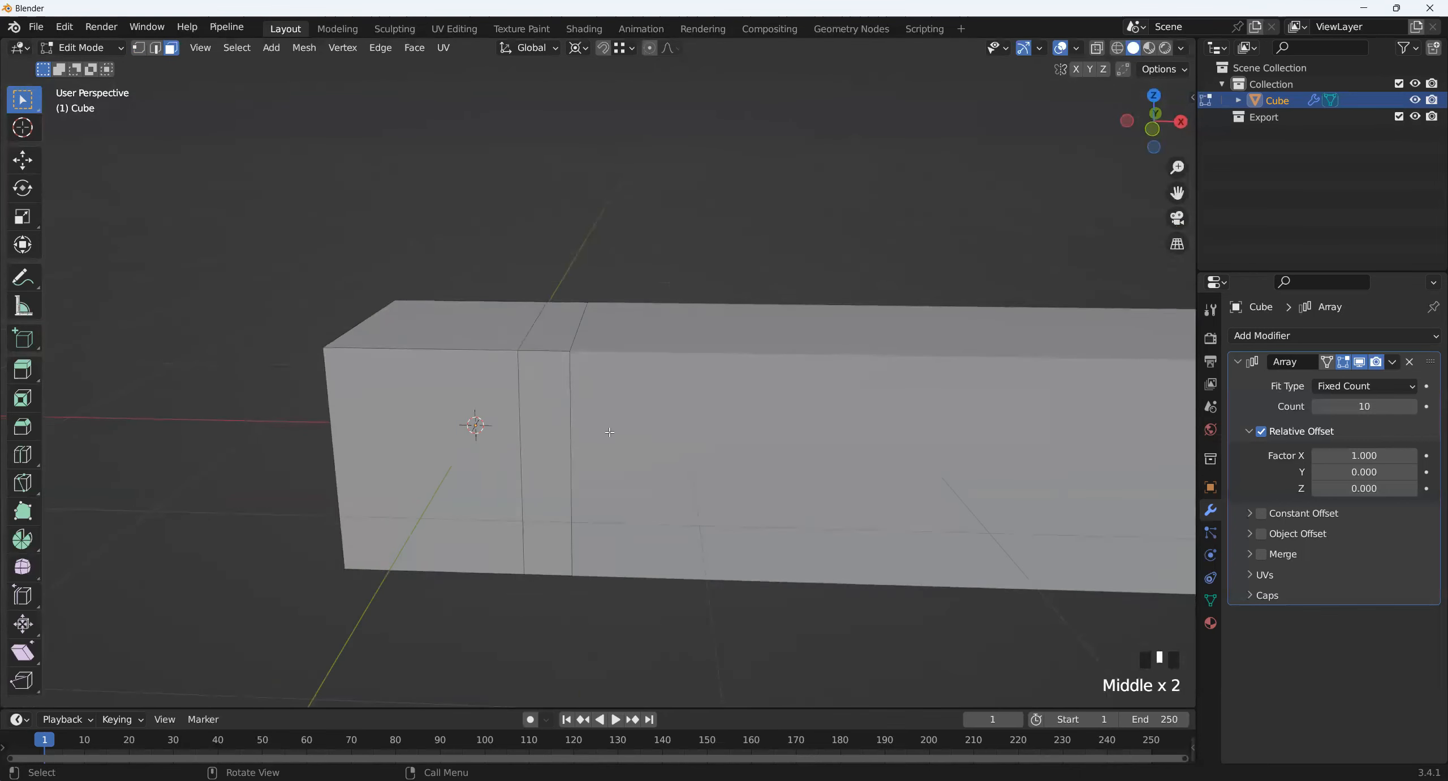
- Try to select the narrow strip's faces directly in the perspective view, and clear the selection
triple_click(557, 334)
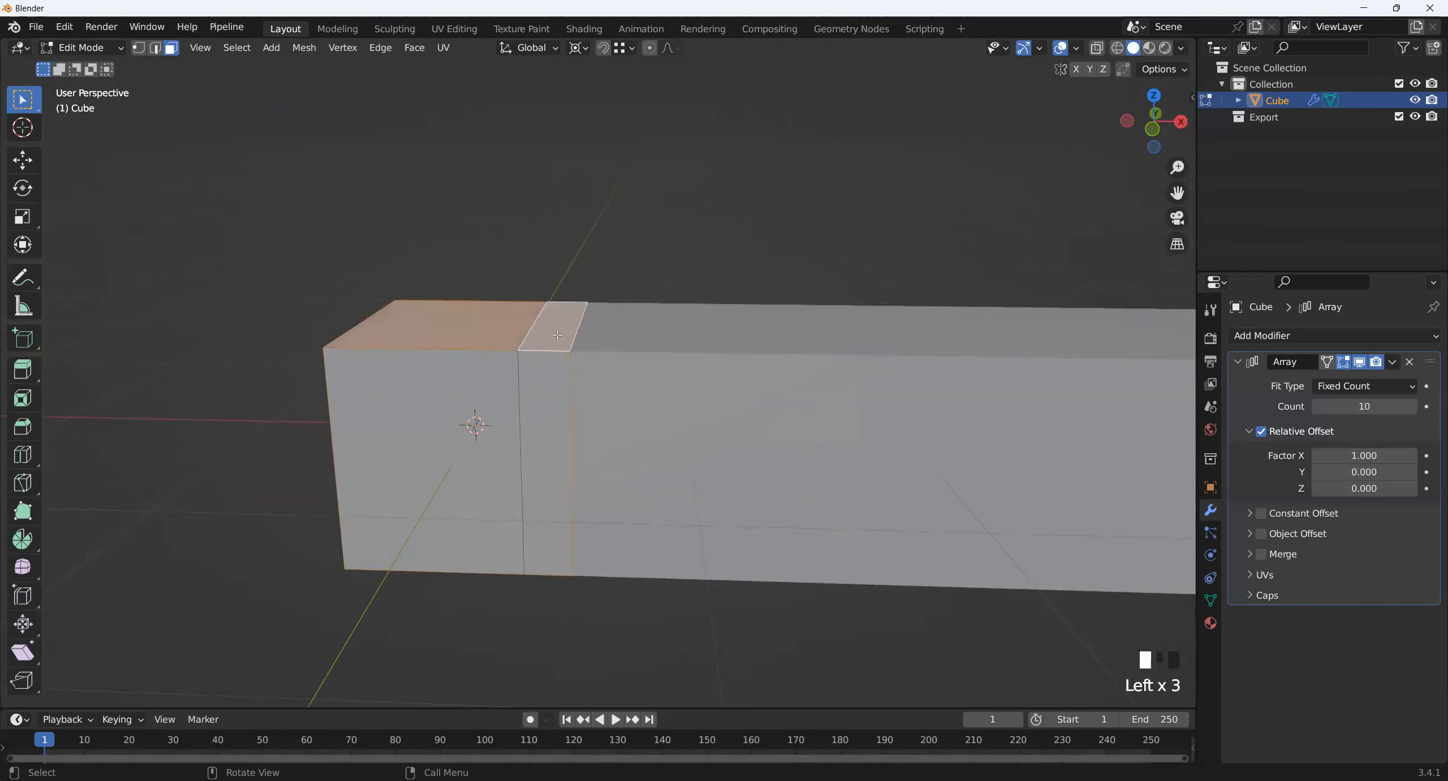
click(590, 559)
double_click(555, 492)
click(607, 647)
double_click(540, 413)
middle_drag(540, 413, 544, 417)
click(679, 266)
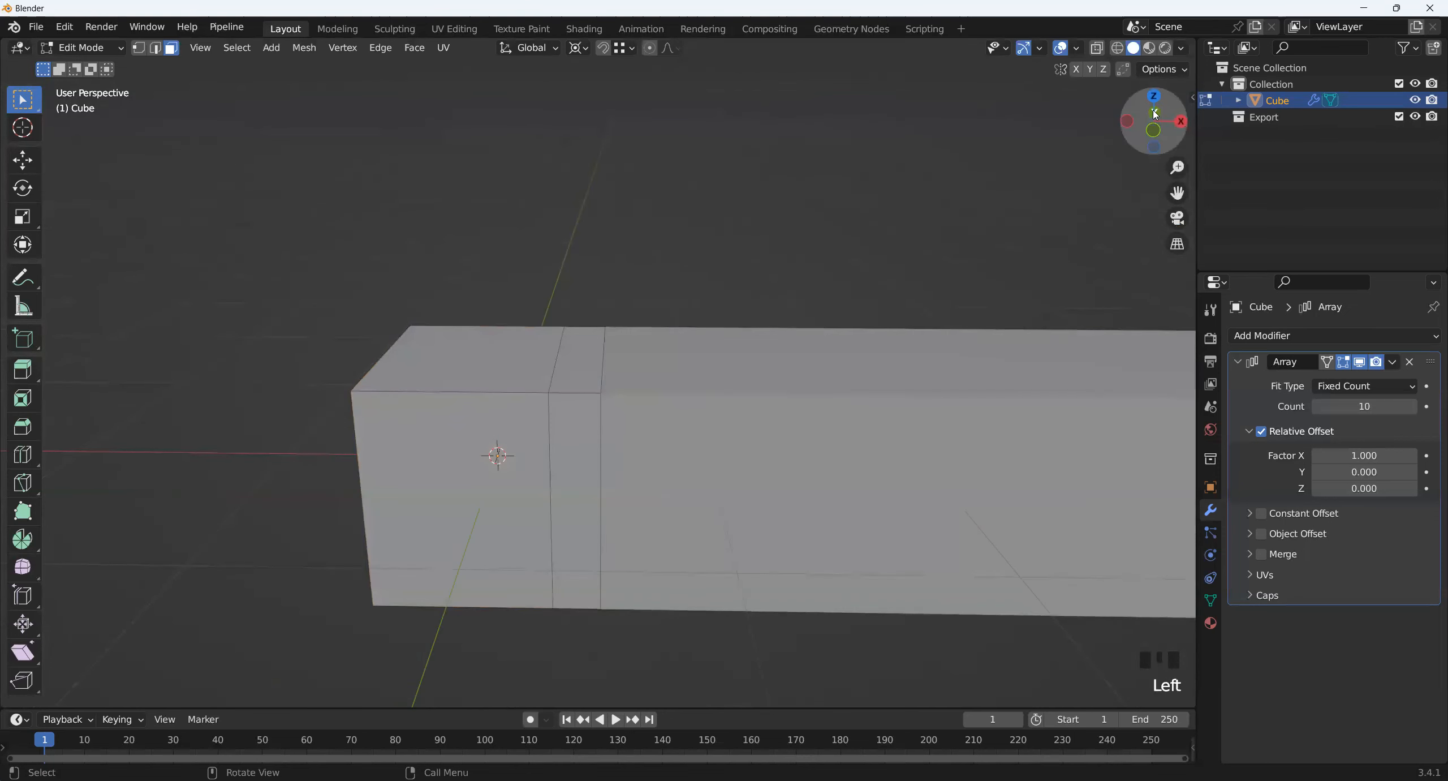
- Turn on X-ray display in front view and box-select all faces of the narrow strip beside the first copy
click(1154, 130)
click(1097, 47)
scroll(962, 226, up, 4)
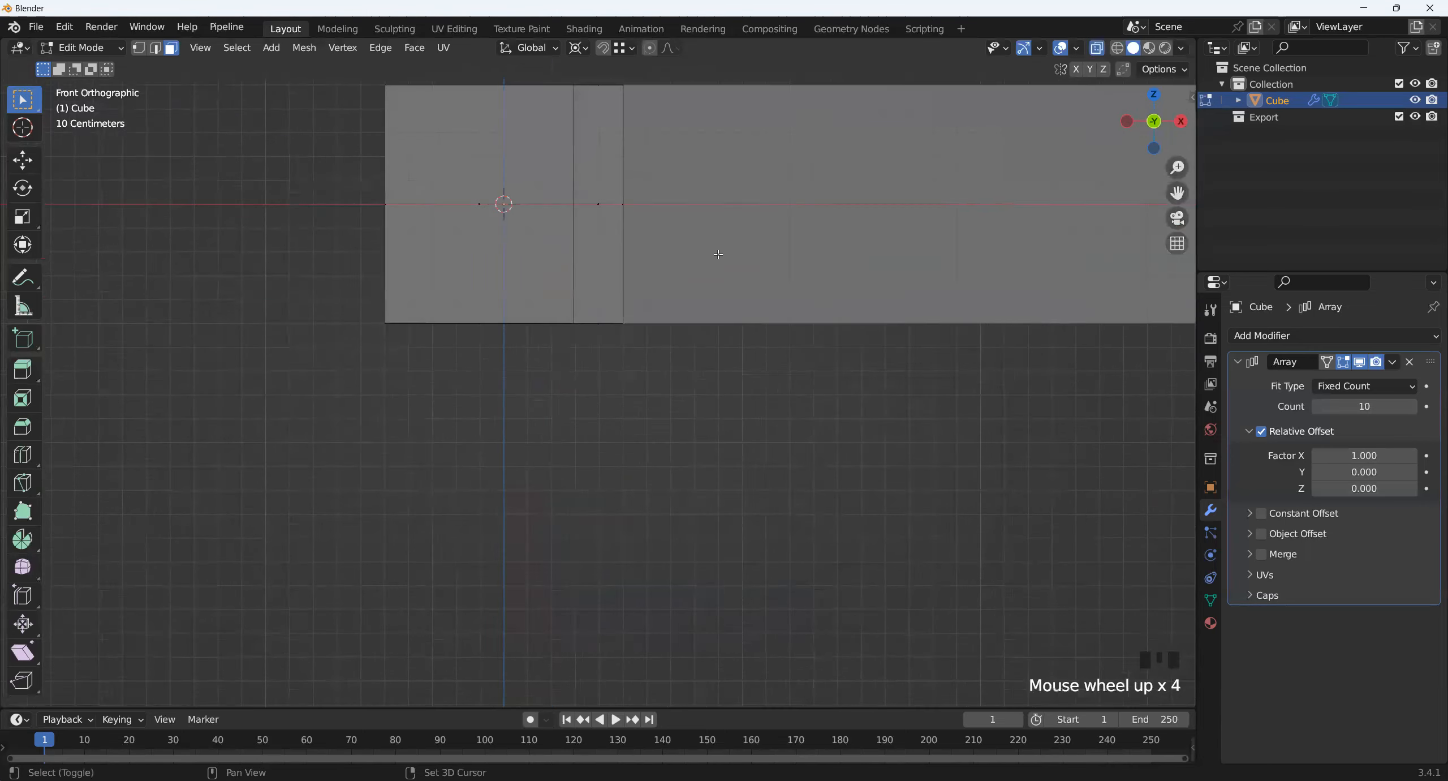
shift+middle_drag(984, 90, 942, 277)
drag(546, 263, 677, 616)
scroll(618, 440, down, 3)
middle_drag(617, 440, 597, 463)
scroll(598, 463, down, 3)
middle_drag(598, 463, 596, 447)
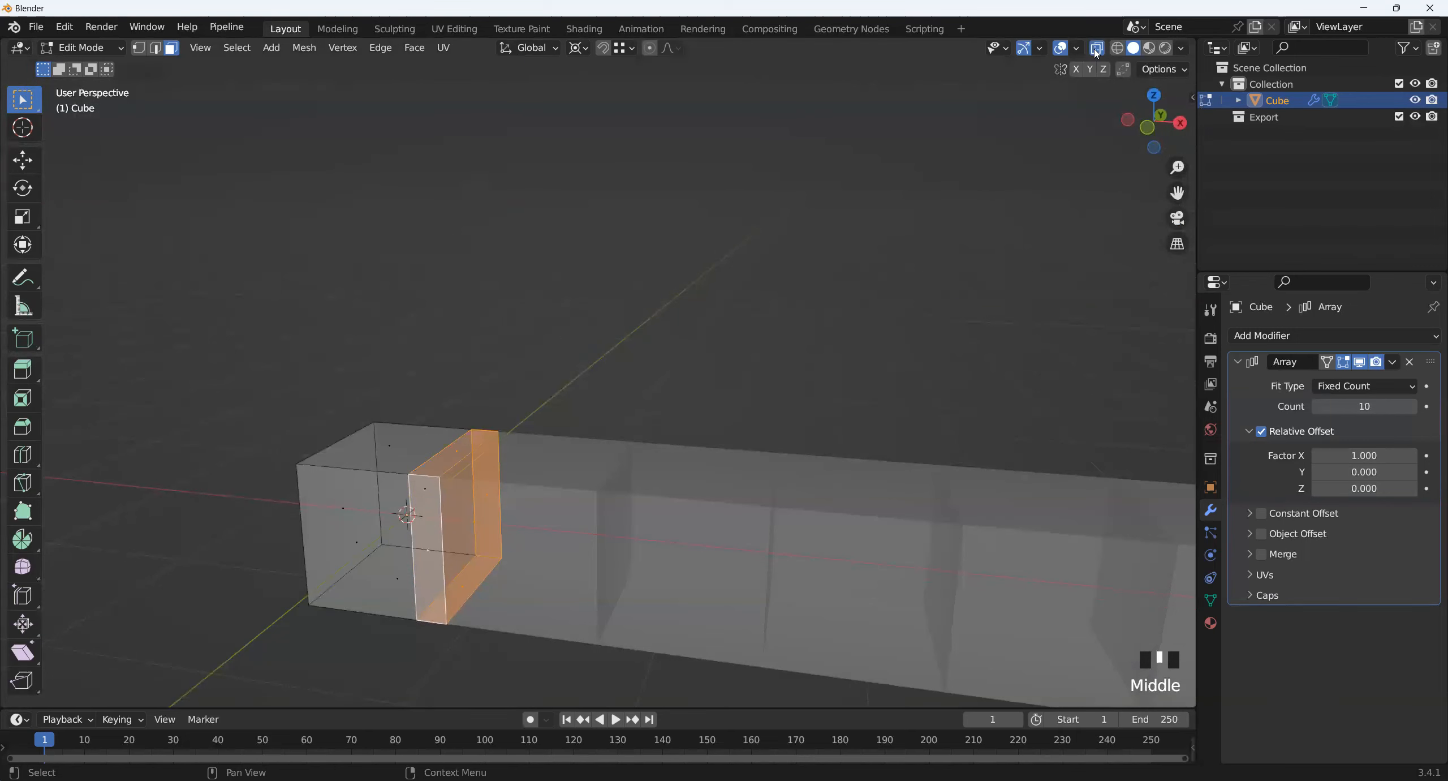
- Turn off X-ray display, extrude the selected strip faces in place and scale them up into a raised band
scroll(669, 528, down, 2)
scroll(669, 527, up, 3)
shift+middle_drag(670, 528, 621, 426)
scroll(621, 426, up, 2)
scroll(621, 473, down, 2)
middle_drag(617, 476, 628, 497)
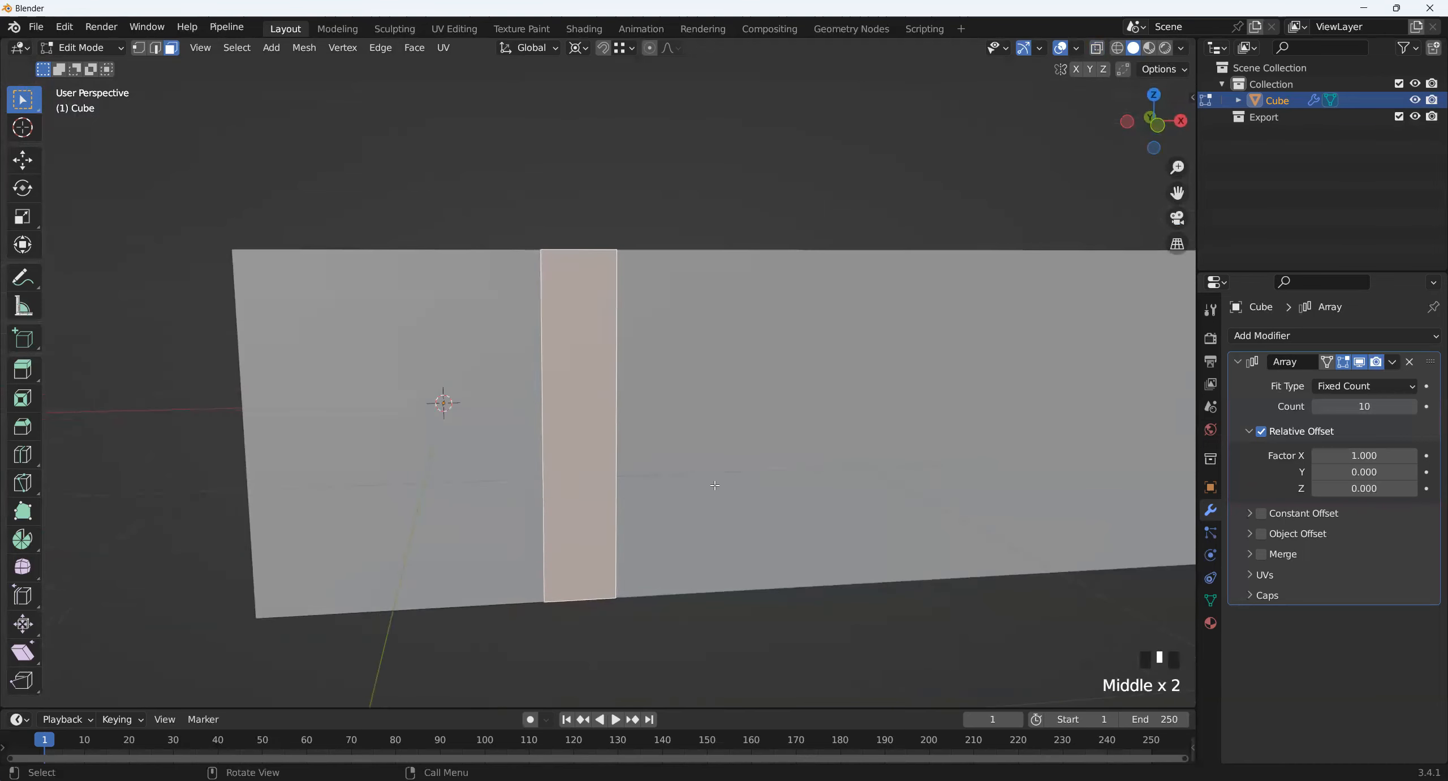
key(e)
key(Return)
key(s)
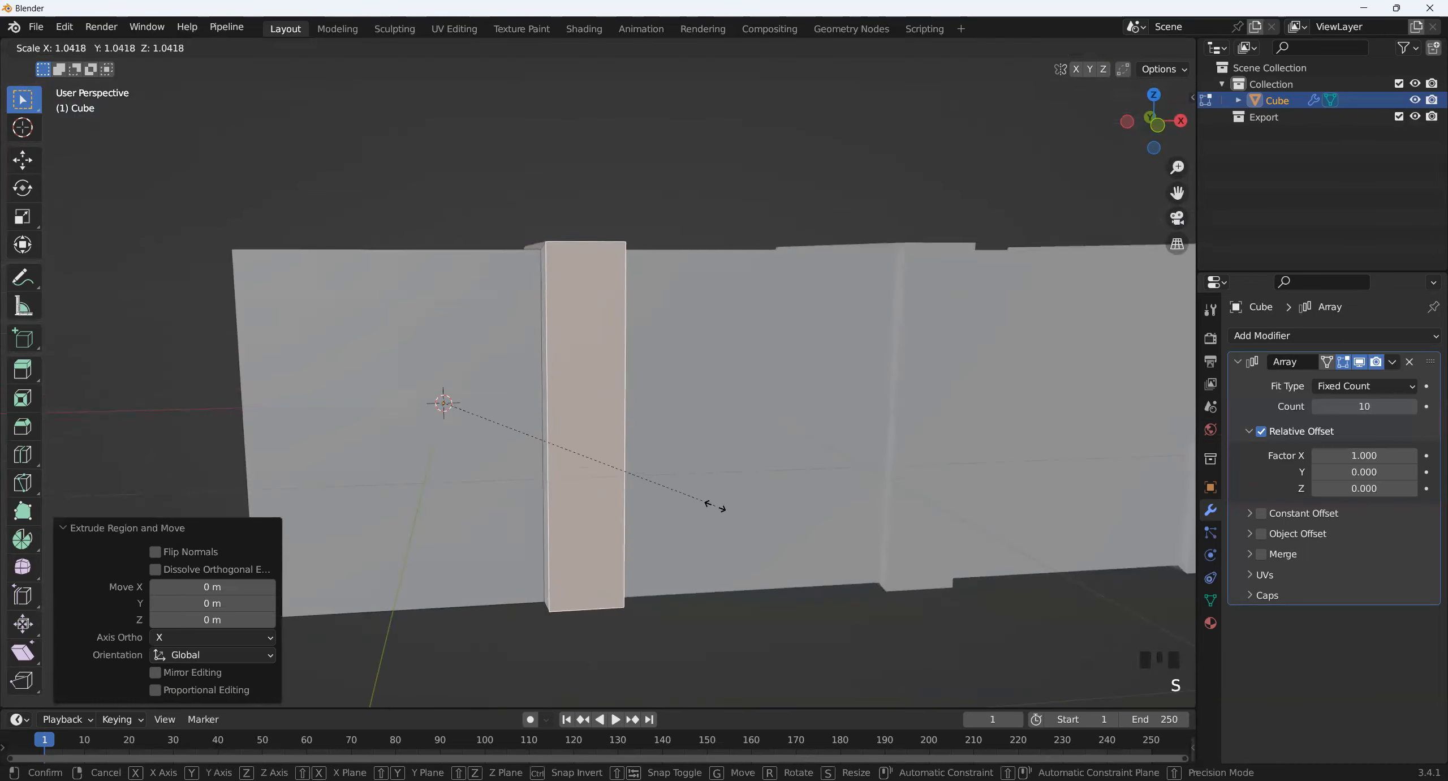
click(734, 528)
middle_drag(733, 529, 673, 552)
- Enable Merge on the Array modifier and return to Object Mode
click(1271, 559)
scroll(898, 459, down, 3)
key(Tab)
scroll(898, 459, down, 4)
scroll(734, 469, up, 3)
middle_drag(735, 469, 555, 356)
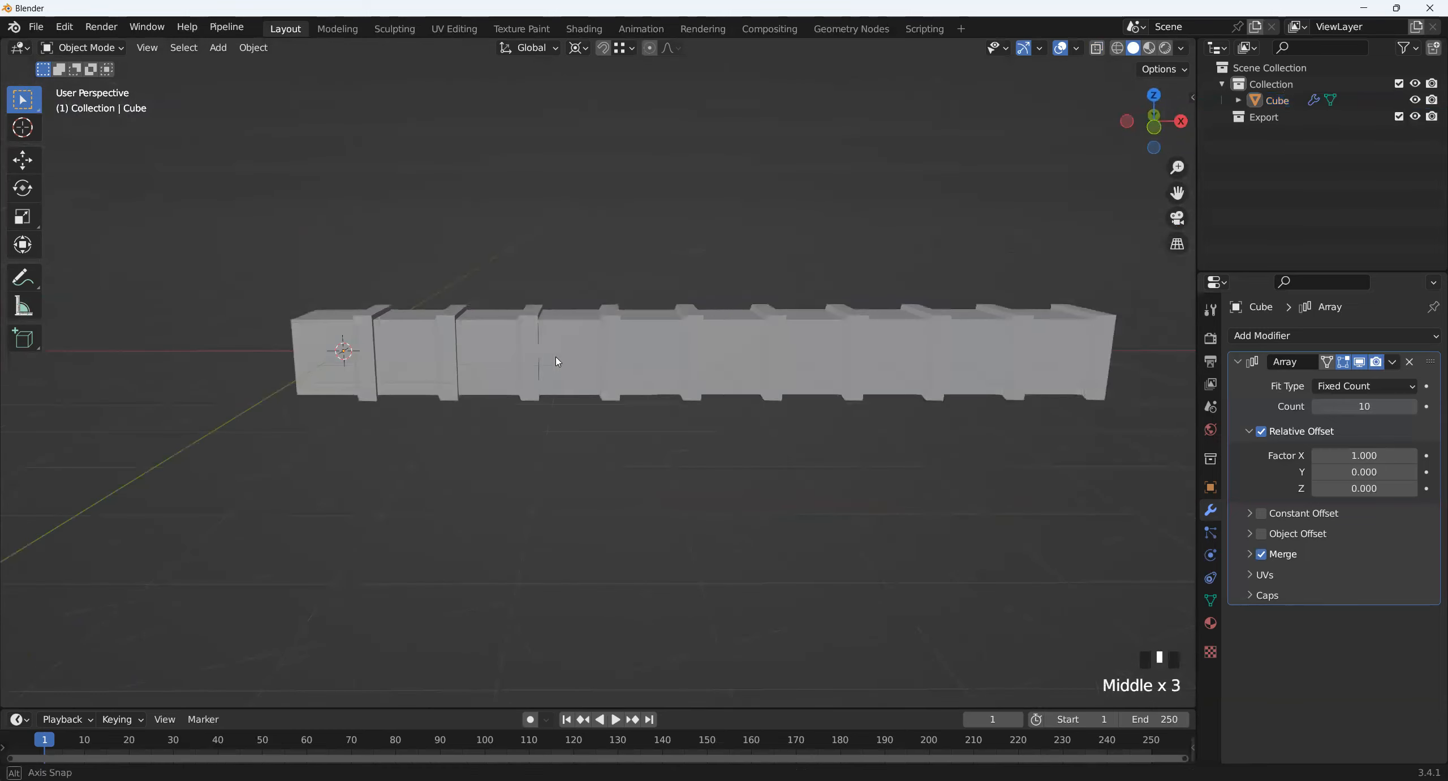
- Select the arrayed object and examine how the raised band repeats along its length
click(316, 346)
middle_drag(317, 345, 597, 377)
scroll(445, 412, up, 2)
scroll(454, 395, up, 2)
scroll(470, 390, down, 3)
scroll(545, 420, up, 1)
scroll(585, 394, down, 2)
scroll(427, 412, up, 2)
middle_drag(428, 412, 323, 447)
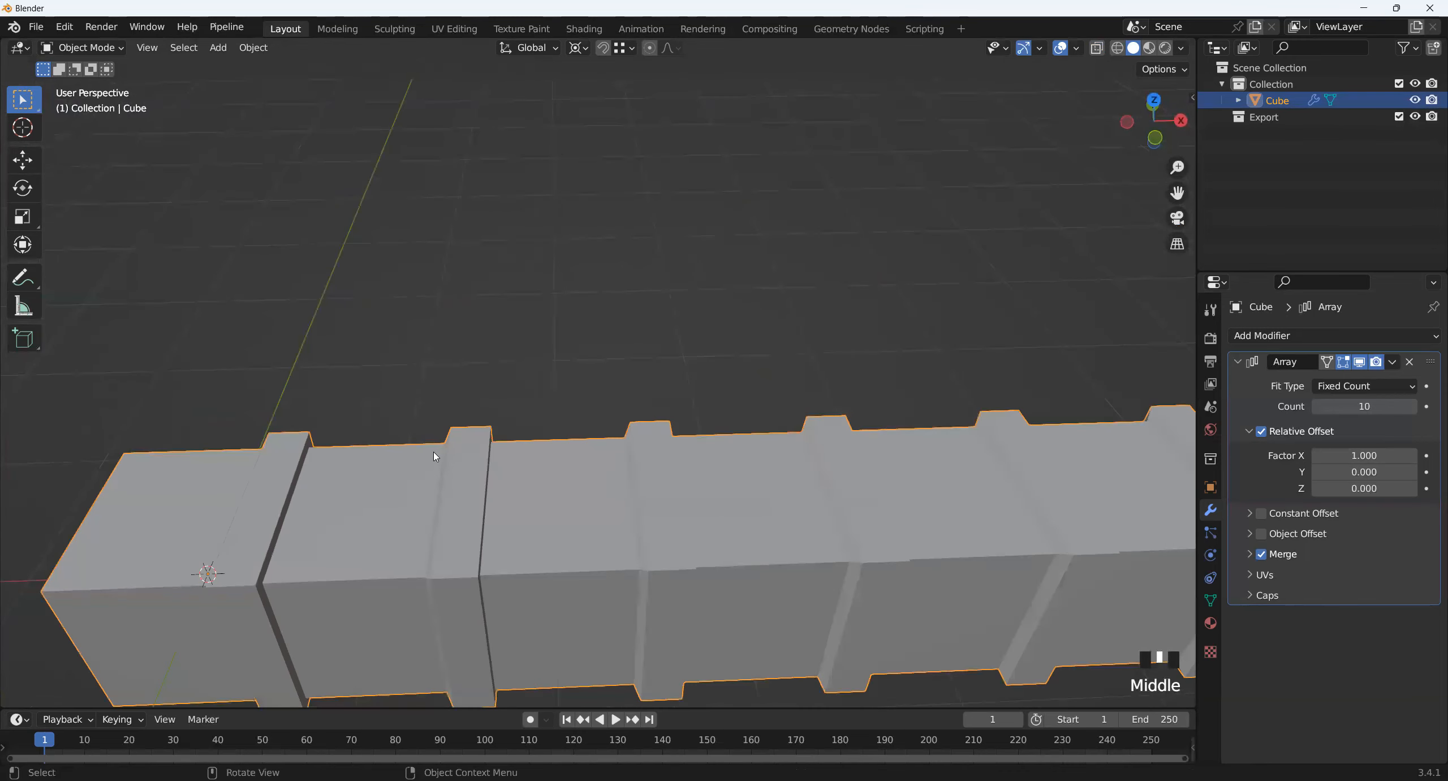
middle_drag(378, 502, 404, 480)
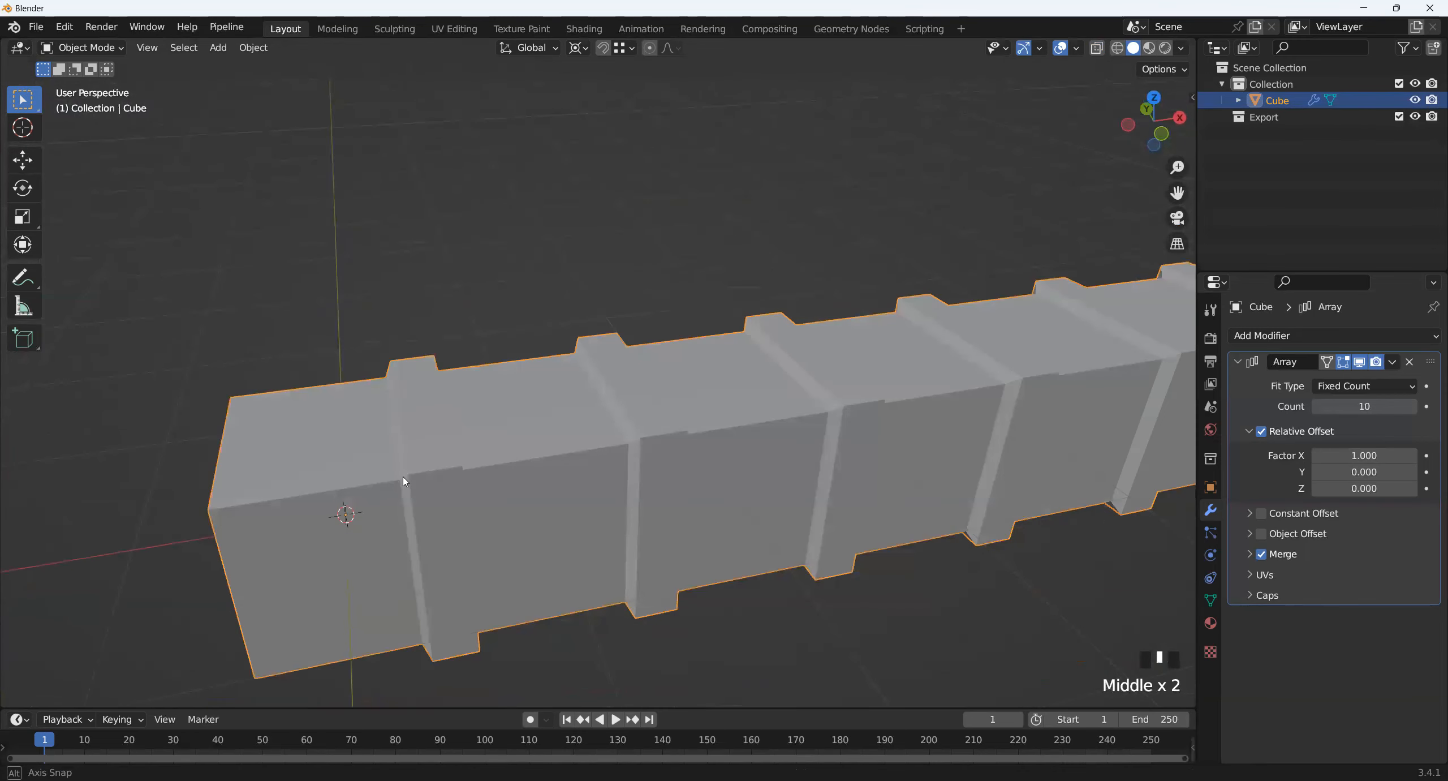
- Remove the Array modifier from the banded cube
scroll(509, 473, down, 1)
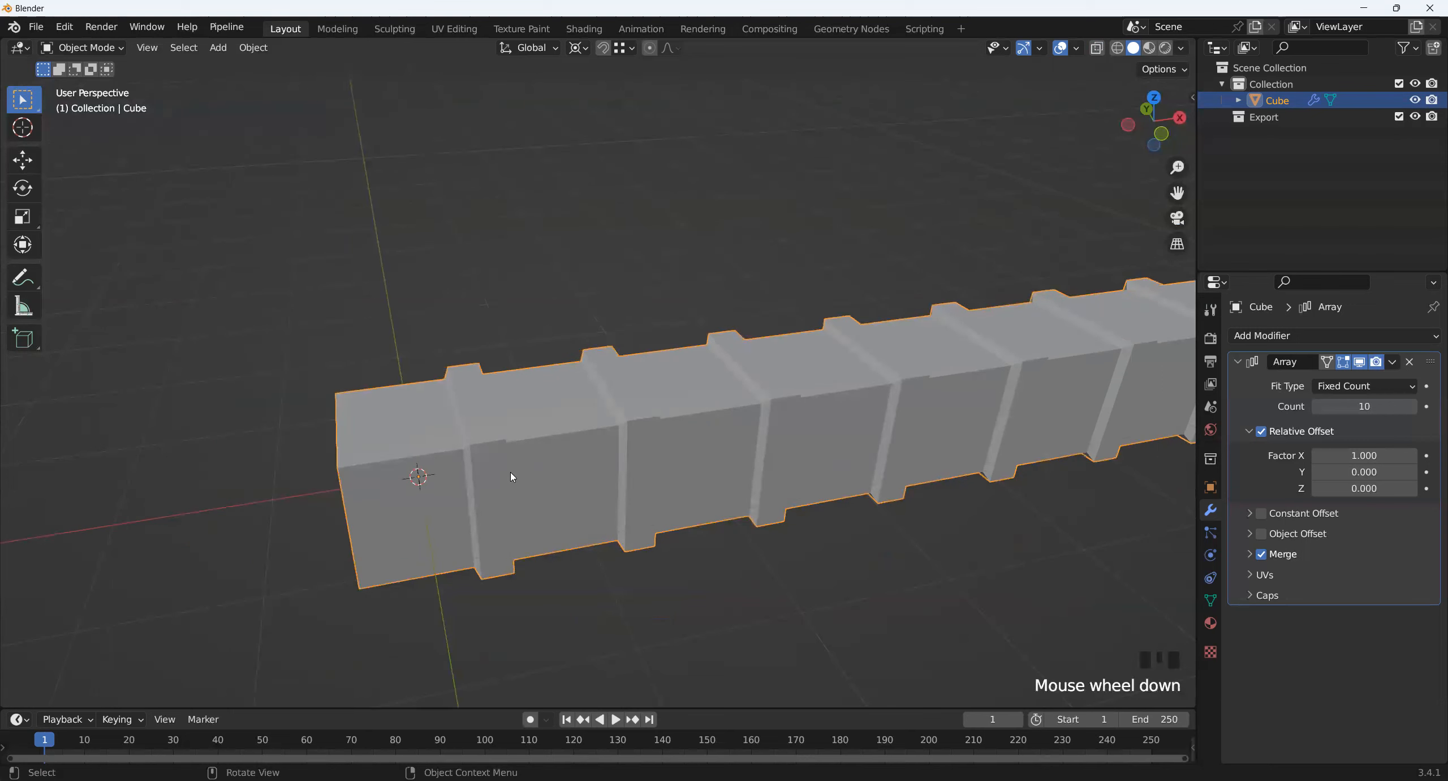
middle_drag(954, 519, 791, 490)
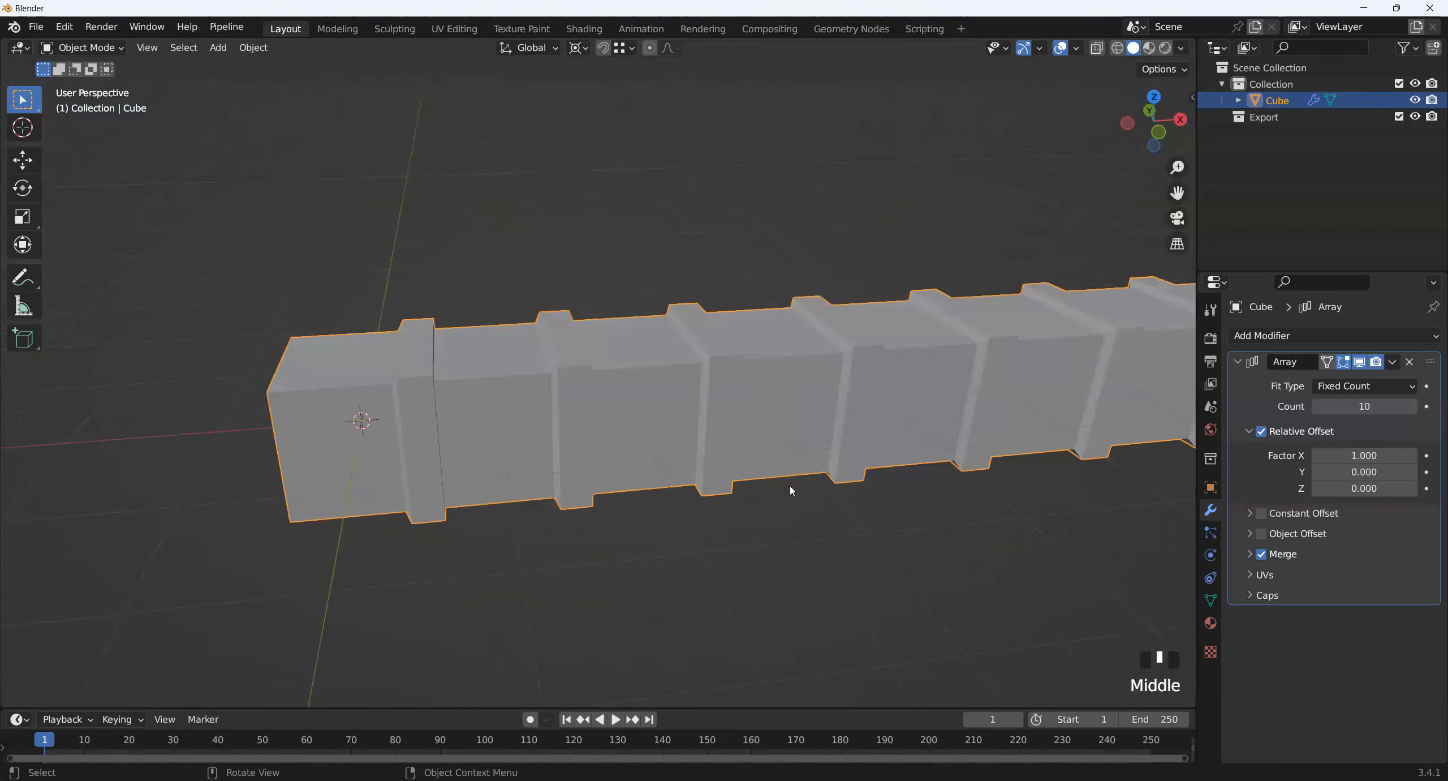
middle_drag(633, 479, 843, 491)
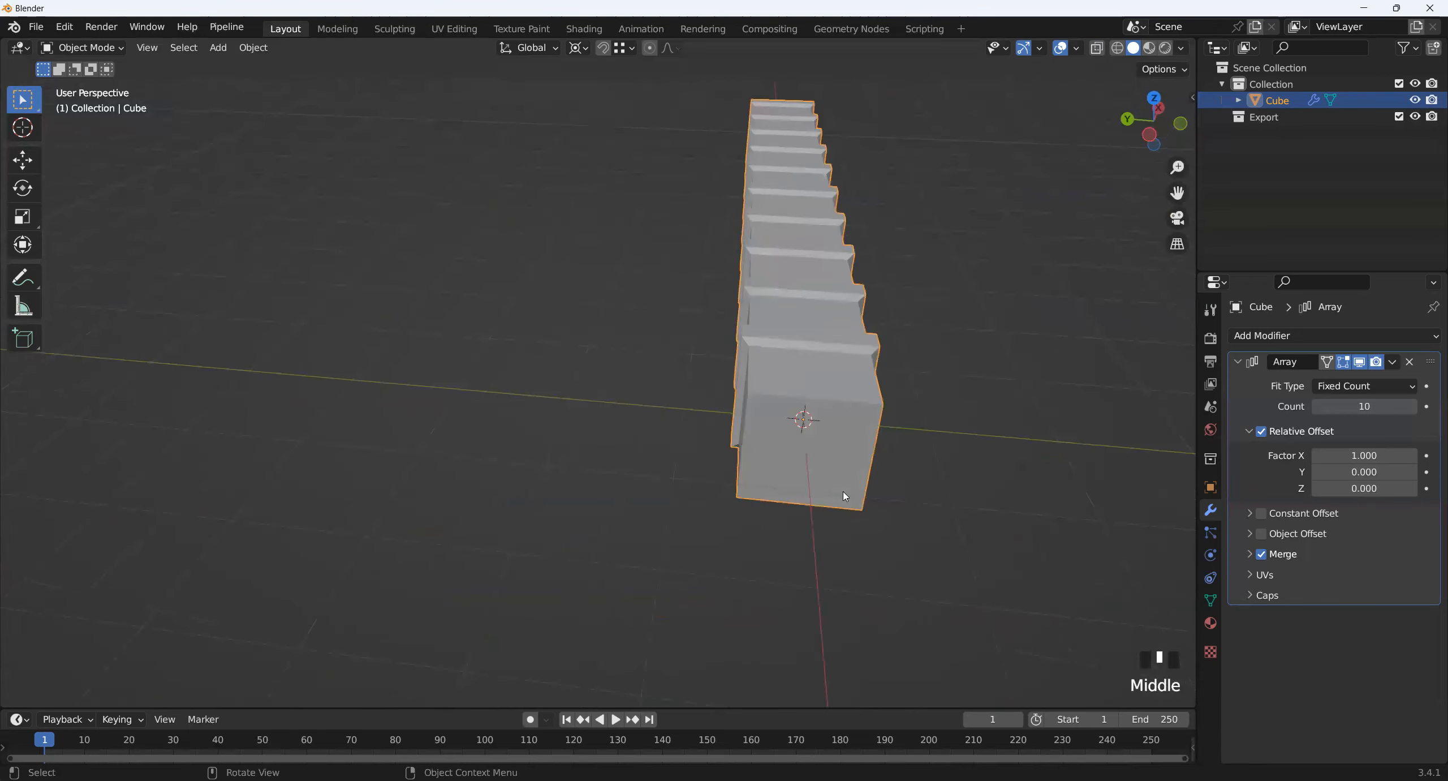
key(g)
key(y)
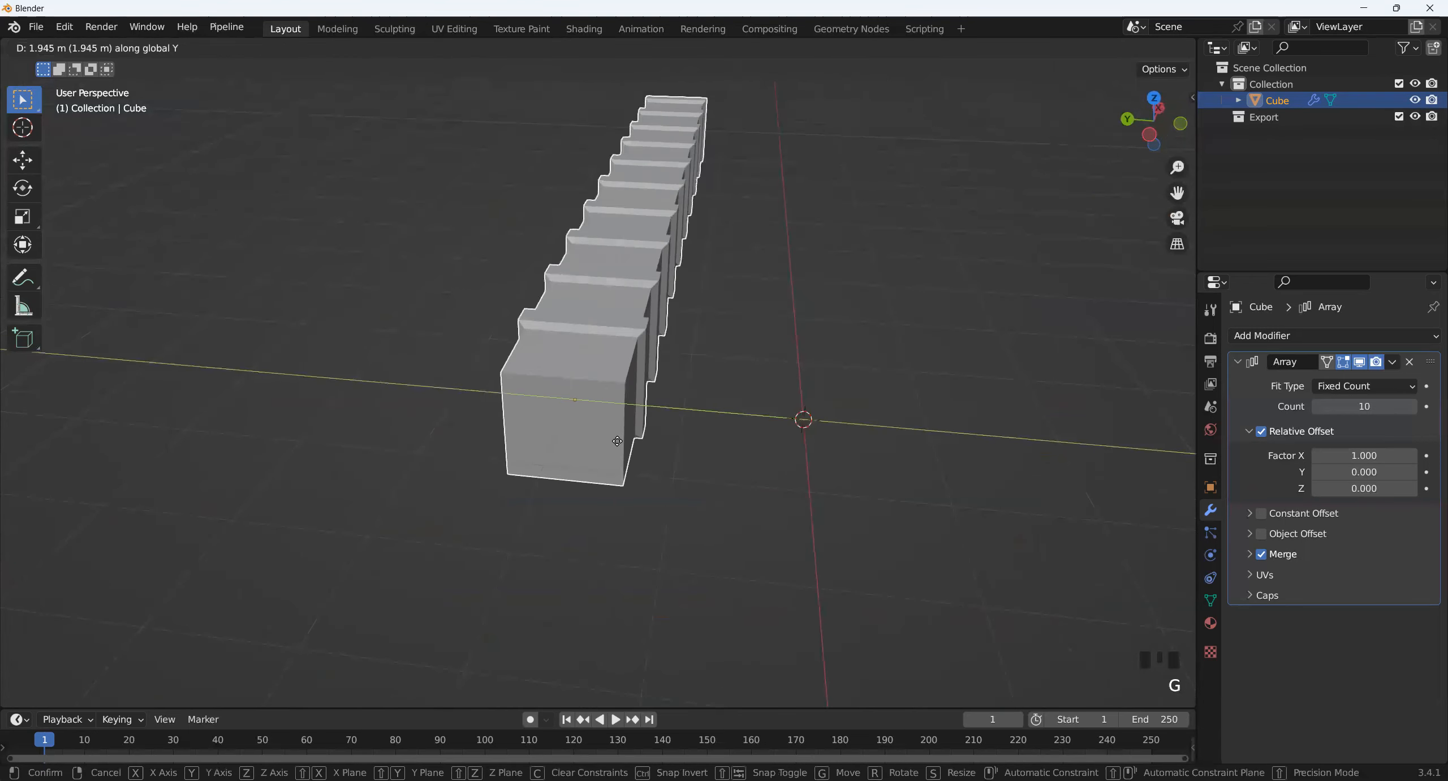
right_click(814, 461)
click(1409, 362)
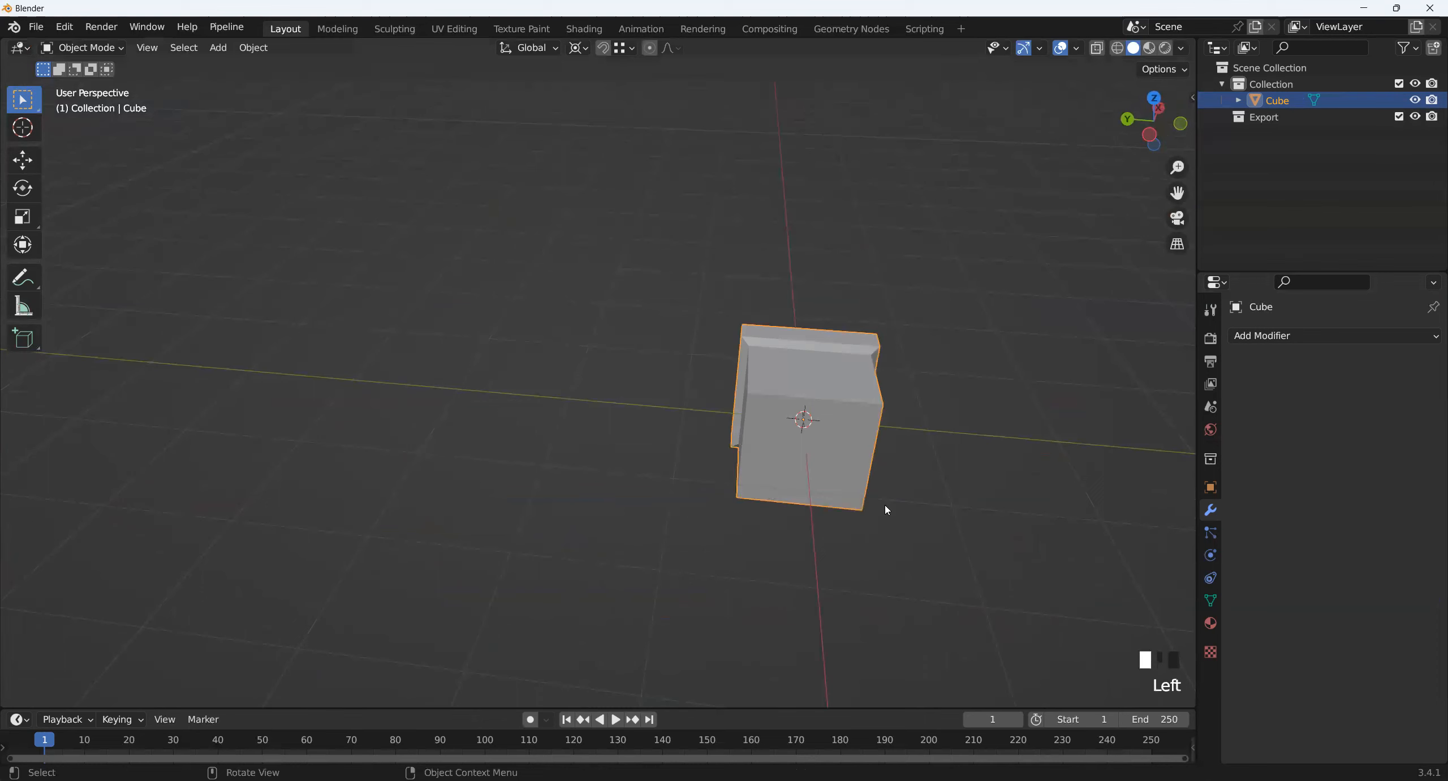
- Try moving the cube about 2 m along Y and adding an Array modifier, and undo both changes
key(g)
key(y)
click(960, 449)
click(1301, 336)
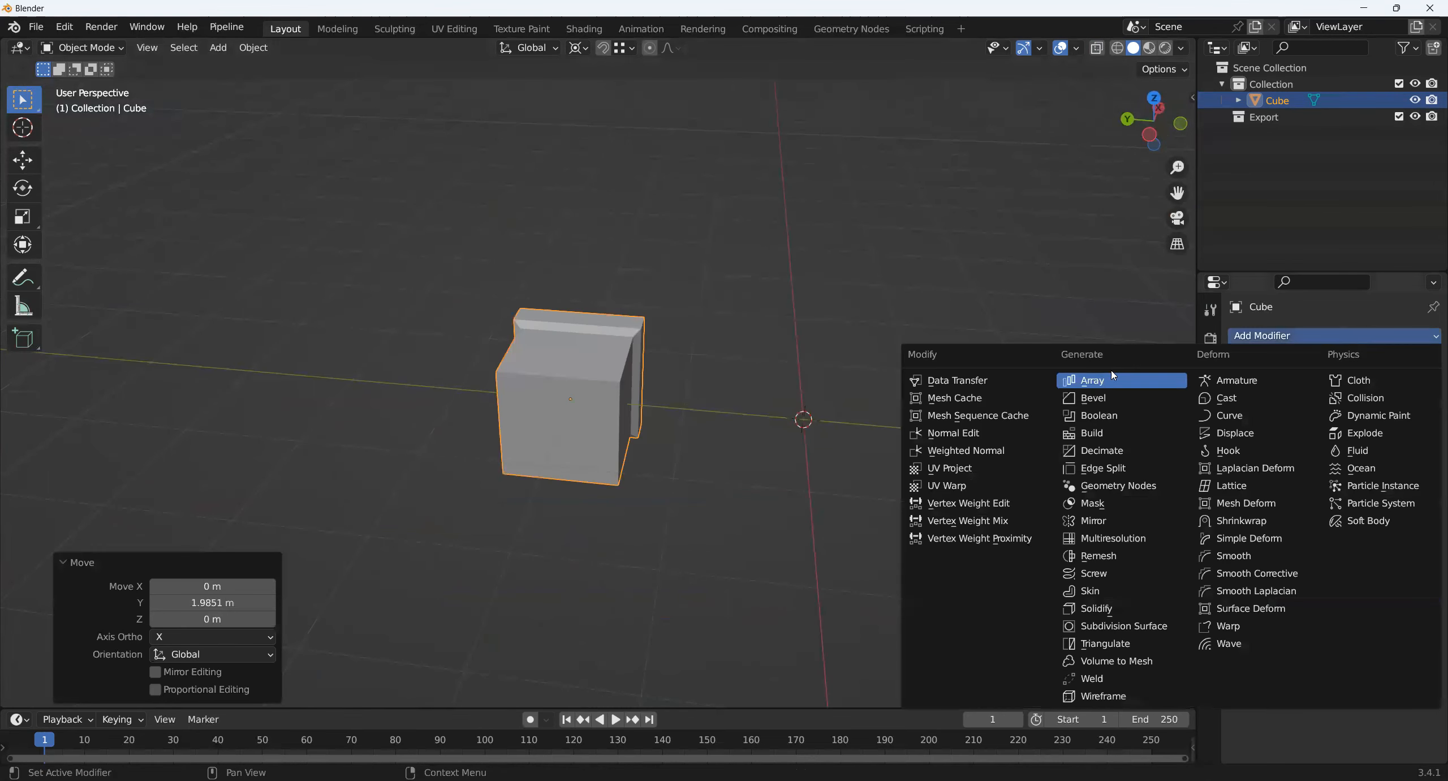
click(1112, 375)
middle_drag(947, 440, 764, 486)
key(ctrl+z)
key(ctrl+z)
key(g)
right_click(782, 478)
- Try rotating the cube about -27.7° and adding an Array modifier, and undo both changes
key(r)
click(762, 435)
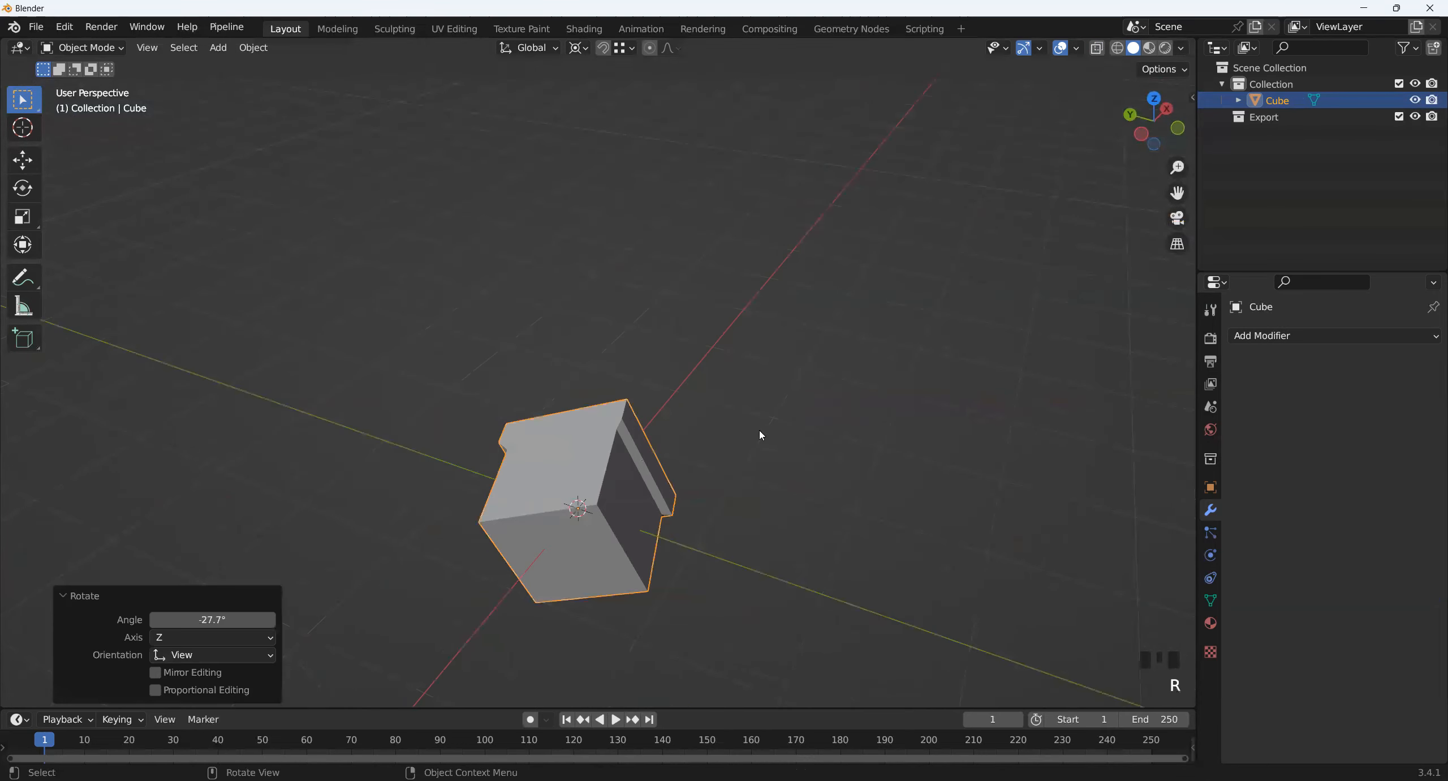
click(1361, 336)
click(1113, 379)
middle_drag(1009, 485, 726, 471)
key(ctrl+z)
key(ctrl+z)
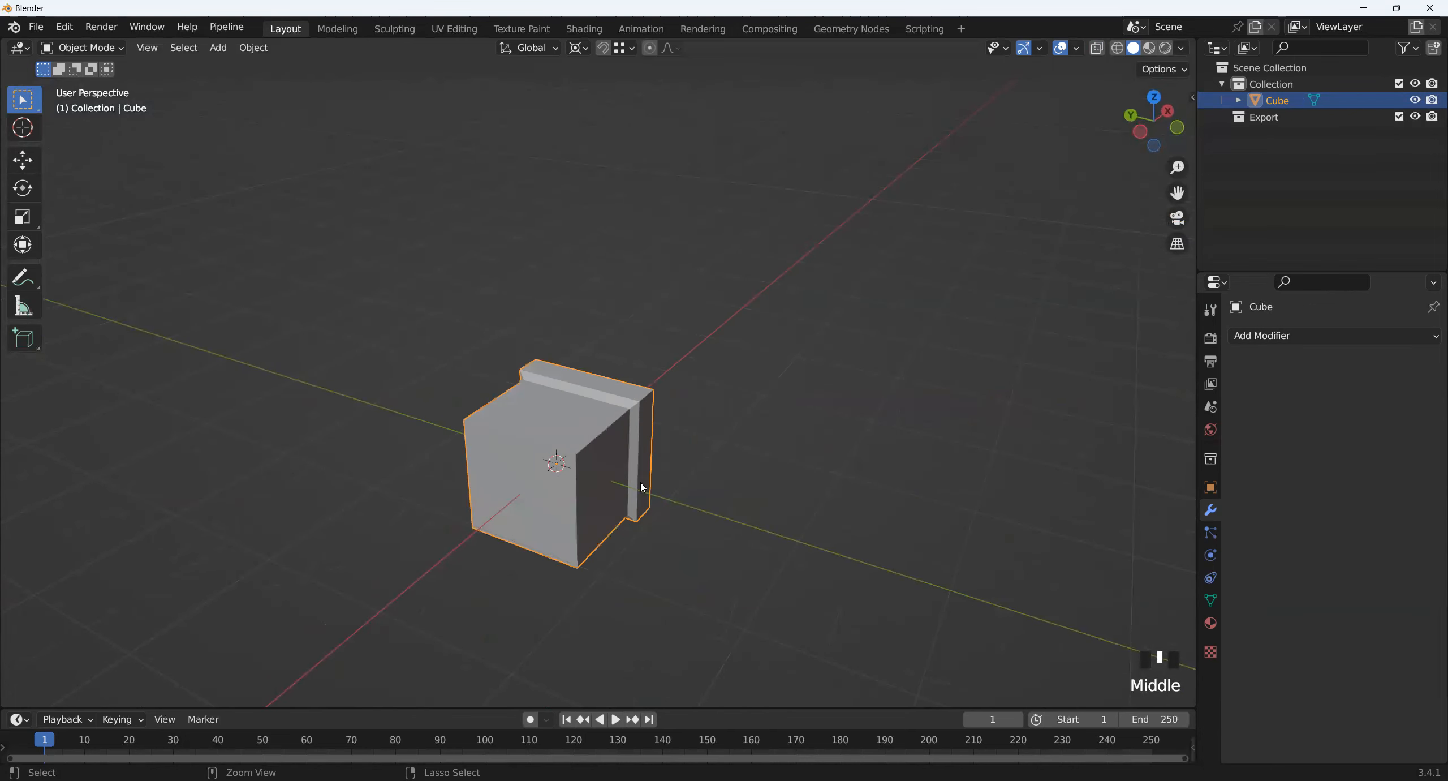
key(ctrl+a)
key(ctrl+a)
key(ctrl+a)
key(ctrl+a)
click(792, 422)
middle_drag(786, 424, 622, 475)
middle_drag(908, 416, 621, 476)
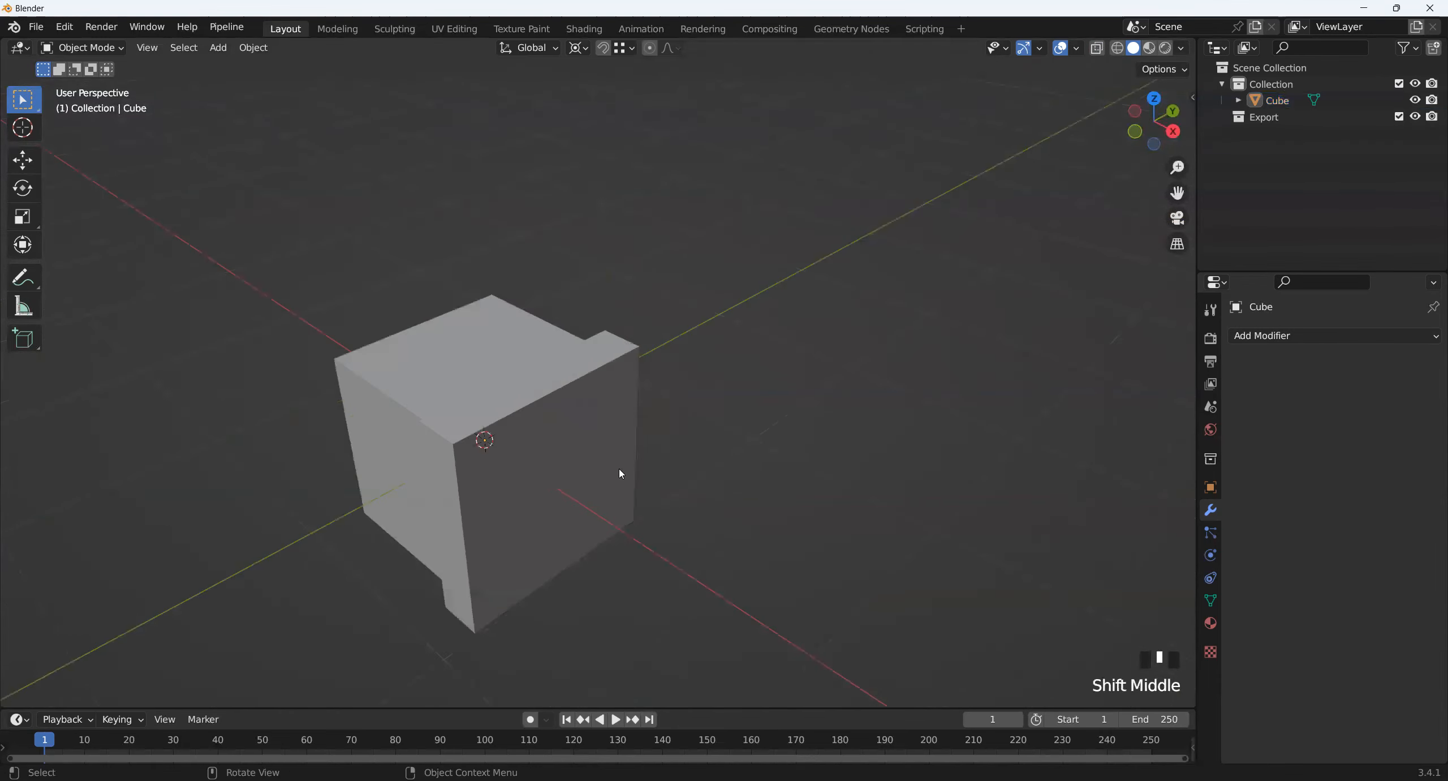
click(473, 465)
middle_drag(474, 469, 658, 461)
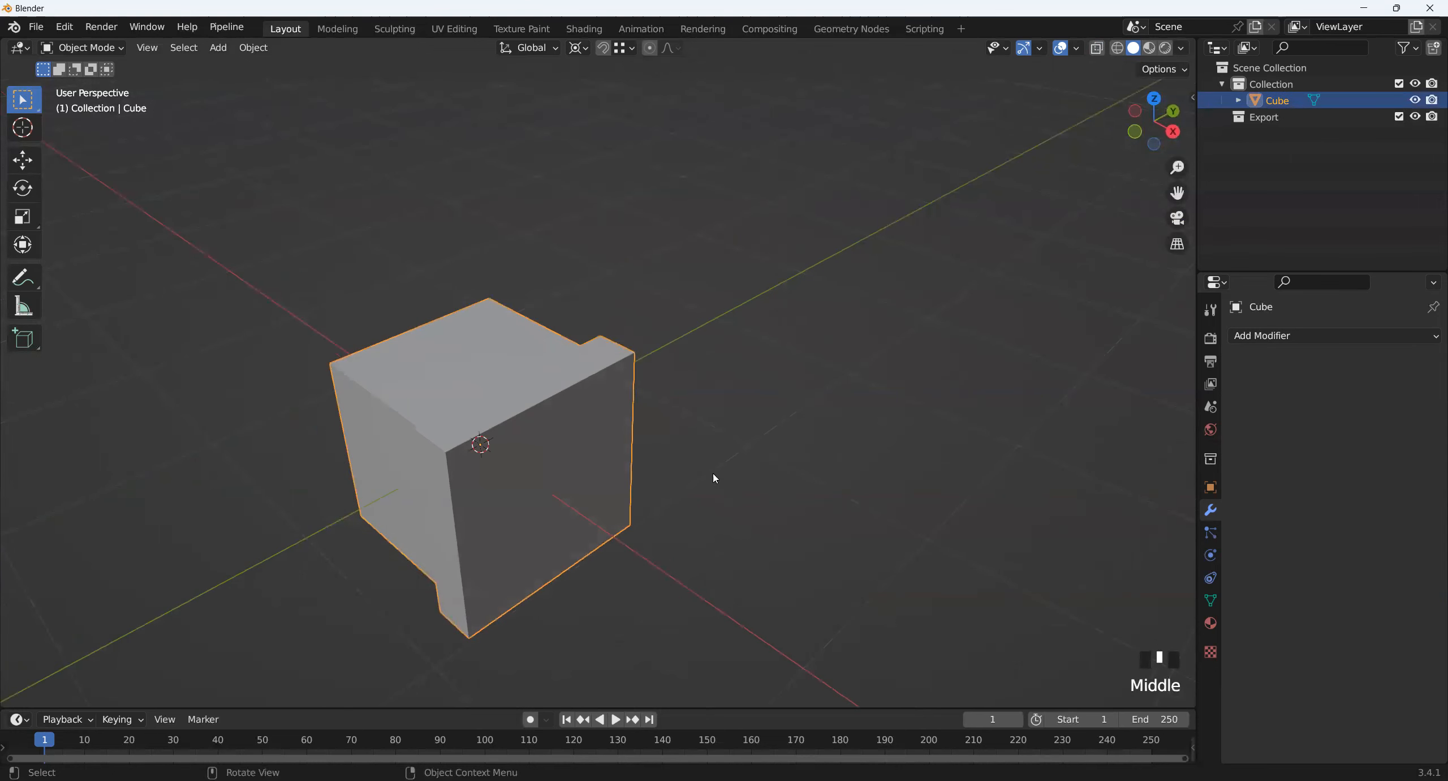
click(1305, 337)
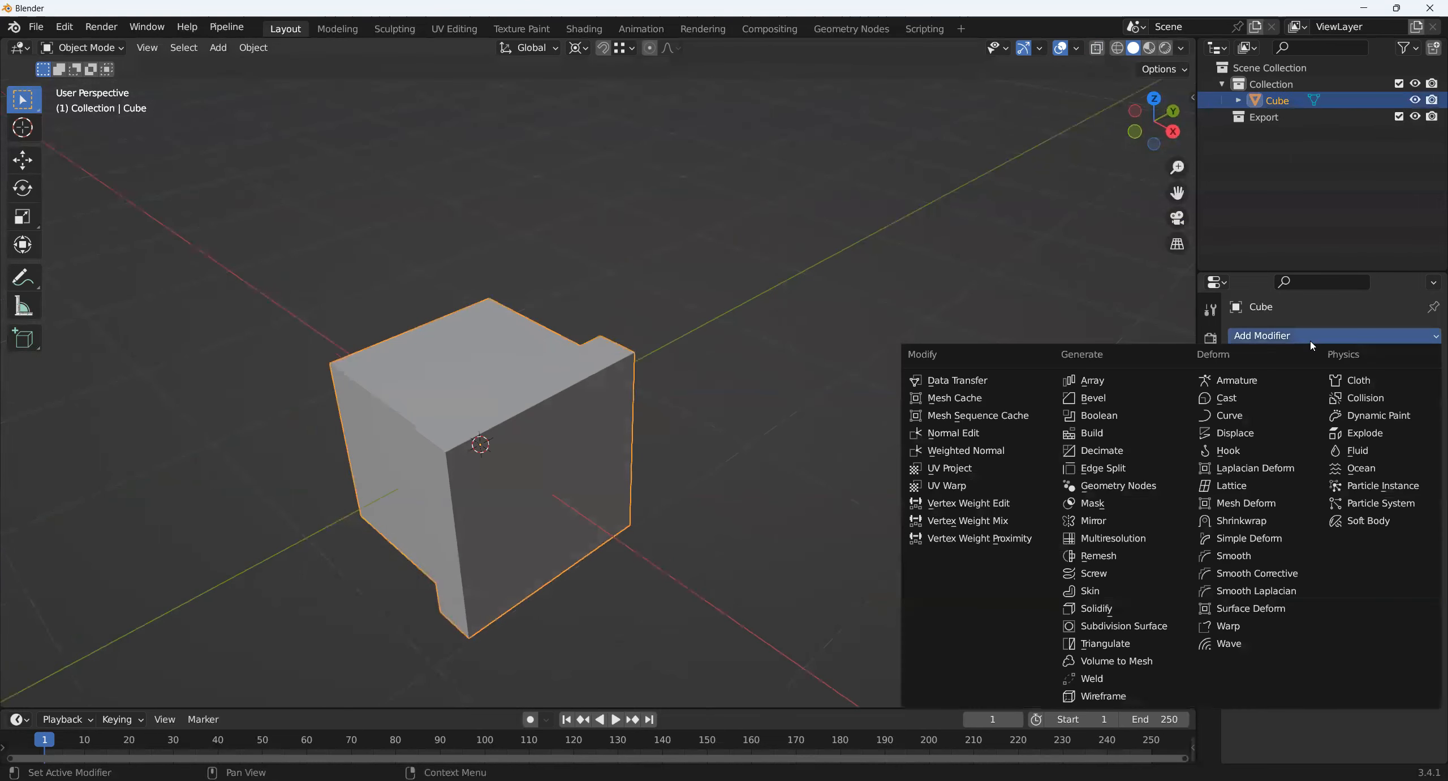
double_click(588, 479)
middle_drag(588, 479, 698, 467)
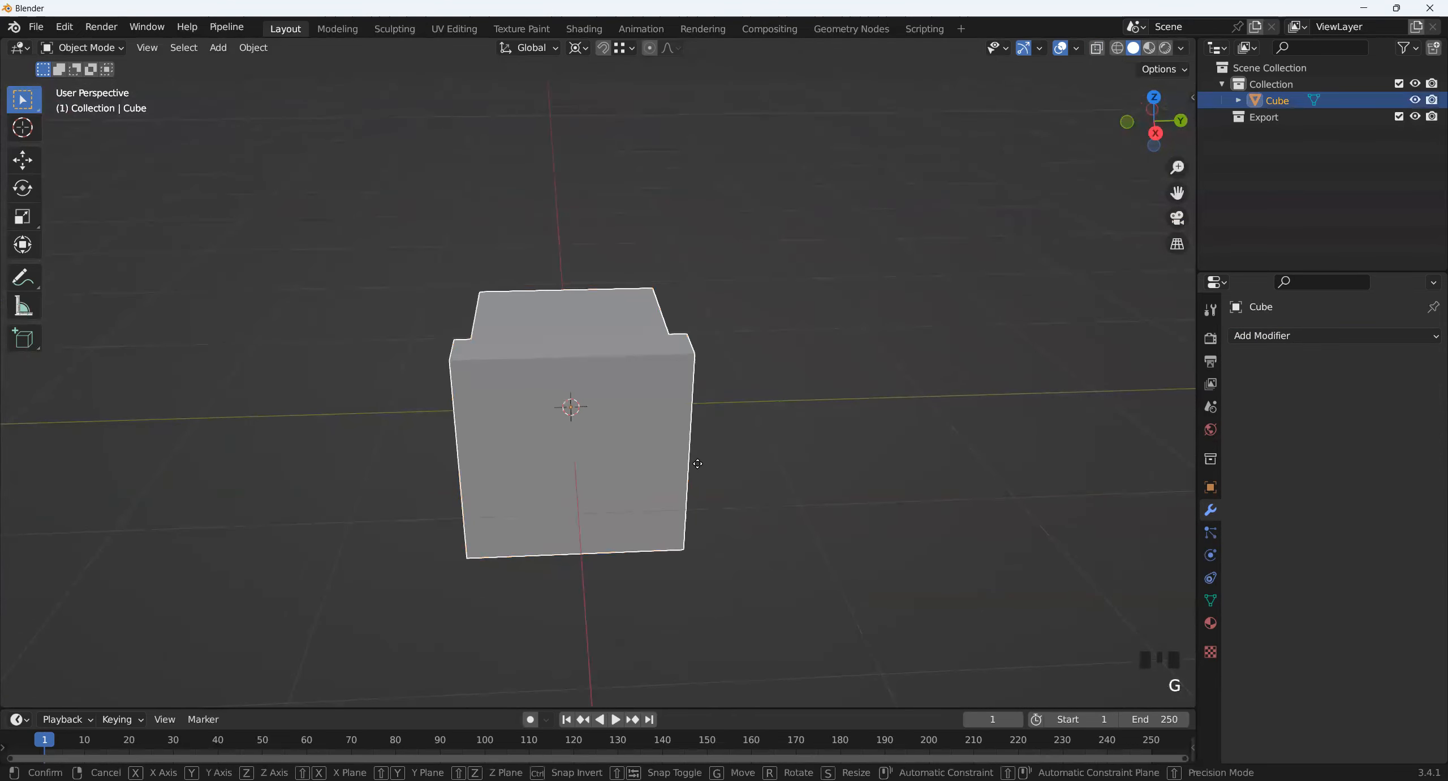
- Move the cube about 2.2 m along the Y axis, away from the world origin
key(g)
key(y)
click(994, 463)
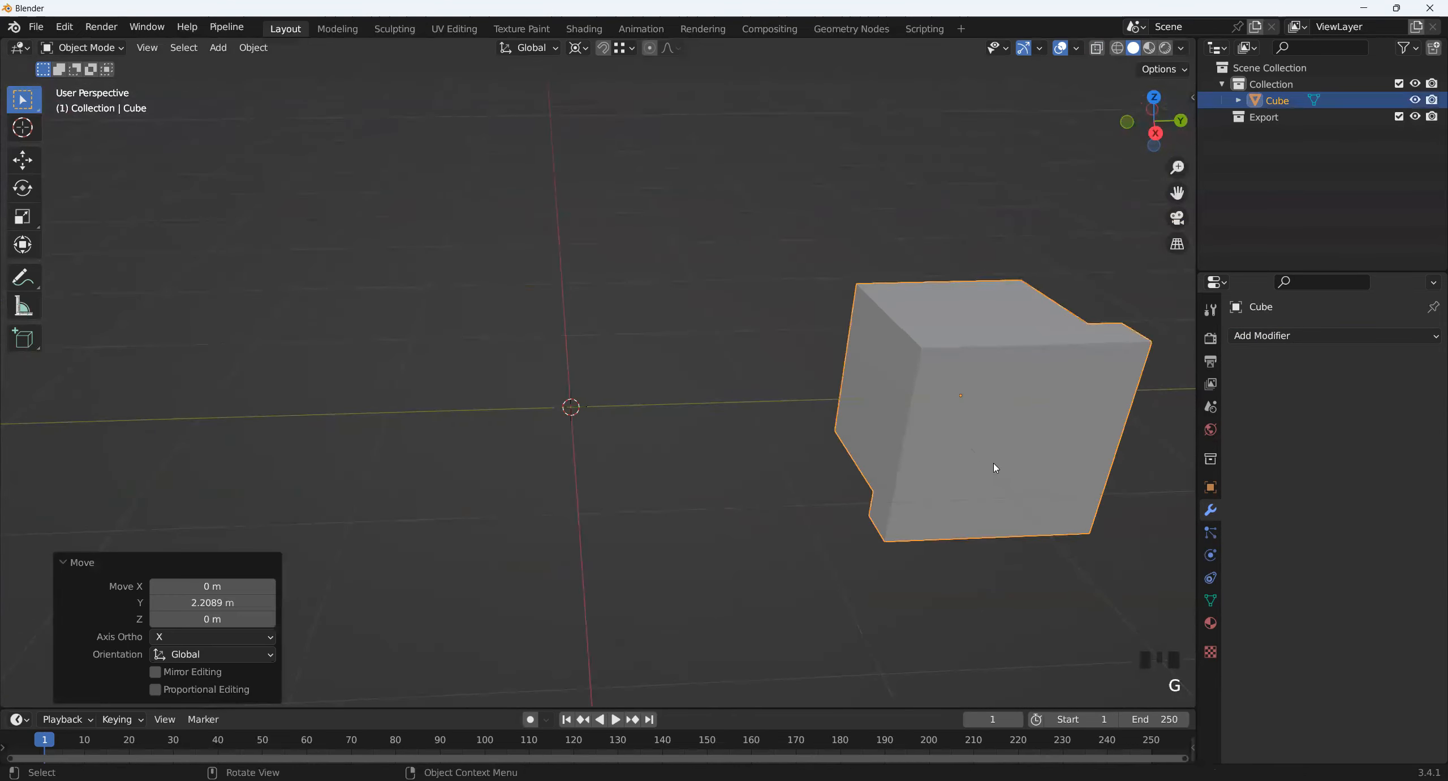
shift+middle_drag(993, 463, 839, 492)
- Add a Mirror modifier to the moved cube and mirror it on the Y axis only
click(1349, 338)
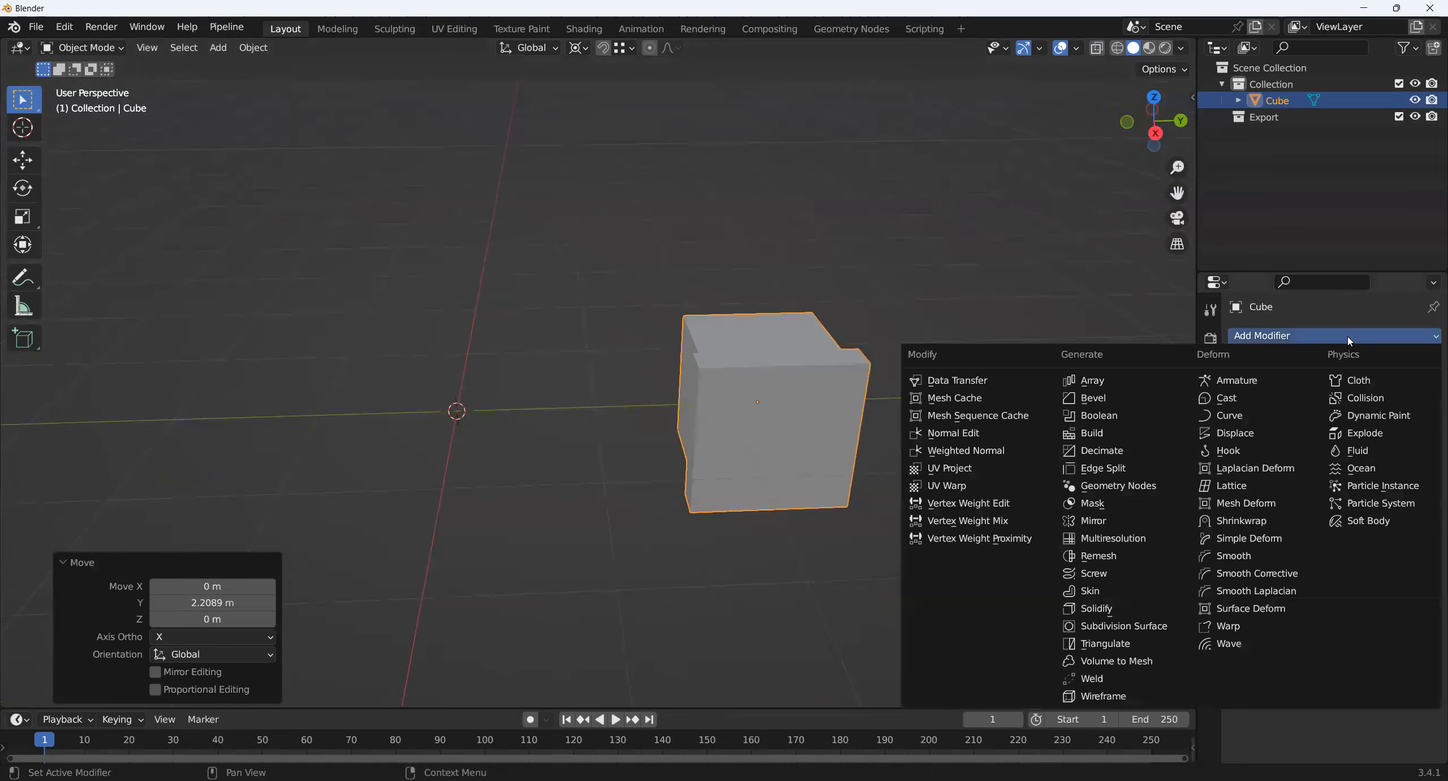
click(1089, 522)
scroll(513, 562, down, 2)
middle_drag(514, 562, 537, 566)
scroll(538, 566, up, 2)
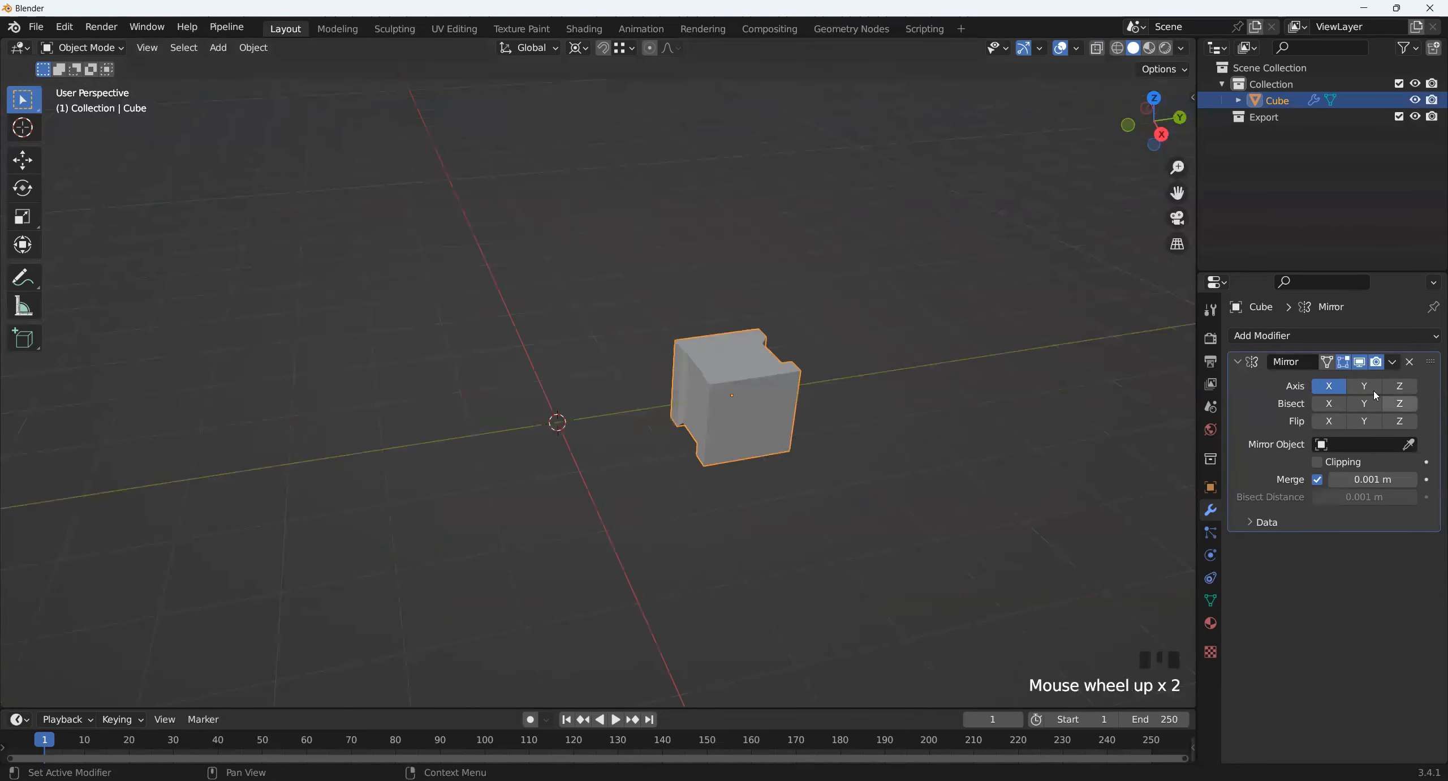
click(1375, 390)
click(1329, 386)
middle_drag(785, 501, 398, 475)
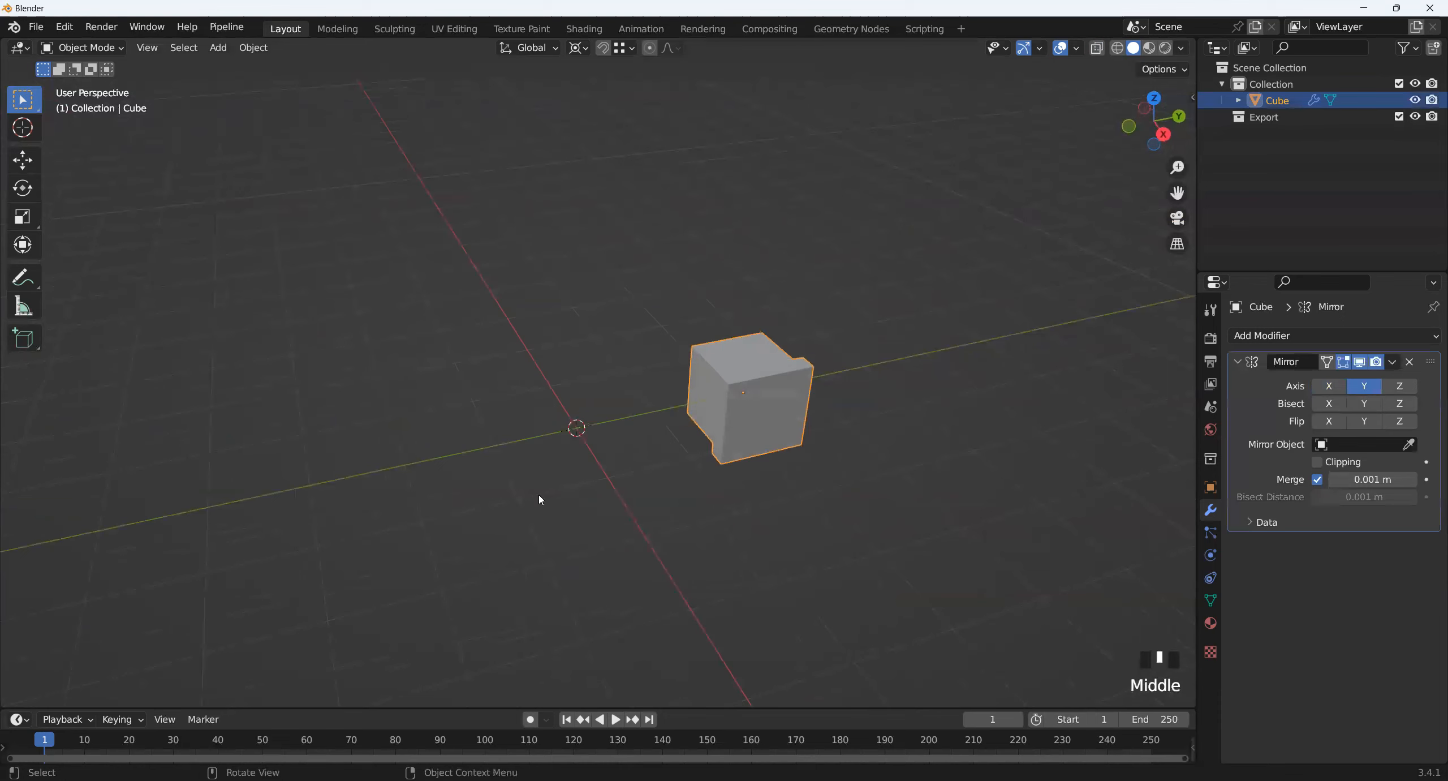
- Apply the mirrored cube's location, rotation and scale
scroll(543, 491, up, 2)
middle_drag(550, 483, 675, 407)
scroll(583, 501, up, 2)
scroll(583, 501, down, 1)
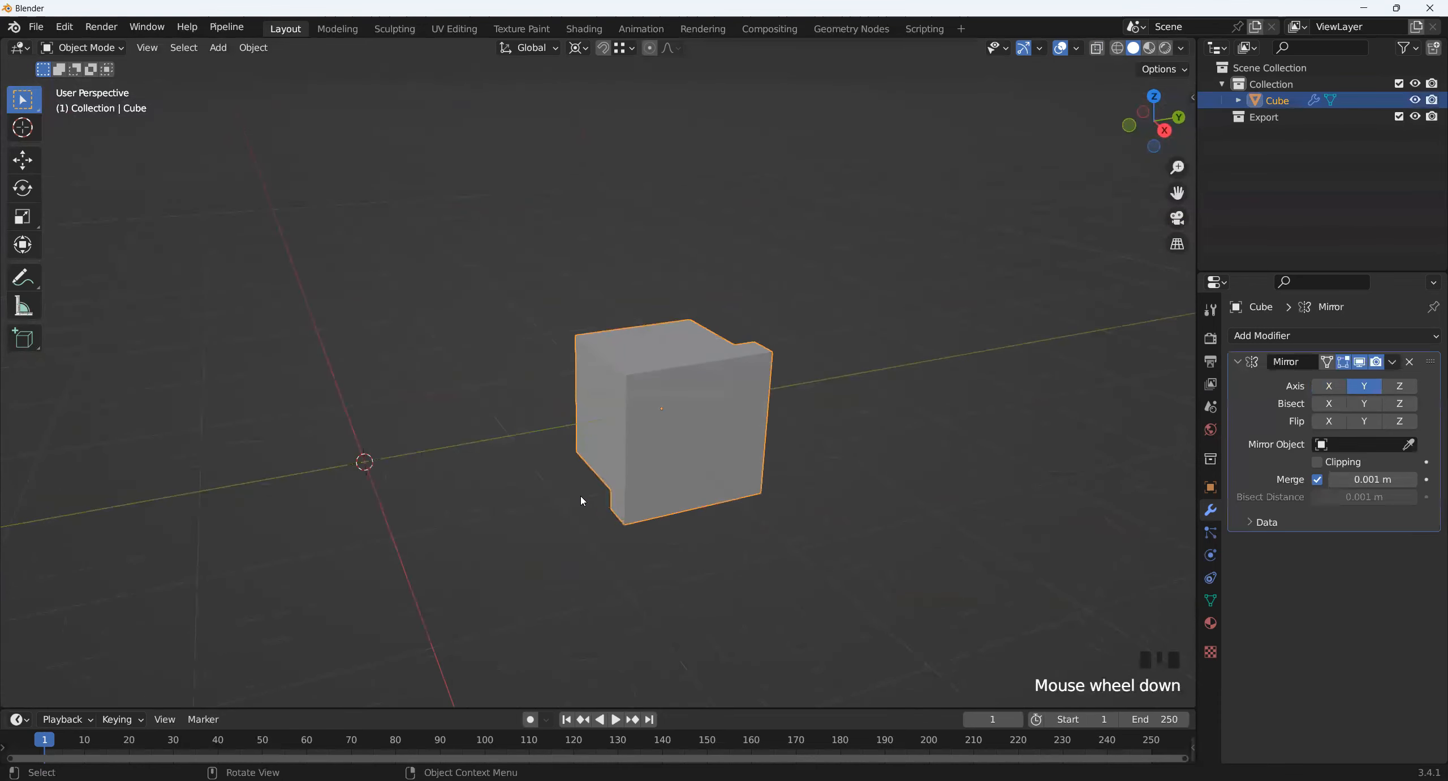
key(ctrl+a)
click(481, 543)
shift+middle_drag(404, 542, 282, 445)
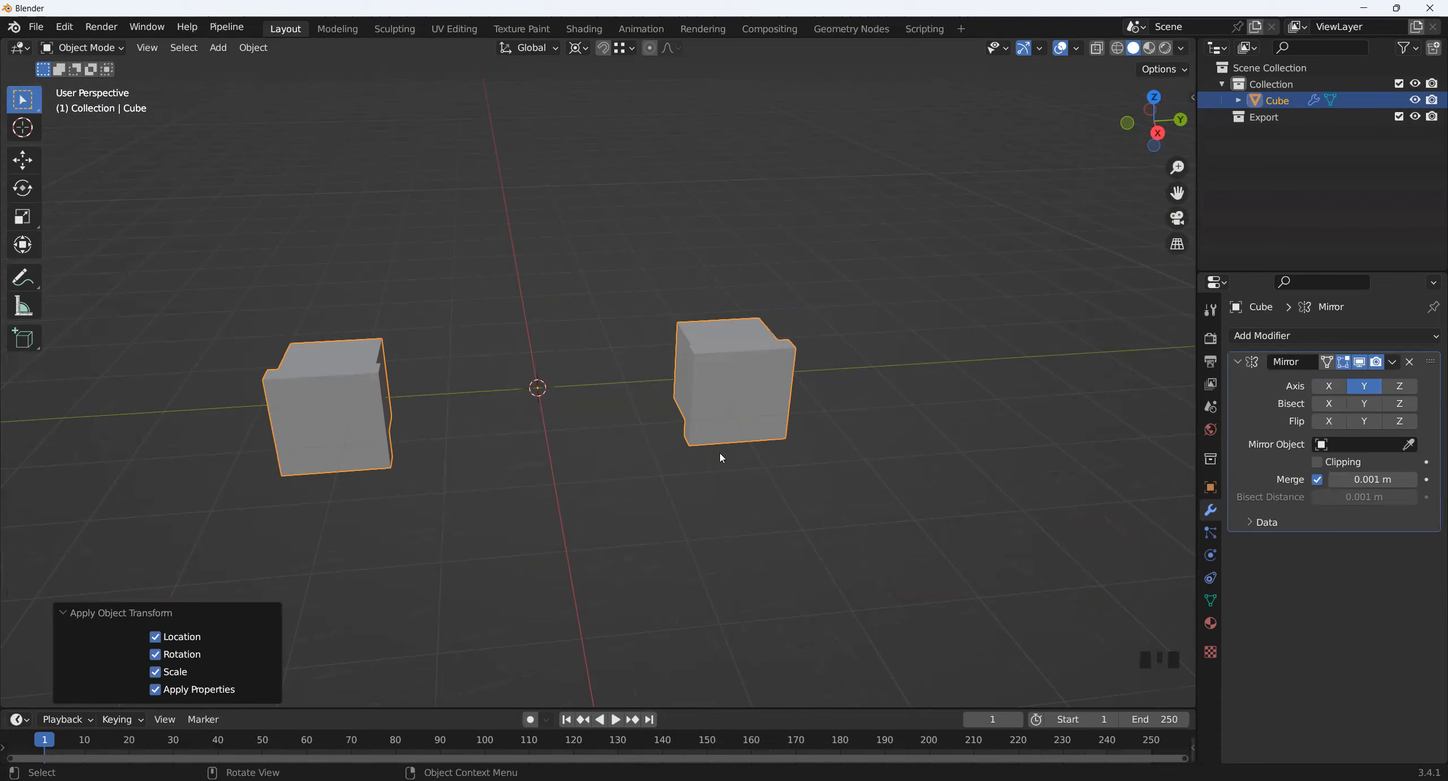
- Examine the cube and its mirrored copy on both sides of the world origin
scroll(193, 445, up, 1)
middle_drag(381, 485, 275, 345)
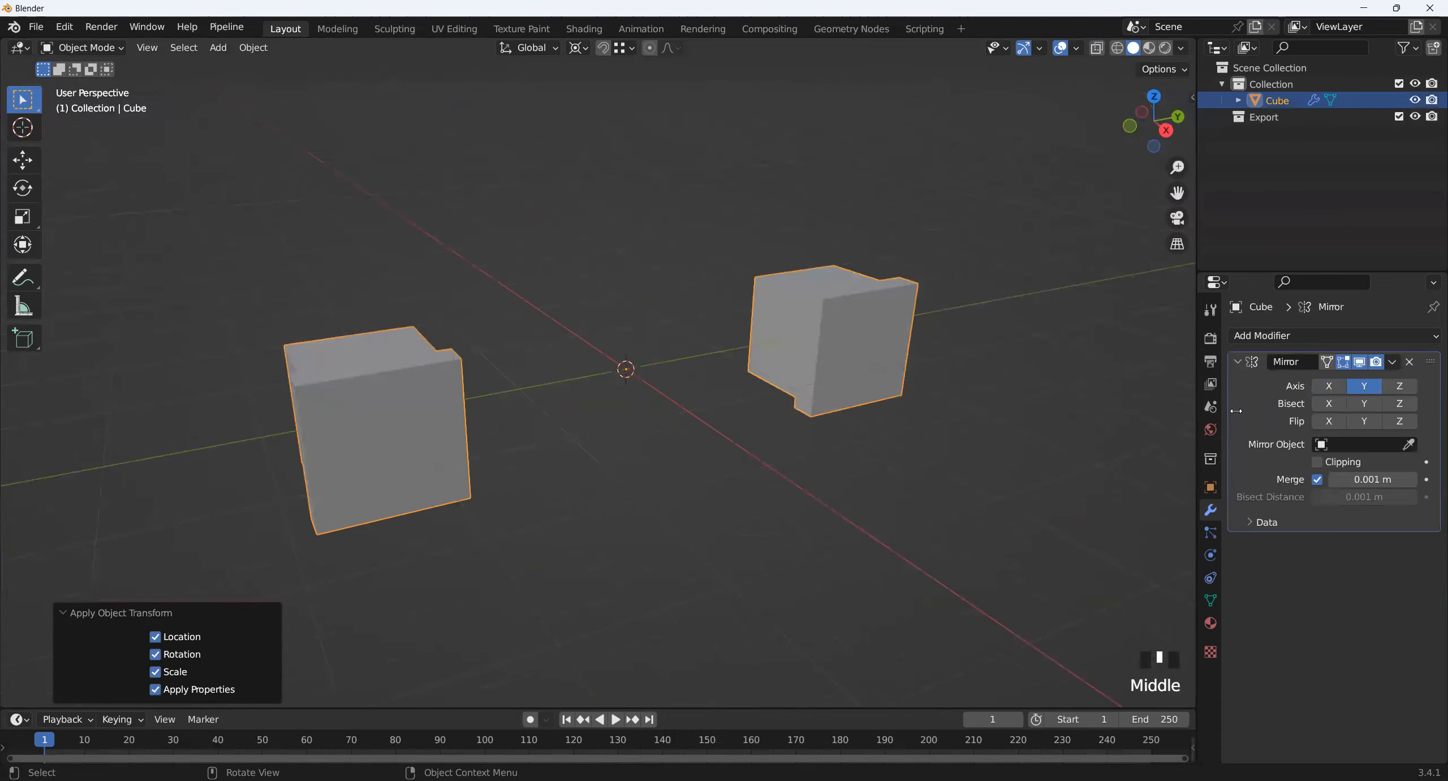
middle_drag(707, 444, 563, 455)
scroll(665, 443, up, 3)
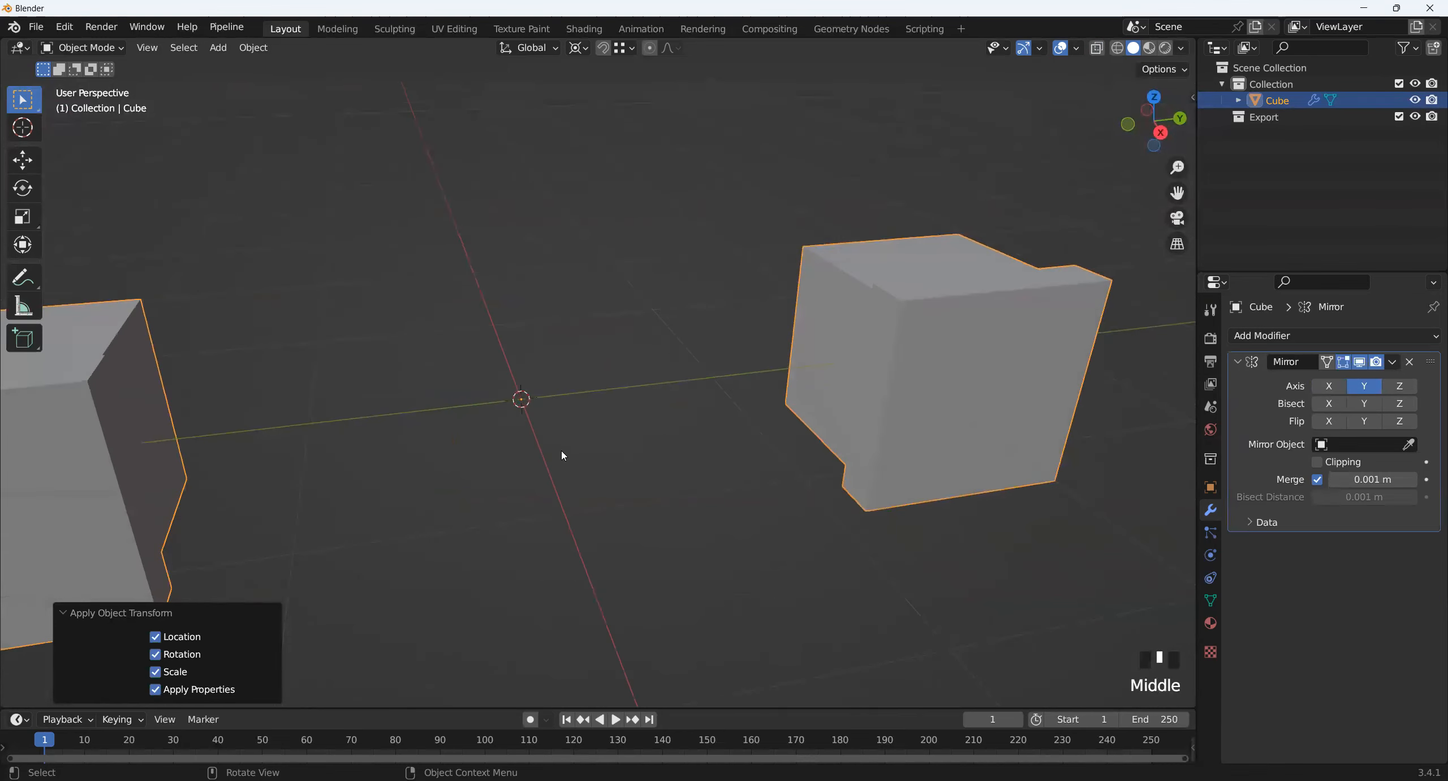
shift+middle_drag(797, 469, 635, 436)
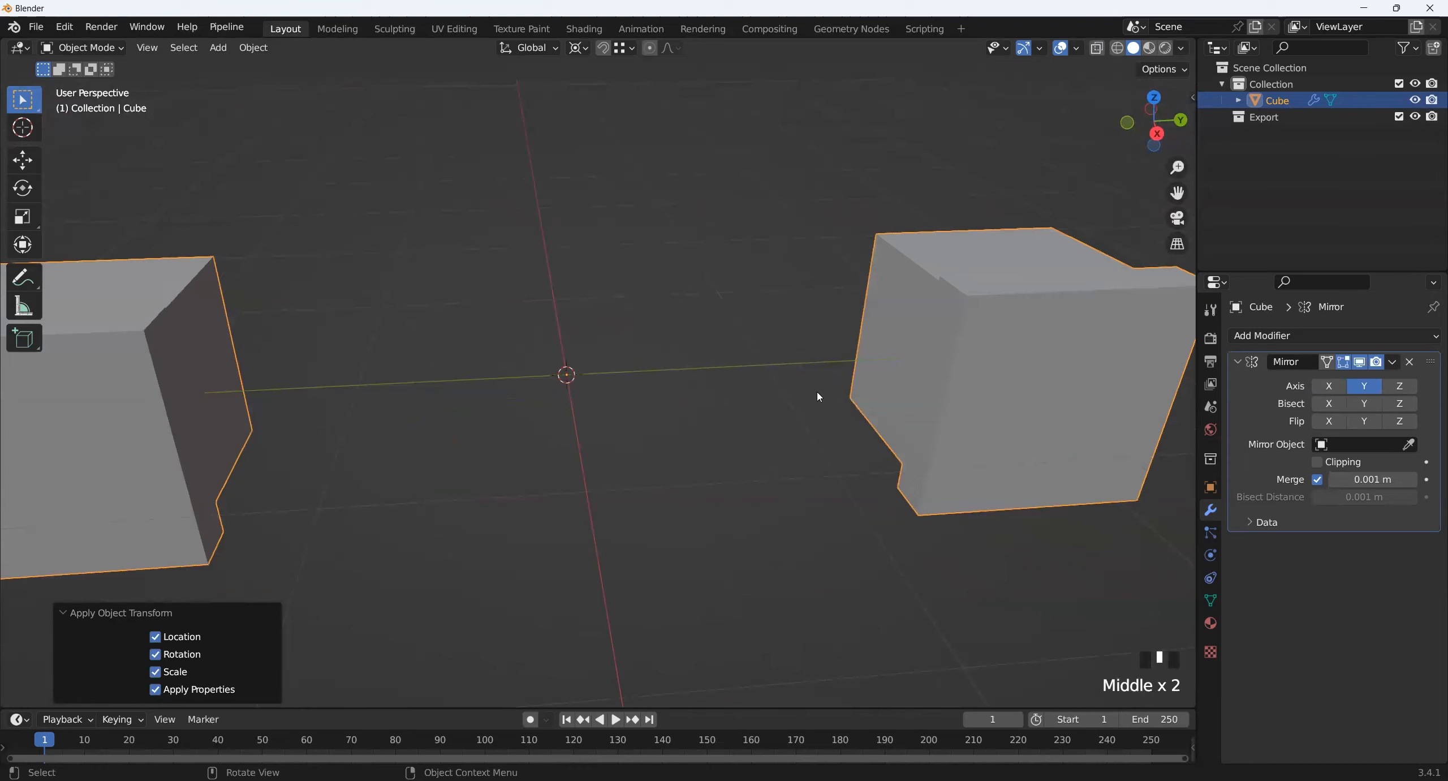
scroll(1032, 359, up, 1)
scroll(842, 396, down, 3)
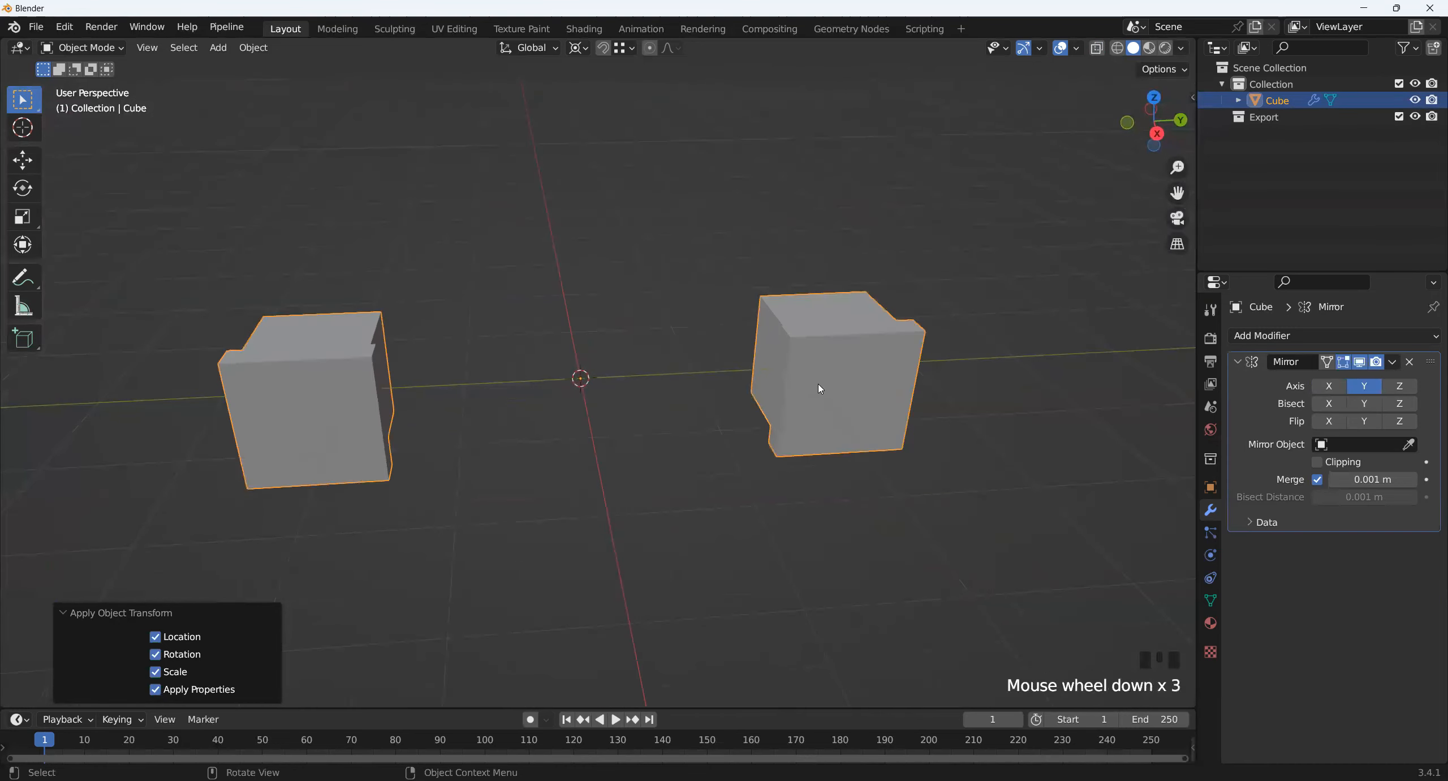
scroll(578, 421, up, 1)
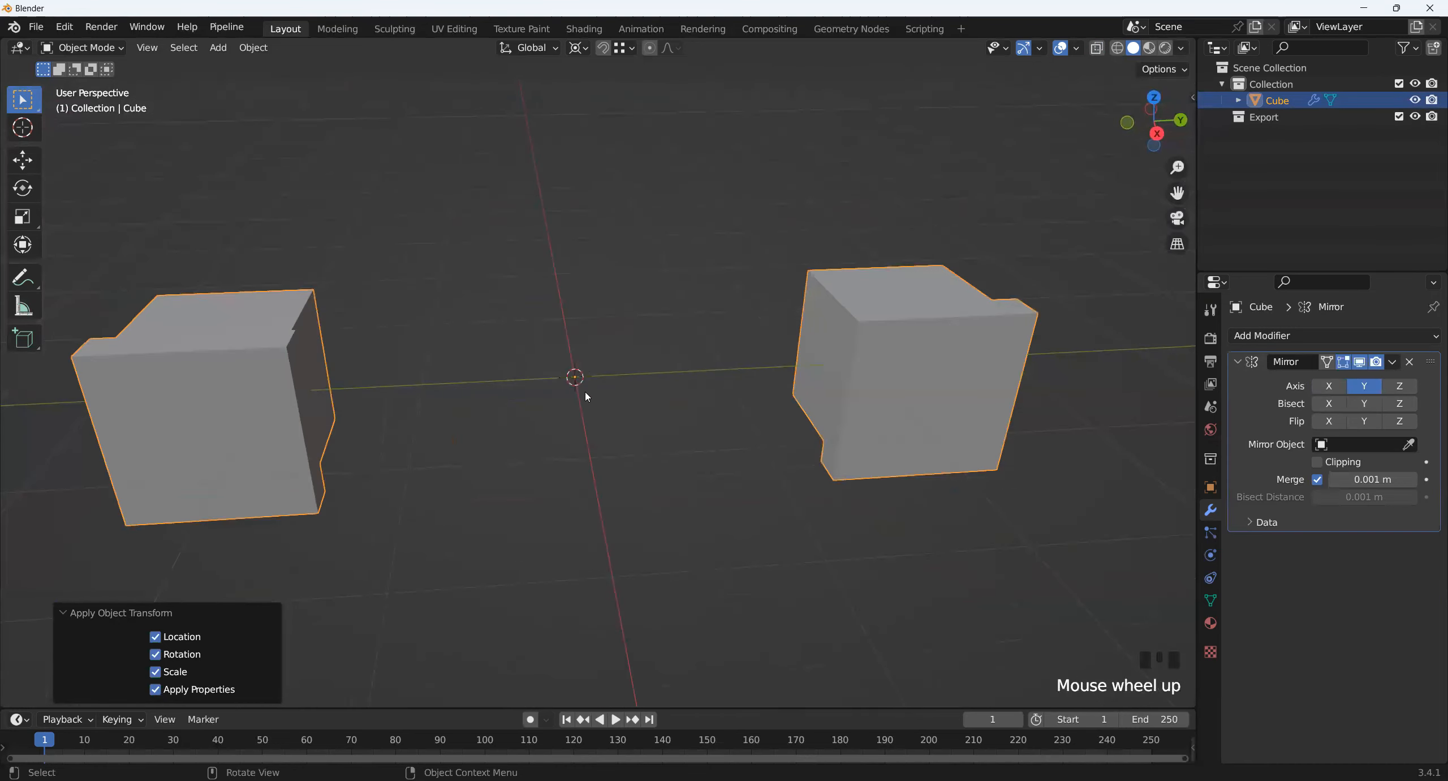
scroll(592, 388, down, 1)
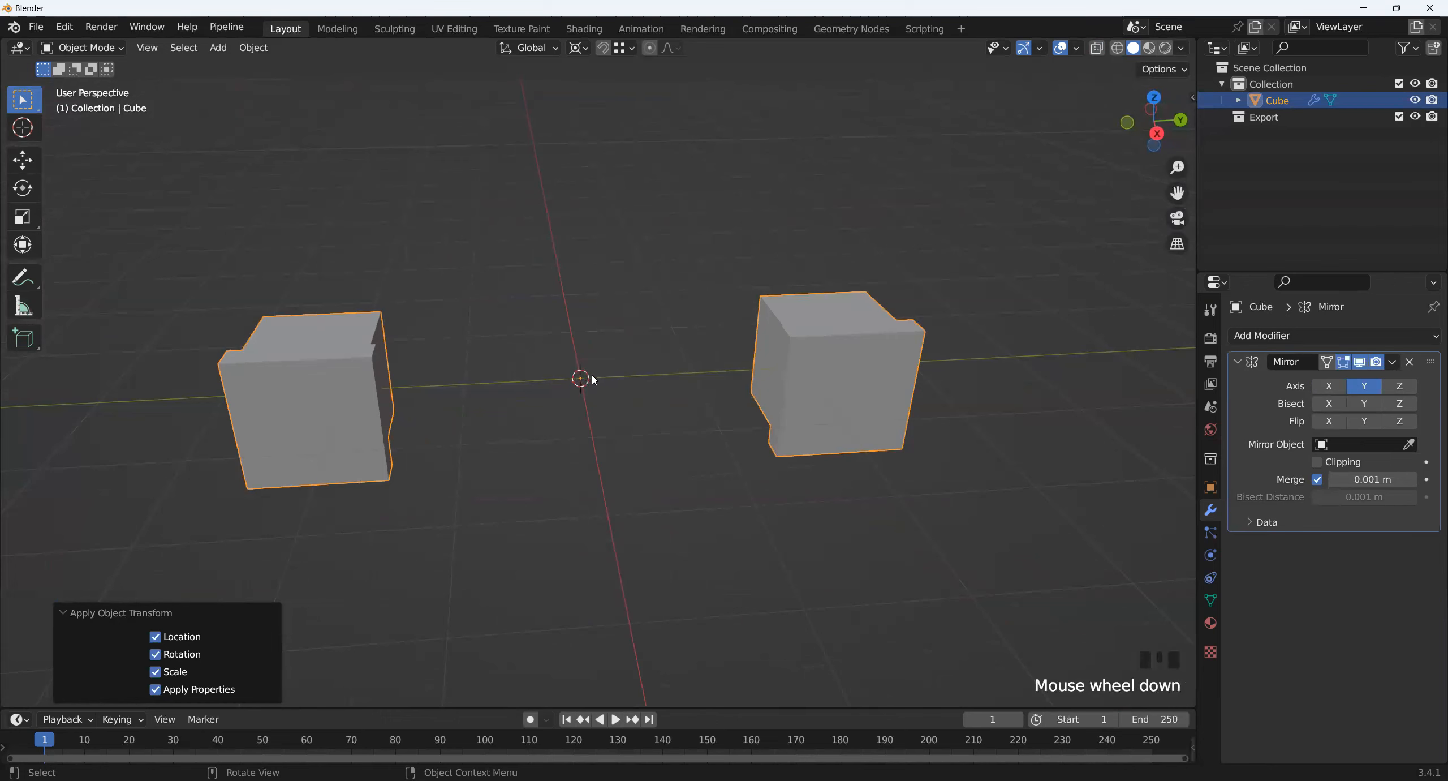
middle_drag(591, 379, 556, 456)
- Undo the applied transforms and snap the 3D cursor to the world origin
key(ctrl+z)
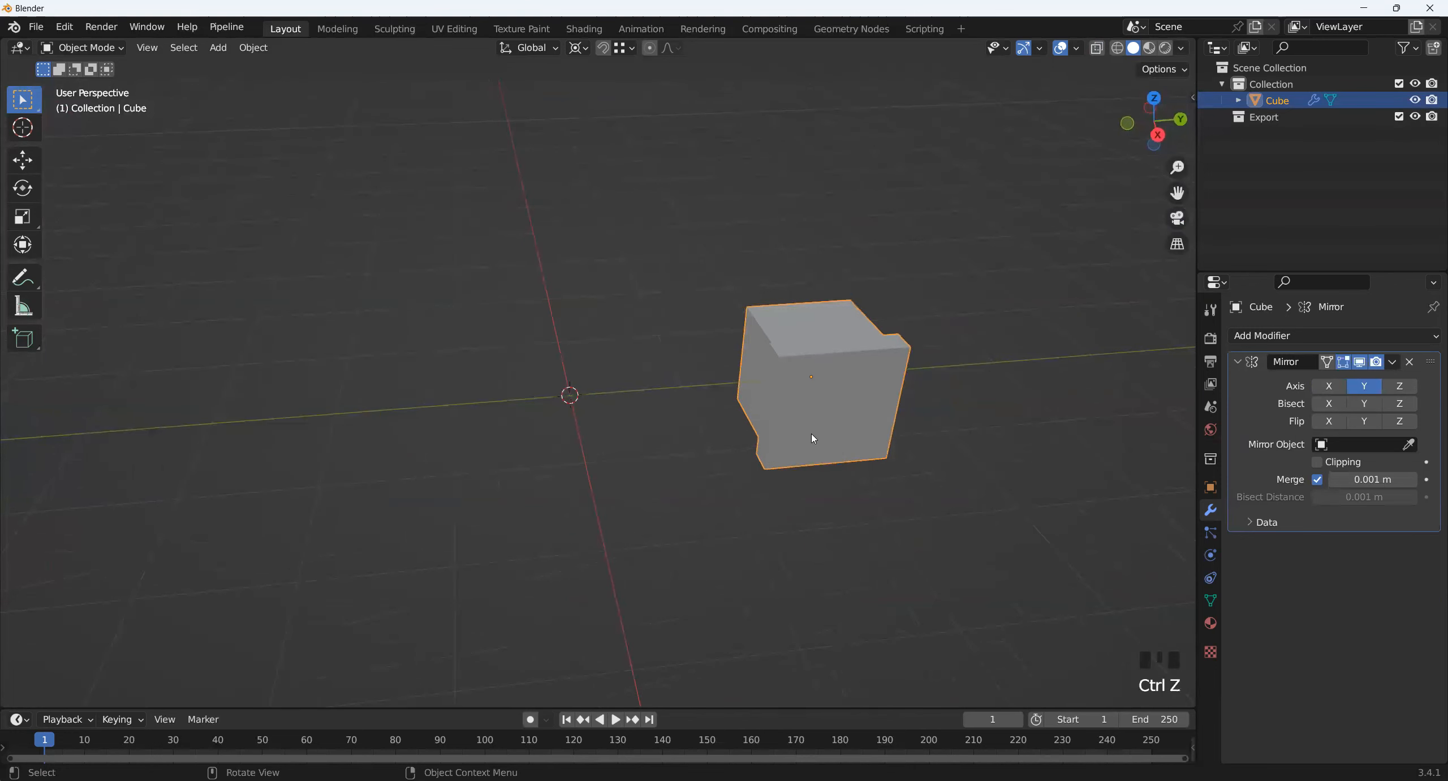
scroll(798, 430, up, 2)
shift+middle_drag(792, 428, 731, 466)
scroll(718, 441, down, 1)
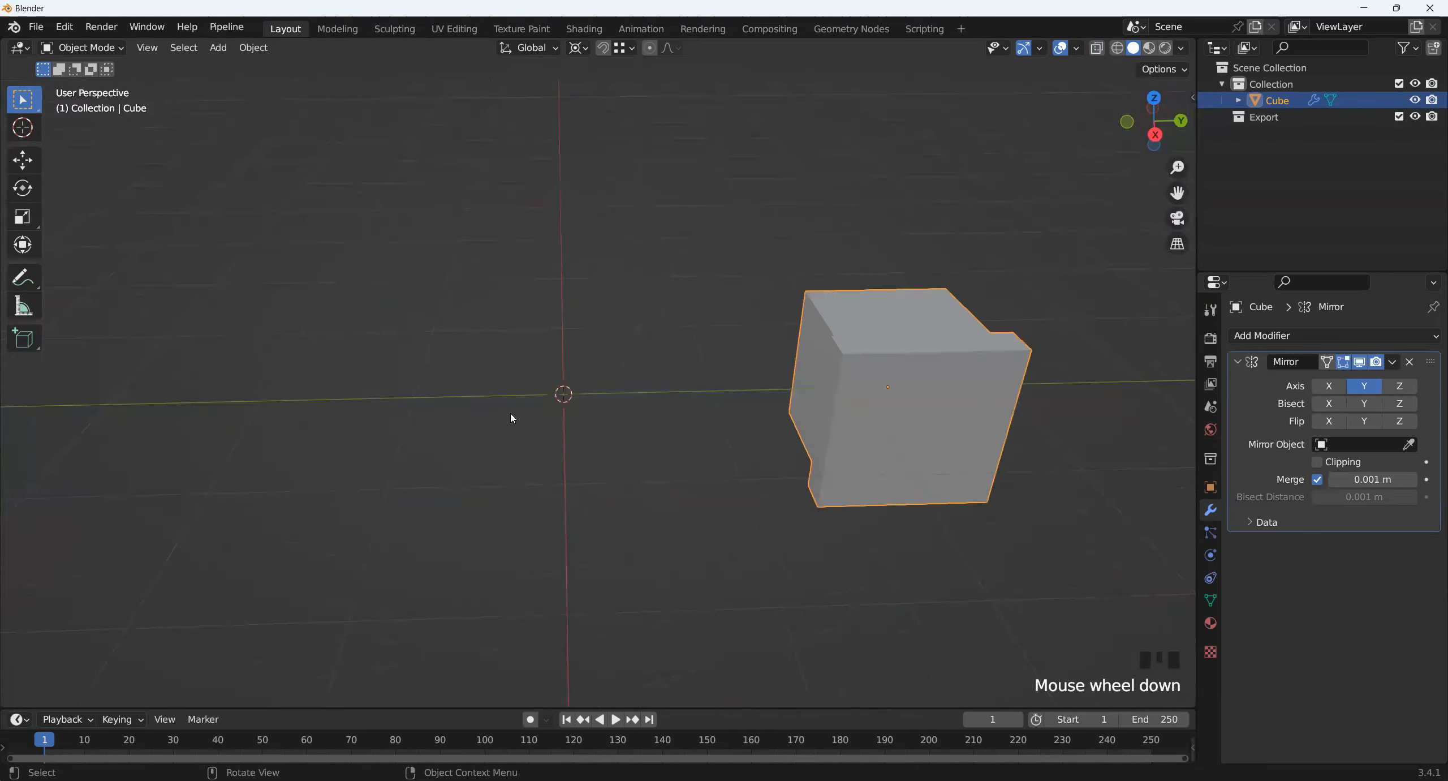
scroll(600, 406, up, 1)
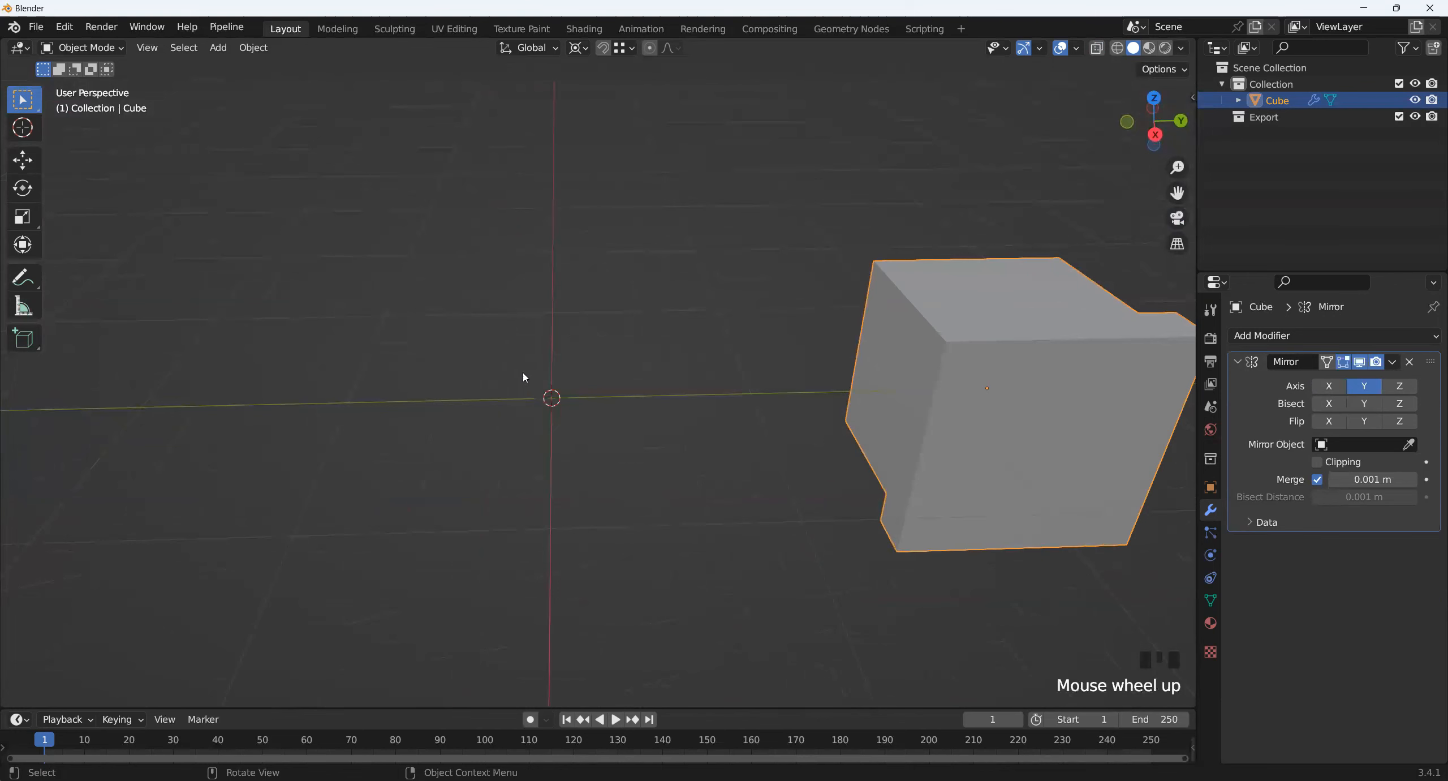
middle_drag(656, 345, 549, 414)
key(shift+s)
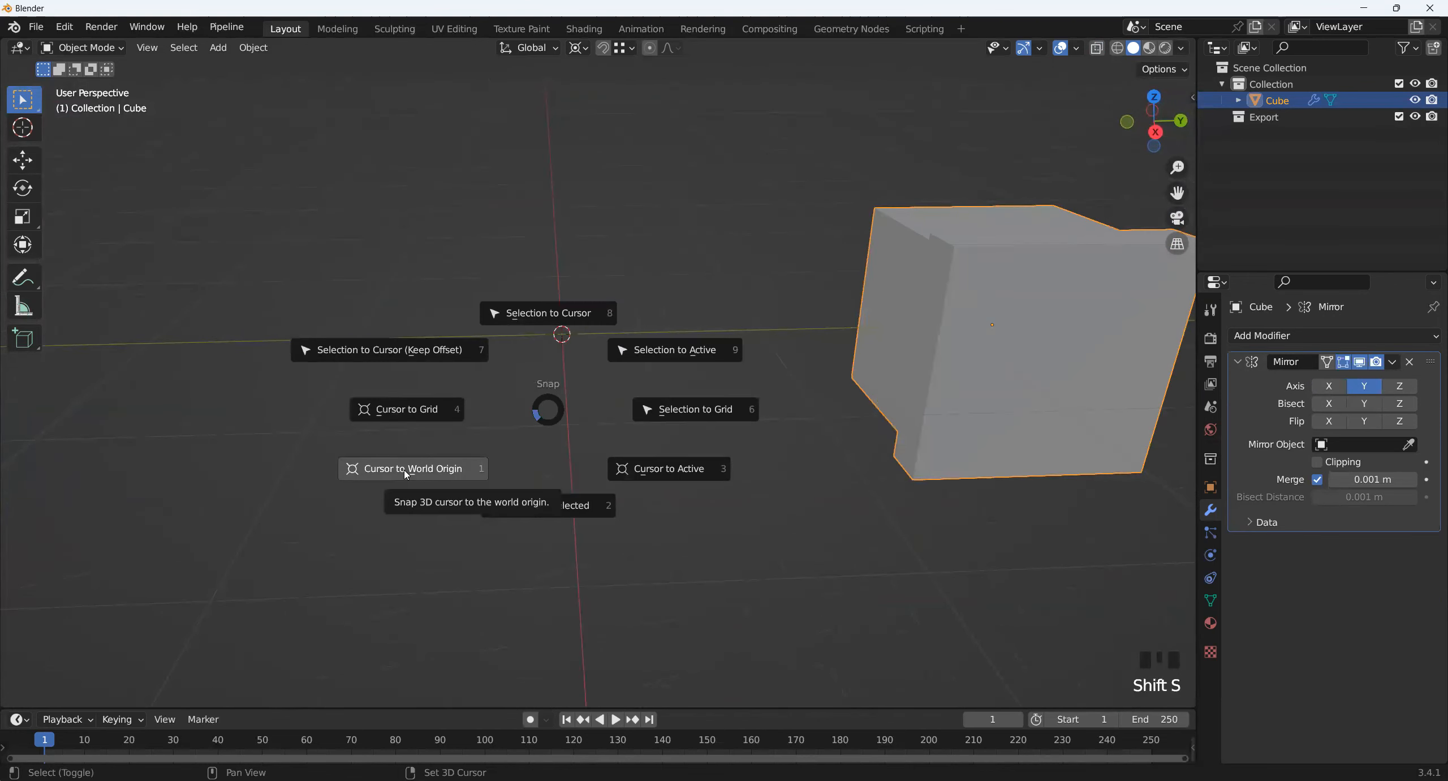
click(417, 479)
- Add a cube at the world origin and scale it down to a smaller reference cube
middle_drag(679, 472, 665, 433)
key(shift+a)
mouse_move(666, 429)
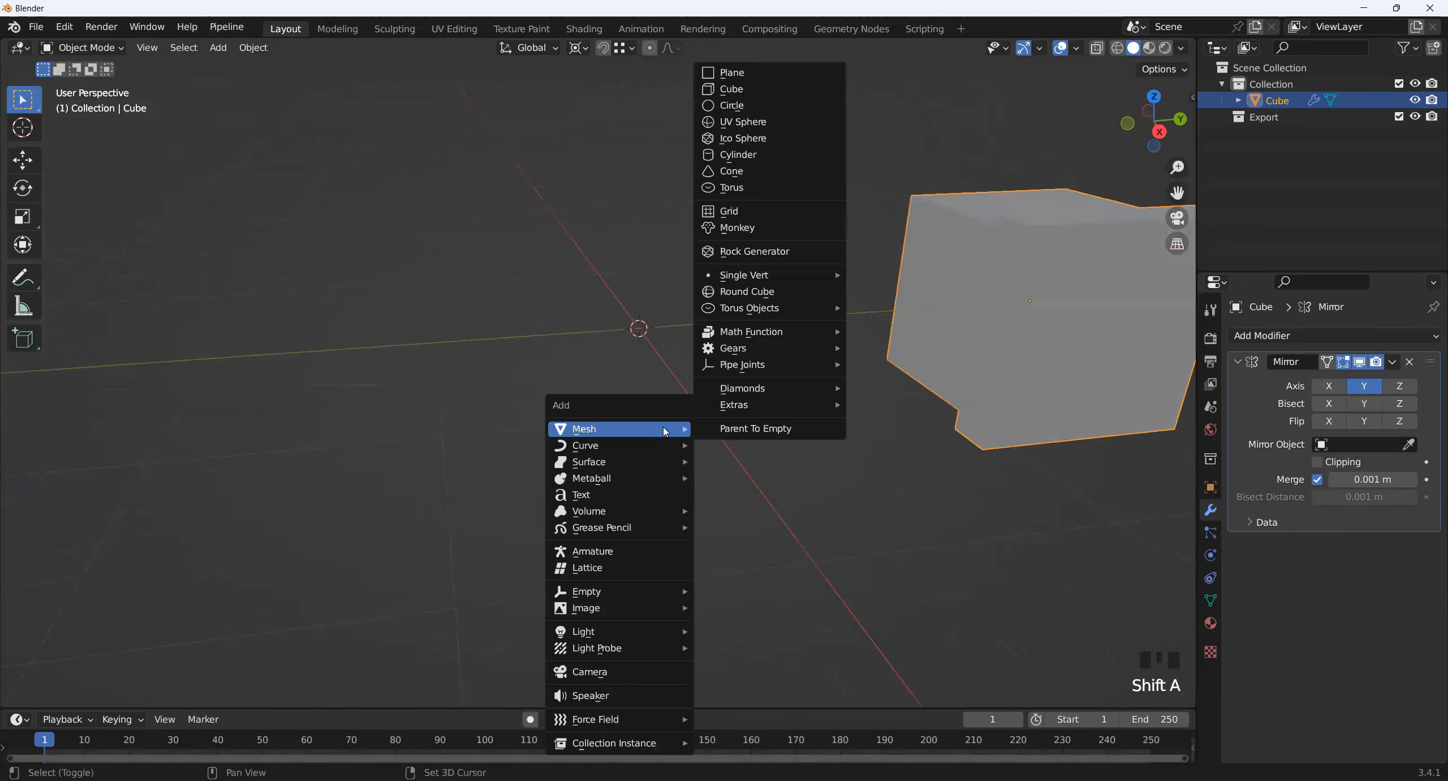
click(759, 88)
key(s)
click(755, 407)
middle_drag(755, 407, 1028, 307)
- Set the small cube at the world origin as the mirror object in the offset cube's Mirror modifier
click(1028, 307)
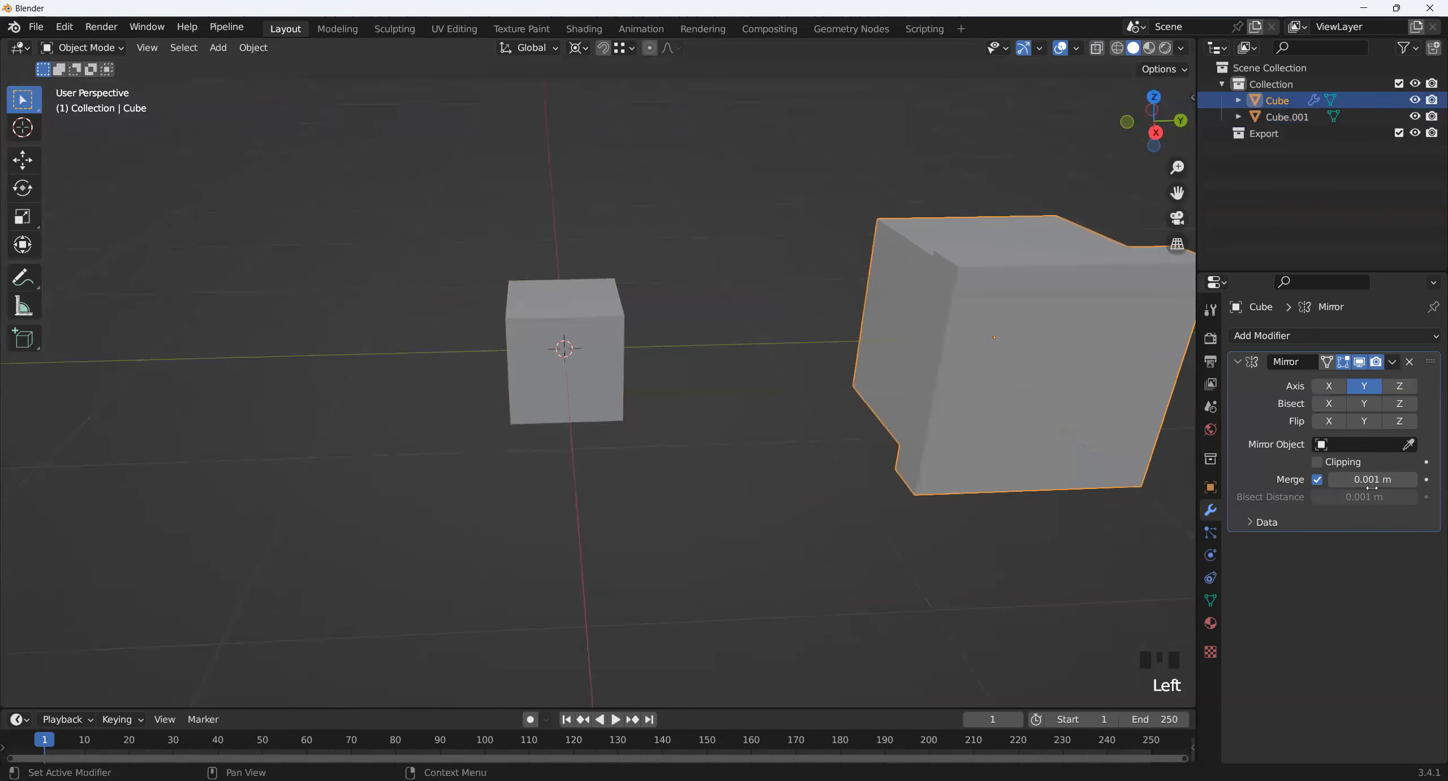
click(1409, 443)
click(571, 306)
scroll(344, 268, down, 2)
middle_drag(462, 476, 967, 284)
scroll(795, 396, up, 1)
scroll(758, 362, down, 1)
middle_drag(712, 390, 745, 420)
middle_drag(610, 490, 629, 513)
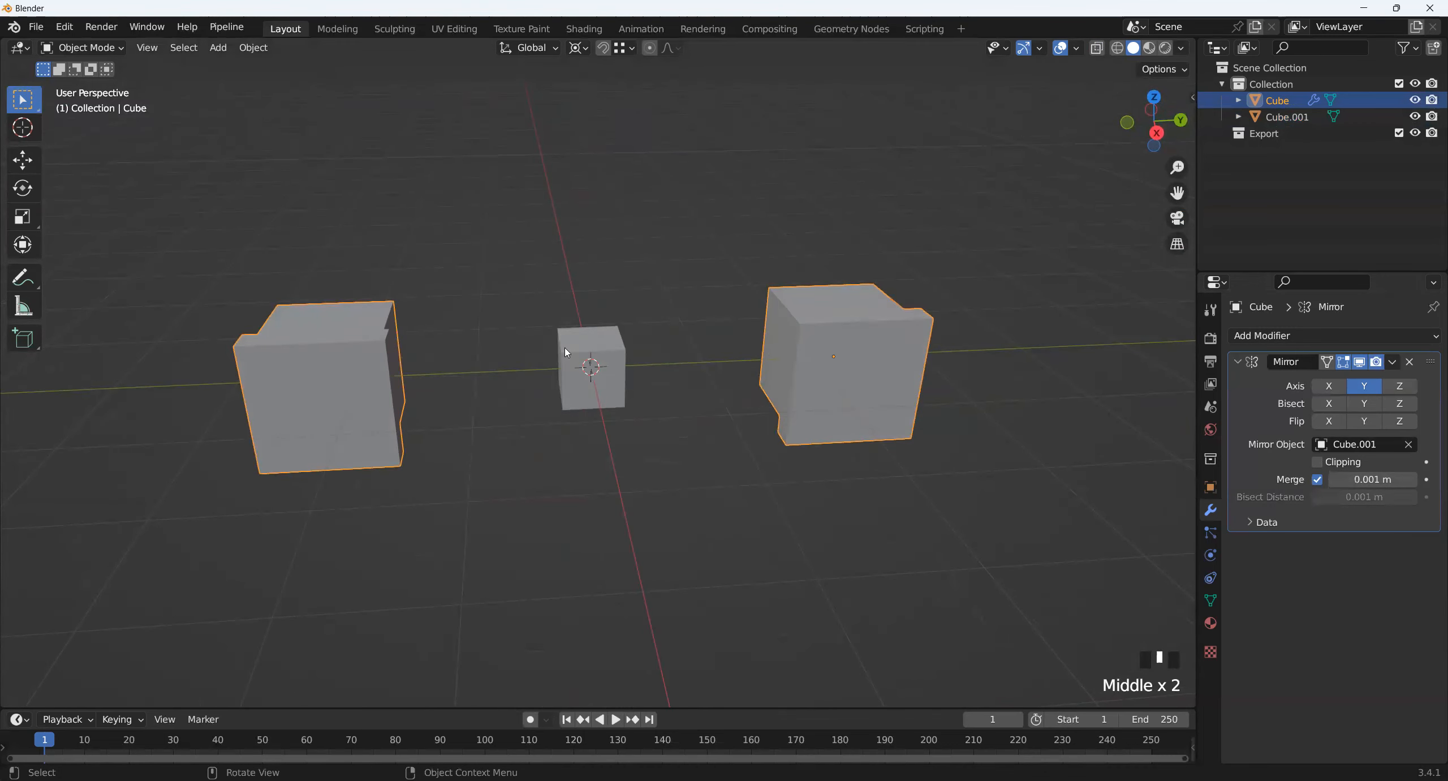
scroll(642, 471, up, 2)
- Delete the mirrored cube and the small reference cube
click(924, 401)
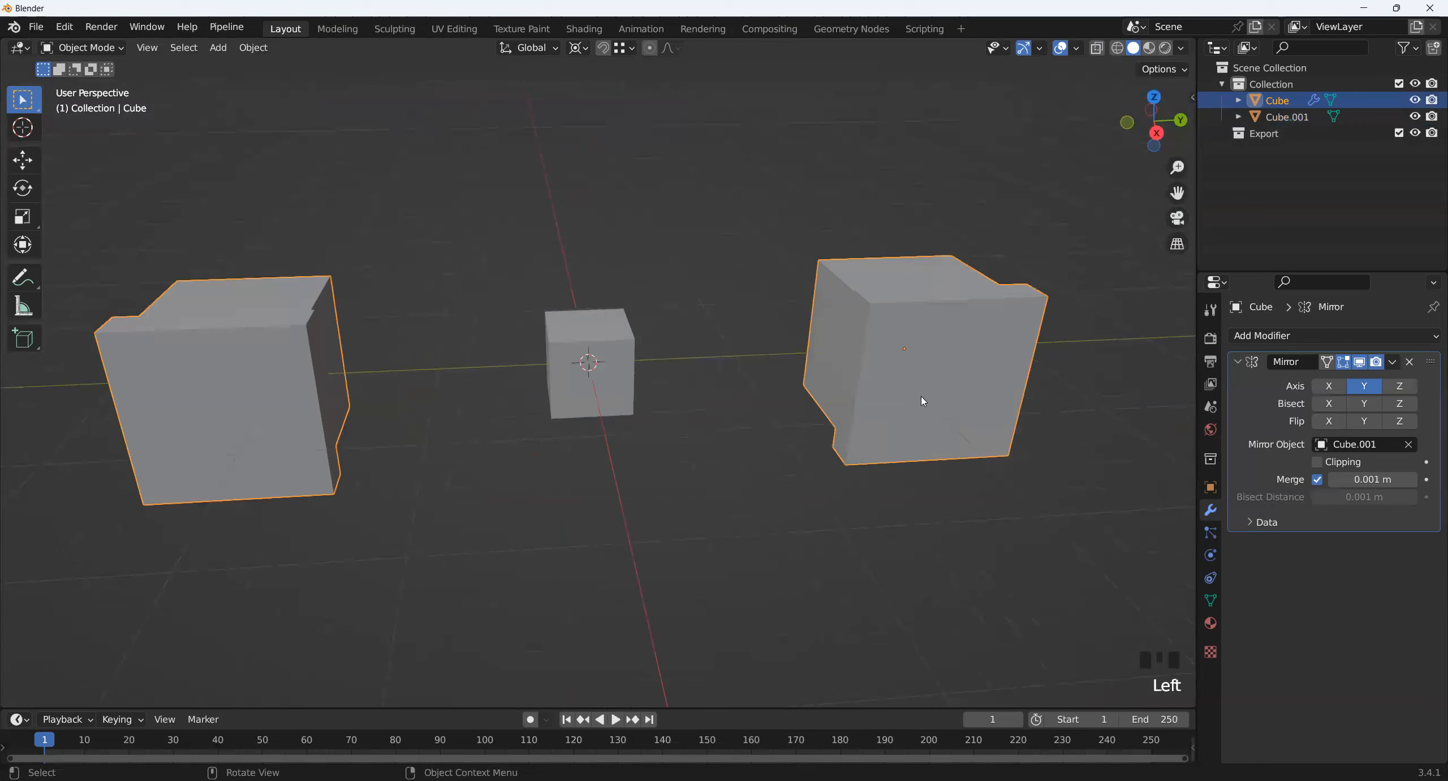
key(Delete)
click(582, 323)
middle_drag(646, 436, 604, 458)
key(Delete)
- Add a plane at the world origin and set its size to 1 m
scroll(578, 408, up, 2)
key(shift+a)
mouse_move(604, 455)
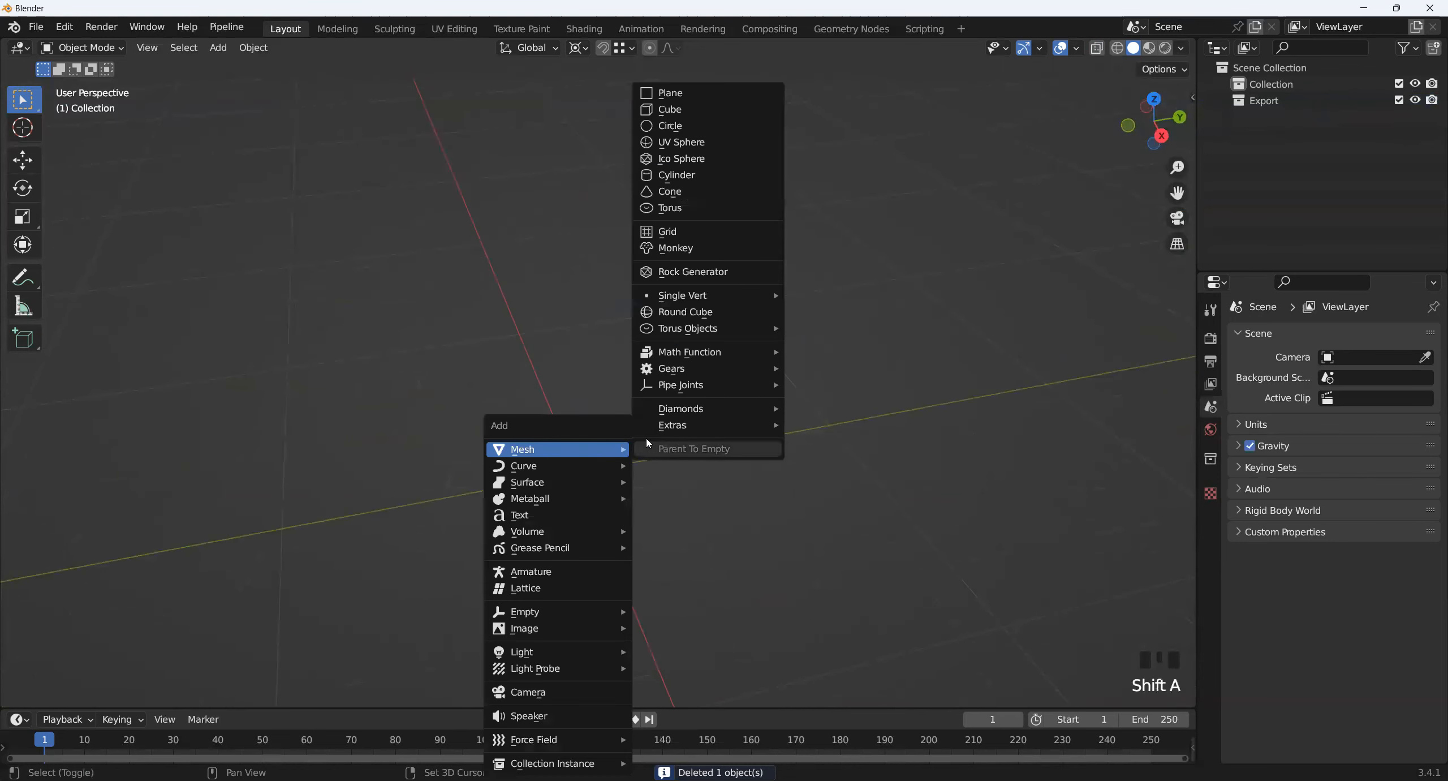
click(695, 93)
scroll(677, 404, down, 2)
shift+middle_drag(677, 403, 603, 450)
scroll(611, 443, up, 1)
double_click(214, 553)
text(1)
key(Return)
- Enter Edit Mode and add one centred loop cut across the plane along the X axis
scroll(307, 430, up, 3)
key(Tab)
scroll(345, 388, down, 2)
shift+middle_drag(524, 407, 604, 397)
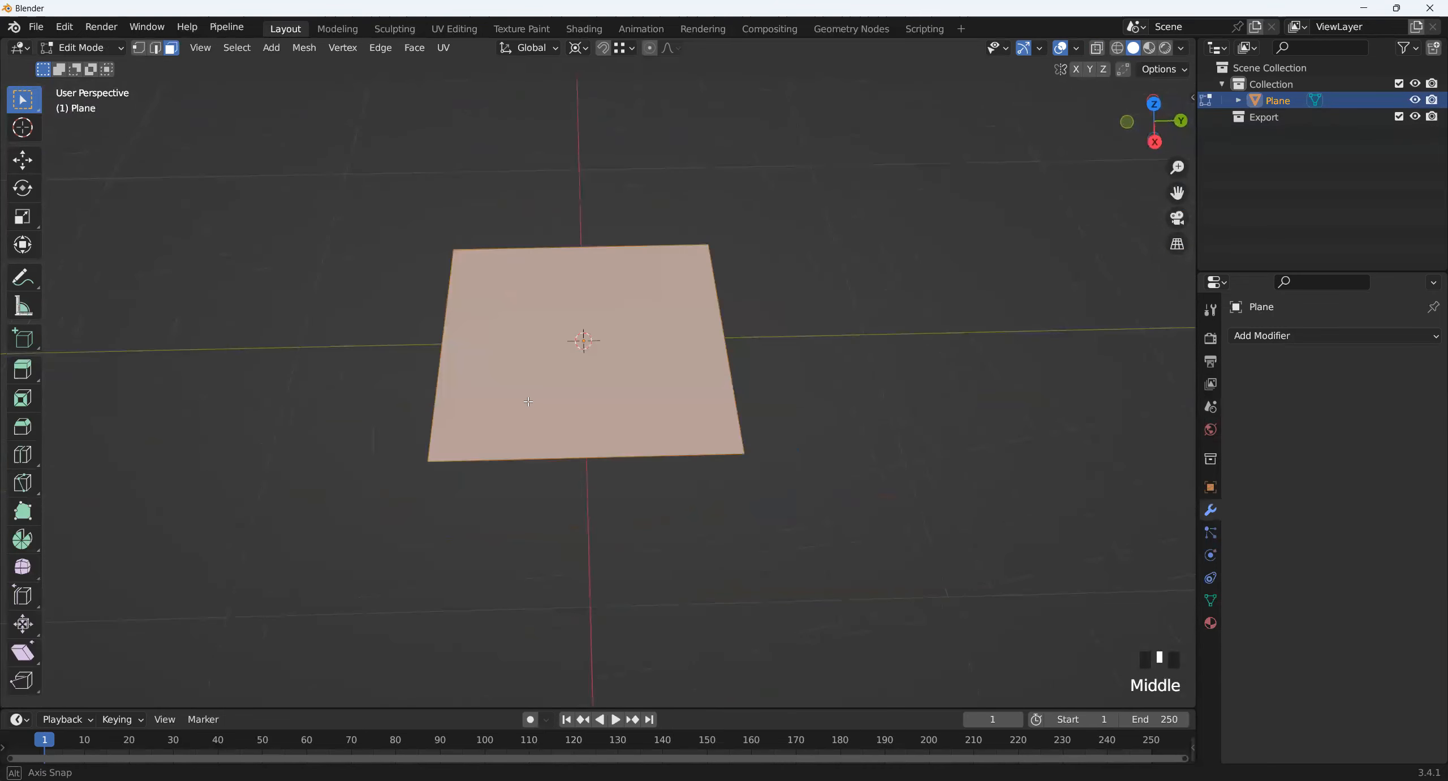
key(ctrl+r)
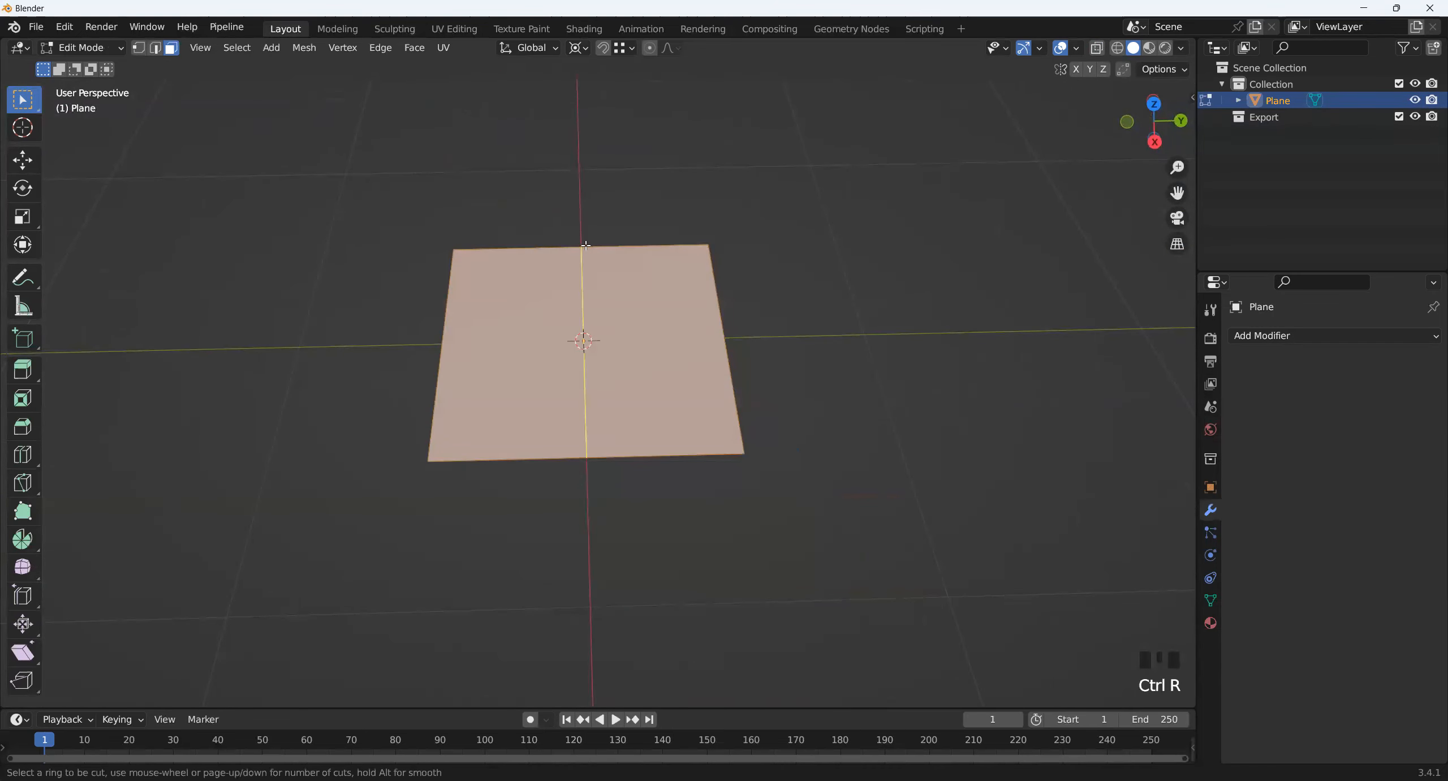
click(586, 245)
right_click(590, 227)
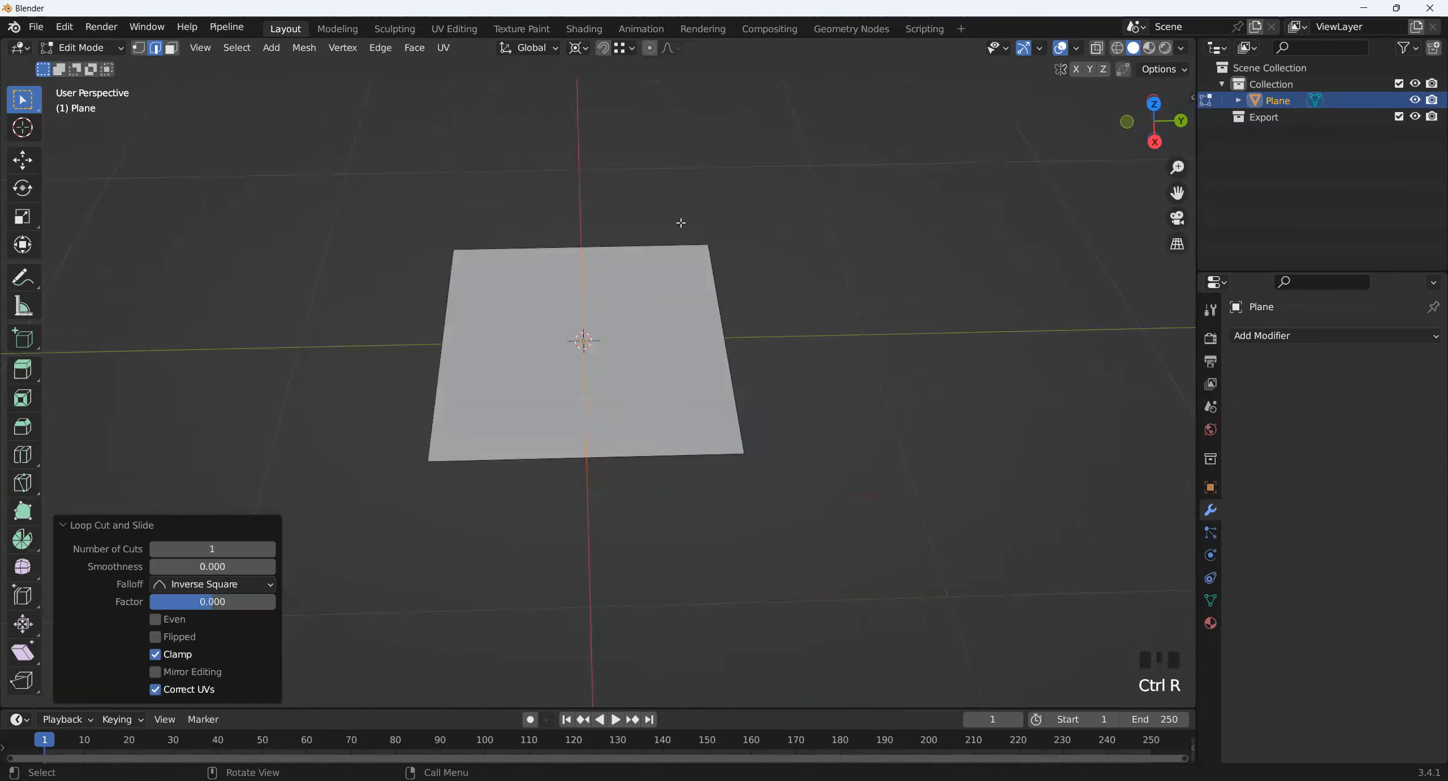
- Delete the face on the negative Y half of the plane and return to Object Mode
scroll(803, 310, up, 2)
shift+middle_drag(673, 307, 676, 431)
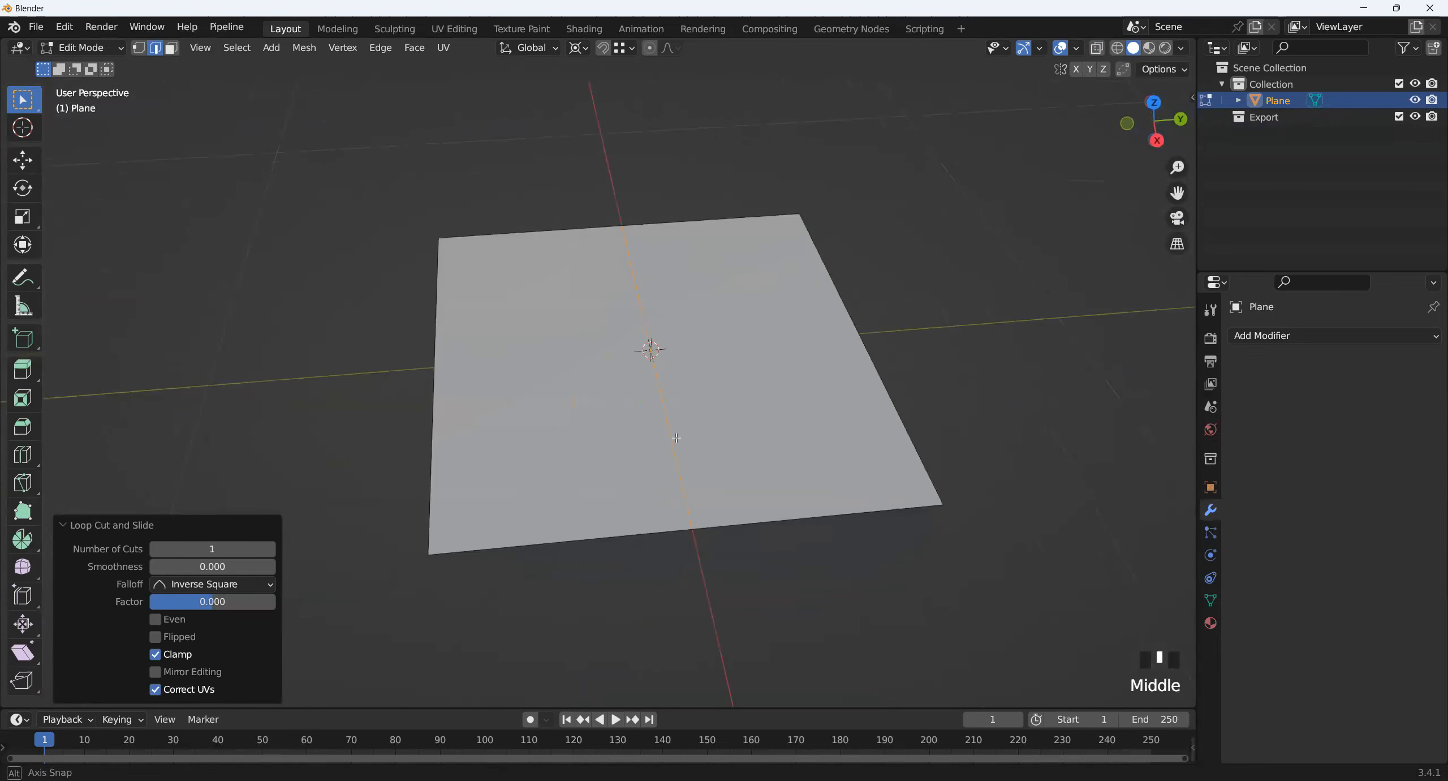
click(1159, 141)
shift+middle_drag(812, 588, 769, 527)
scroll(591, 272, up, 5)
shift+middle_drag(560, 362, 660, 529)
drag(369, 233, 599, 548)
middle_drag(539, 561, 510, 564)
scroll(543, 579, down, 4)
key(Delete)
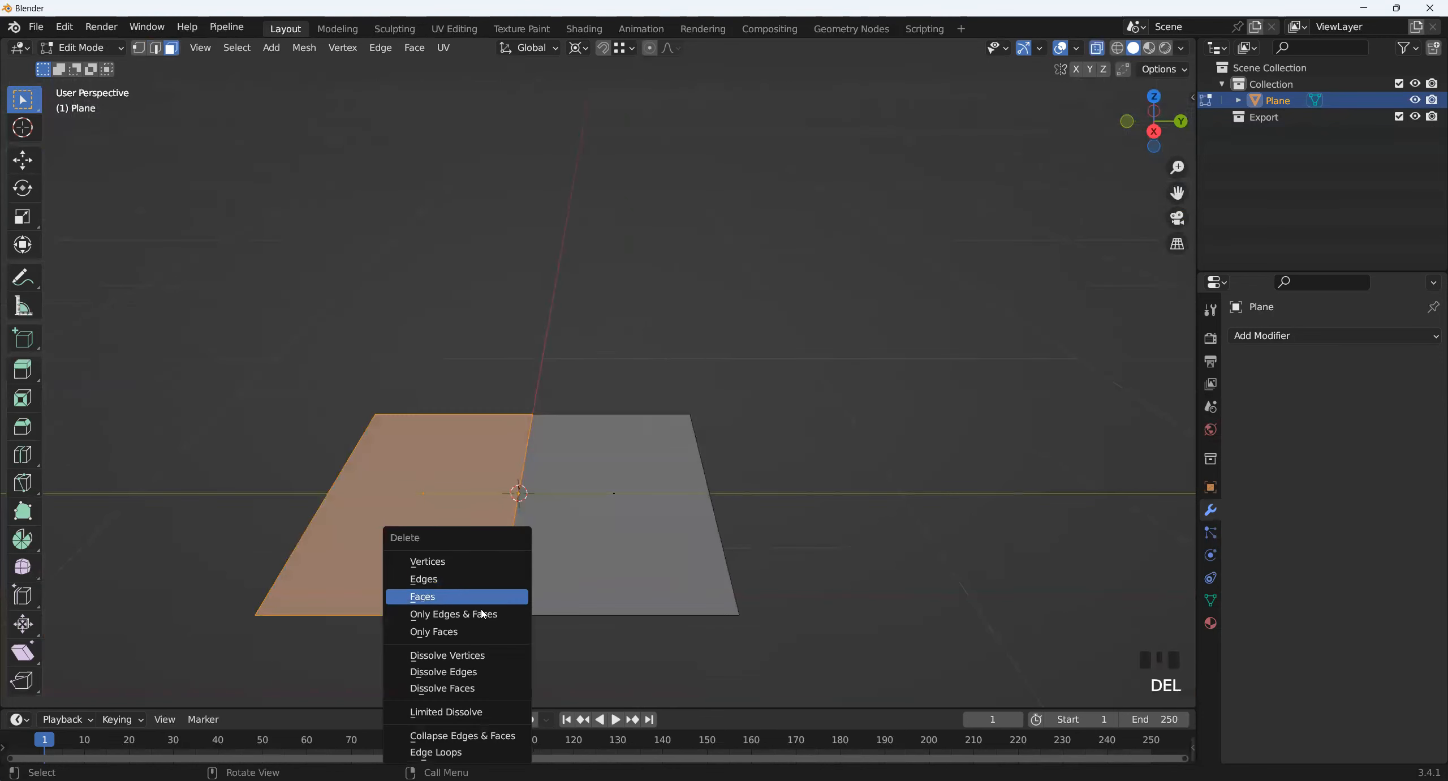
click(450, 597)
middle_drag(449, 597, 519, 605)
key(Tab)
- Add a Mirror modifier to the remaining half plane
middle_drag(766, 556, 621, 534)
click(1369, 335)
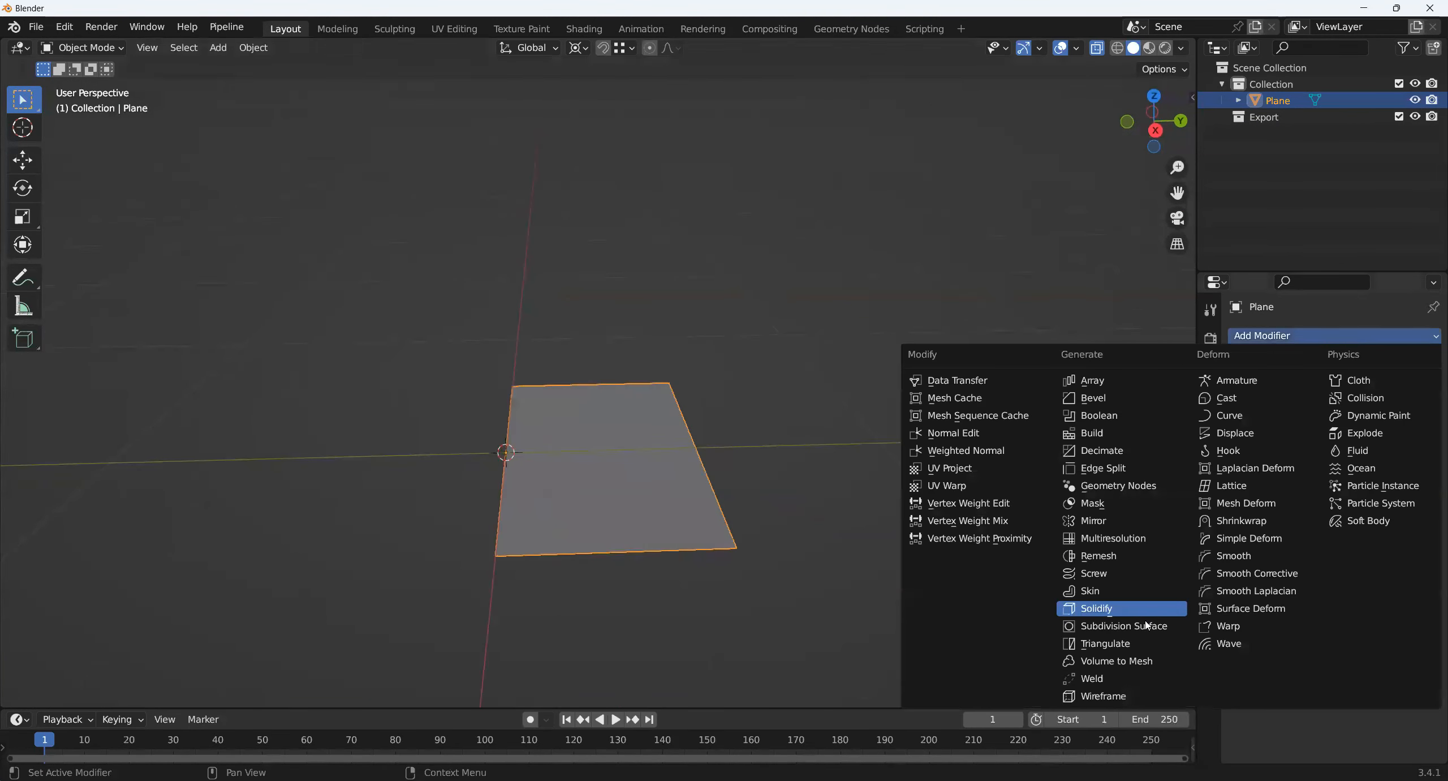
click(1093, 521)
middle_drag(1005, 553, 669, 572)
scroll(669, 572, up, 3)
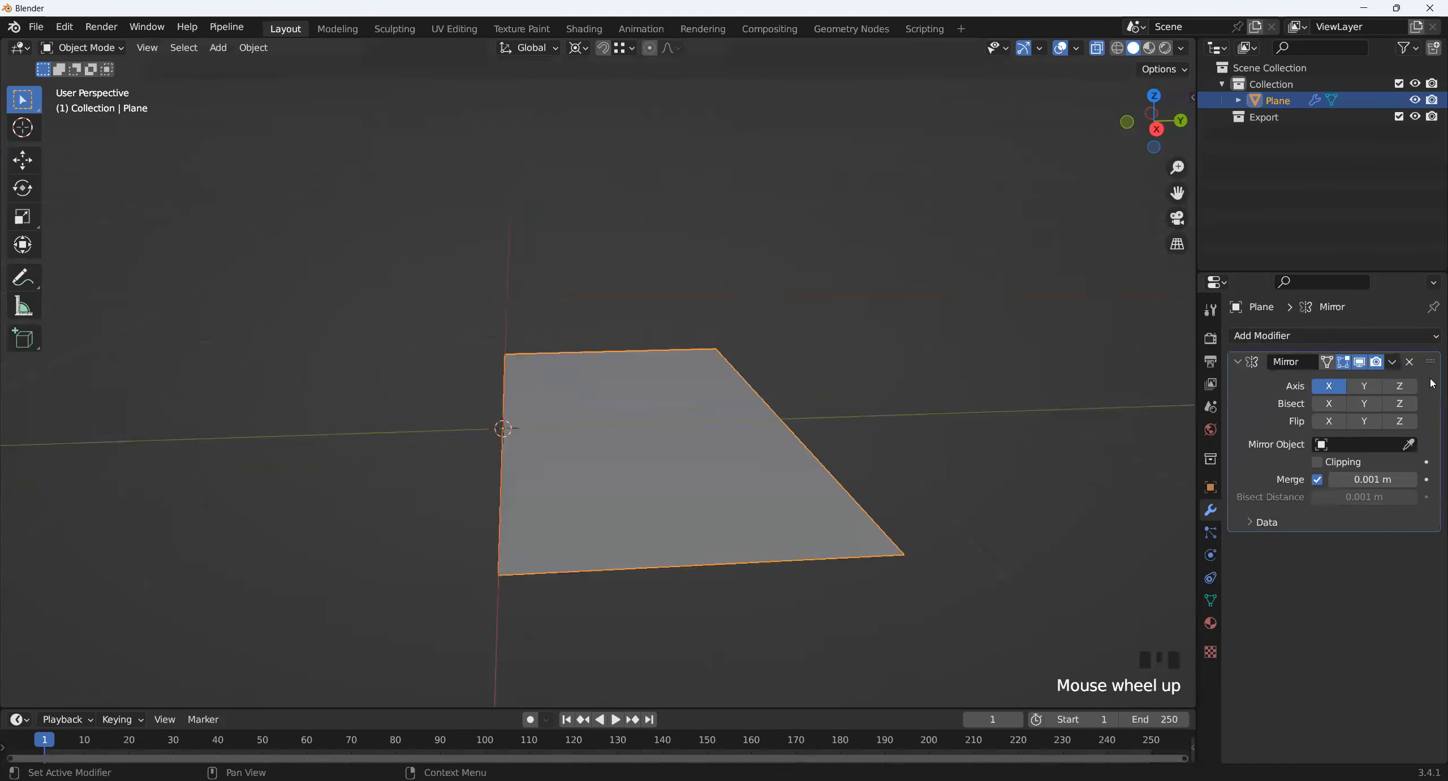
- Set the plane's Mirror modifier to mirror across the Y axis only, with X turned off
click(1356, 385)
click(1022, 450)
middle_drag(1022, 451, 1211, 429)
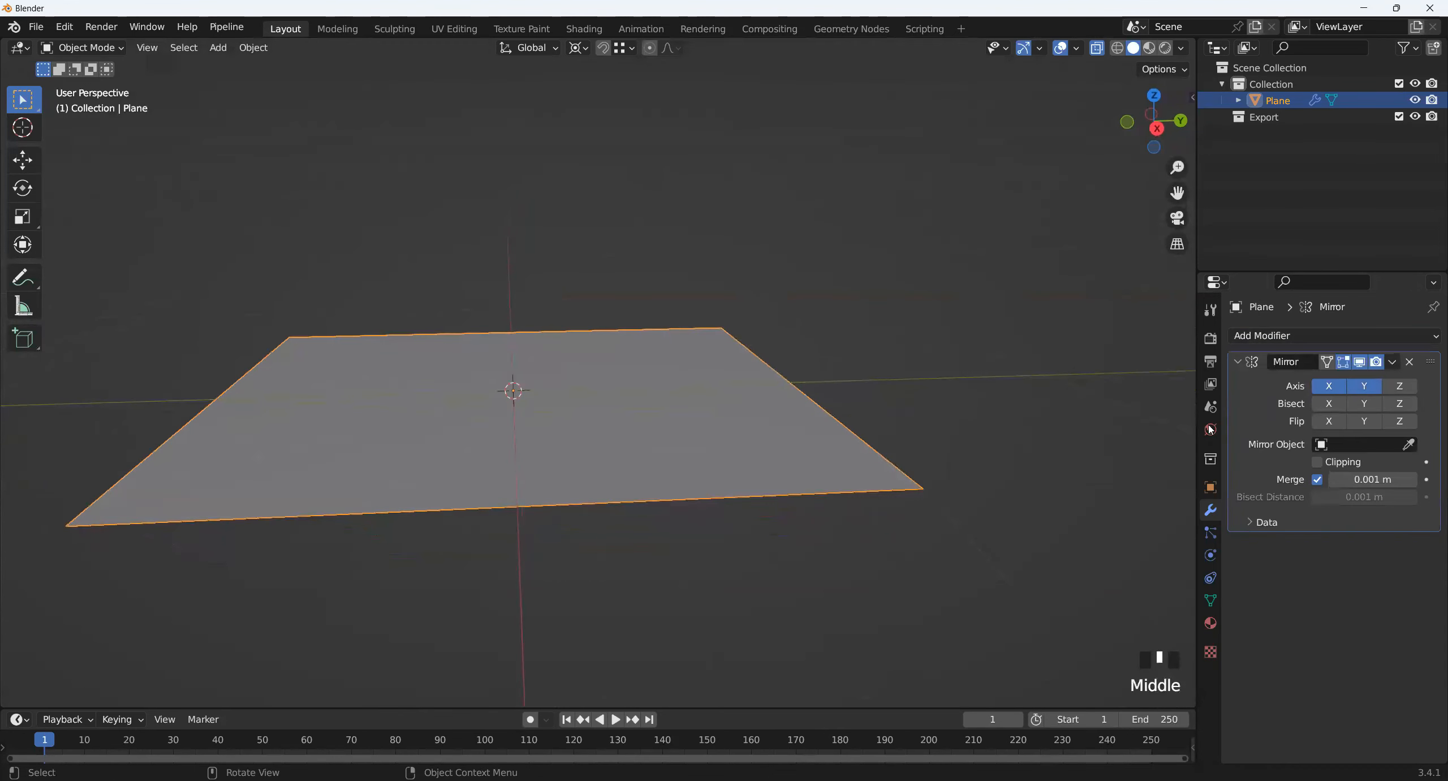
click(1341, 385)
- In Edit Mode from top view, move the mesh's corner vertex on the negative X side inward by about 0.16 m in X and -0.20 m in Y
middle_drag(607, 453, 697, 363)
key(Tab)
key(1)
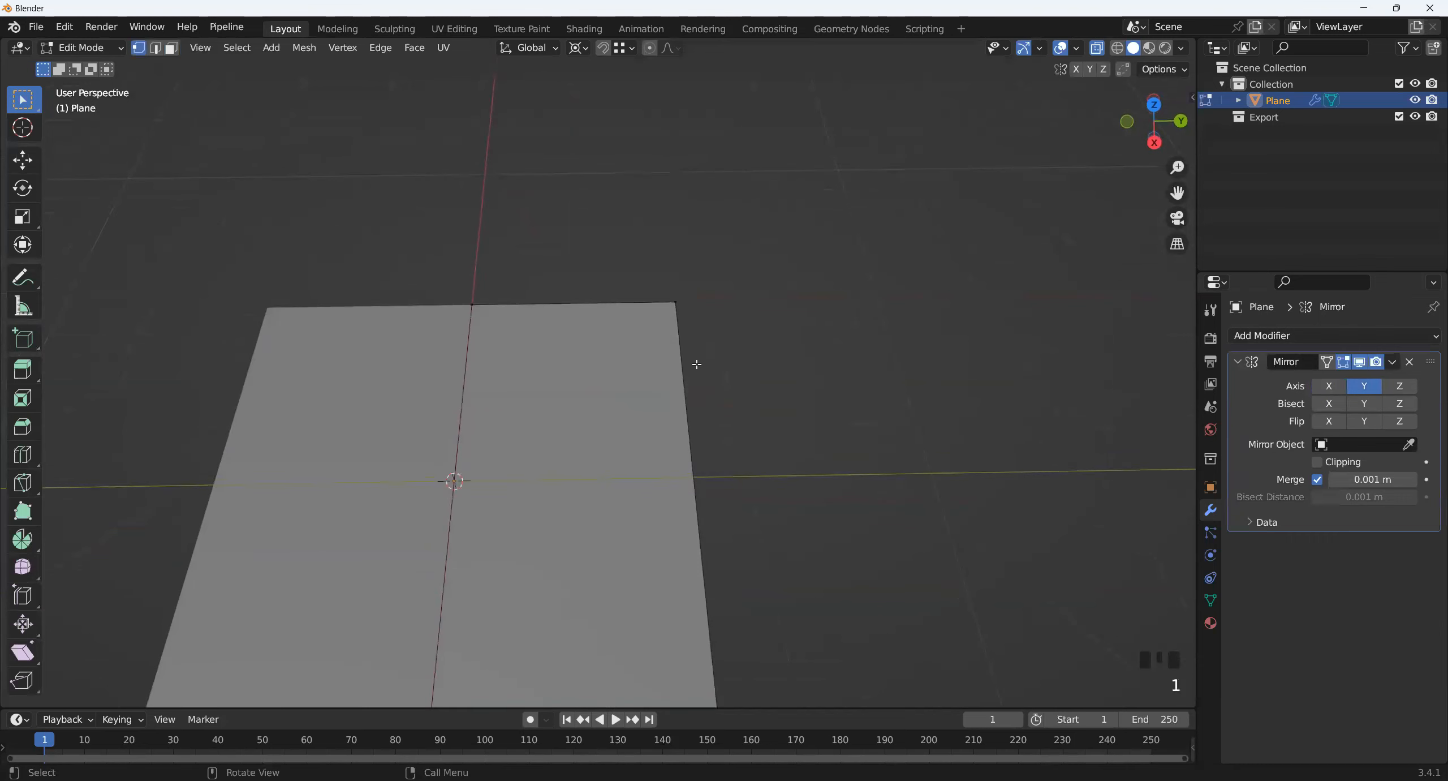
middle_drag(672, 304, 628, 386)
click(1154, 106)
shift+middle_drag(834, 404, 679, 424)
scroll(544, 363, up, 4)
scroll(600, 379, down, 2)
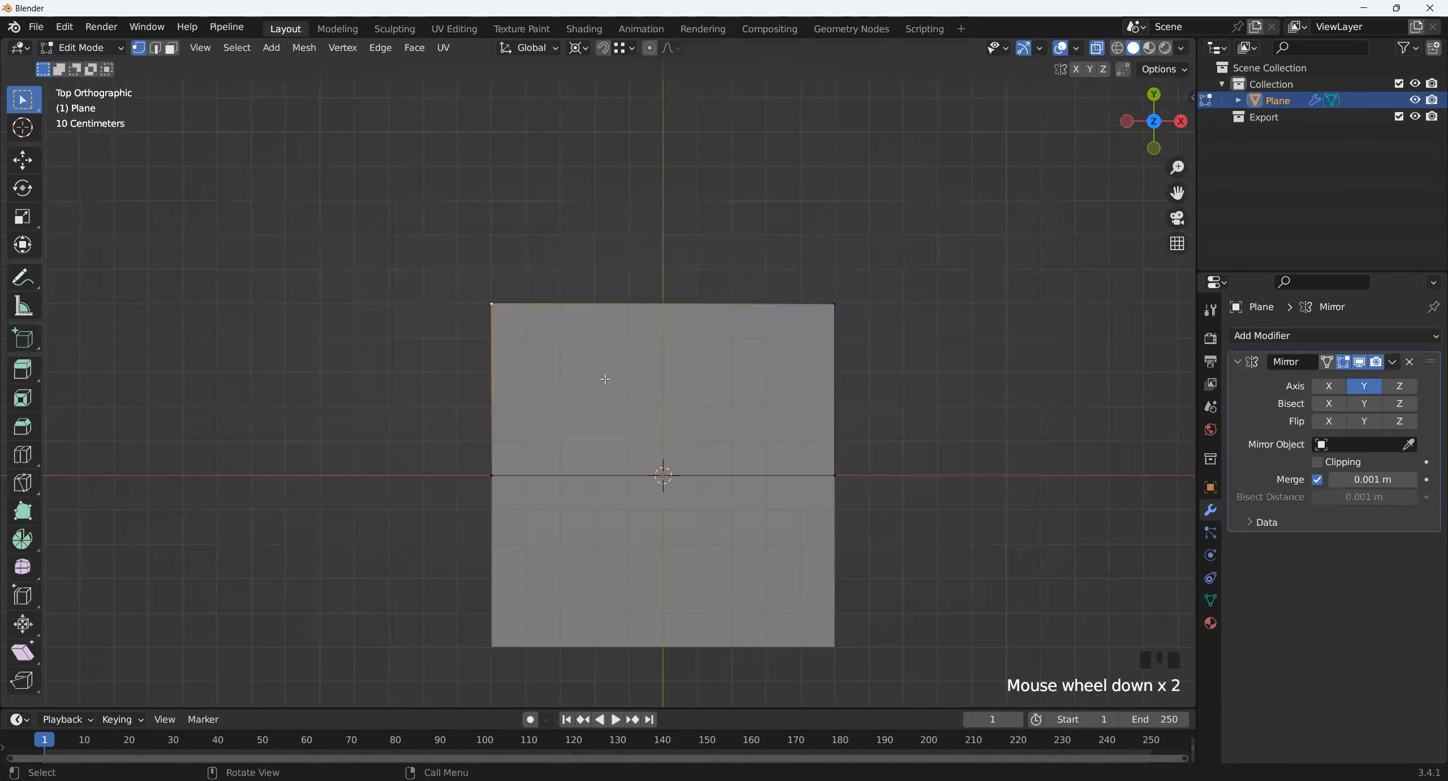
key(g)
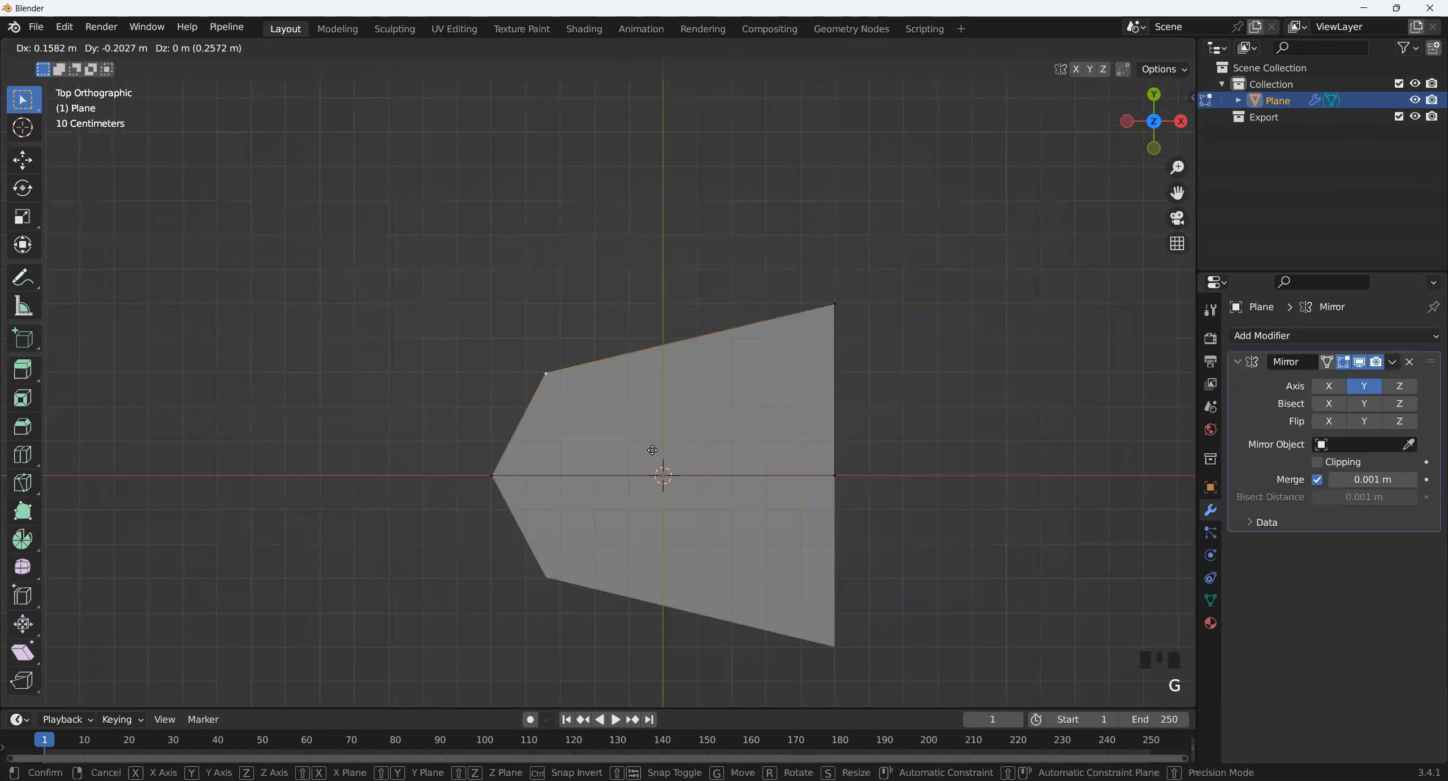
click(653, 451)
- Add a single centred loop cut across the unmirrored half of the plane
key(ctrl+r)
click(687, 364)
right_click(890, 370)
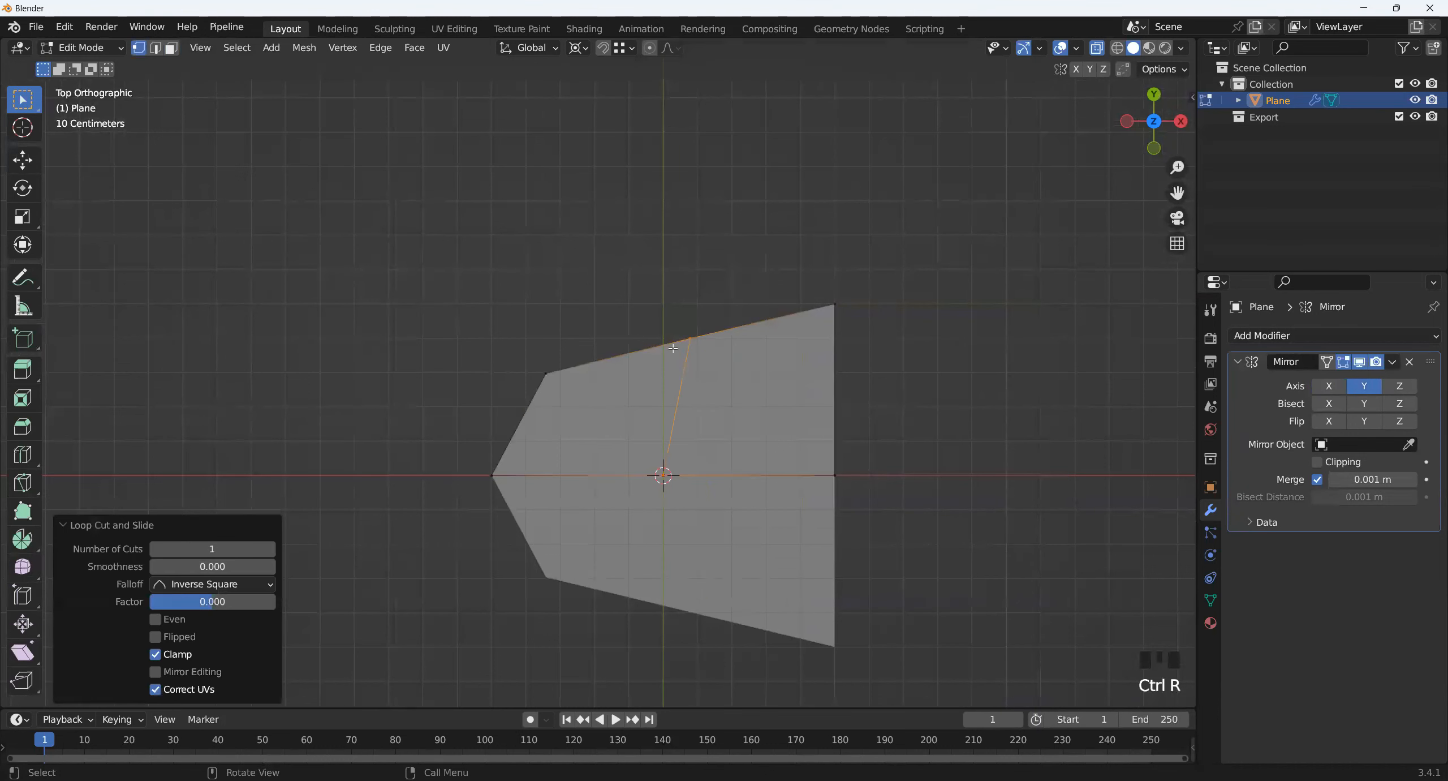
- Move the corner vertex on the positive X side inward toward the centre, and return to Object Mode
click(851, 305)
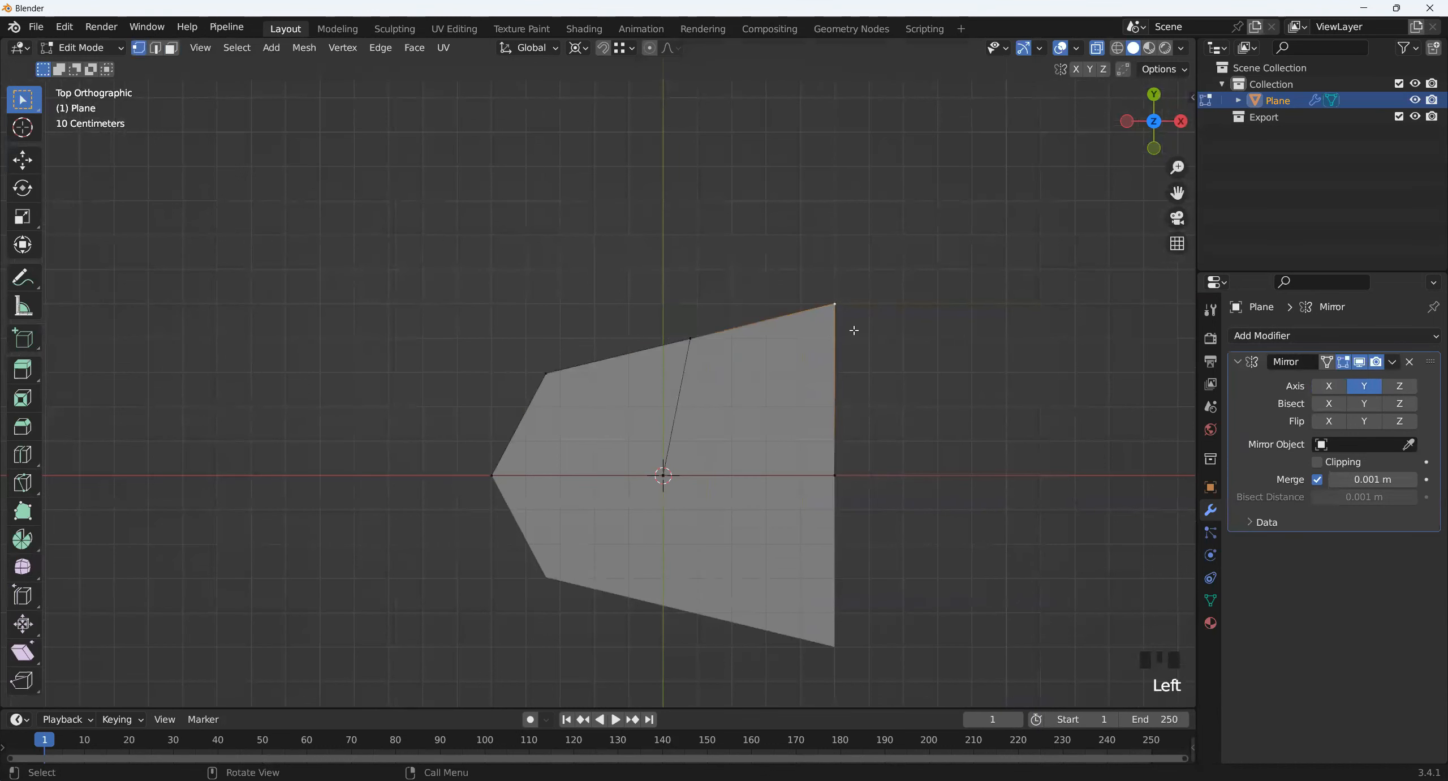
key(g)
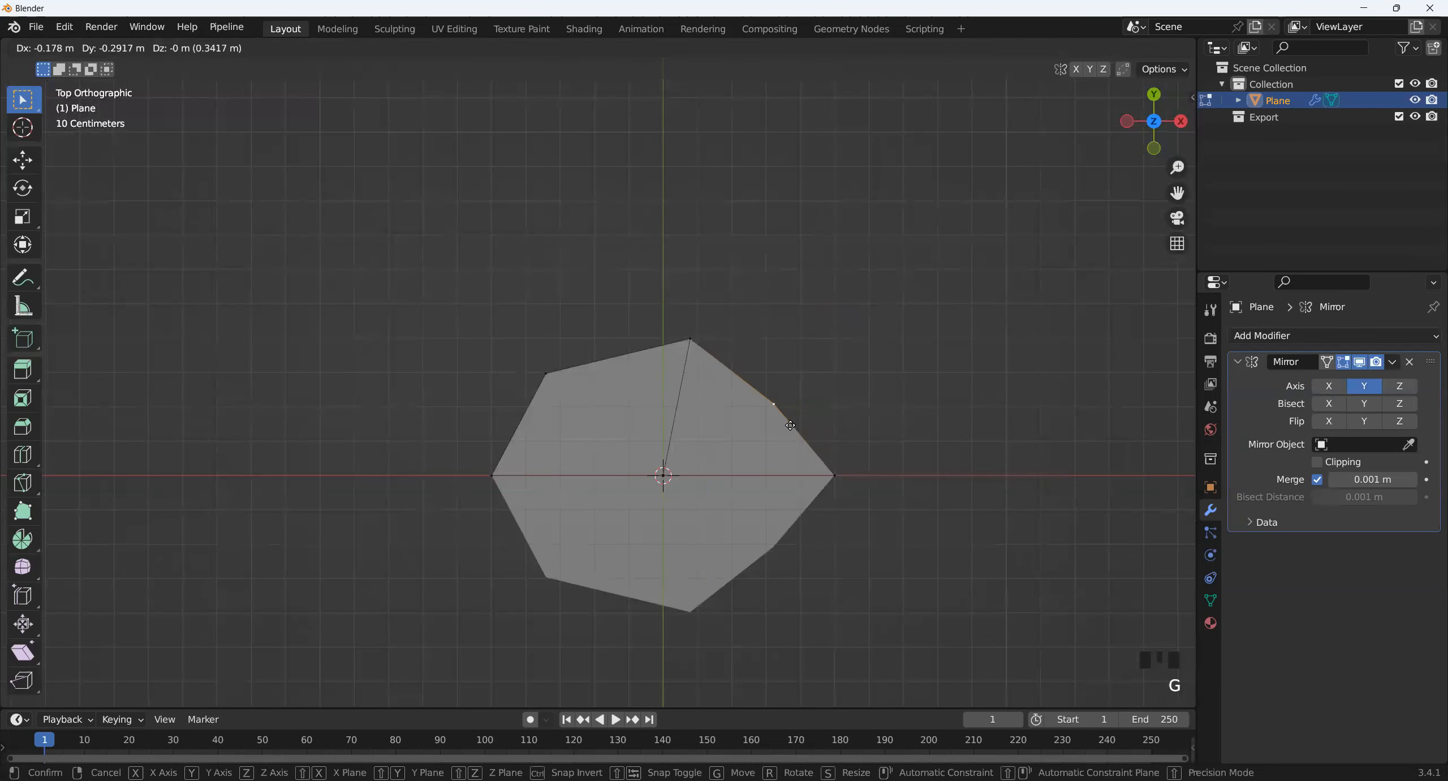
click(766, 384)
middle_drag(758, 481, 662, 419)
key(Tab)
shift+middle_drag(697, 243, 777, 613)
shift+middle_drag(686, 416, 821, 504)
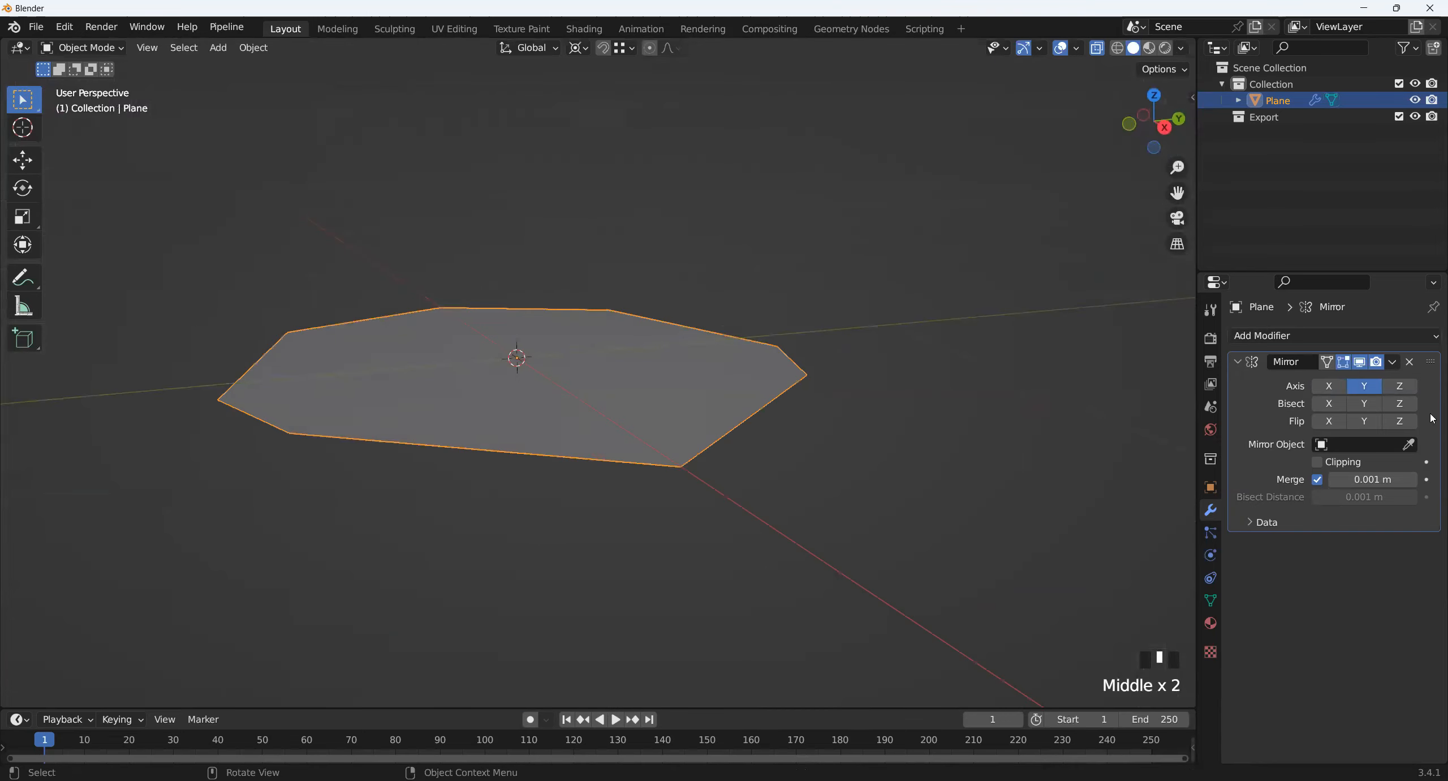
shift+middle_drag(721, 442, 764, 455)
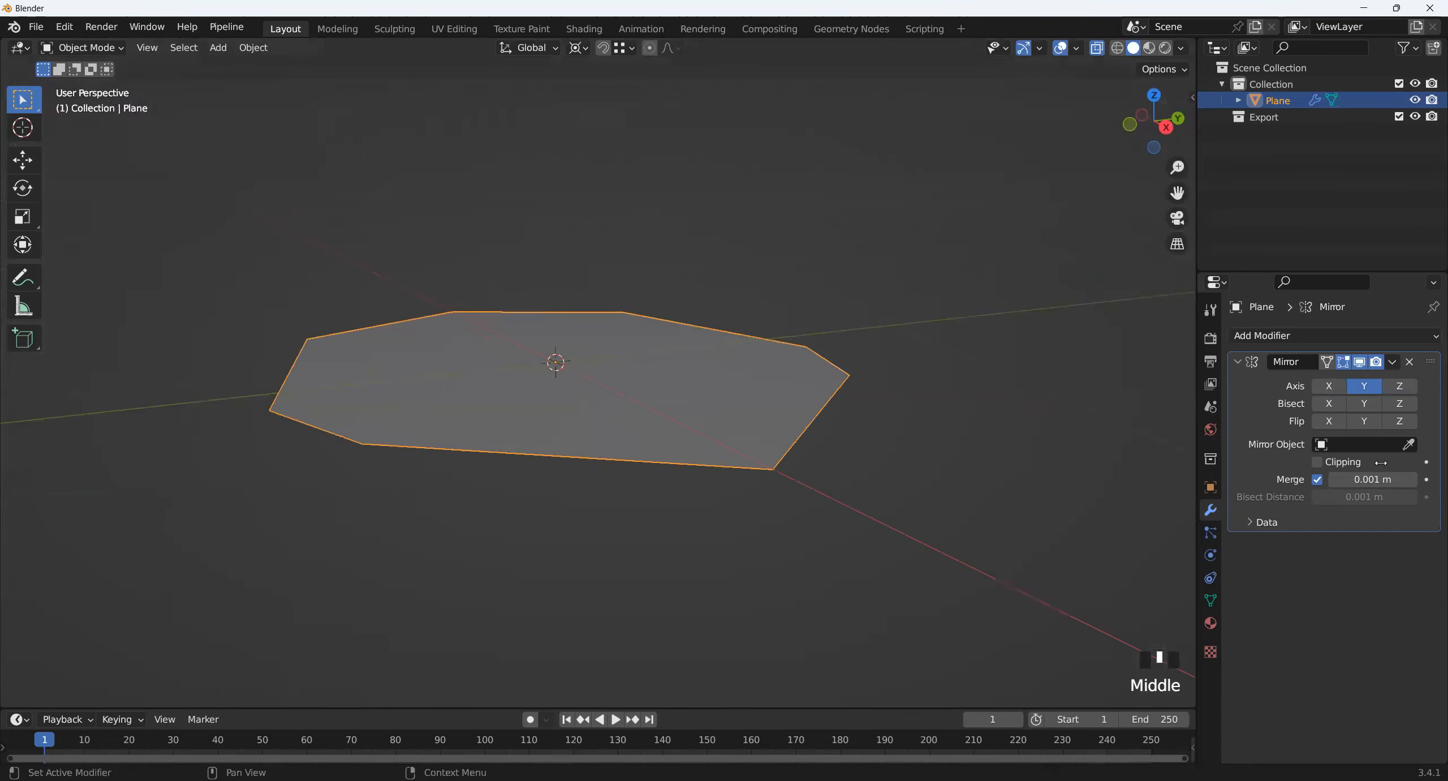
click(1277, 334)
click(844, 294)
middle_drag(843, 294, 713, 411)
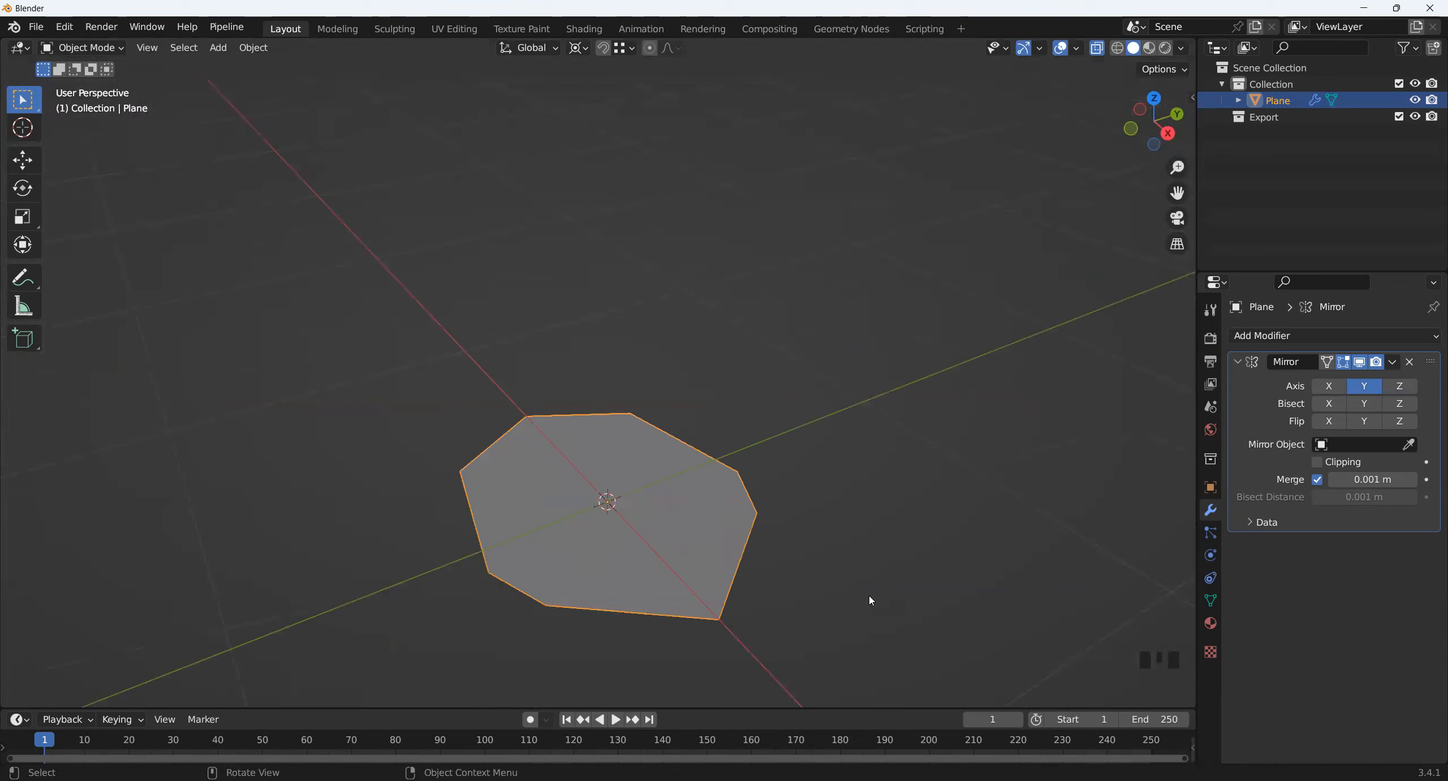
middle_drag(620, 629, 515, 541)
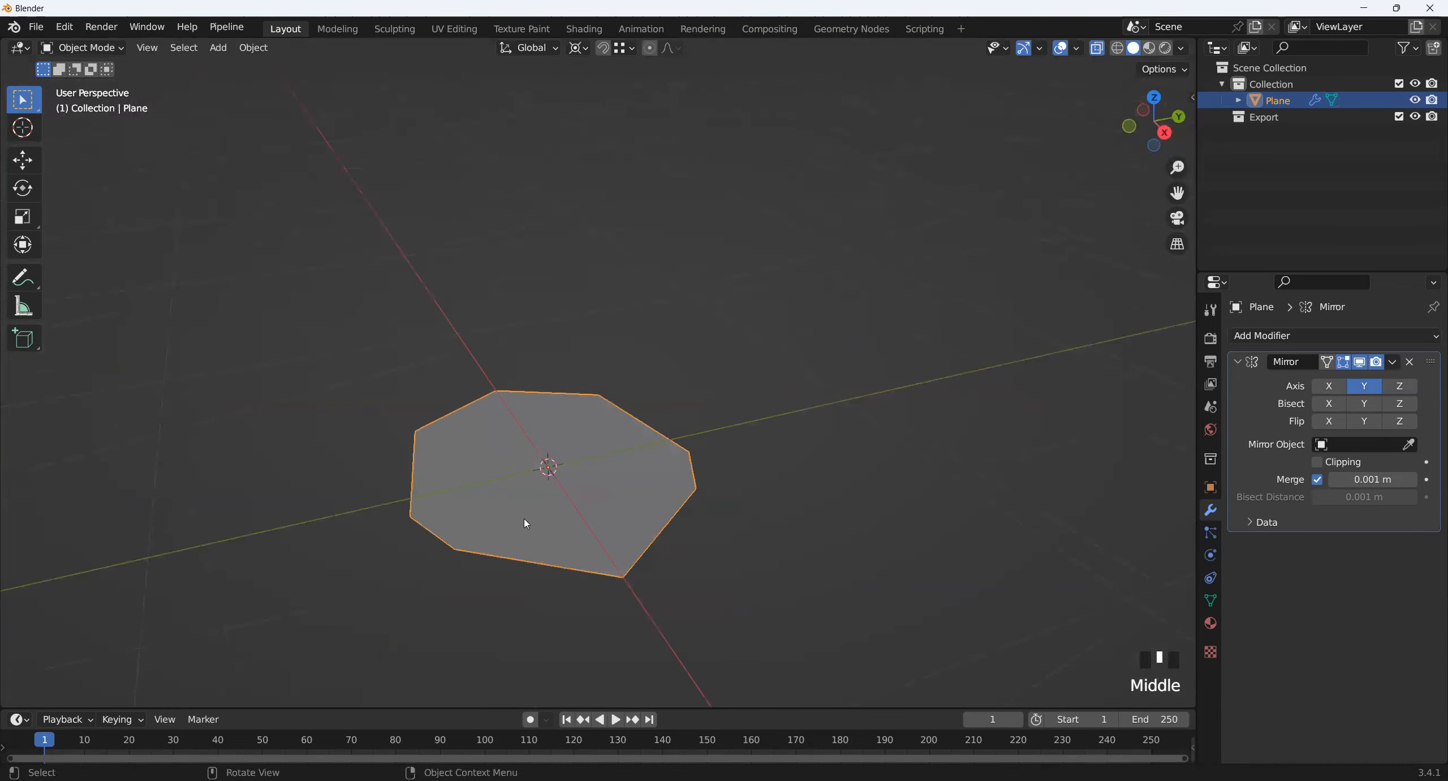
scroll(526, 523, up, 2)
middle_drag(735, 606, 753, 614)
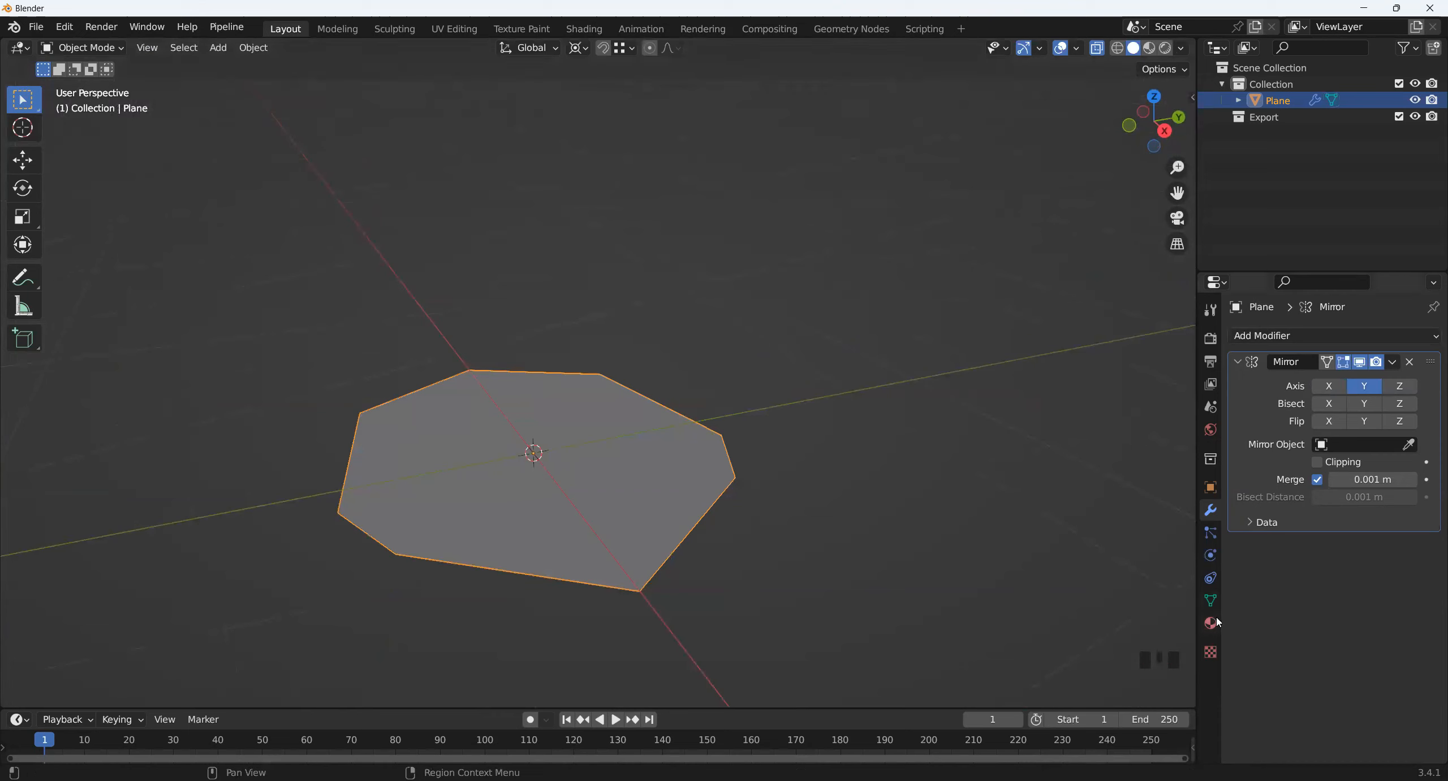
middle_drag(745, 476, 742, 477)
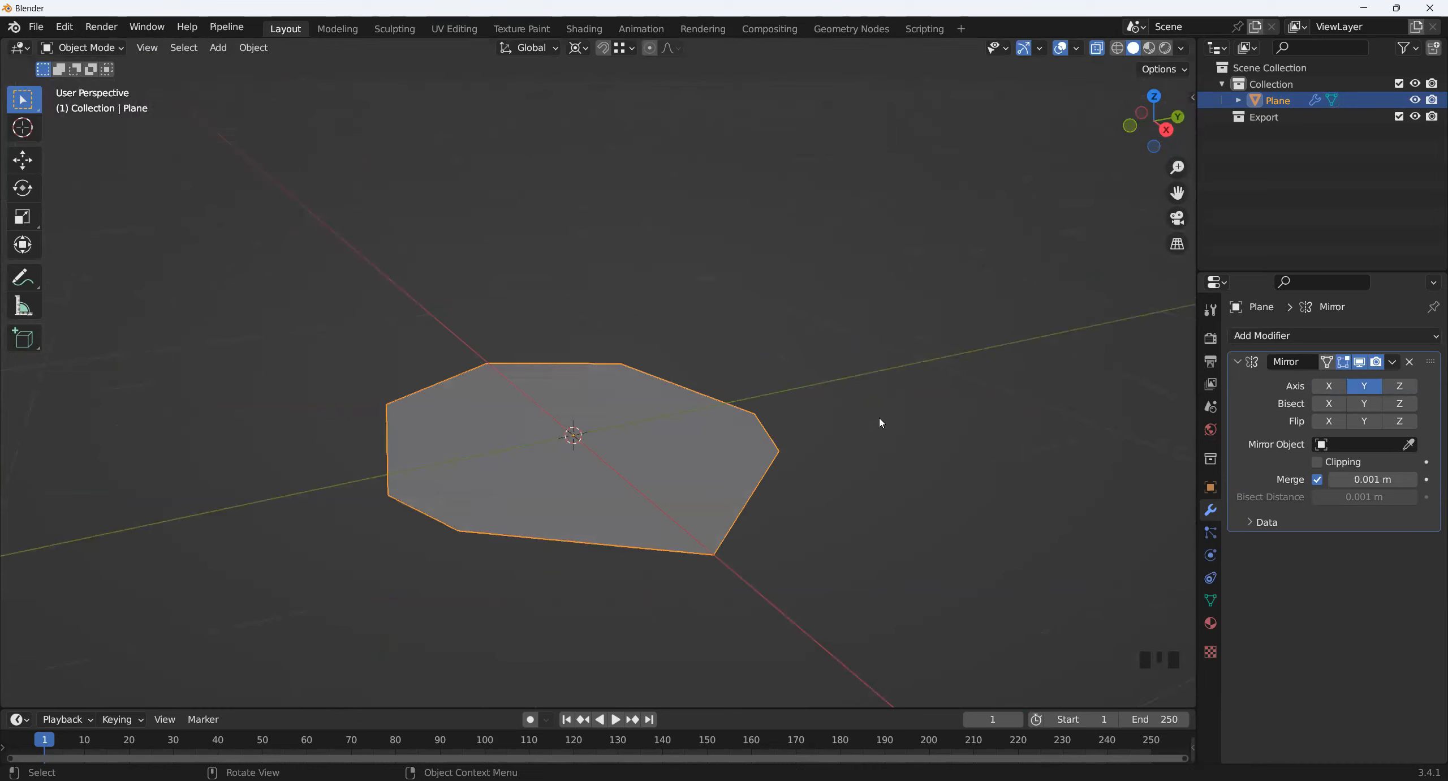
middle_drag(792, 492, 821, 499)
- Turn off X-ray and try to extrude both faces of the plane upward into a thick block
key(Tab)
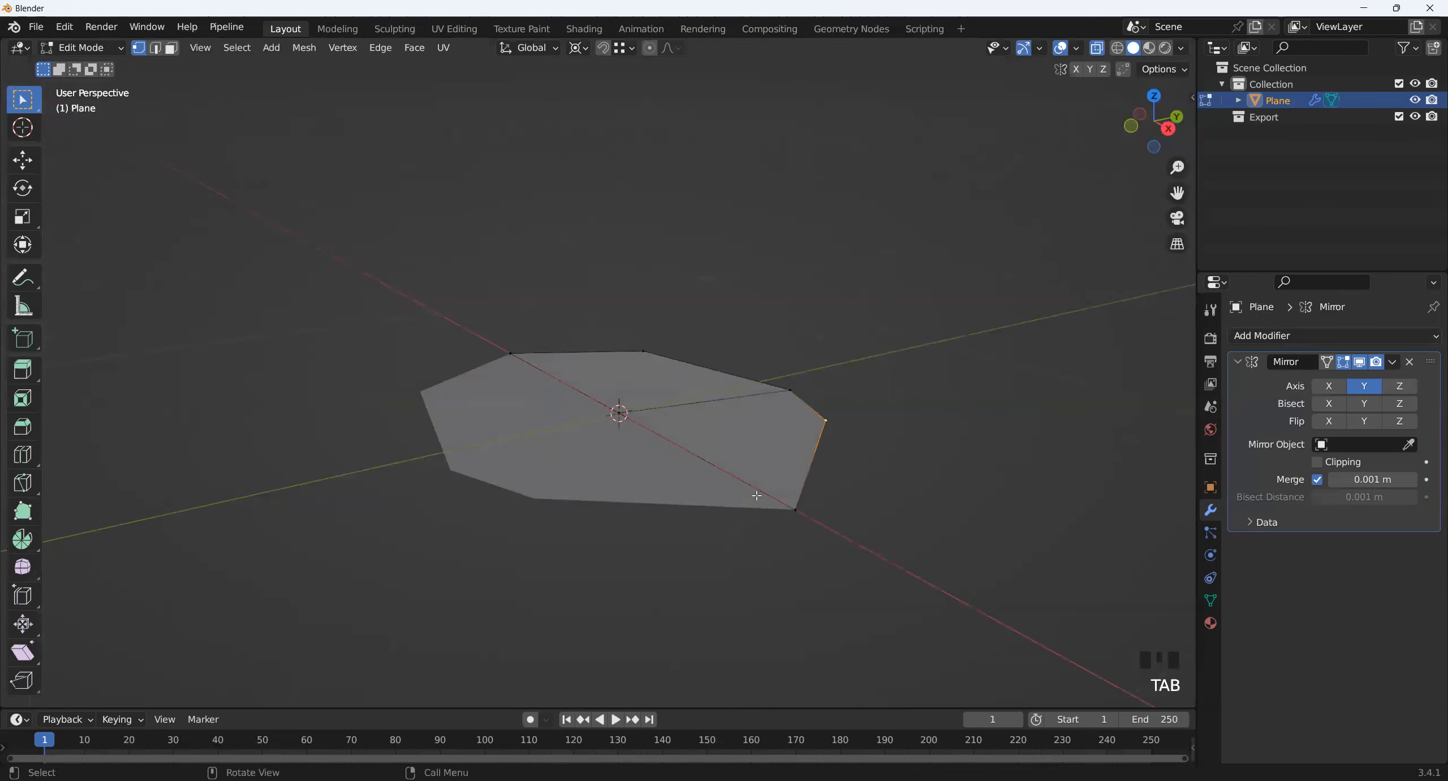
scroll(756, 418, up, 2)
key(3)
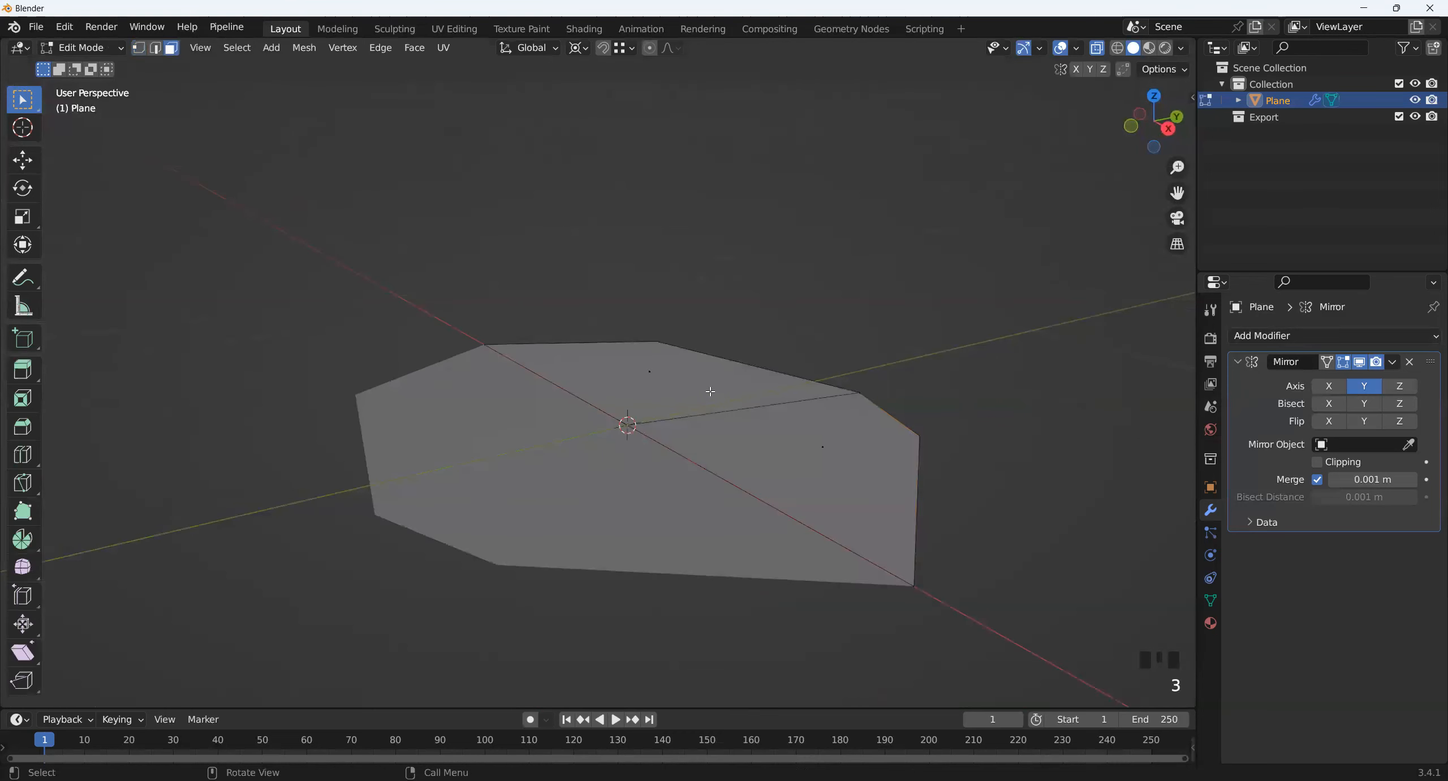
click(656, 417)
shift+click(995, 409)
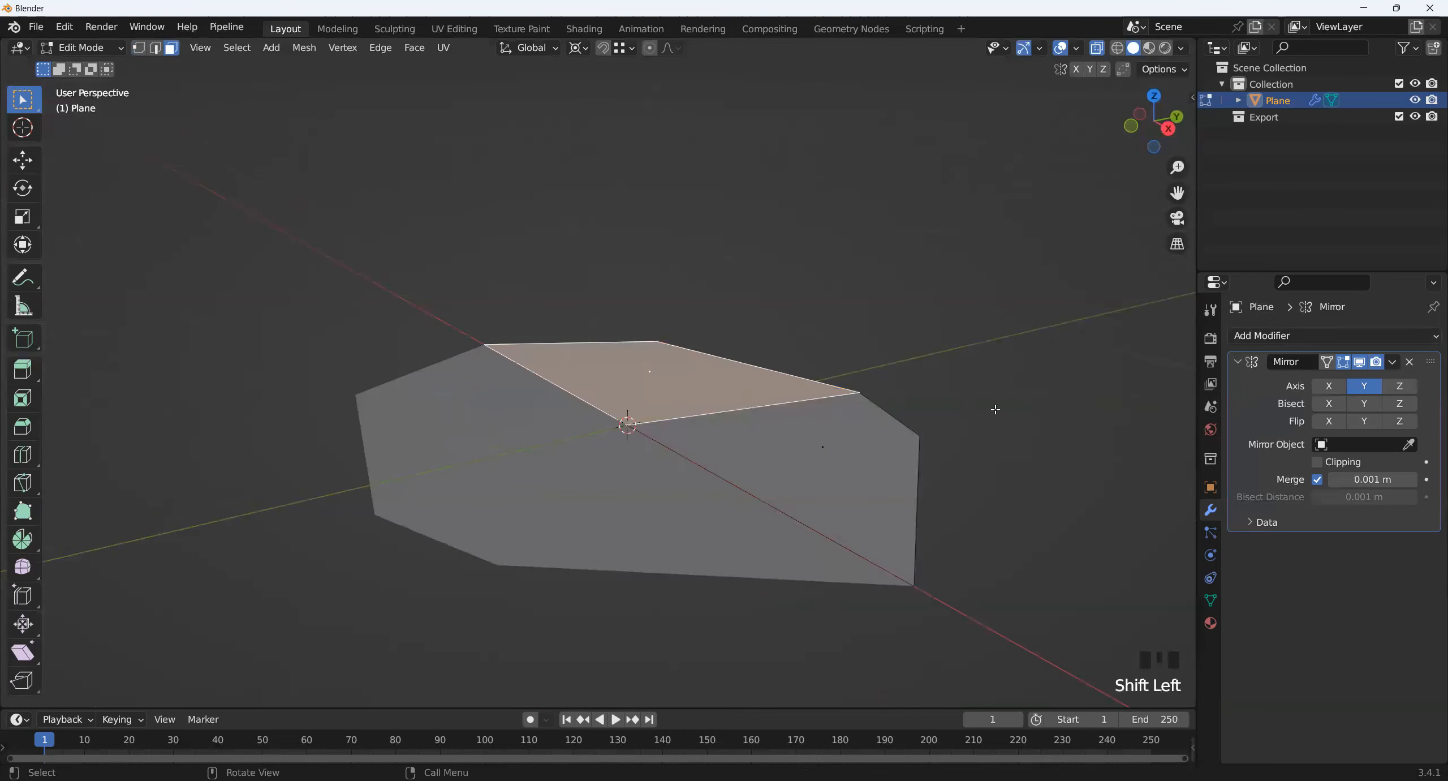
click(1095, 55)
shift+click(836, 436)
middle_drag(764, 520, 721, 546)
middle_drag(722, 546, 683, 526)
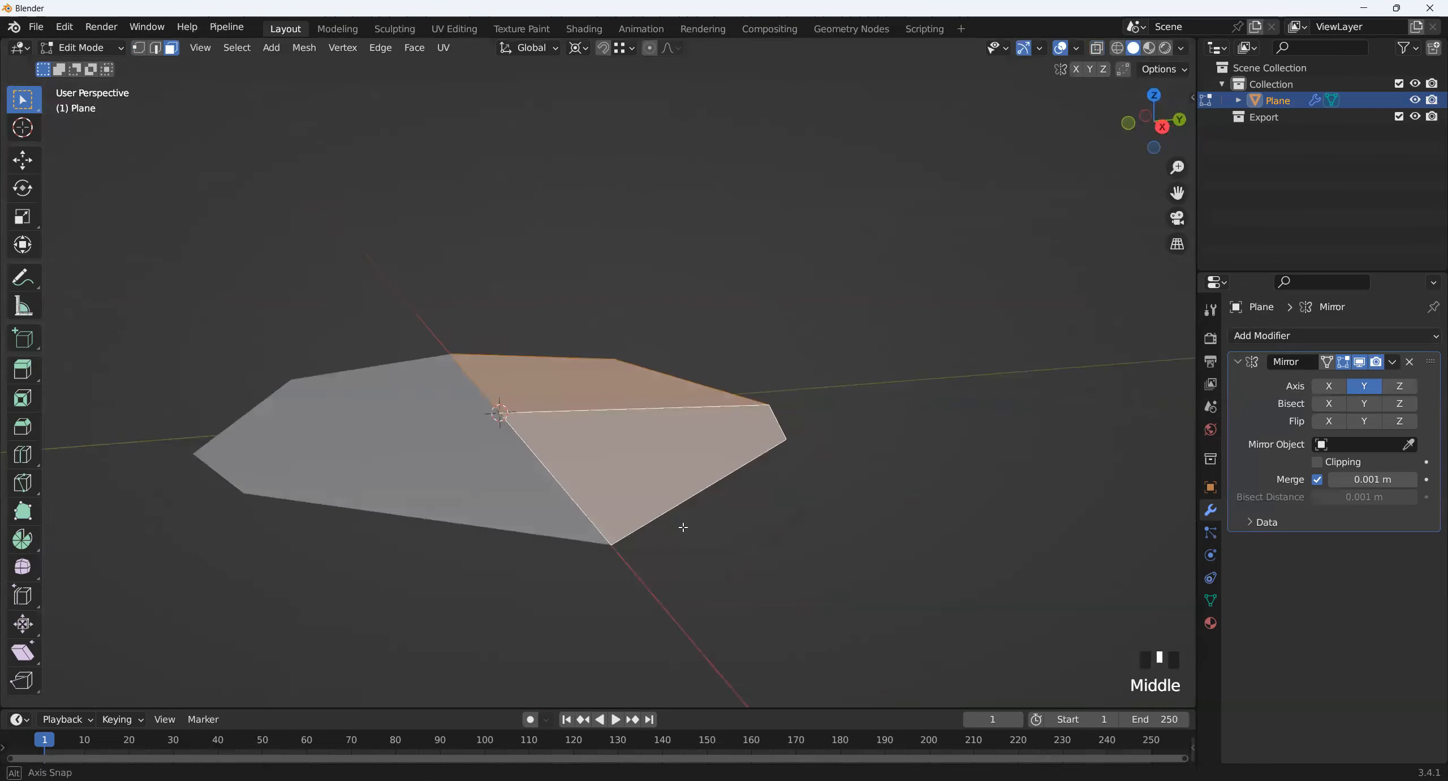
key(e)
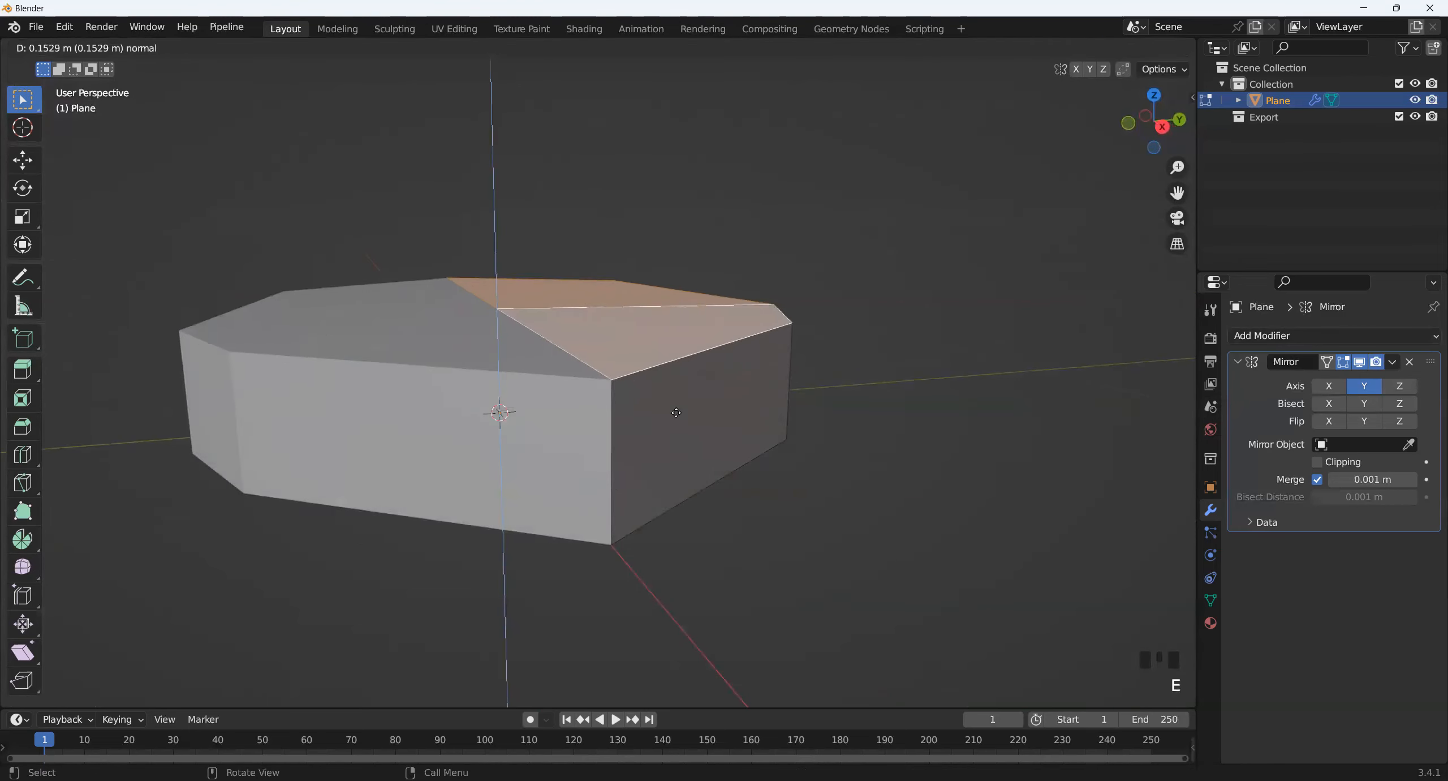
click(665, 362)
- Undo the extrusion of the two faces and clear the face selection
middle_drag(705, 456, 758, 465)
scroll(798, 484, down, 2)
key(Tab)
shift+middle_drag(758, 465, 717, 504)
key(Tab)
key(ctrl+2)
key(ctrl+2)
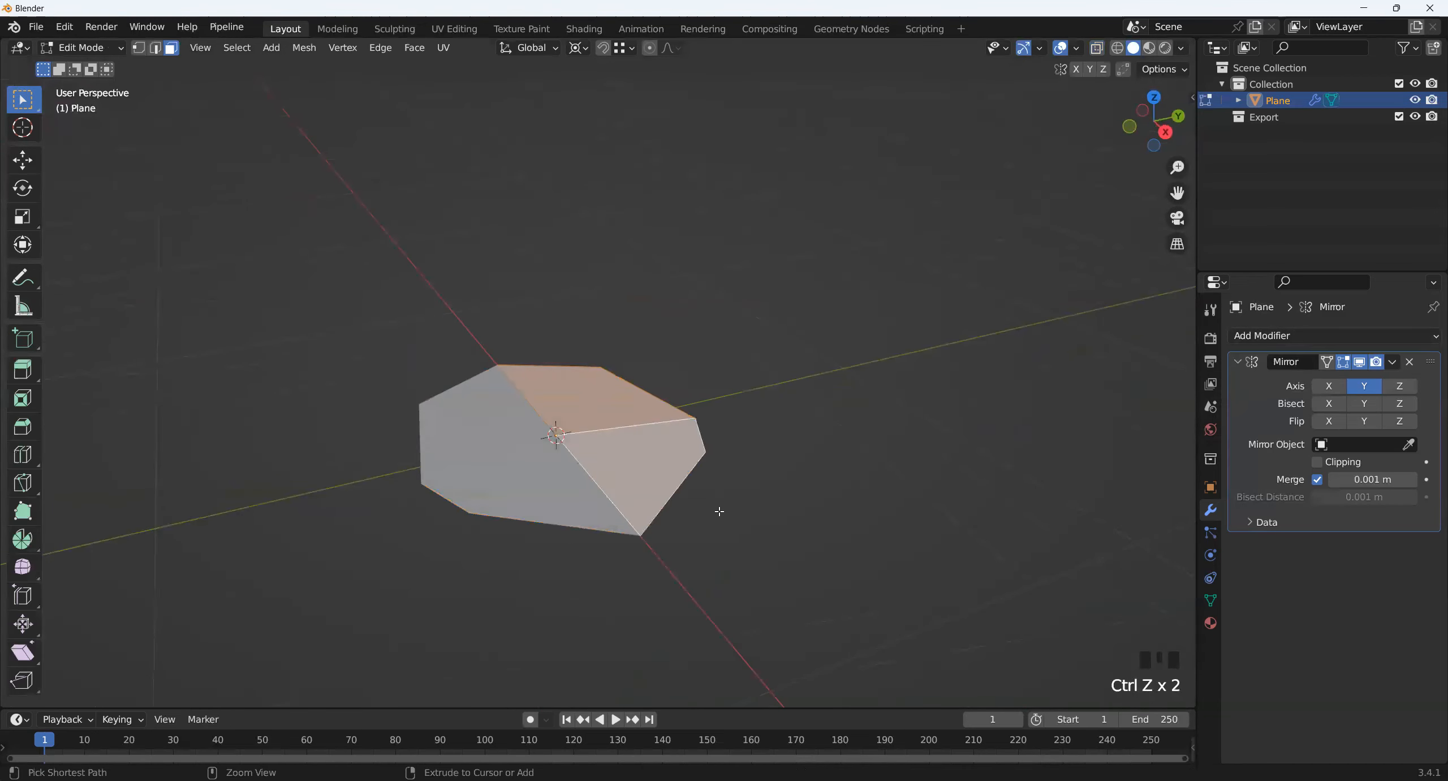
scroll(786, 561, up, 2)
shift+middle_drag(786, 560, 716, 442)
click(818, 521)
middle_drag(819, 520, 837, 520)
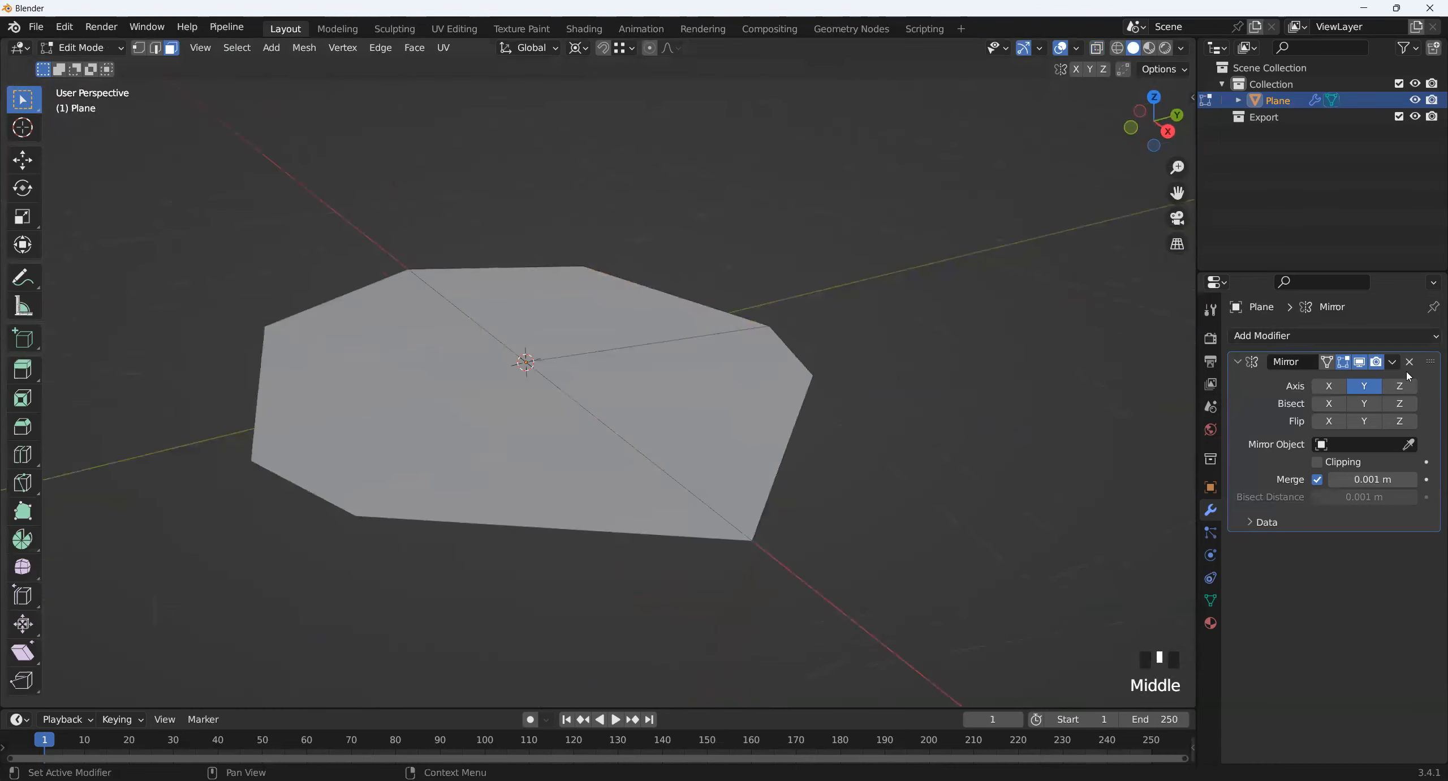
- Add a Solidify modifier to the plane with a thickness of 0.23 m
click(1302, 335)
click(1109, 608)
middle_drag(849, 543, 872, 572)
scroll(816, 505, up, 2)
middle_click(792, 498)
drag(1364, 588, 1431, 588)
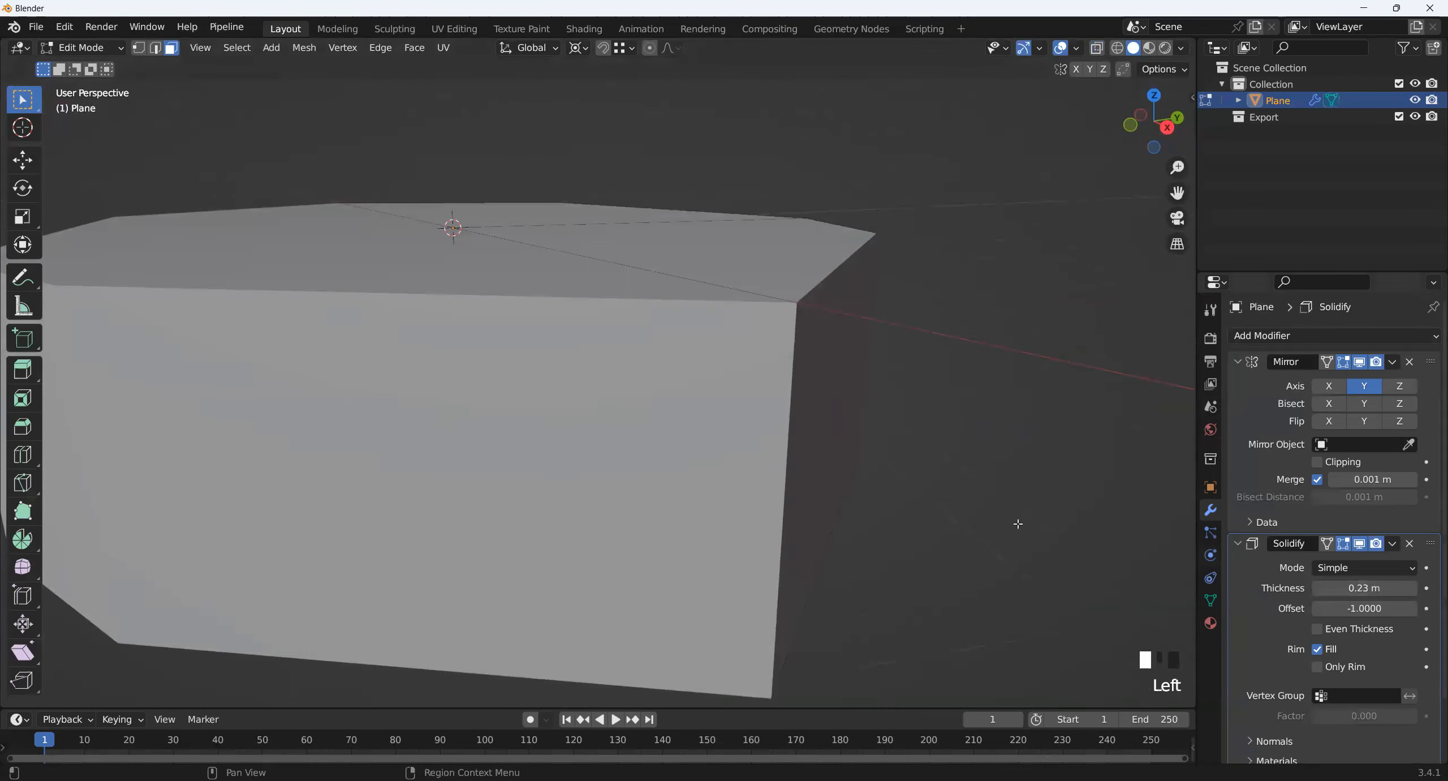
- Reorder the modifier stack so that Solidify comes before Mirror
scroll(673, 476, down, 2)
middle_drag(673, 475, 989, 543)
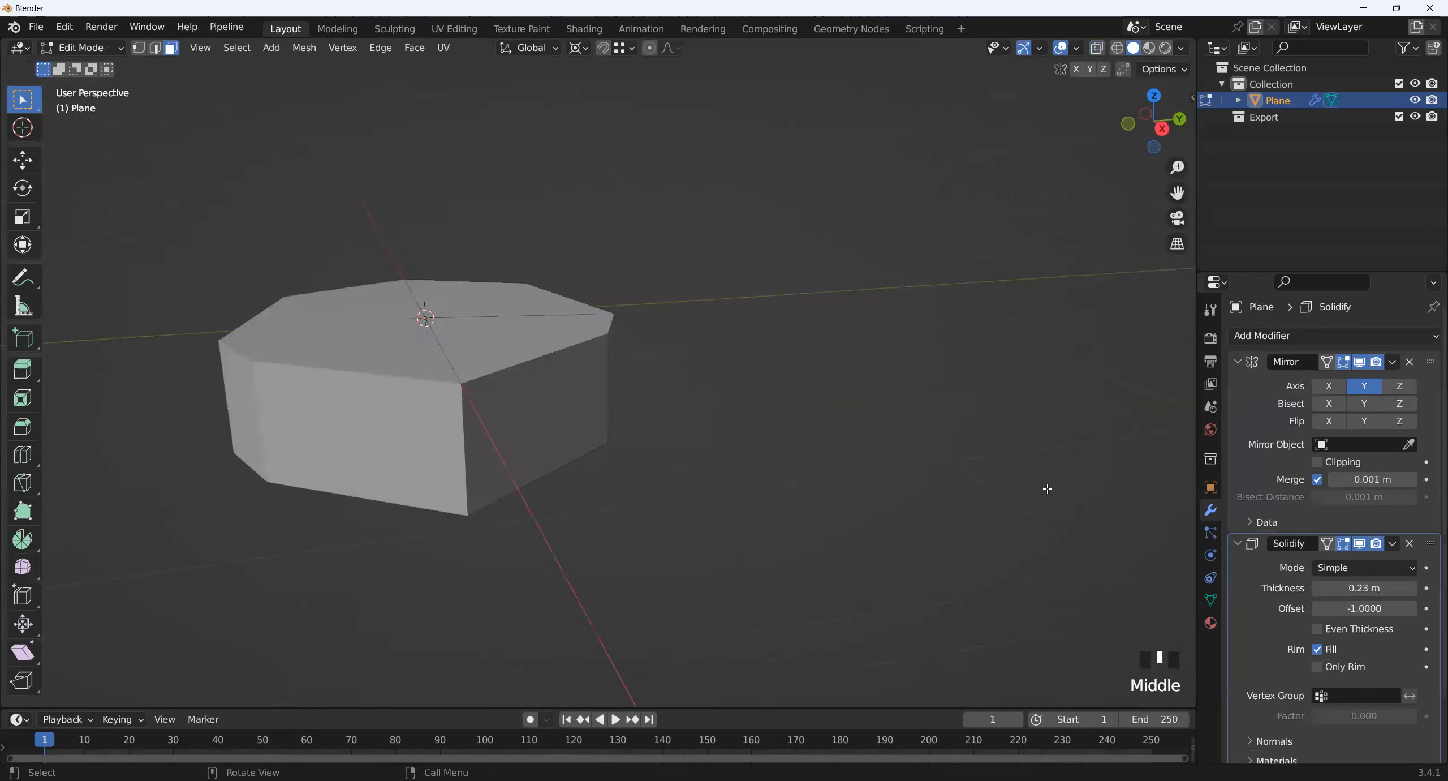
shift+middle_drag(651, 396, 691, 439)
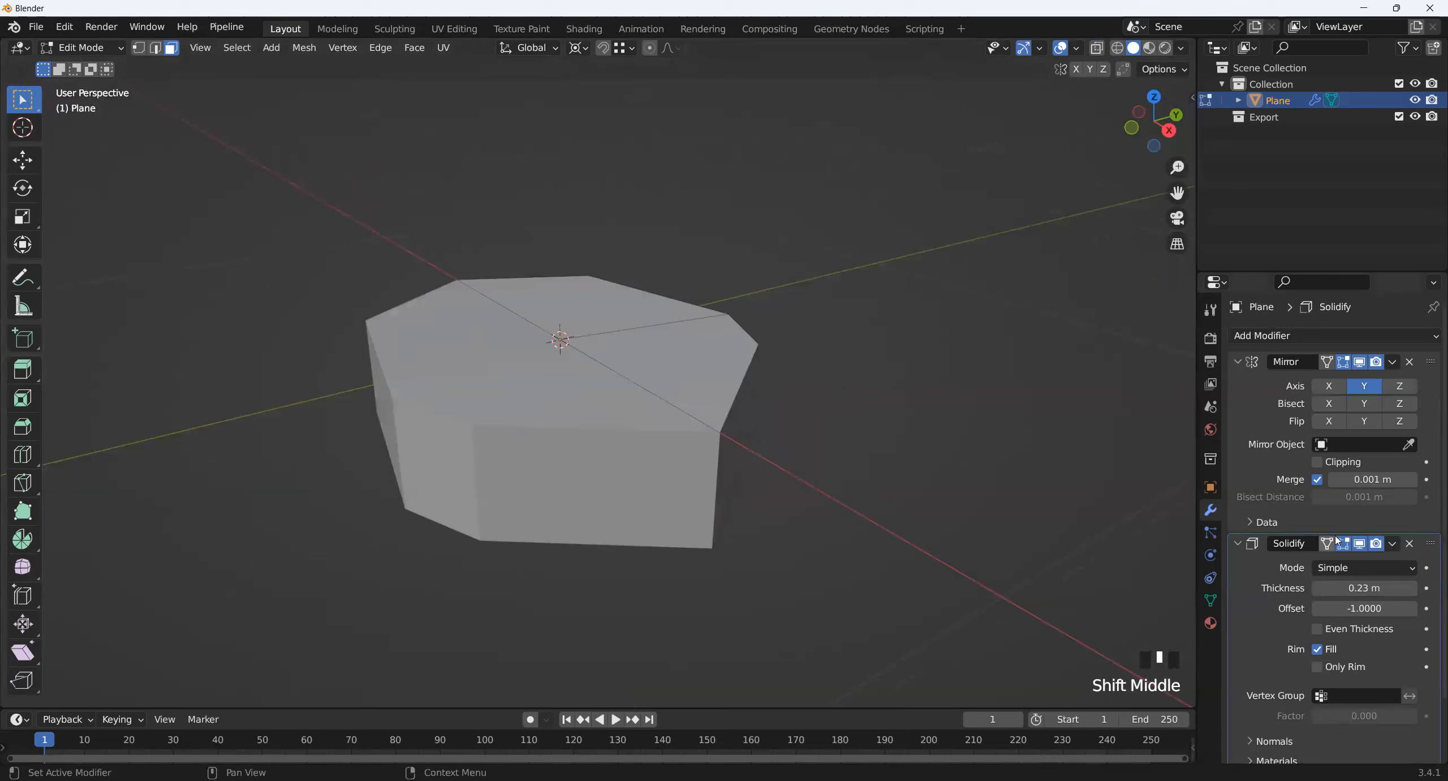
middle_drag(774, 487, 753, 517)
drag(1431, 543, 1431, 362)
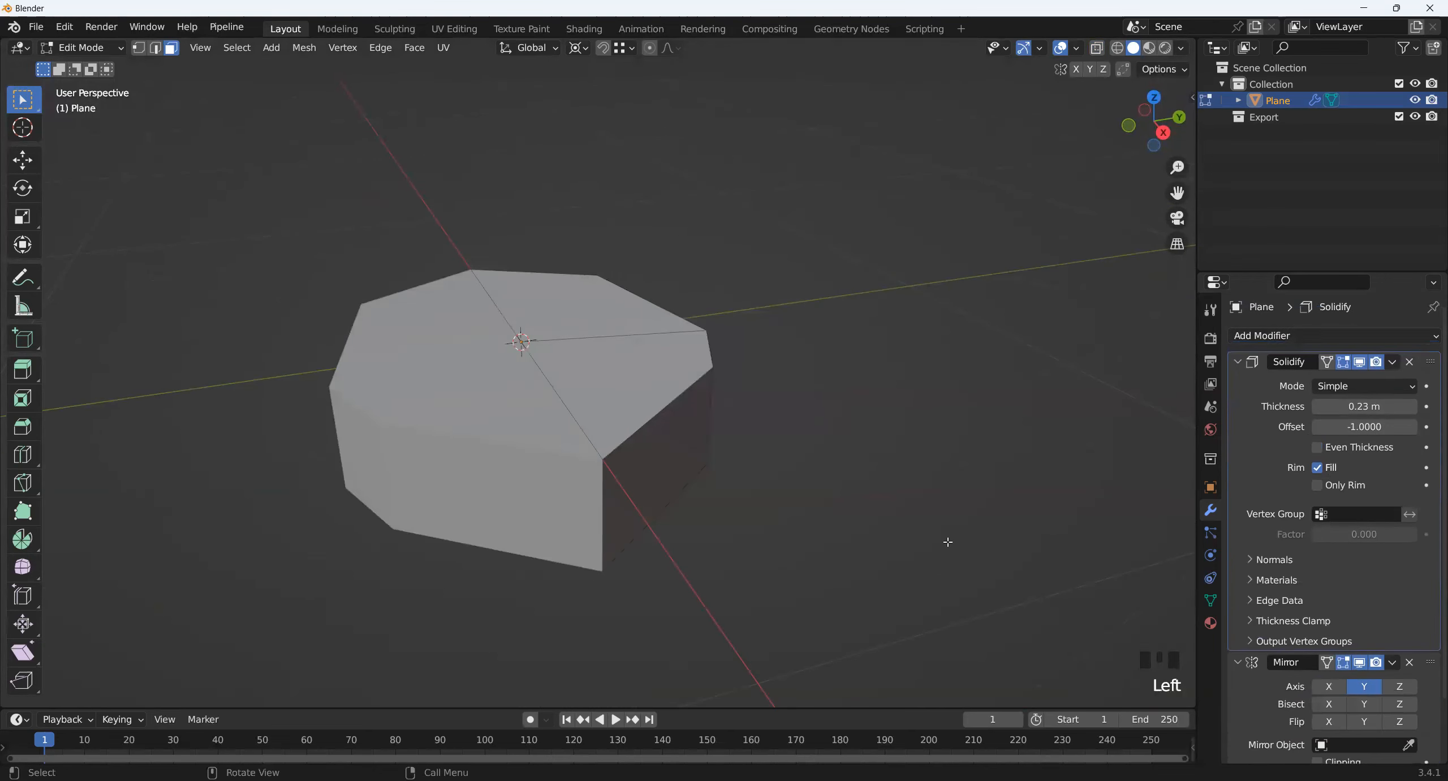
scroll(913, 544, up, 2)
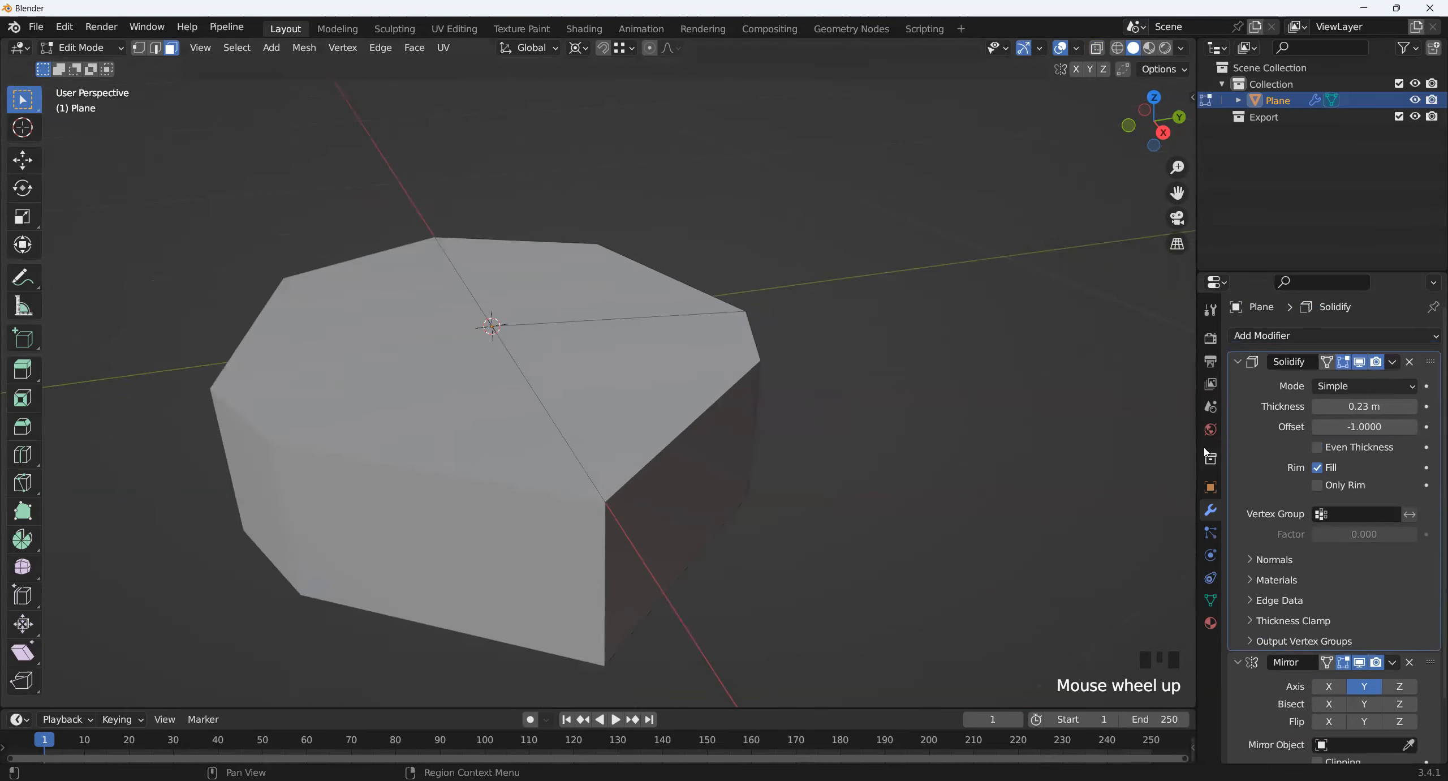
scroll(666, 523, down, 2)
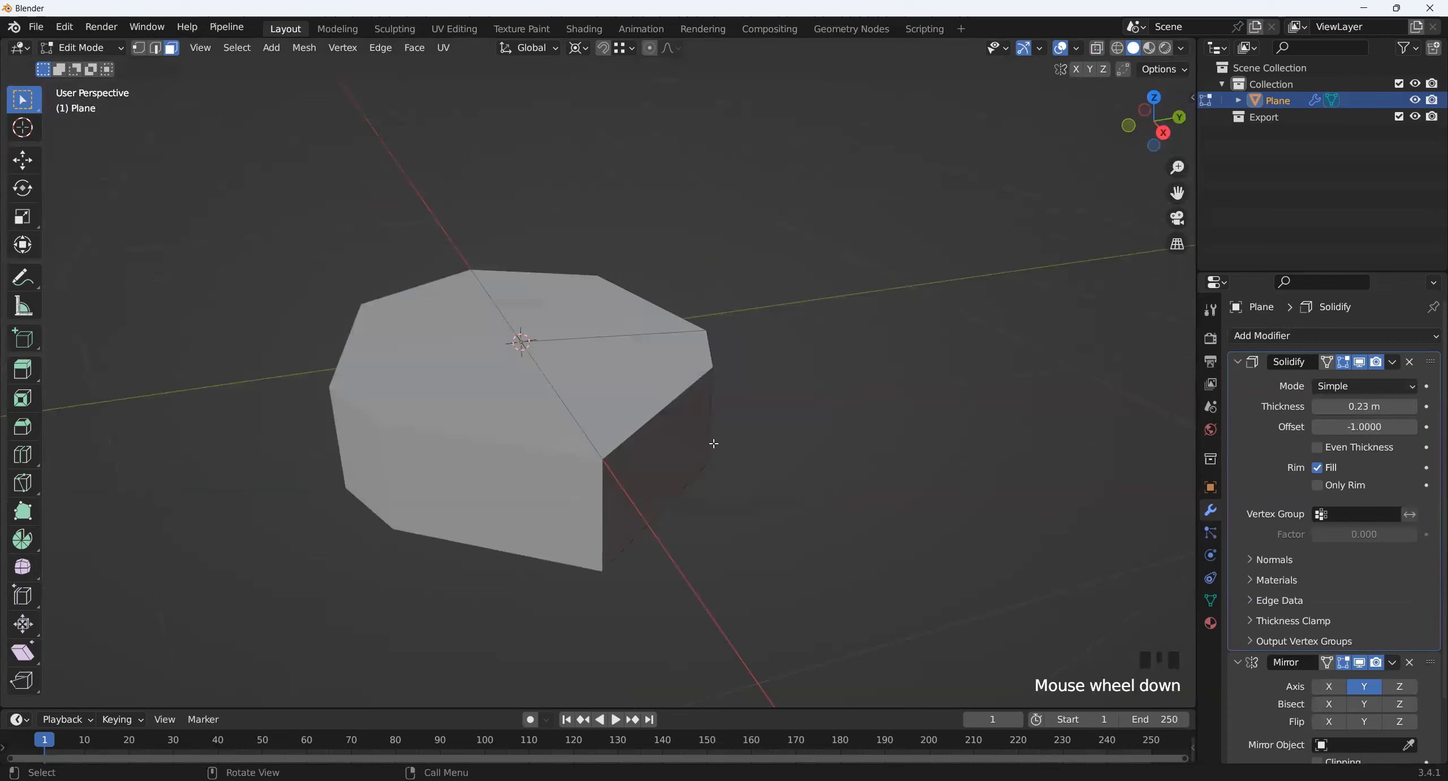
scroll(705, 469, up, 1)
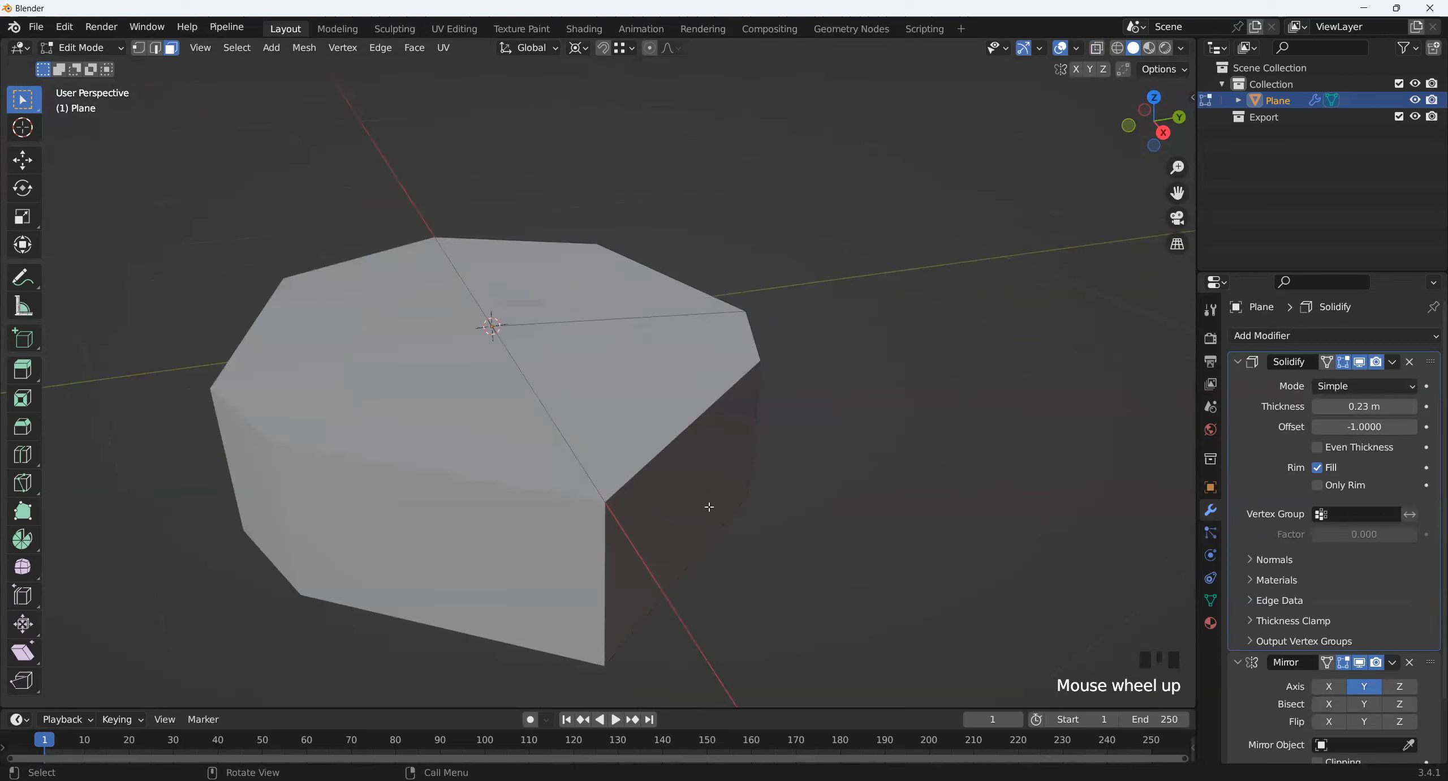
scroll(524, 471, down, 1)
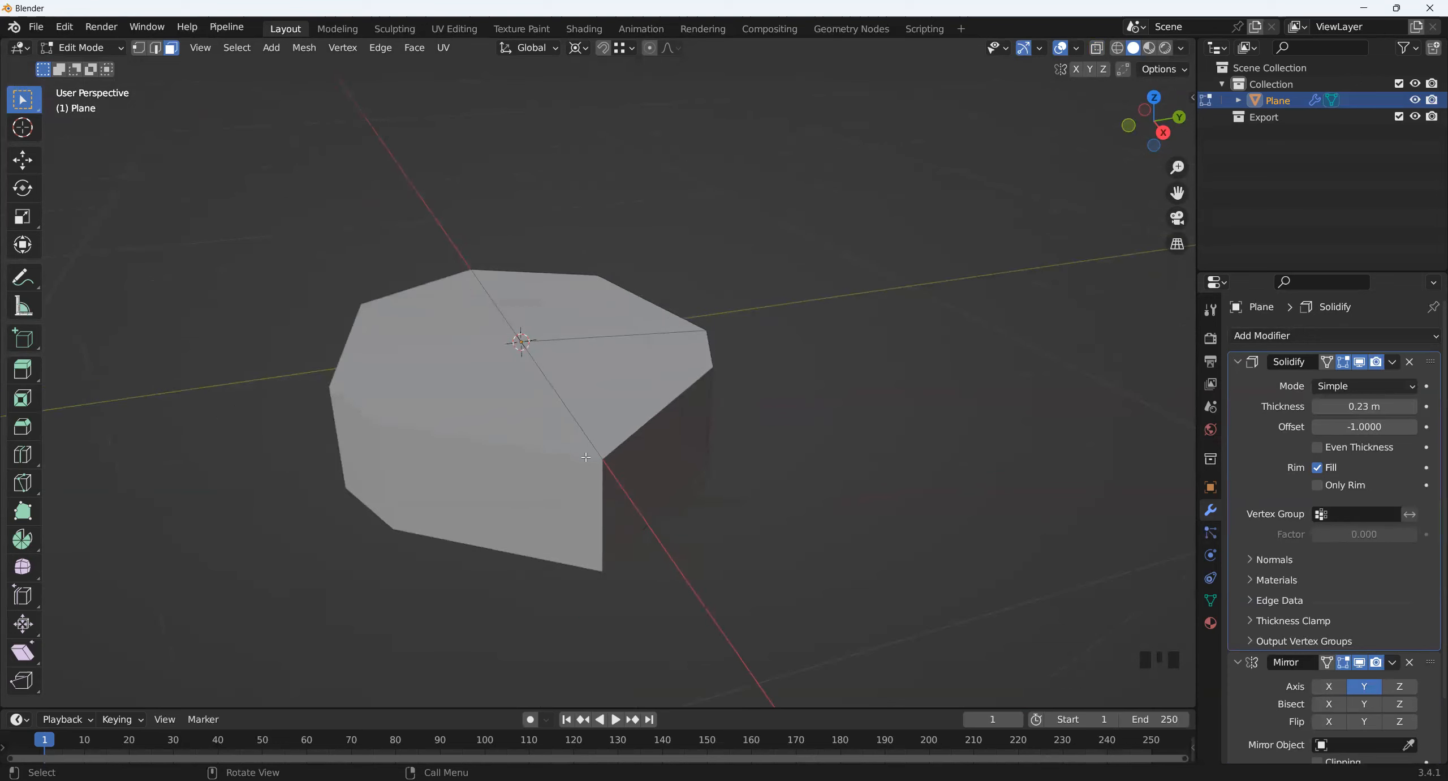
- Remove the Solidify and Mirror modifiers and delete the plane object from the scene
click(1409, 364)
click(1408, 365)
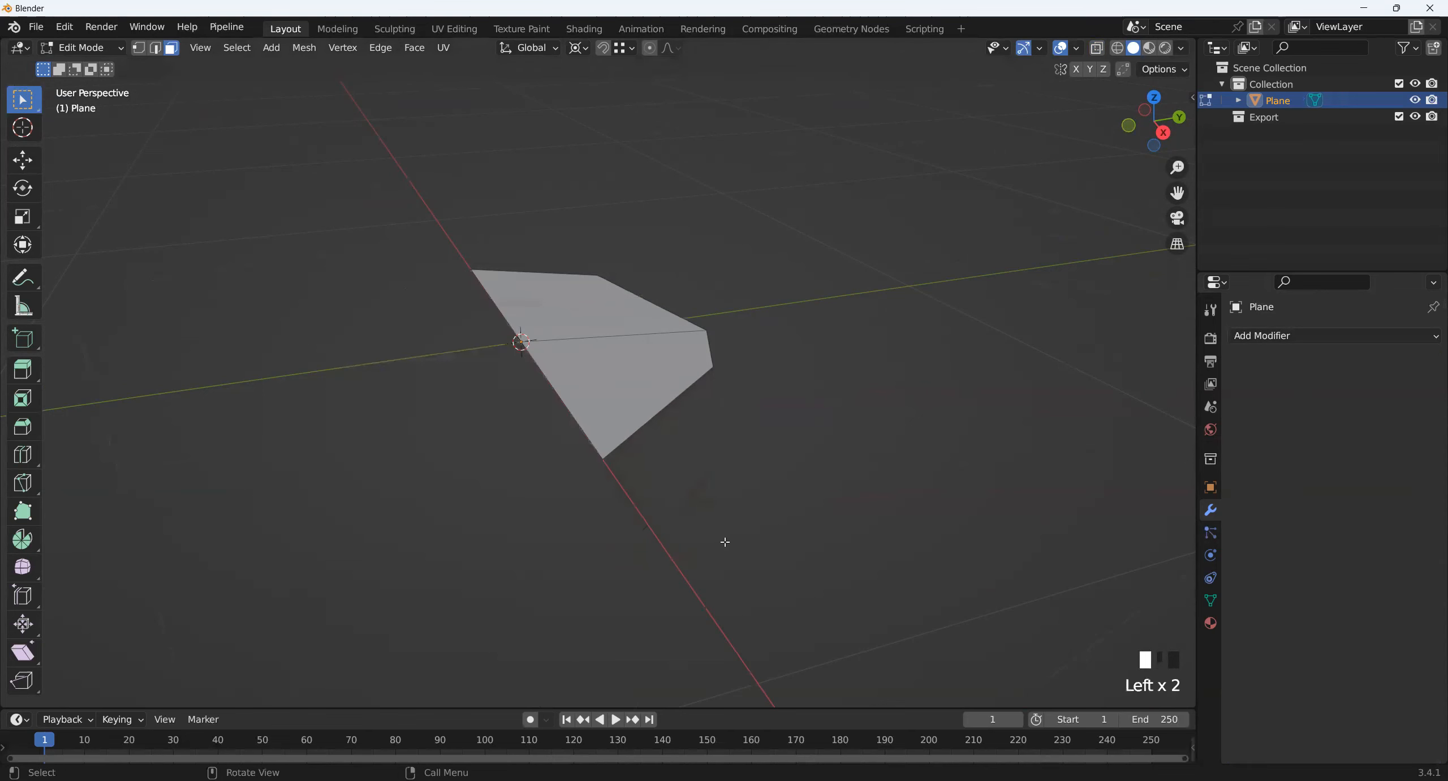
key(Tab)
middle_drag(770, 521, 592, 504)
key(Delete)
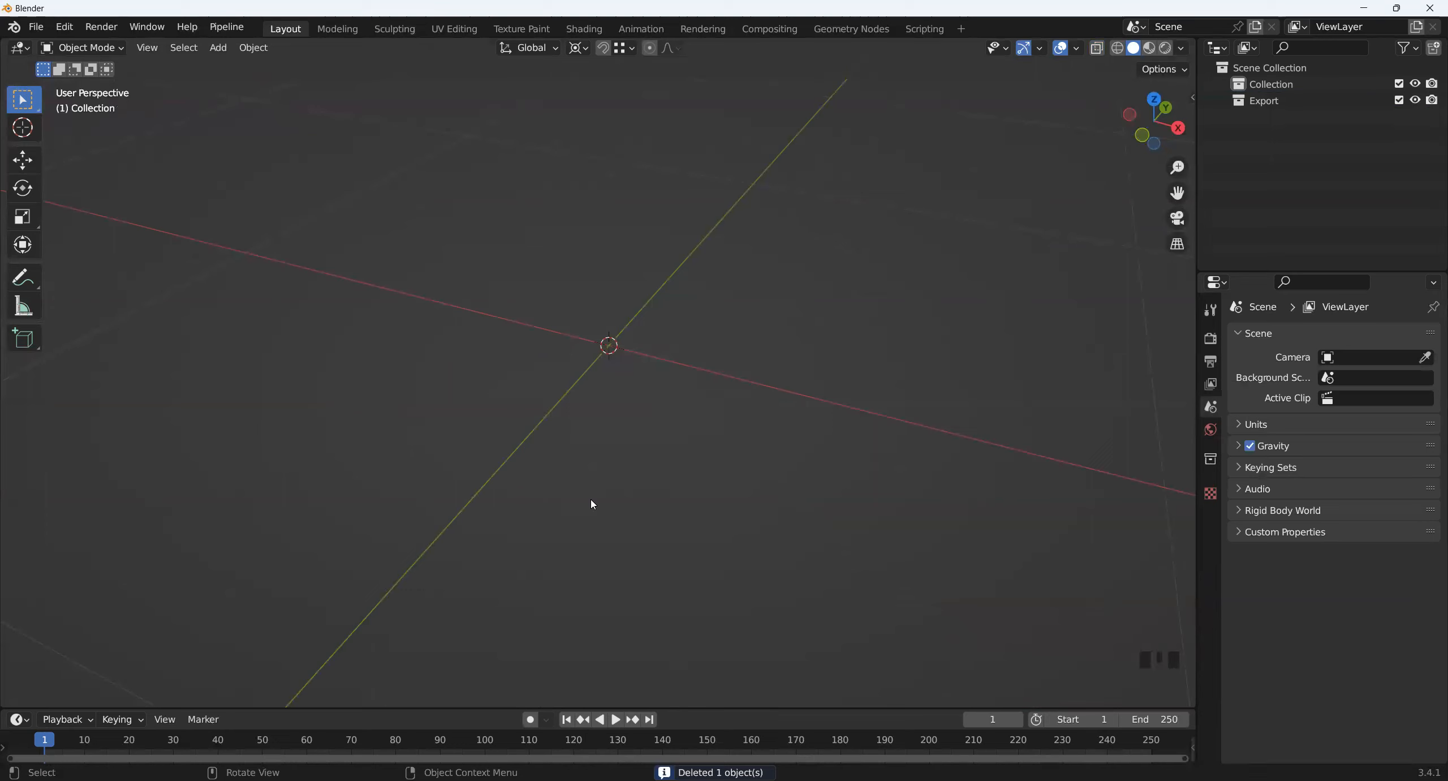
- Add a 1 m cube at the world origin
middle_drag(624, 367, 615, 402)
key(shift+a)
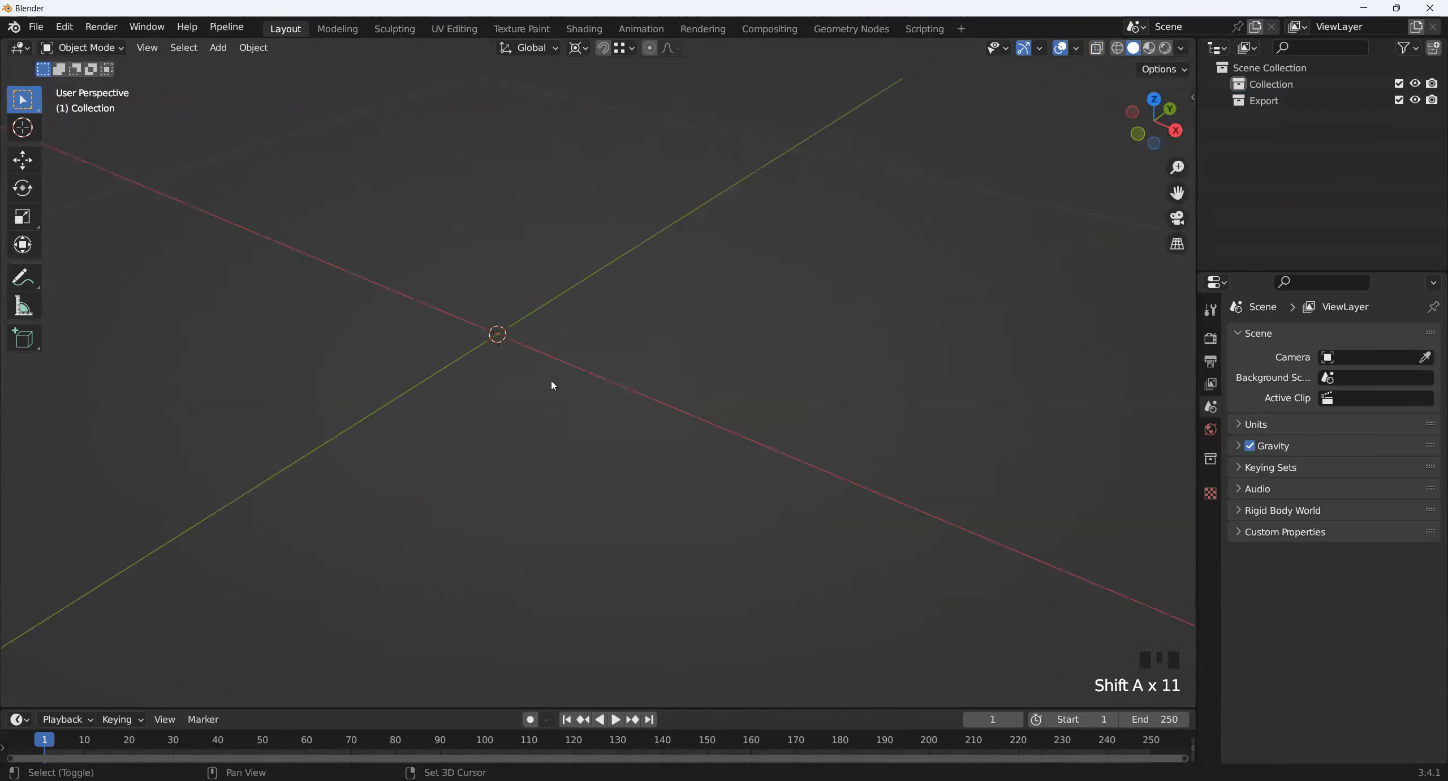
key(shift+a)
mouse_move(554, 380)
click(656, 402)
scroll(751, 570, down, 2)
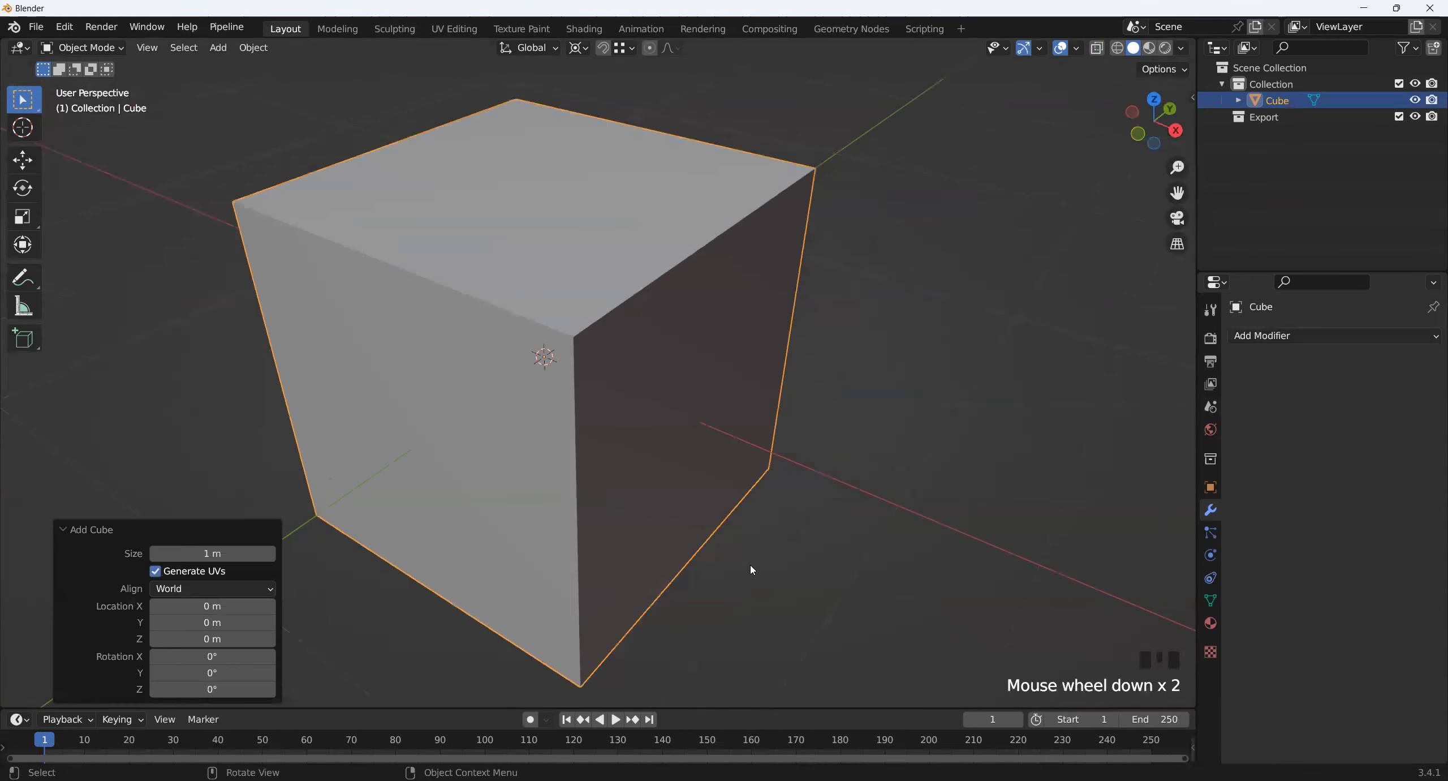
- Flatten the cube into a thin slab by scaling it to about 0.054 along Z, and change the transform pivot point
middle_drag(750, 569, 879, 602)
key(s)
key(z)
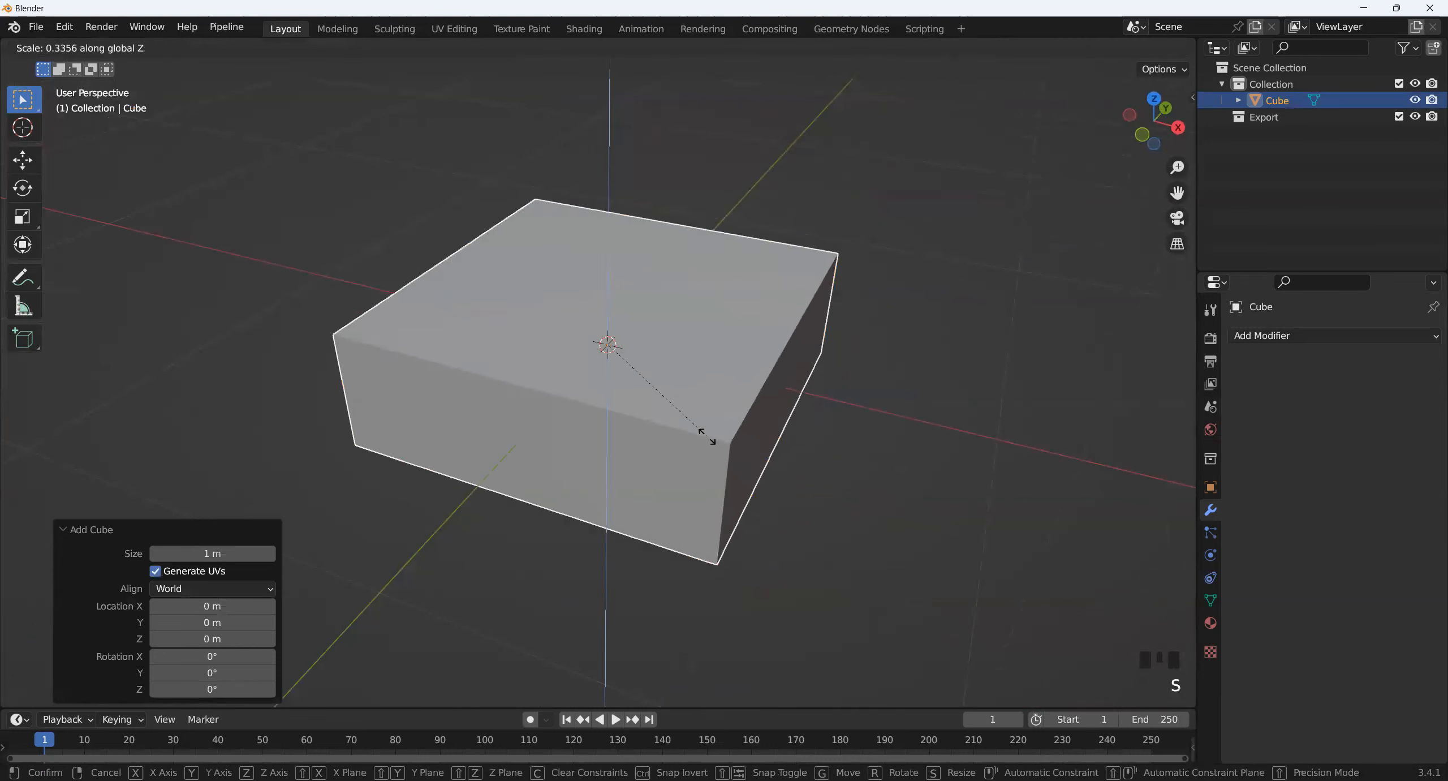
click(628, 353)
click(578, 48)
click(651, 69)
middle_drag(675, 167, 772, 385)
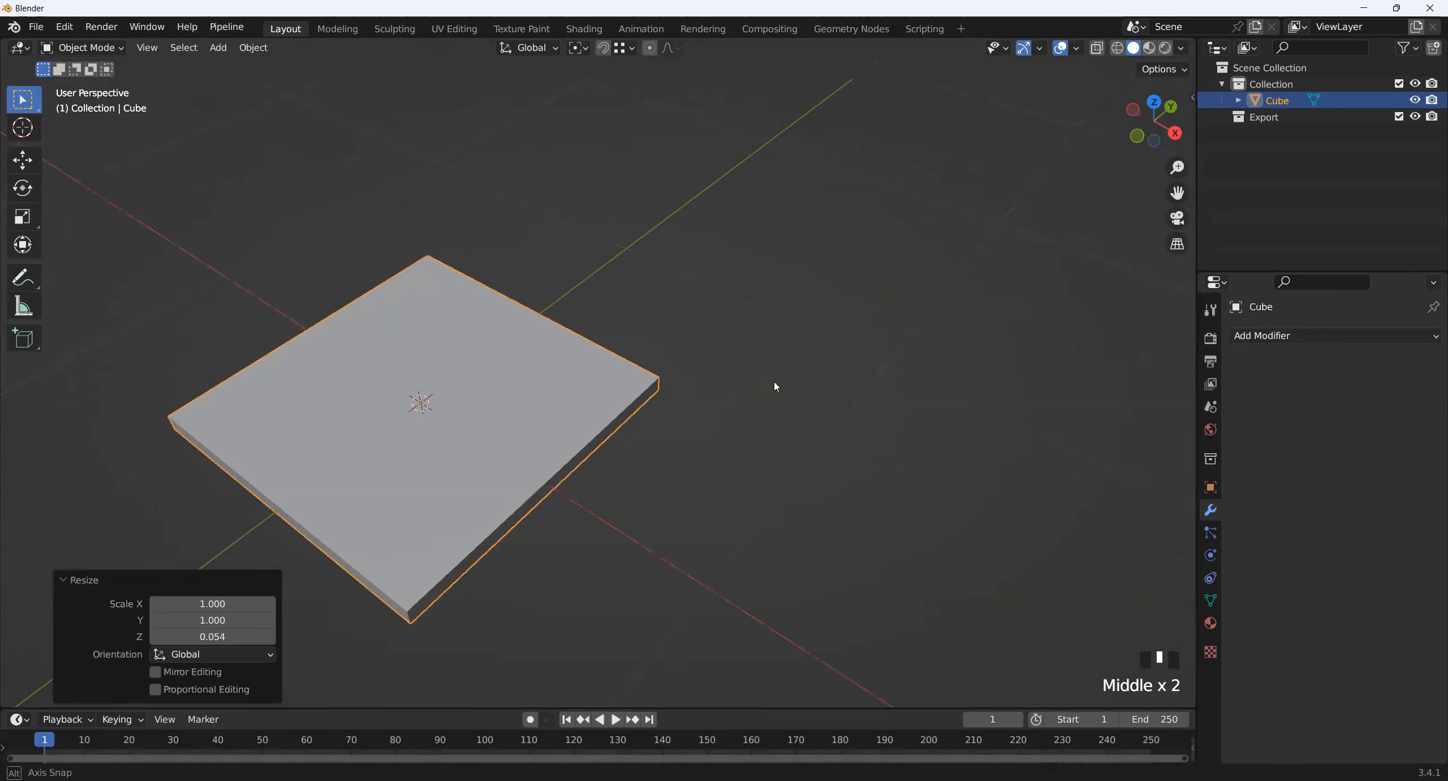
- Scale the slab down uniformly on all axes and enter Edit Mode
key(s)
click(566, 394)
middle_drag(644, 407, 697, 390)
shift+middle_drag(697, 390, 566, 390)
scroll(622, 389, up, 2)
key(Tab)
shift+middle_drag(566, 391, 646, 398)
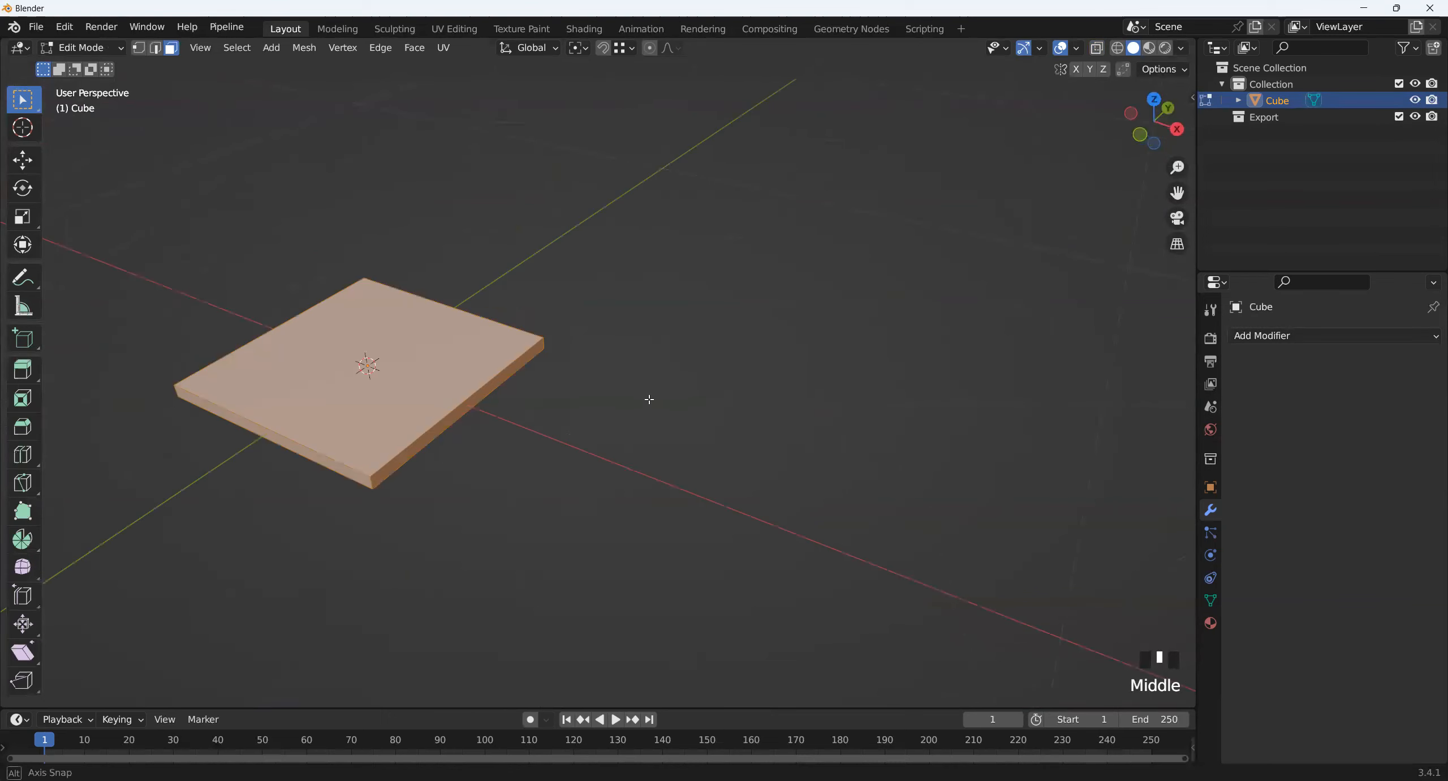
- Select the slab's narrow side face on the positive X side and extrude it outward about 1.02 m
click(484, 400)
middle_drag(482, 418, 585, 476)
click(546, 429)
scroll(572, 420, down, 2)
key(e)
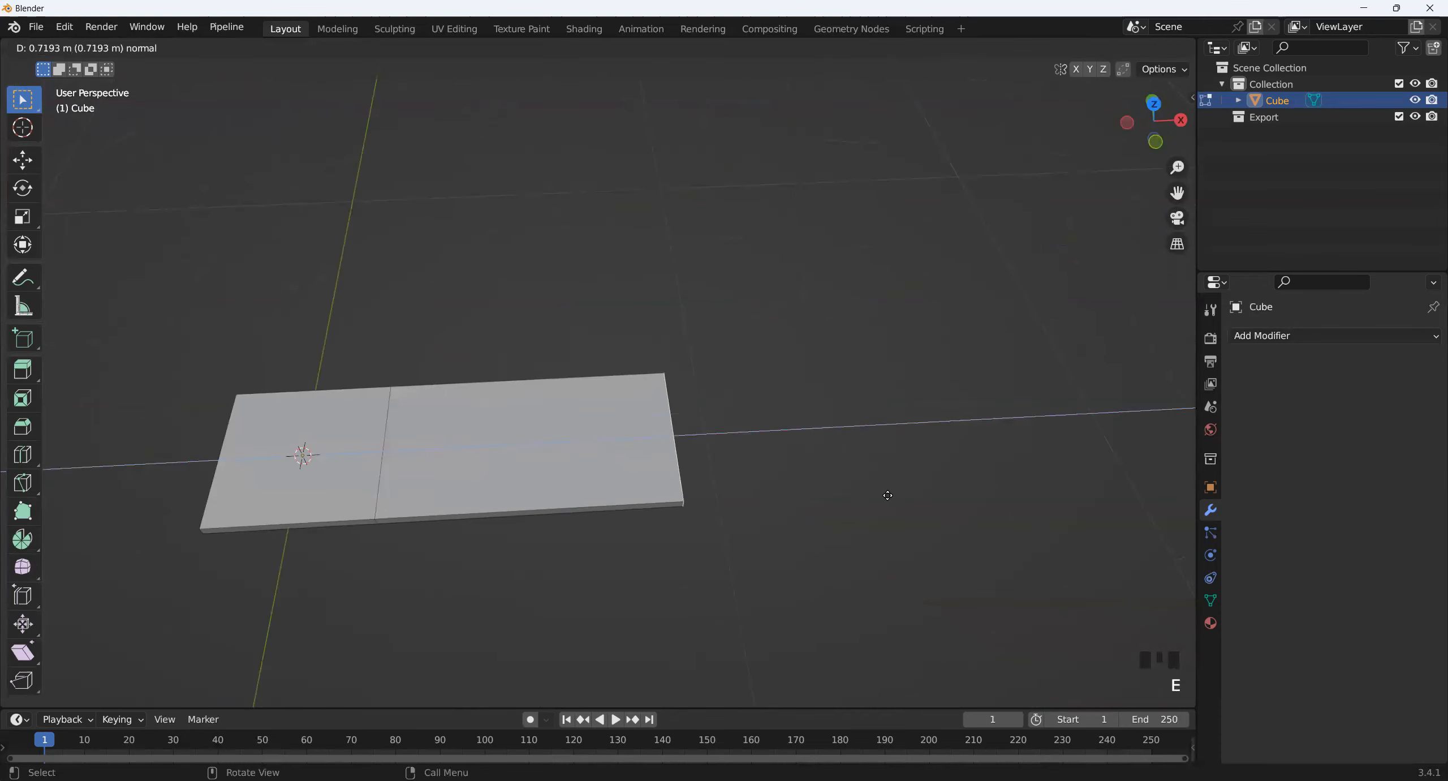
click(974, 514)
- Scale the extruded end face down so the slab tapers towards its far end, and return to Object Mode
key(s)
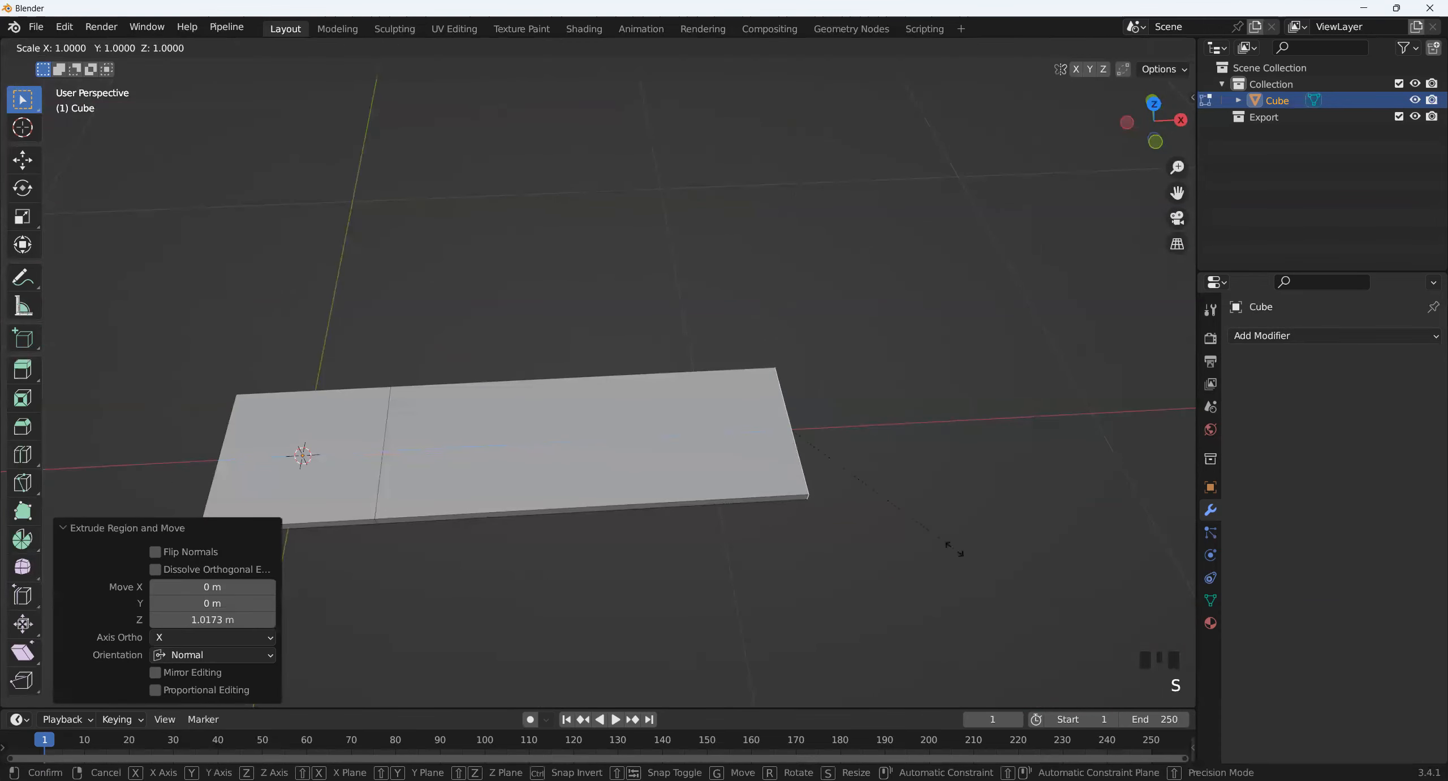
click(884, 485)
middle_drag(625, 534, 595, 500)
key(Tab)
scroll(591, 496, up, 2)
scroll(542, 529, down, 1)
middle_drag(711, 457, 886, 473)
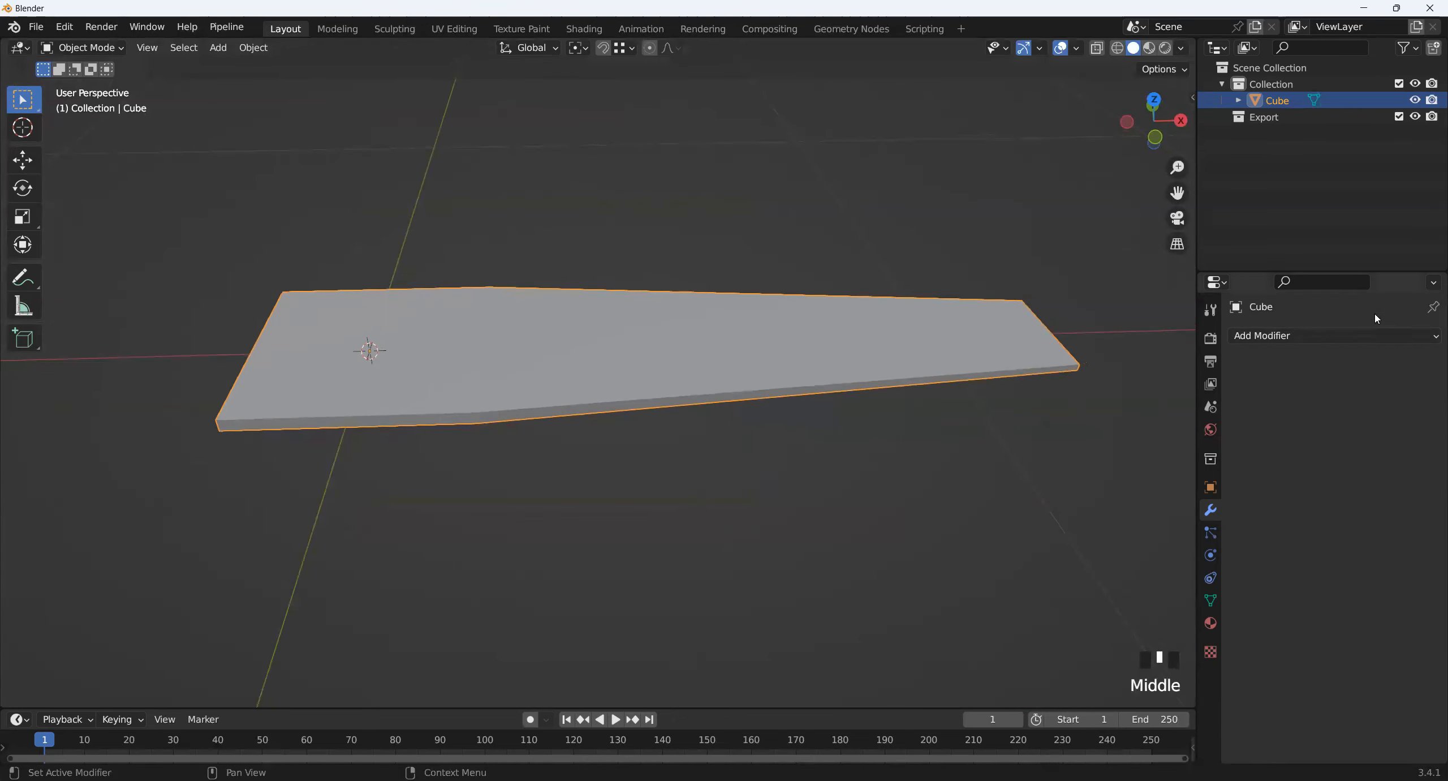
- Add a Subdivision Surface modifier to the tapered slab and set its viewport levels to 3
click(1328, 338)
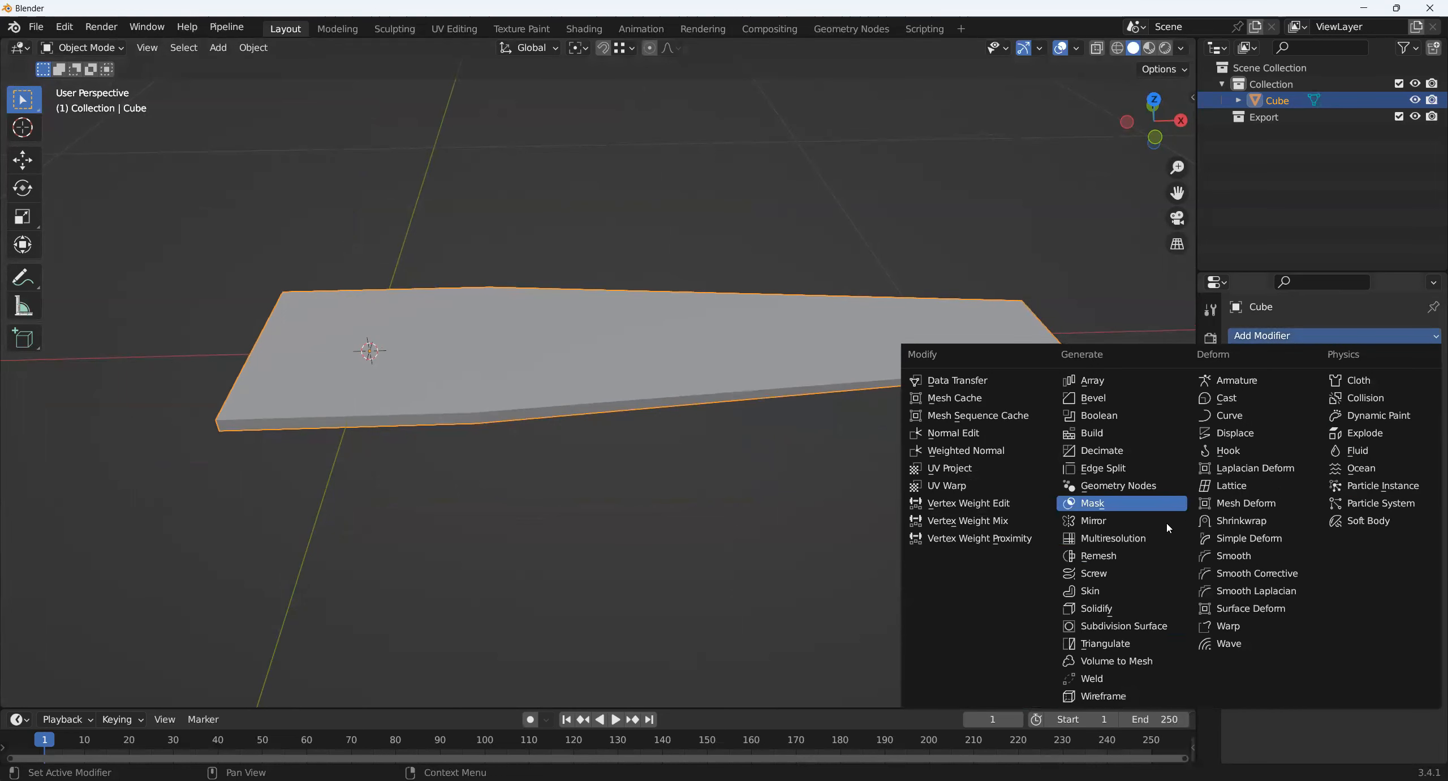
click(1166, 628)
middle_drag(724, 430, 781, 458)
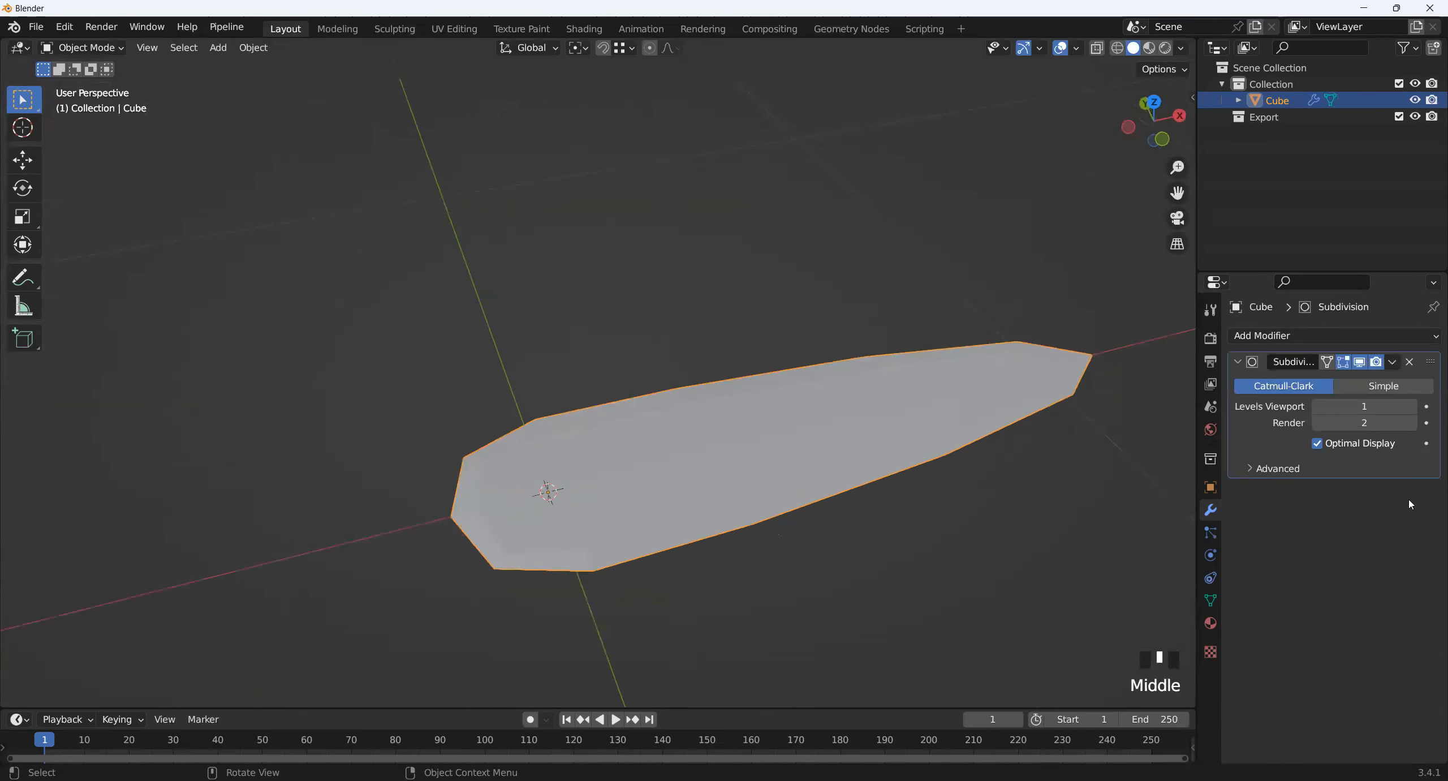
drag(1369, 408, 1392, 408)
middle_drag(973, 530, 829, 552)
- Enter Edit Mode, switch to edge selection and select the slab's long upper front edges
key(Tab)
scroll(708, 534, up, 3)
scroll(727, 541, up, 2)
middle_drag(728, 541, 690, 563)
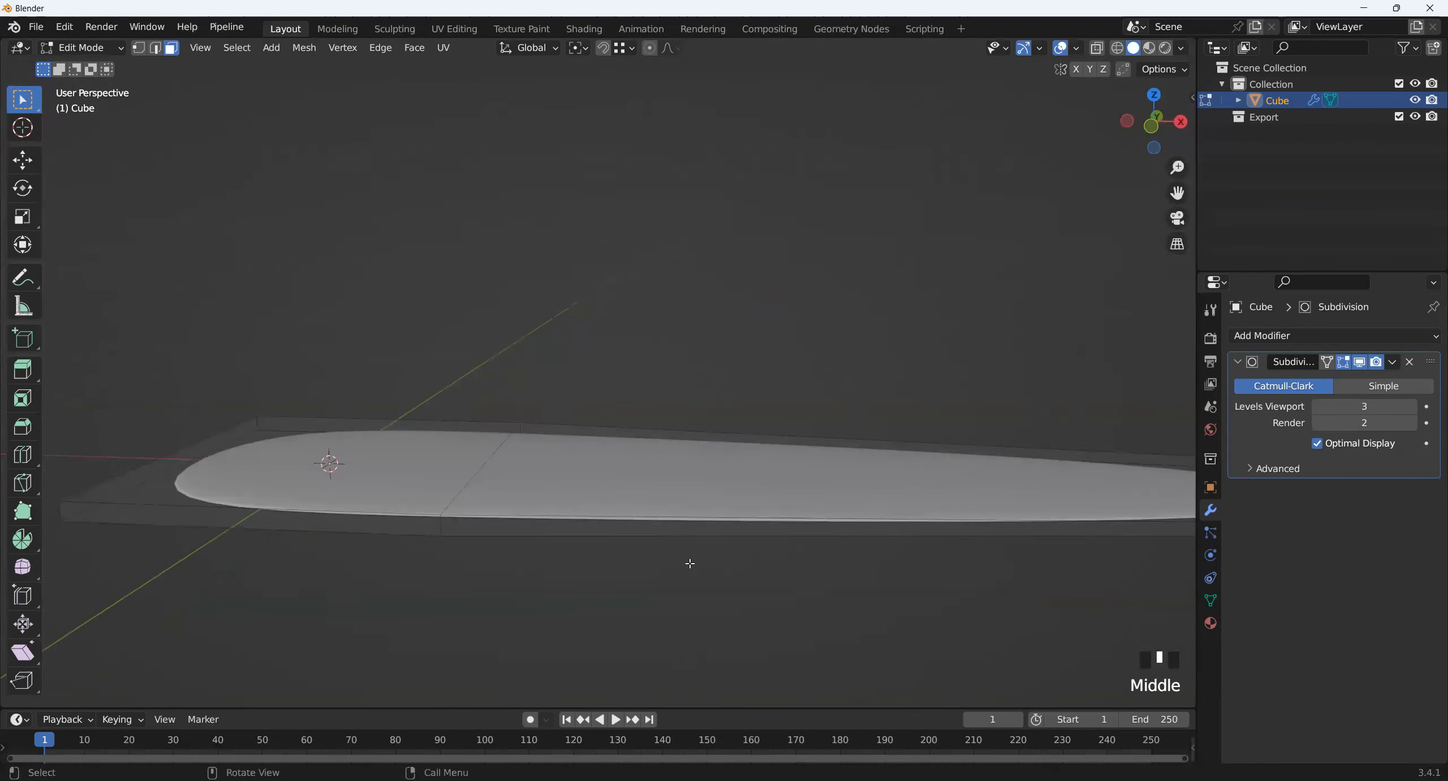
key(2)
triple_click(438, 500)
scroll(510, 492, down, 2)
scroll(514, 495, up, 2)
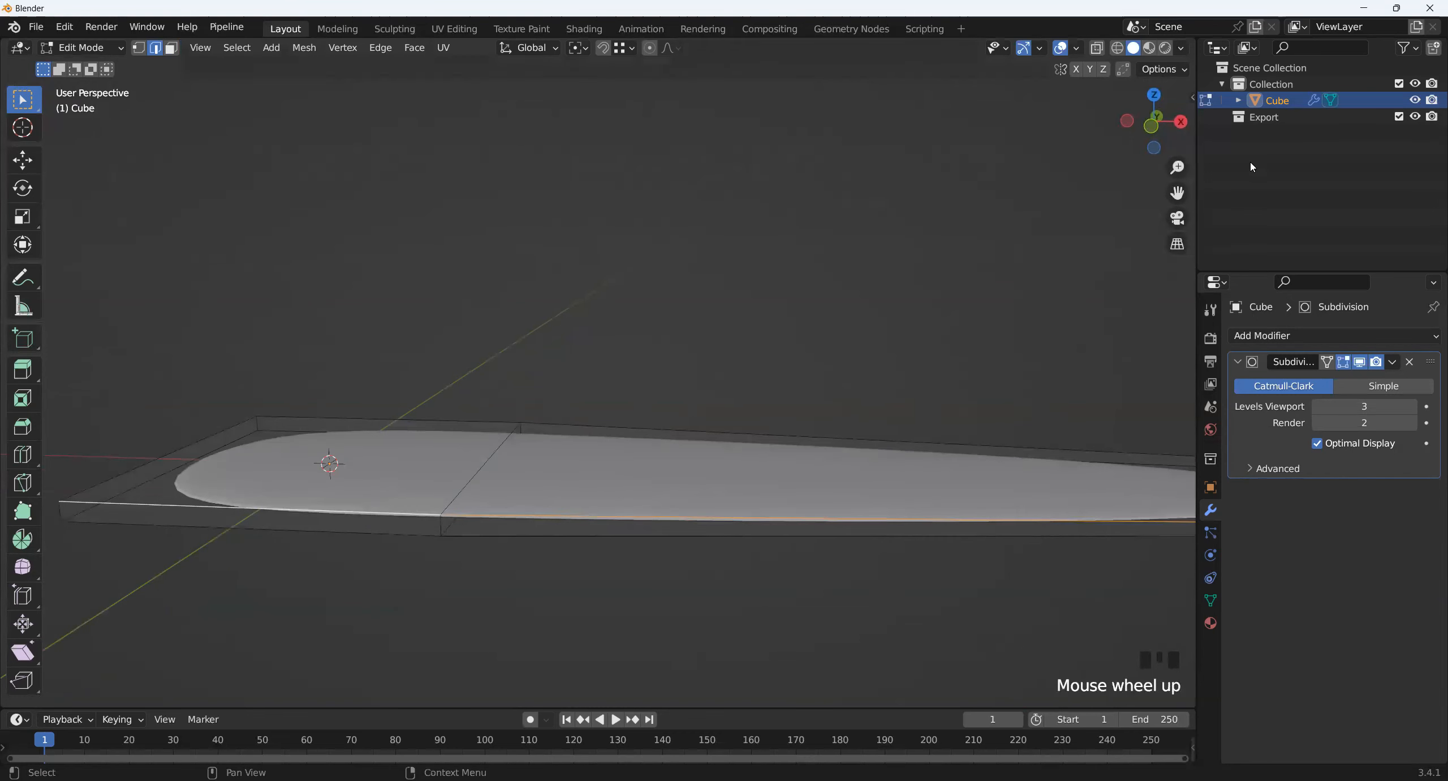
- Box-select the slab's upper edges along its full length from the front orthographic view
click(1152, 125)
scroll(650, 463, up, 7)
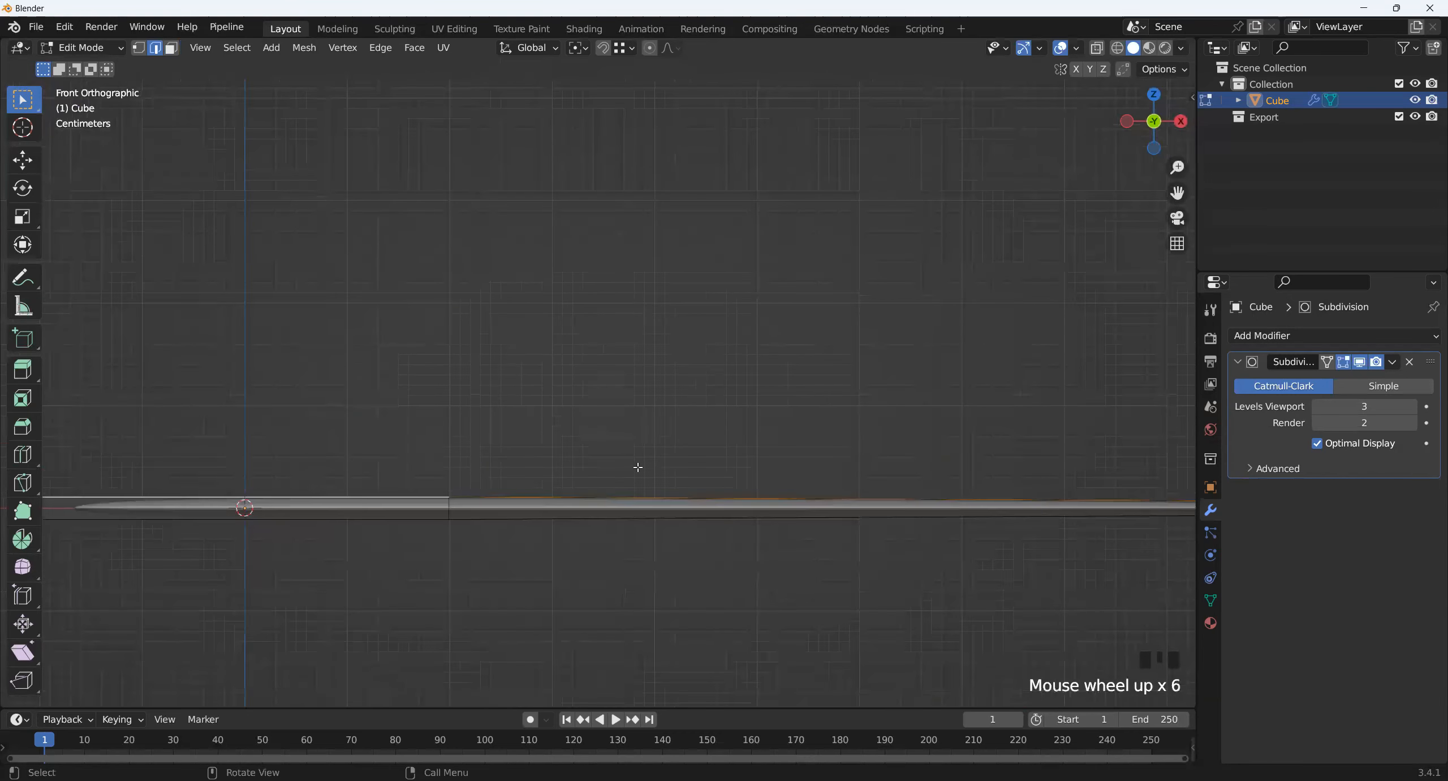
click(207, 444)
drag(173, 444, 1194, 464)
middle_drag(657, 545, 417, 554)
scroll(422, 543, up, 2)
scroll(428, 532, down, 2)
- Extend the selection to the remaining edges of the slab's upper outline, including the back and both ends
shift+click(427, 532)
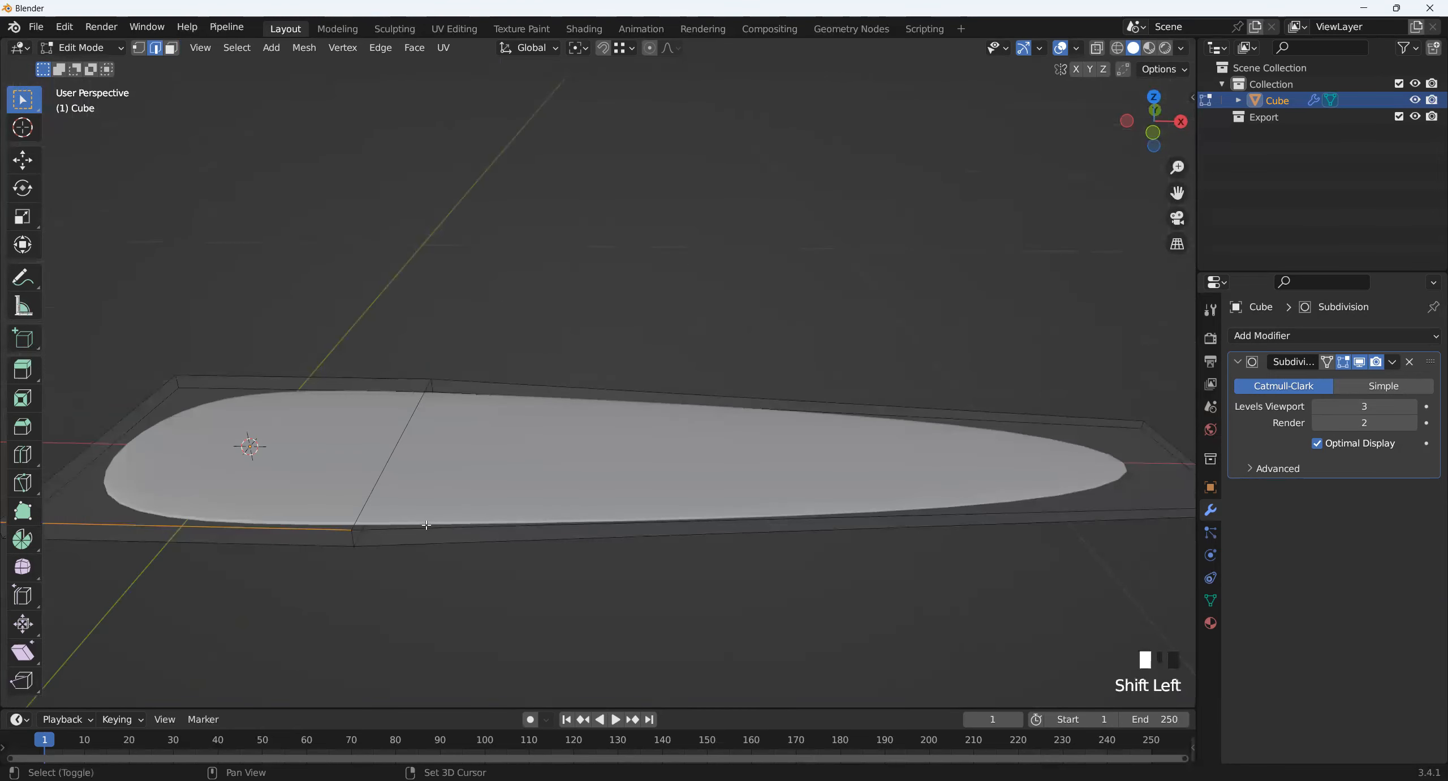
middle_drag(905, 384, 476, 412)
shift+click(956, 430)
shift+click(926, 416)
shift+click(478, 419)
shift+click(289, 496)
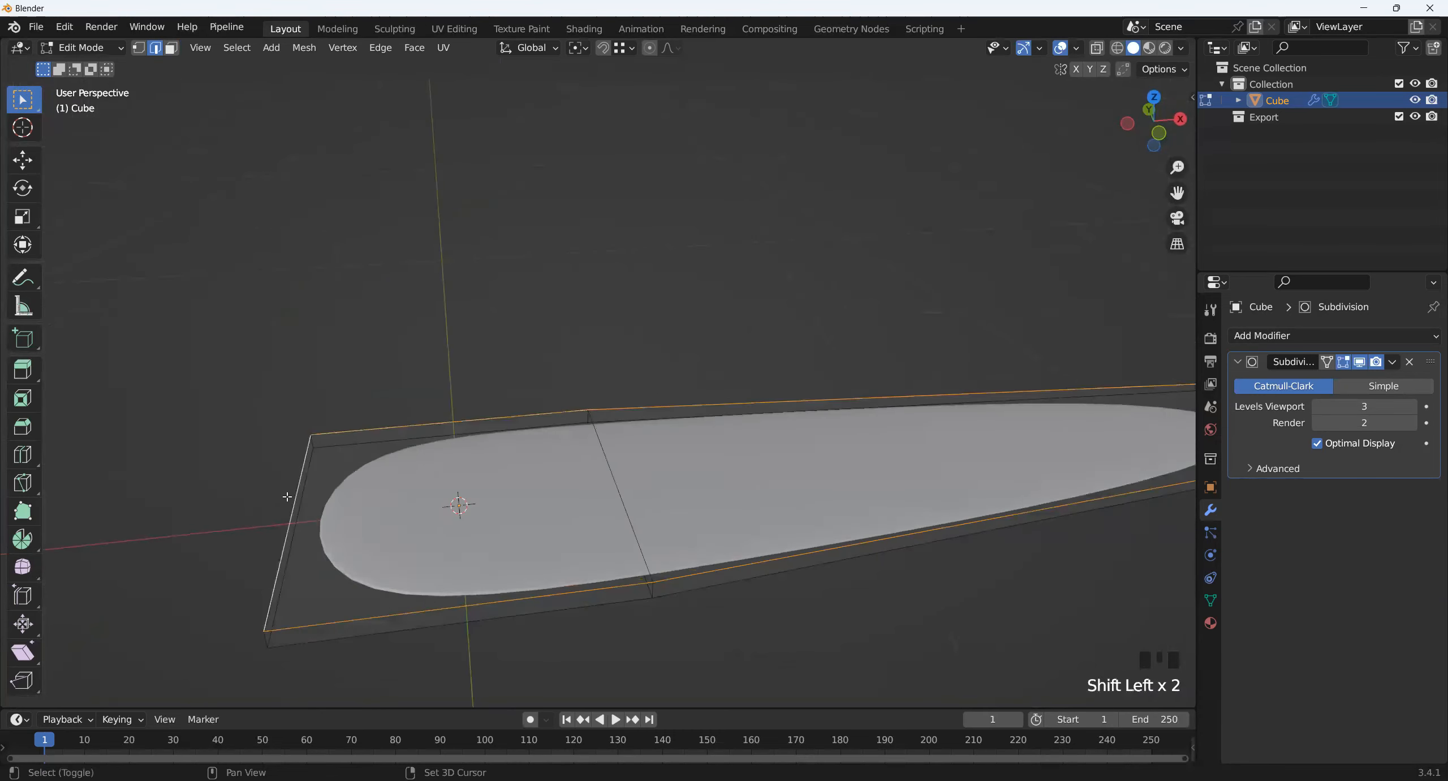
middle_drag(288, 497, 478, 552)
- Apply an edge crease with a factor of 1.000 to the selected upper outline edges
key(shift+e)
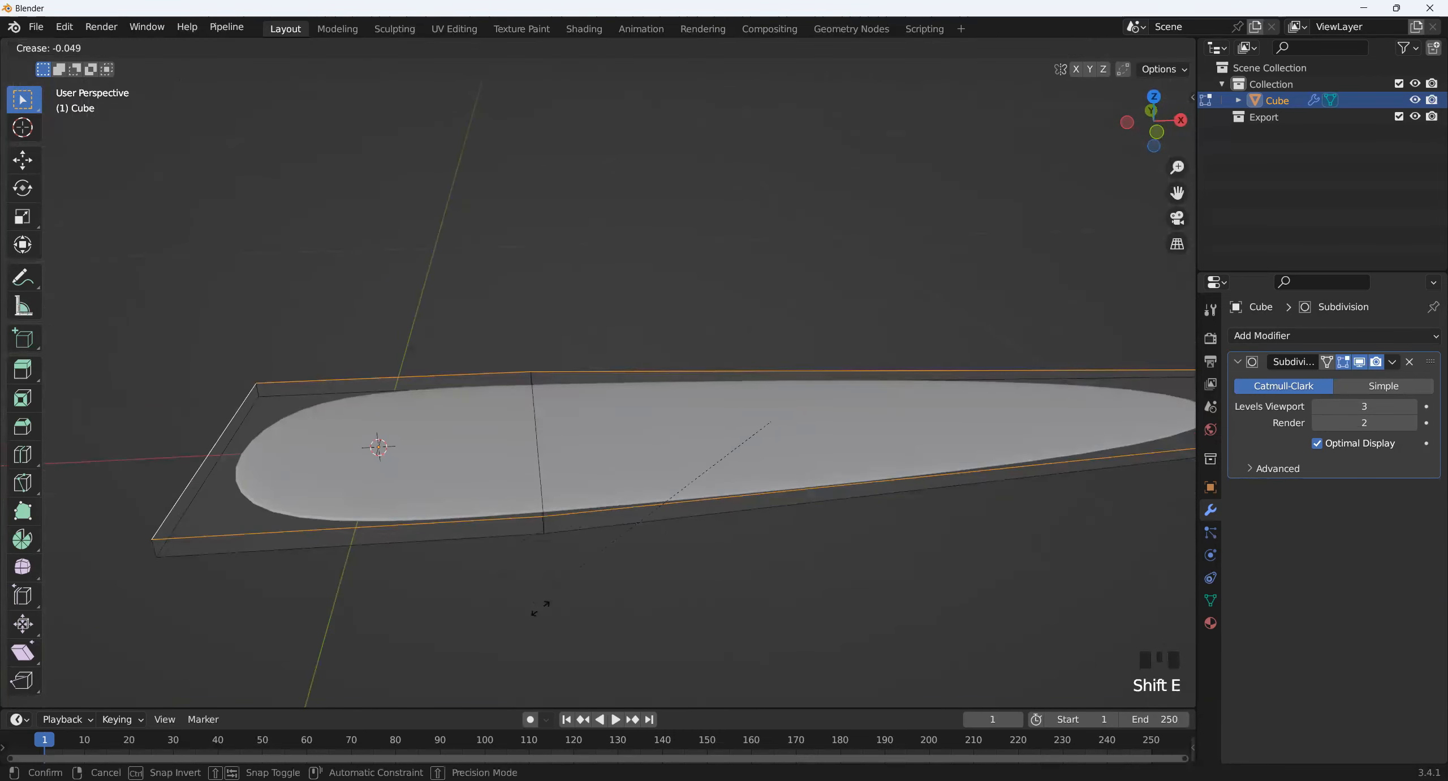
click(871, 144)
middle_drag(871, 145, 401, 233)
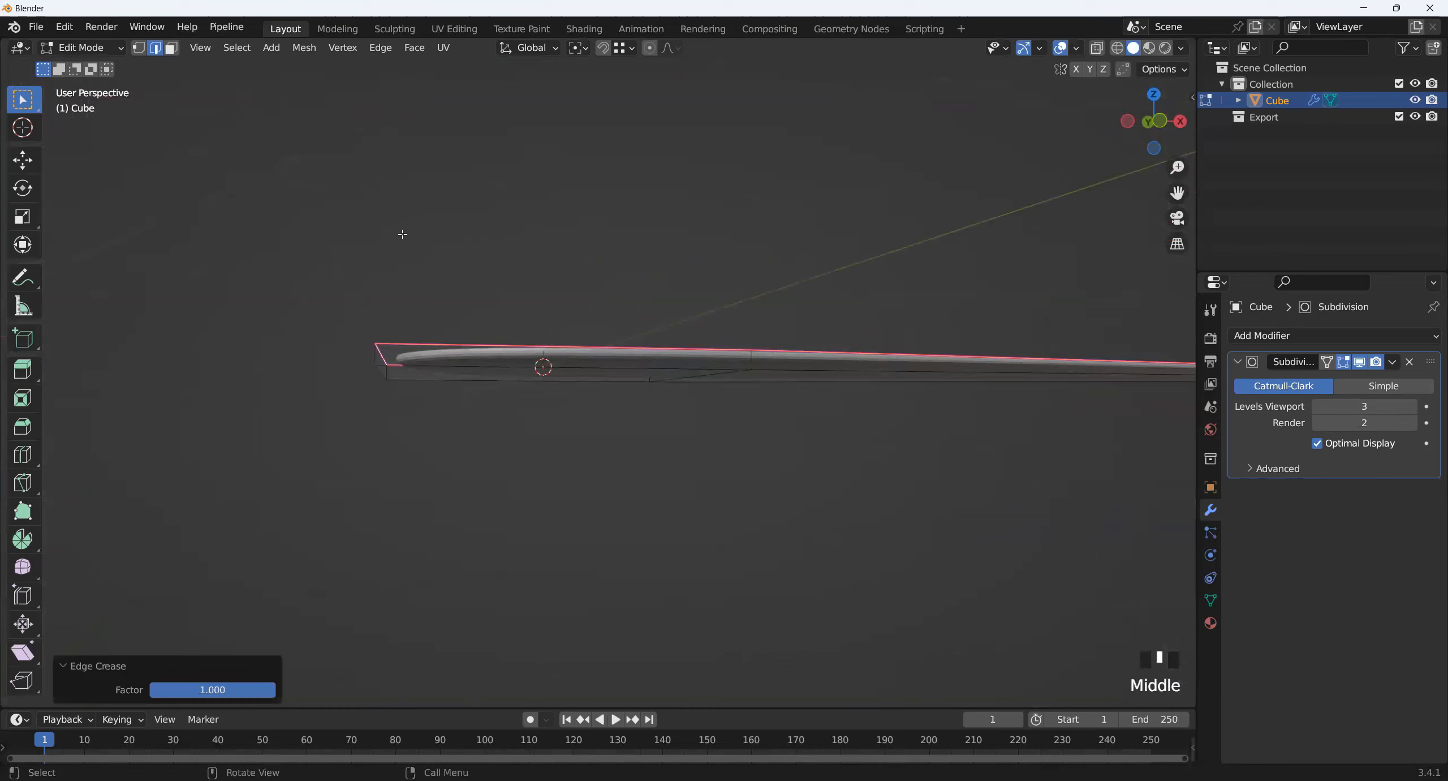
scroll(562, 334, down, 2)
middle_drag(561, 328, 459, 225)
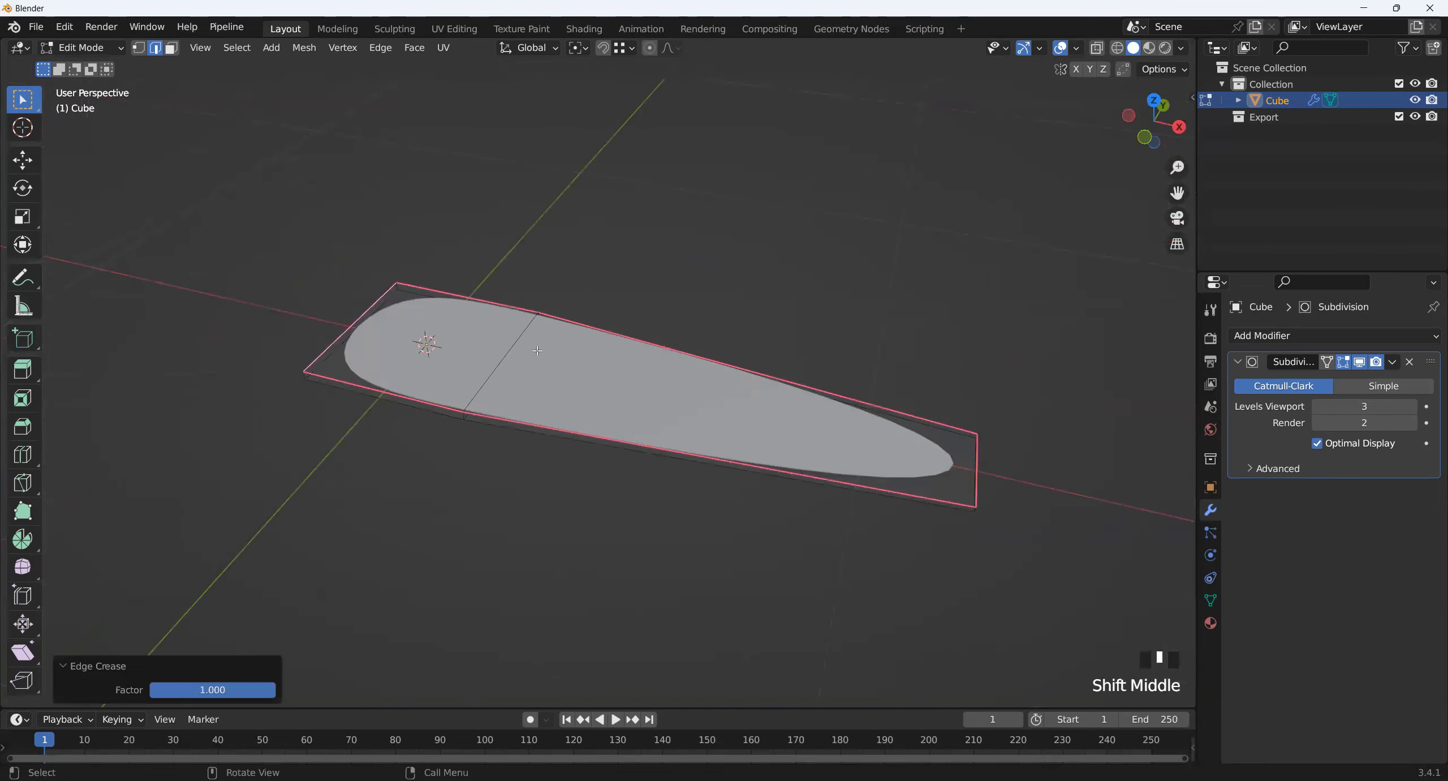
- Leave Edit Mode and delete the tapered slab object
click(620, 473)
key(Tab)
key(Delete)
middle_drag(500, 376, 539, 370)
key(shift+a)
mouse_move(538, 370)
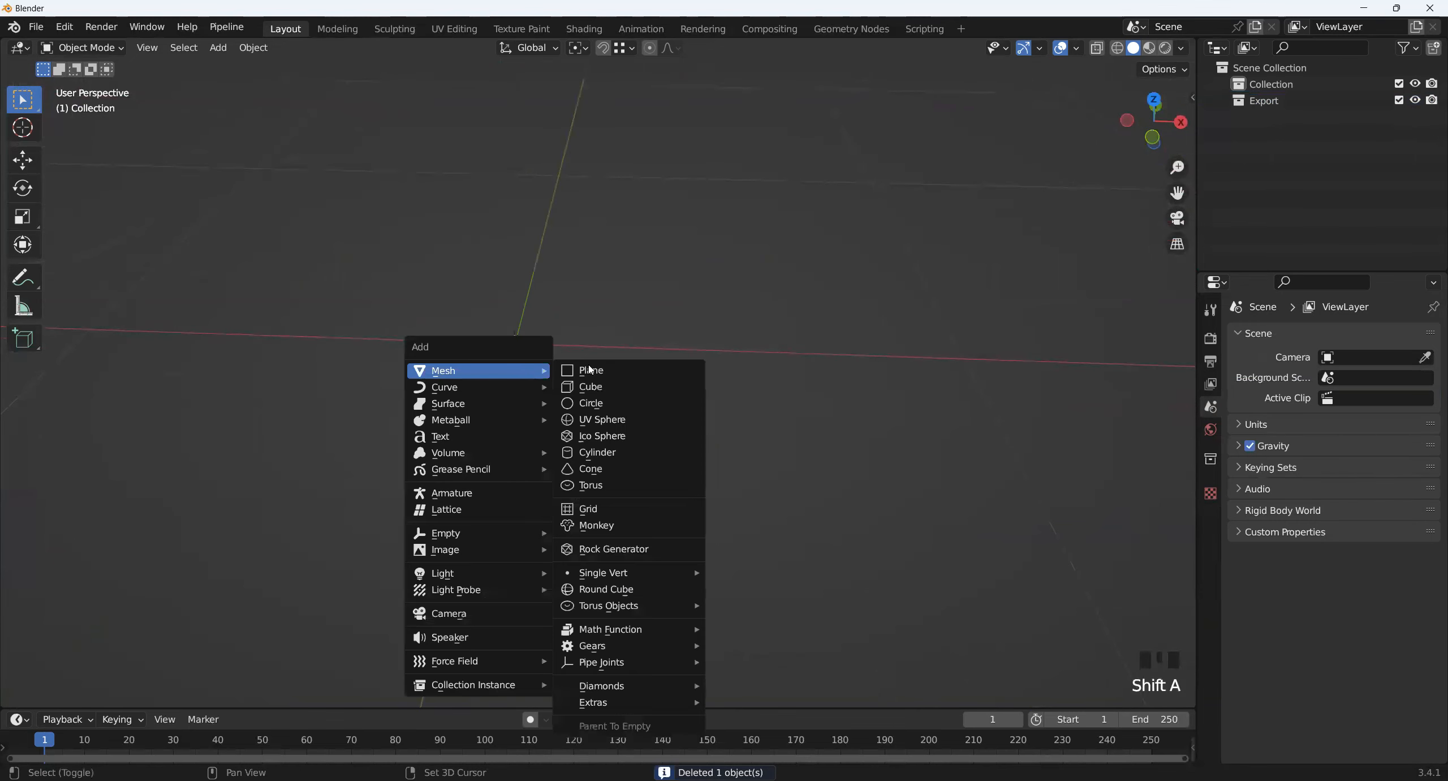
click(642, 445)
key(ctrl+z)
- Add a cylinder with 1 m radius and 2 m depth at the world origin and apply Shade Auto Smooth to it
key(shift+a)
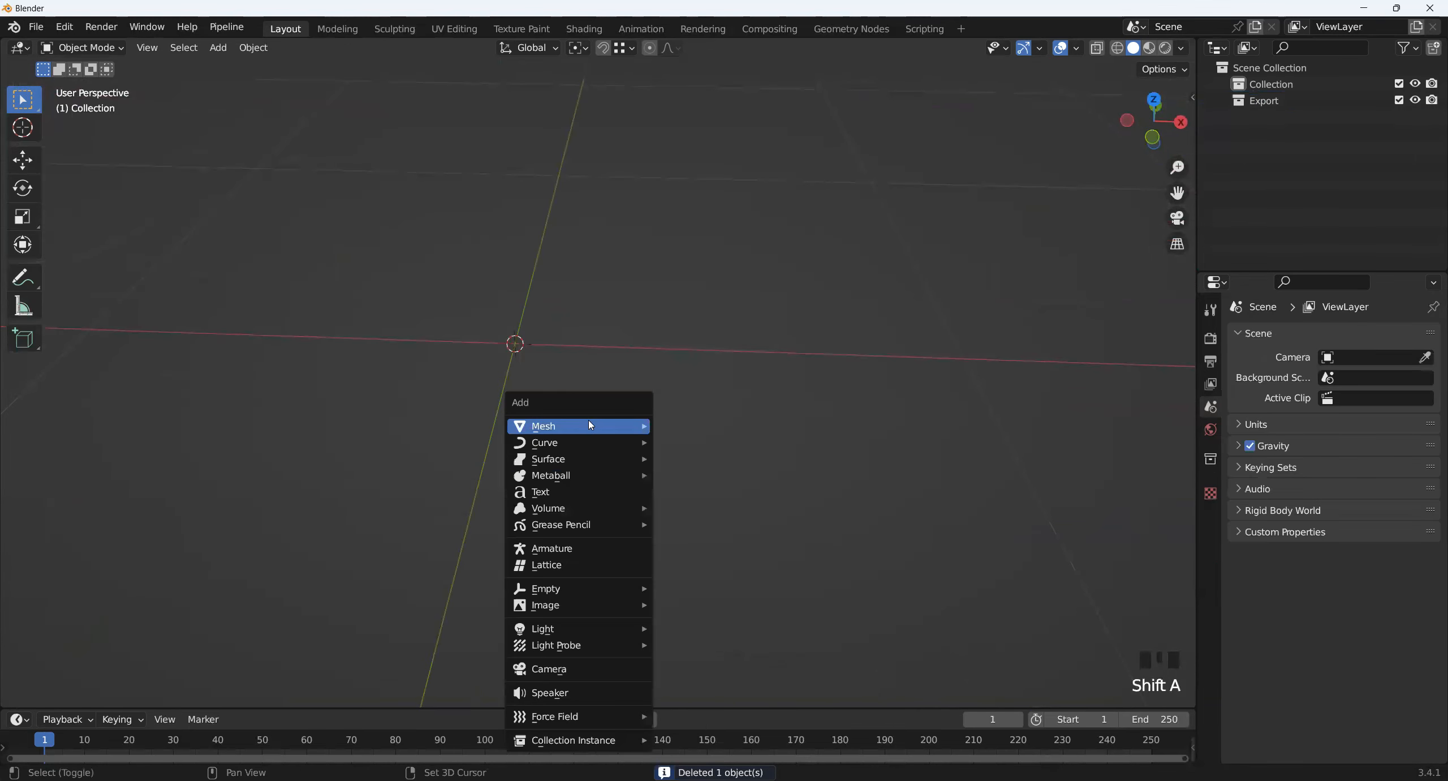
mouse_move(590, 425)
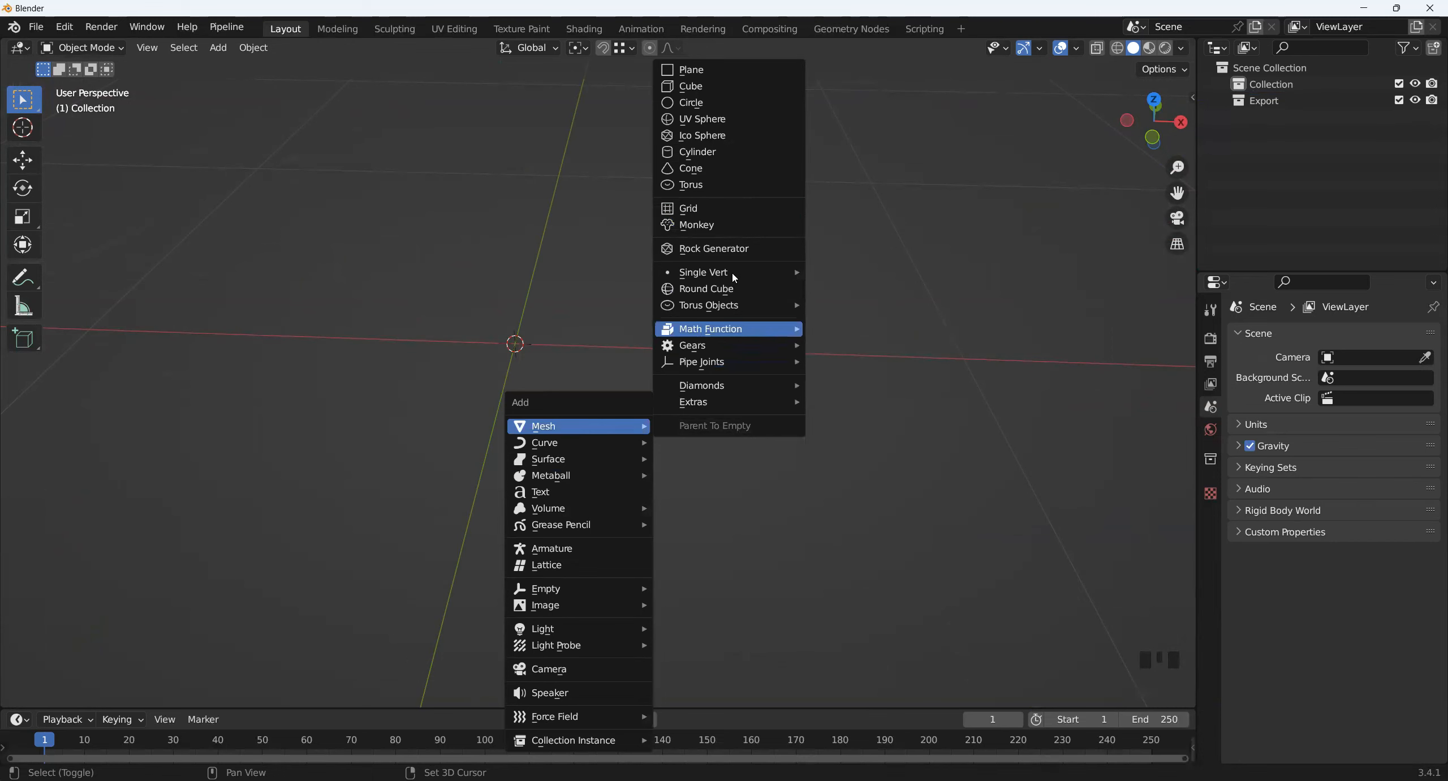
click(727, 152)
scroll(515, 369, down, 3)
right_click(514, 369)
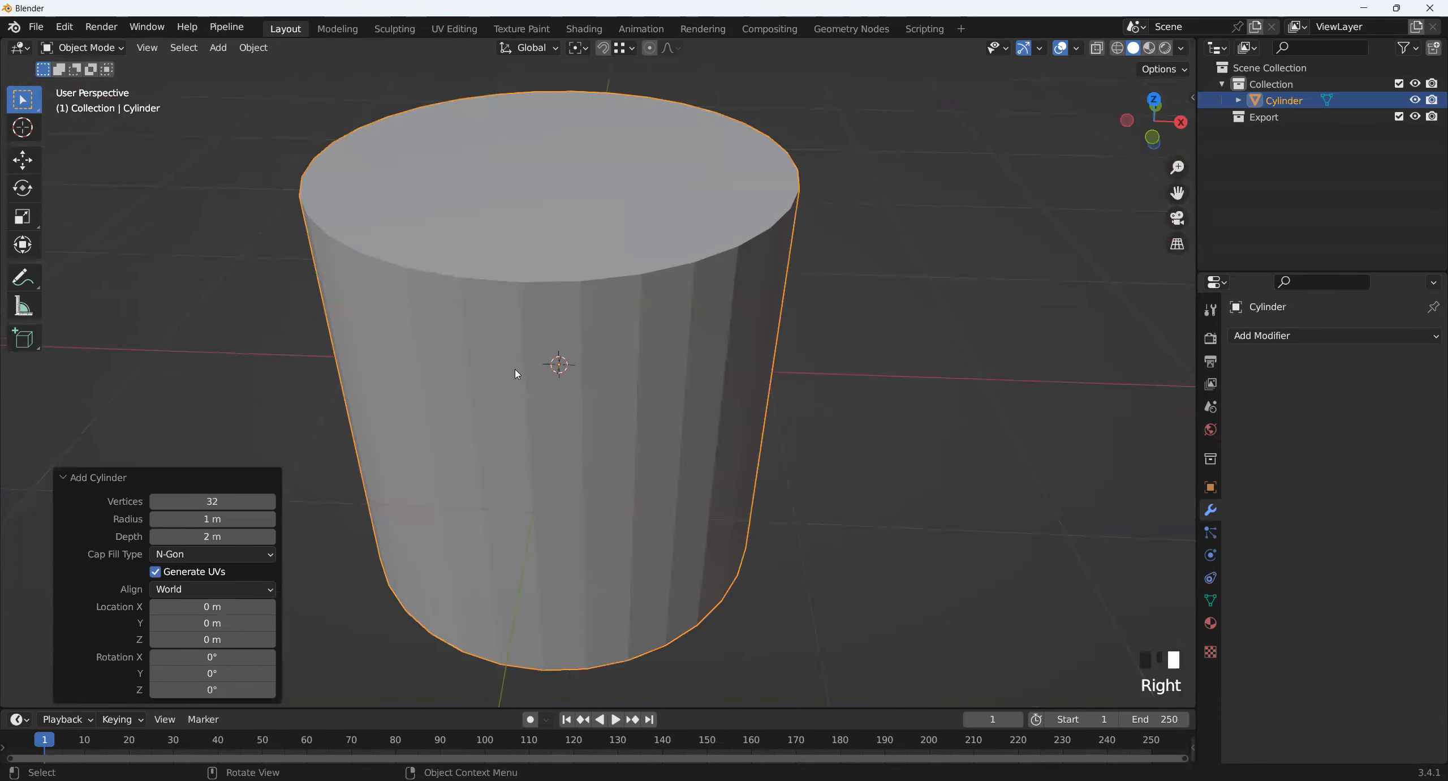
right_click(633, 339)
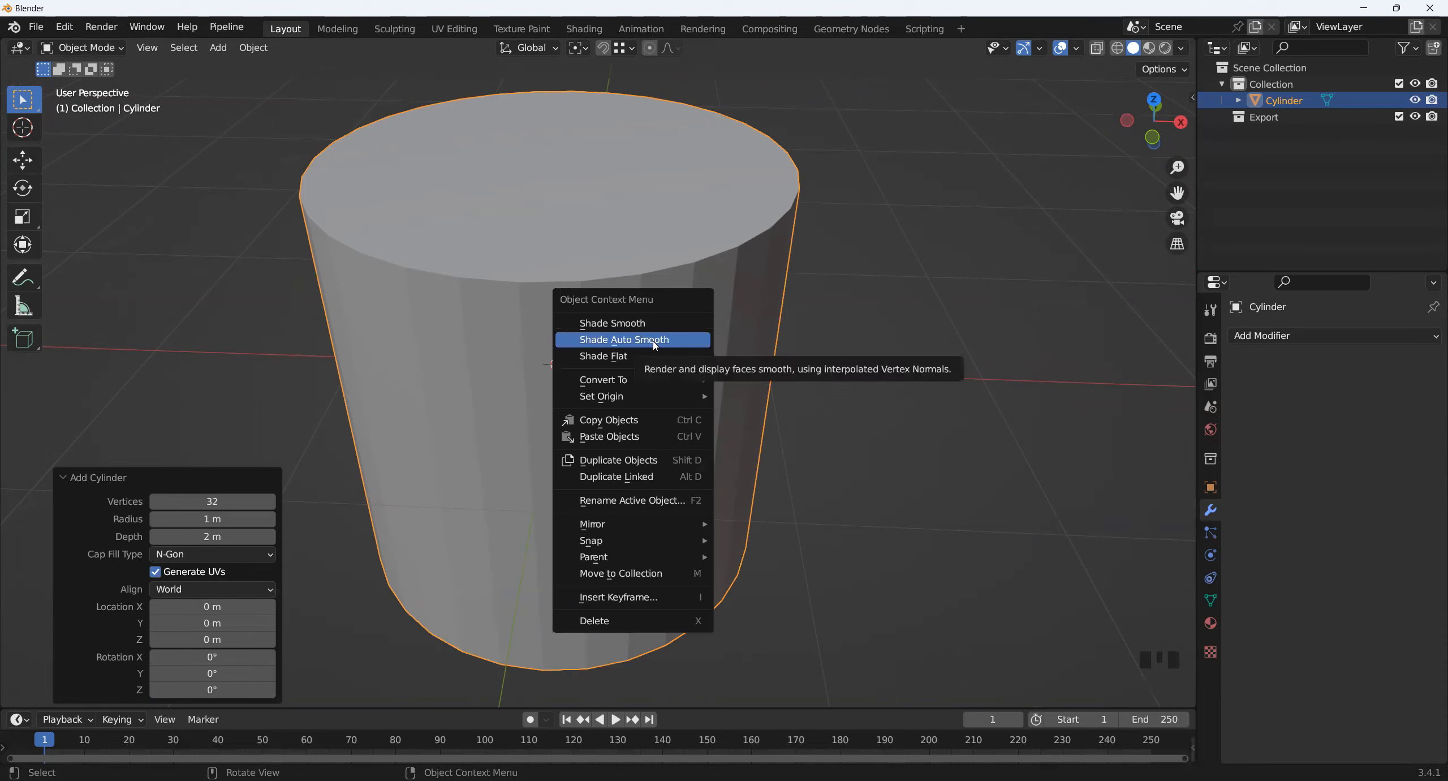
click(655, 345)
shift+middle_drag(546, 328, 536, 408)
- Extrude the cylinder's top face slightly upward, about 0.1 m, and scale it inward to form a sloped rim
key(Tab)
shift+middle_drag(544, 339, 535, 419)
key(3)
click(540, 399)
middle_drag(954, 443, 954, 425)
key(e)
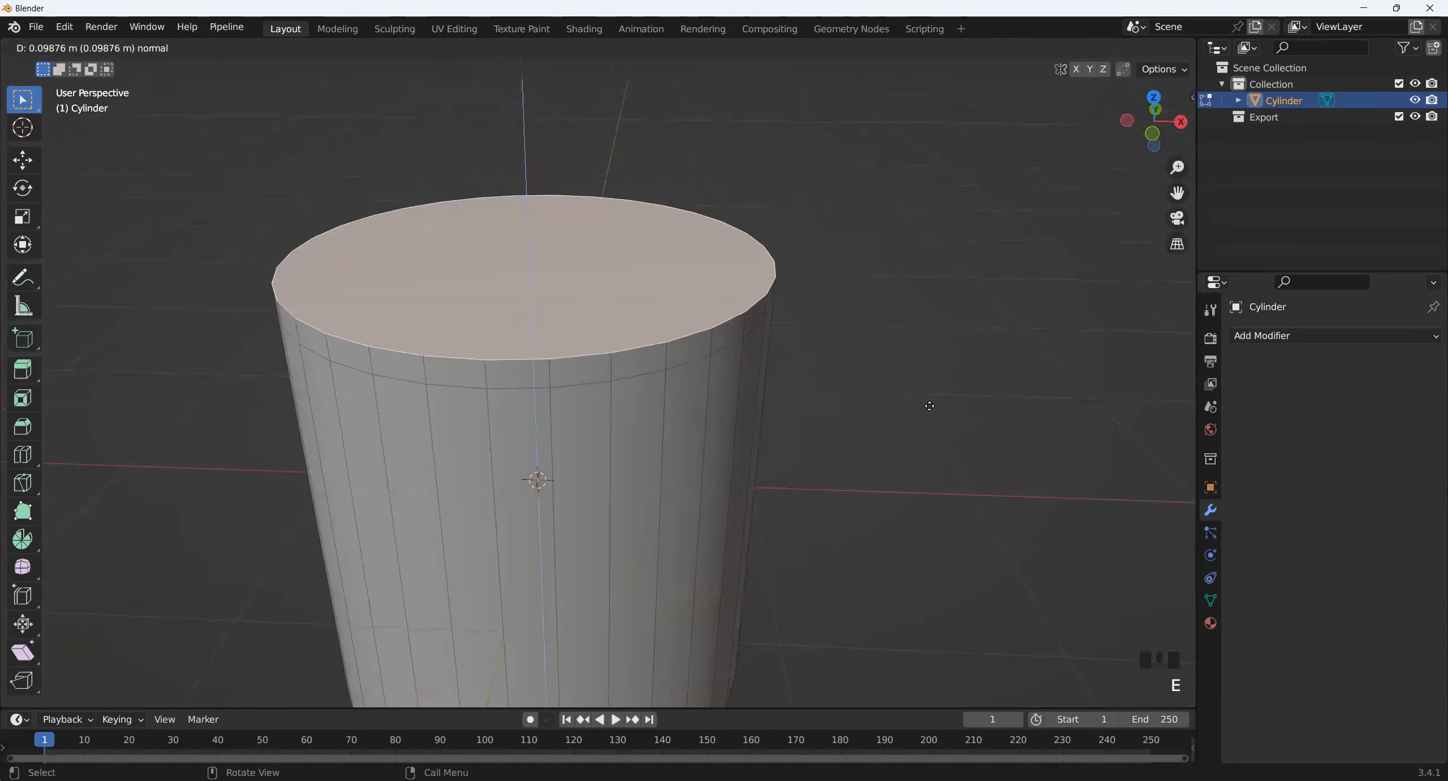
click(930, 399)
key(s)
click(942, 390)
key(Tab)
middle_drag(704, 425, 546, 250)
- Mark the edge loop at the base of the cylinder's sloped rim as sharp and return to Object Mode
key(Tab)
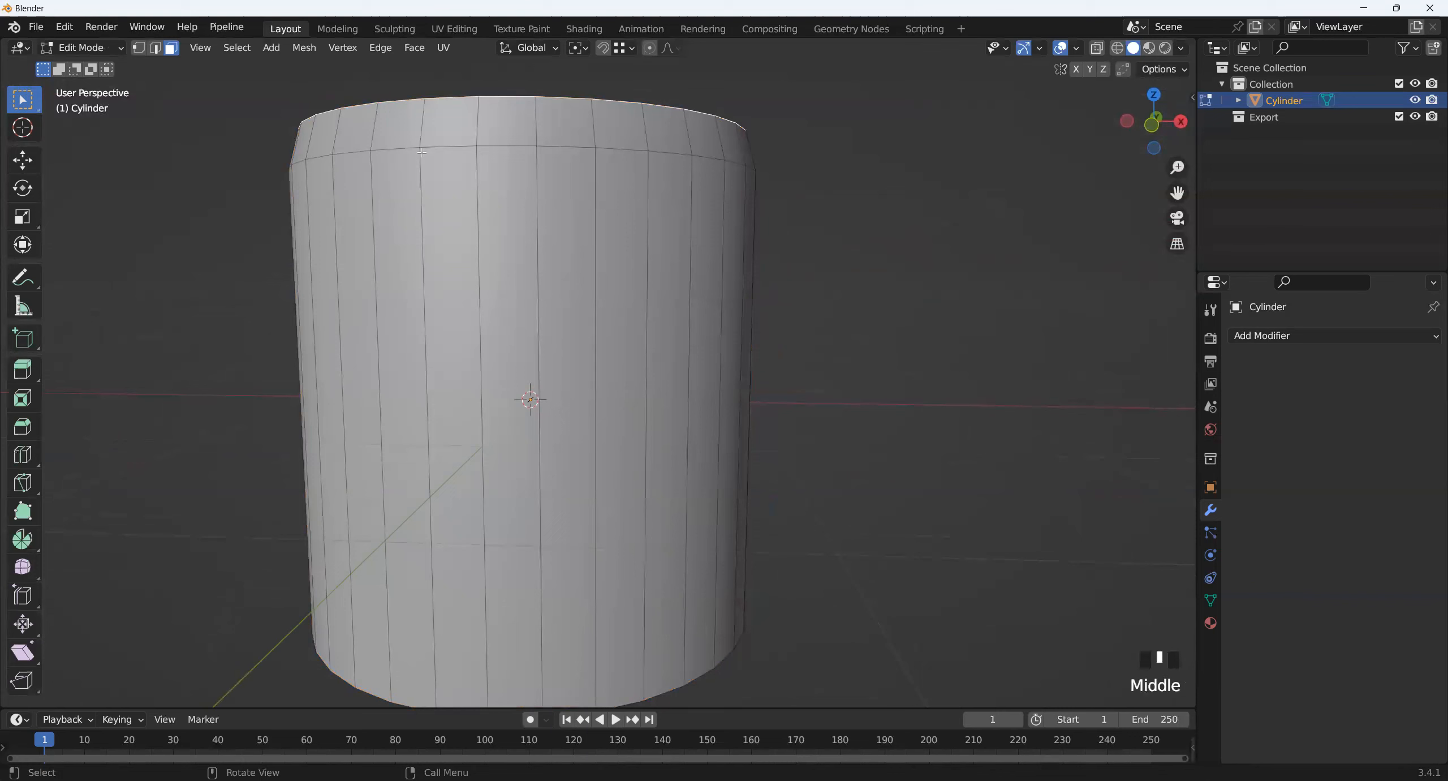
key(2)
double_click(581, 145)
middle_drag(581, 145, 546, 180)
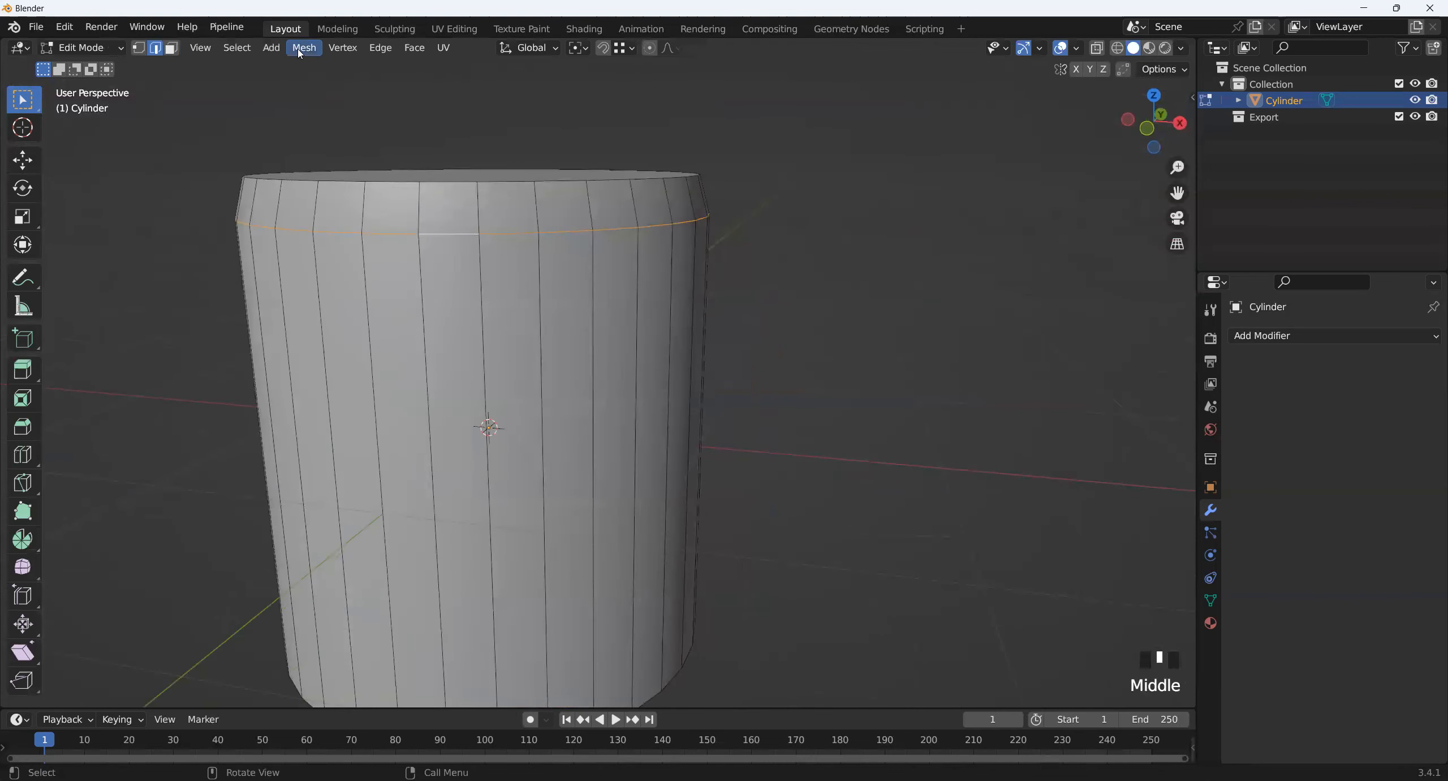
click(304, 48)
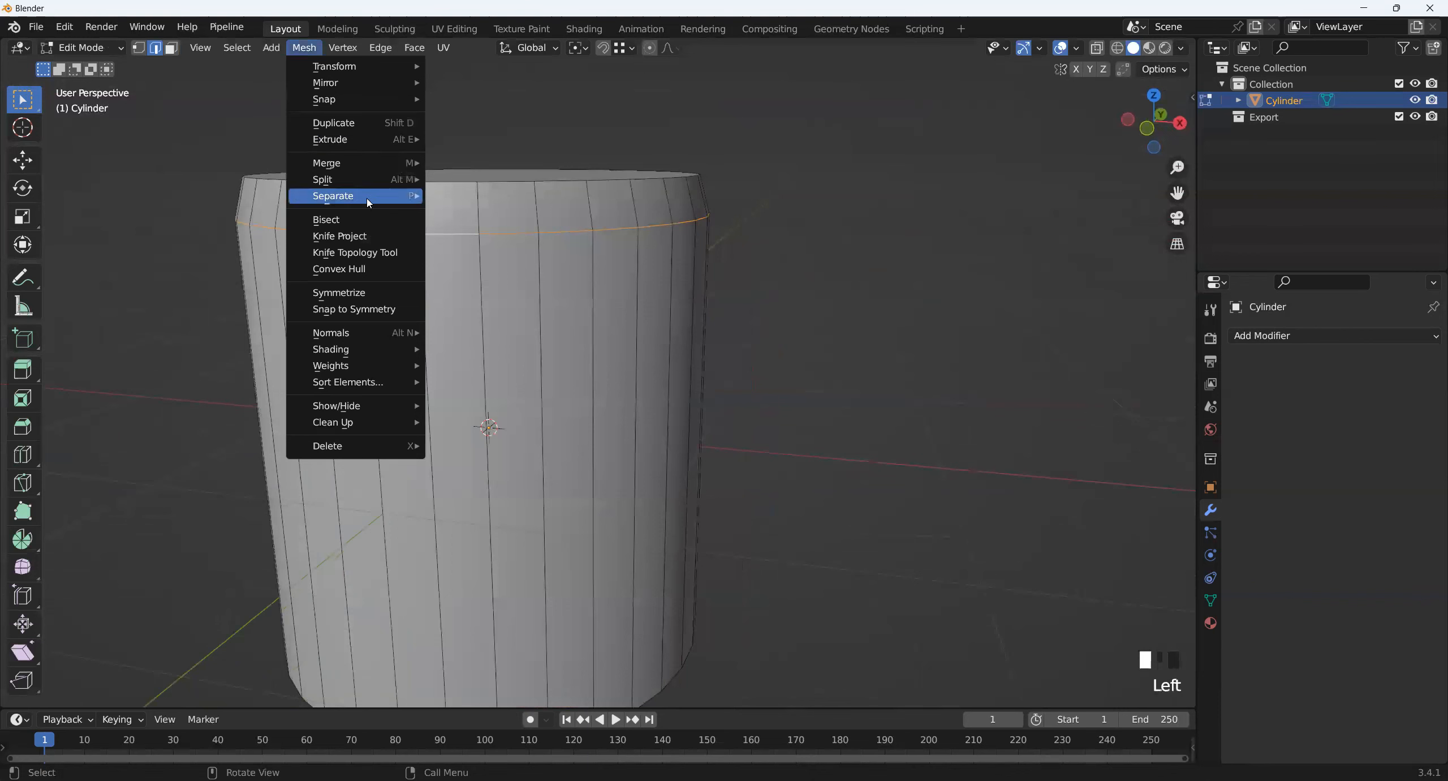
mouse_move(396, 349)
click(532, 405)
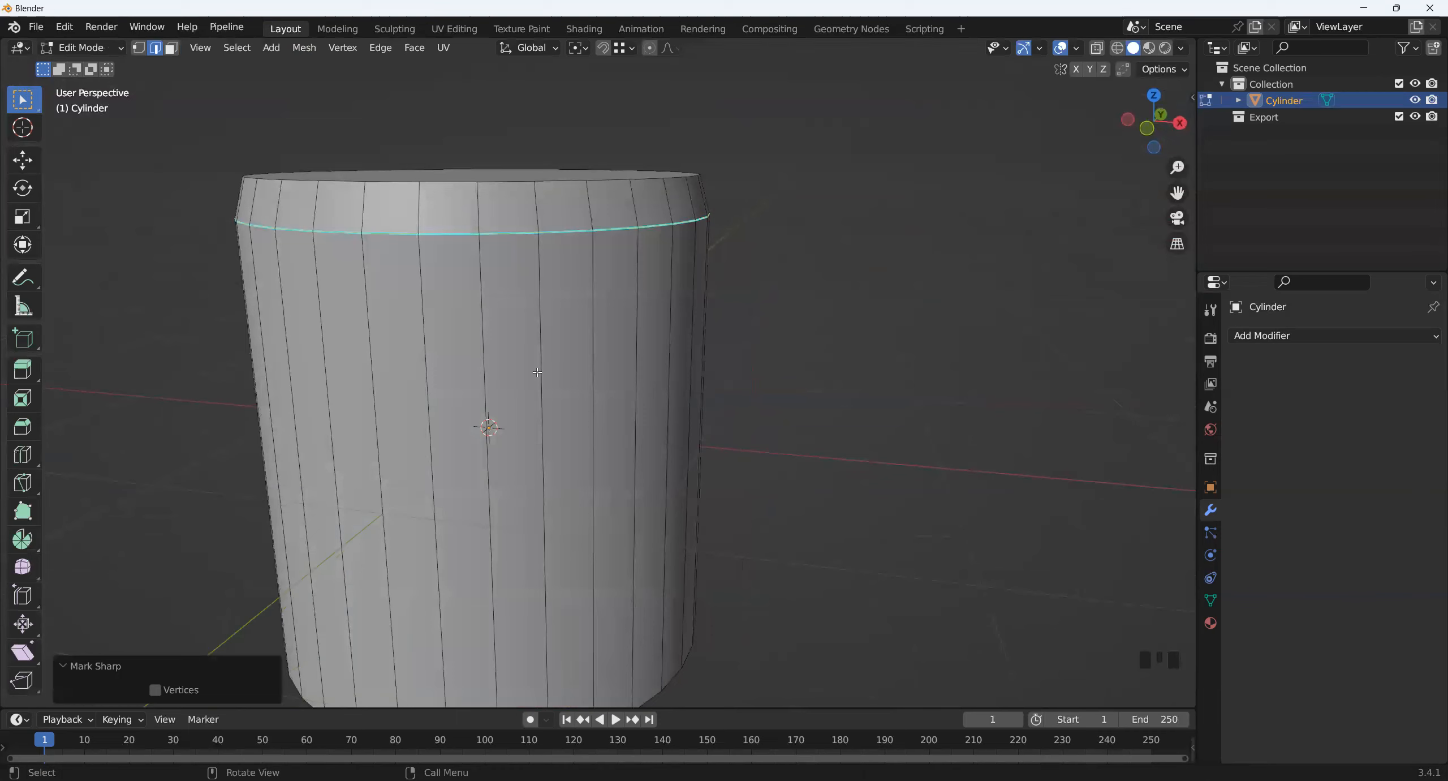
key(Tab)
scroll(447, 270, down, 2)
middle_drag(447, 271, 594, 369)
middle_drag(290, 237, 544, 444)
click(582, 436)
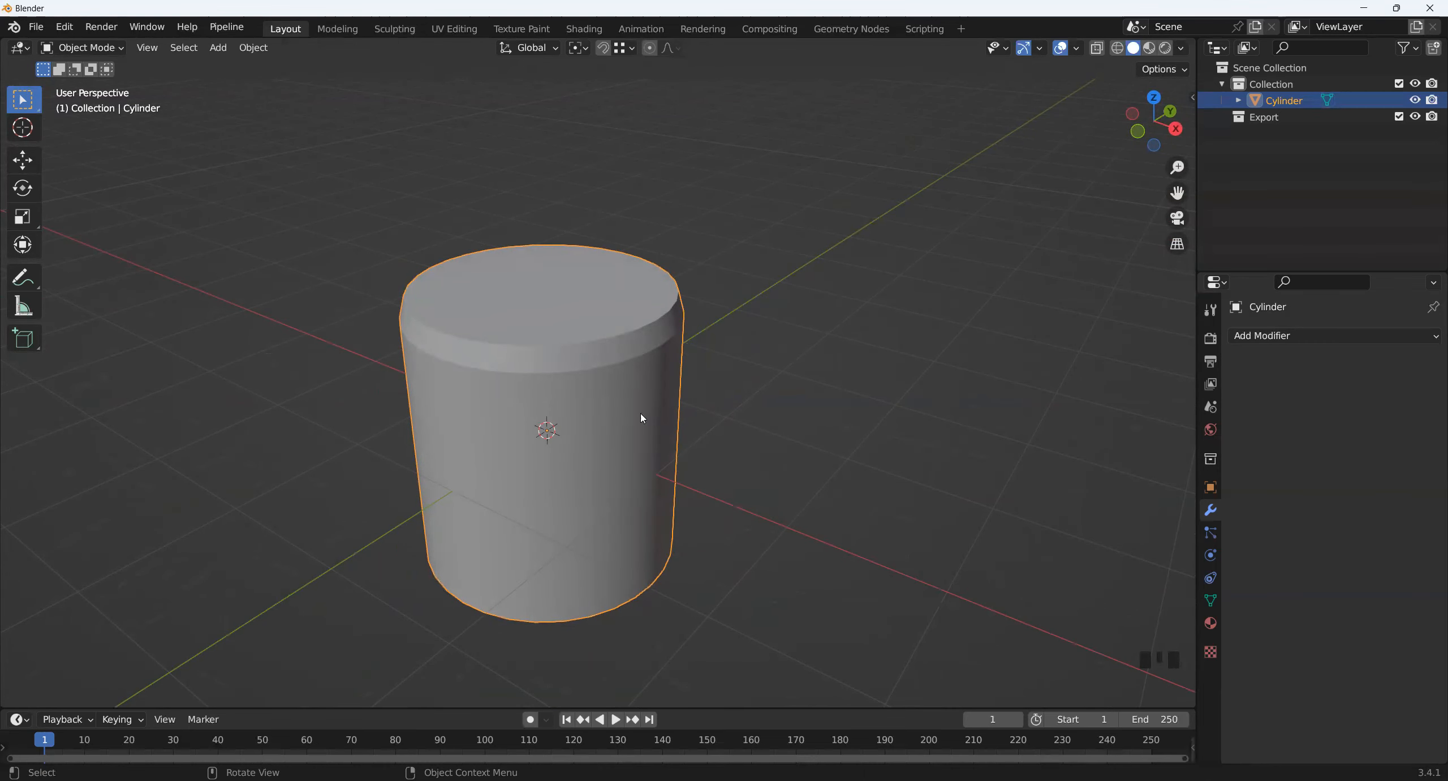
middle_drag(638, 435, 589, 464)
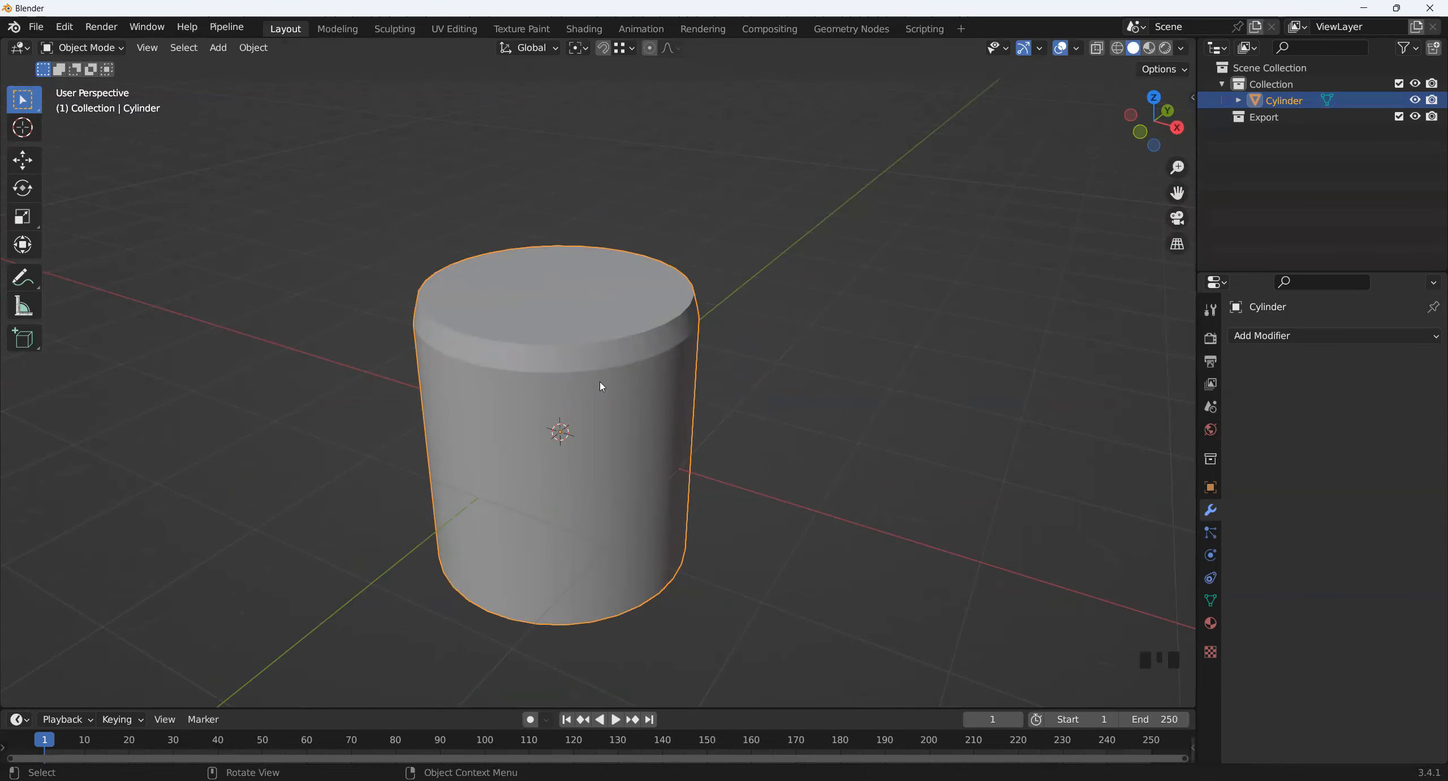
click(1338, 338)
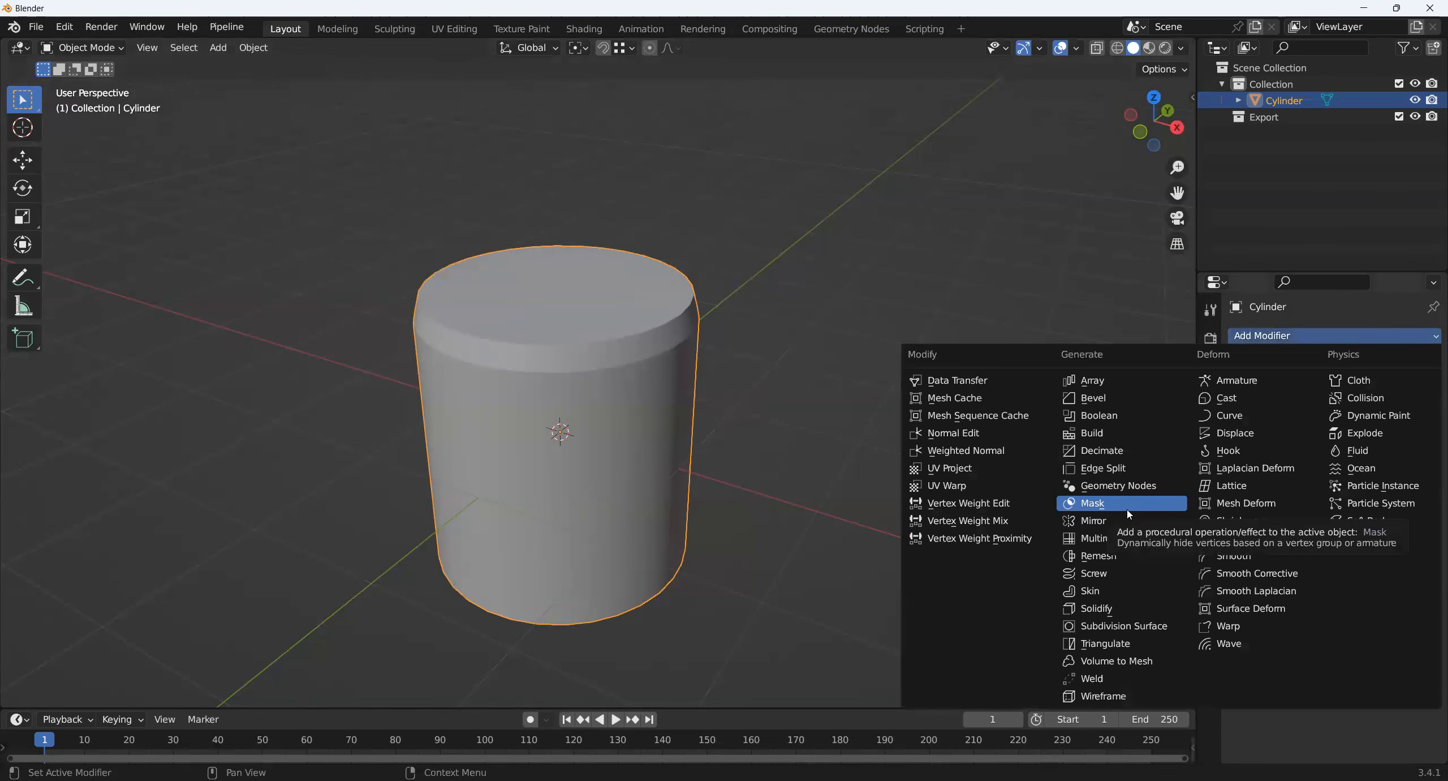
shift+middle_drag(844, 525, 934, 595)
middle_drag(800, 519, 782, 511)
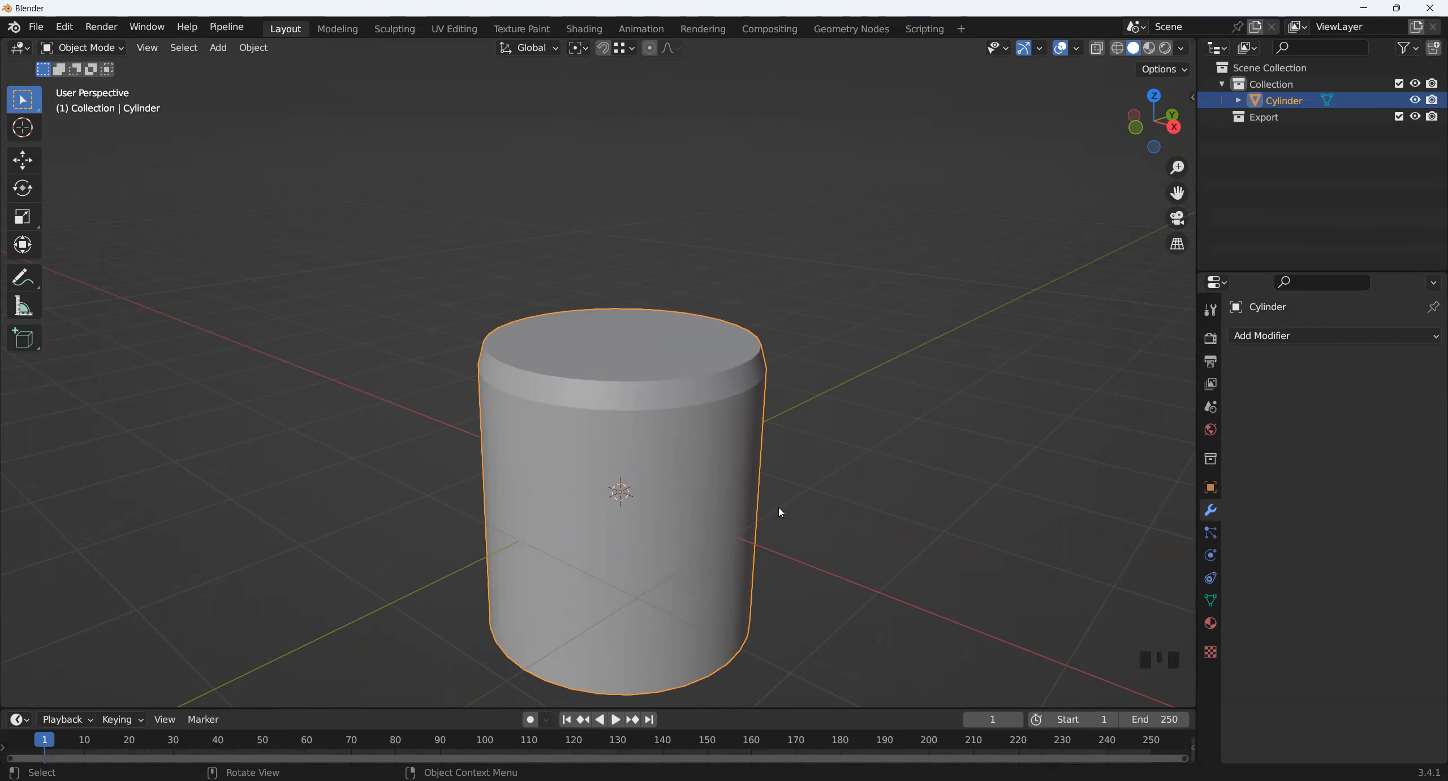
middle_drag(520, 498, 532, 498)
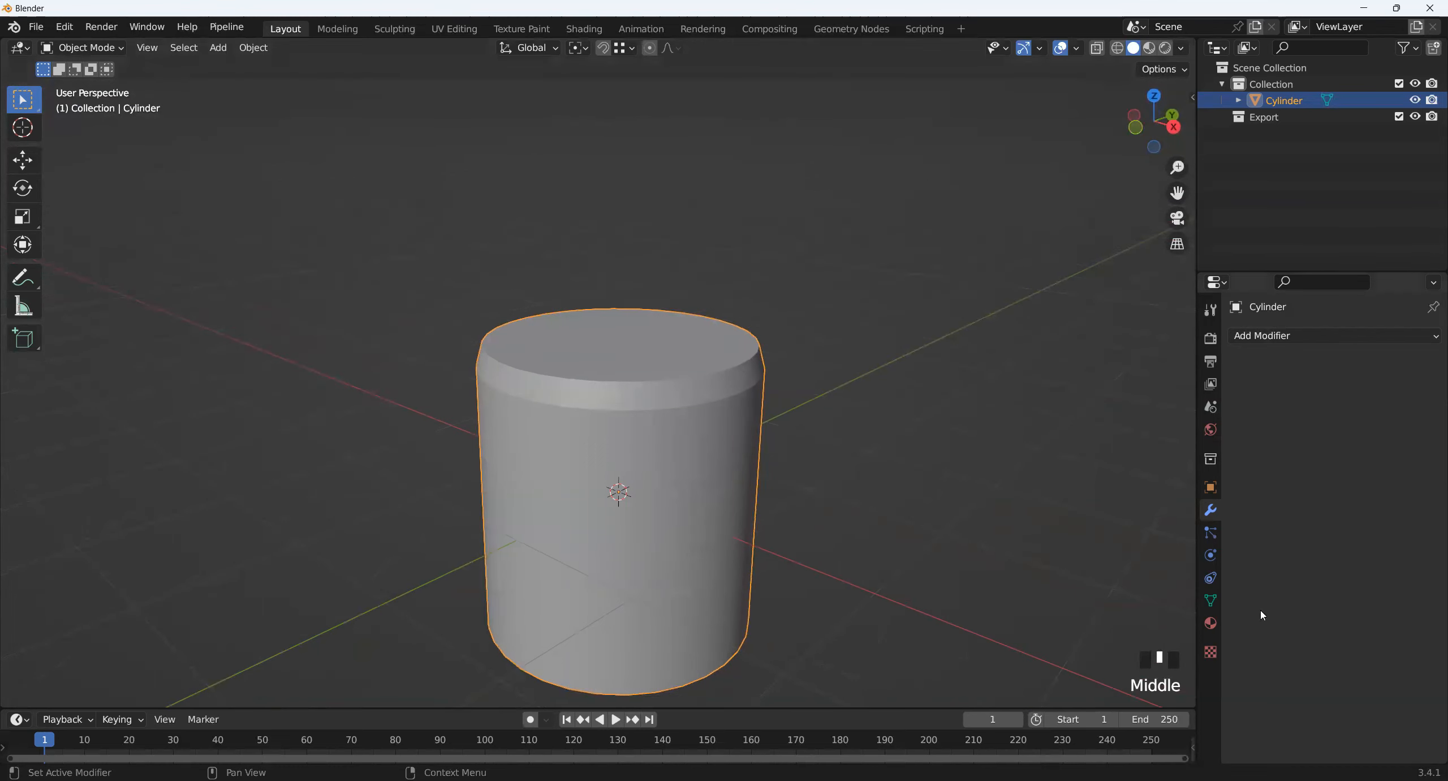
- Create a new material on the cylinder with a red base color of hue 0.005, saturation 0.893 and value 0.800
click(1210, 623)
middle_drag(731, 522, 731, 506)
click(1277, 410)
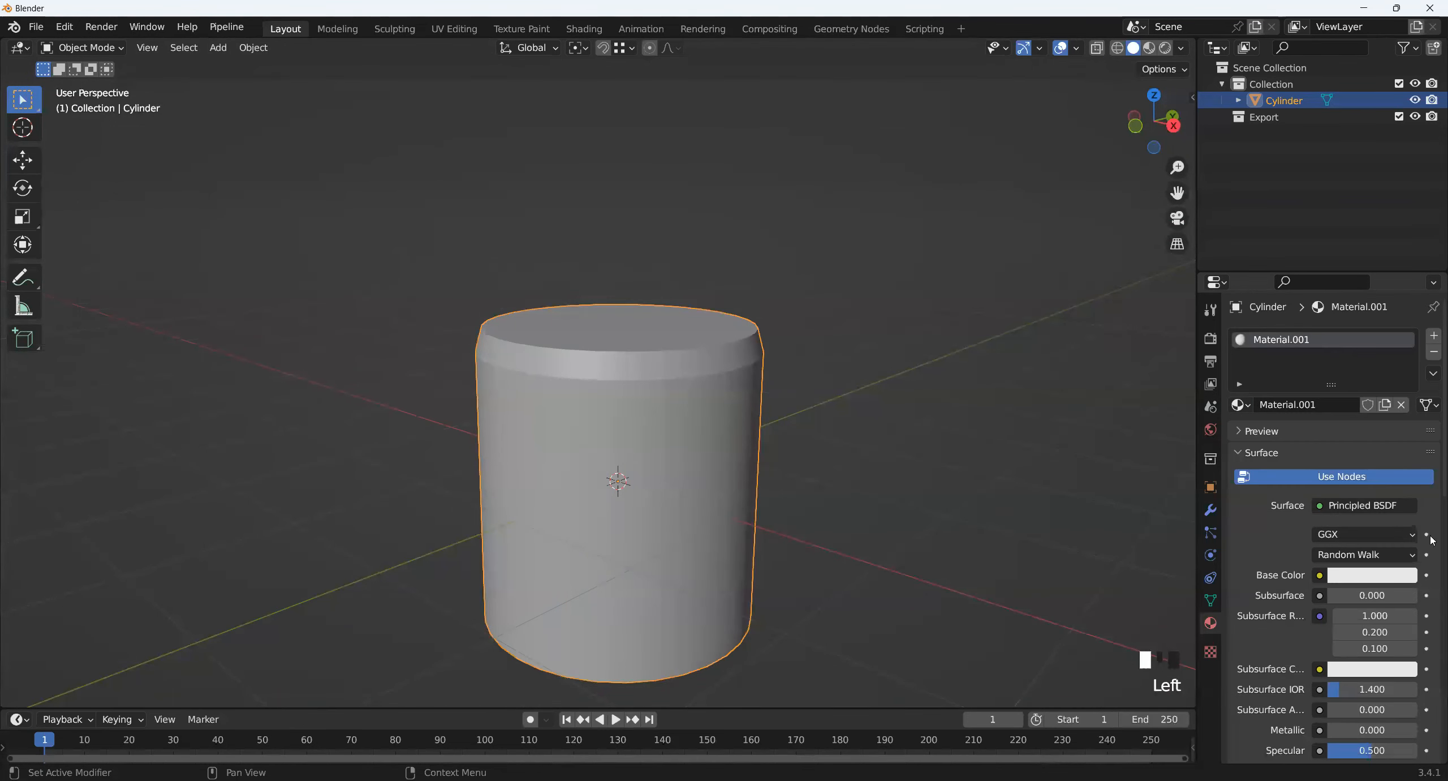
click(1384, 574)
drag(1352, 418, 1330, 439)
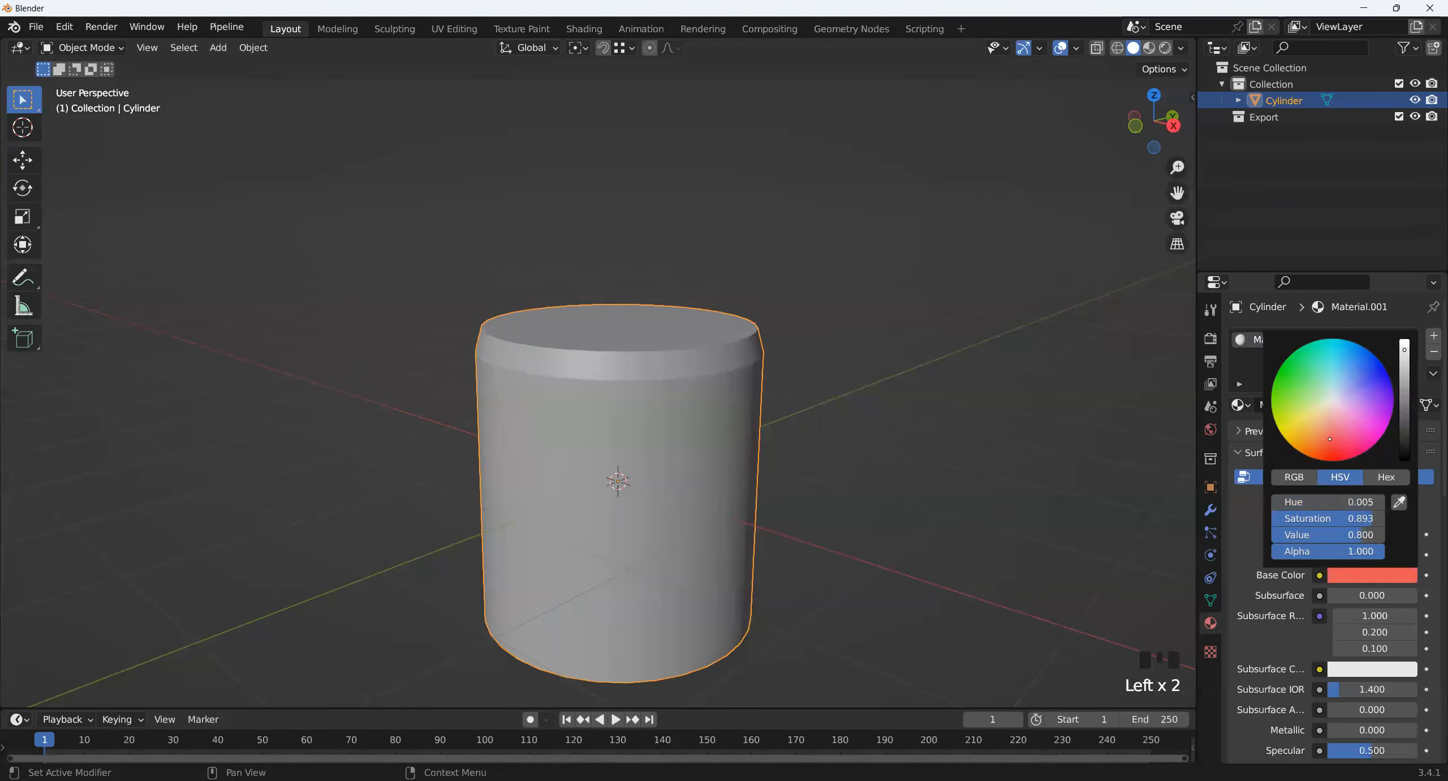
click(1109, 238)
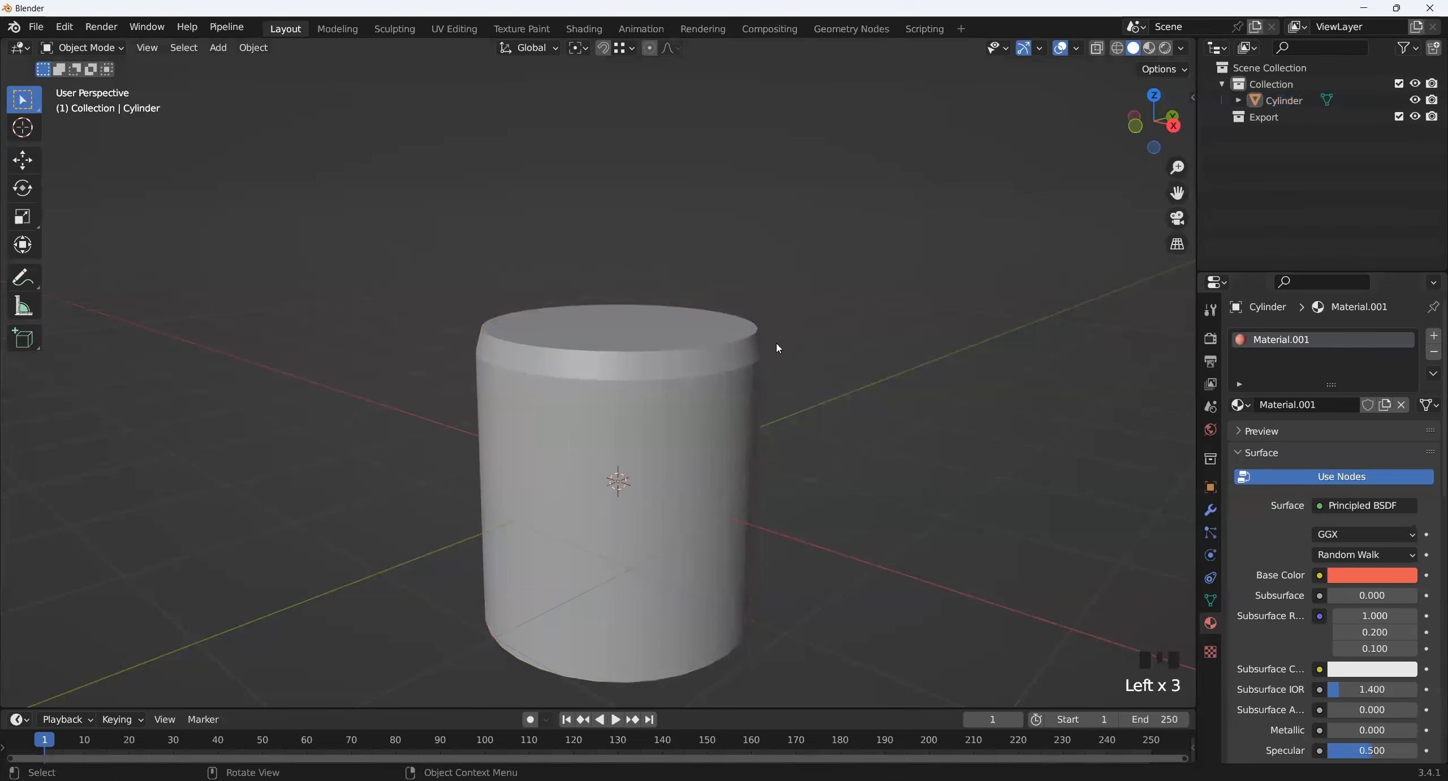
- Switch the viewport to Material Preview shading and view the colored cylinder from several angles
click(1149, 48)
mouse_move(564, 442)
middle_down()
mouse_move(688, 346)
mouse_move(730, 340)
middle_up()
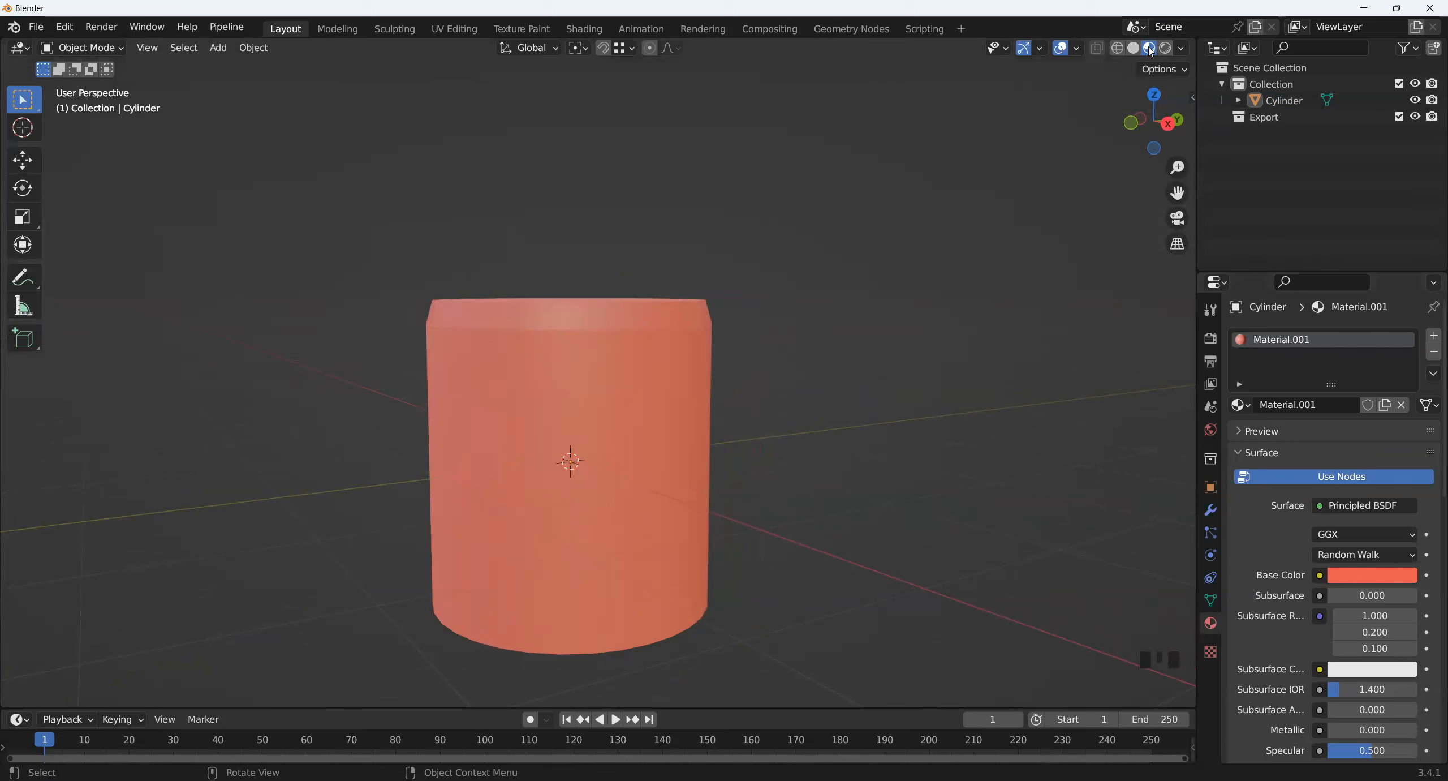
middle_drag(998, 219, 637, 373)
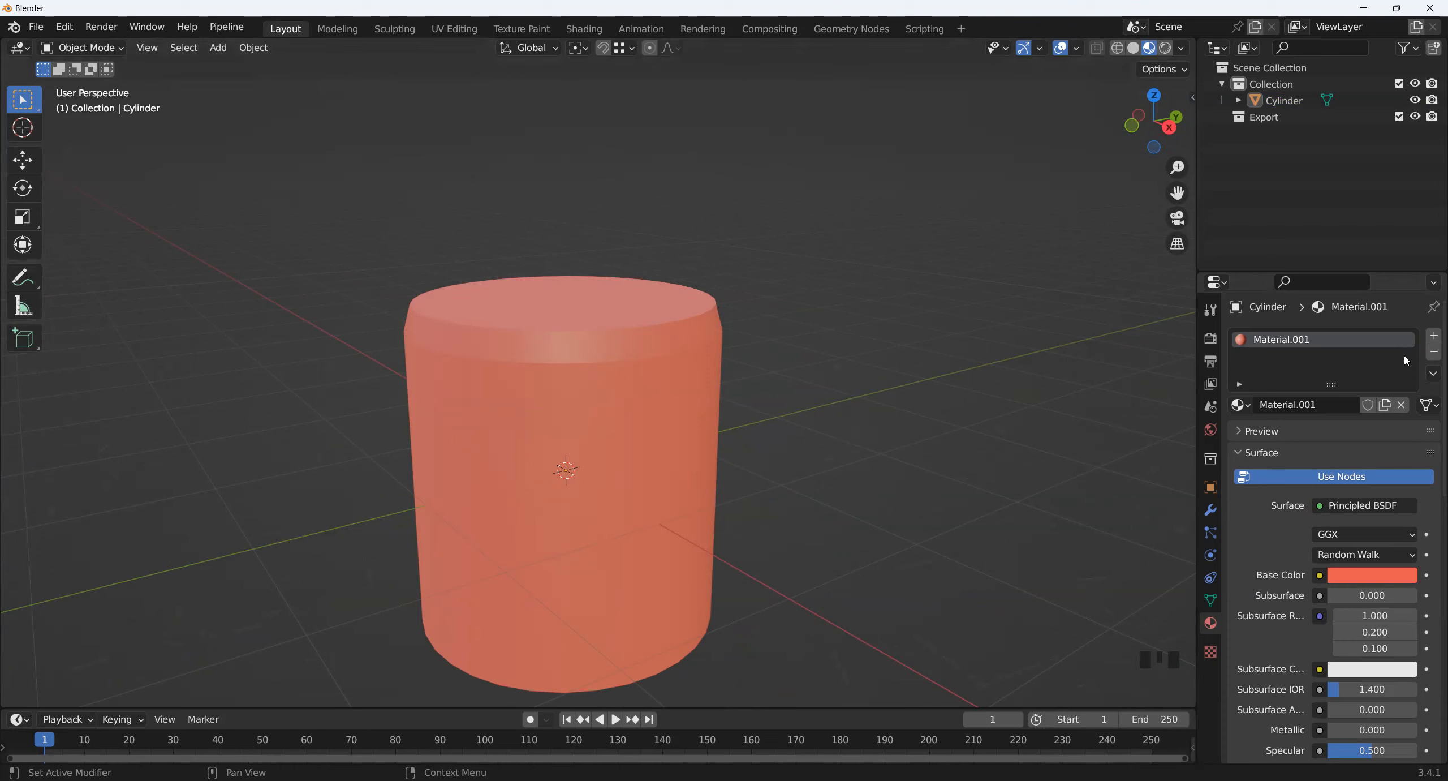
- Add a second material to the cylinder with a blue base color of hue 0.638, saturation 0.874 and value 0.800
click(1433, 335)
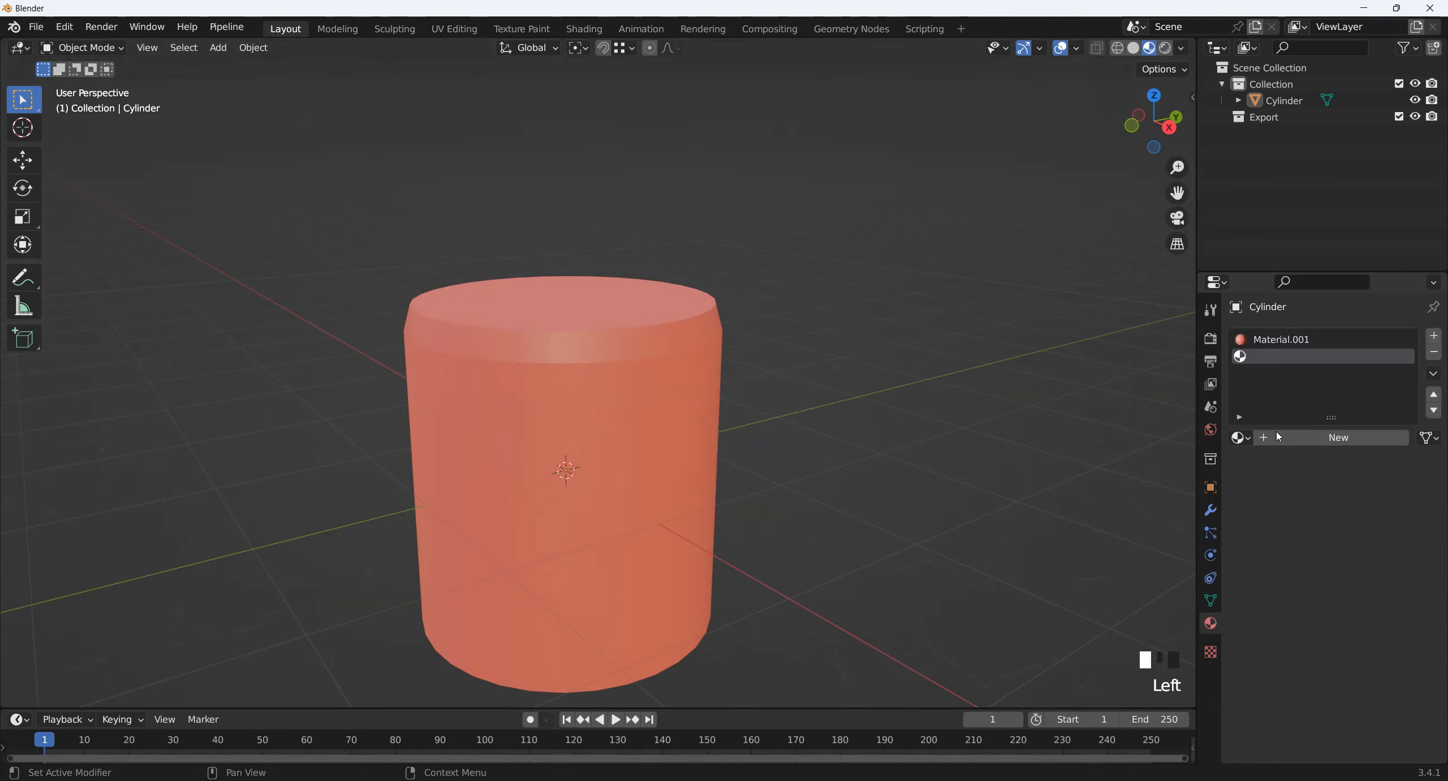
click(1352, 437)
click(1379, 607)
mouse_move(1343, 431)
mouse_down()
mouse_move(1374, 415)
mouse_move(1356, 421)
mouse_move(1359, 402)
mouse_up()
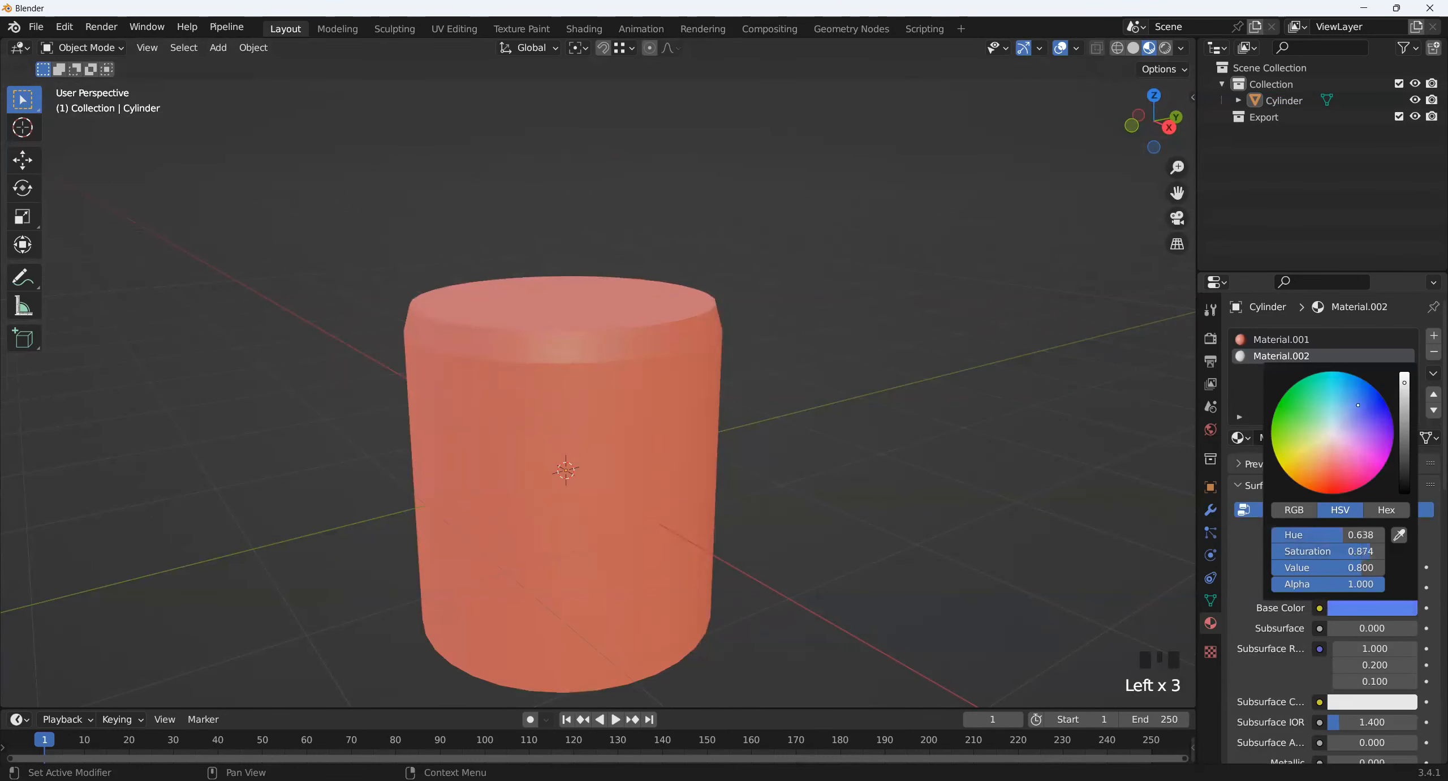
- Select the ring of faces on the cylinder's sloped rim in Edit Mode and assign the blue Material.002 to it
click(816, 480)
key(Tab)
middle_drag(817, 481, 815, 493)
shift+middle_drag(809, 492, 702, 541)
middle_drag(699, 535, 718, 510)
key(3)
click(511, 362)
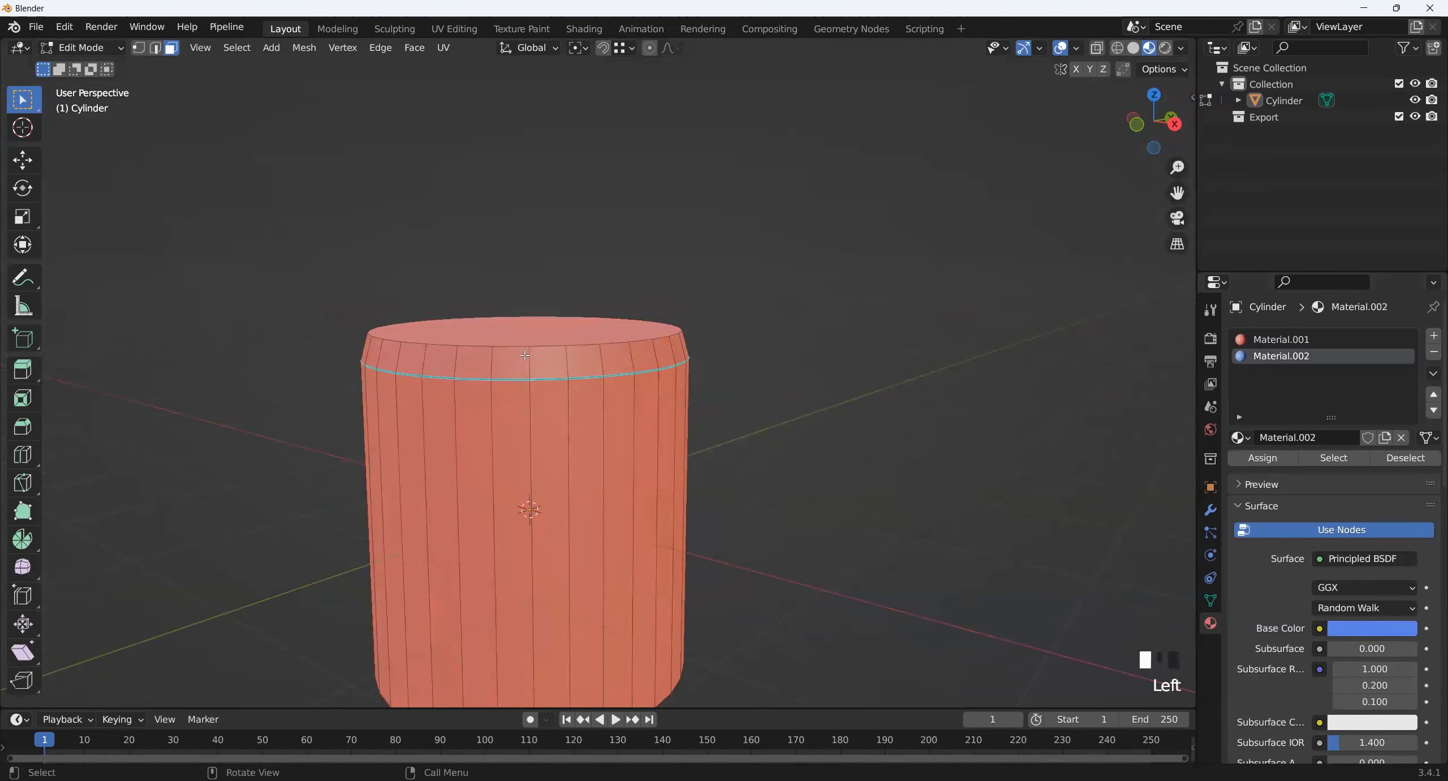
click(510, 362)
click(511, 362)
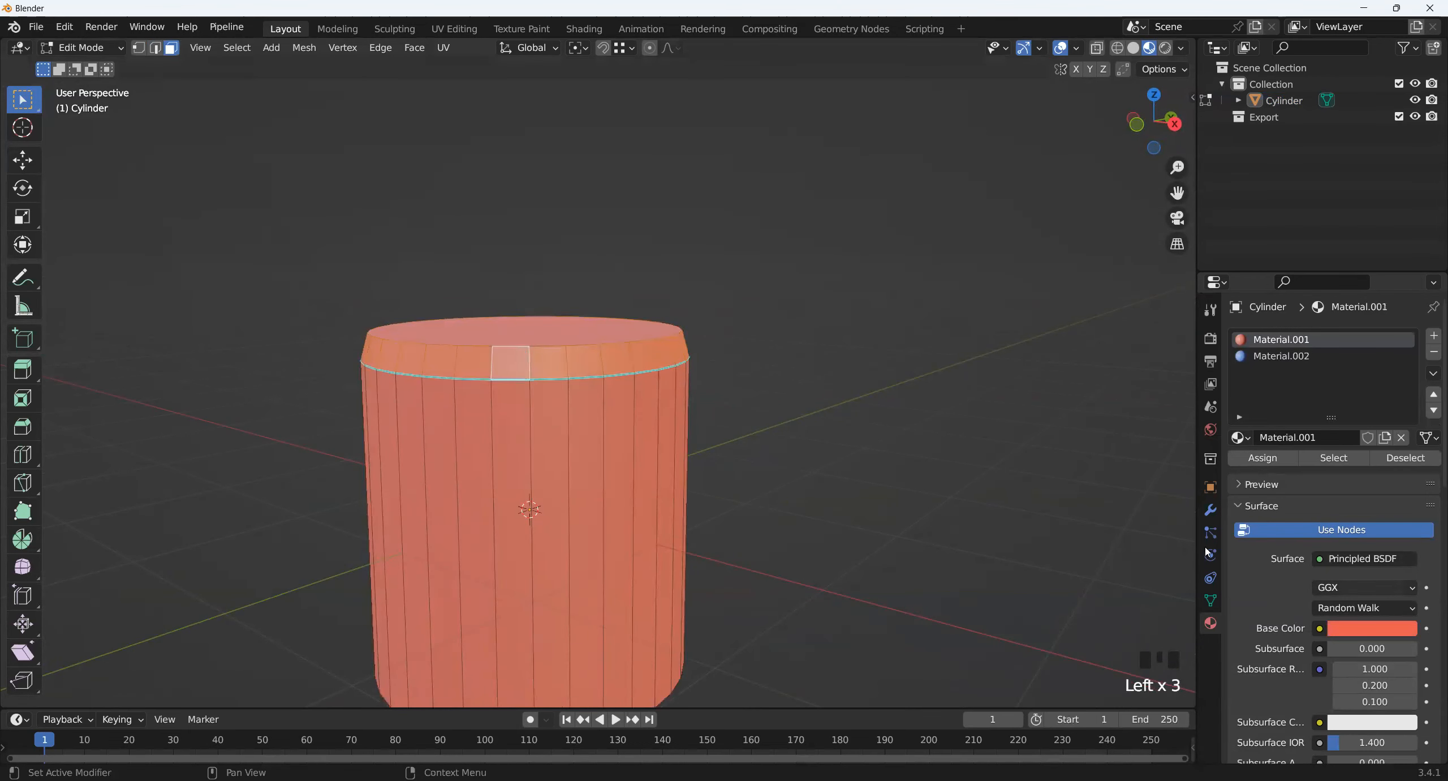
click(1291, 362)
click(1262, 458)
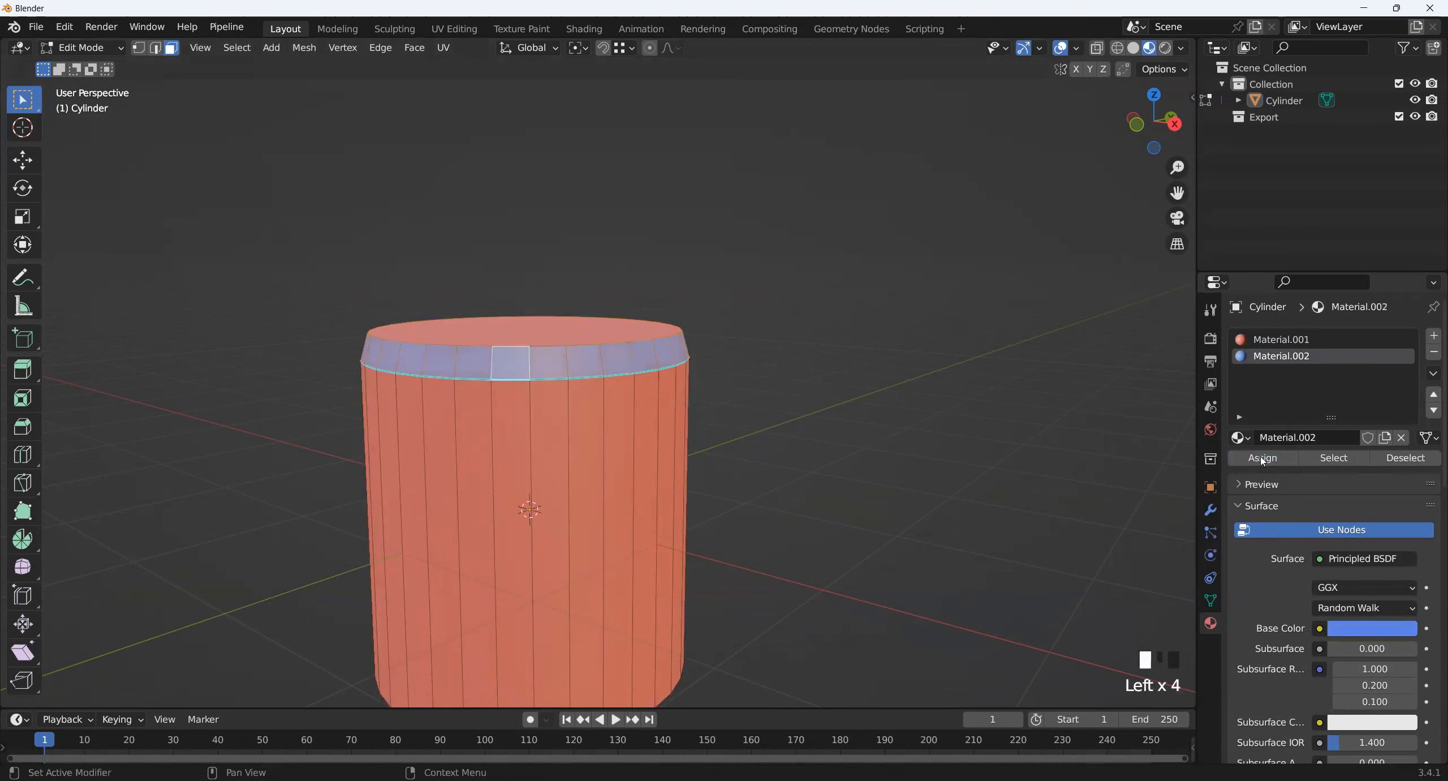
- Return to Object Mode and examine the material on the cylinder's sloped rim from several angles
key(Tab)
scroll(783, 462, down, 3)
middle_drag(782, 462, 490, 647)
scroll(494, 507, up, 2)
middle_drag(495, 507, 446, 426)
scroll(500, 478, down, 2)
middle_drag(500, 478, 476, 545)
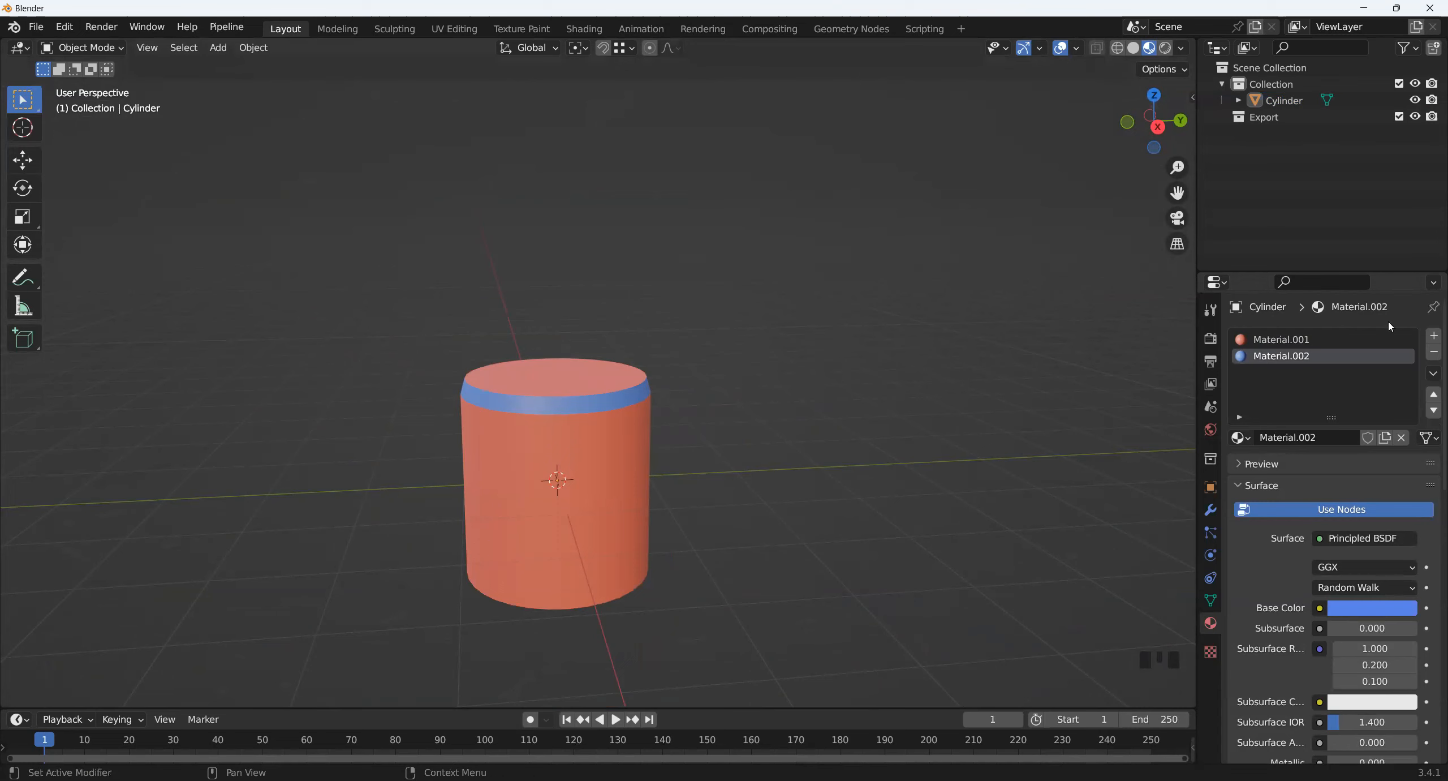
- Rename the red material M_Red and the blue material M_Blue
double_click(1280, 341)
text(M_red)
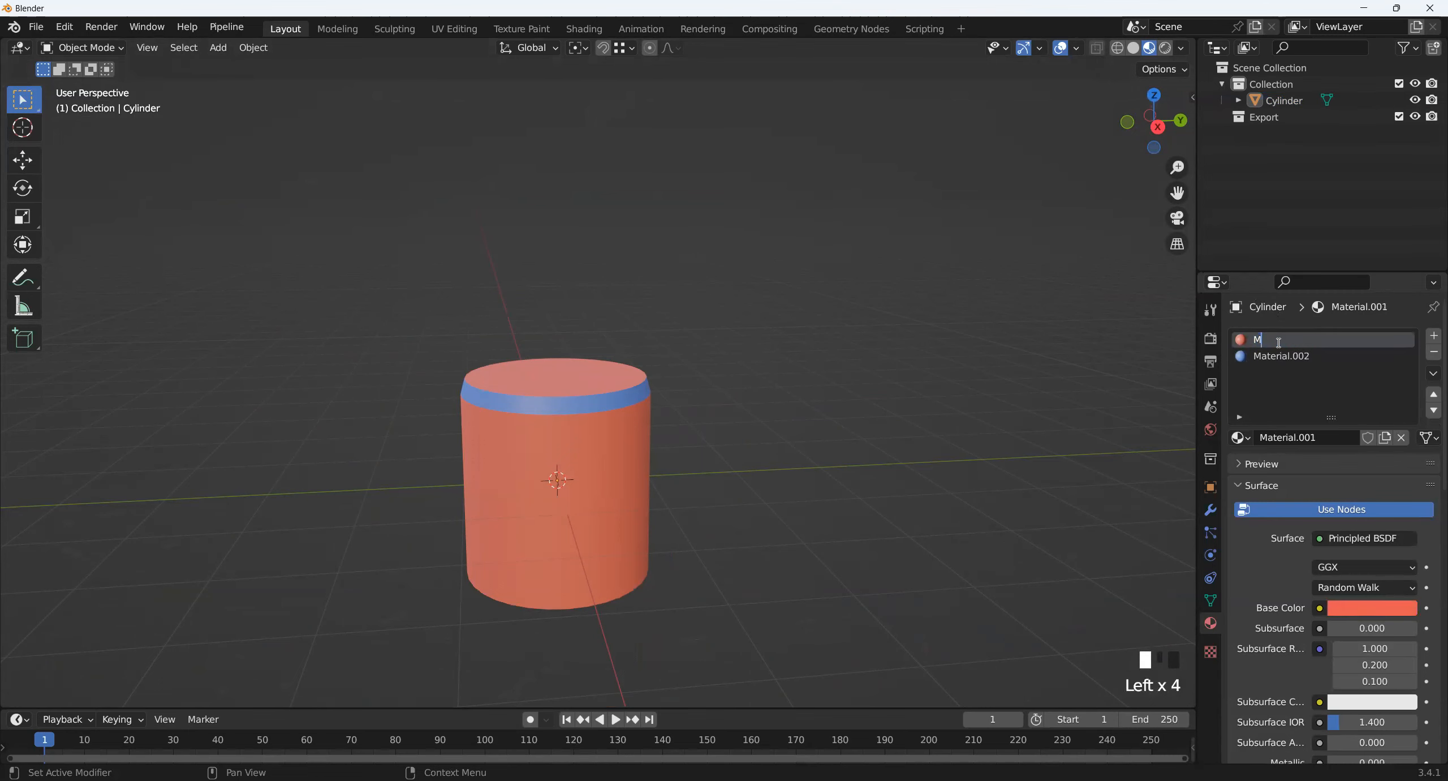
key(BackSpace)
key(BackSpace)
key(BackSpace)
text(Red)
key(Return)
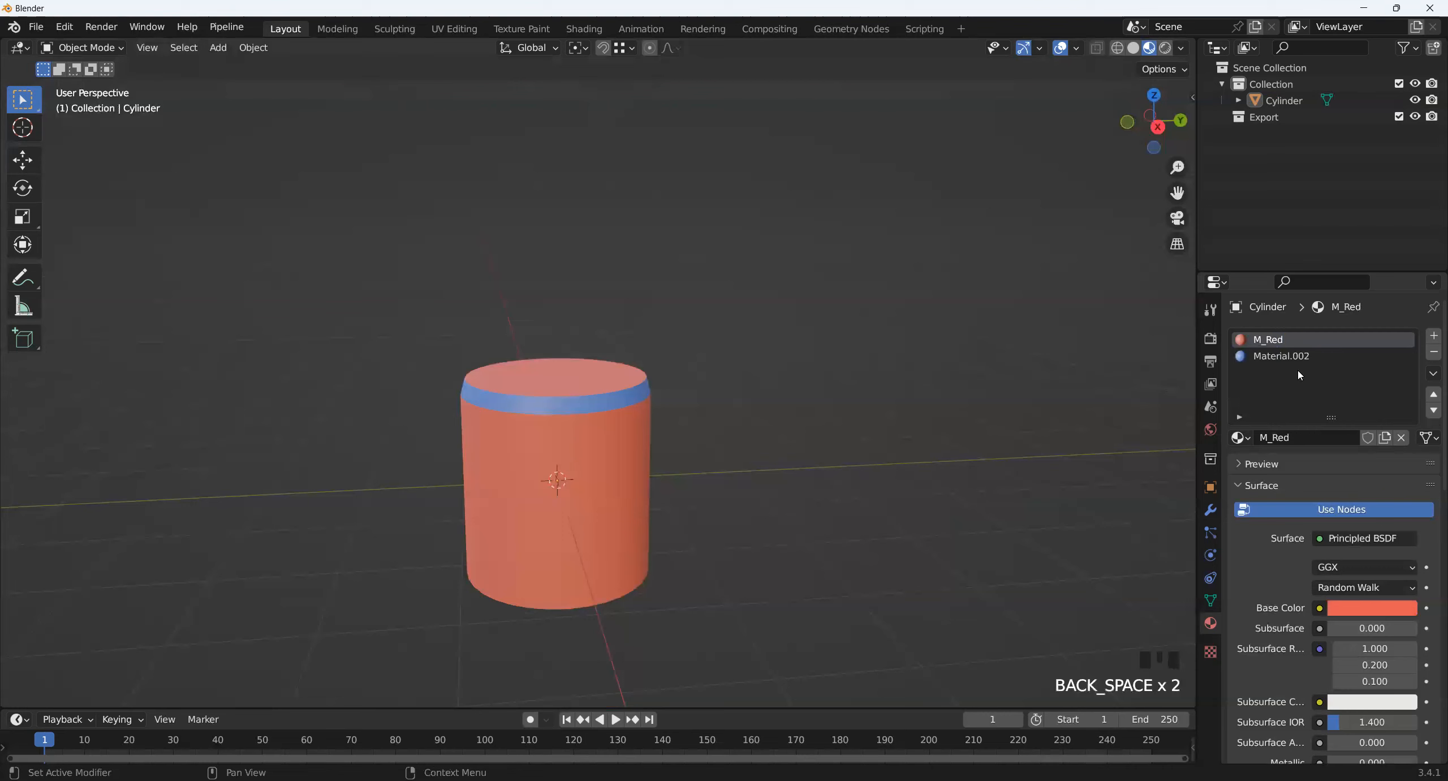
double_click(1298, 356)
text(M_)
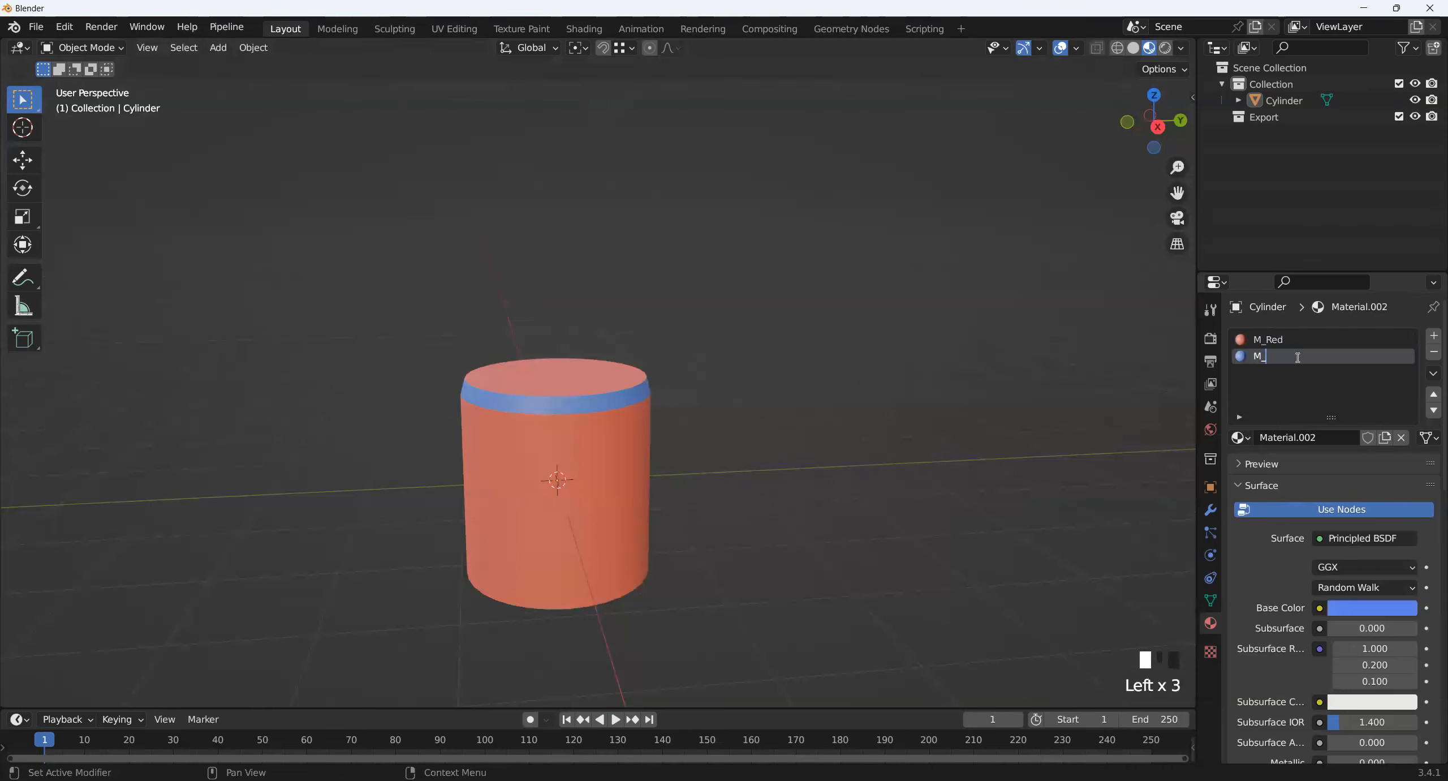
text(Blue)
key(Return)
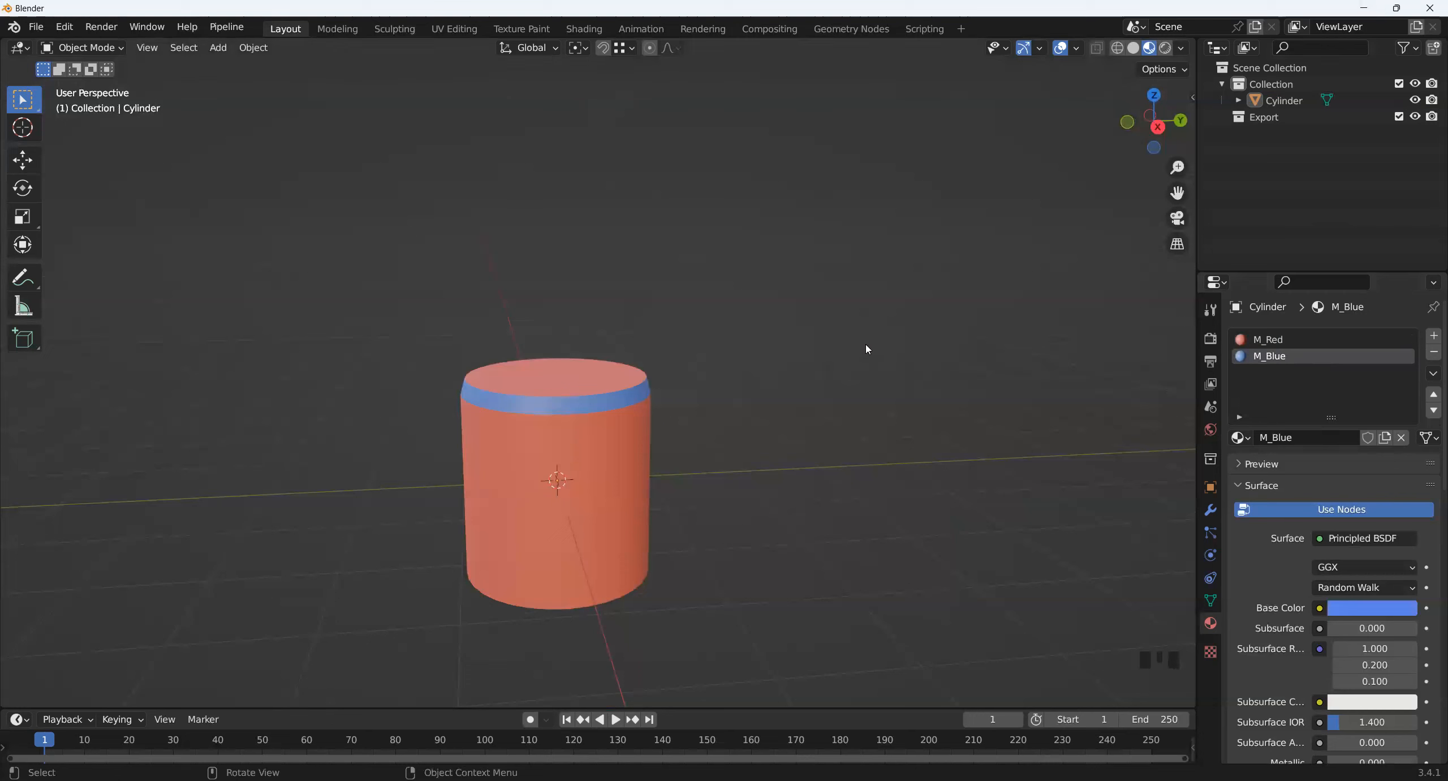
- Rename the cylinder object SM_Cylinder and deselect it
click(1285, 101)
double_click(1284, 101)
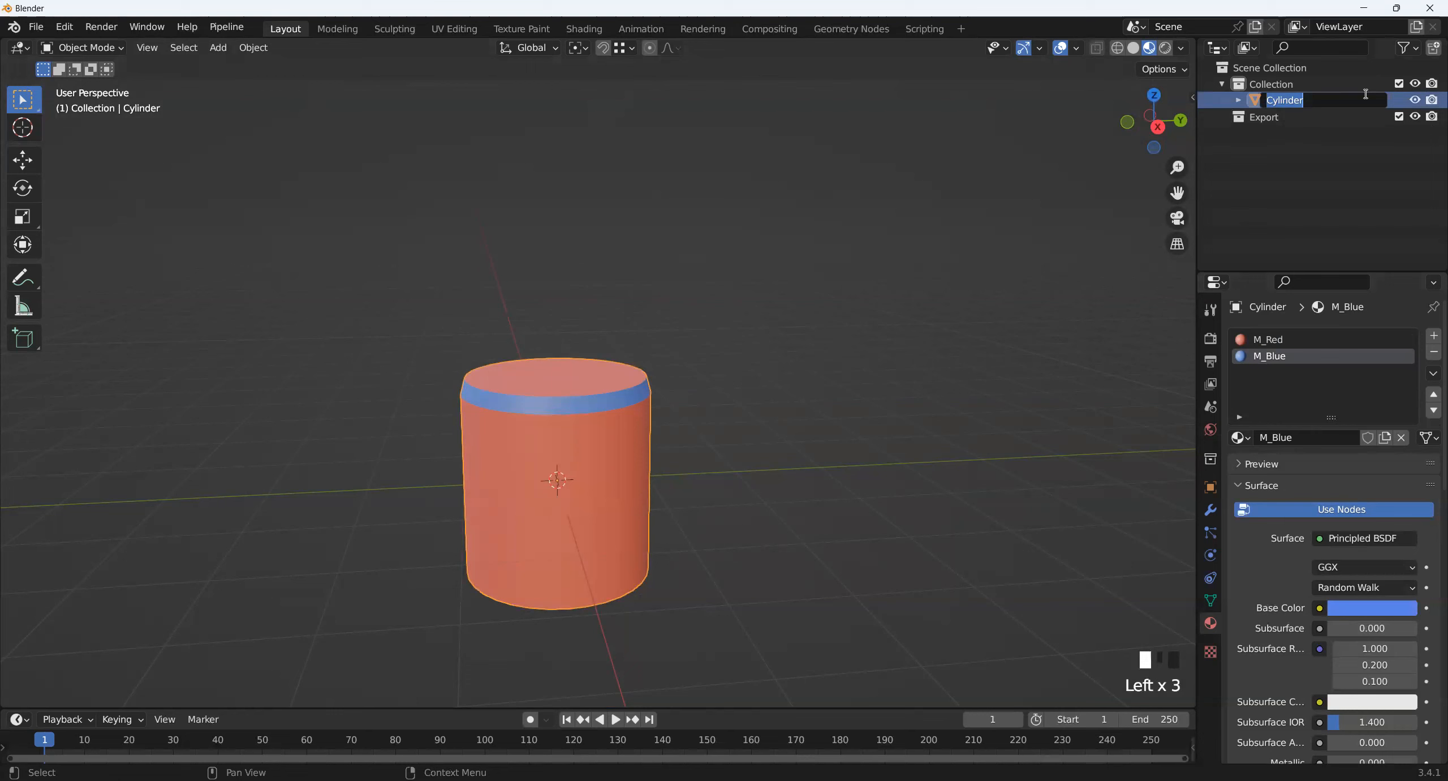
text(SM_)
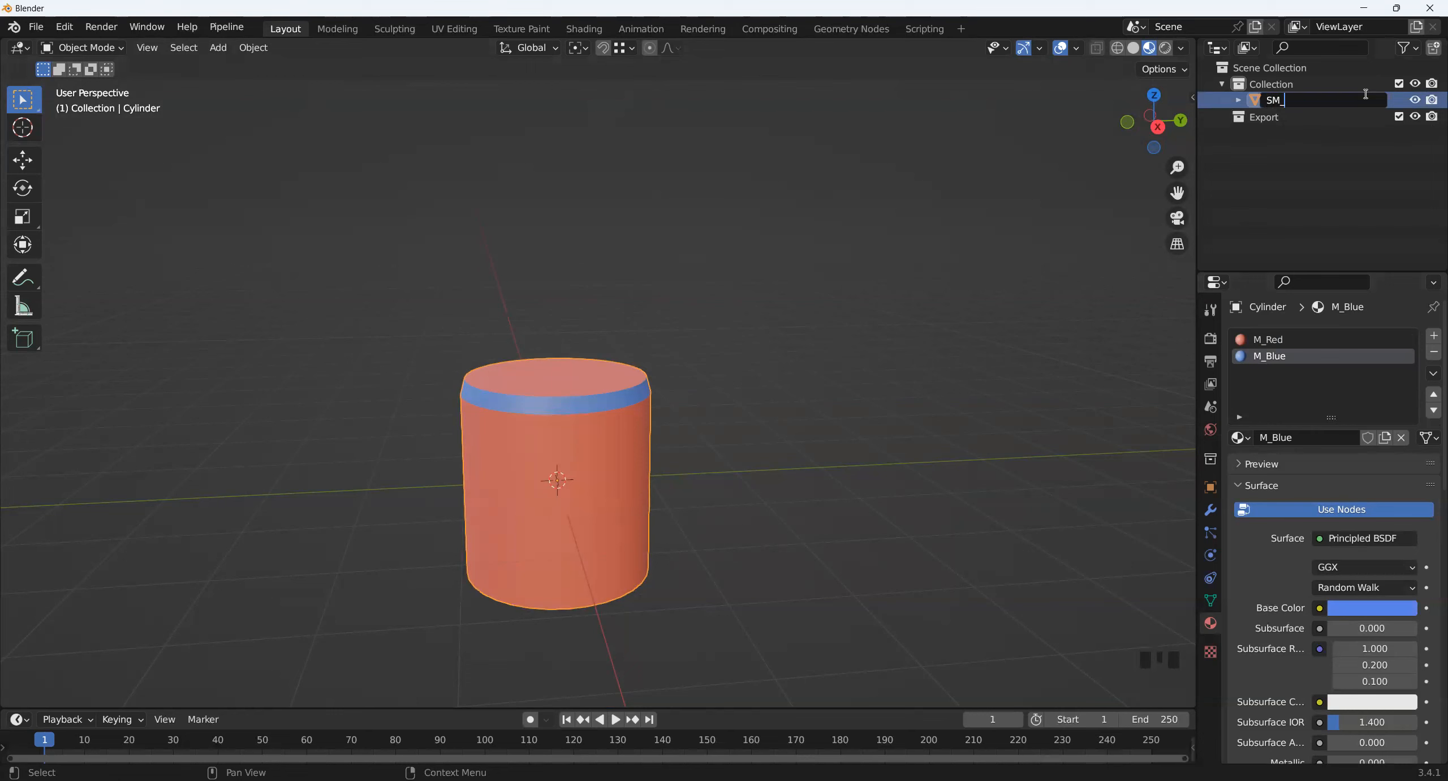
text(Cylinder)
key(Return)
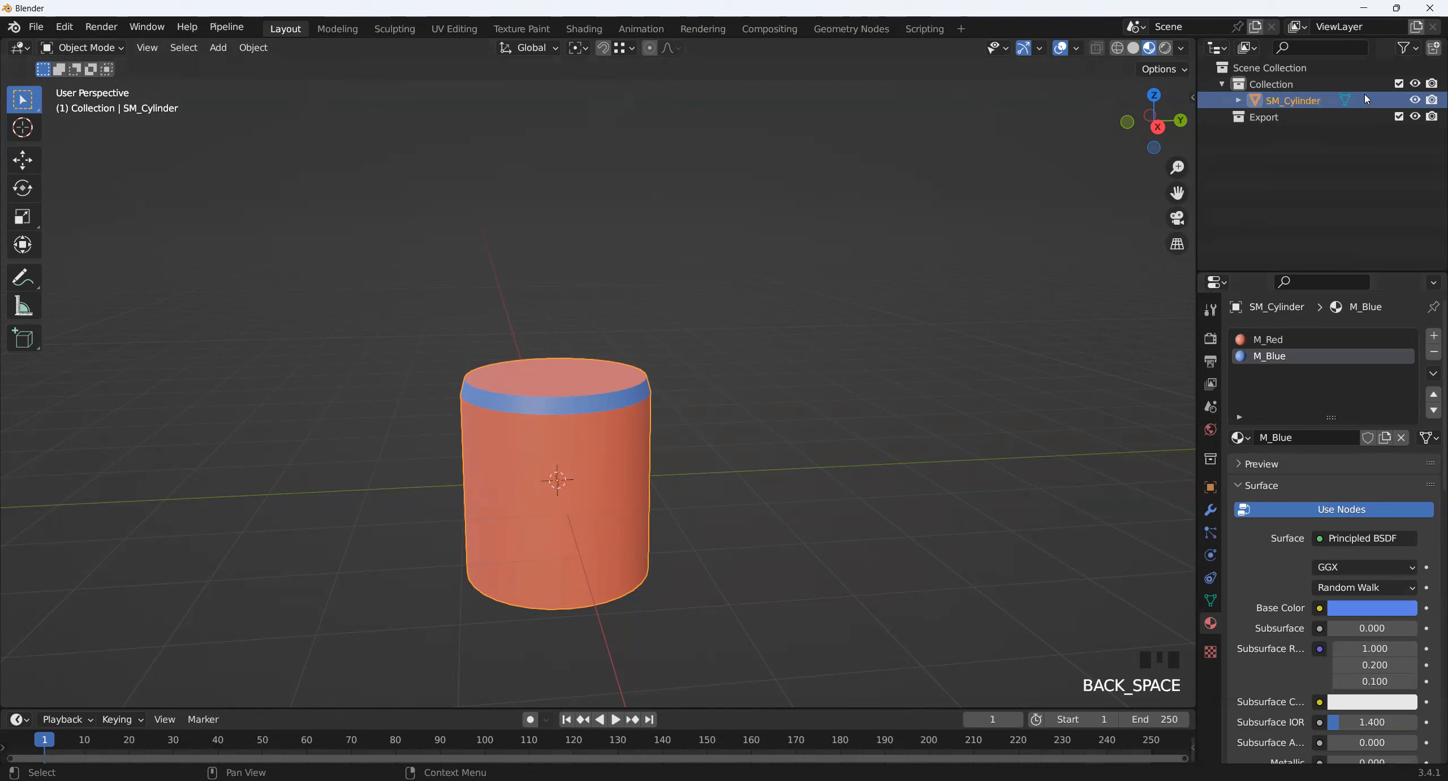
click(982, 443)
- Delete the cylinder and add a cube mesh in its place
shift+middle_drag(650, 467, 1193, 443)
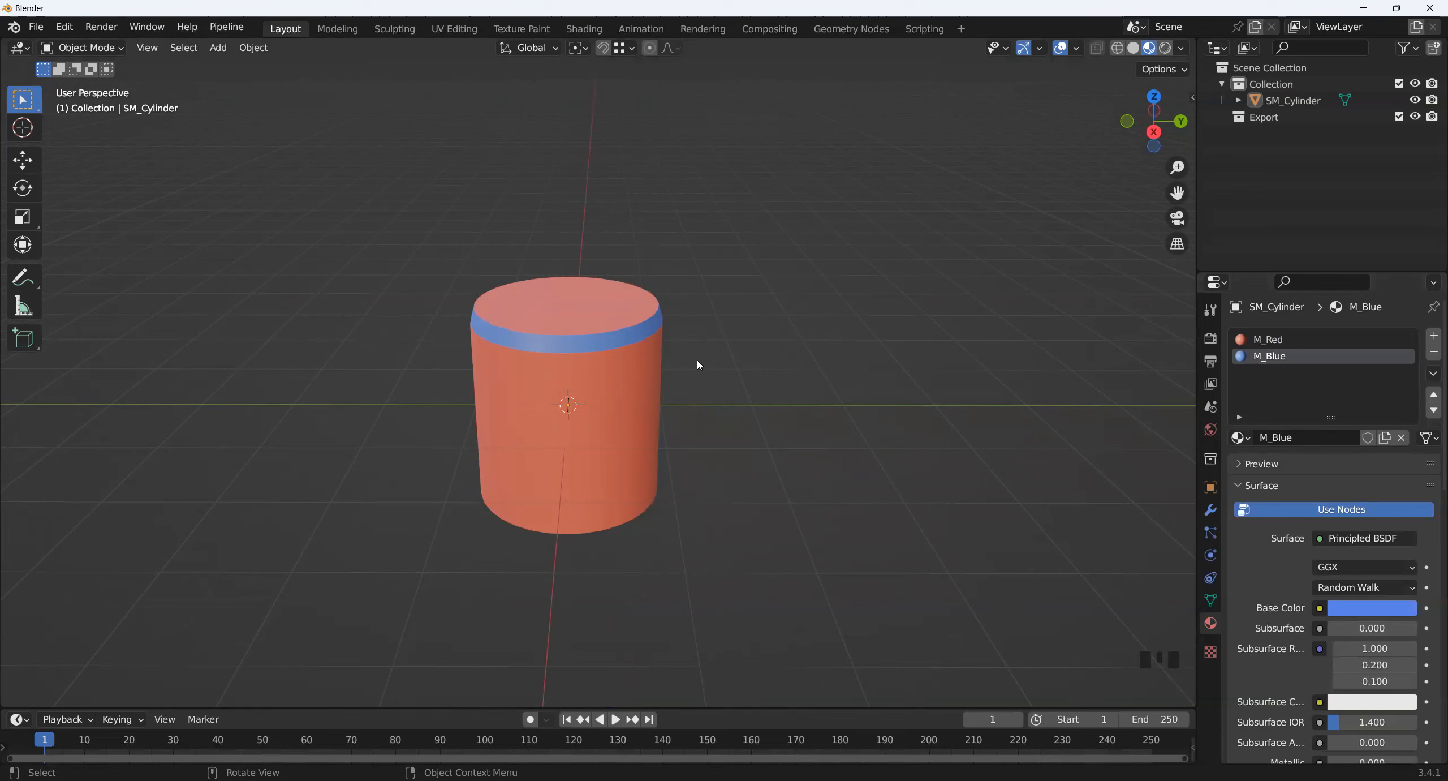
scroll(598, 475, up, 2)
mouse_move(598, 475)
shift+middle_down()
mouse_move(569, 556)
mouse_move(582, 475)
mouse_move(545, 535)
mouse_move(549, 614)
mouse_move(569, 527)
mouse_move(562, 588)
mouse_move(525, 506)
mouse_move(547, 479)
mouse_move(550, 524)
mouse_move(559, 491)
mouse_move(582, 479)
shift+middle_up()
click(530, 438)
key(Delete)
scroll(490, 446, up, 1)
key(shift+a)
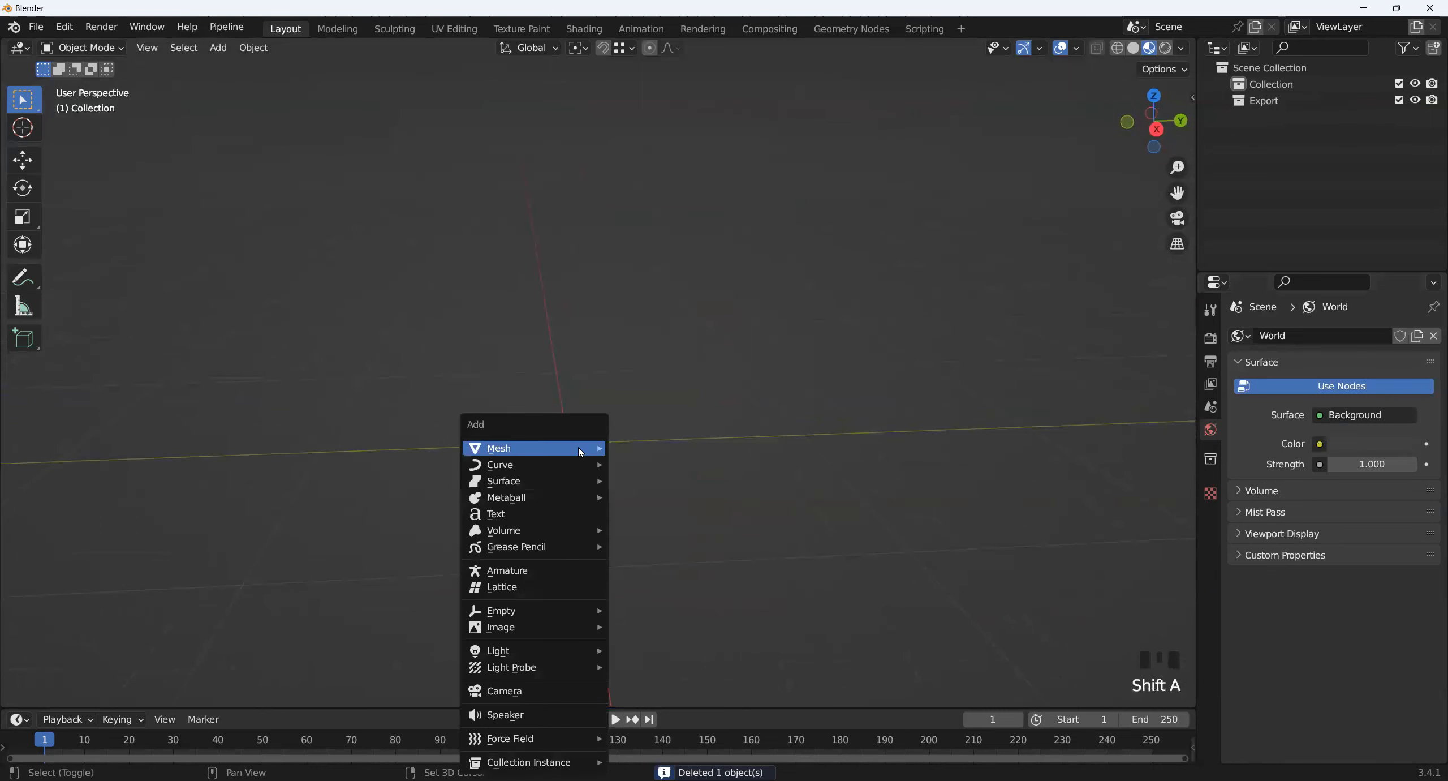
mouse_move(588, 448)
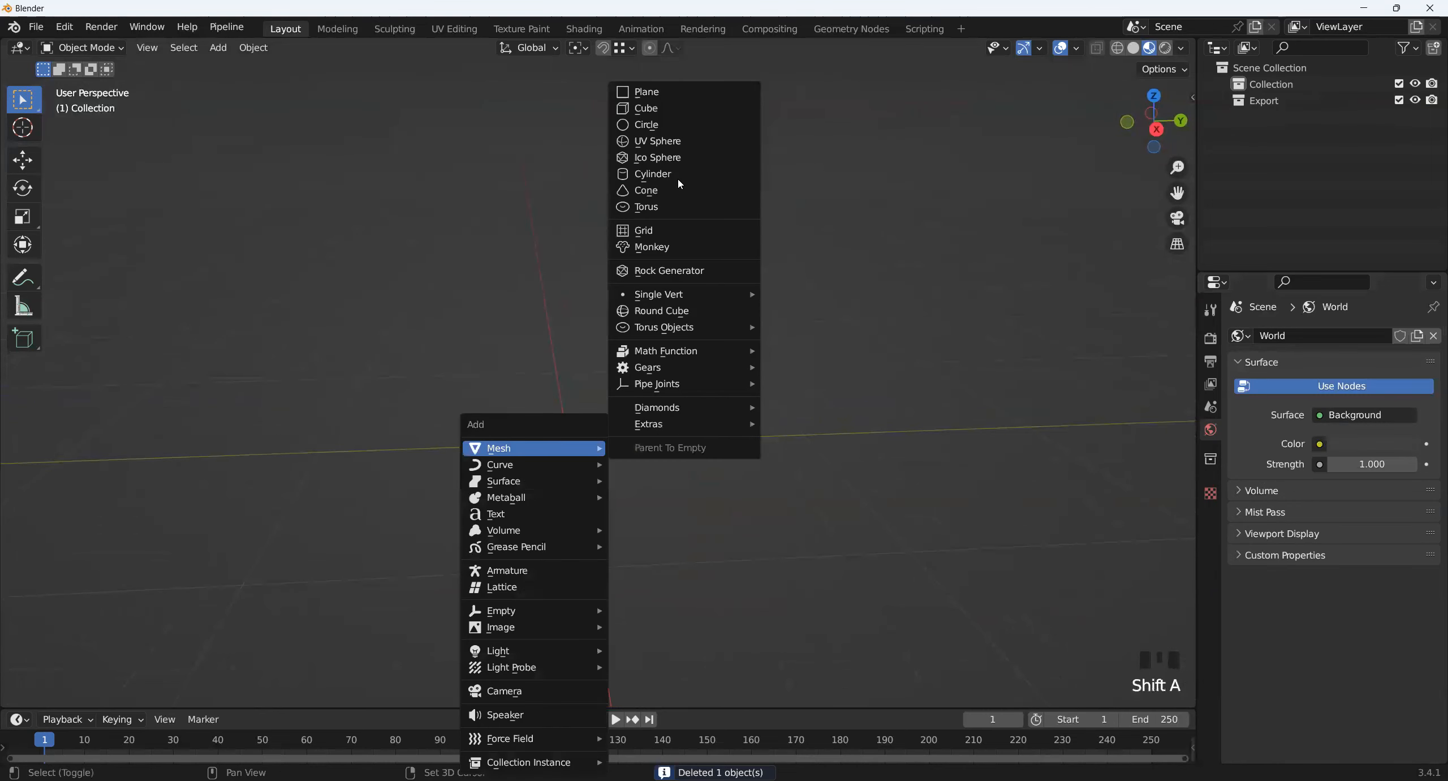
click(684, 109)
scroll(752, 385, down, 2)
scroll(751, 385, up, 2)
middle_drag(728, 543, 683, 517)
- Raise the cube along Z by about 0.99 m, then by another 0.27 m in the right orthographic view
key(g)
key(z)
click(681, 265)
scroll(674, 277, down, 3)
shift+middle_drag(615, 346, 624, 473)
click(1156, 127)
shift+middle_drag(633, 338, 640, 430)
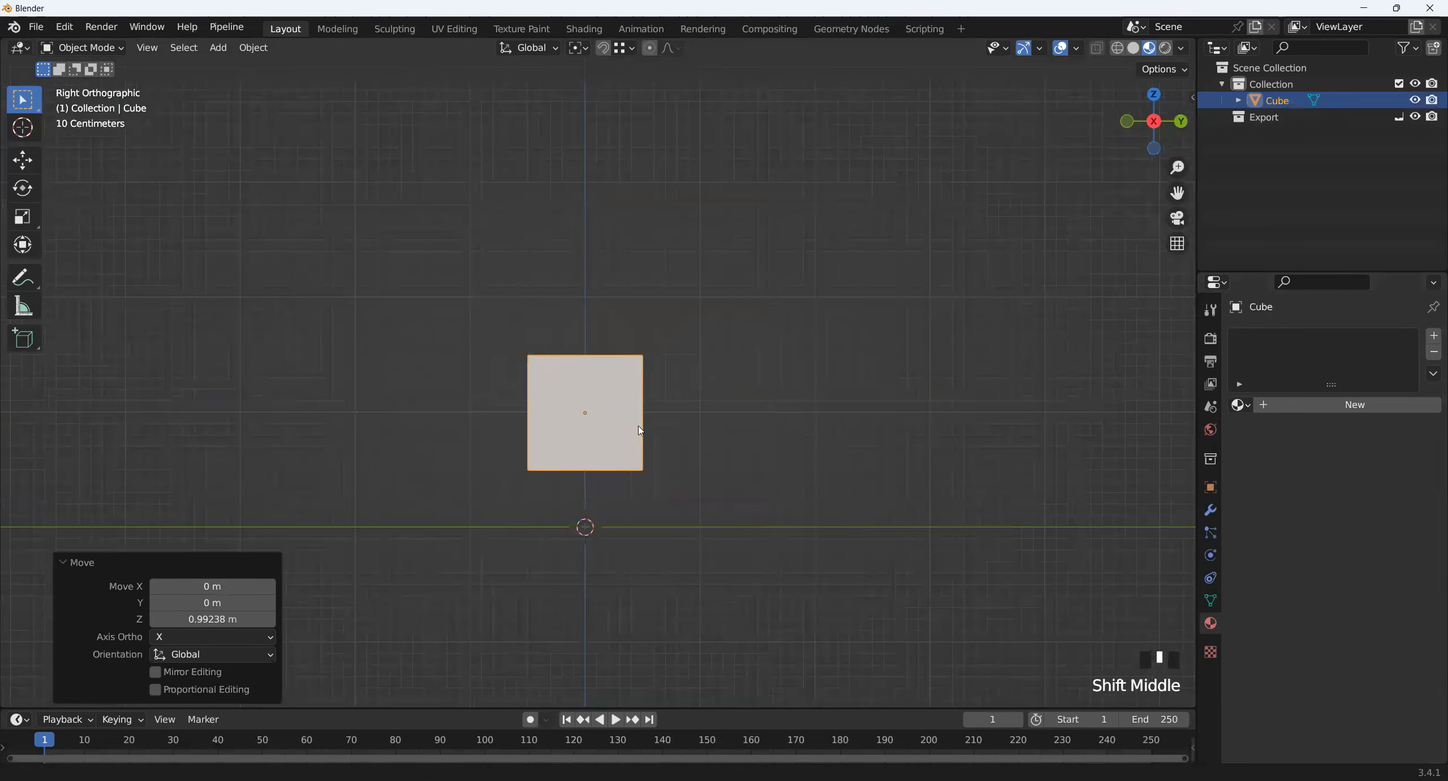
scroll(679, 458, up, 3)
shift+middle_drag(711, 492, 703, 442)
key(g)
key(z)
click(720, 449)
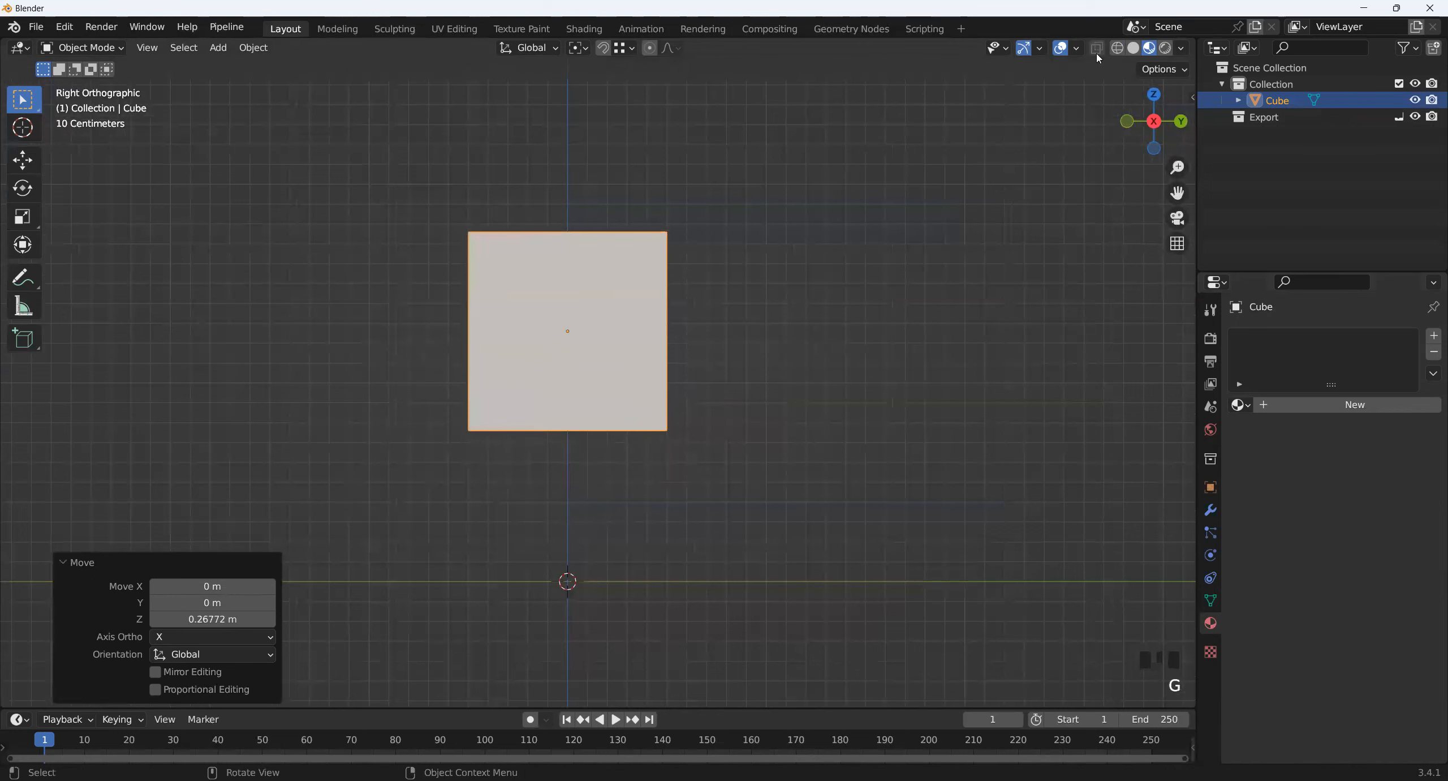
- Switch the viewport to Solid shading with X-ray and enter Edit Mode on the cube with nothing selected
click(1137, 49)
click(1096, 48)
click(779, 282)
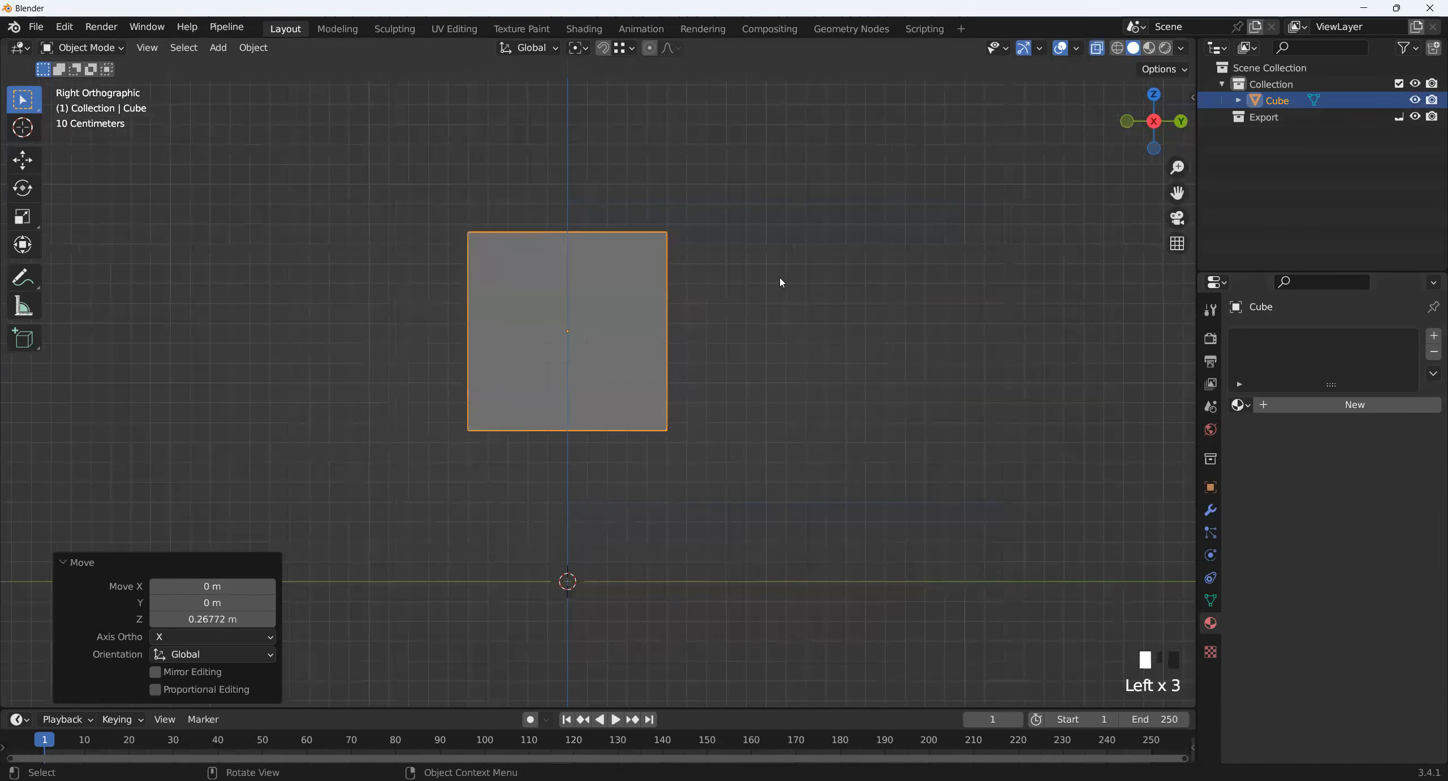
shift+middle_drag(647, 343, 656, 359)
scroll(467, 403, up, 1)
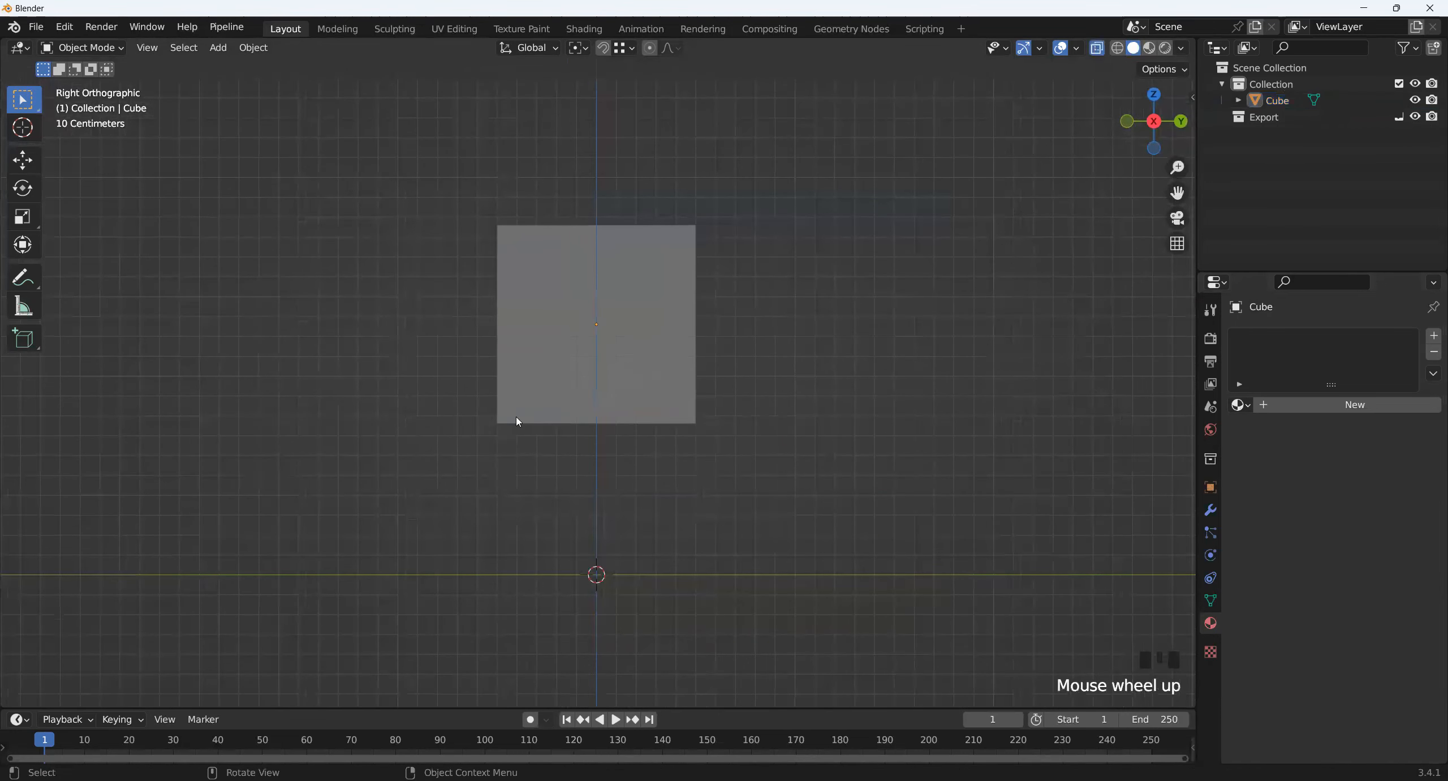
drag(482, 363, 673, 489)
middle_drag(673, 488, 934, 407)
key(Tab)
click(903, 416)
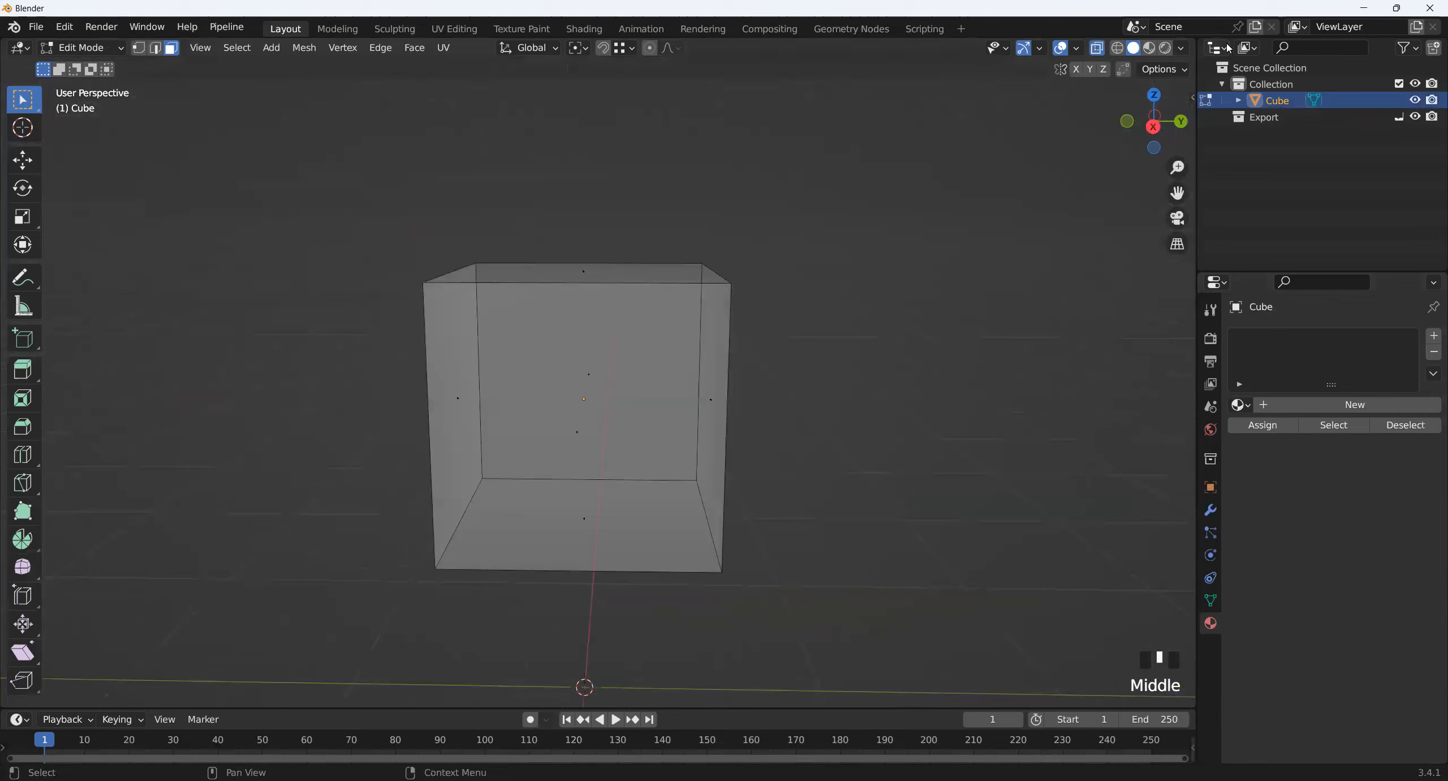
- Switch to edge selection and set up the right orthographic view of the cube with X-ray on
click(1098, 50)
middle_drag(588, 464, 605, 496)
shift+middle_drag(626, 542, 726, 431)
click(1156, 129)
scroll(730, 375, up, 2)
shift+middle_drag(730, 375, 714, 385)
scroll(972, 444, up, 2)
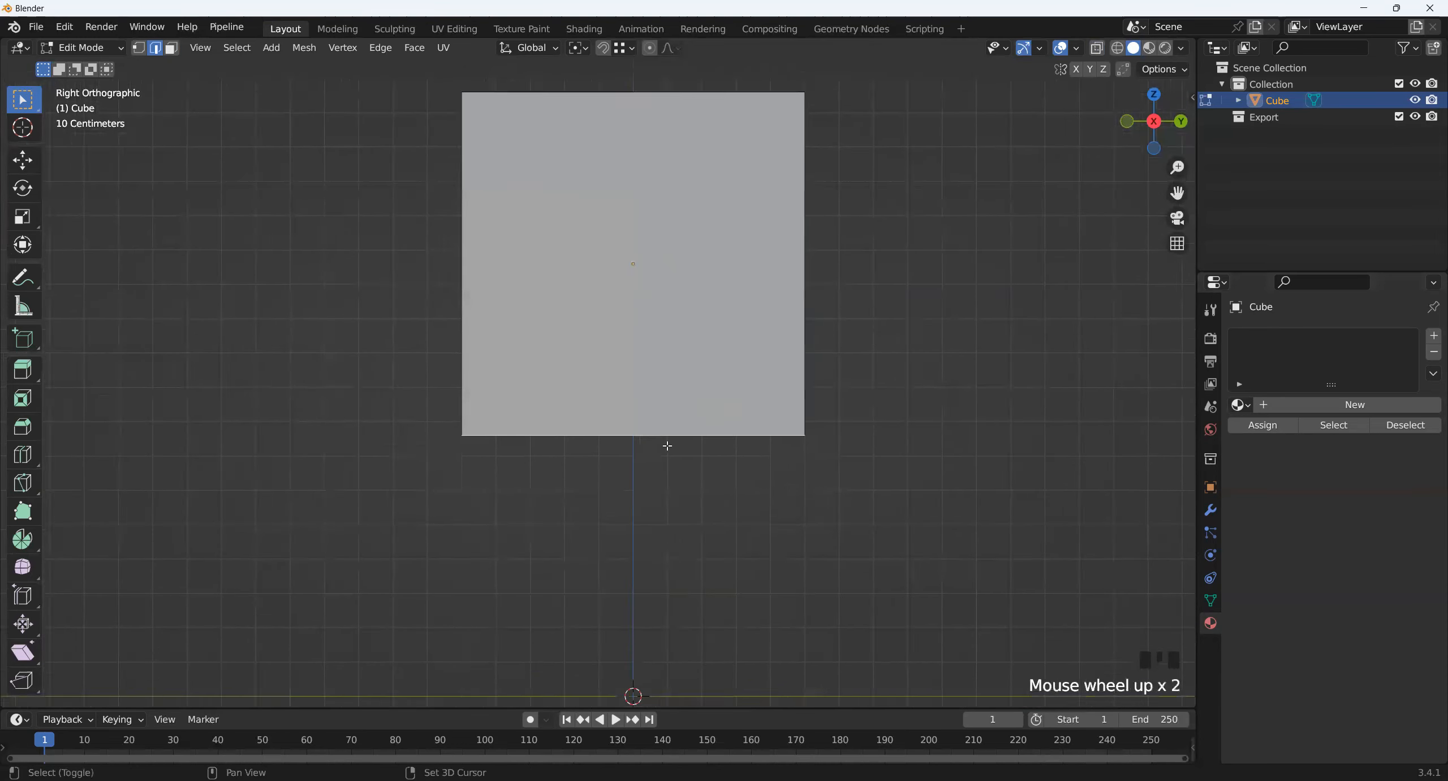
shift+middle_drag(972, 445, 960, 458)
middle_drag(713, 484, 882, 384)
click(1156, 122)
click(1097, 47)
- Select the cube's bottom edges and scale them to about 0.89 along Y to taper the shape
shift+drag(461, 393, 720, 478)
scroll(758, 455, up, 2)
scroll(950, 516, down, 1)
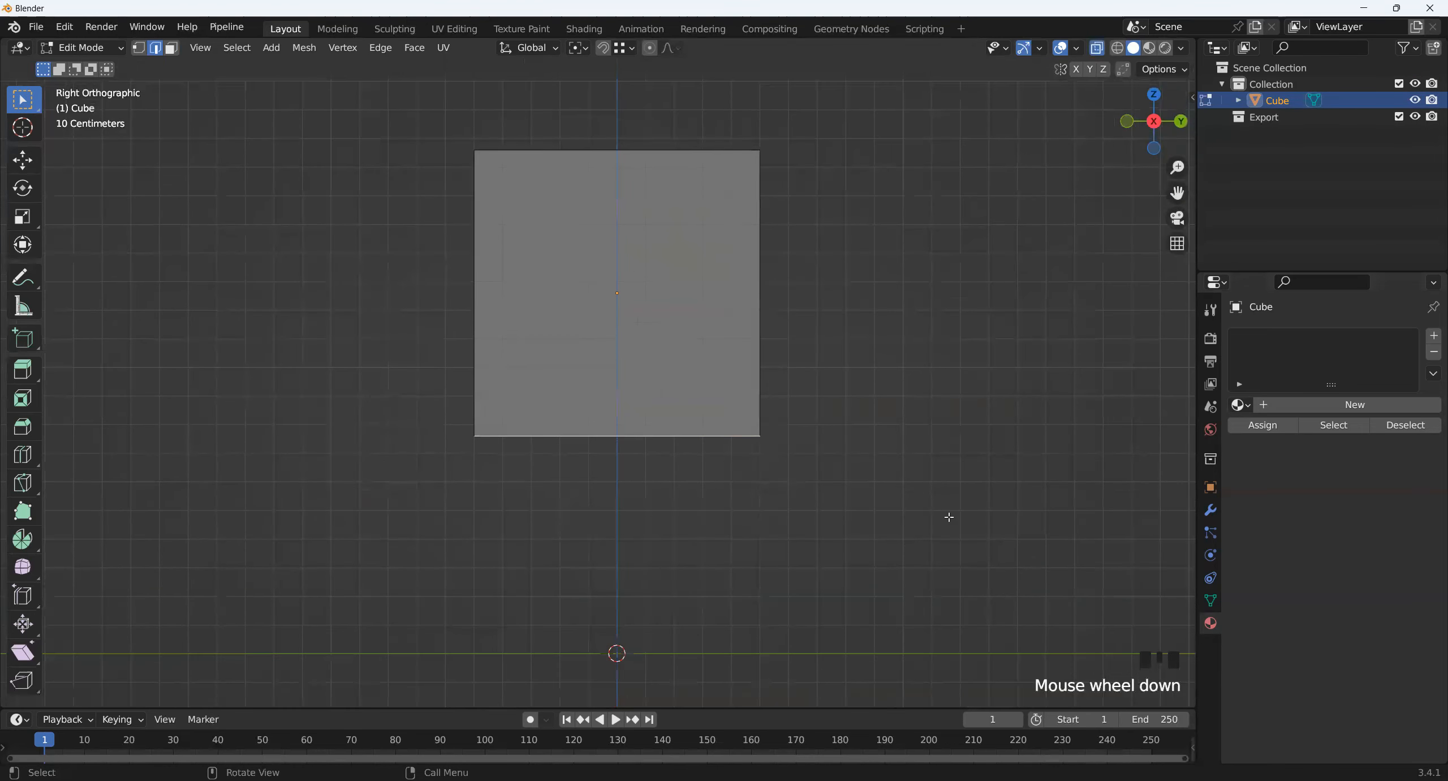
key(s)
key(y)
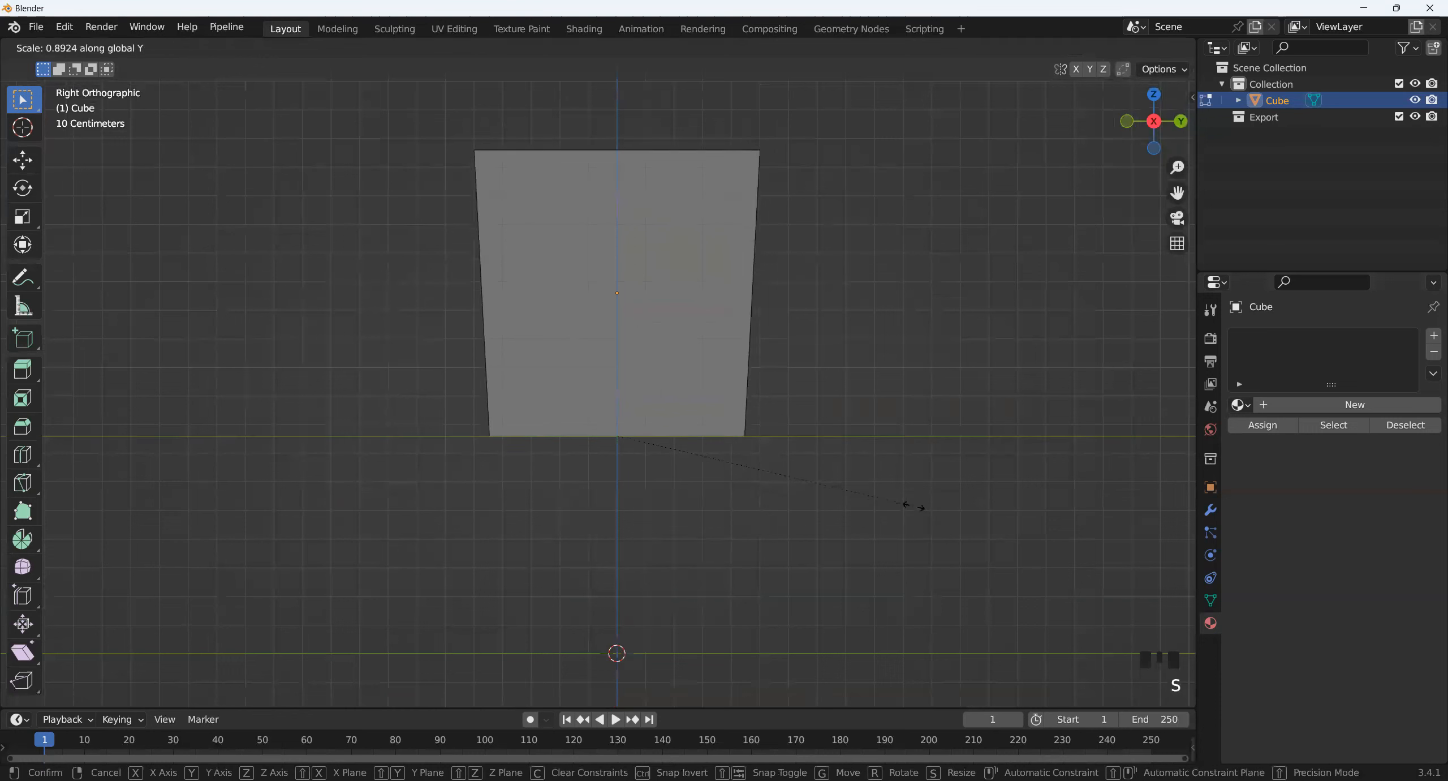
click(916, 505)
- Select the whole tapered cube mesh and scale it down slightly along Z
key(a)
key(s)
key(z)
click(846, 421)
mouse_move(770, 450)
shift+middle_down()
mouse_move(814, 350)
mouse_move(751, 451)
mouse_move(765, 462)
shift+middle_up()
key(Tab)
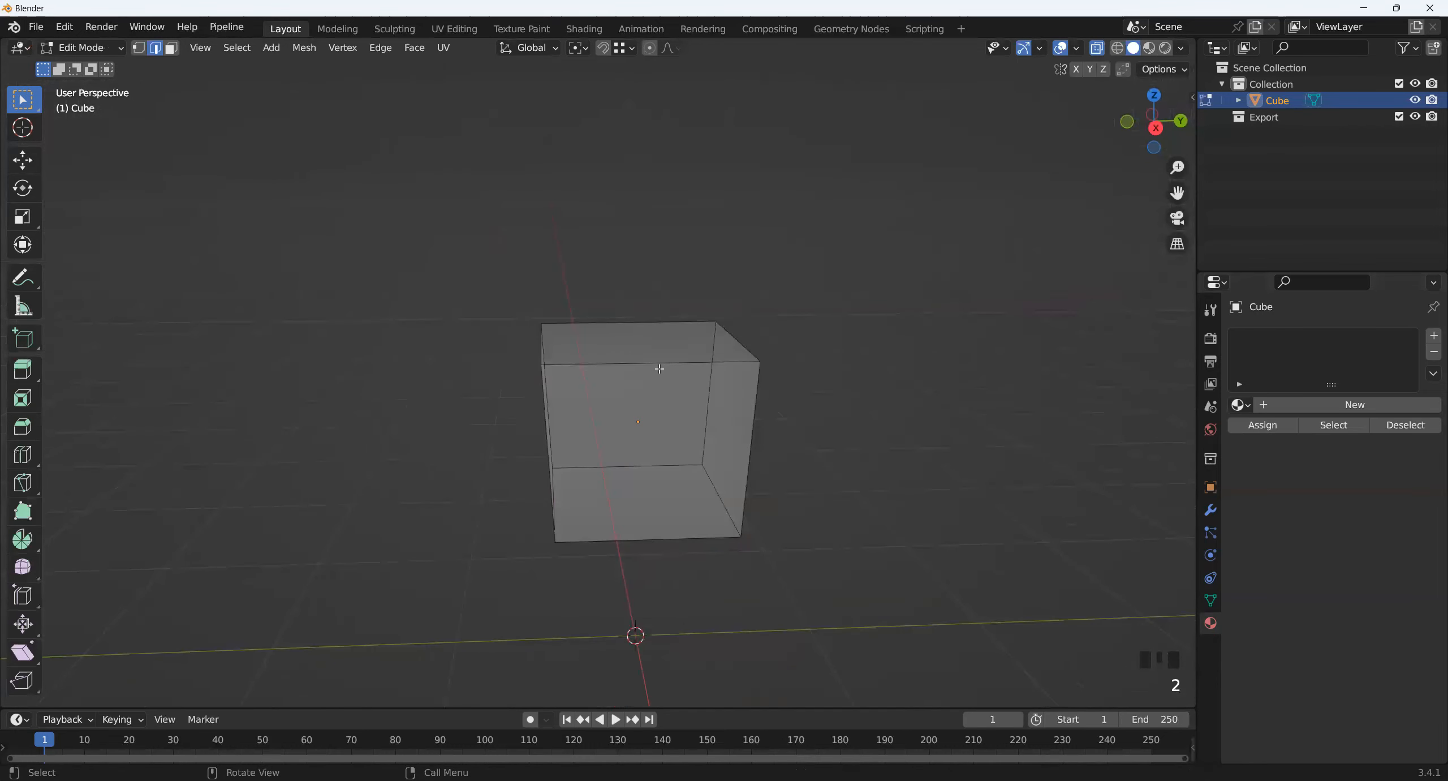
- Select the four corner edges running along X and bevel them about 0.144 m wide with 8 segments
middle_drag(605, 386, 656, 396)
click(1154, 120)
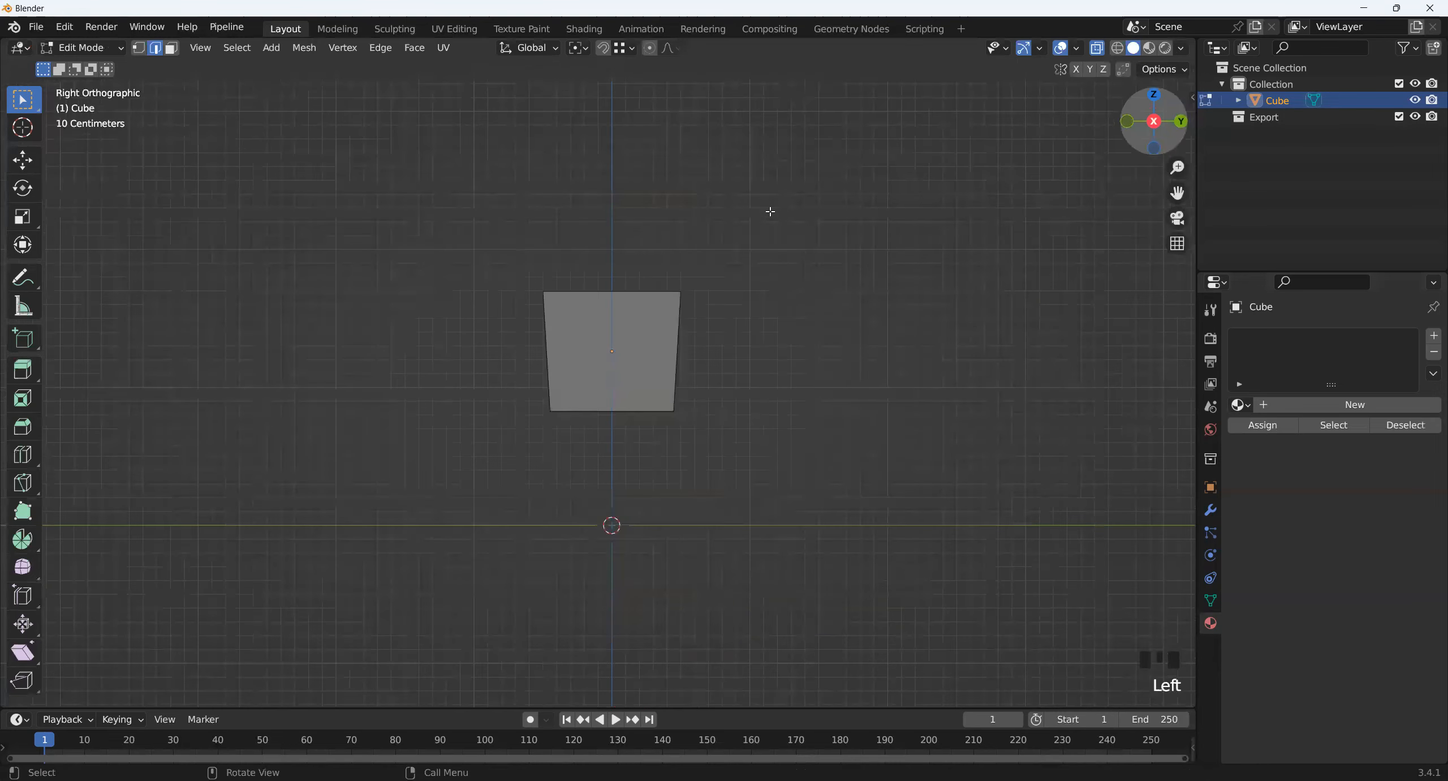
scroll(655, 314, up, 2)
shift+click(483, 216)
shift+click(493, 451)
shift+click(735, 293)
middle_drag(663, 397, 653, 463)
scroll(660, 461, up, 2)
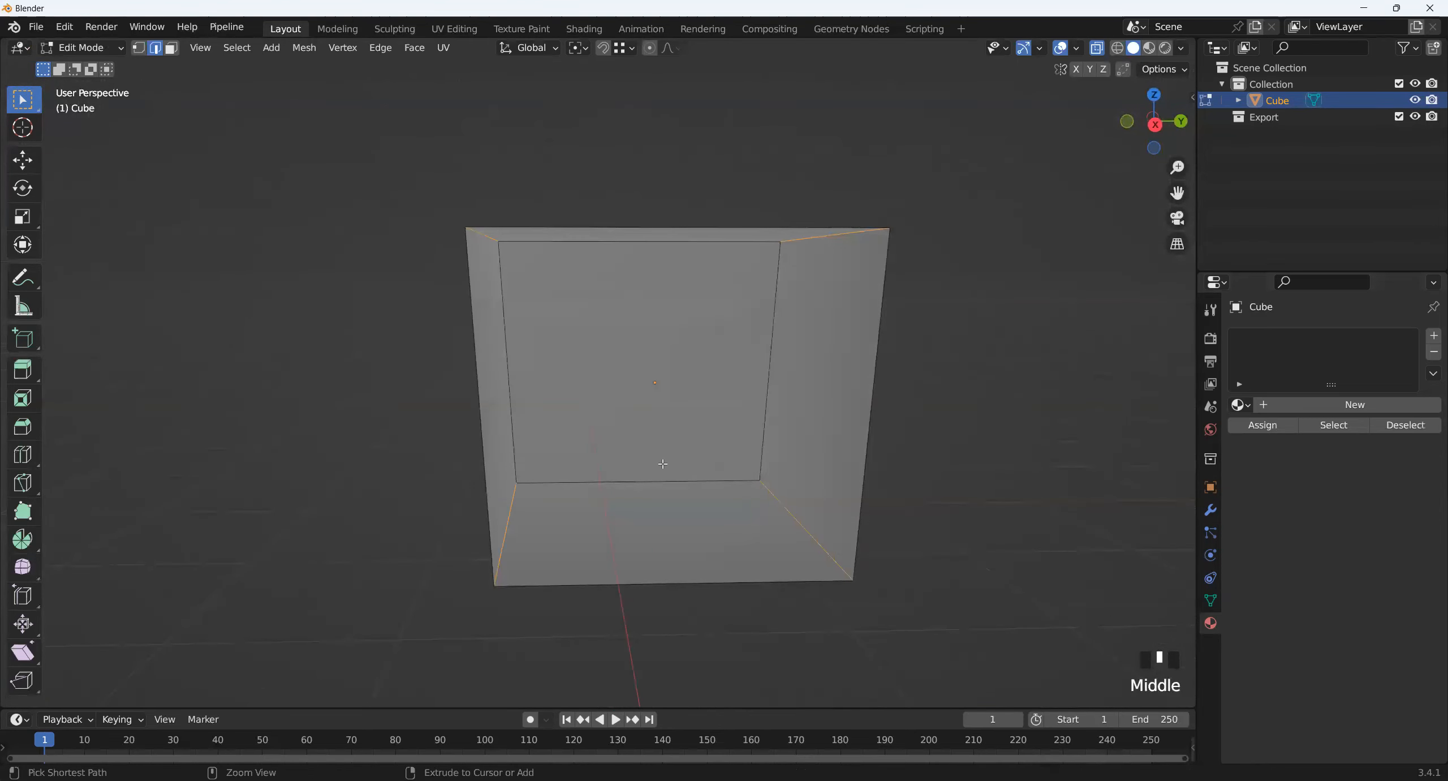
key(ctrl+b)
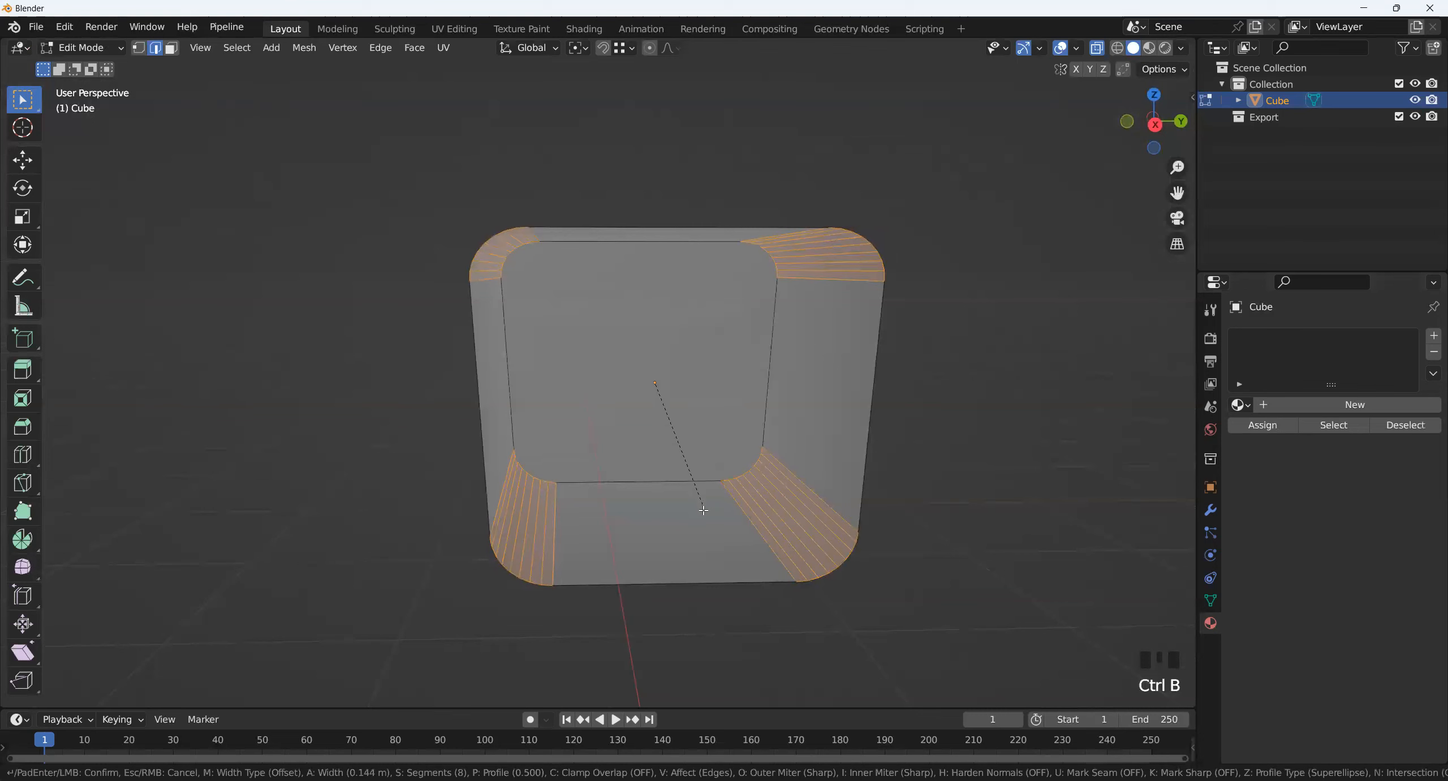
click(705, 513)
- Turn X-ray off, select the front face of the rounded box and inset it by about 0.08 m
scroll(707, 503, down, 2)
click(1097, 48)
key(3)
middle_drag(740, 417, 803, 436)
click(762, 422)
scroll(762, 422, up, 2)
key(i)
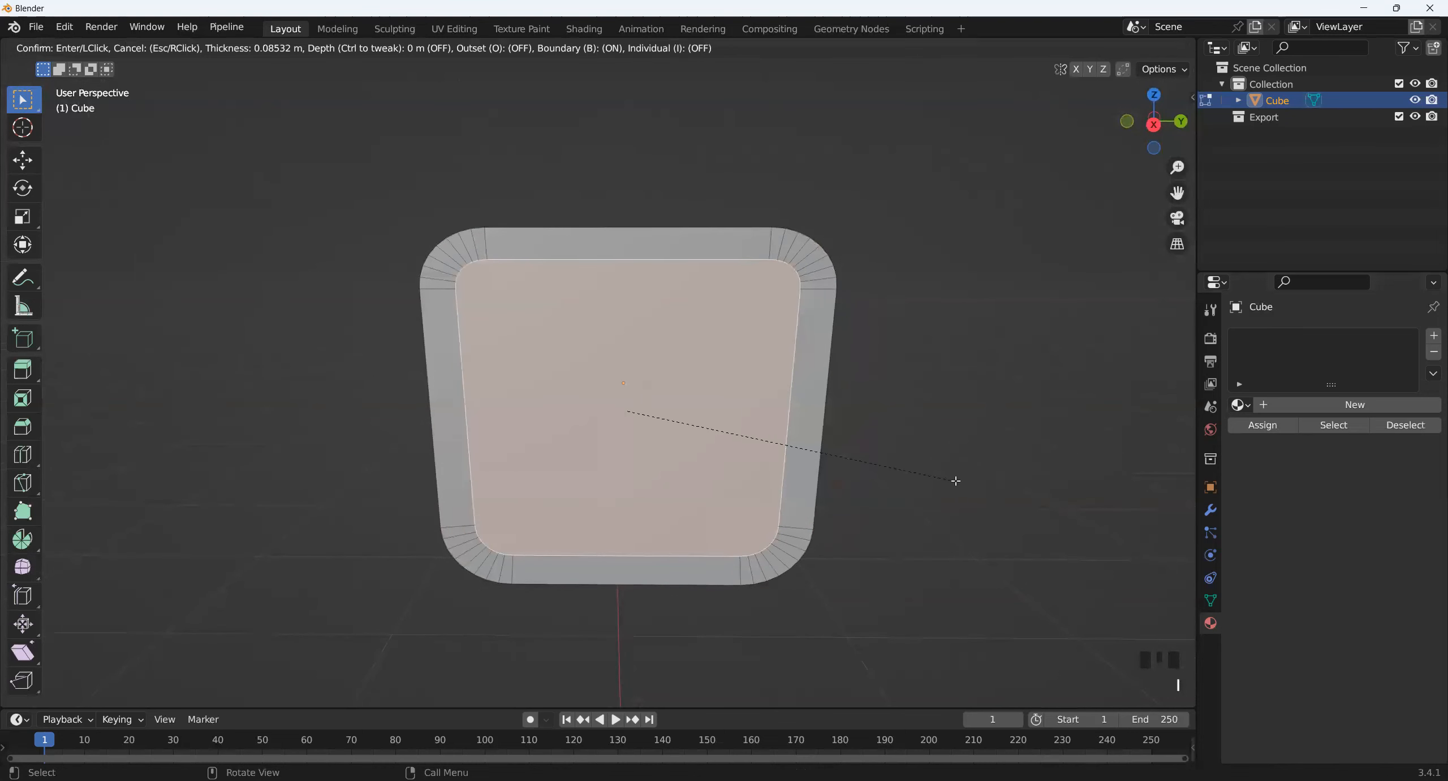
click(934, 487)
- Extrude the inset front face inward by about 0.04 m and return to Object Mode
middle_drag(866, 505, 877, 547)
key(e)
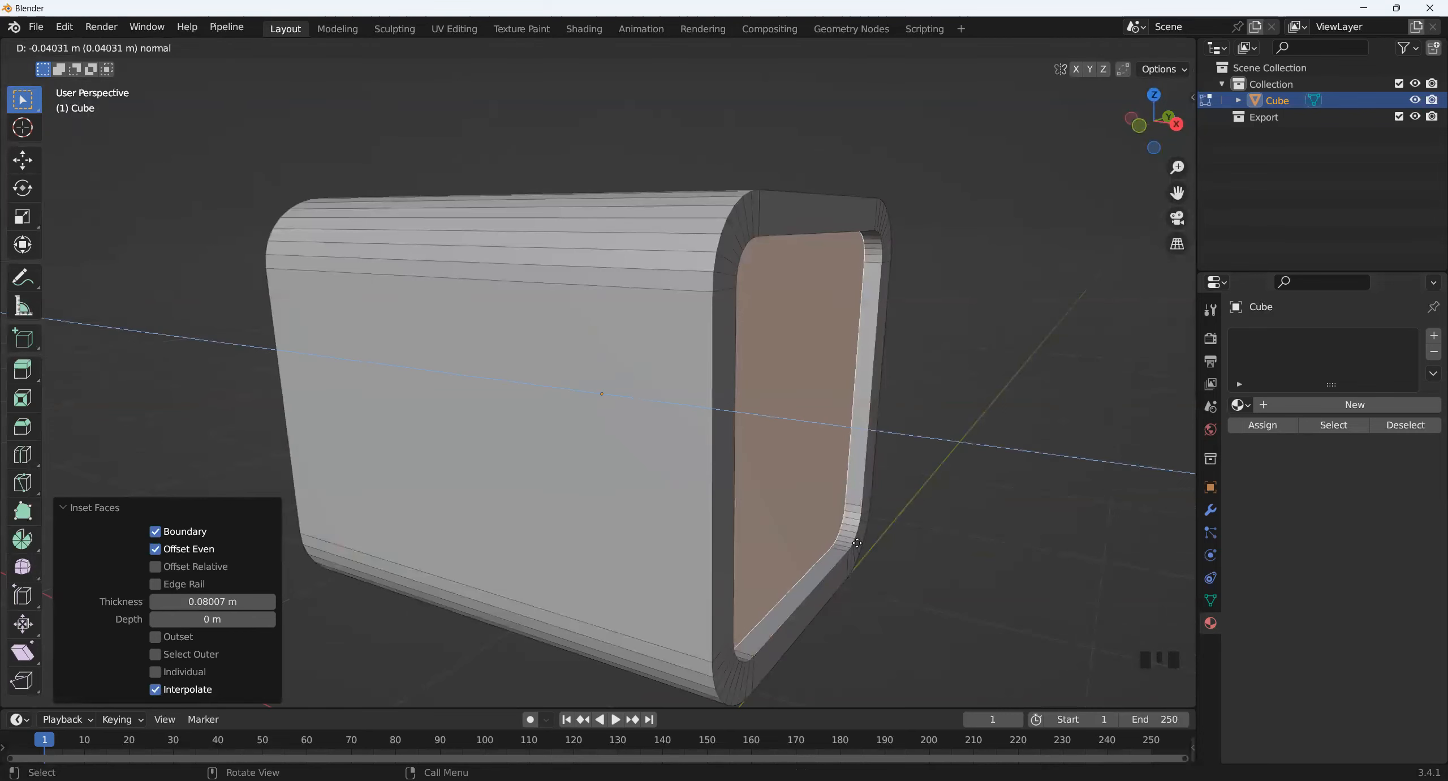
click(857, 543)
scroll(858, 542, down, 4)
middle_drag(857, 542, 658, 322)
key(Tab)
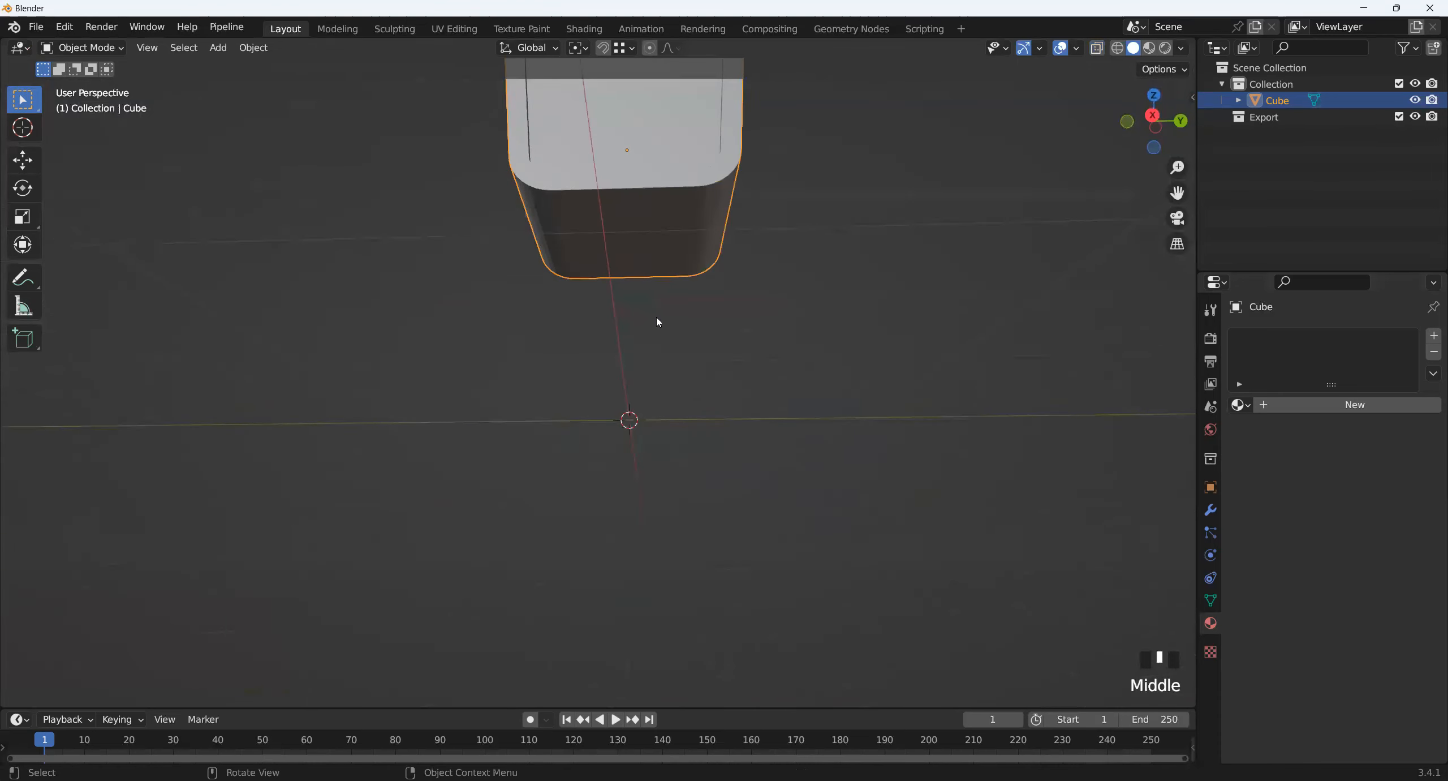
- Snap the 3D cursor to the box's bottom face and return to Object Mode
key(Tab)
shift+middle_drag(614, 266, 608, 382)
click(604, 337)
key(shift+s)
click(625, 495)
key(Tab)
- Add a 32-vertex cylinder at the 3D cursor and scale it uniformly to 0.135
middle_drag(625, 449, 572, 478)
key(shift+a)
mouse_move(573, 467)
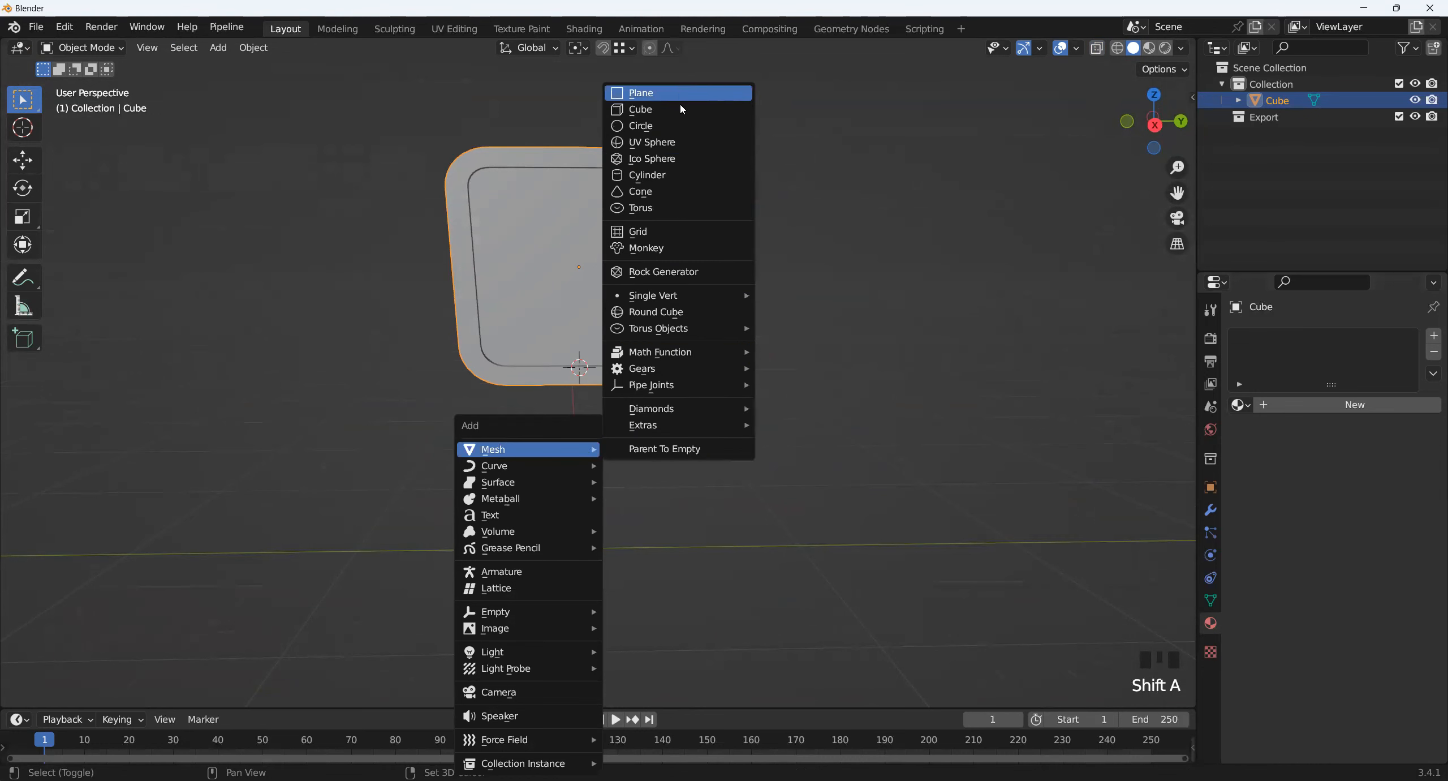
click(667, 176)
key(s)
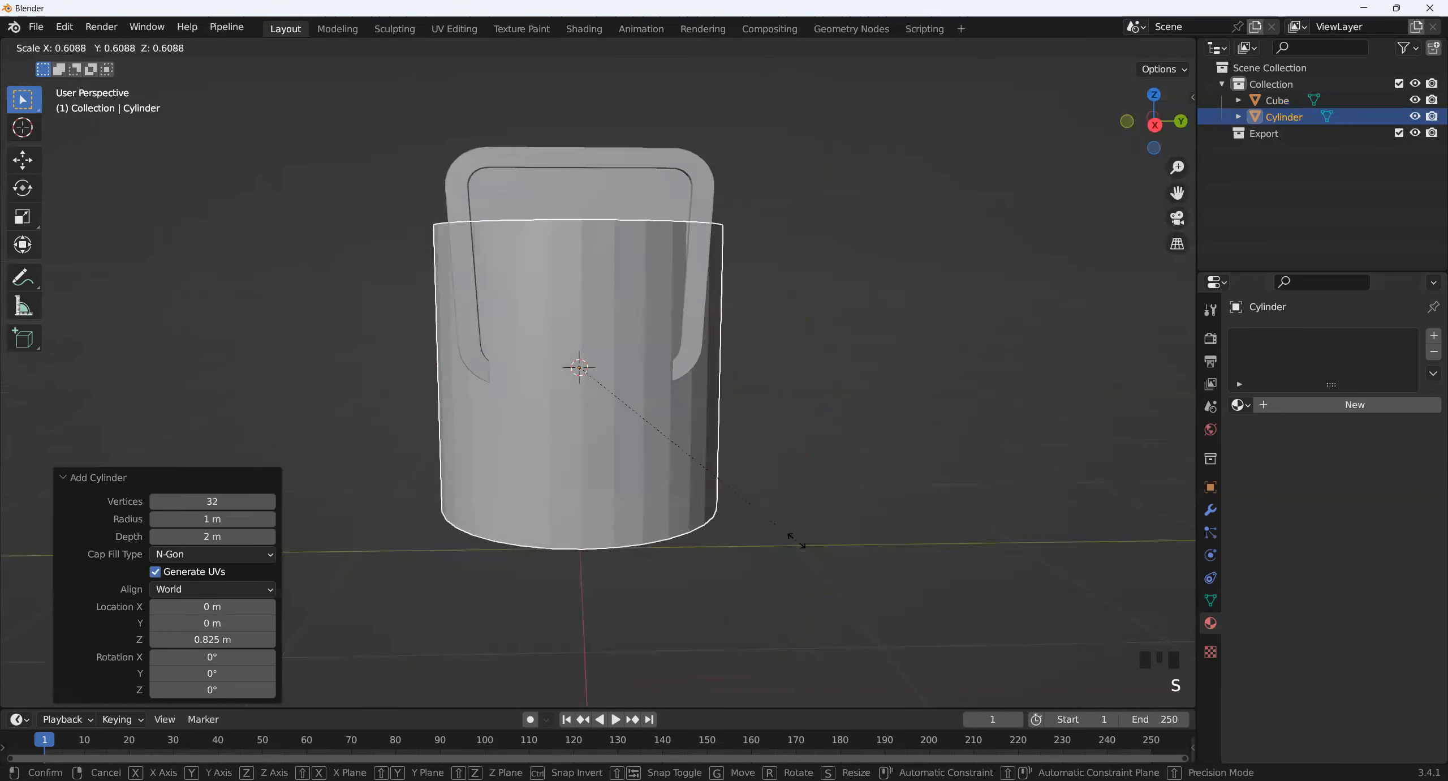
click(641, 380)
- Apply Shade Auto Smooth at 30° to the small cylinder and scale it up uniformly by 1.249
scroll(620, 463, up, 2)
right_click(498, 402)
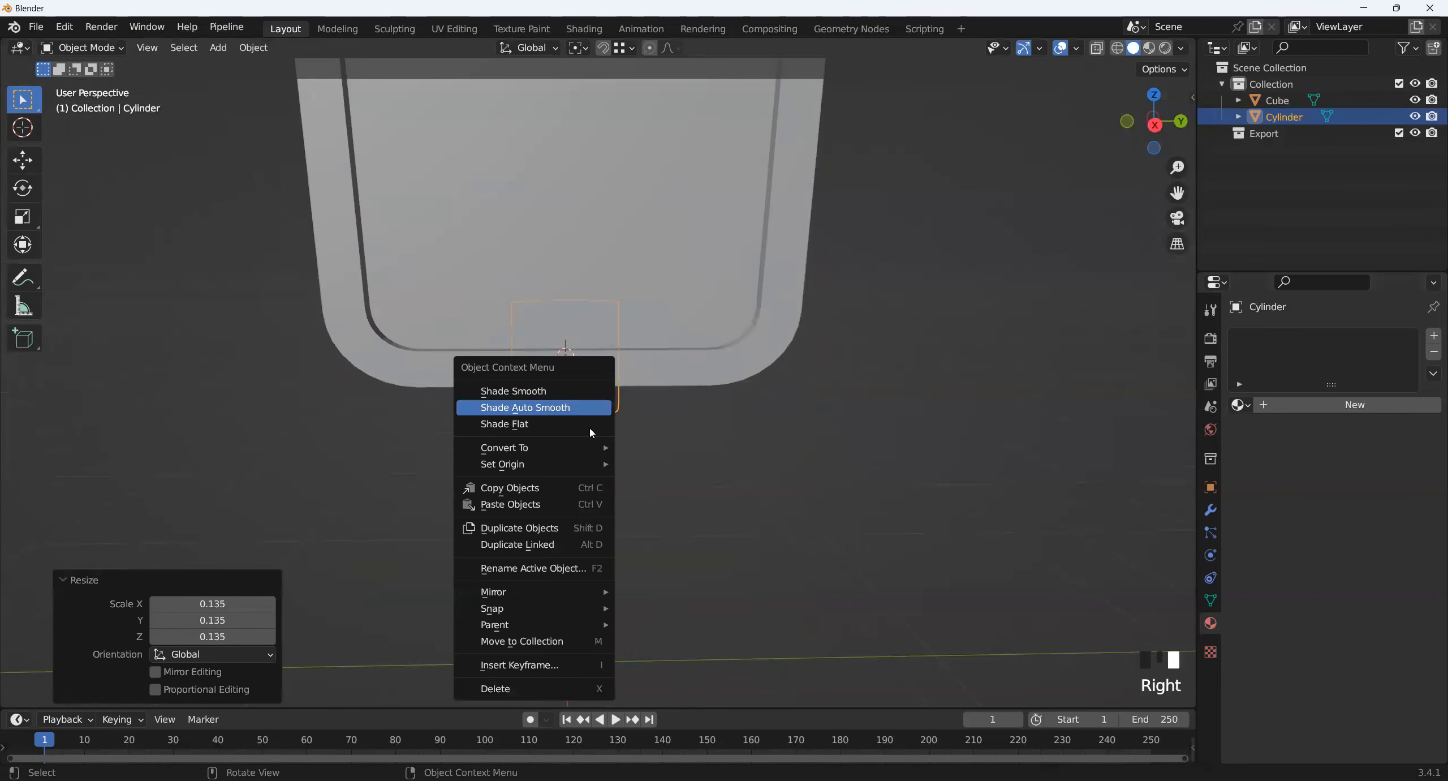
click(498, 403)
middle_drag(498, 403, 640, 462)
key(s)
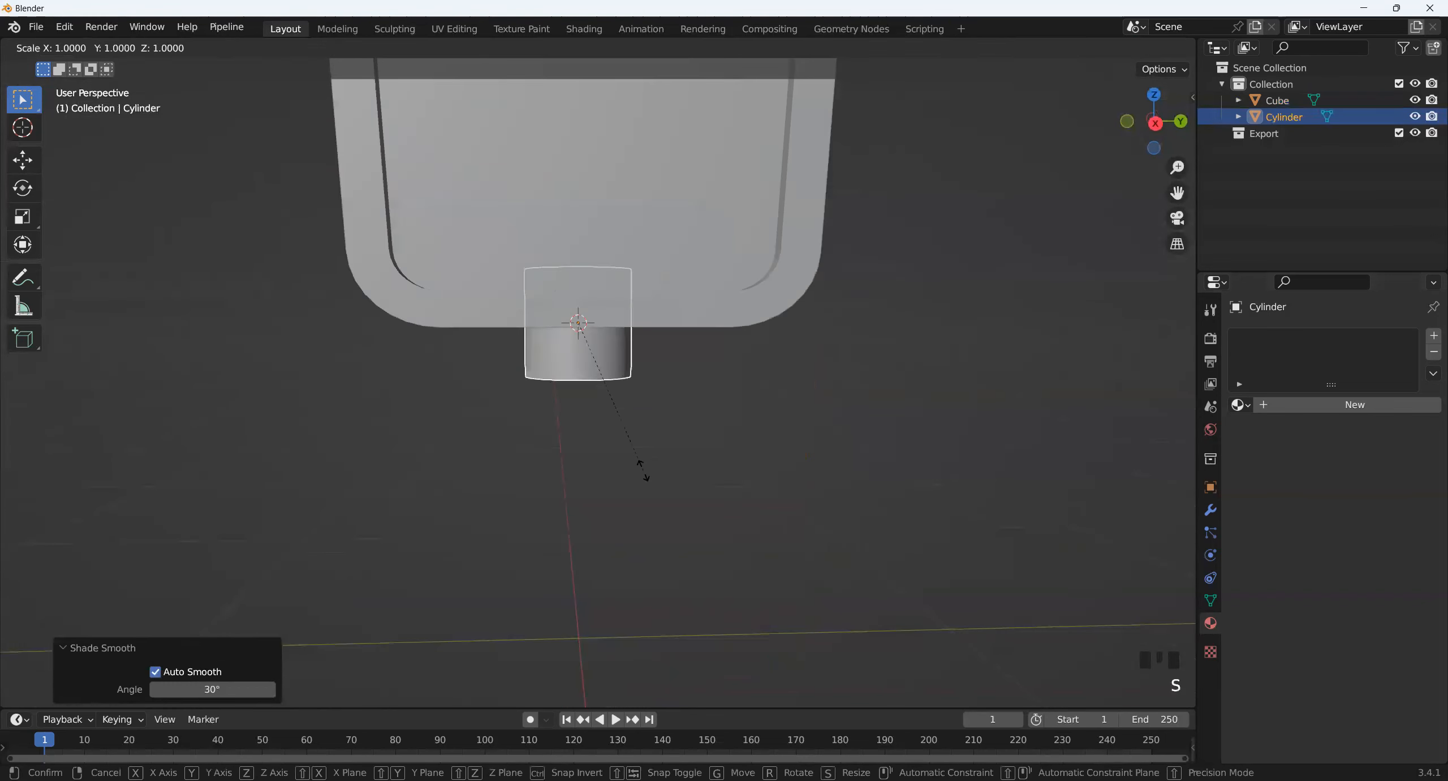
click(682, 495)
- Move the cylinder down about 0.161 m along Z and scale its height by about 0.772
key(g)
key(z)
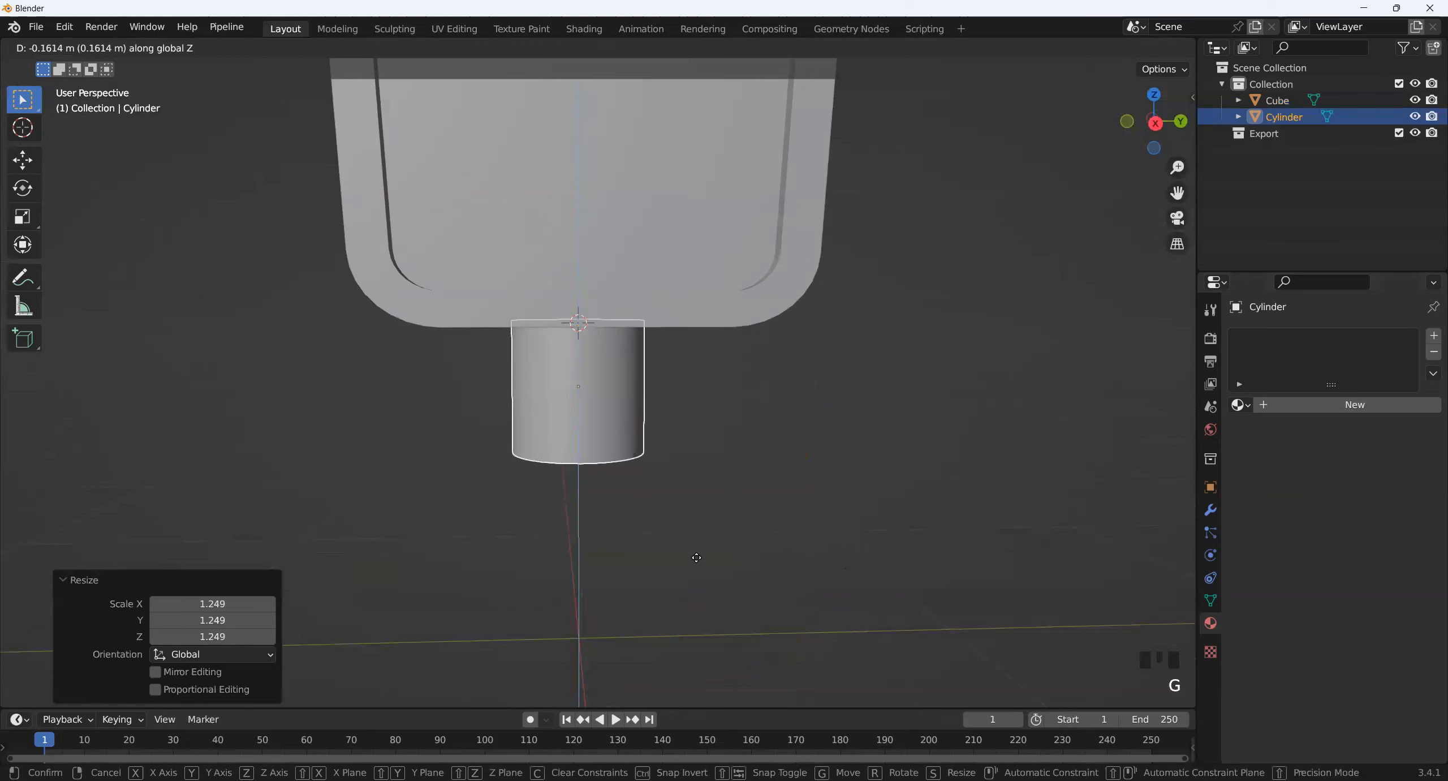
click(685, 542)
scroll(688, 539, up, 2)
key(s)
key(z)
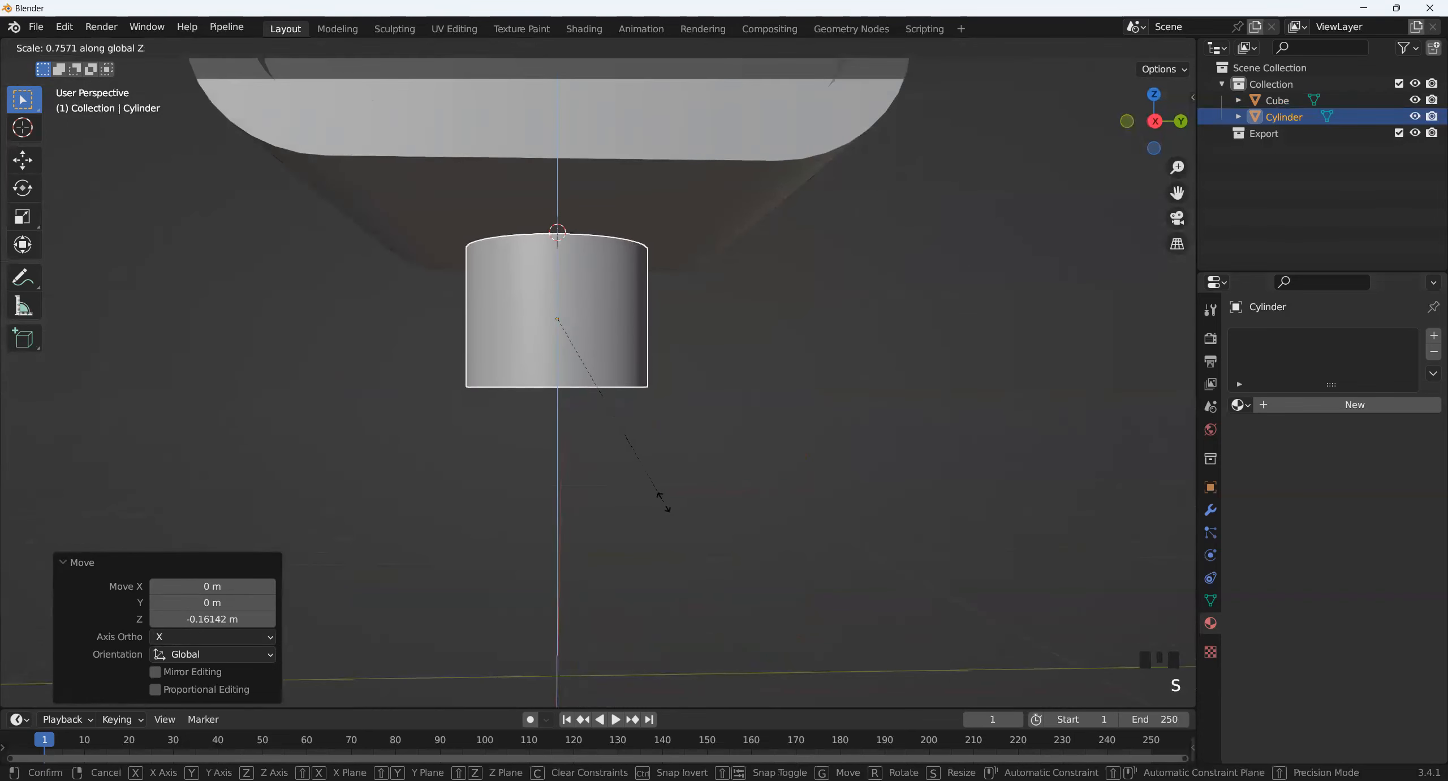
click(662, 507)
- Set snapping to Face Project and move the cylinder up about 0.031 m along Z onto the box's underside
scroll(657, 492, down, 3)
scroll(634, 421, up, 4)
shift+middle_drag(585, 420, 620, 476)
middle_drag(620, 476, 621, 404)
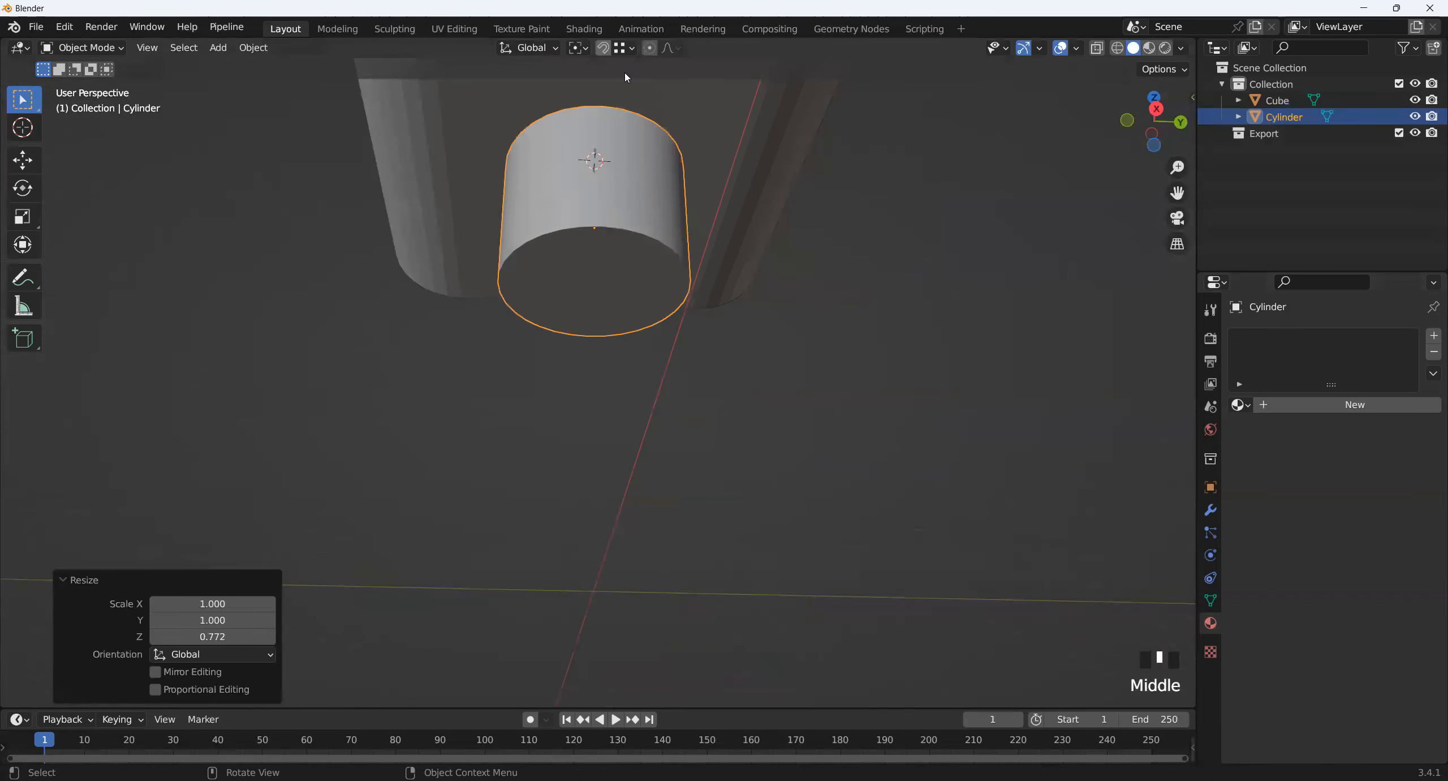
click(626, 50)
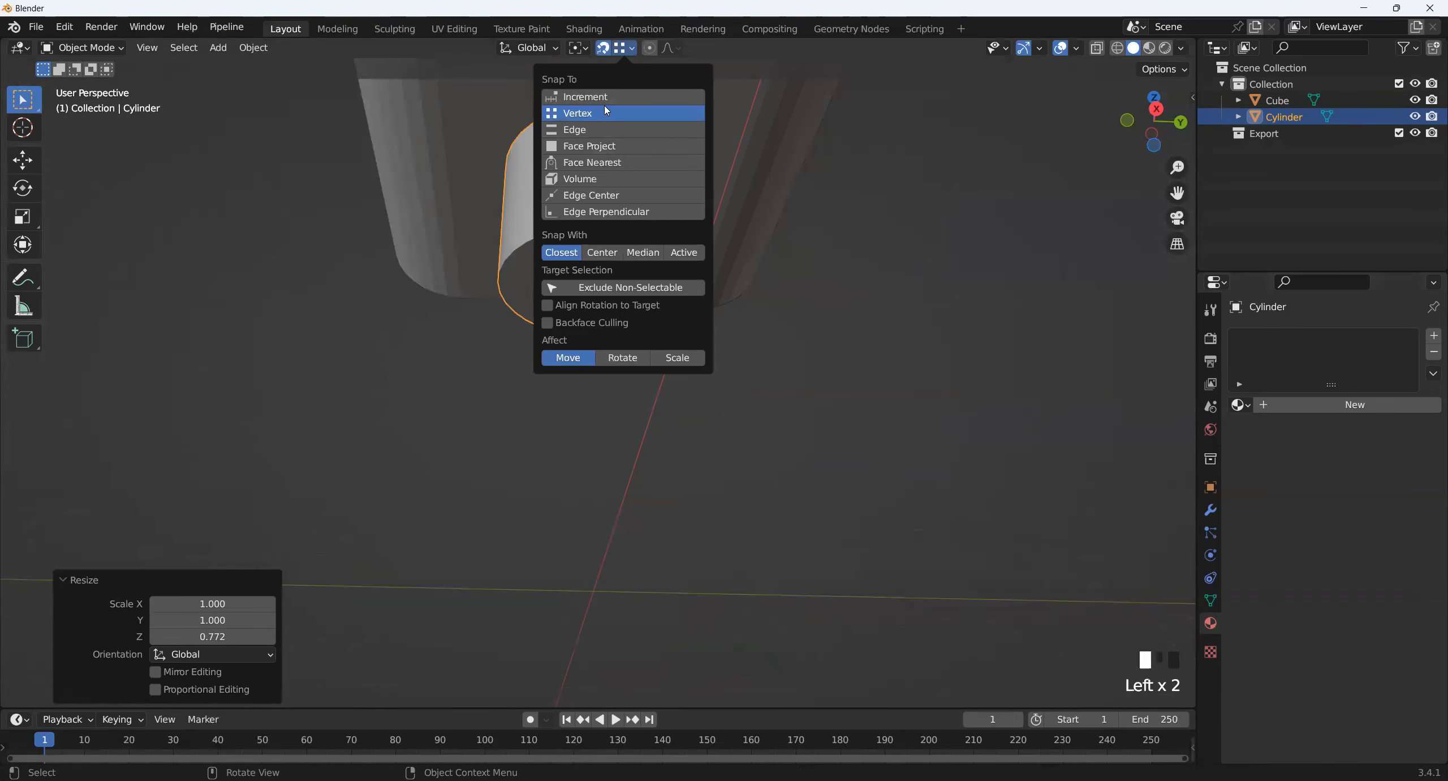
click(603, 152)
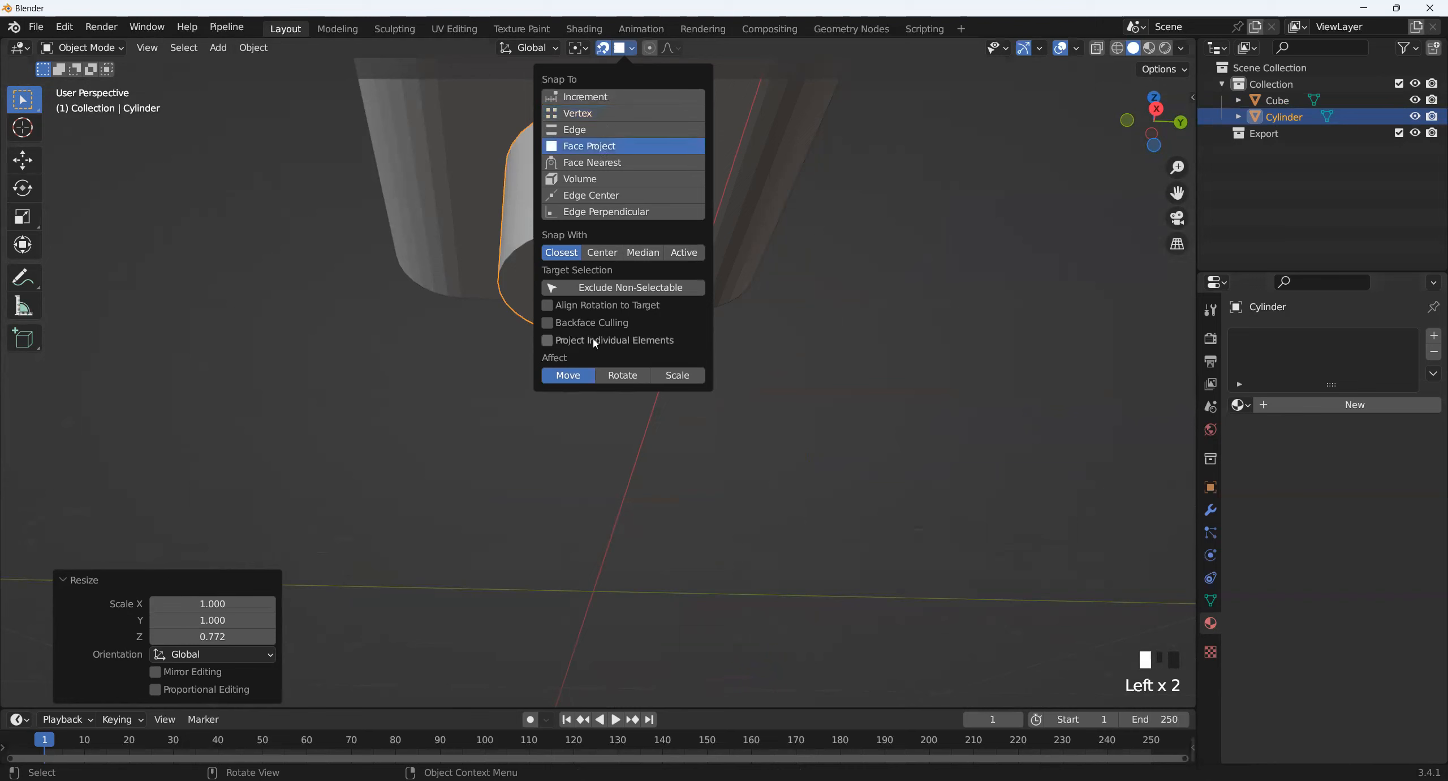
middle_drag(355, 284, 383, 293)
key(g)
key(z)
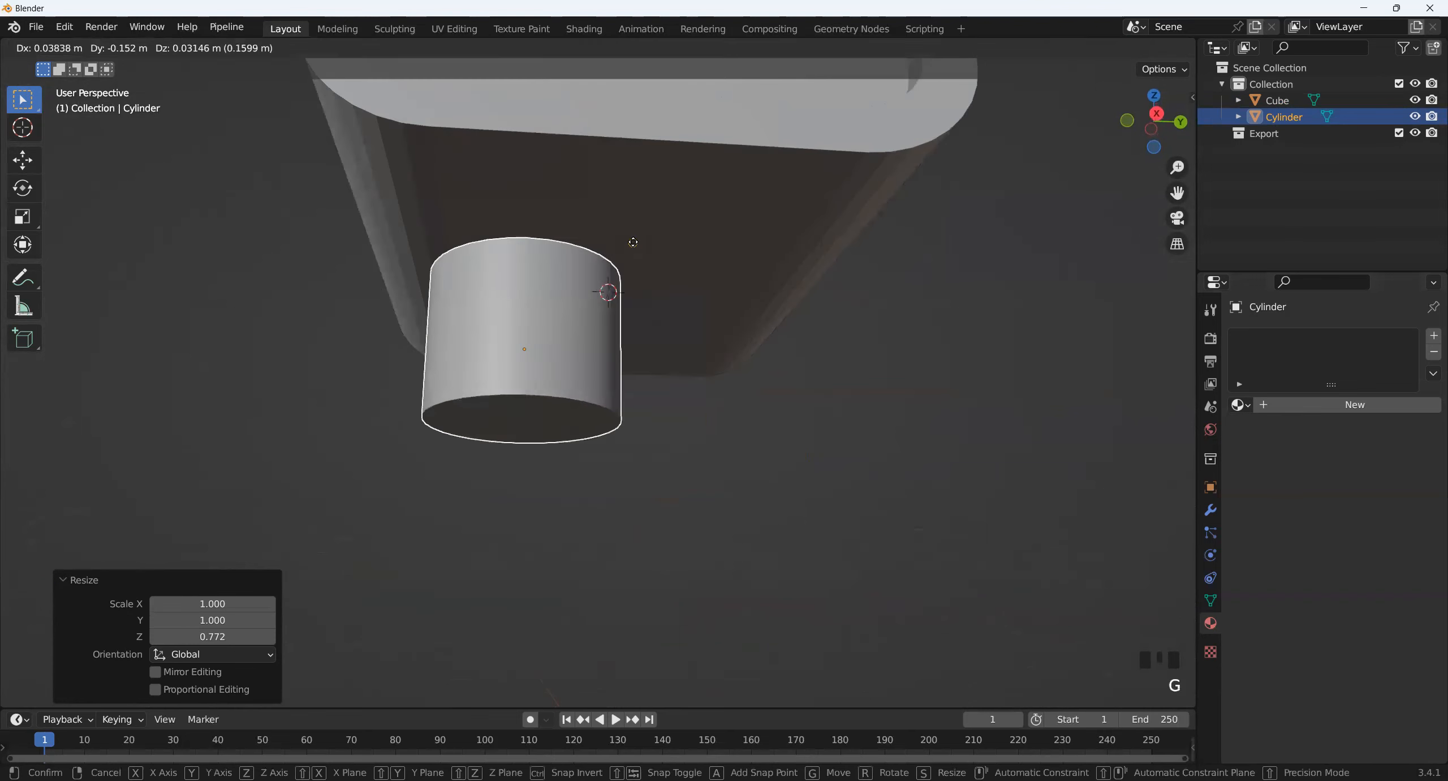
click(641, 231)
scroll(637, 230, down, 1)
middle_drag(637, 229, 623, 83)
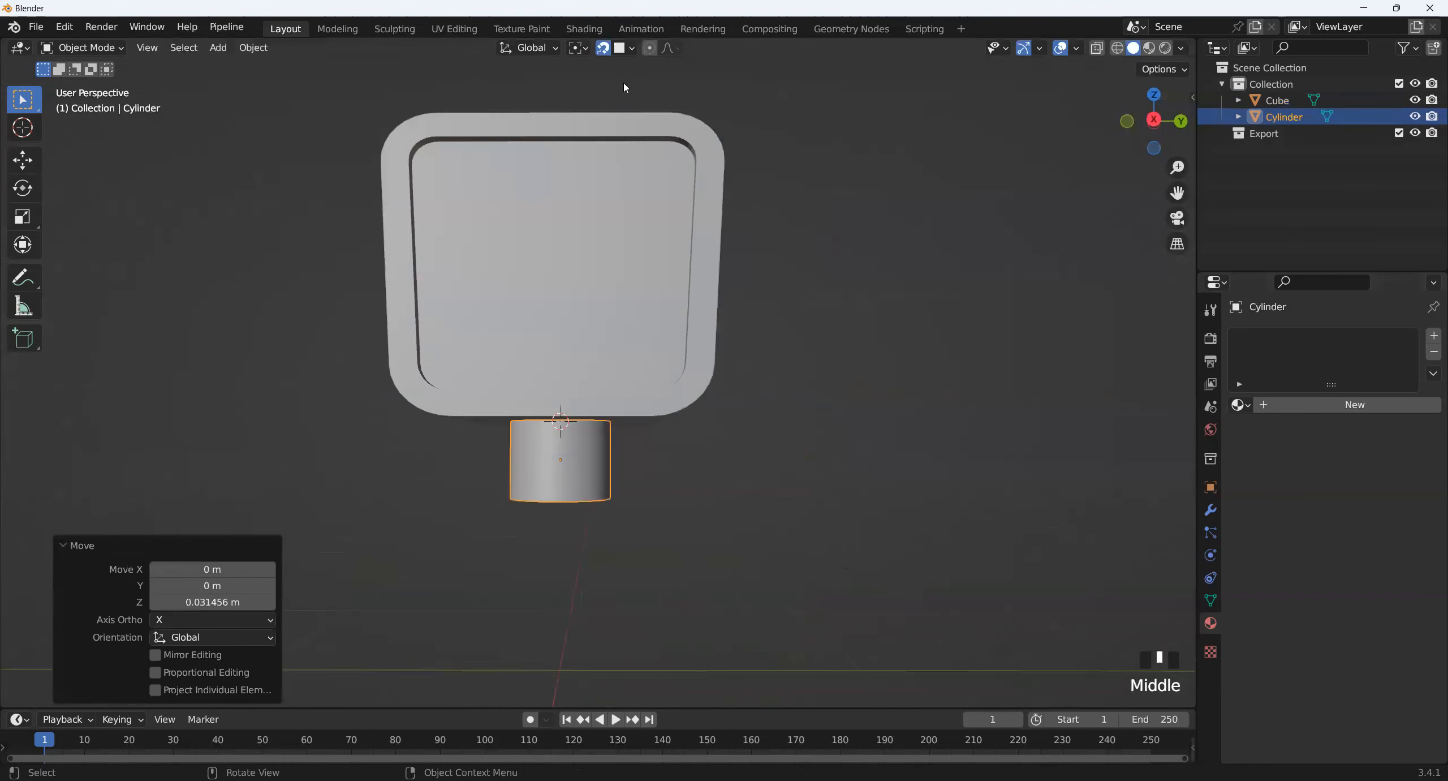
- Enter Edit Mode on the cylinder and extrude its bottom face in place with zero offset
scroll(542, 379, down, 2)
middle_drag(541, 379, 576, 391)
scroll(556, 391, up, 2)
key(Tab)
scroll(609, 326, down, 2)
scroll(391, 371, up, 2)
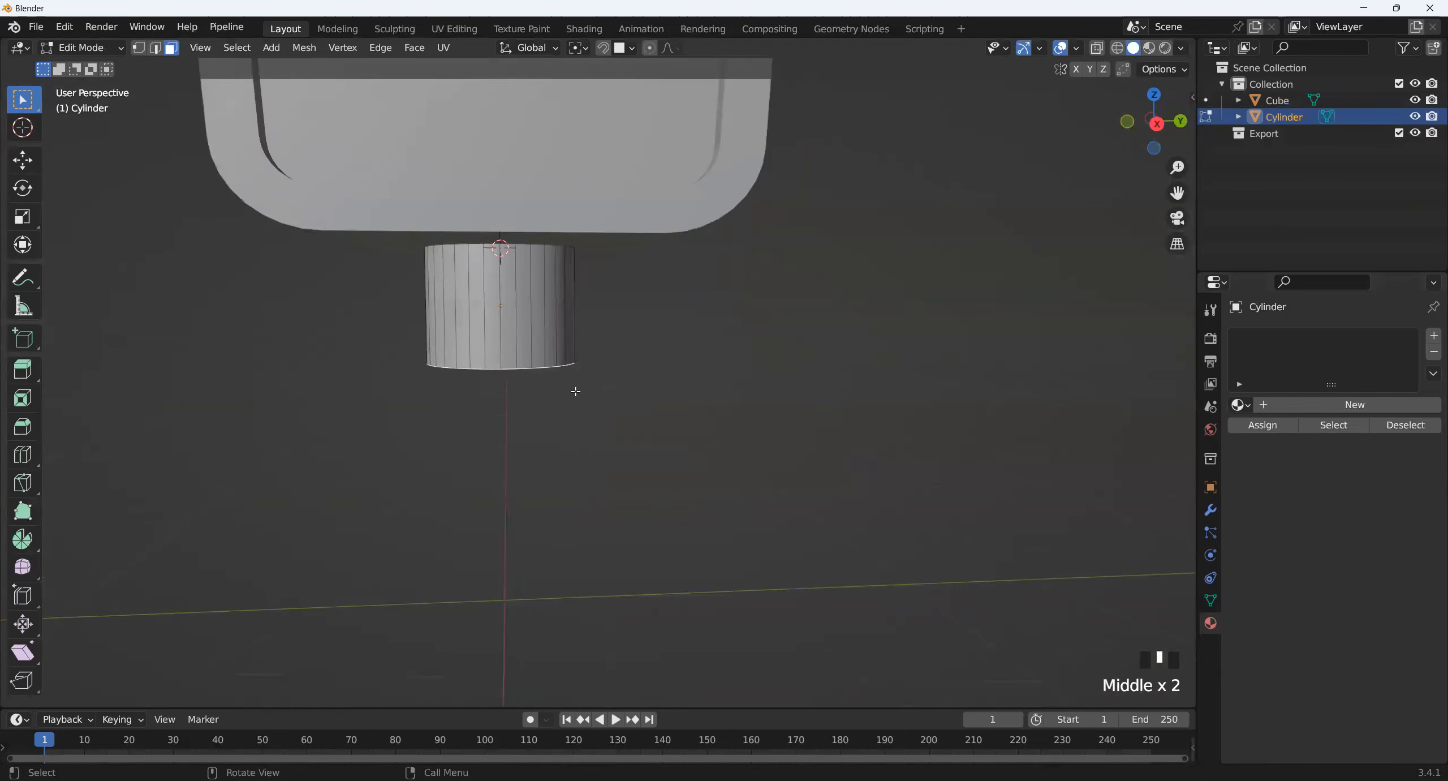
key(e)
right_click(589, 416)
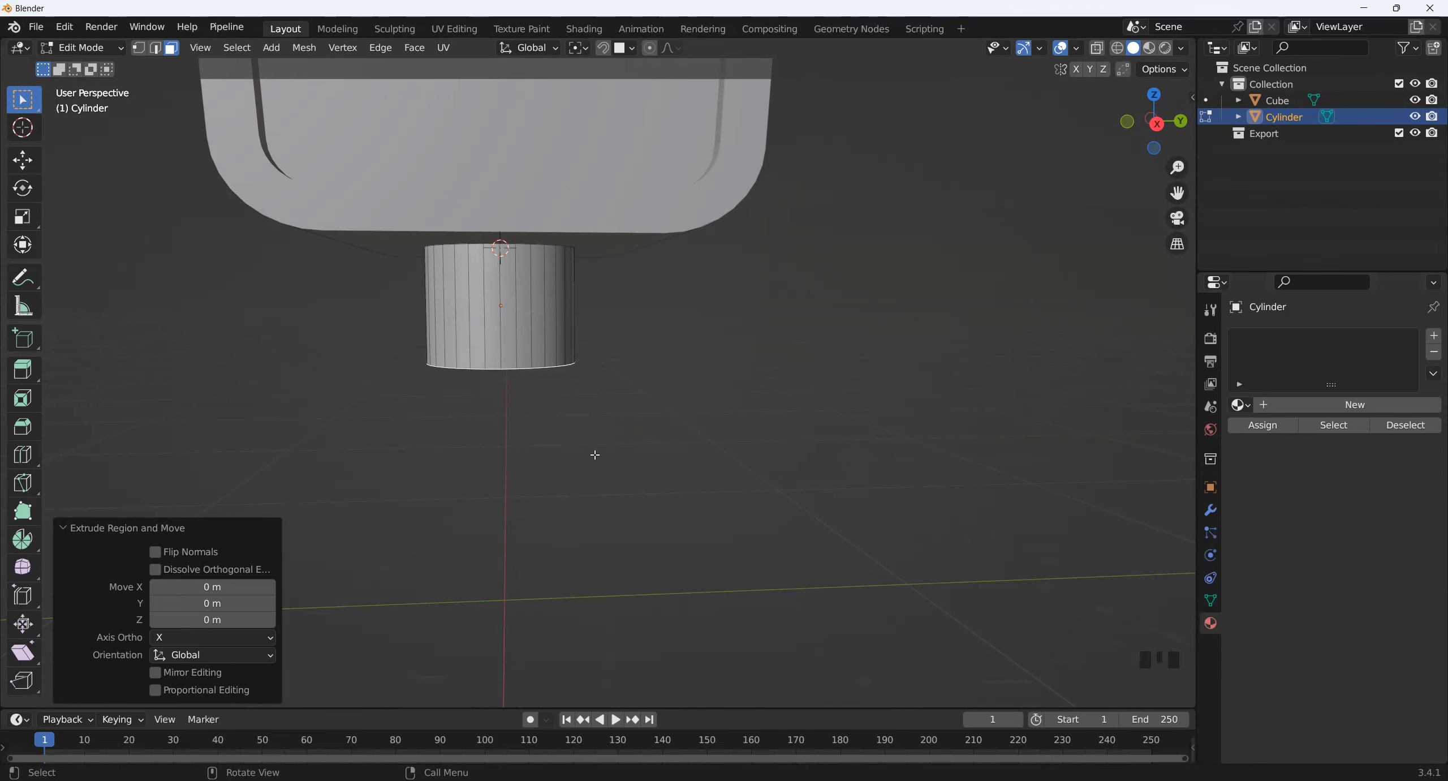
- Scale the extruded bottom face up uniformly by 1.480, then by a further 1.138, to form a wider rim
key(g)
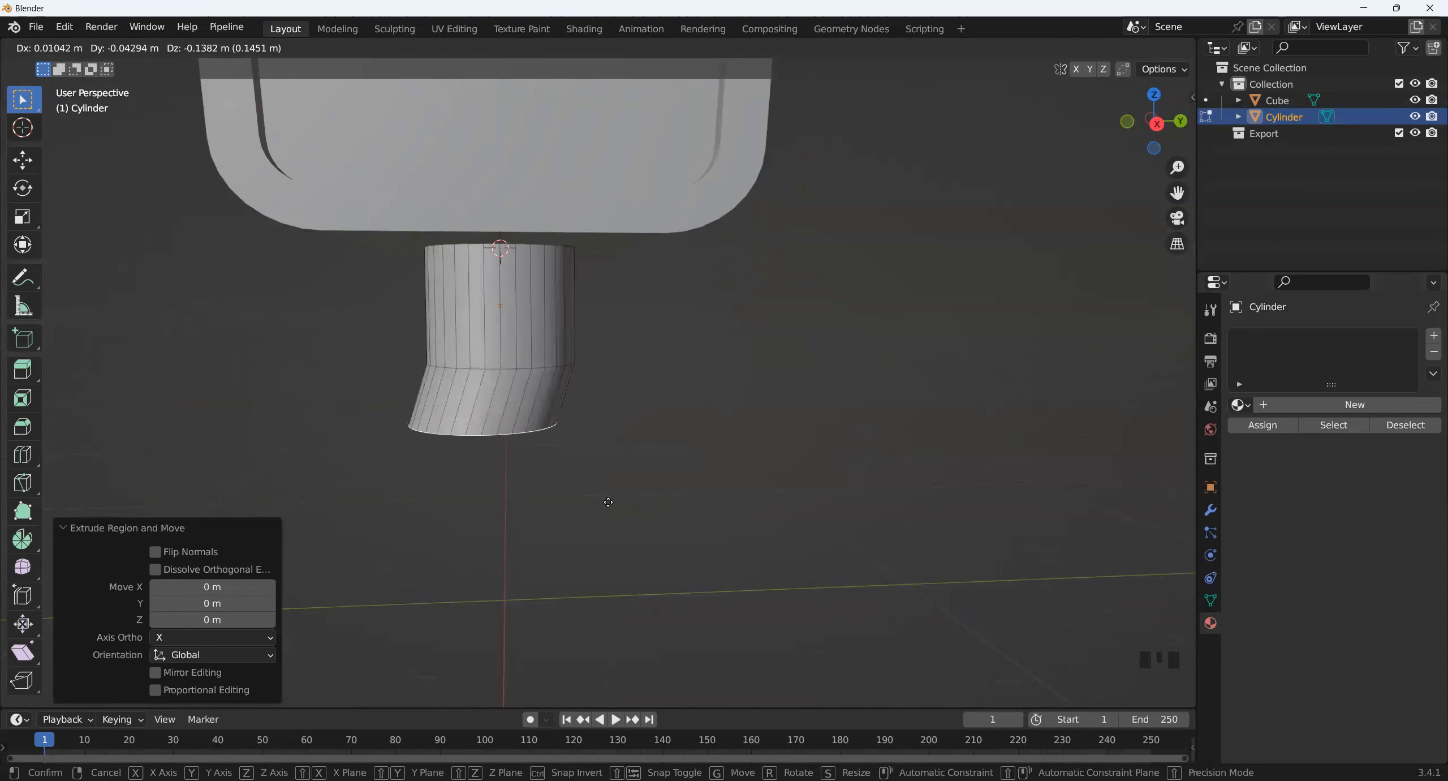
right_click(609, 501)
middle_drag(459, 377, 549, 231)
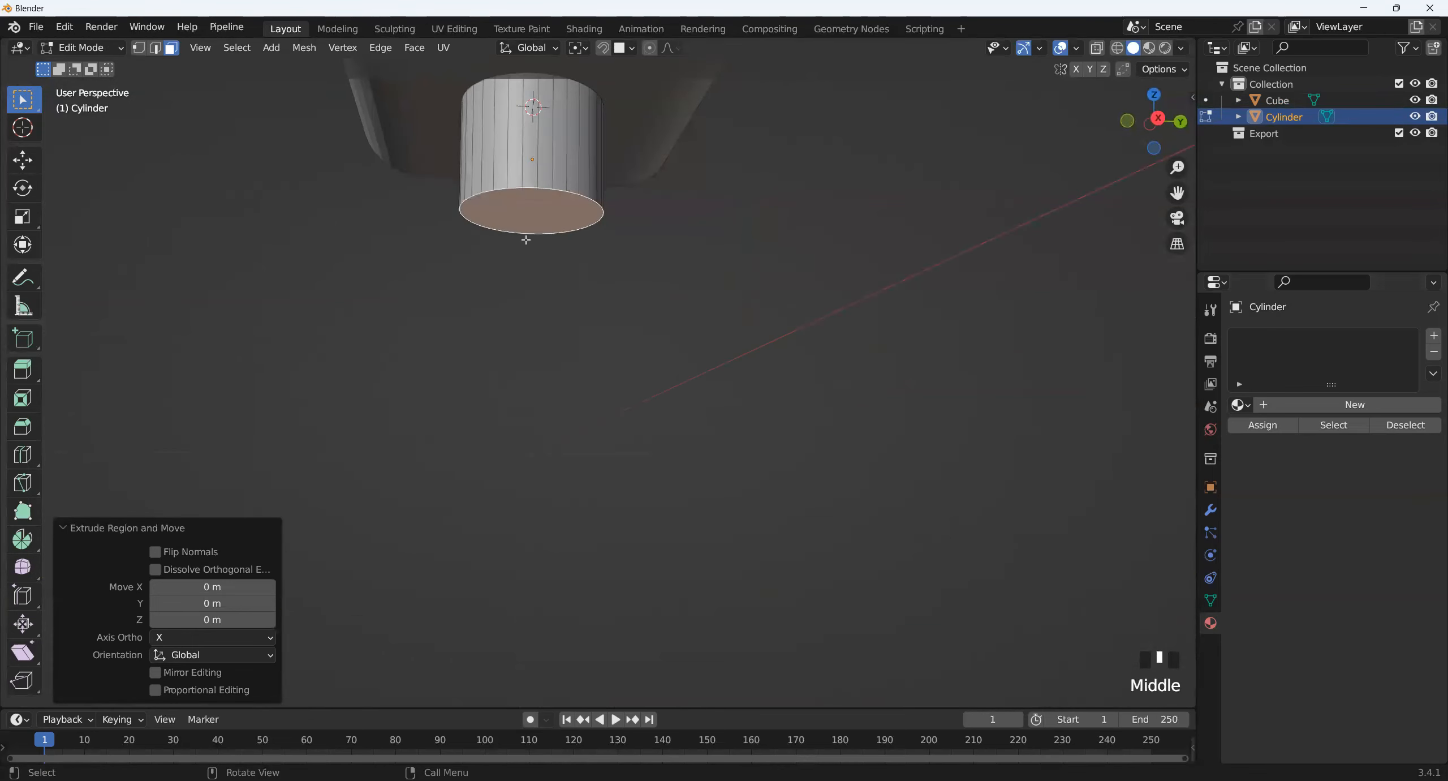
middle_drag(532, 294, 585, 433)
scroll(589, 438, down, 1)
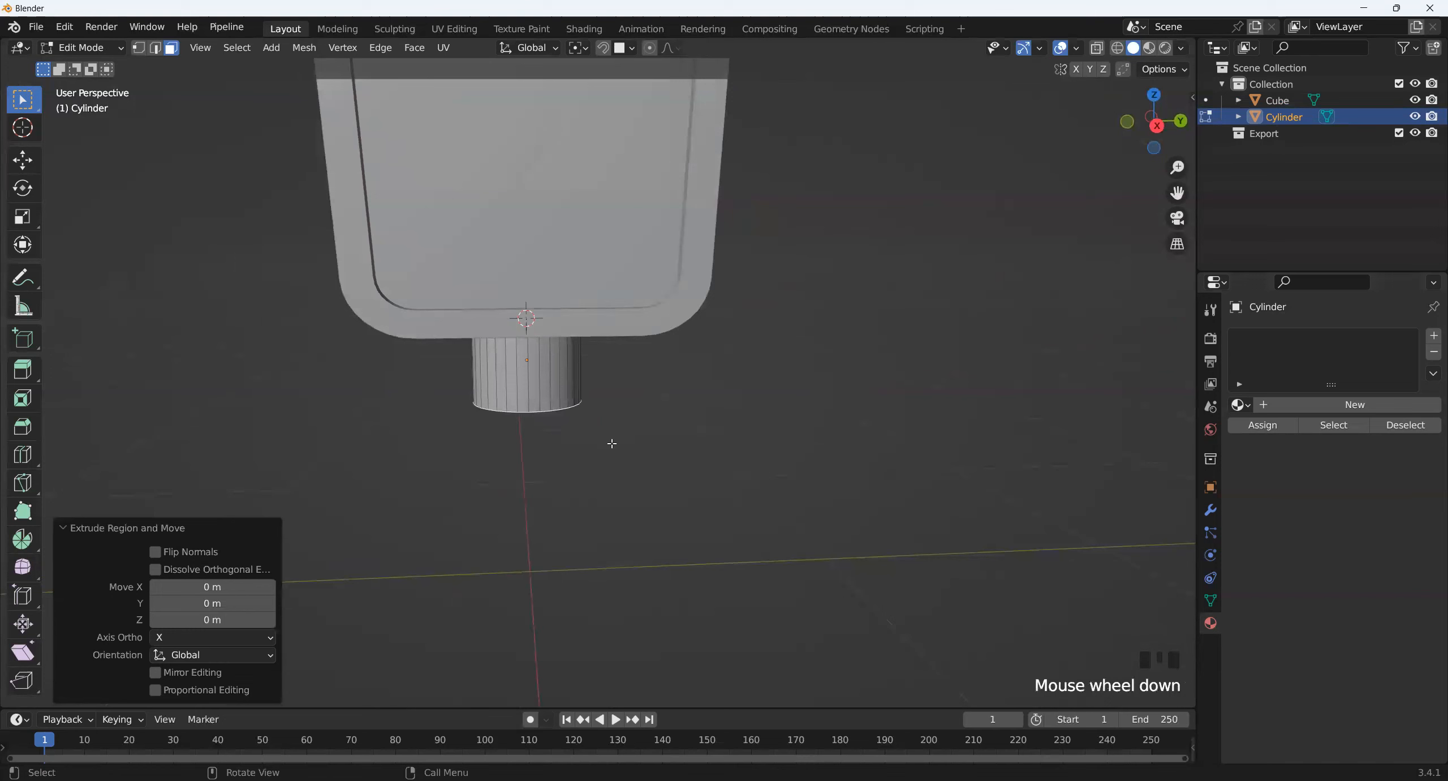
key(s)
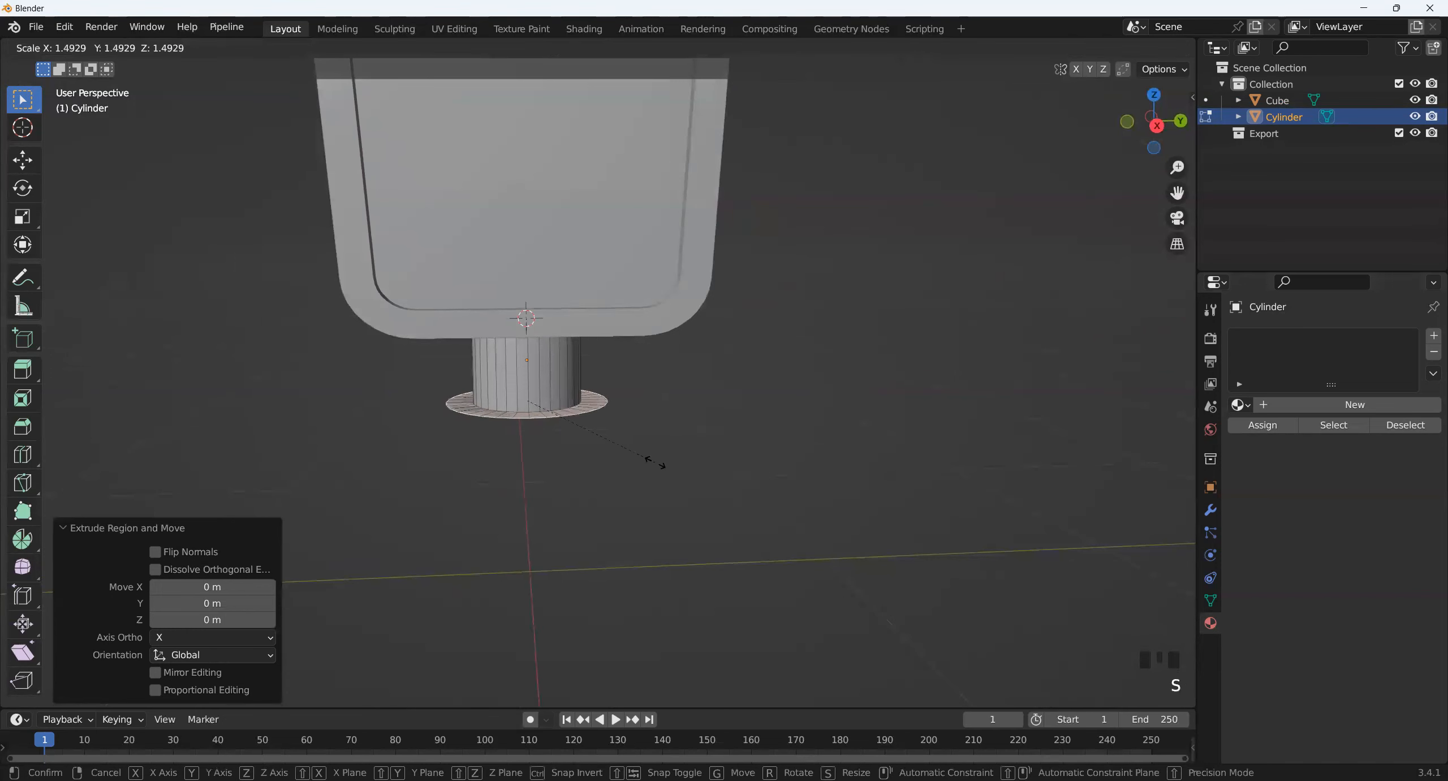
click(654, 461)
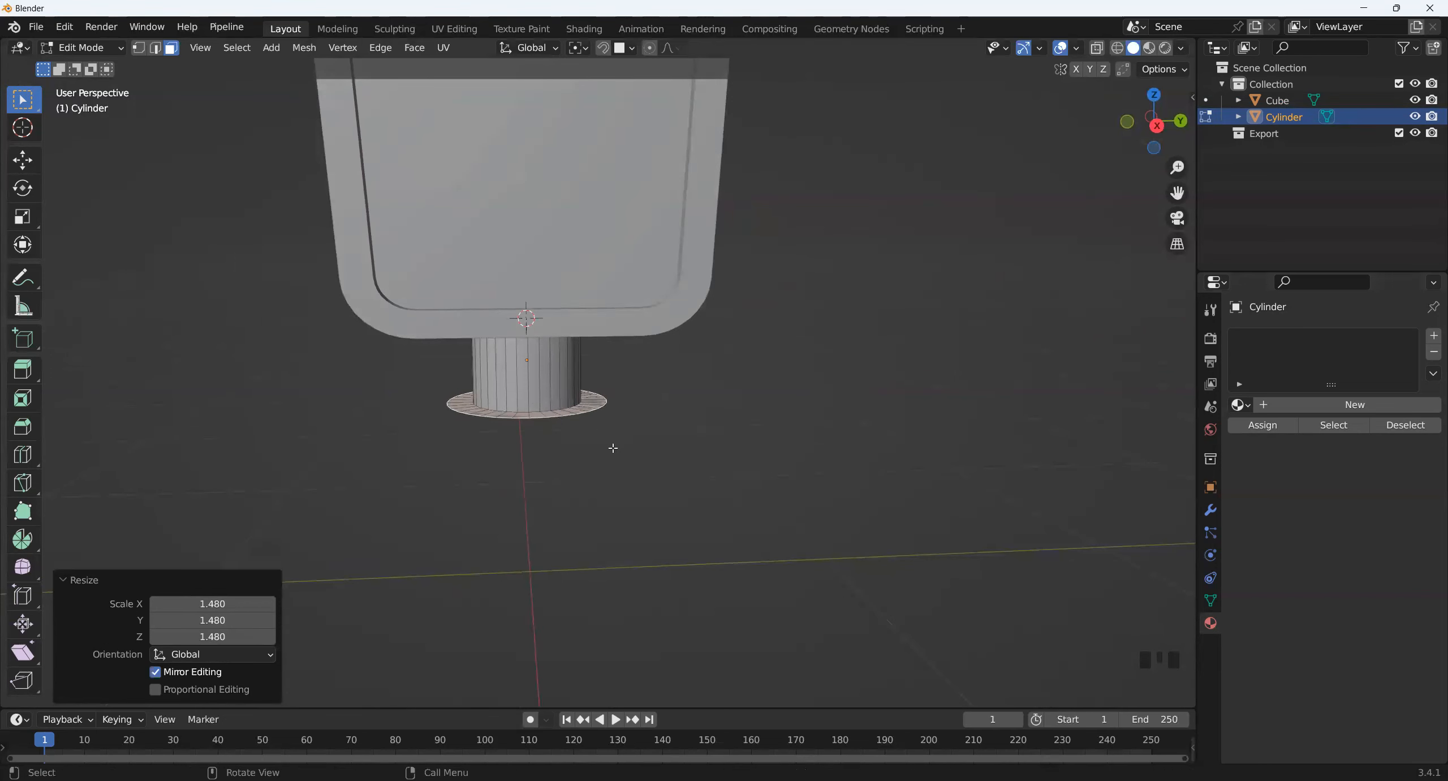
shift+middle_drag(614, 447, 628, 492)
key(s)
click(703, 494)
- Extrude the widened bottom face downward about 0.558 m in the right orthographic view
scroll(1047, 284, down, 2)
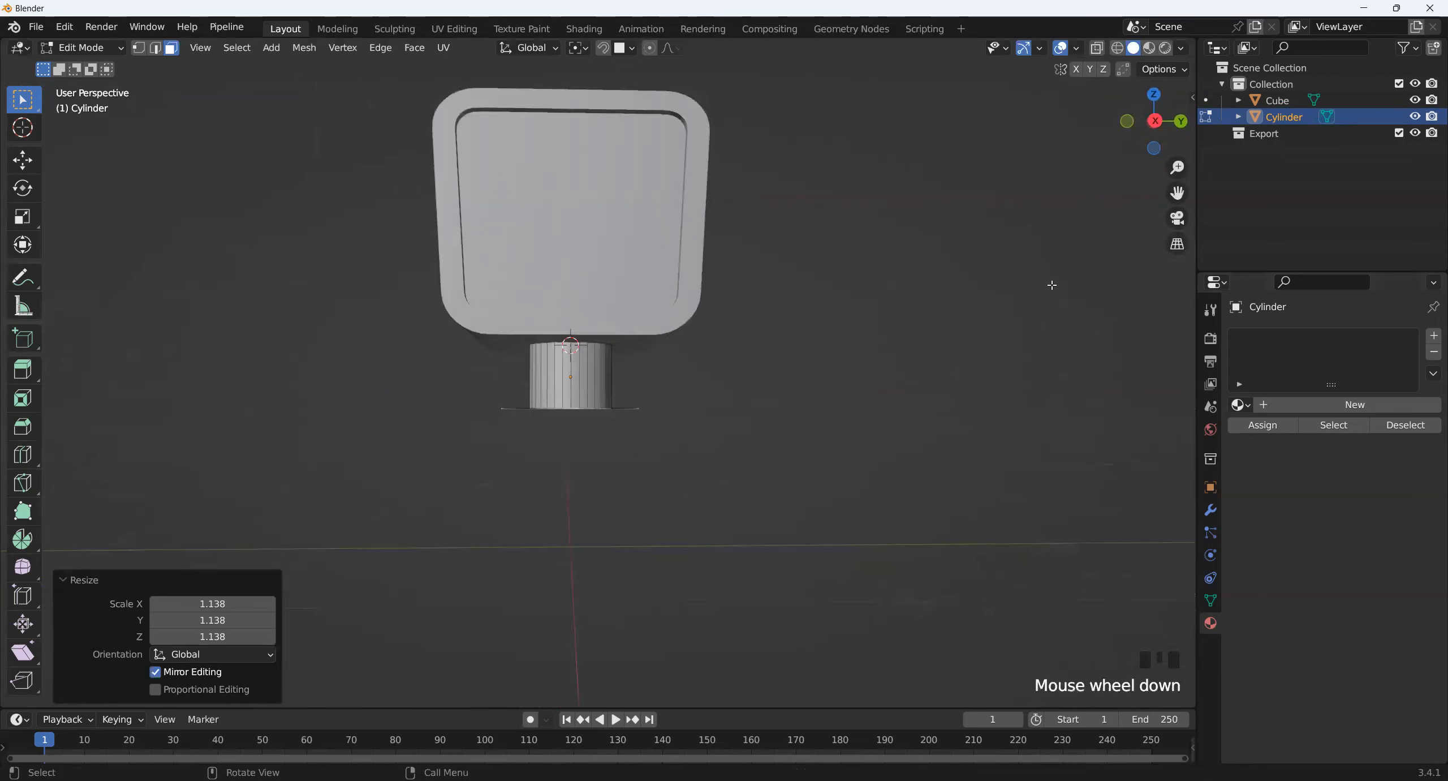
click(1157, 120)
scroll(627, 498, up, 3)
shift+middle_drag(627, 498, 668, 463)
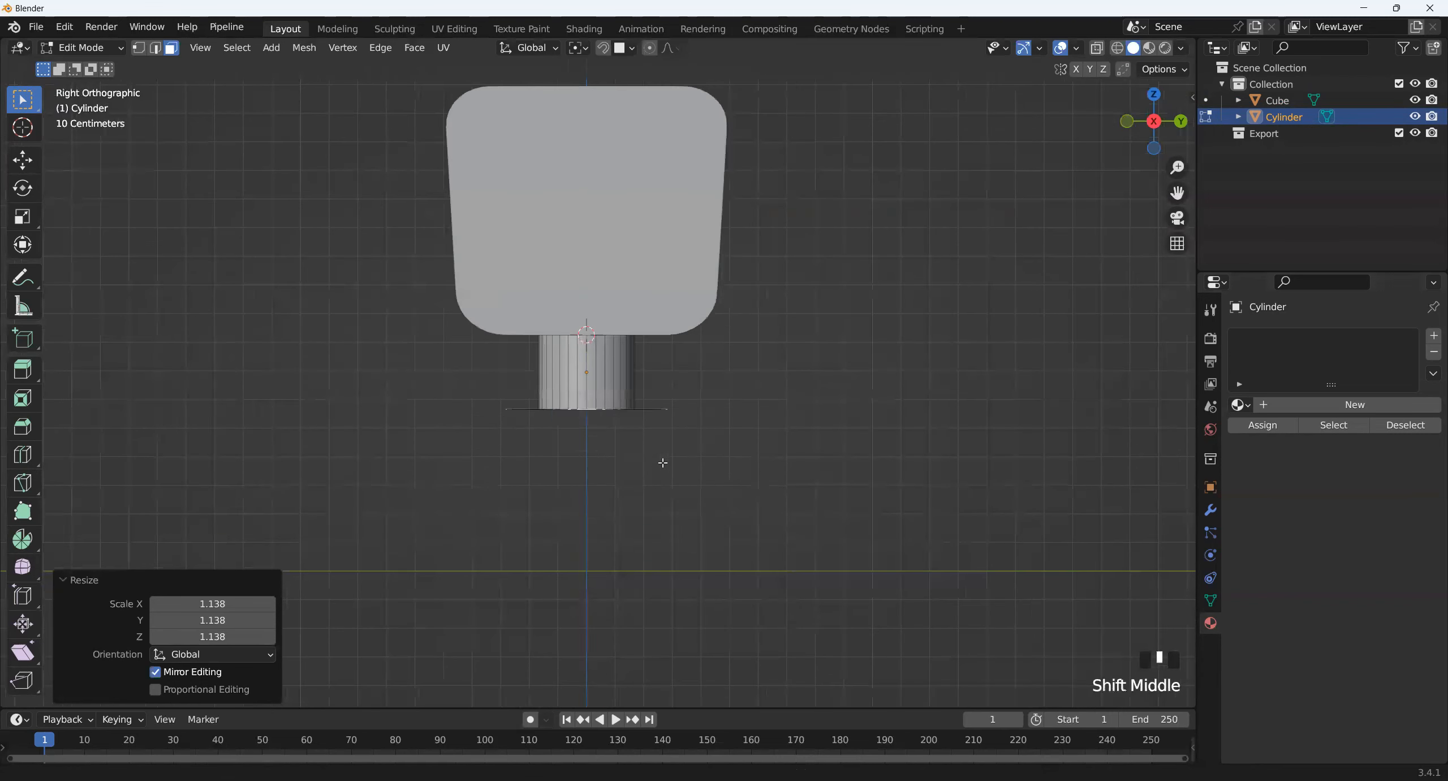
key(e)
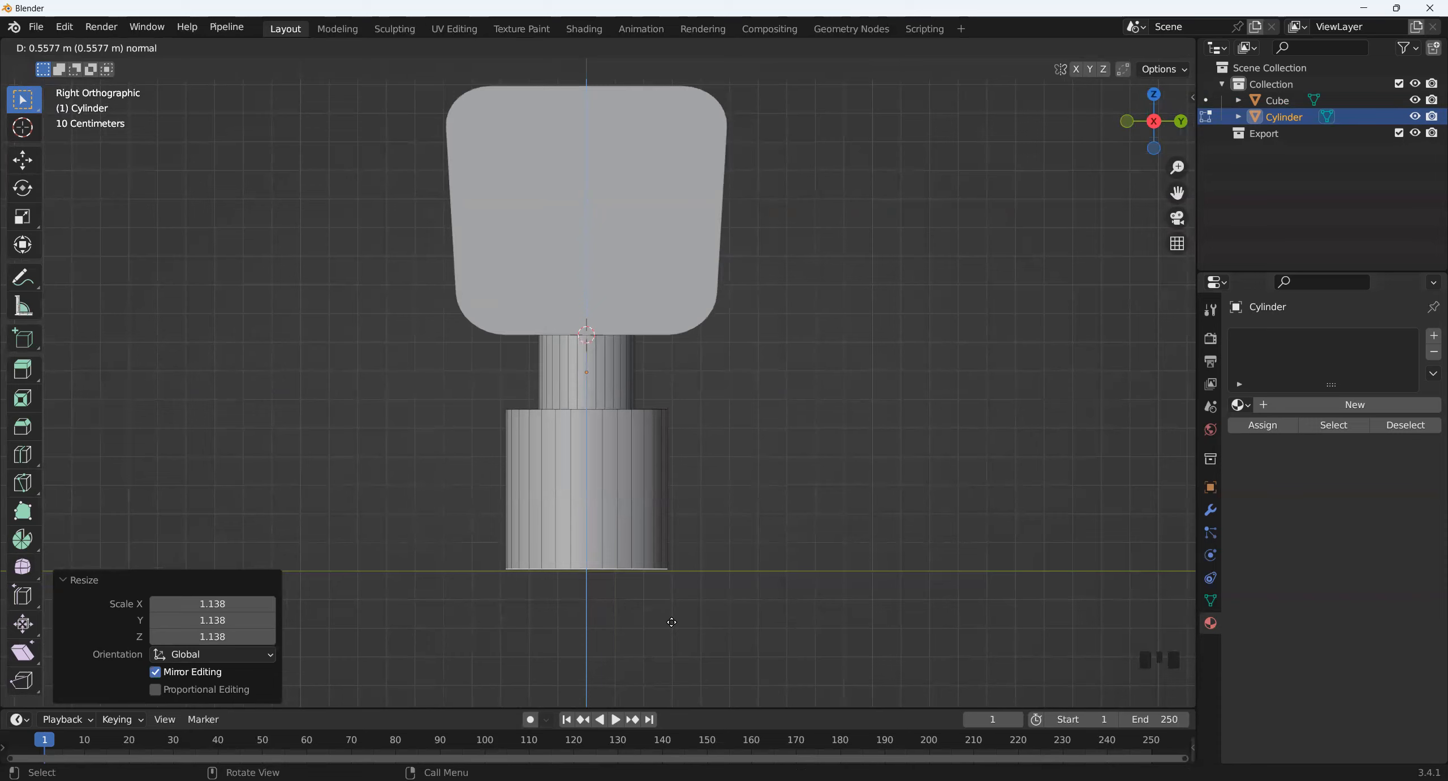
click(672, 621)
- Extrude the bottom face another 0.134 m downward and scale it to 0.781 to form a taper
shift+middle_drag(669, 611, 605, 487)
click(1153, 122)
scroll(774, 417, up, 2)
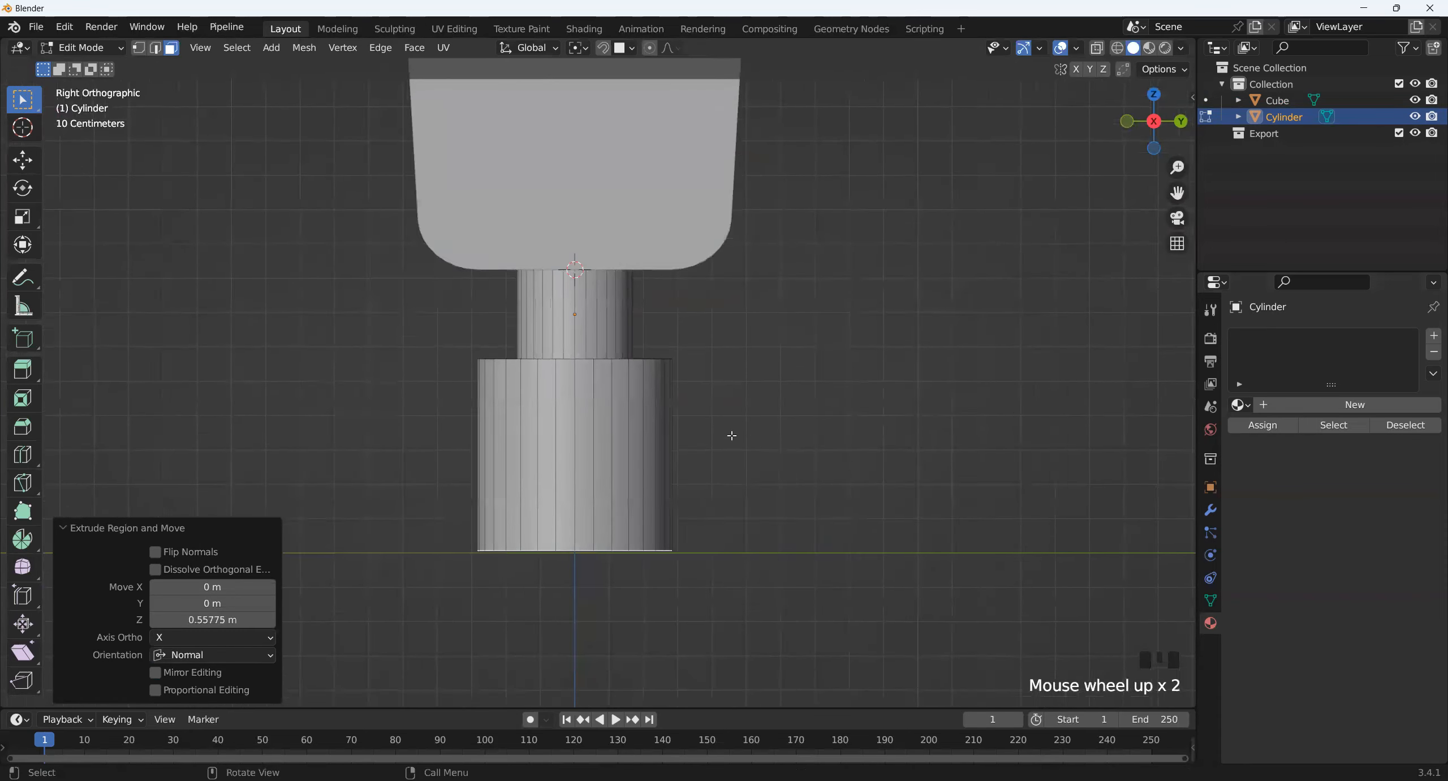
shift+middle_drag(556, 380, 556, 413)
shift+middle_drag(618, 606, 639, 569)
scroll(743, 614, down, 1)
mouse_move(743, 615)
shift+middle_down()
mouse_move(746, 592)
mouse_move(730, 597)
shift+middle_up()
scroll(1171, 134, down, 2)
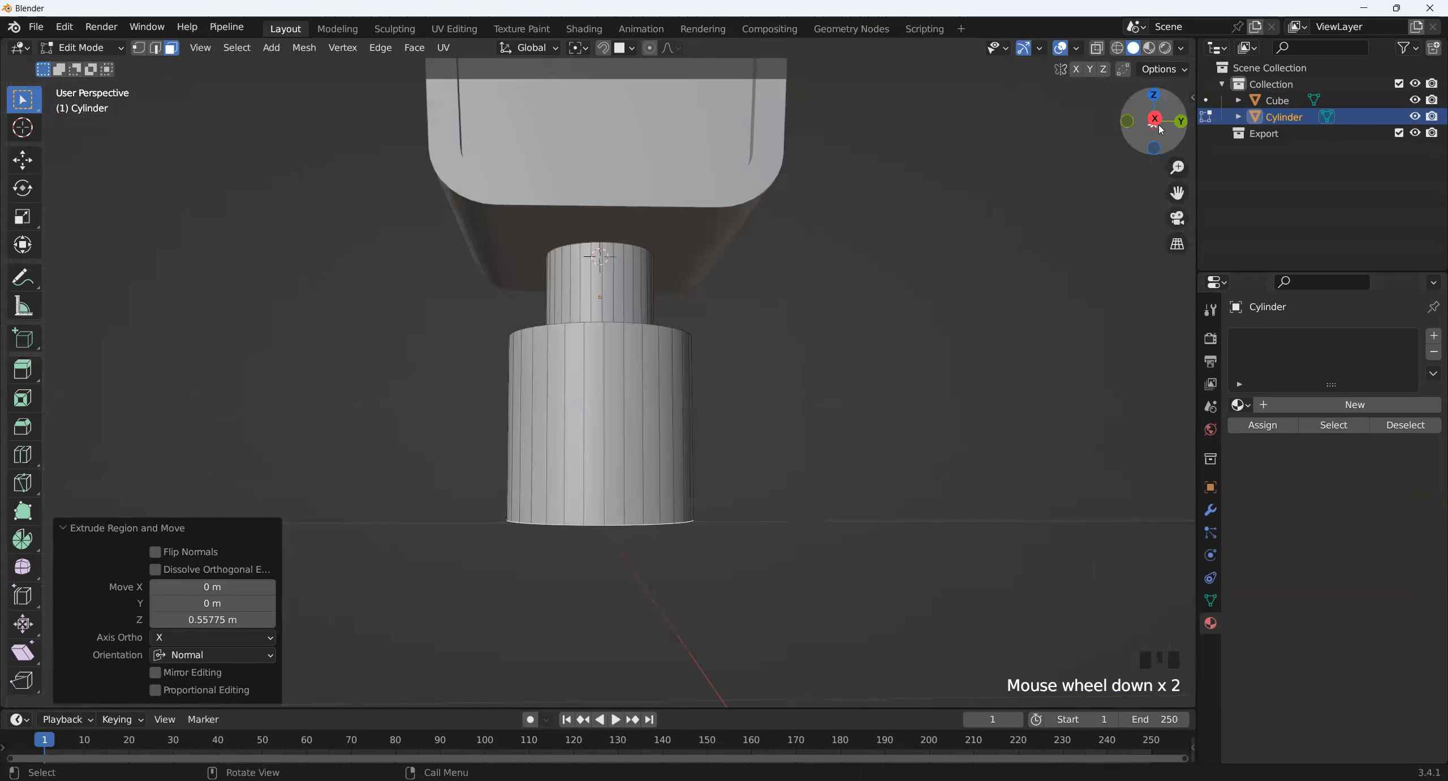
click(1154, 120)
key(e)
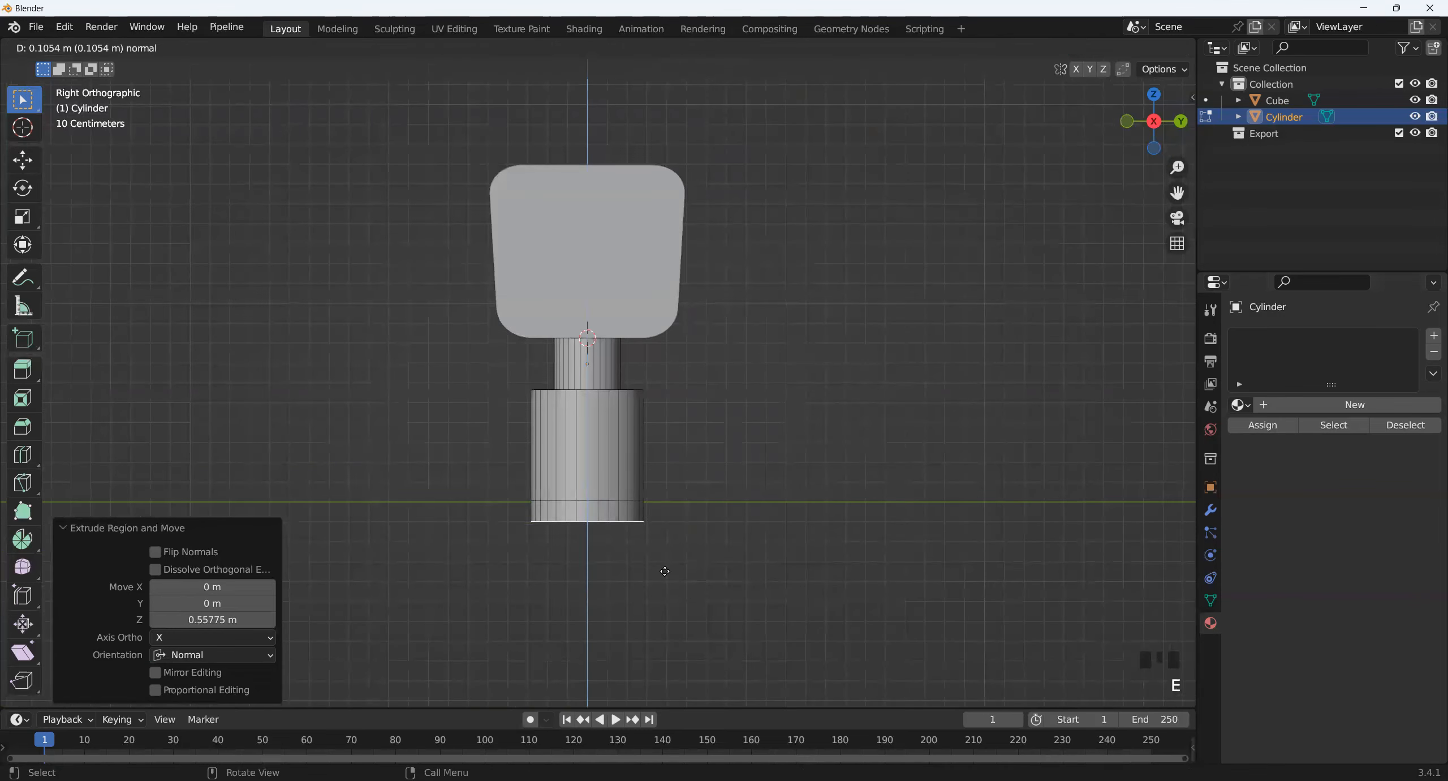
click(665, 576)
key(s)
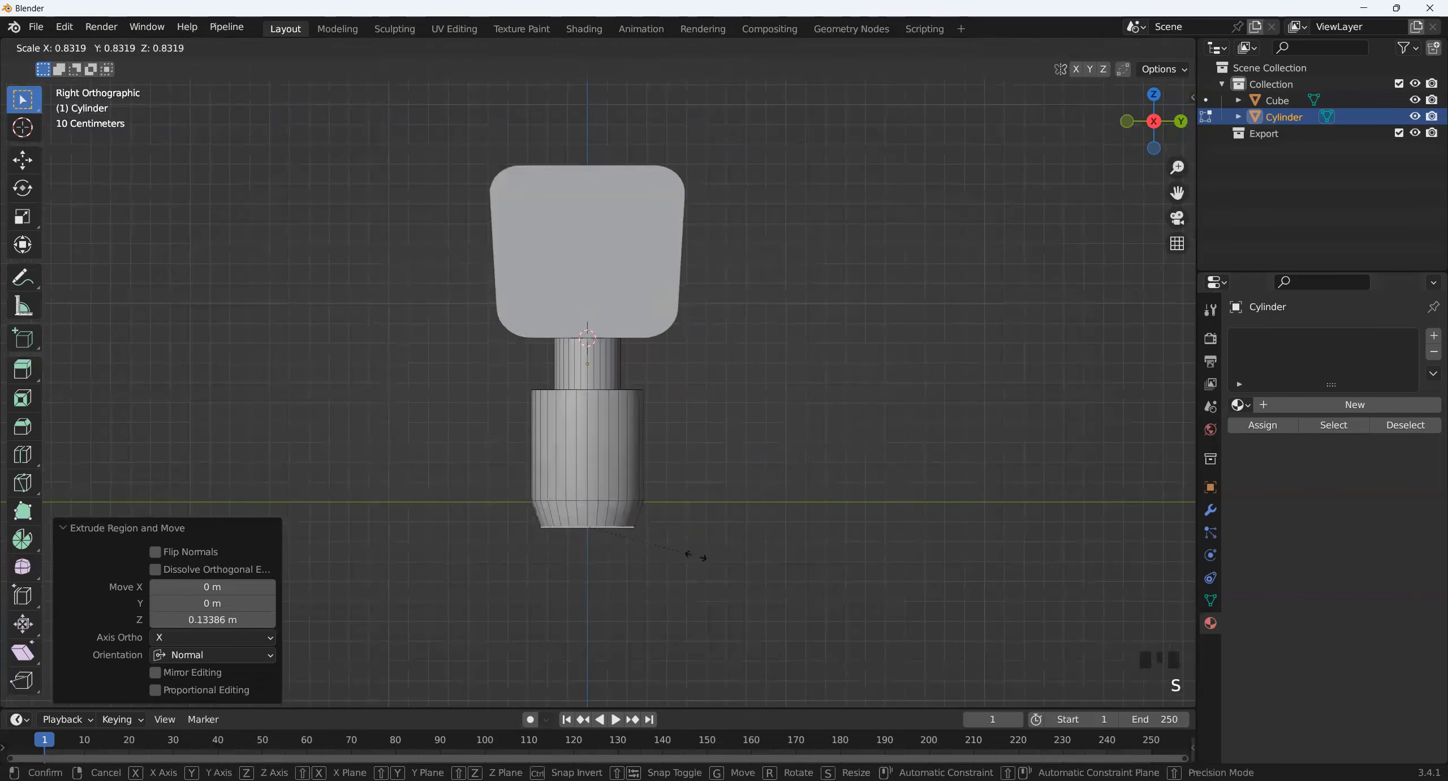
click(689, 552)
- Inset the tapered bottom face by 0.358 m and extrude it inward about 0.083 m
scroll(685, 549, up, 2)
middle_drag(685, 549, 663, 491)
key(i)
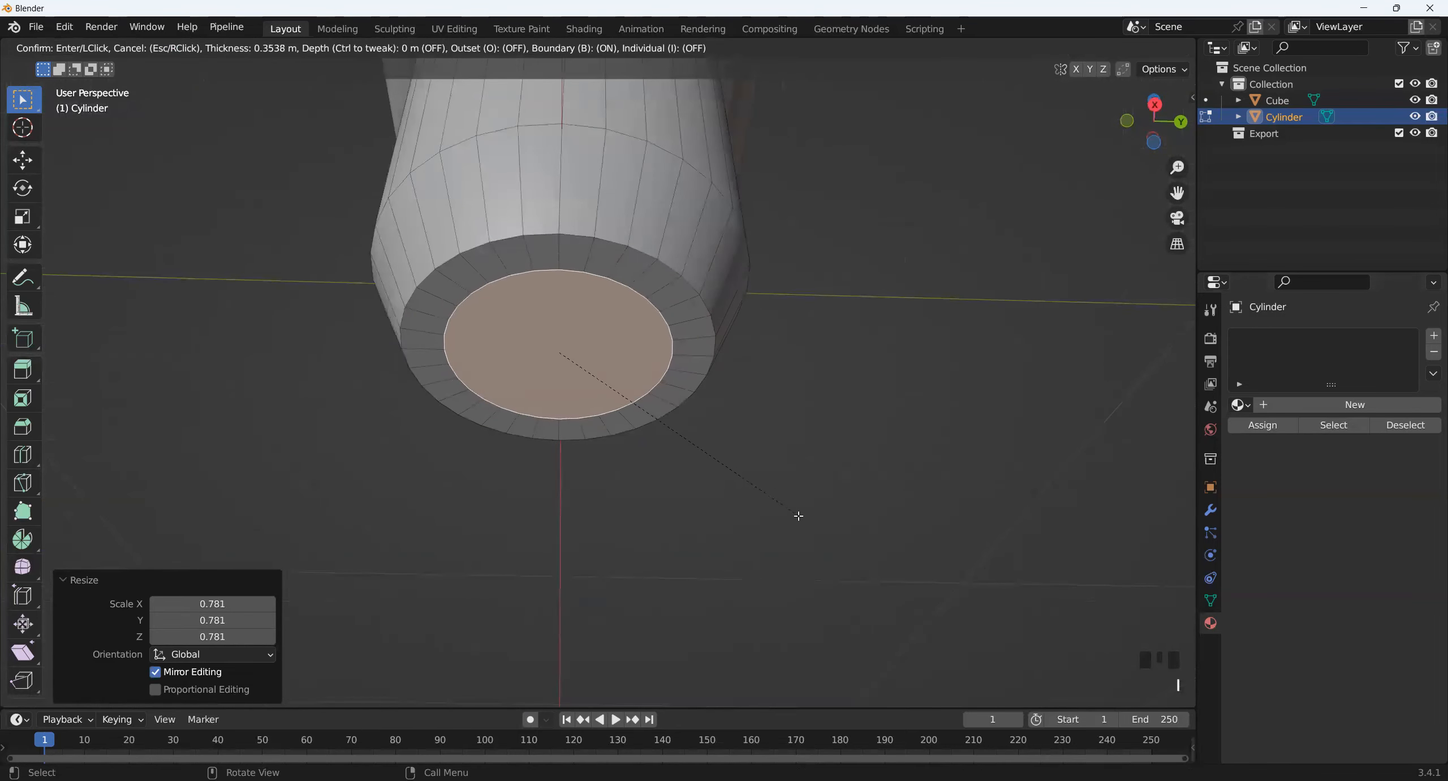
click(746, 560)
middle_drag(746, 560, 743, 558)
key(e)
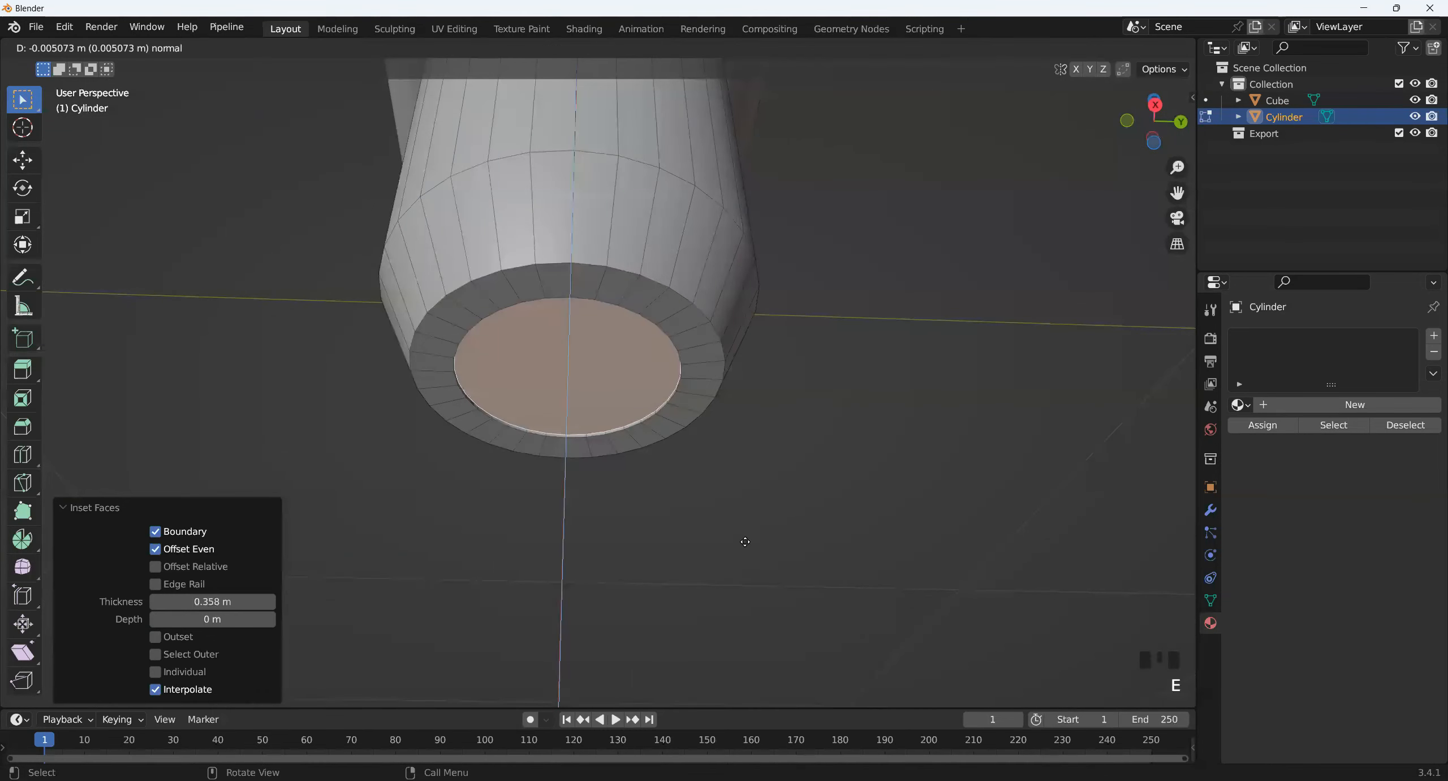
click(747, 482)
middle_drag(747, 482, 718, 560)
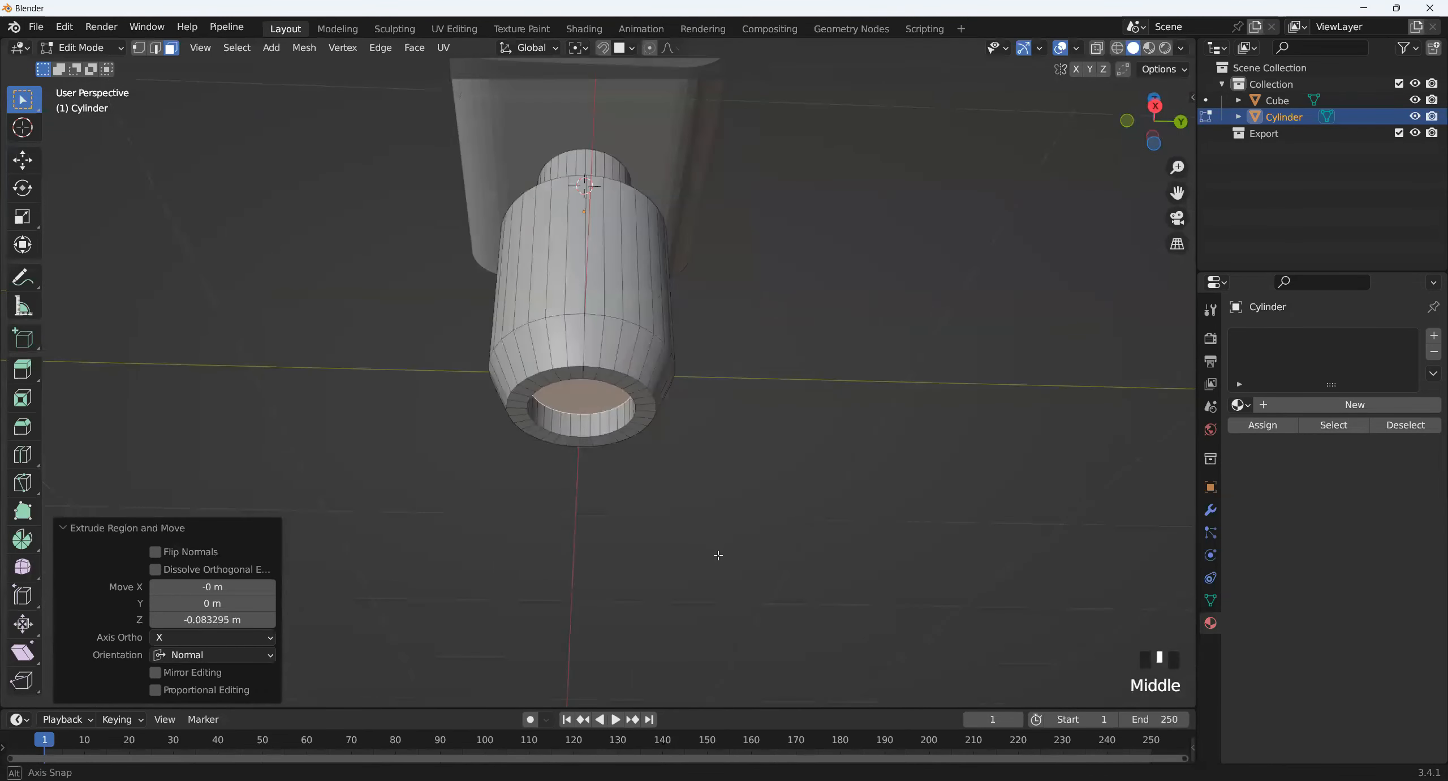
scroll(617, 479, up, 2)
scroll(618, 480, up, 1)
- Mark the edge loop between the wide body and the bottom taper as sharp and return to Object Mode
key(Tab)
middle_drag(758, 497, 582, 524)
key(Tab)
scroll(559, 508, up, 2)
key(2)
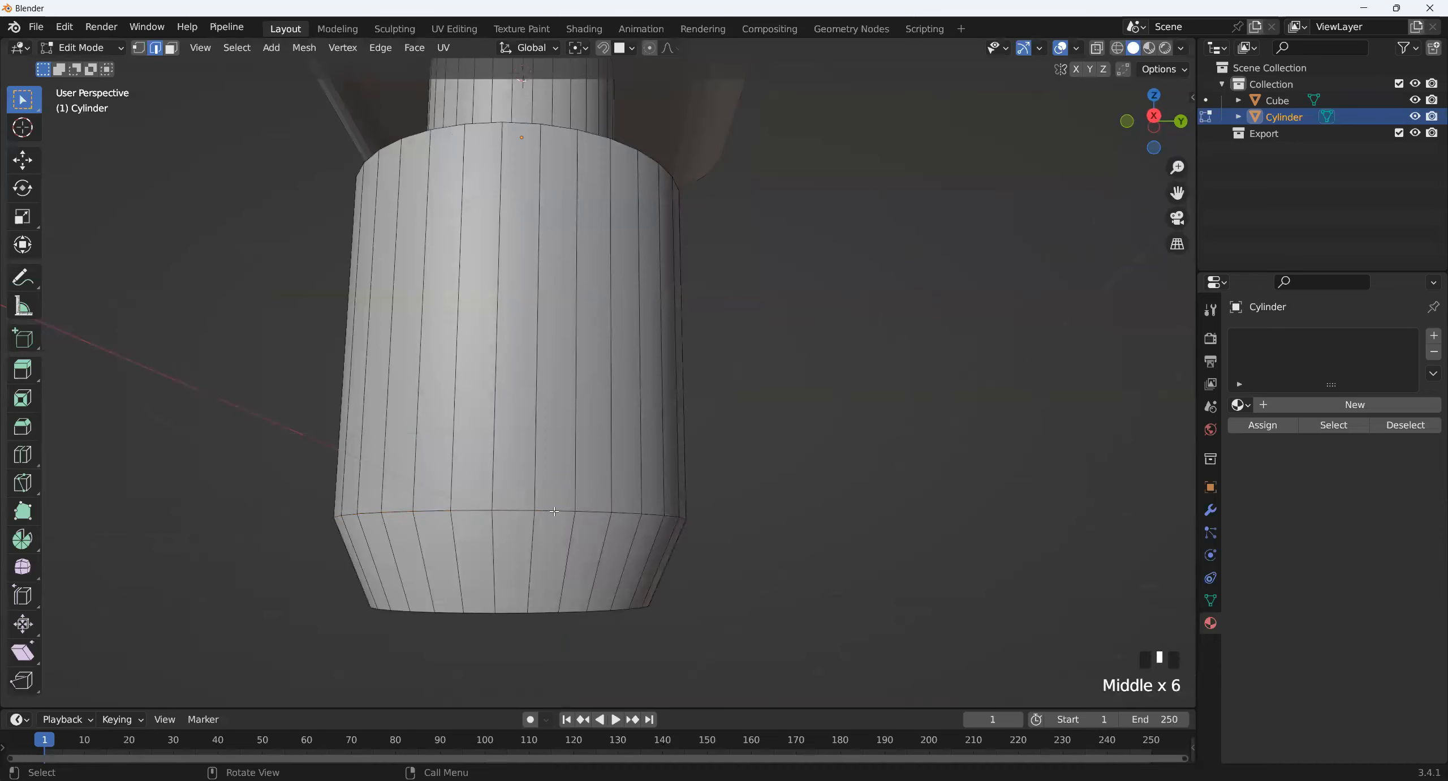
middle_drag(569, 526, 639, 521)
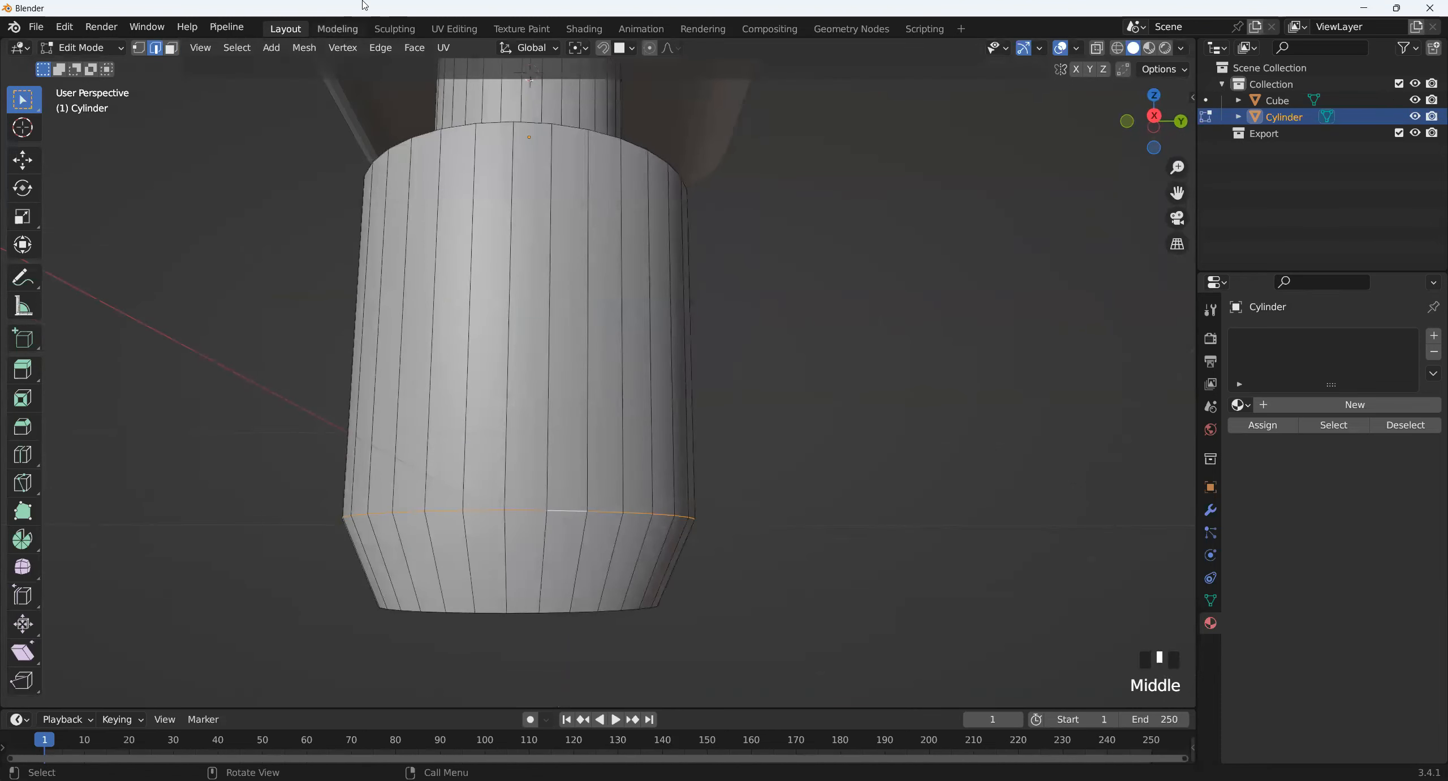
click(300, 53)
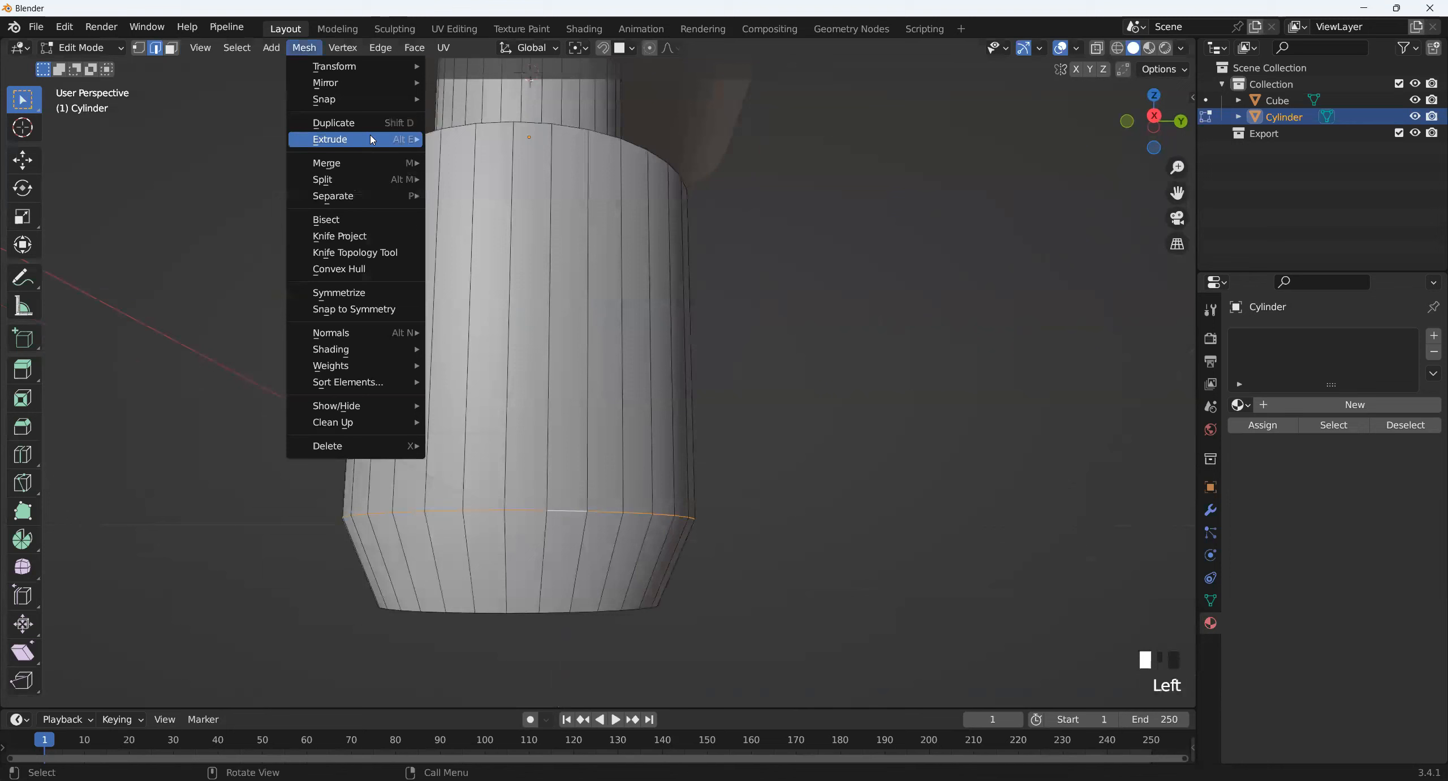
mouse_move(376, 349)
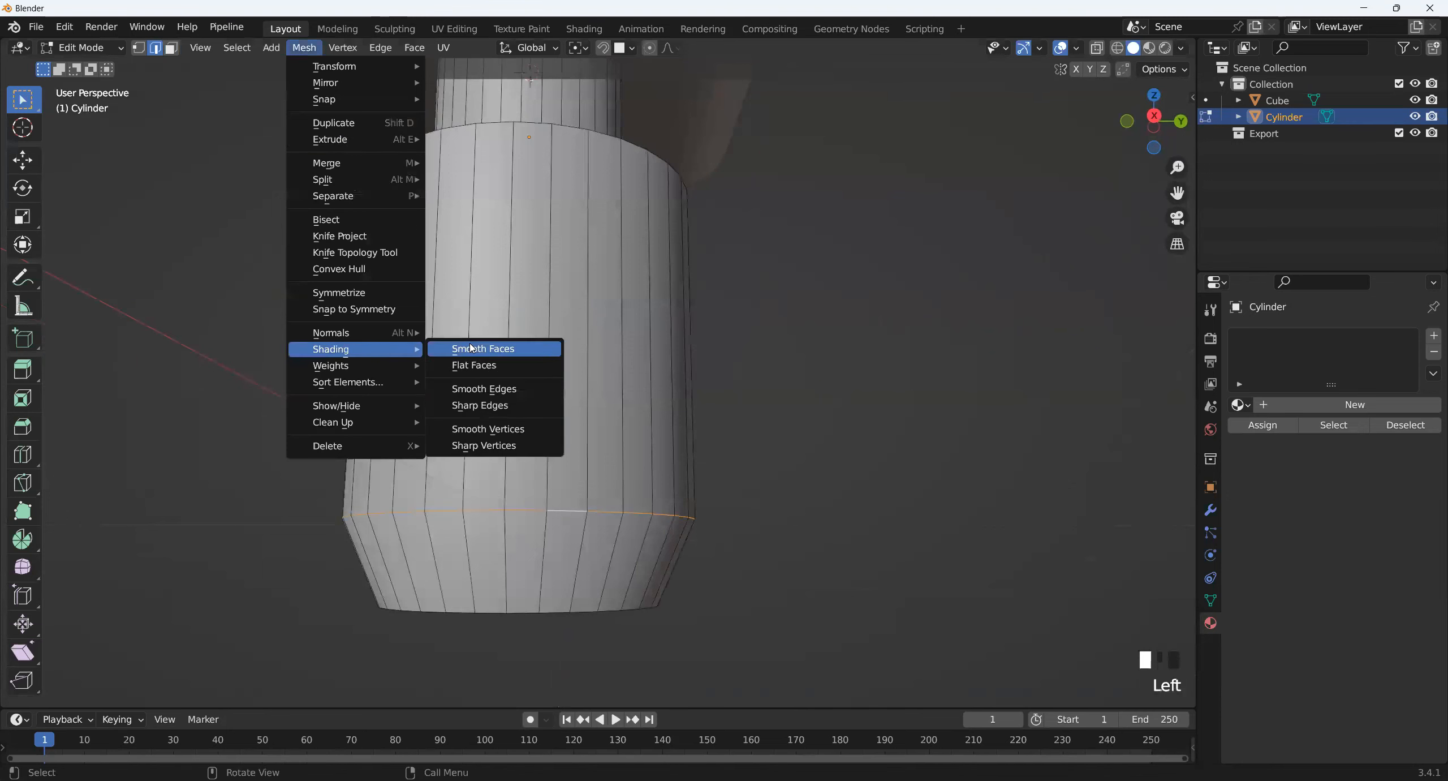
click(521, 415)
scroll(688, 454, down, 2)
key(Tab)
- Examine the shading of the stepped cylinder and its sharp taper edge from several angles
middle_drag(688, 454, 592, 556)
scroll(581, 608, down, 2)
scroll(648, 507, up, 2)
middle_drag(648, 506, 567, 451)
scroll(605, 498, down, 2)
scroll(598, 485, up, 3)
shift+middle_drag(568, 450, 549, 500)
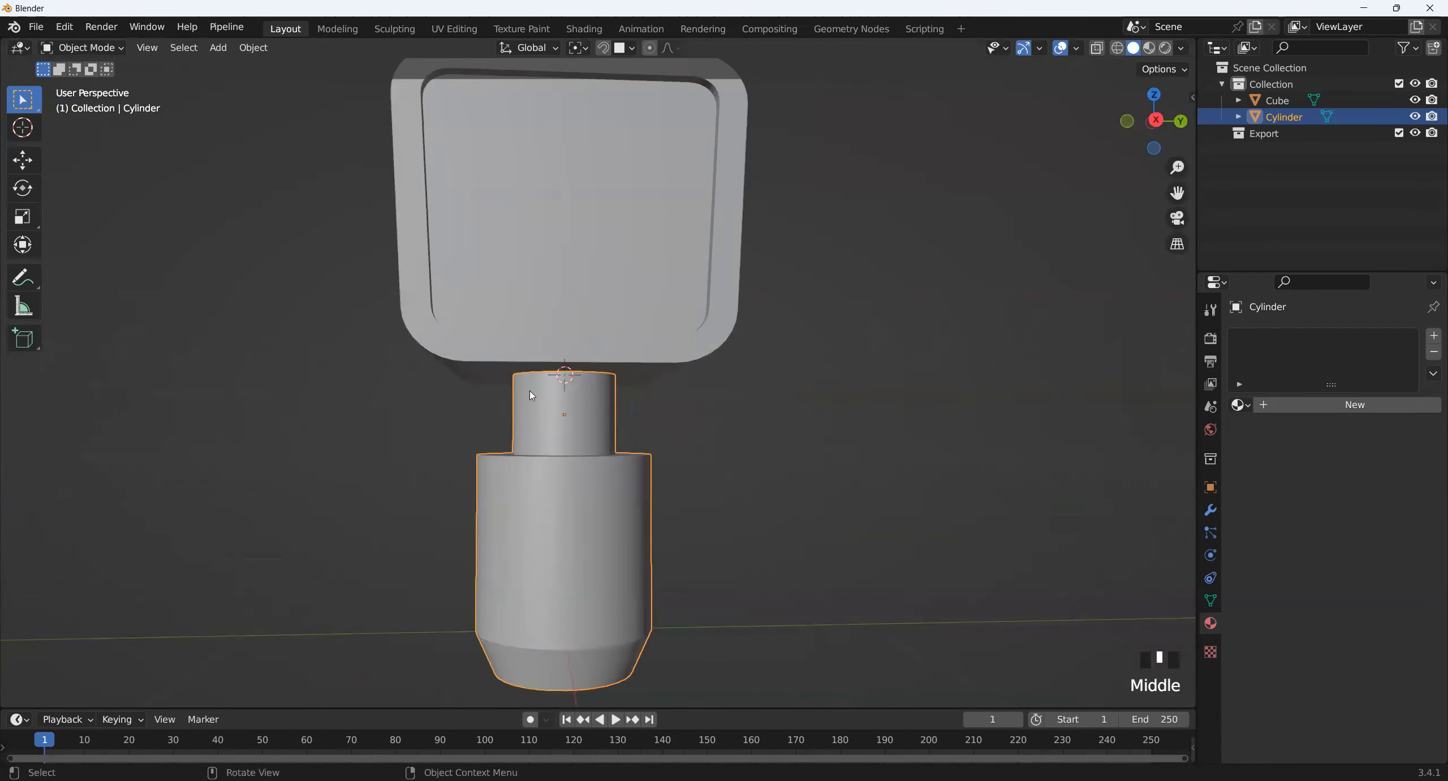
scroll(577, 386, up, 2)
middle_drag(538, 364, 578, 488)
- Select the cylinder's whole wide lower section with X-ray on, move it up slightly along Z and return to Object Mode
key(Tab)
click(1154, 119)
scroll(920, 301, up, 2)
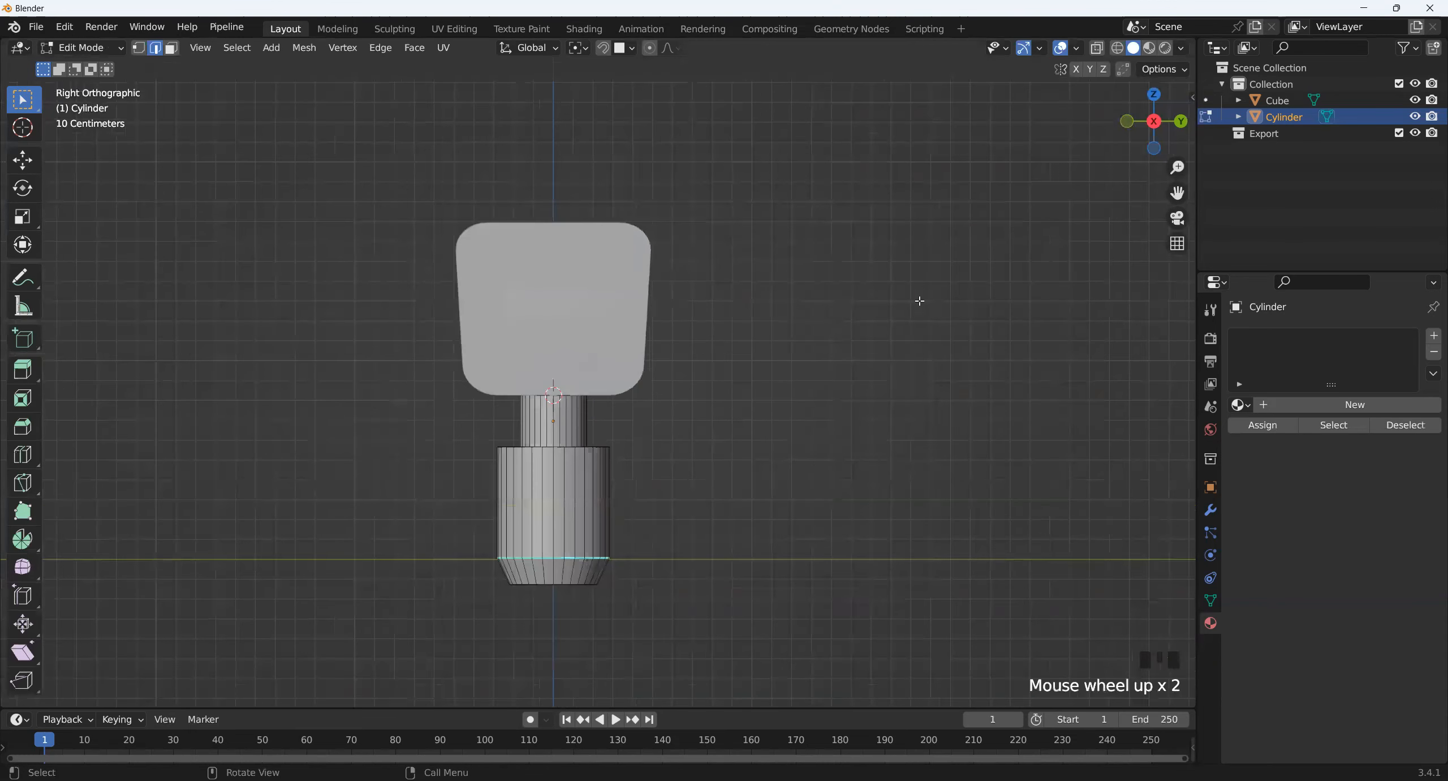
click(1100, 50)
drag(413, 431, 791, 638)
scroll(728, 593, up, 2)
scroll(705, 654, down, 1)
middle_drag(641, 616, 1145, 132)
click(1145, 132)
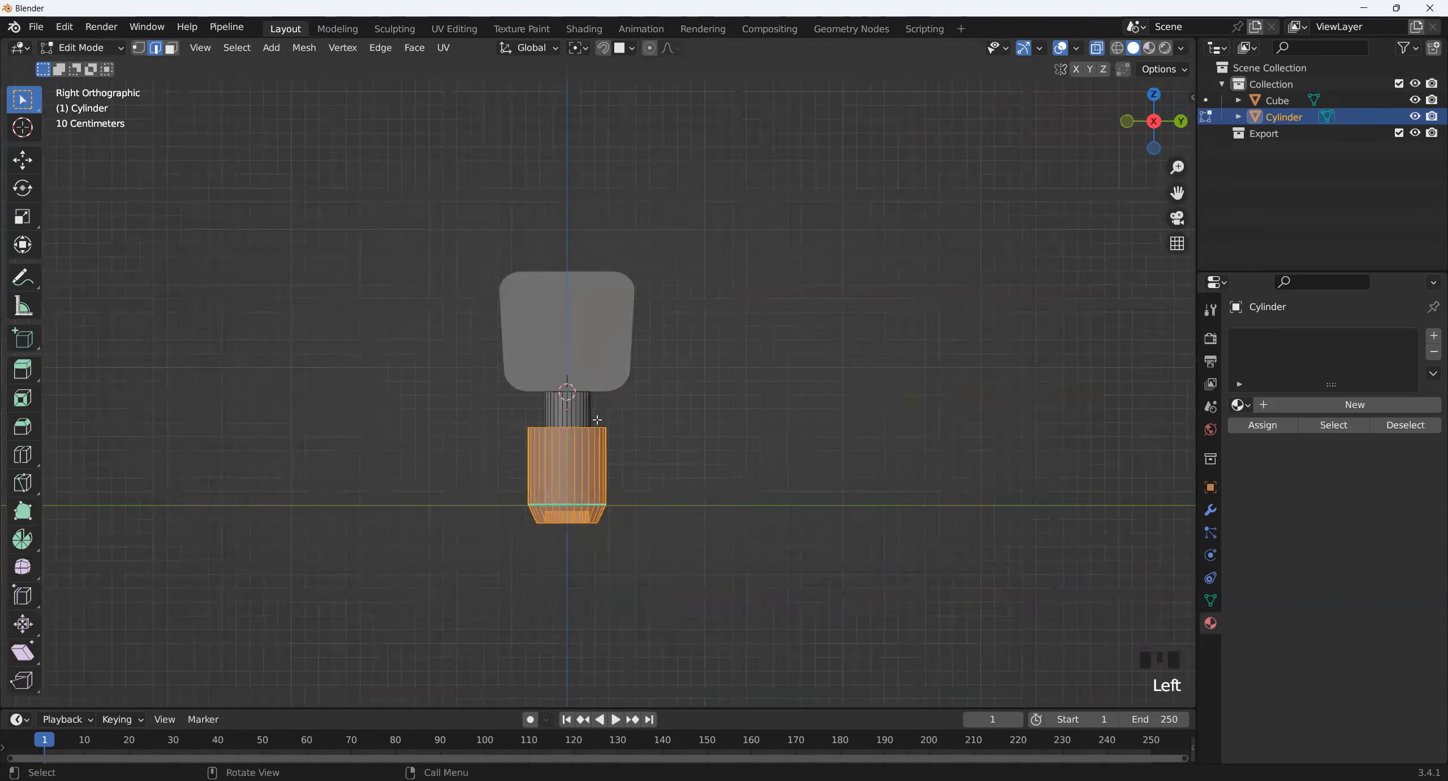
scroll(688, 586, up, 4)
key(g)
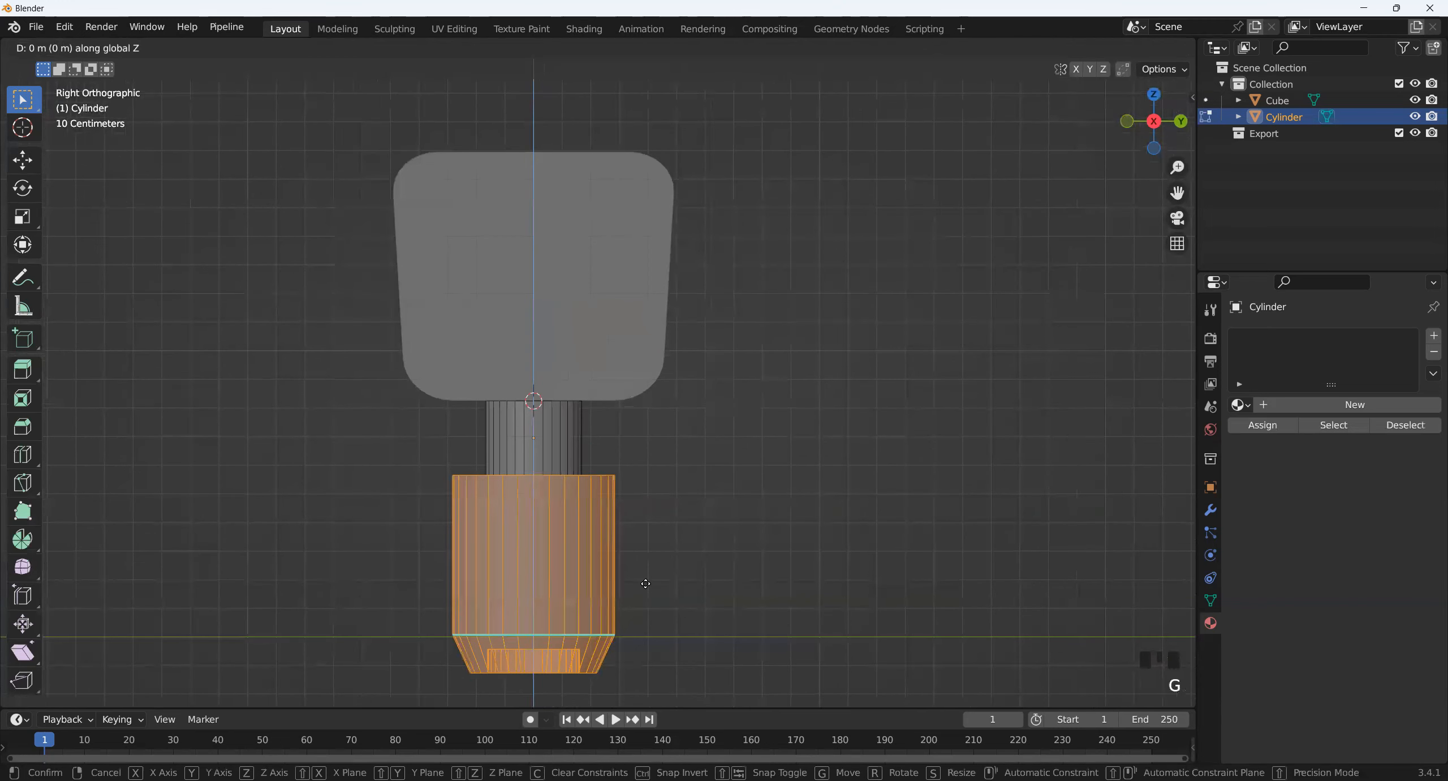
click(644, 570)
key(Tab)
- Turn off X-ray display, deselect the cylinder and select the rounded box
scroll(643, 547, down, 3)
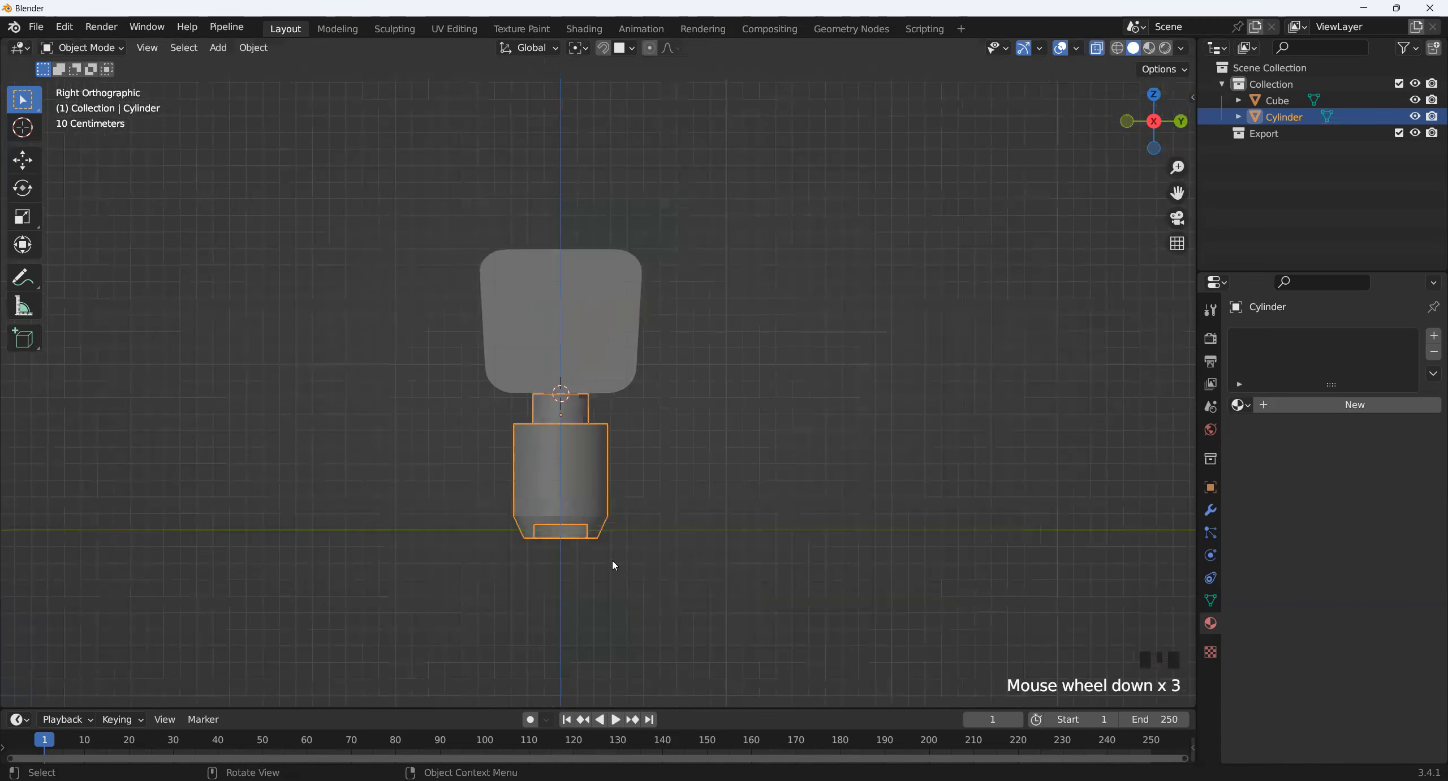
middle_drag(612, 560, 1105, 64)
middle_drag(802, 362, 1105, 102)
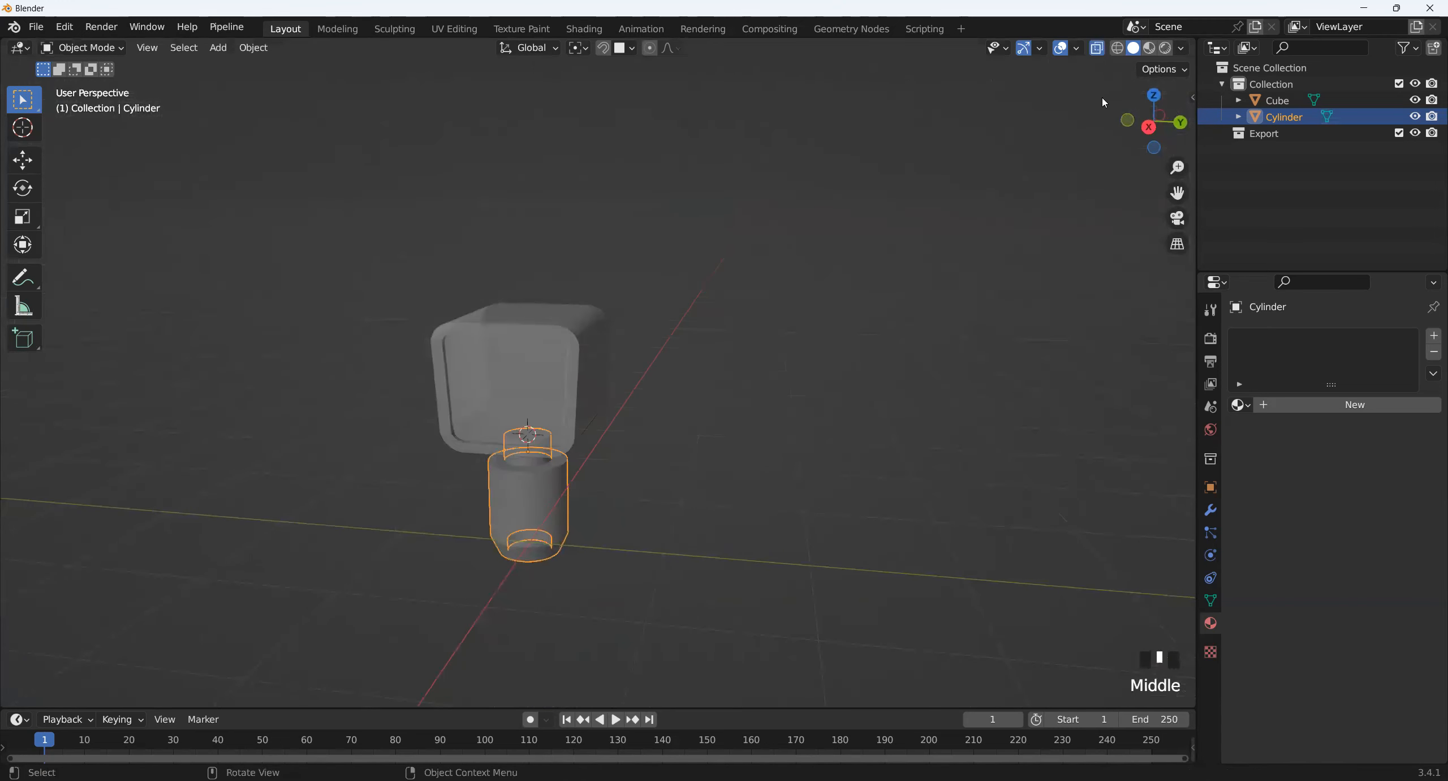
click(1097, 50)
click(673, 497)
scroll(526, 561, up, 2)
middle_drag(527, 560, 484, 543)
shift+middle_drag(484, 543, 583, 453)
click(589, 370)
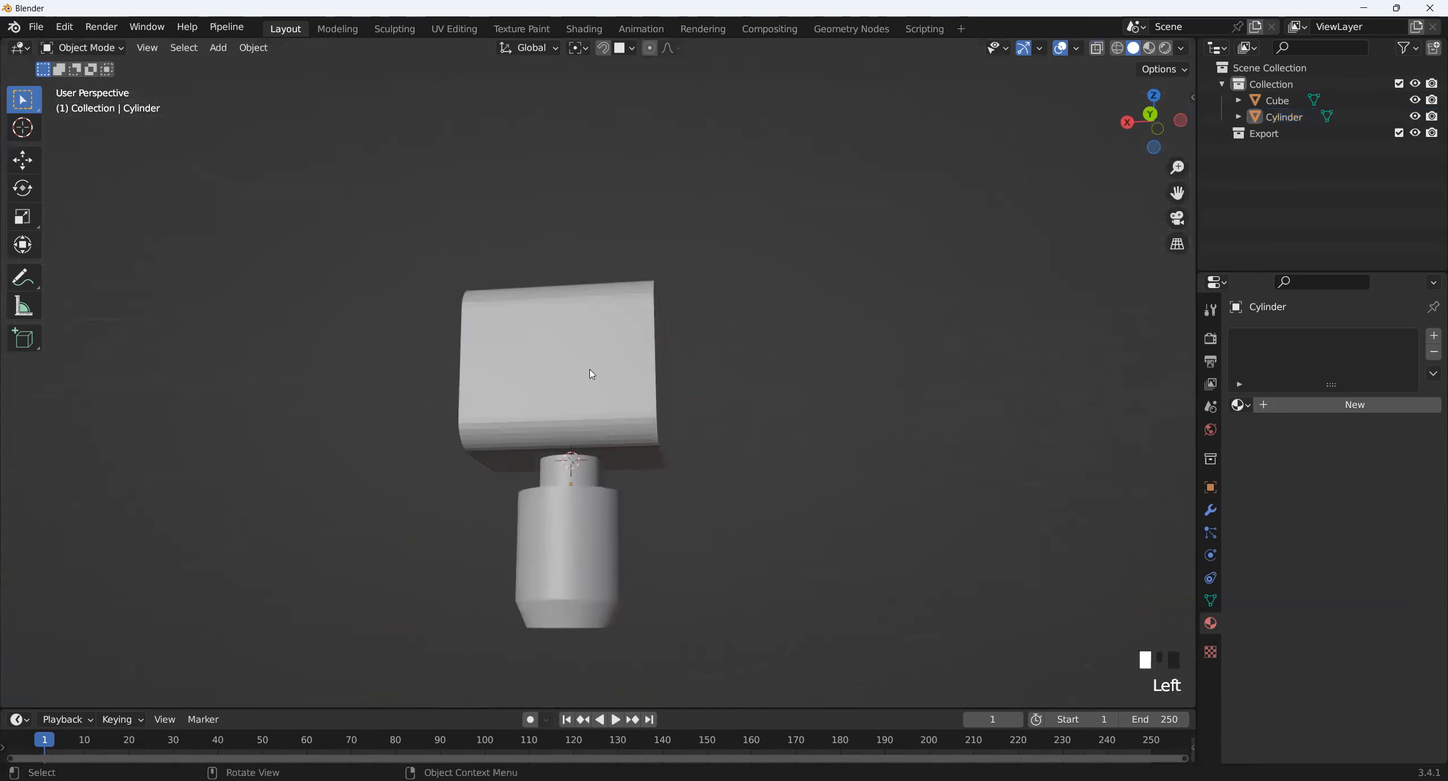
- Scale the rounded box along X to about three quarters of its width in back view, and deselect it
middle_drag(592, 374, 772, 464)
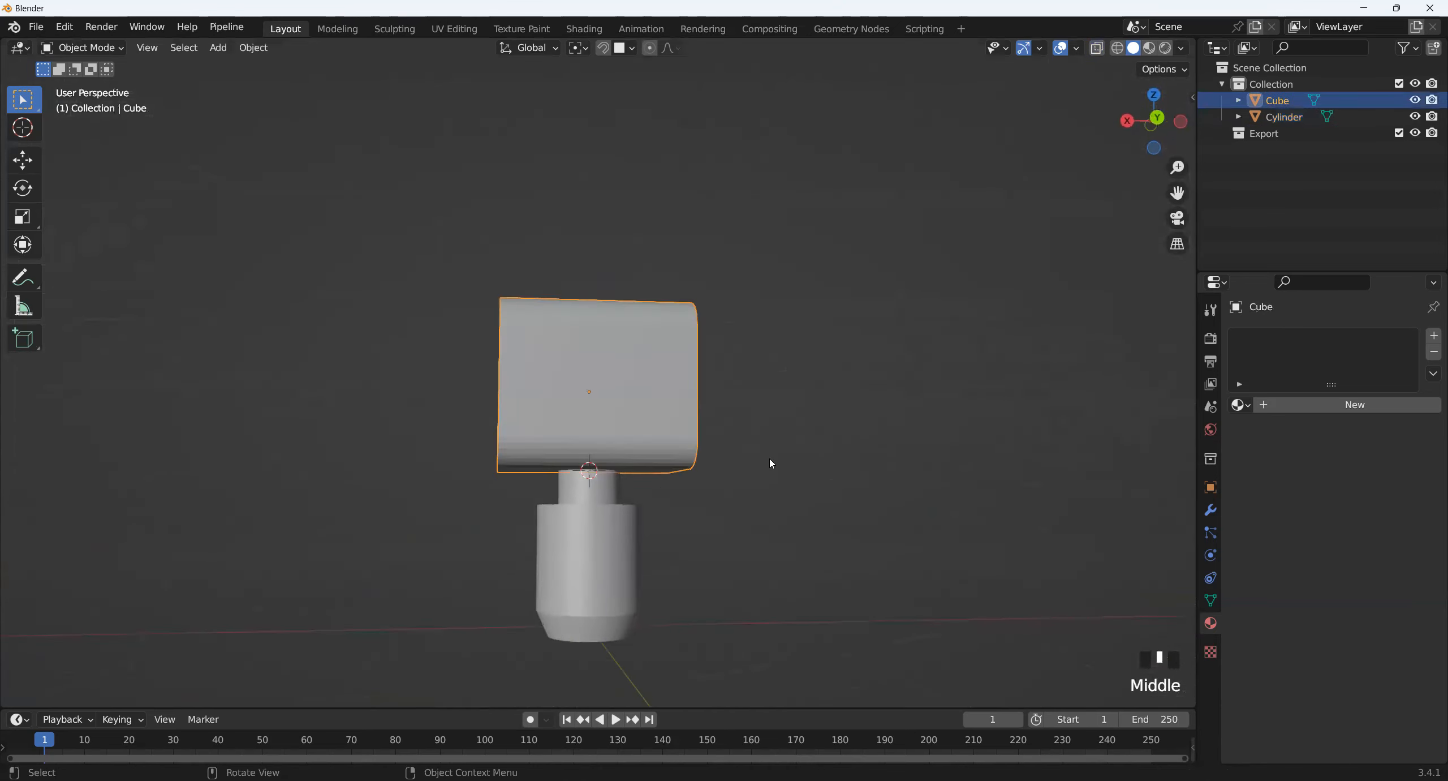
click(1155, 117)
scroll(824, 494, up, 3)
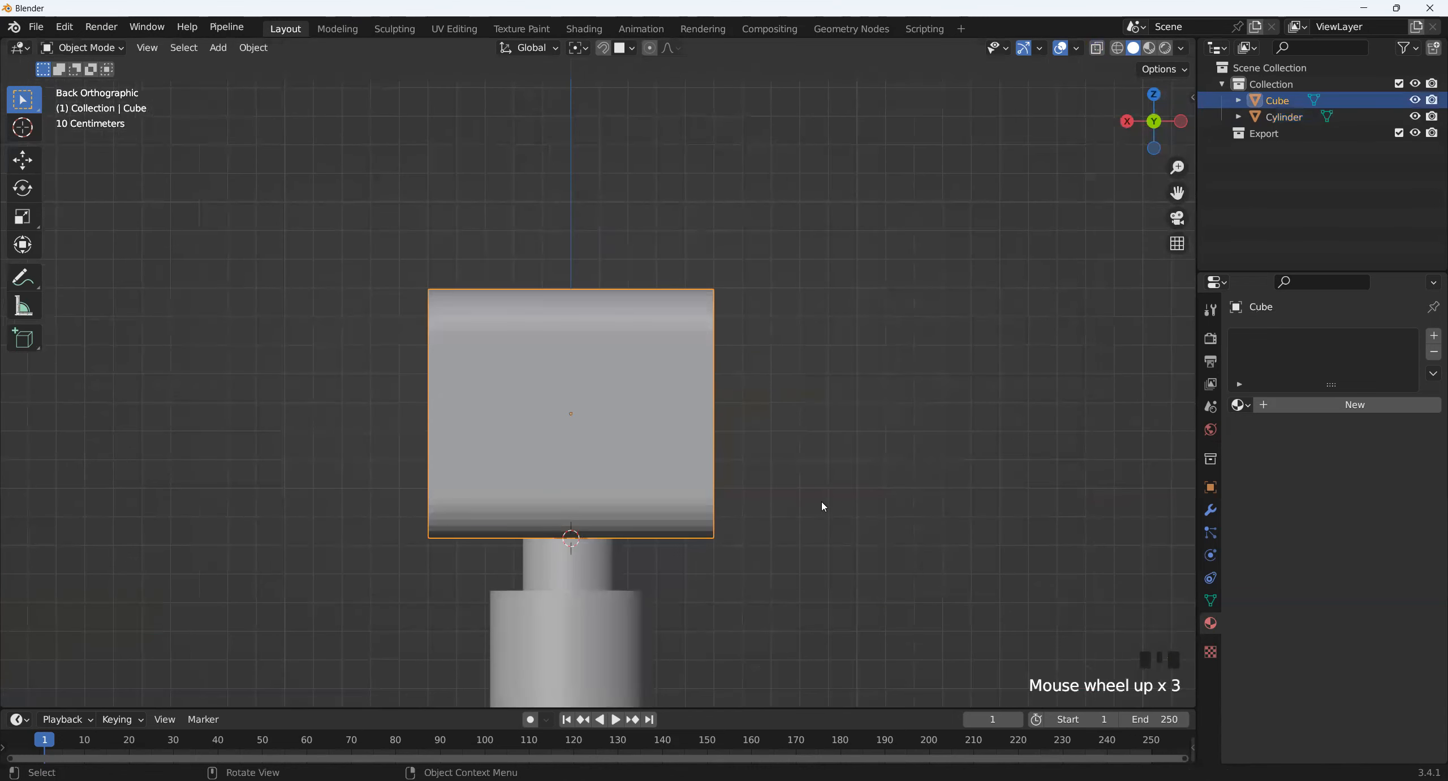
key(s)
key(x)
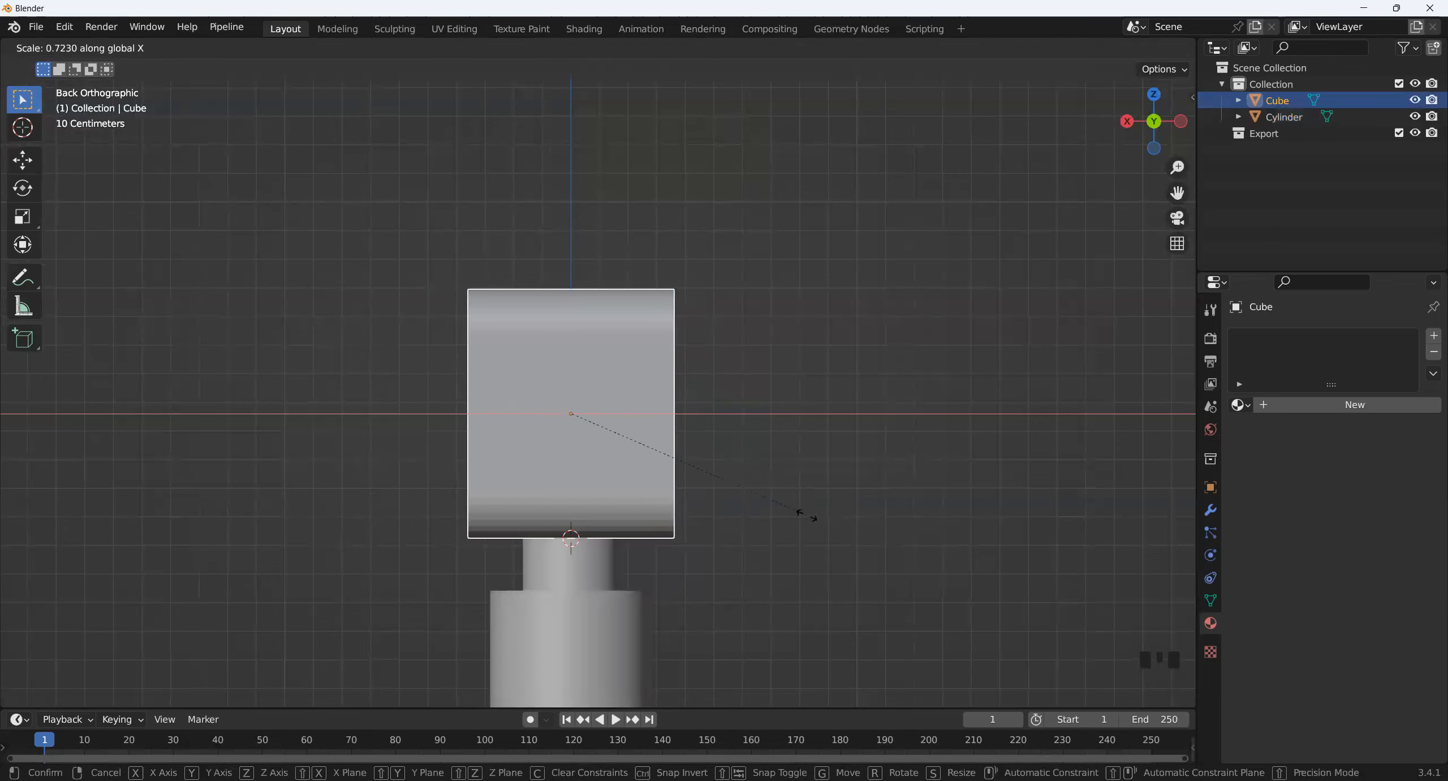
click(821, 513)
middle_drag(740, 464, 659, 542)
click(718, 565)
- Place the 3D cursor at the centre of the stem's wide section using its ring of side faces, and return to Object Mode
scroll(569, 485, up, 2)
scroll(660, 509, up, 2)
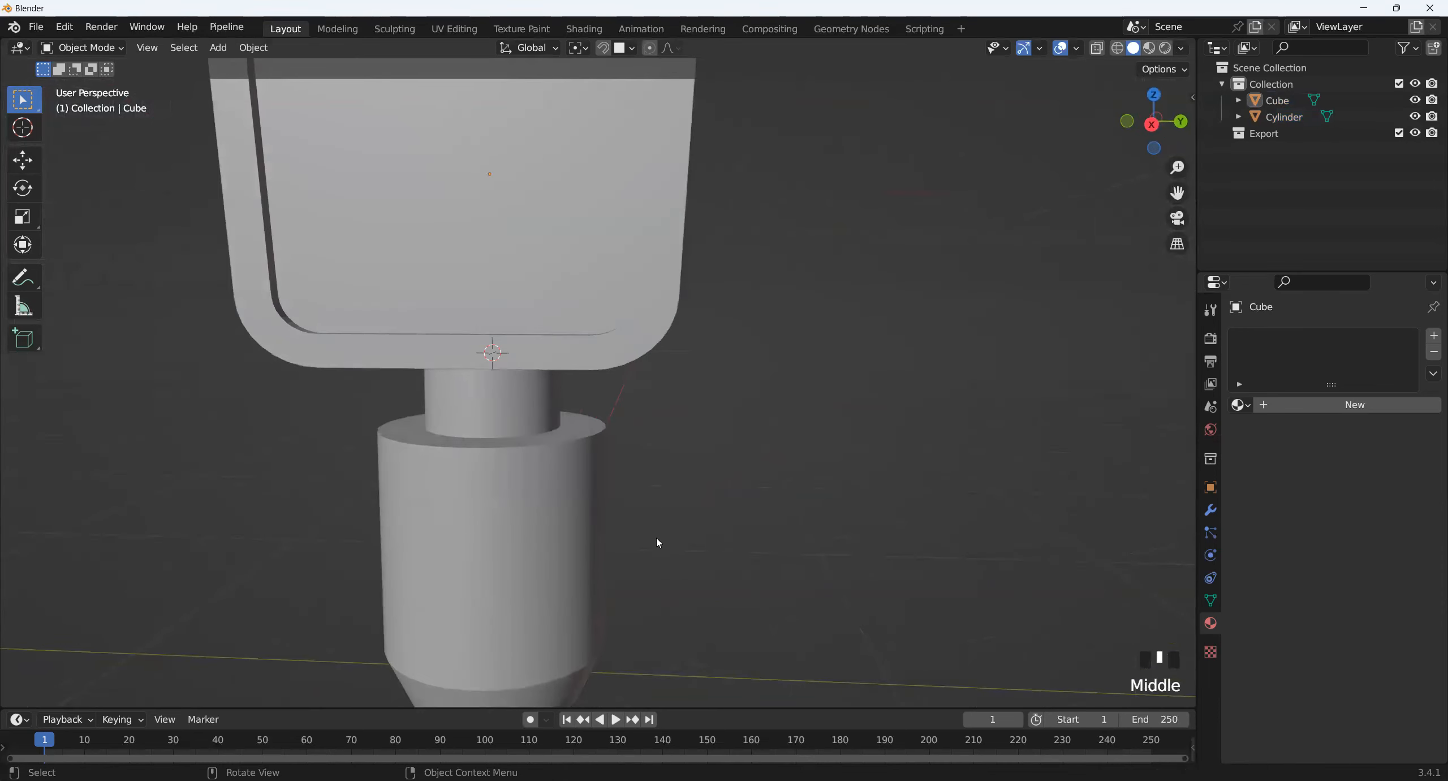
click(515, 541)
scroll(543, 558, down, 2)
middle_drag(543, 558, 570, 498)
key(Tab)
click(581, 517)
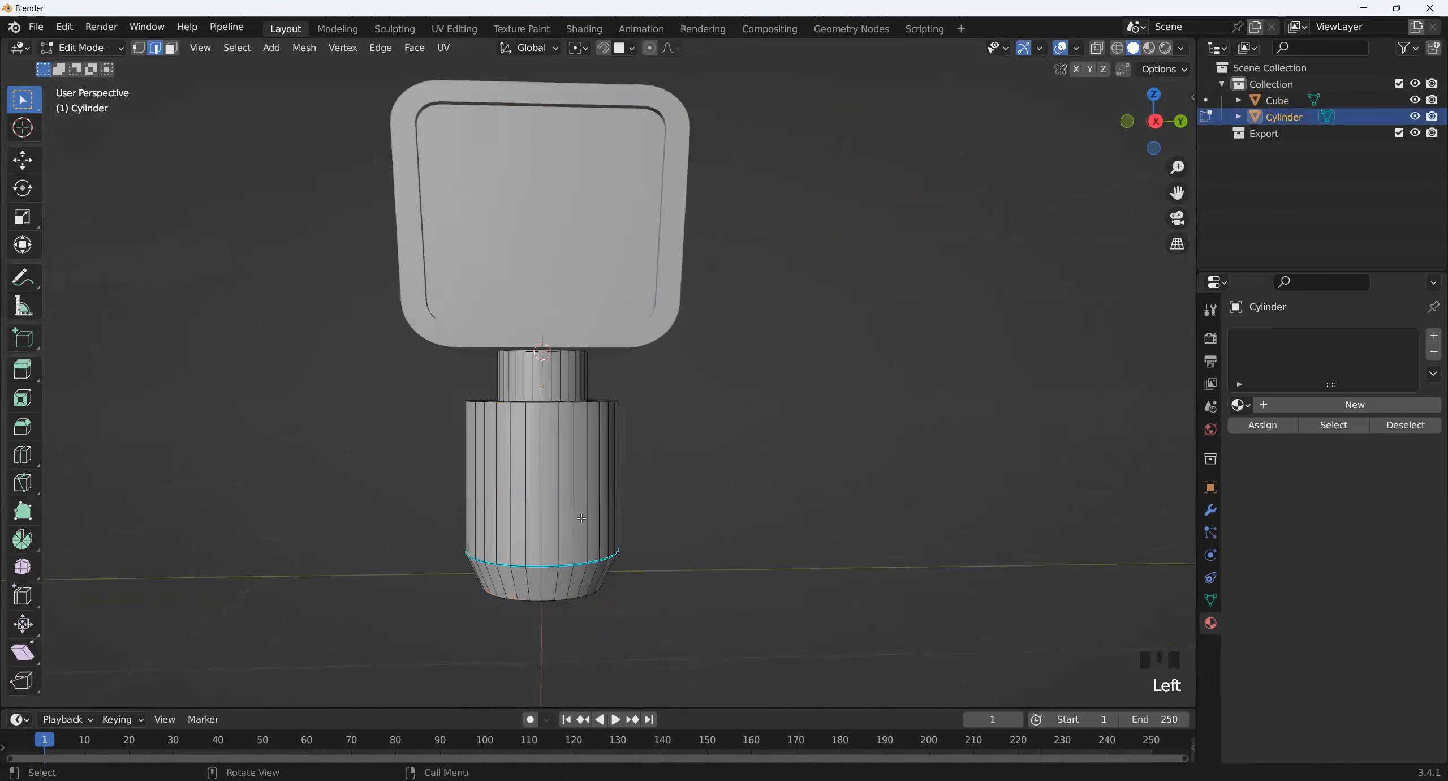
double_click(526, 473)
middle_drag(590, 571, 594, 546)
key(shift+s)
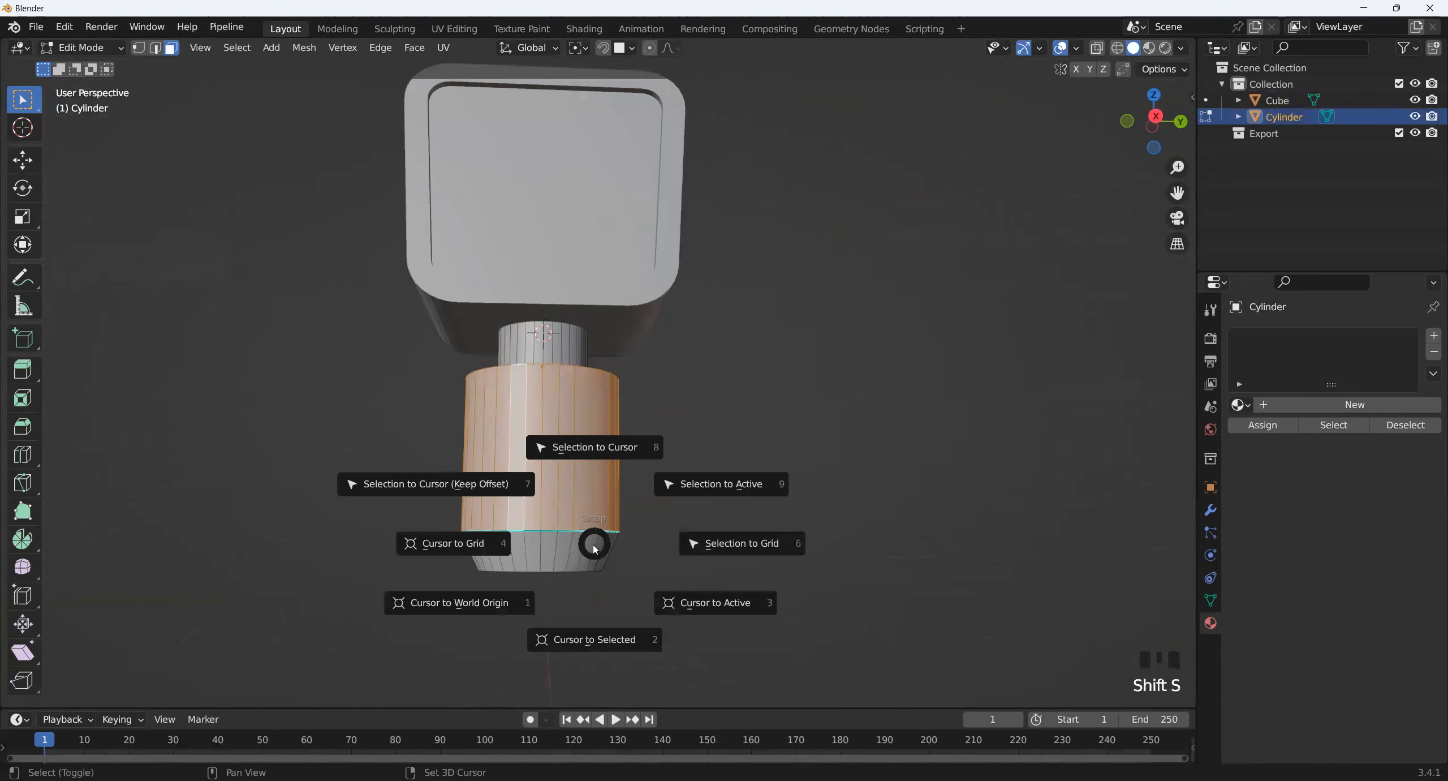
click(602, 644)
middle_drag(602, 643, 556, 567)
key(Tab)
- Add a 1 m cube at the 3D cursor and scale it uniformly to 0.225
scroll(564, 554, up, 2)
key(shift+a)
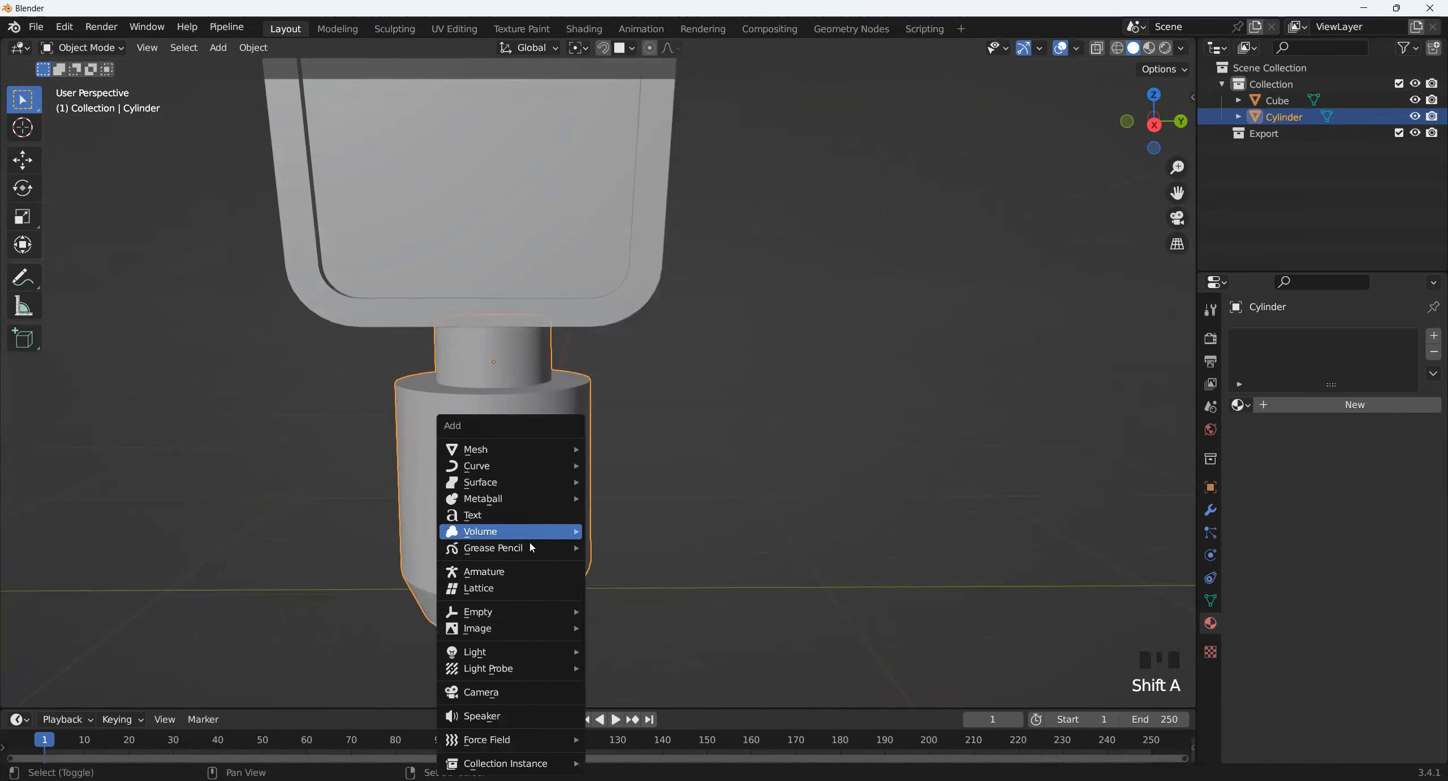
mouse_move(514, 452)
click(673, 110)
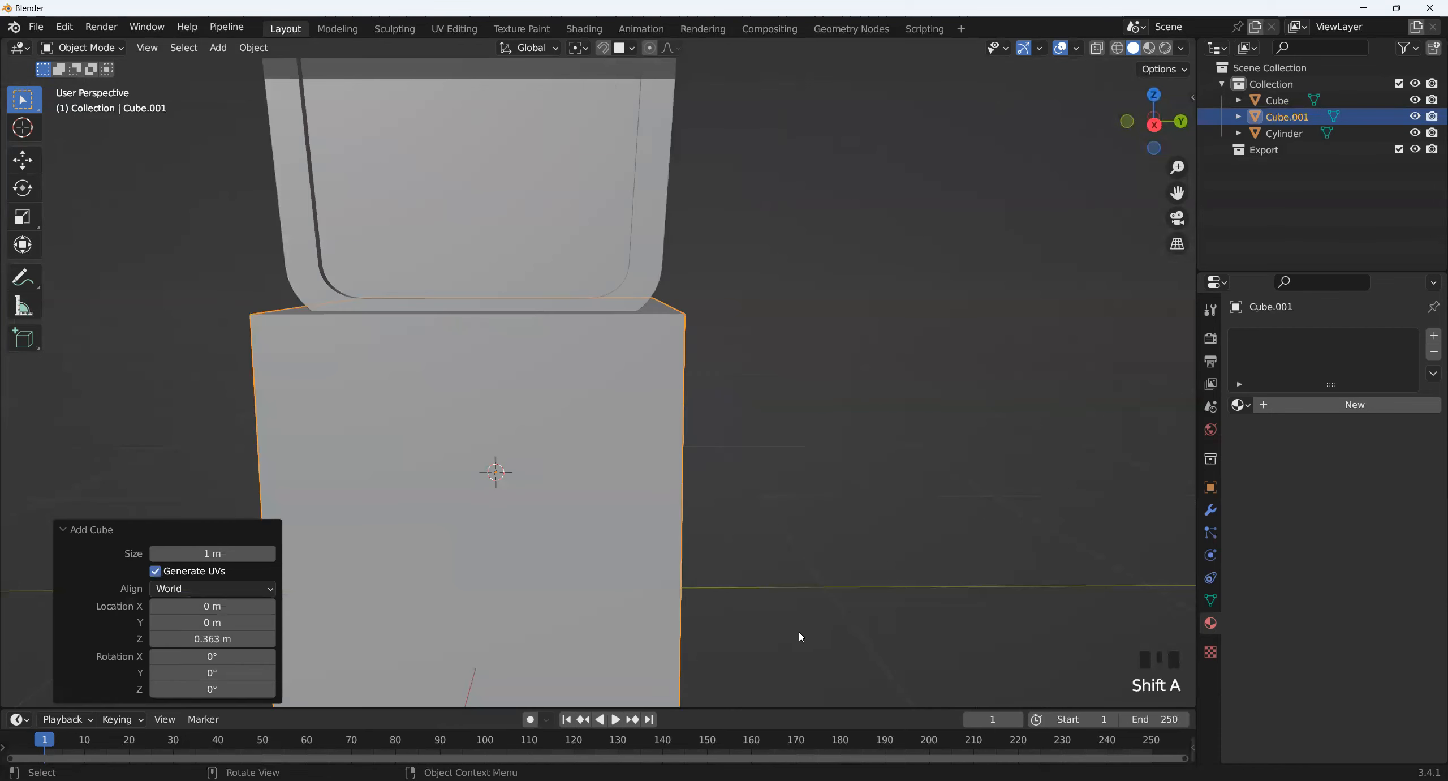
key(s)
click(564, 510)
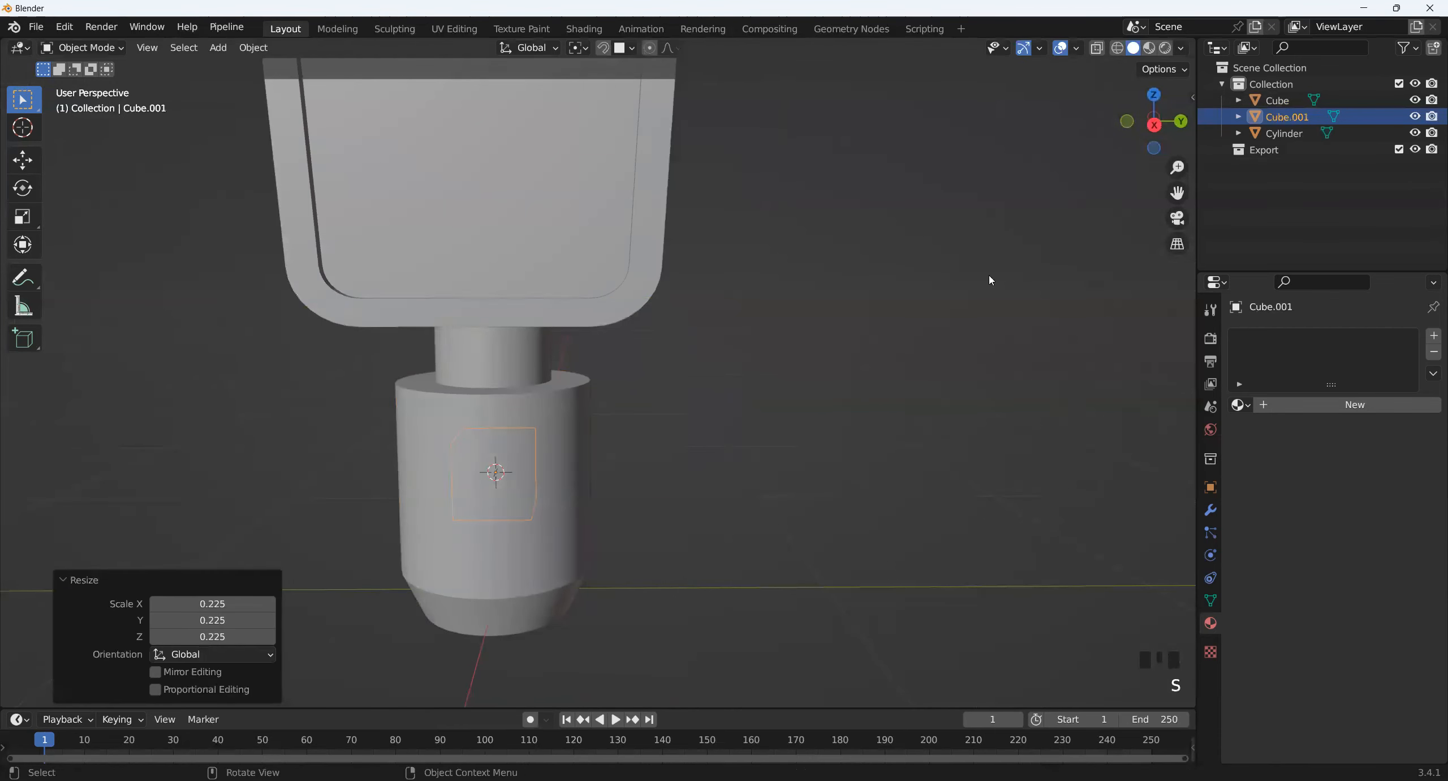
- Move the small cube about 0.323 m along Y to the stem's side and raise it about 0.035 m along Z
click(1154, 125)
shift+middle_drag(620, 408, 566, 511)
scroll(565, 510, up, 2)
key(g)
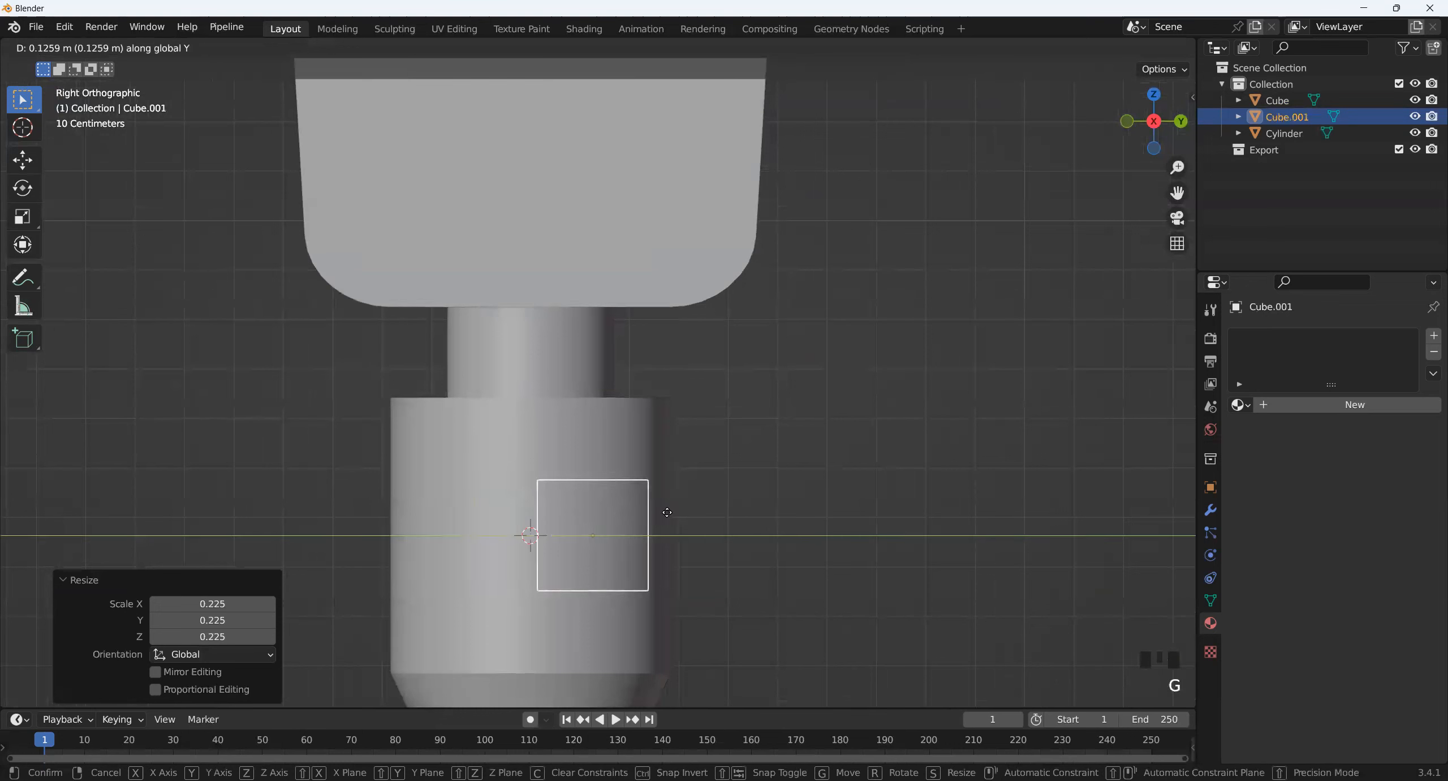
click(724, 515)
key(g)
key(z)
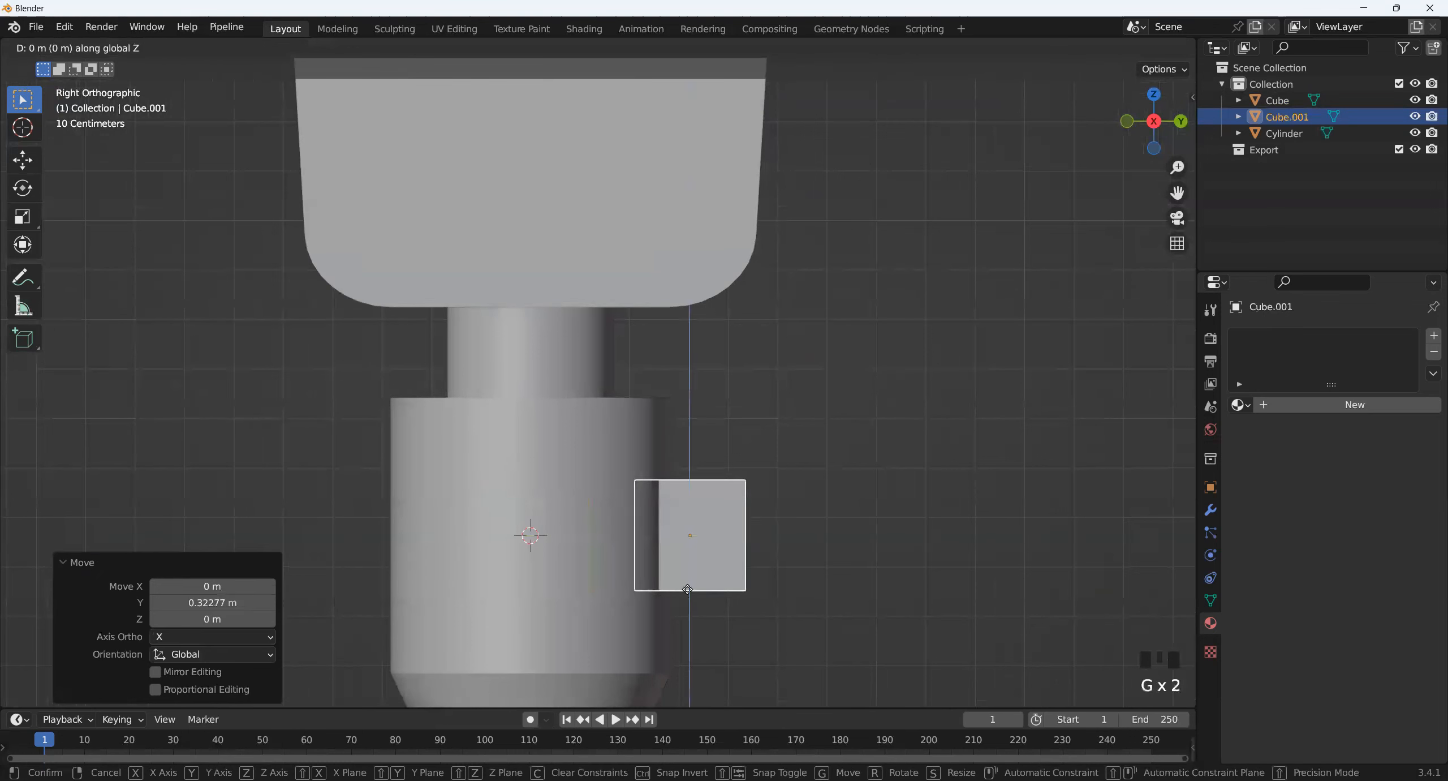
click(689, 585)
- Scale the small cube to 0.654 along Z and 0.649 along X
key(s)
key(z)
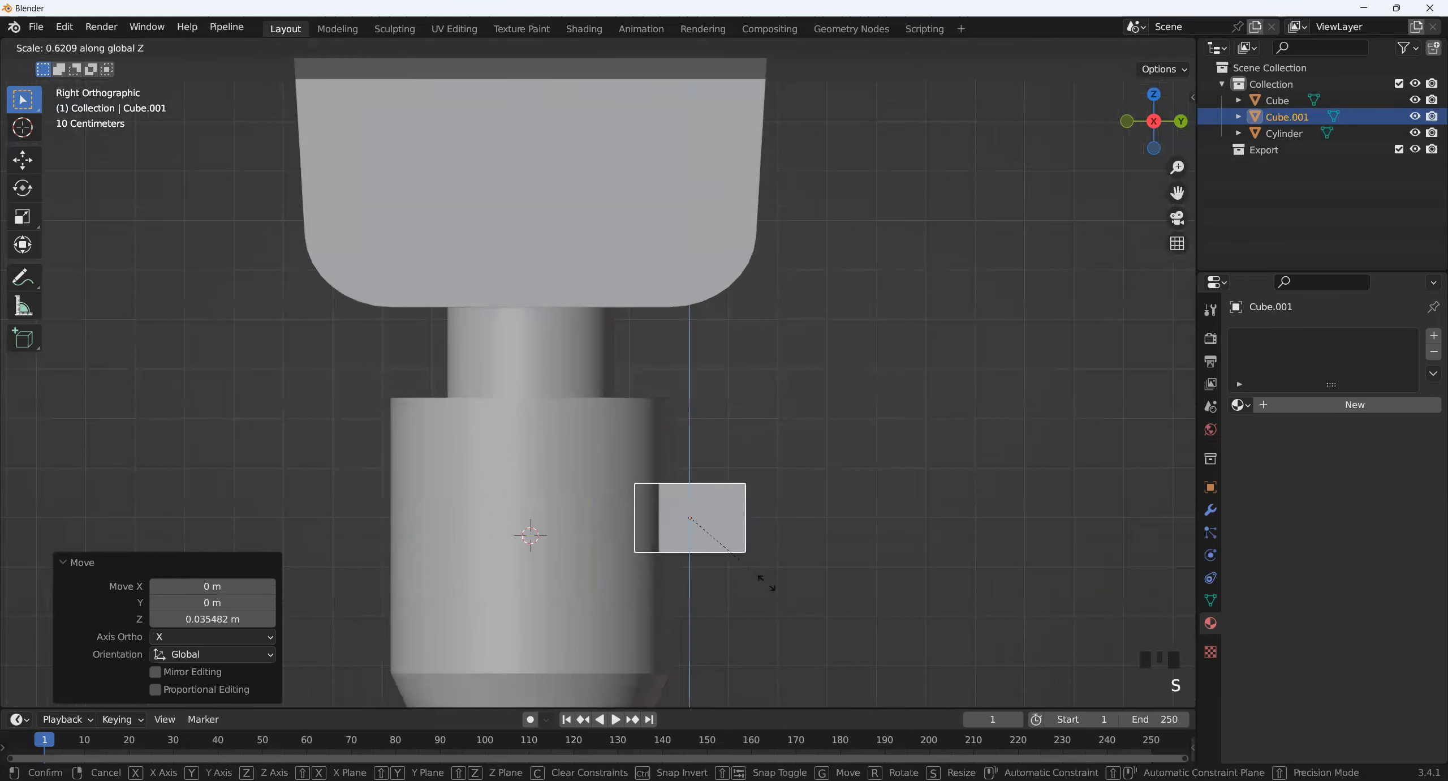
click(770, 591)
middle_drag(770, 592, 1095, 244)
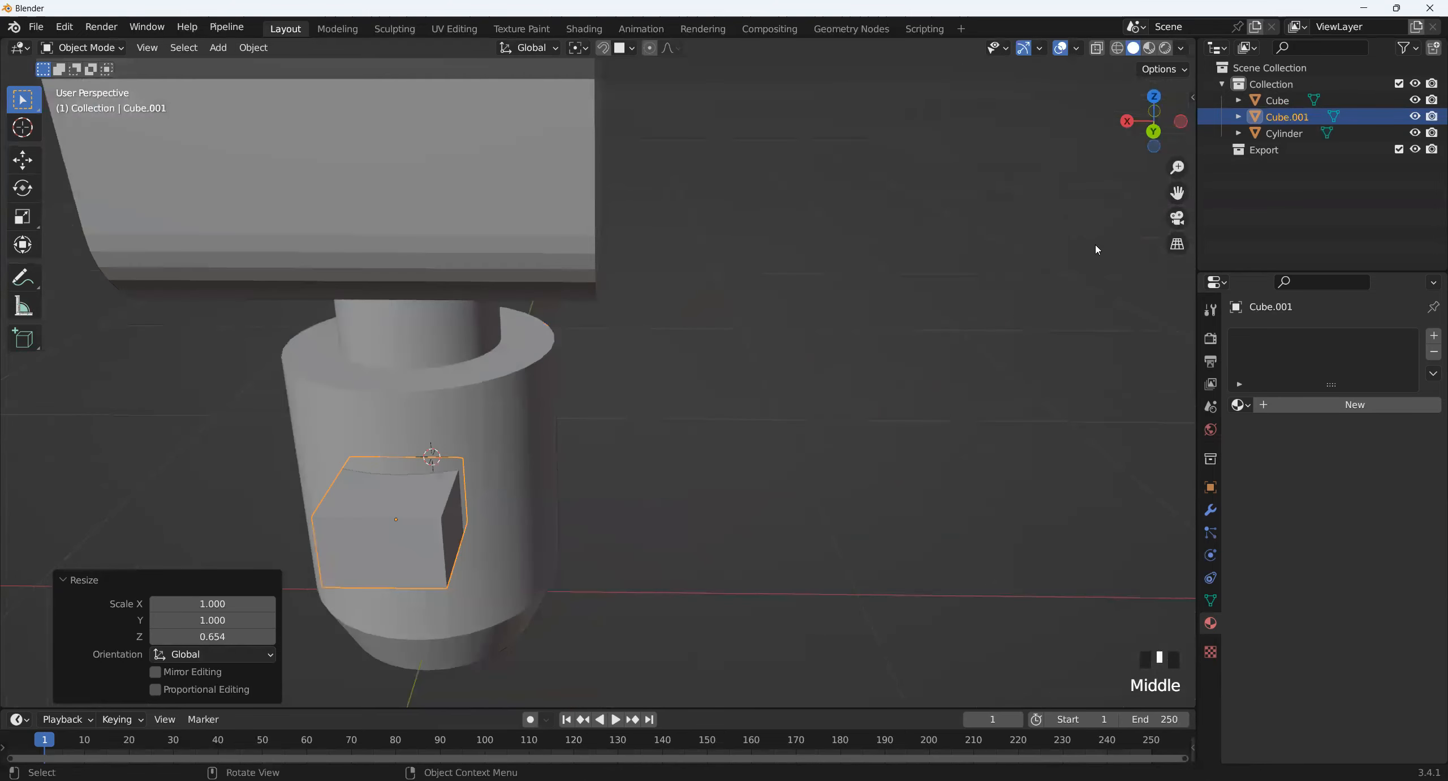
click(1151, 139)
scroll(543, 456, down, 2)
shift+middle_drag(604, 501, 650, 488)
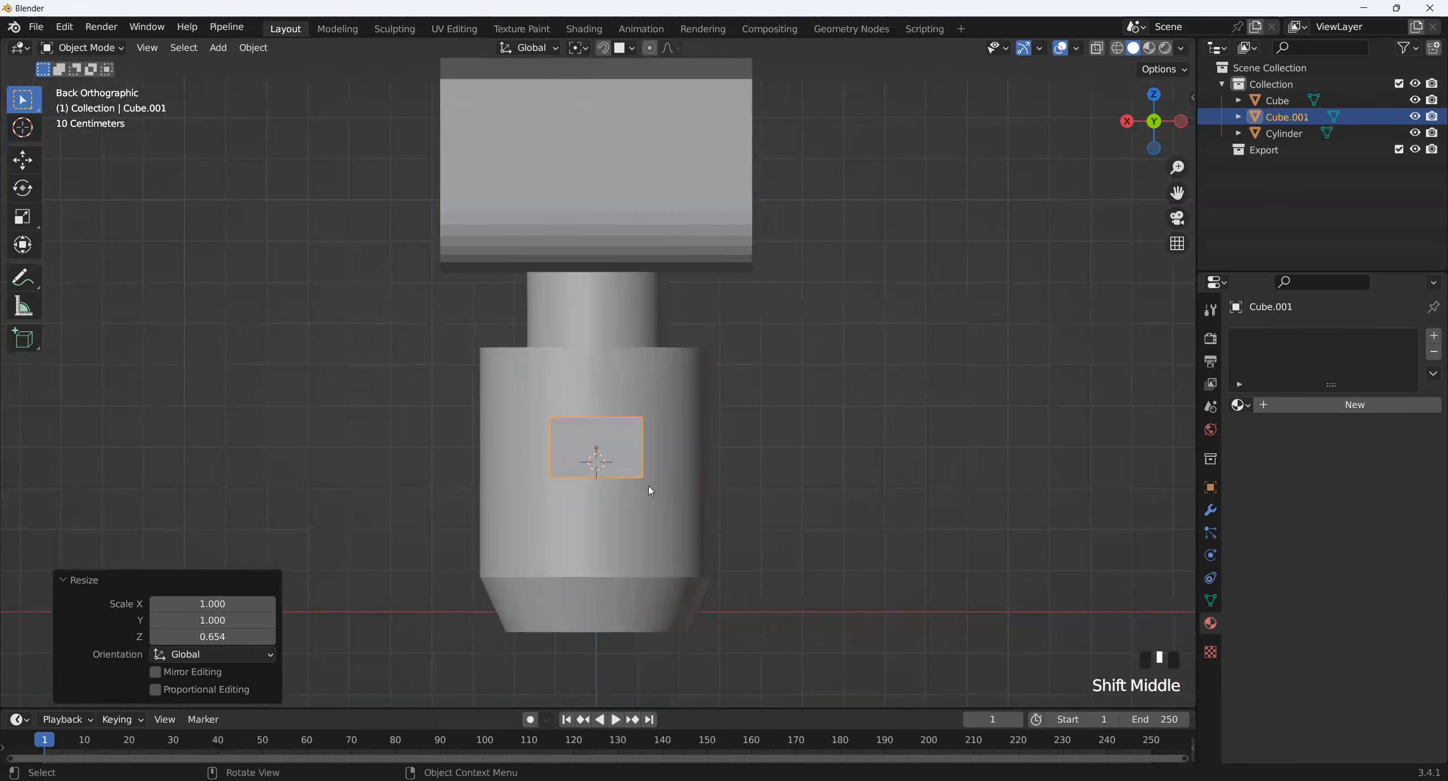
scroll(752, 518, up, 2)
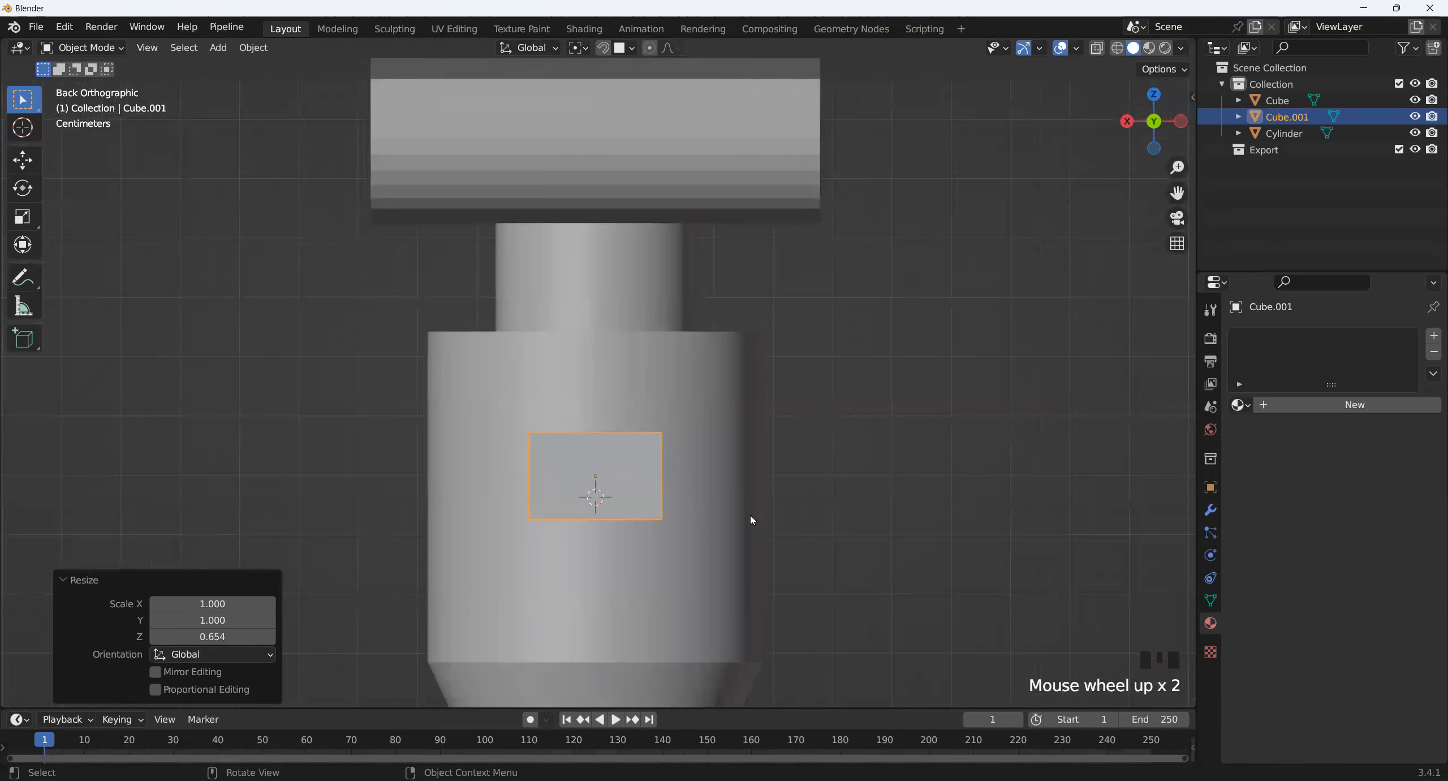
scroll(831, 506, down, 4)
scroll(828, 507, up, 2)
key(s)
key(x)
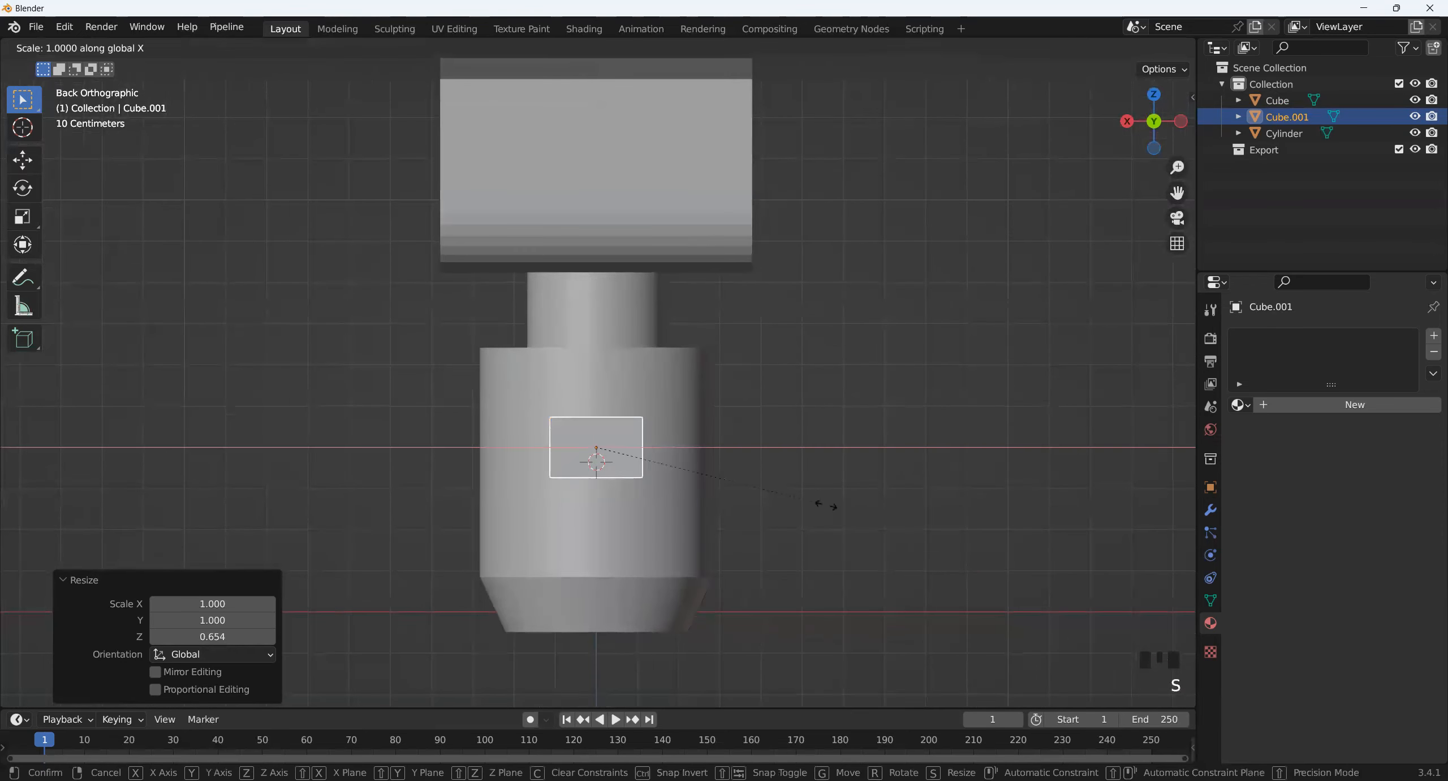
click(744, 490)
- Narrow the small block on the stem's side further along X by about a tenth in back view
scroll(605, 520, down, 5)
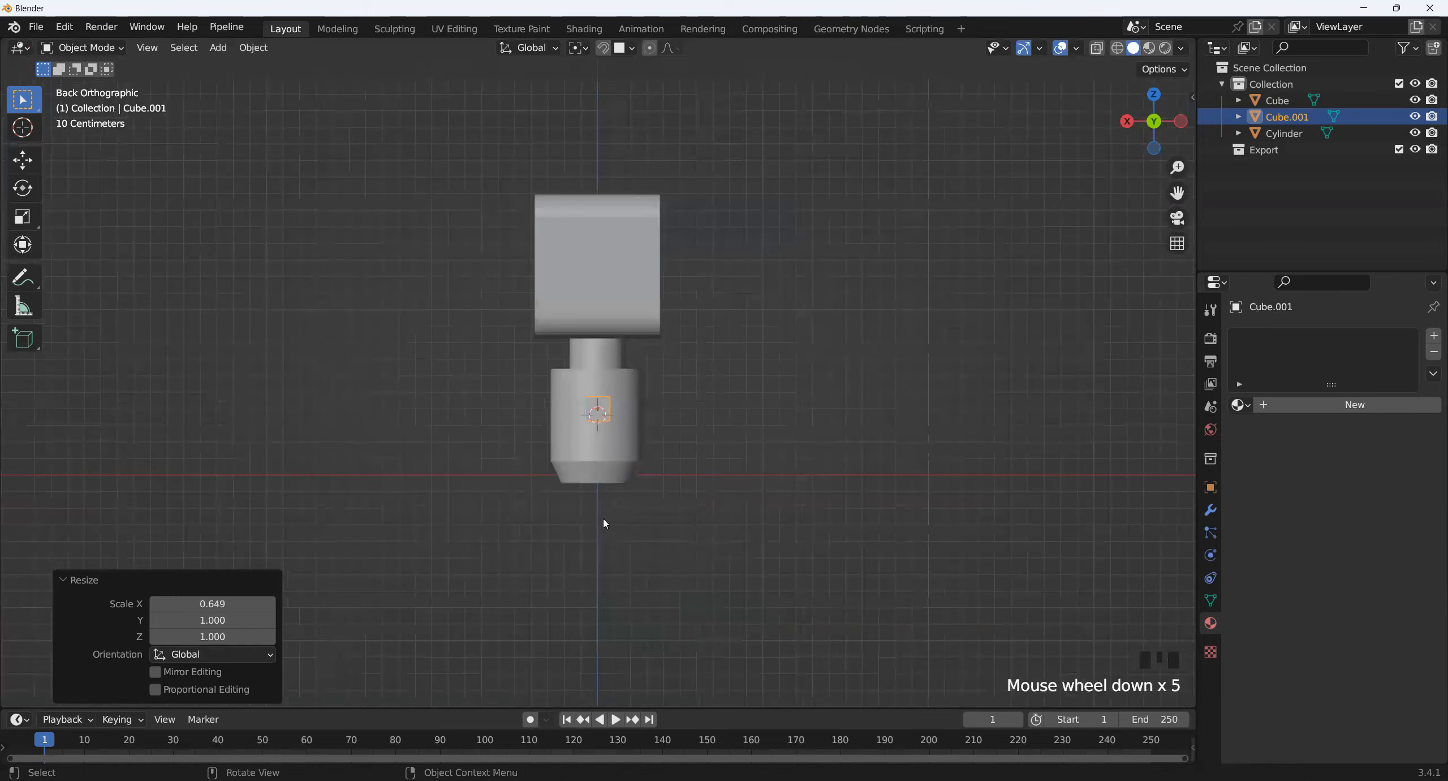
middle_drag(605, 520, 856, 588)
scroll(705, 472, up, 3)
middle_drag(705, 472, 743, 526)
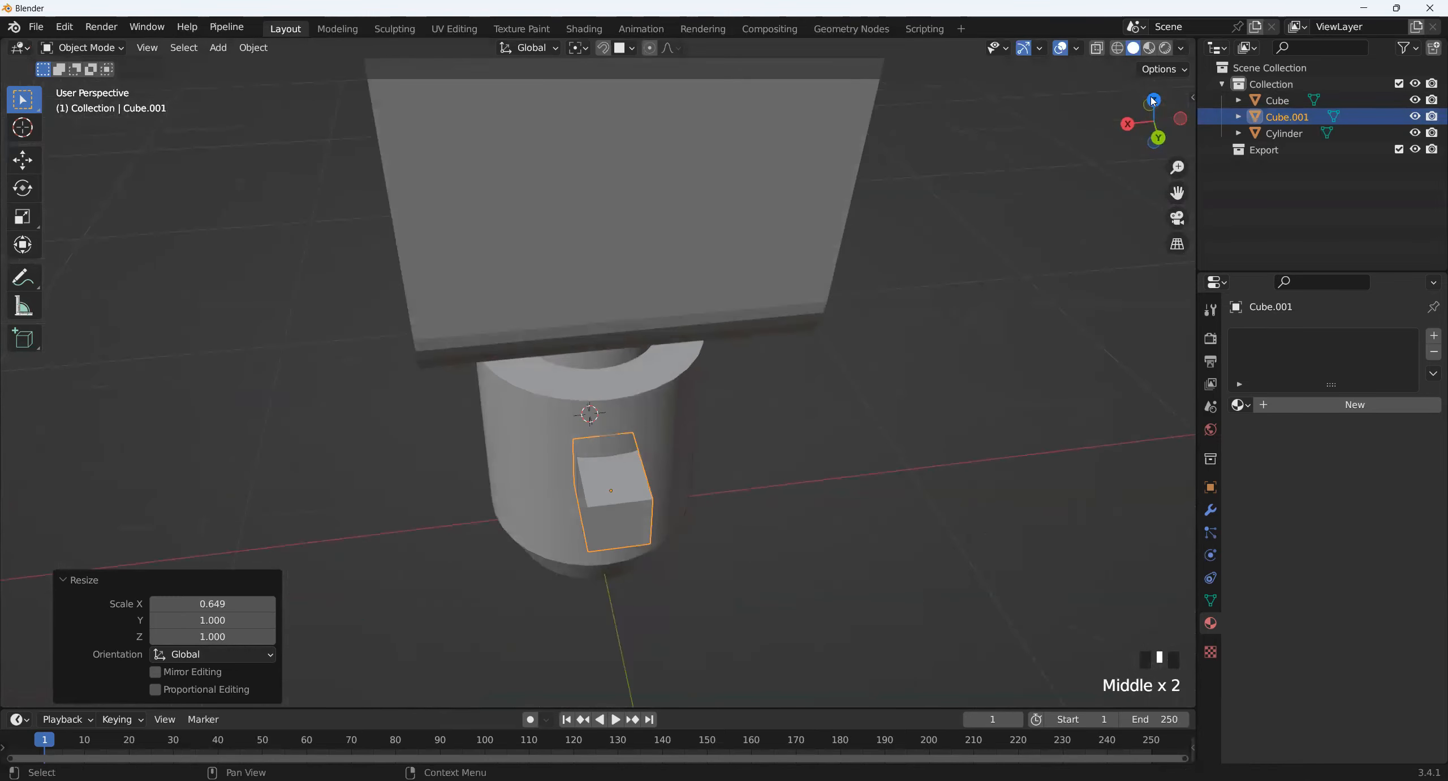
click(1161, 143)
key(s)
key(x)
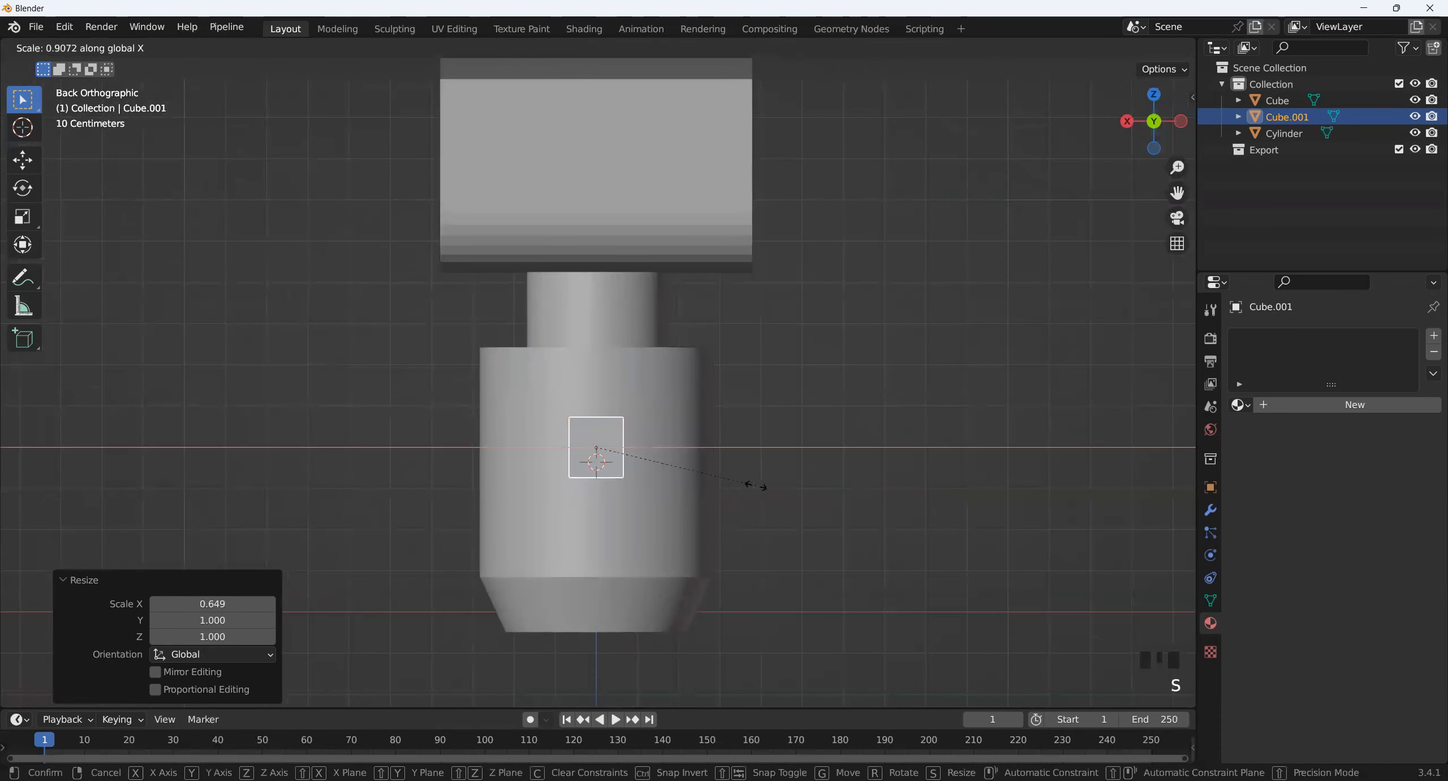
click(756, 487)
- Lengthen the small block by moving its outer end face about 0.098 m along Y in Edit Mode, and return to Object Mode
middle_drag(756, 488, 676, 497)
key(Tab)
click(639, 443)
click(1143, 129)
scroll(676, 502, down, 2)
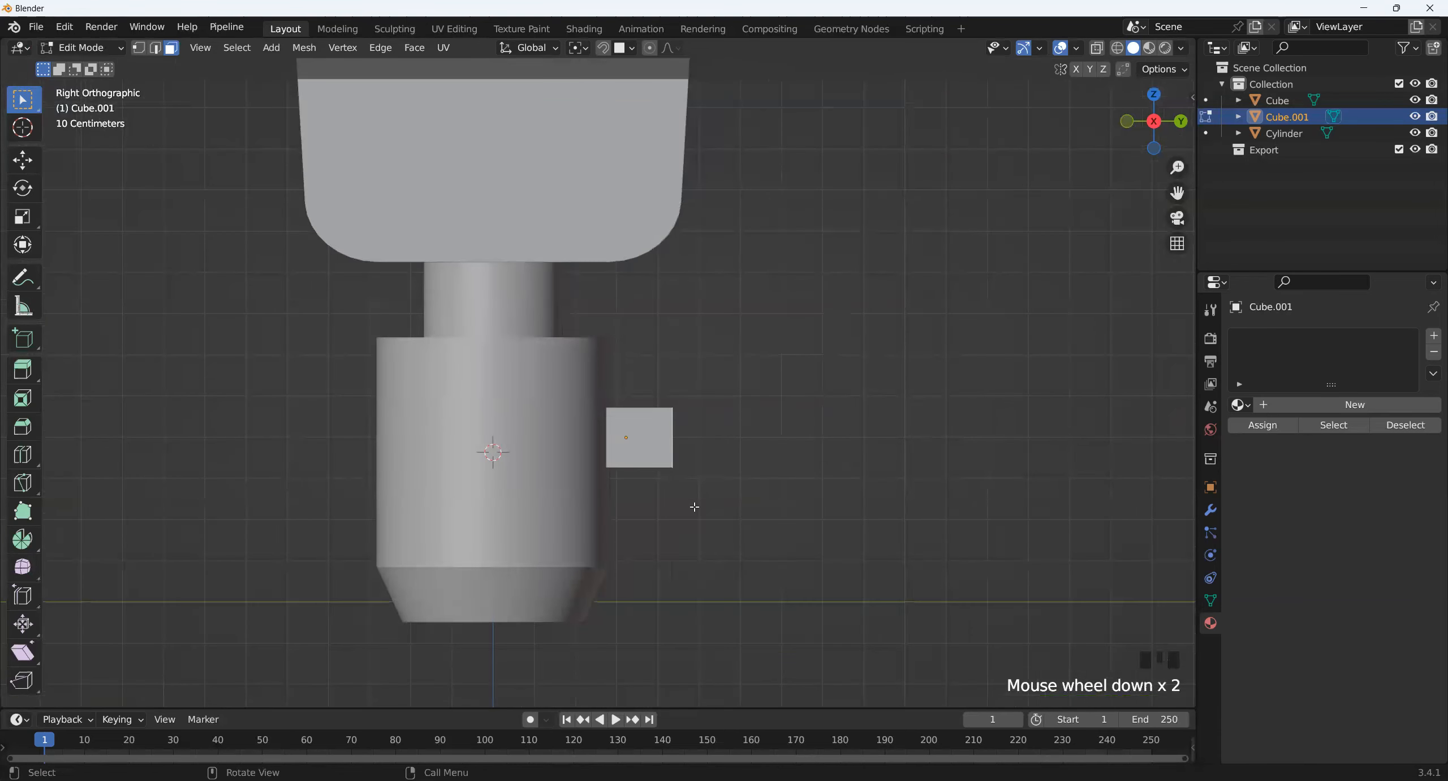
key(g)
key(y)
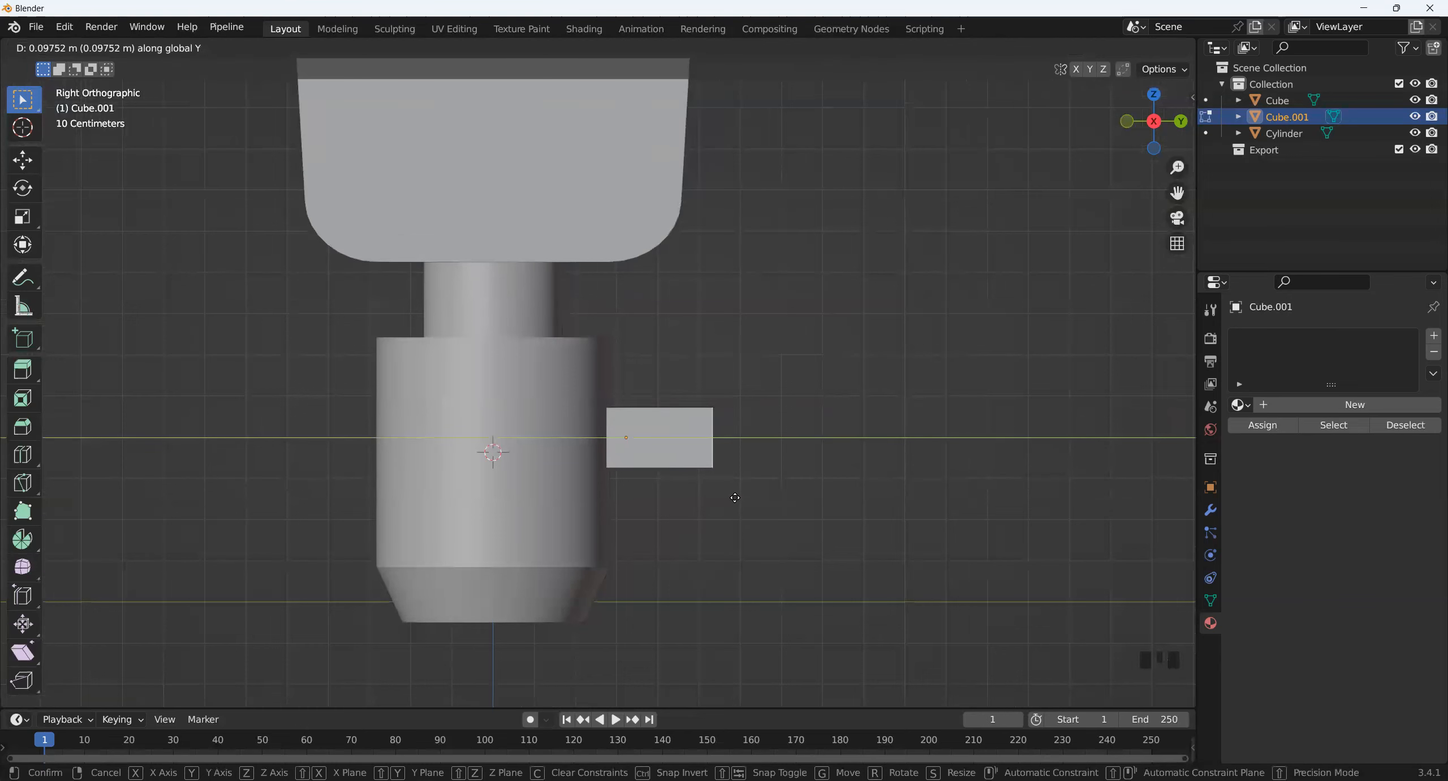
click(736, 497)
key(Tab)
- Snap the 3D cursor to the centre of the small block's outer end face and return to Object Mode
scroll(682, 522, down, 2)
middle_drag(682, 523, 801, 385)
click(663, 447)
key(Tab)
middle_drag(686, 478, 649, 459)
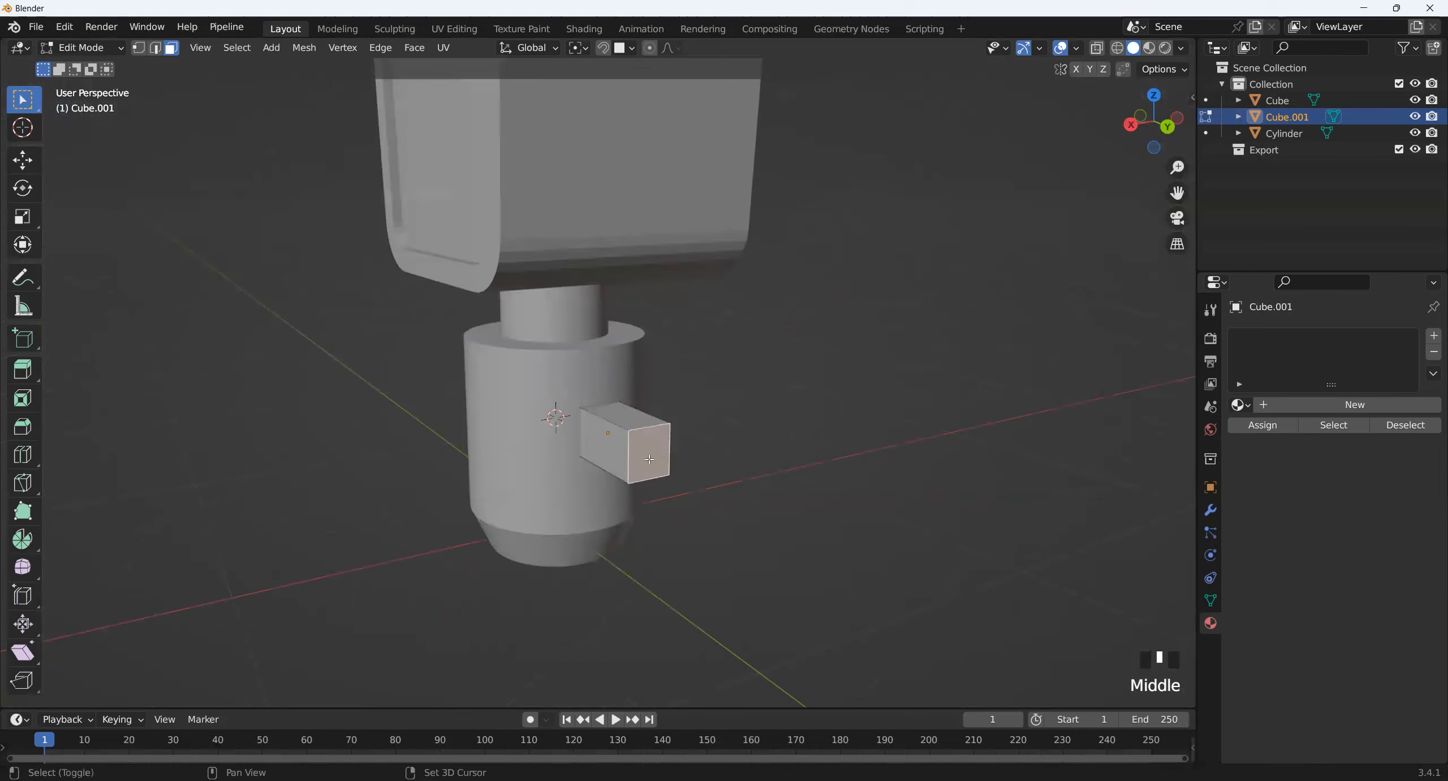
key(shift+s)
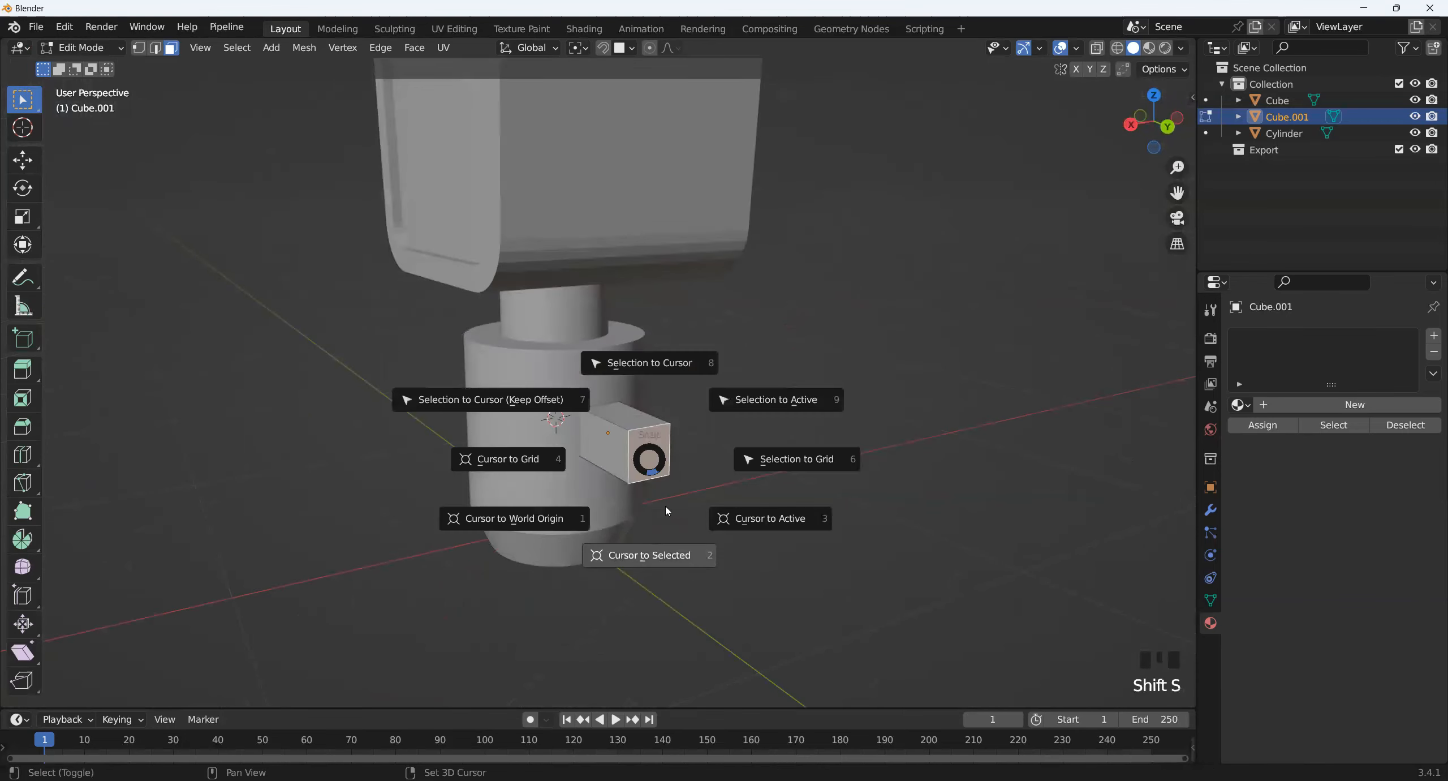
click(633, 572)
middle_drag(632, 573, 705, 582)
key(Tab)
- Add a 32-vertex cylinder at the 3D cursor and scale it uniformly to 0.082
middle_drag(766, 539, 525, 449)
key(shift+a)
mouse_move(525, 449)
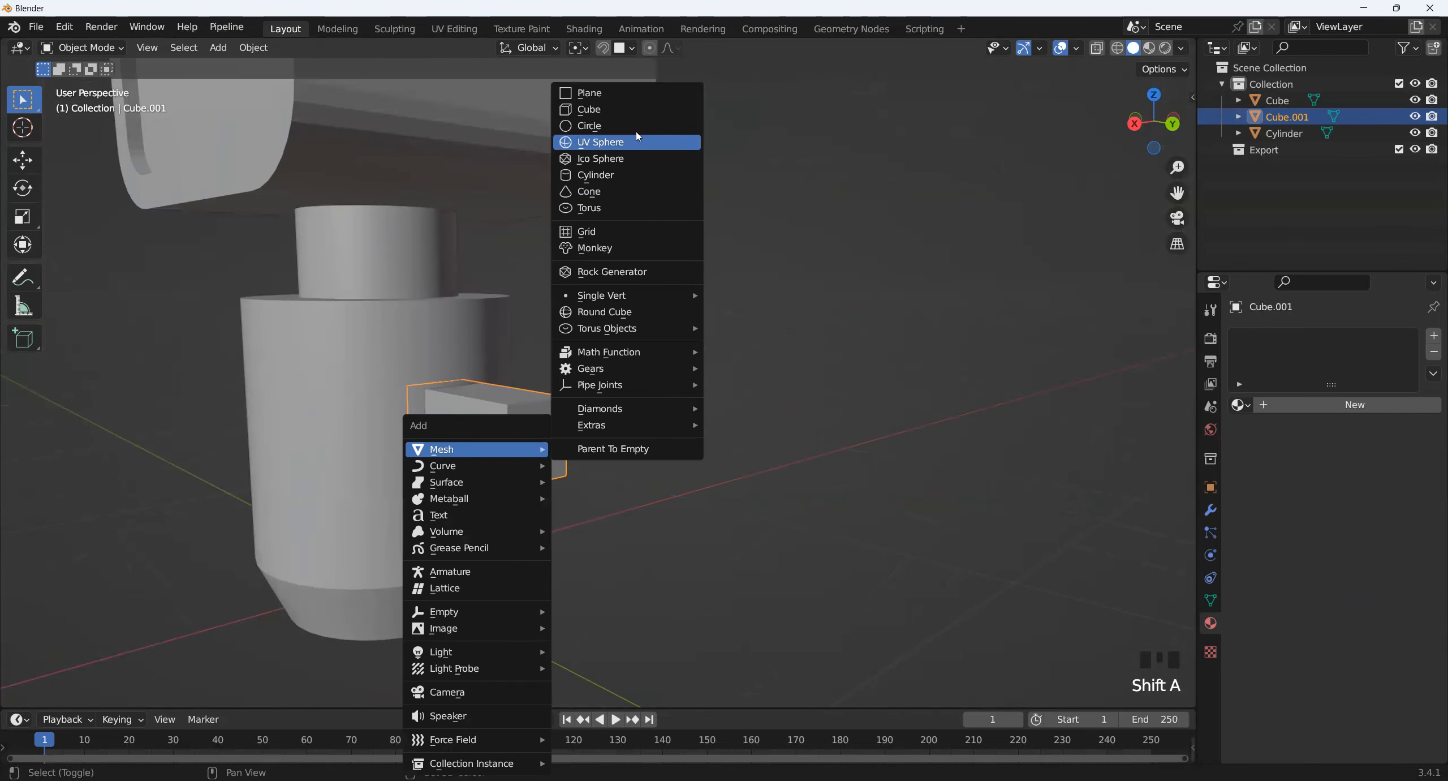
click(595, 175)
scroll(763, 393, down, 5)
key(s)
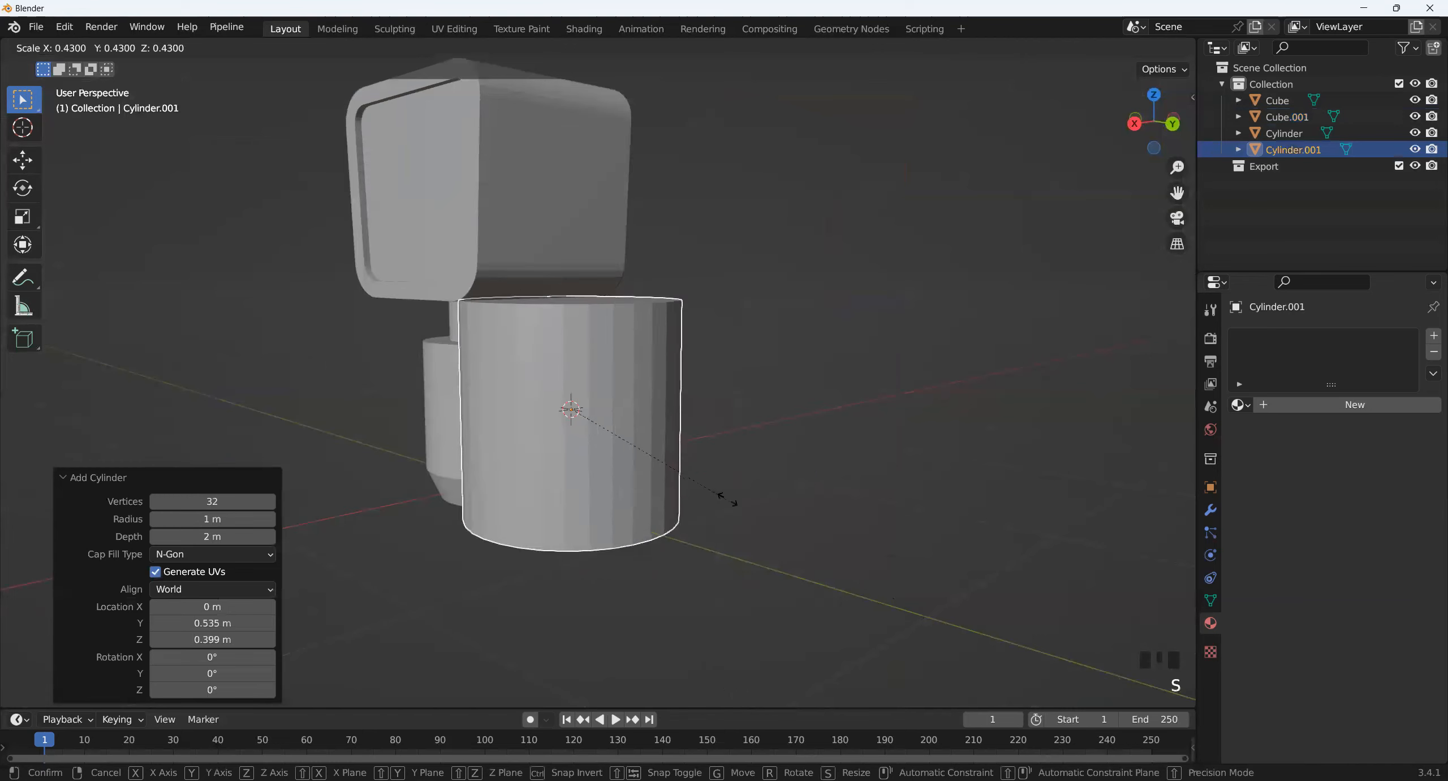
click(602, 420)
- Apply Shade Auto Smooth to the small cylinder at the arm's end
scroll(566, 441, up, 5)
right_click(583, 490)
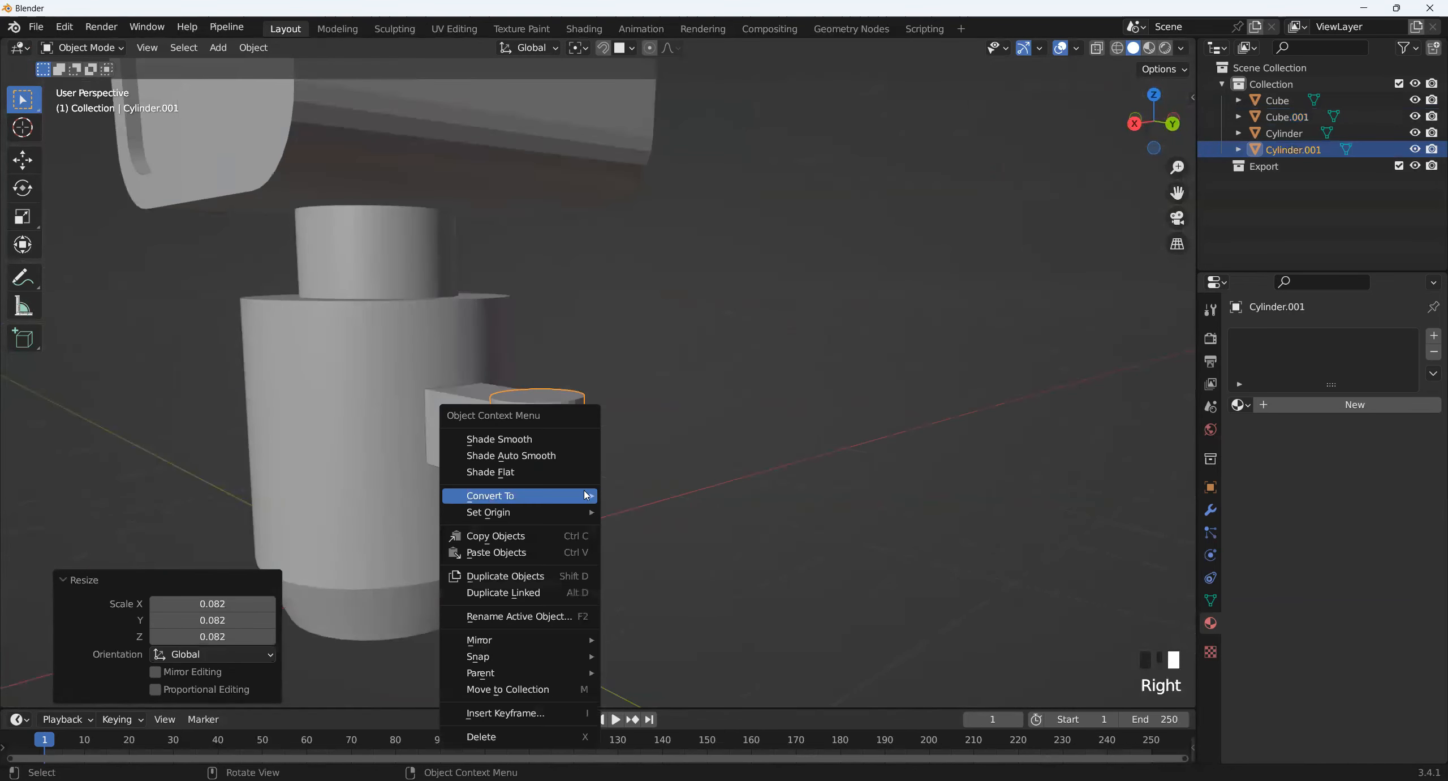
click(537, 455)
middle_drag(592, 495, 653, 476)
scroll(819, 490, up, 2)
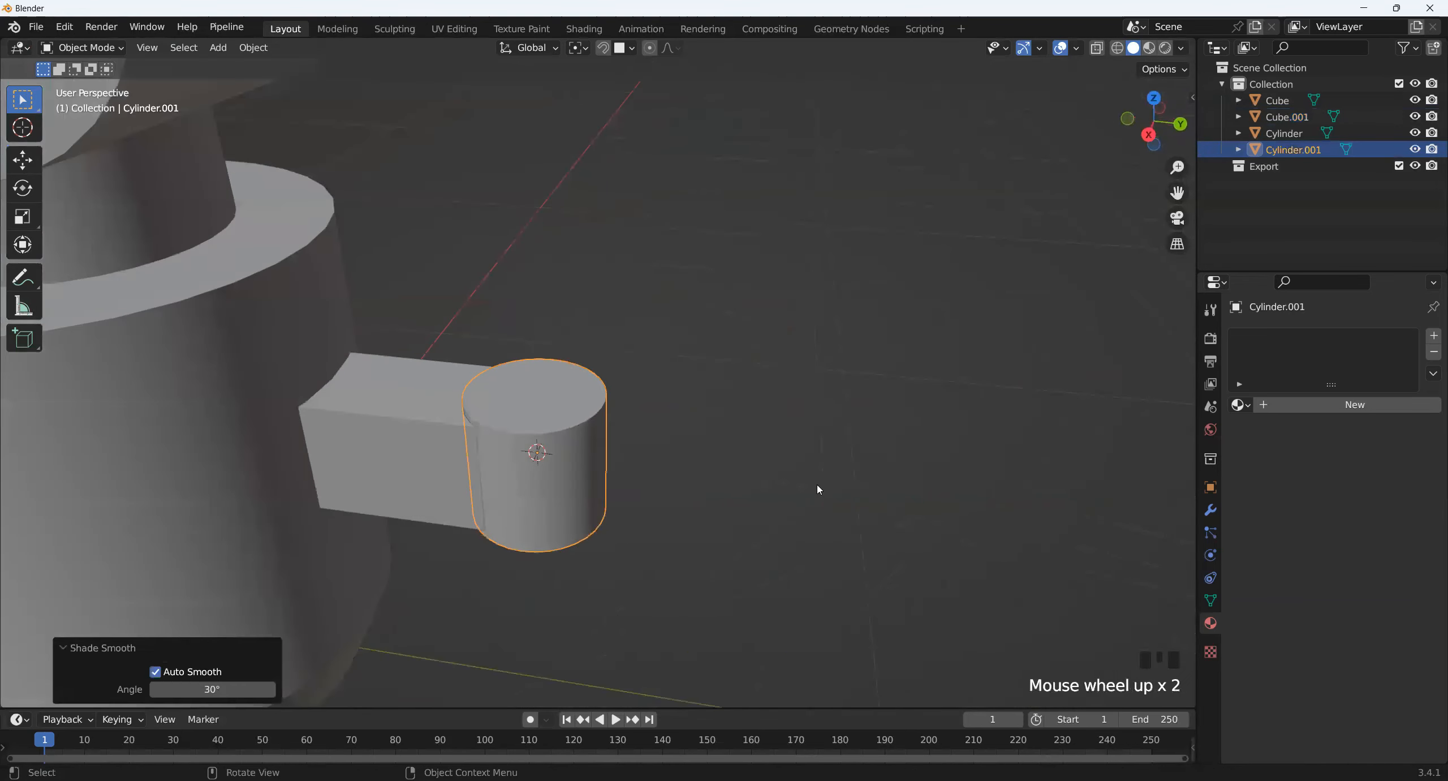
- Stretch the small cylinder slightly along Z so it is taller than the arm, and deselect it
middle_drag(819, 490, 534, 486)
click(534, 486)
click(637, 503)
middle_drag(637, 502, 572, 537)
key(s)
key(z)
click(652, 554)
scroll(634, 434, down, 4)
middle_drag(634, 433, 598, 447)
scroll(600, 447, up, 3)
middle_drag(736, 425, 707, 464)
click(697, 390)
- Add a 1 m cube at the 3D cursor, scaled down to a small block, and move it about 0.126 m along X
middle_drag(697, 384, 566, 418)
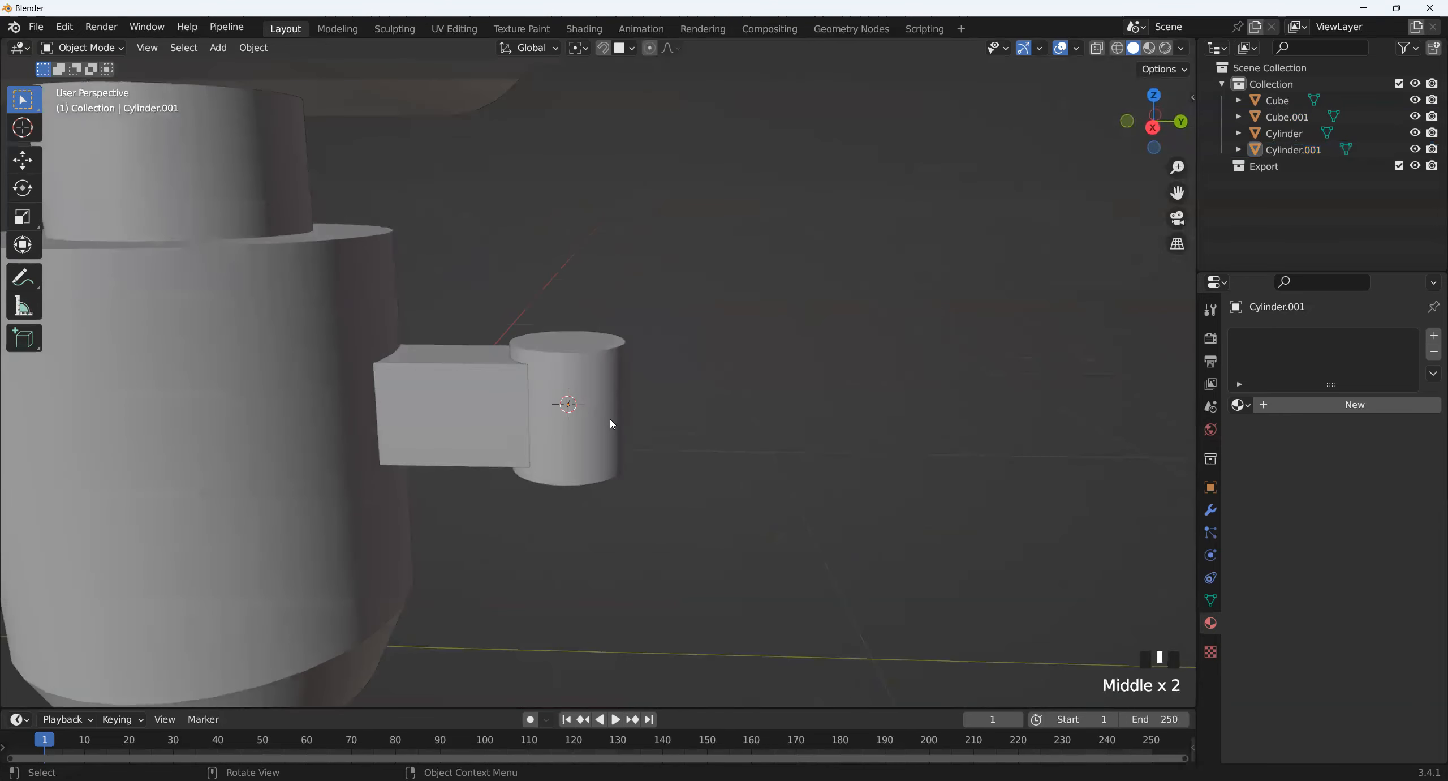
key(shift+a)
mouse_move(566, 418)
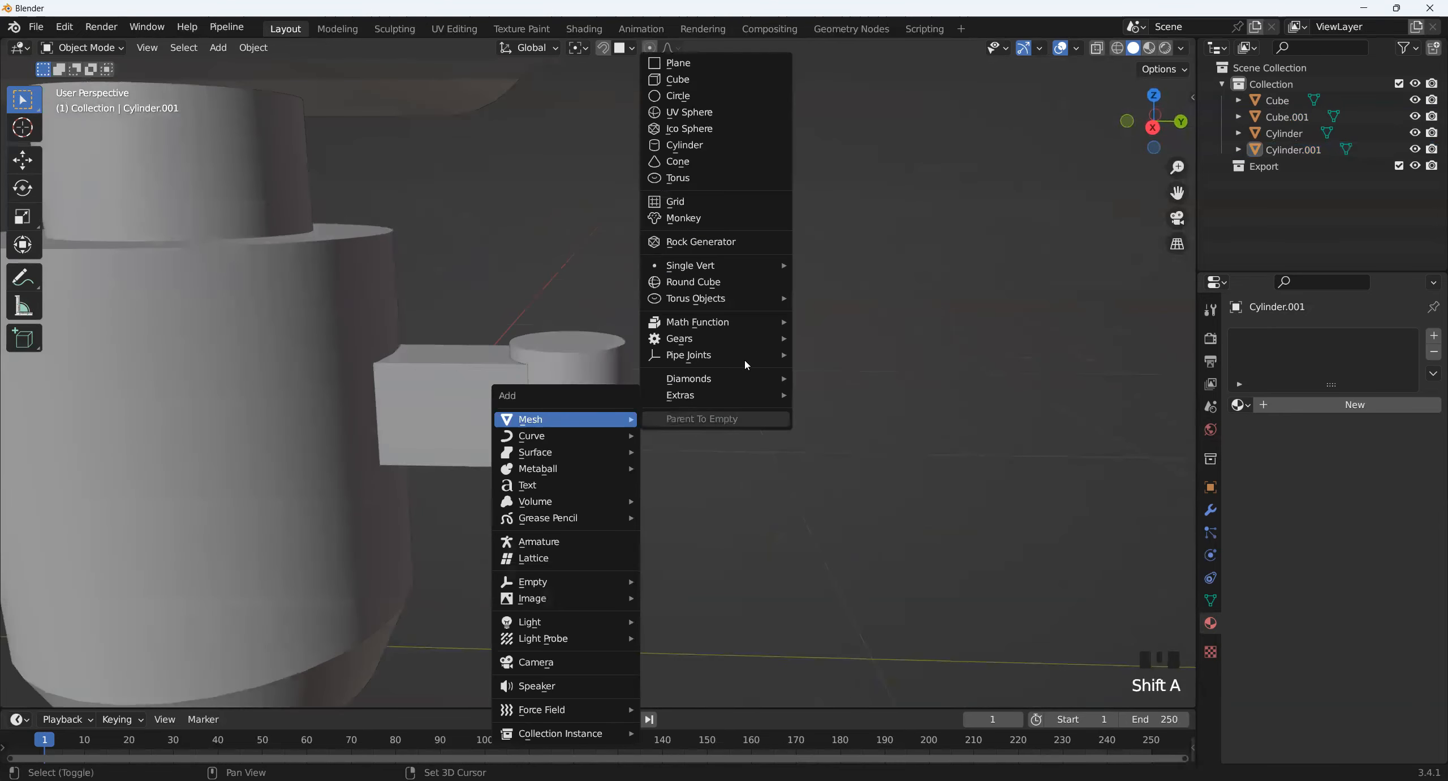
click(704, 86)
scroll(713, 294, down, 5)
key(s)
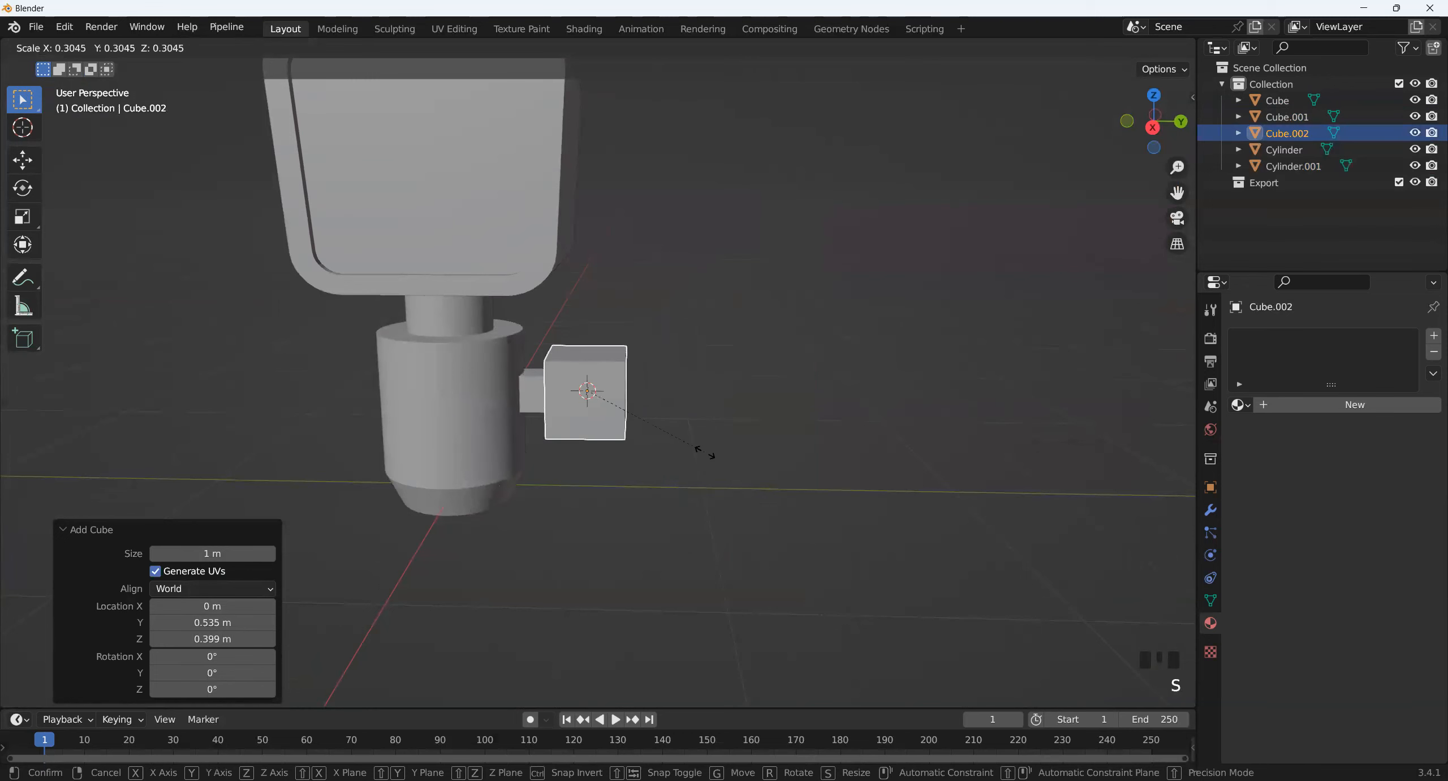
click(638, 420)
middle_drag(638, 419, 795, 540)
key(g)
key(x)
click(612, 541)
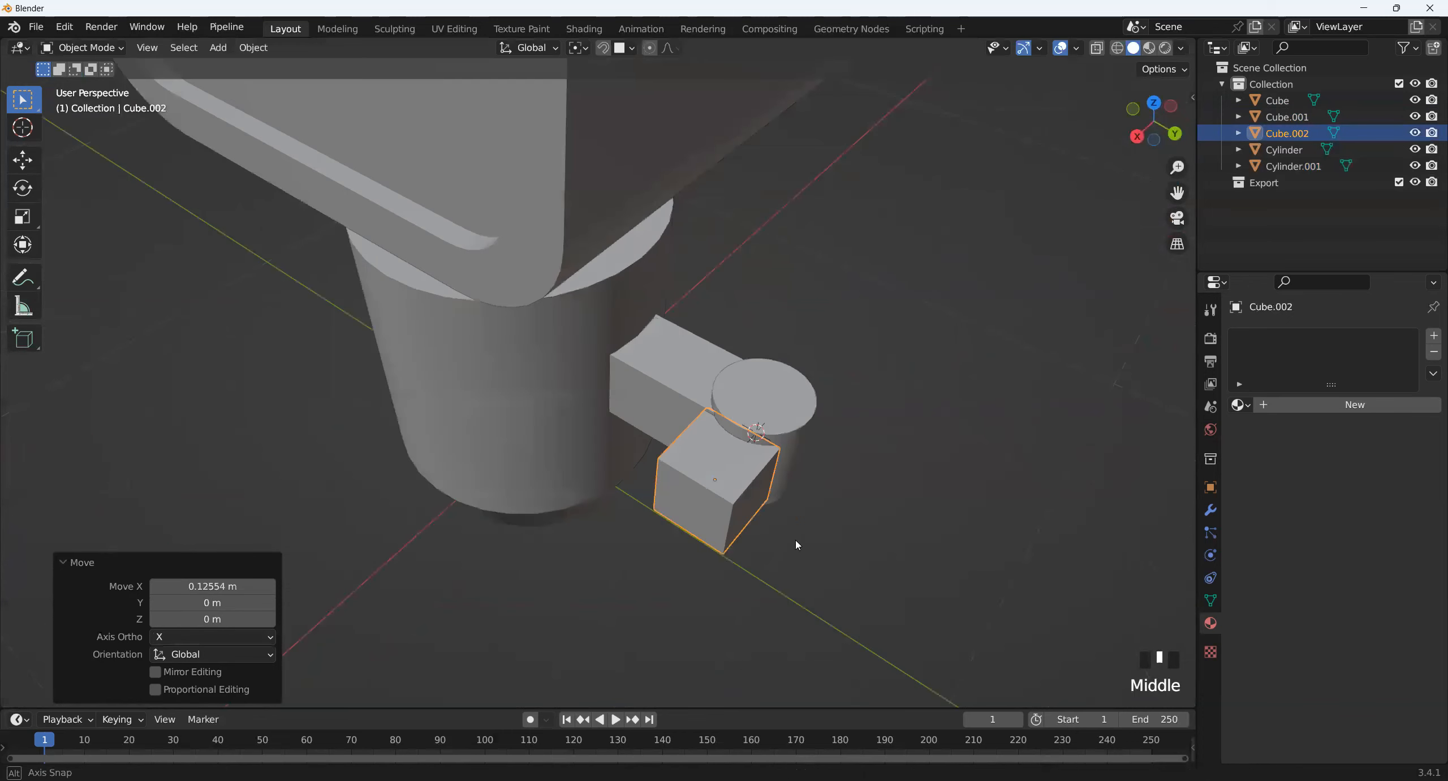
- Scale the new block beside the small cylinder down along X and along Z
scroll(692, 534, up, 2)
middle_drag(692, 533, 878, 558)
key(s)
key(x)
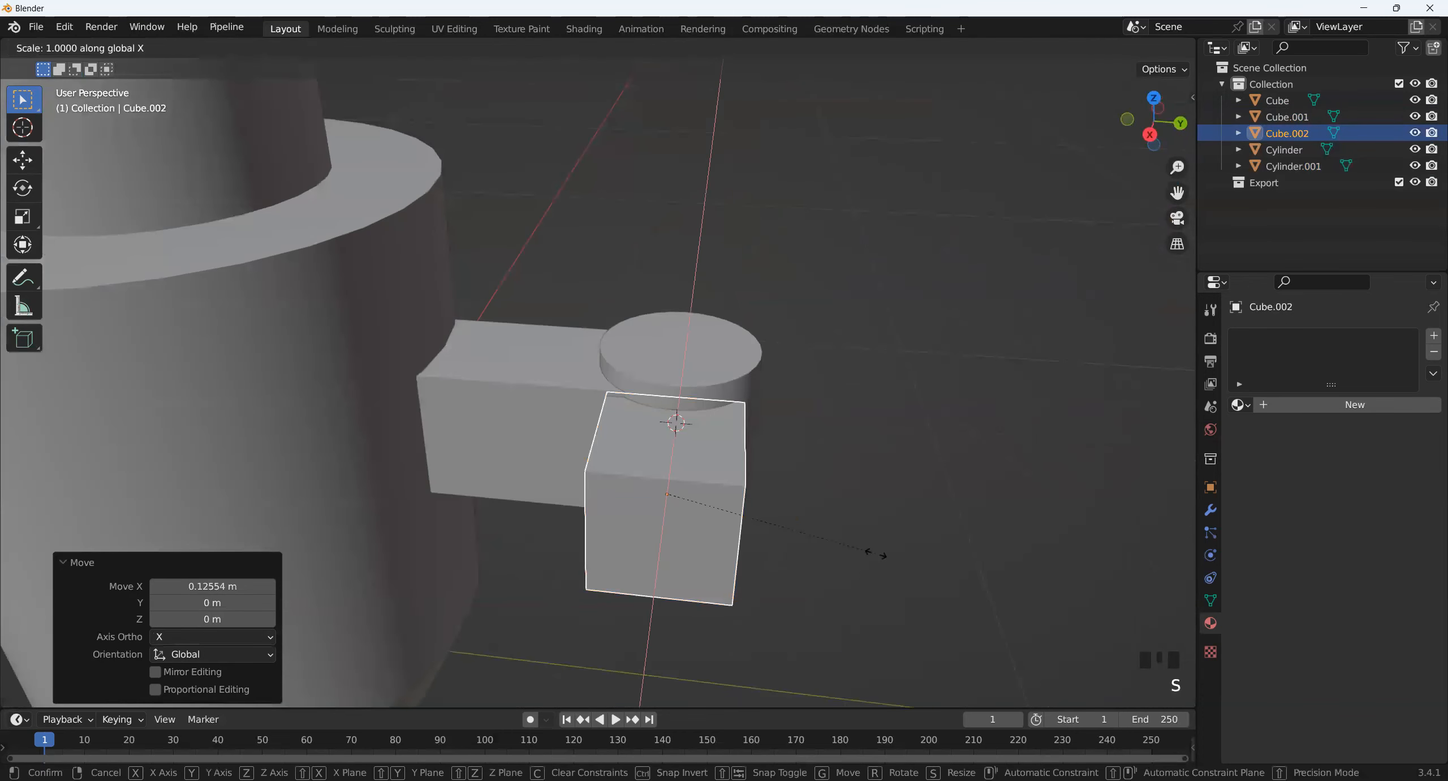
click(792, 521)
middle_drag(782, 536, 685, 527)
key(s)
key(z)
click(785, 496)
- Extend the second block into a long arm by moving its outer end face outward along X, and return to Object Mode
key(Tab)
key(g)
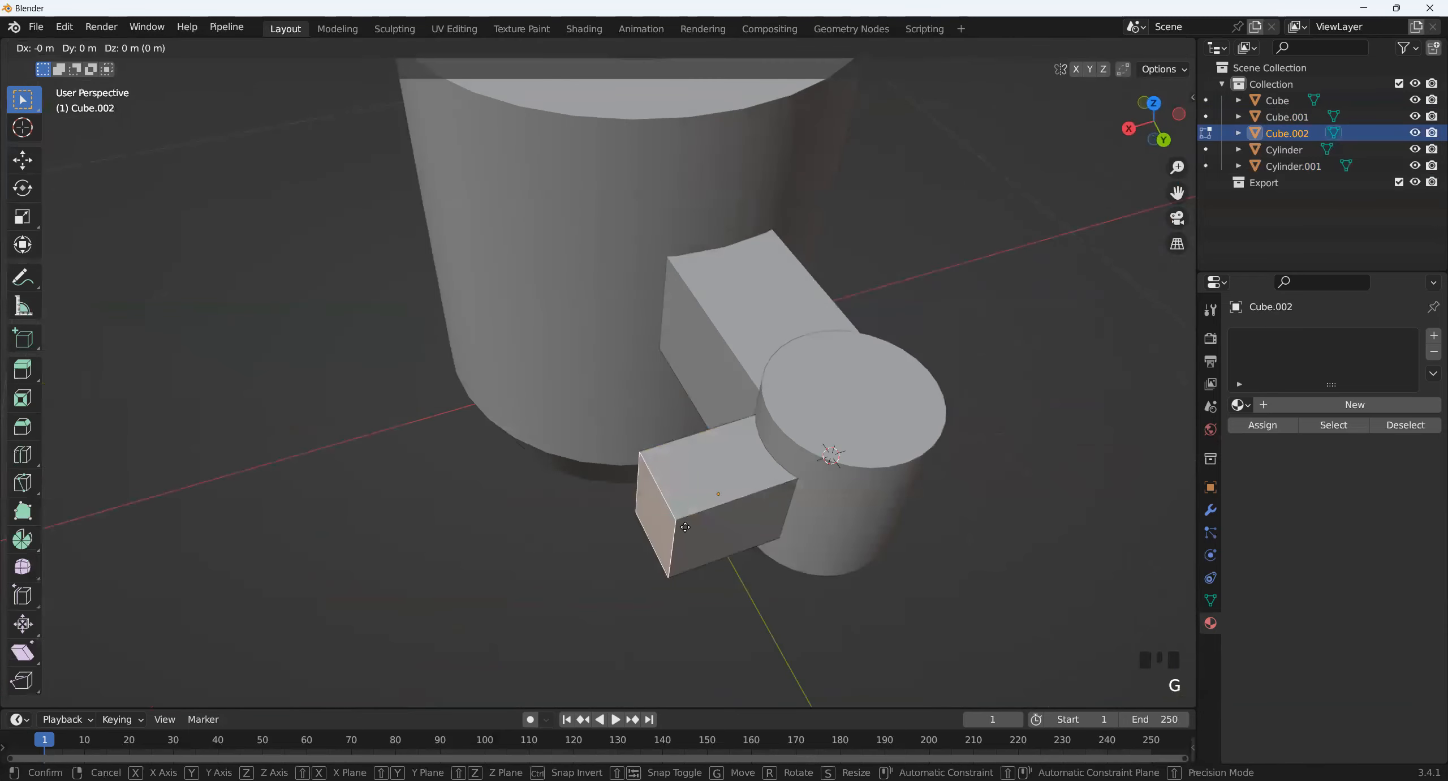
key(x)
click(491, 573)
scroll(491, 573, down, 5)
middle_drag(492, 573, 642, 565)
key(Tab)
- Duplicate the small joint cylinder and place the copy 0.38339 m along X at the arm's outer end
click(650, 497)
shift+middle_drag(549, 574, 824, 503)
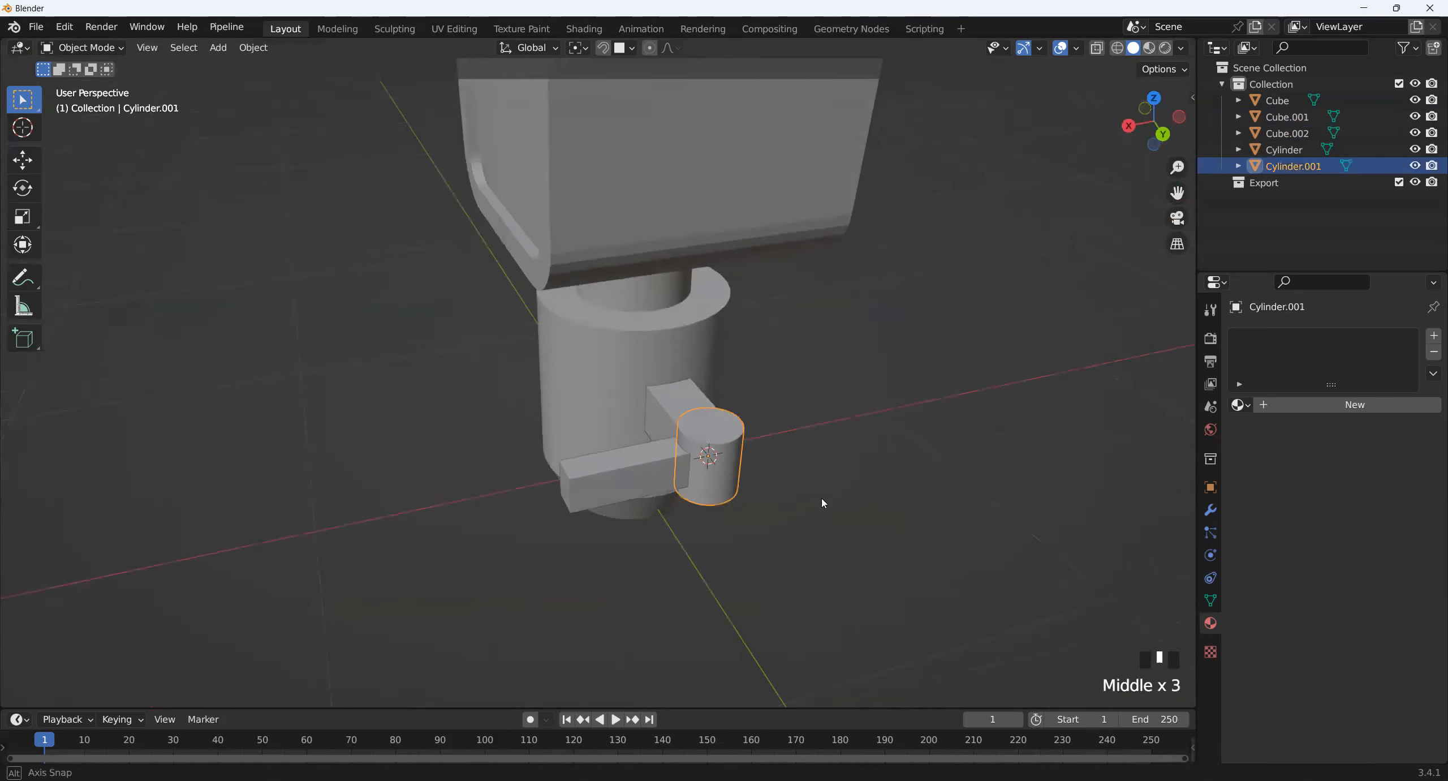
key(shift+d)
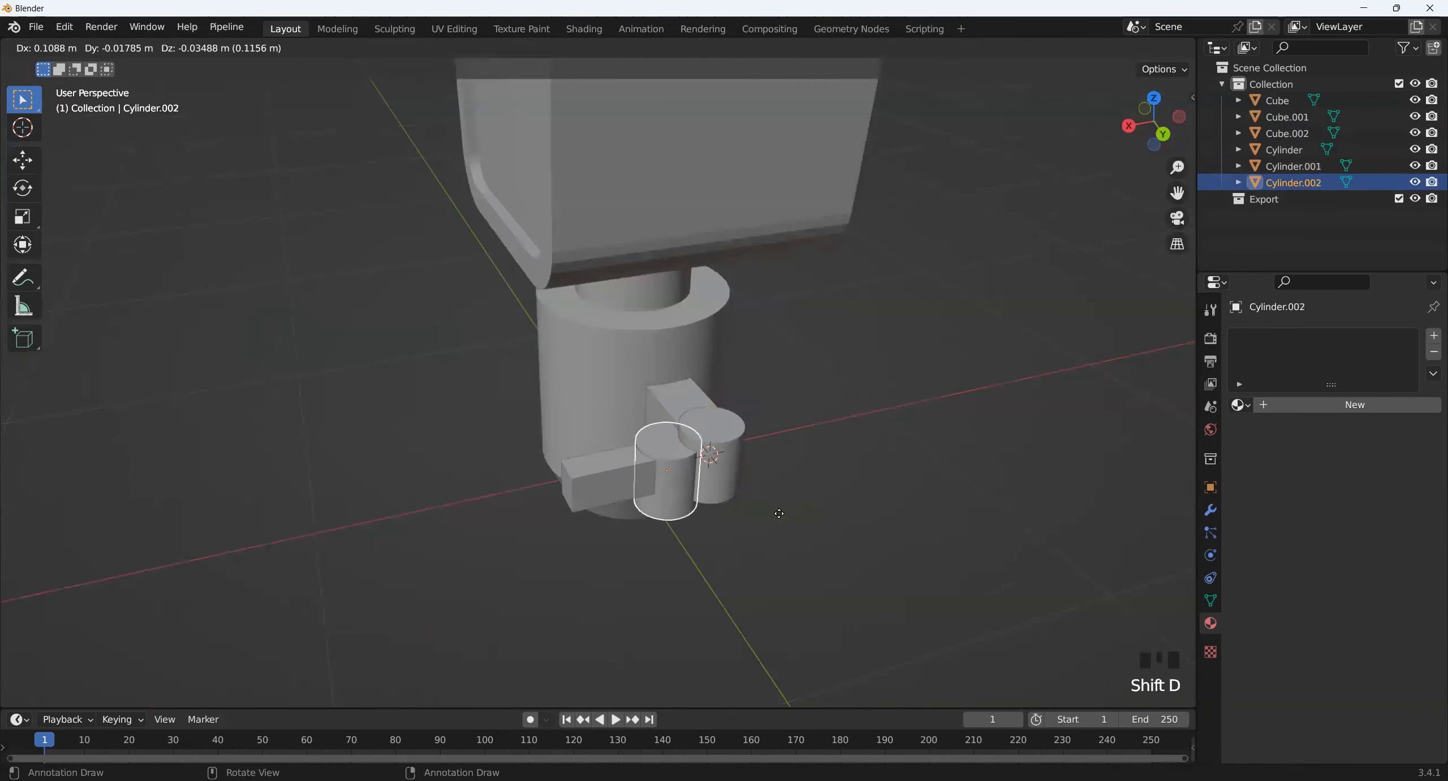
key(x)
click(735, 563)
- Flatten the copied cylinder to about 0.59 along Z, shrink it slightly overall, readjust its Z height, and deselect it
middle_drag(736, 563, 766, 608)
scroll(837, 549, up, 4)
key(s)
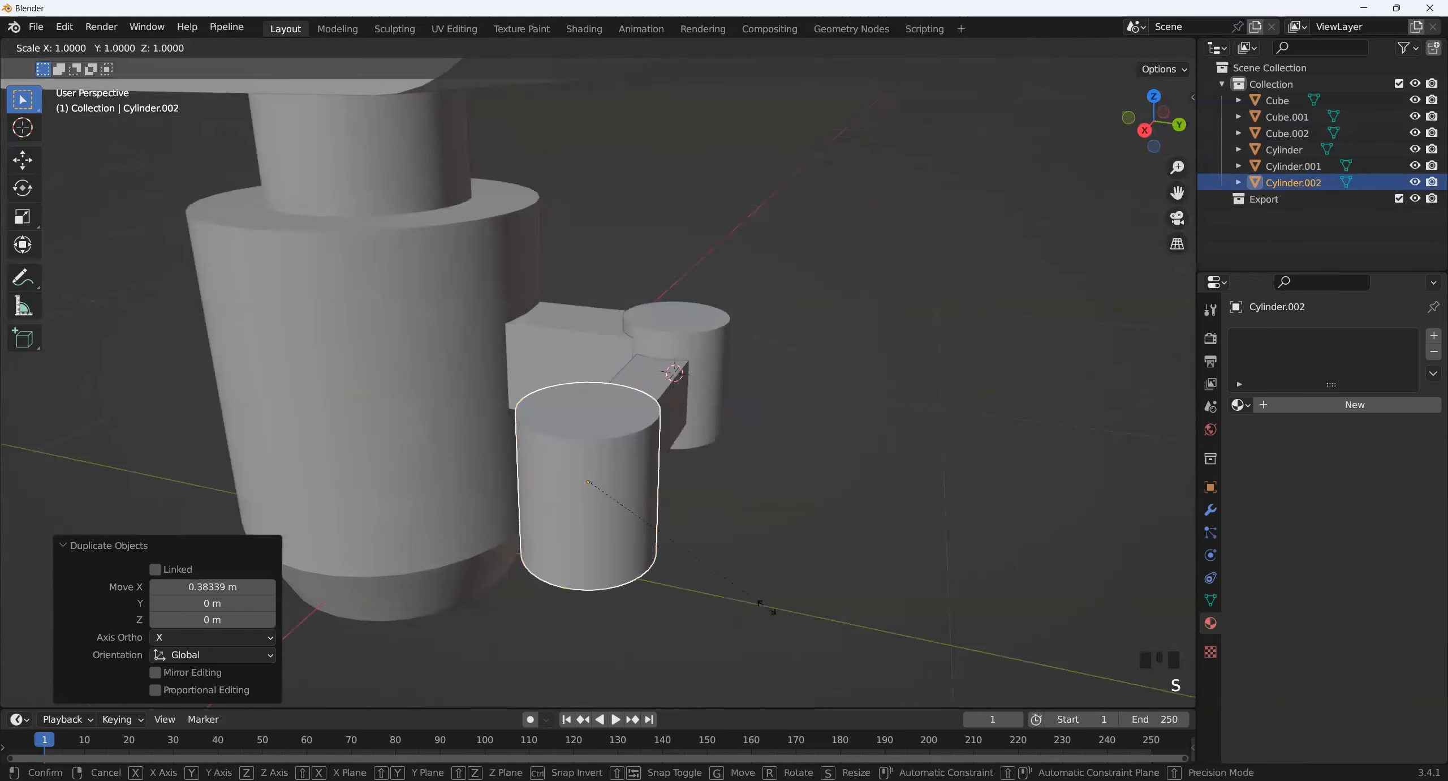
key(z)
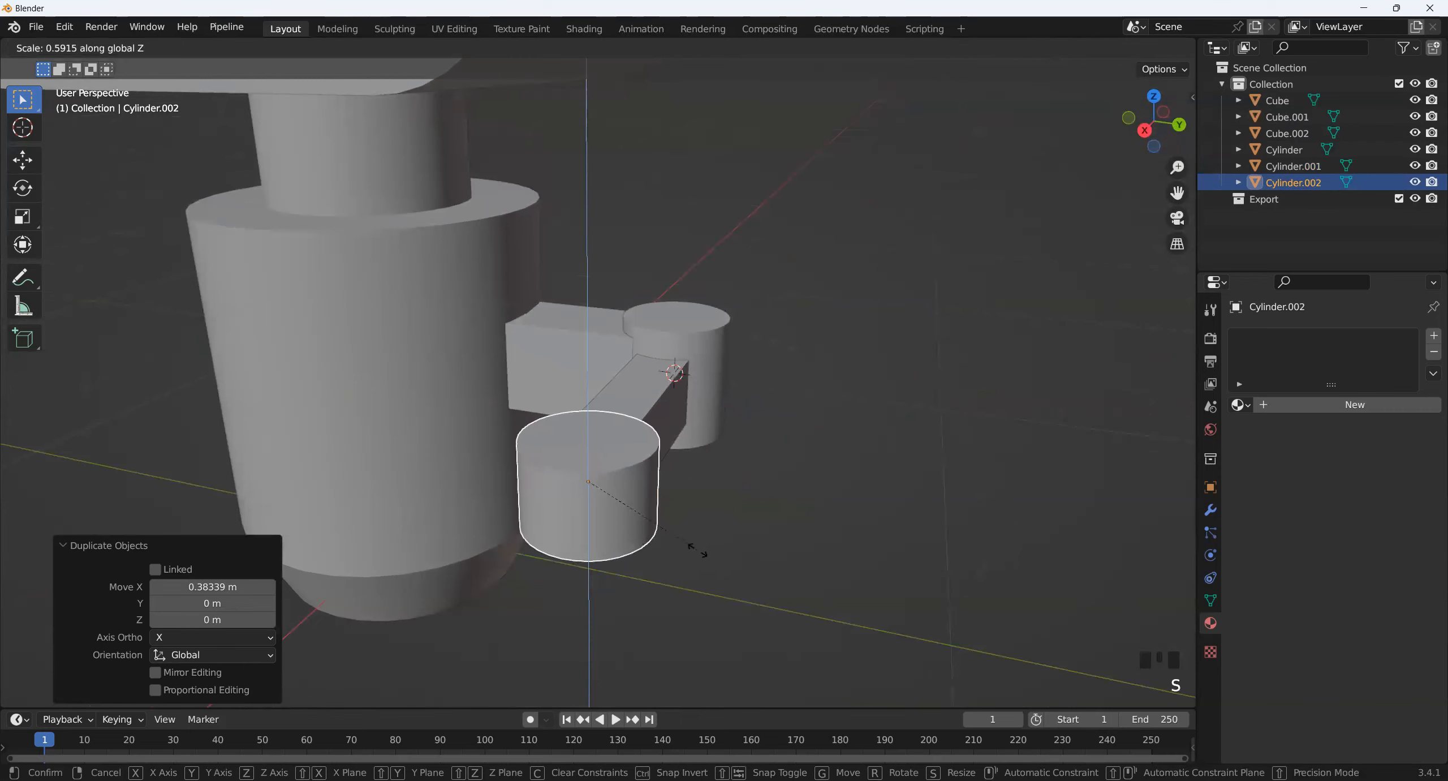
click(699, 548)
middle_drag(698, 549, 799, 585)
key(s)
click(770, 603)
key(s)
key(z)
click(783, 618)
click(673, 575)
- Snap the 3D cursor to the cylinder at the arm's outer end
scroll(743, 514, down, 4)
middle_drag(744, 515, 650, 527)
scroll(690, 554, up, 4)
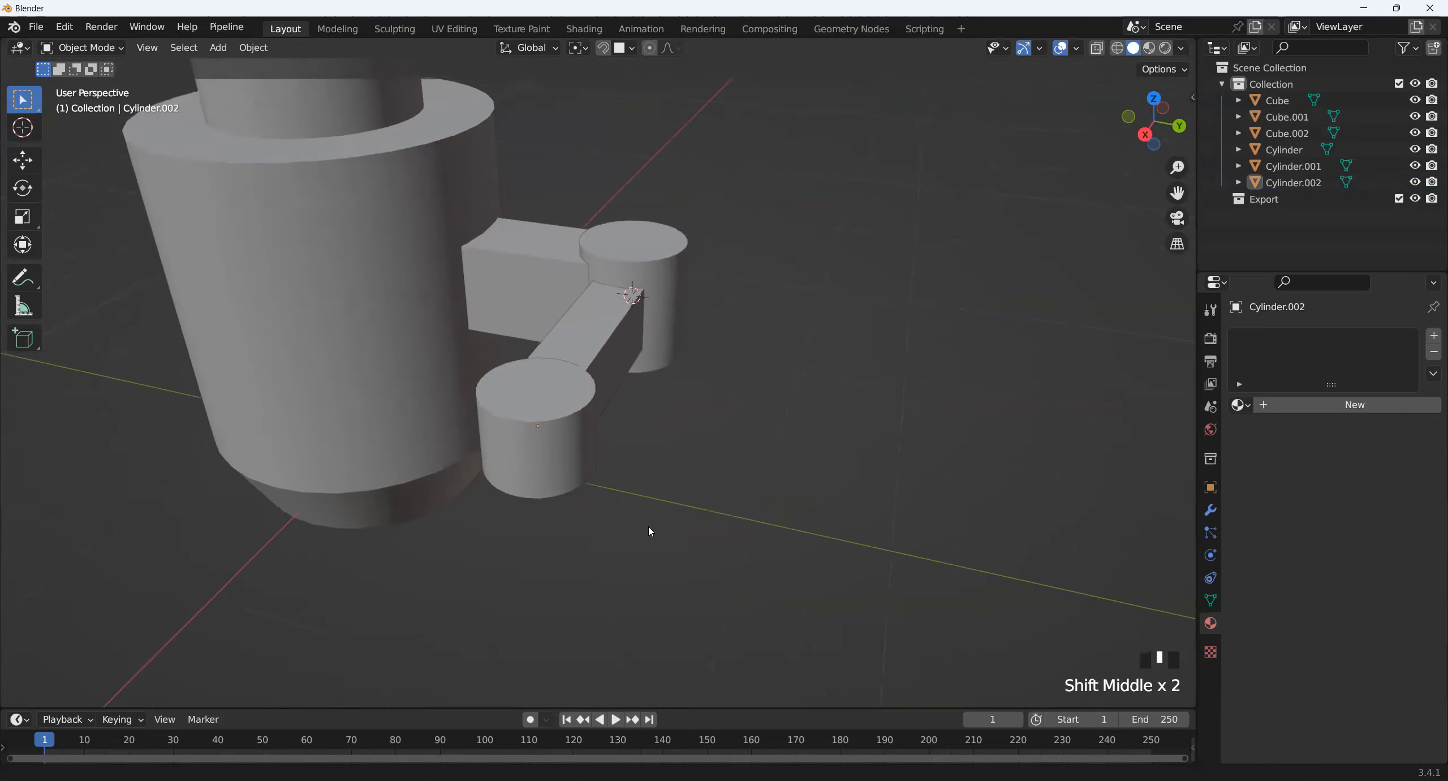
scroll(650, 510, up, 3)
click(619, 442)
key(shift+s)
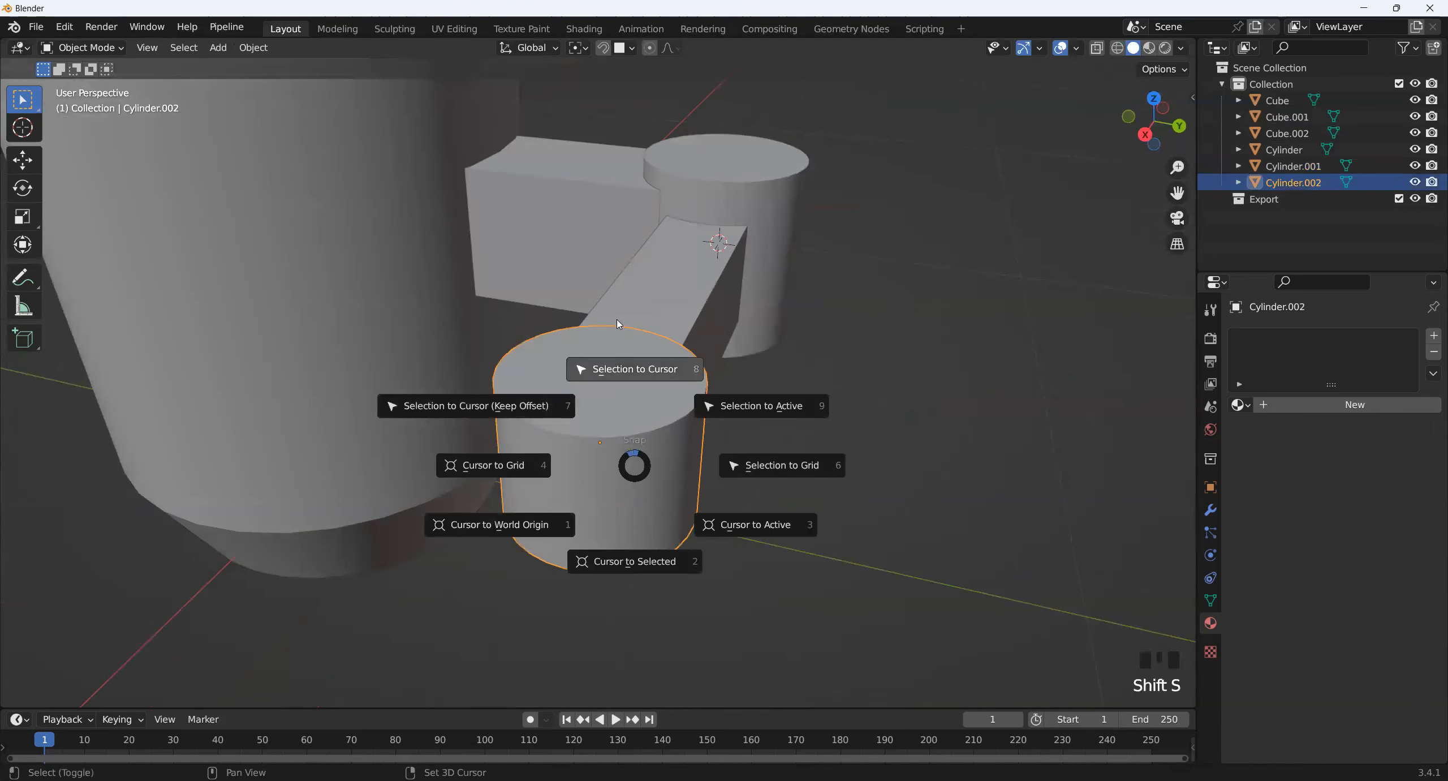
click(628, 532)
- Add a 1 m cube at the 3D cursor and scale it down to 0.058
scroll(624, 534, down, 2)
middle_drag(624, 534, 628, 462)
key(shift+a)
mouse_move(621, 445)
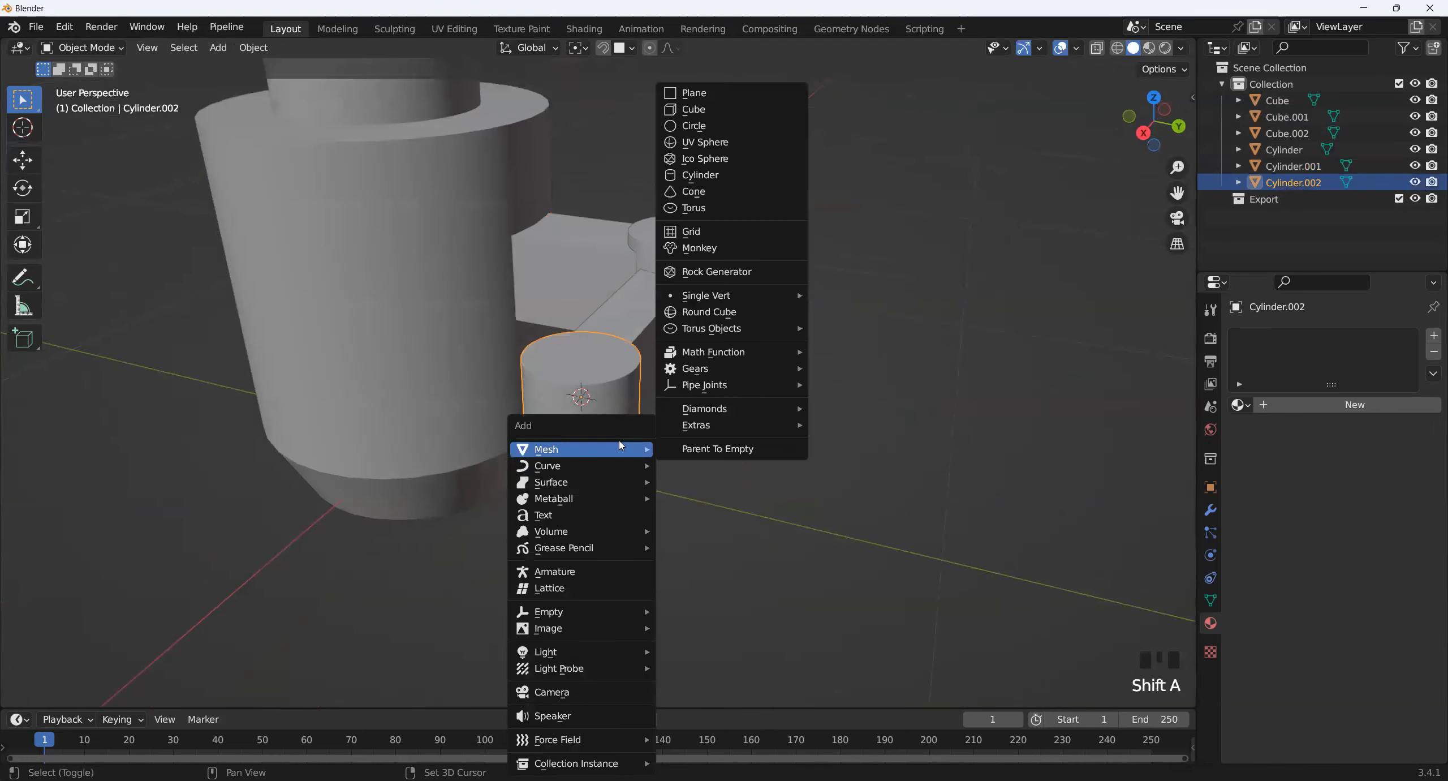
click(727, 116)
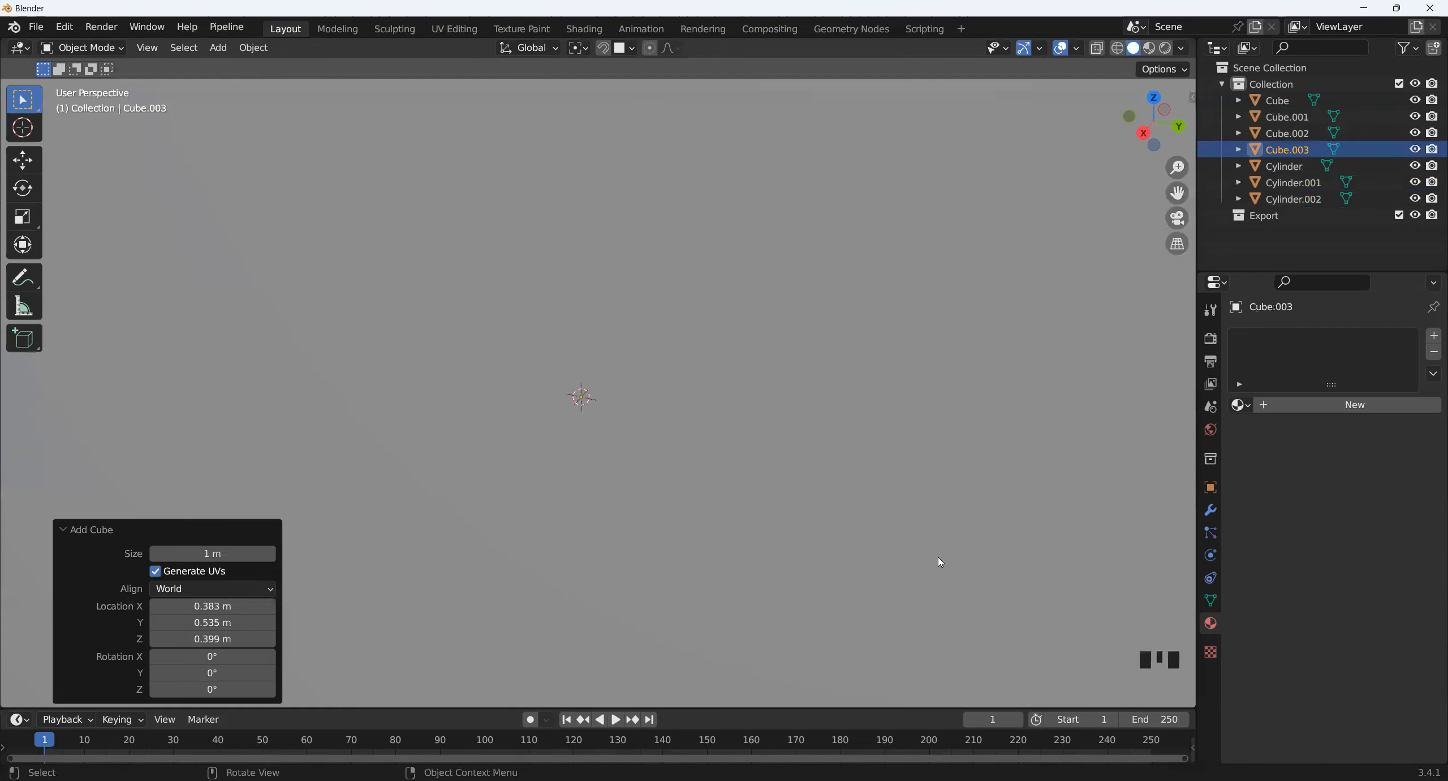
key(s)
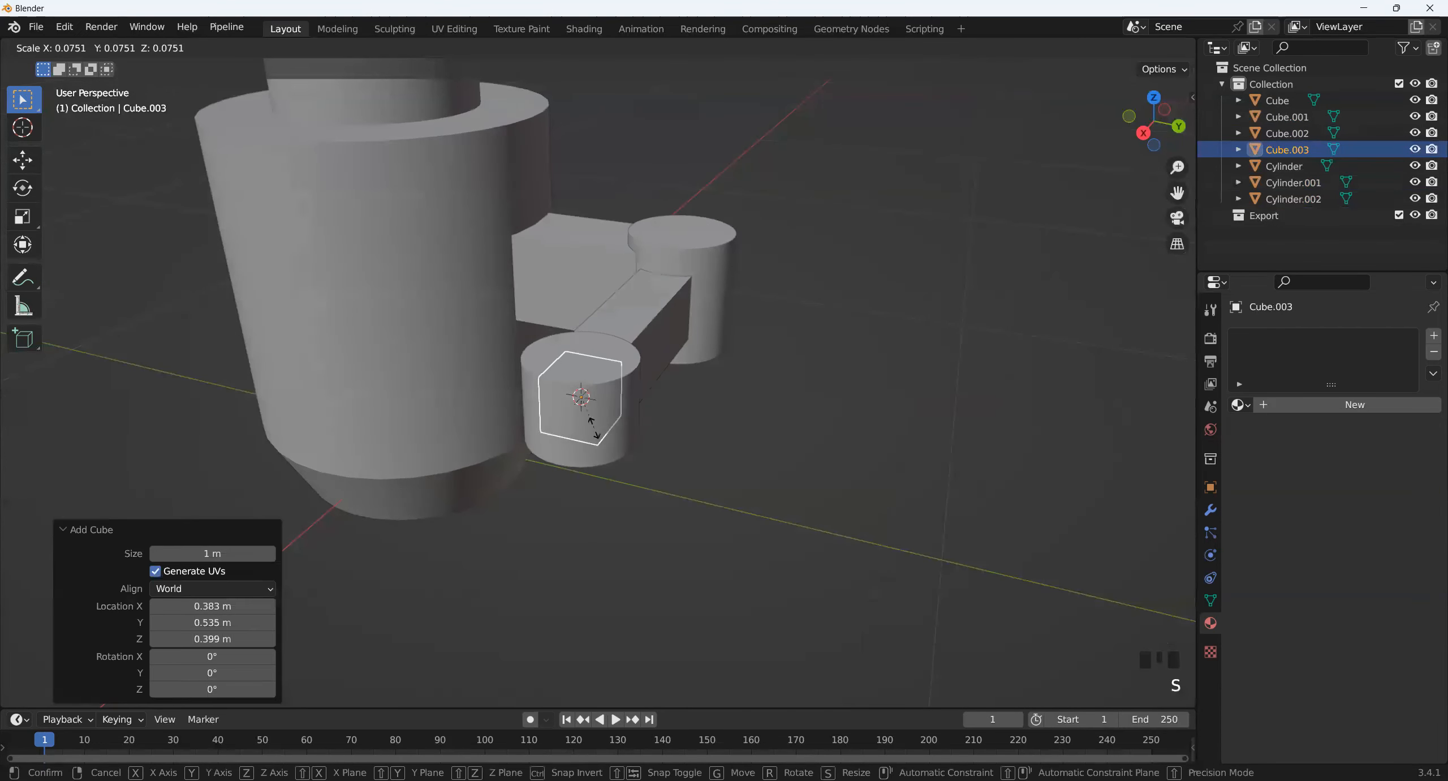
click(582, 421)
- Move the tiny cube outward along X so it protrudes from the outer cylinder
middle_drag(583, 427, 679, 429)
key(g)
key(x)
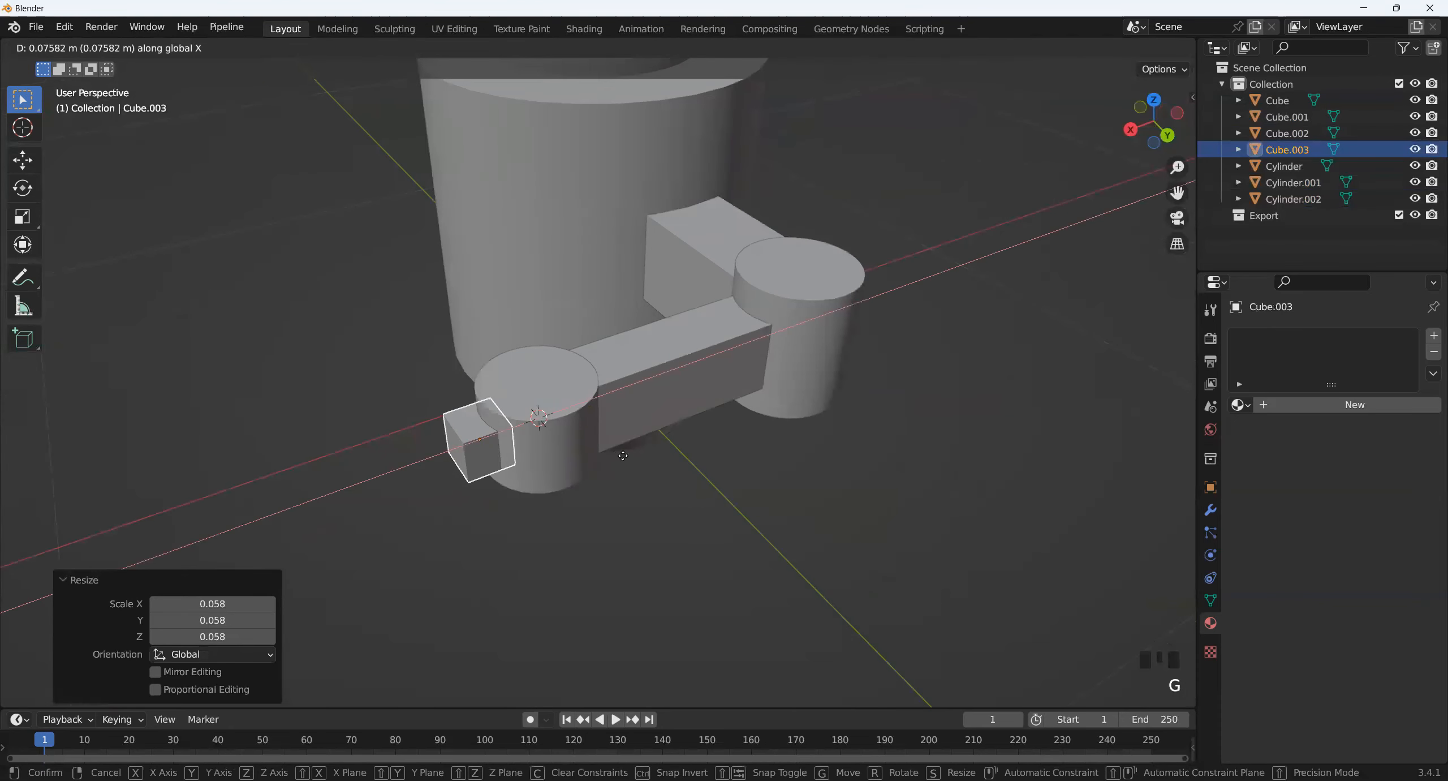
click(643, 480)
- Extrude the tiny cube's outer end face outward by about 0.035 m
mouse_move(643, 480)
middle_down()
mouse_move(615, 442)
mouse_move(705, 476)
mouse_move(646, 439)
mouse_move(623, 475)
mouse_move(646, 458)
middle_up()
scroll(634, 449, up, 2)
key(Tab)
click(646, 438)
key(e)
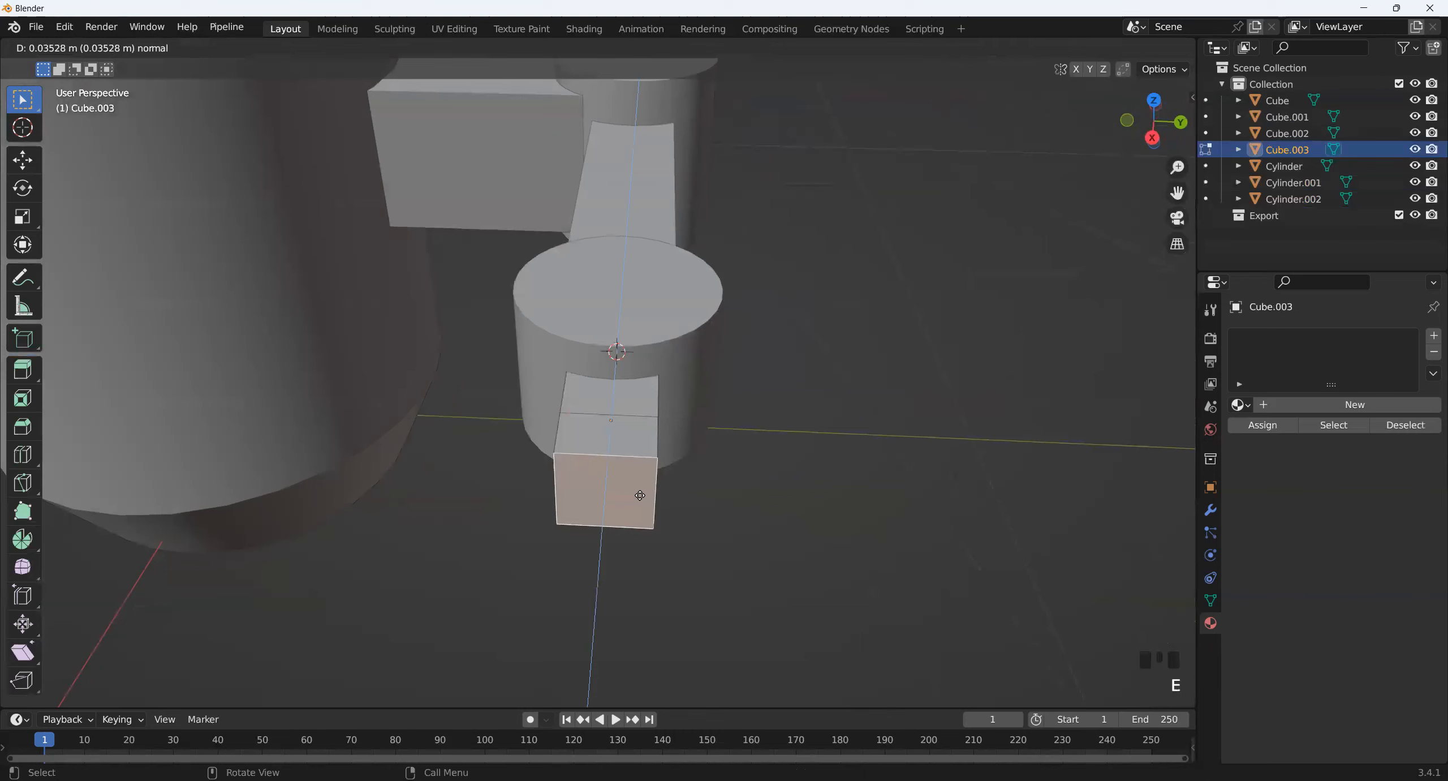
click(640, 495)
- Extrude the two opposite side faces of the new end segment along their normals to form a T-shaped crossbar
middle_drag(640, 495, 491, 476)
middle_drag(304, 398, 801, 504)
key(alt+e)
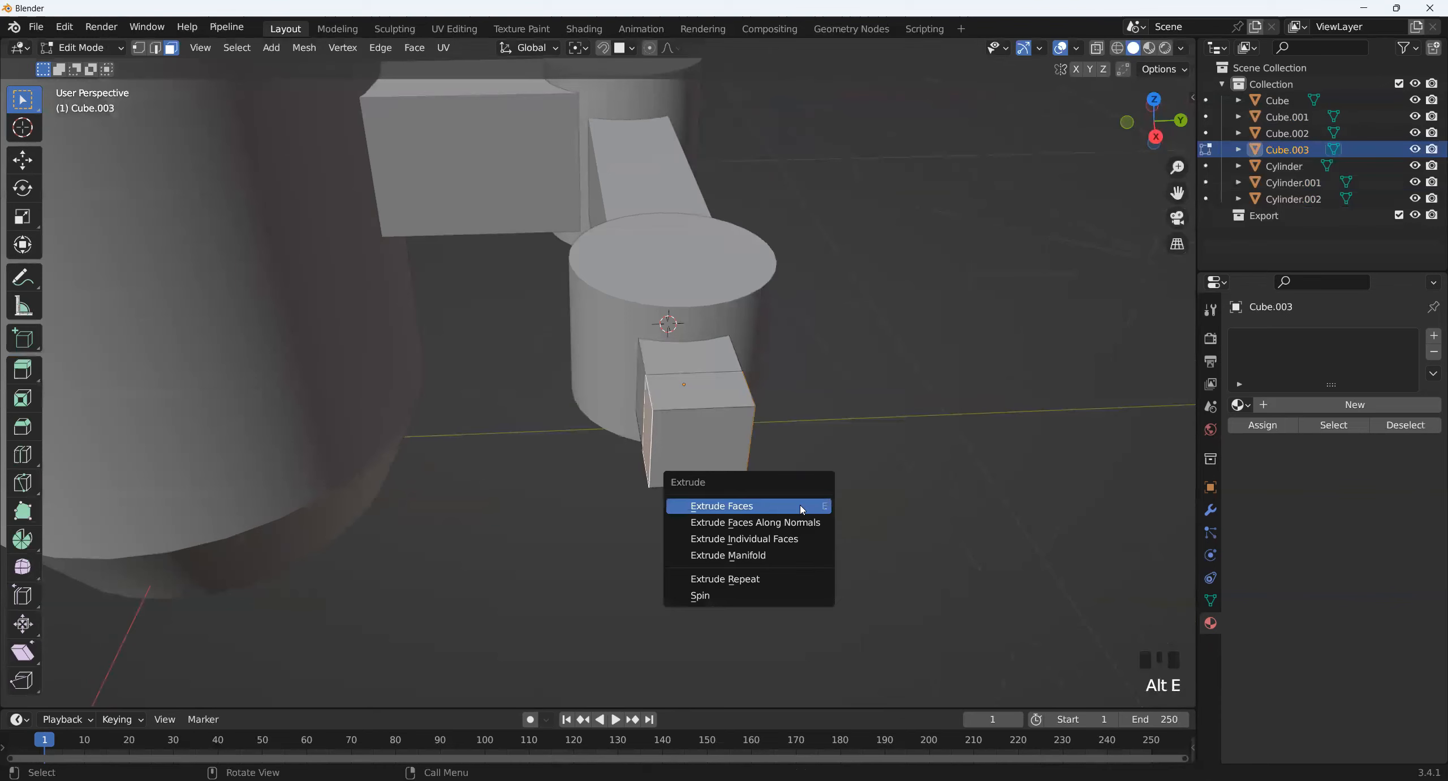
click(804, 520)
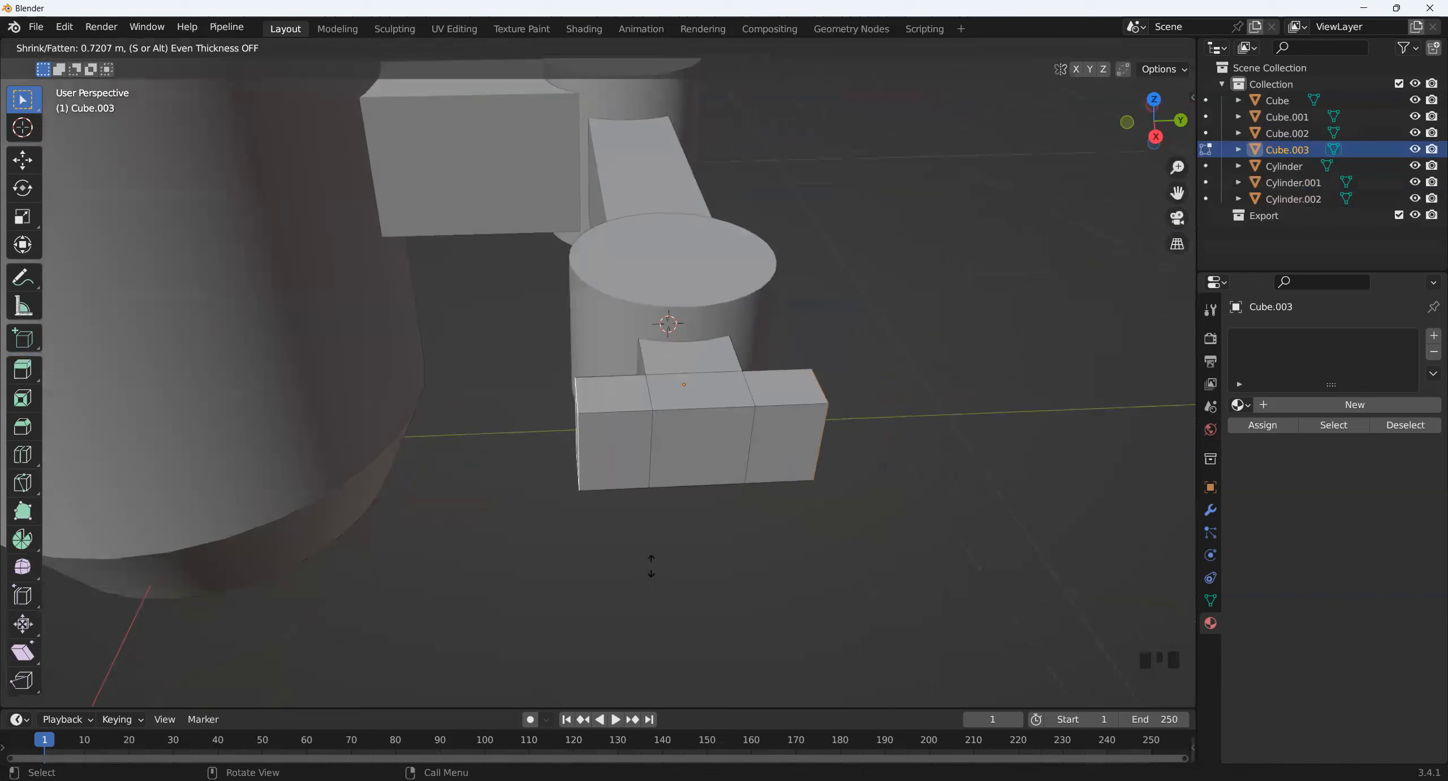
click(634, 498)
- Add one centred loop cut across each side wing of the crossbar and select both loops
middle_drag(747, 601, 787, 586)
key(ctrl+r)
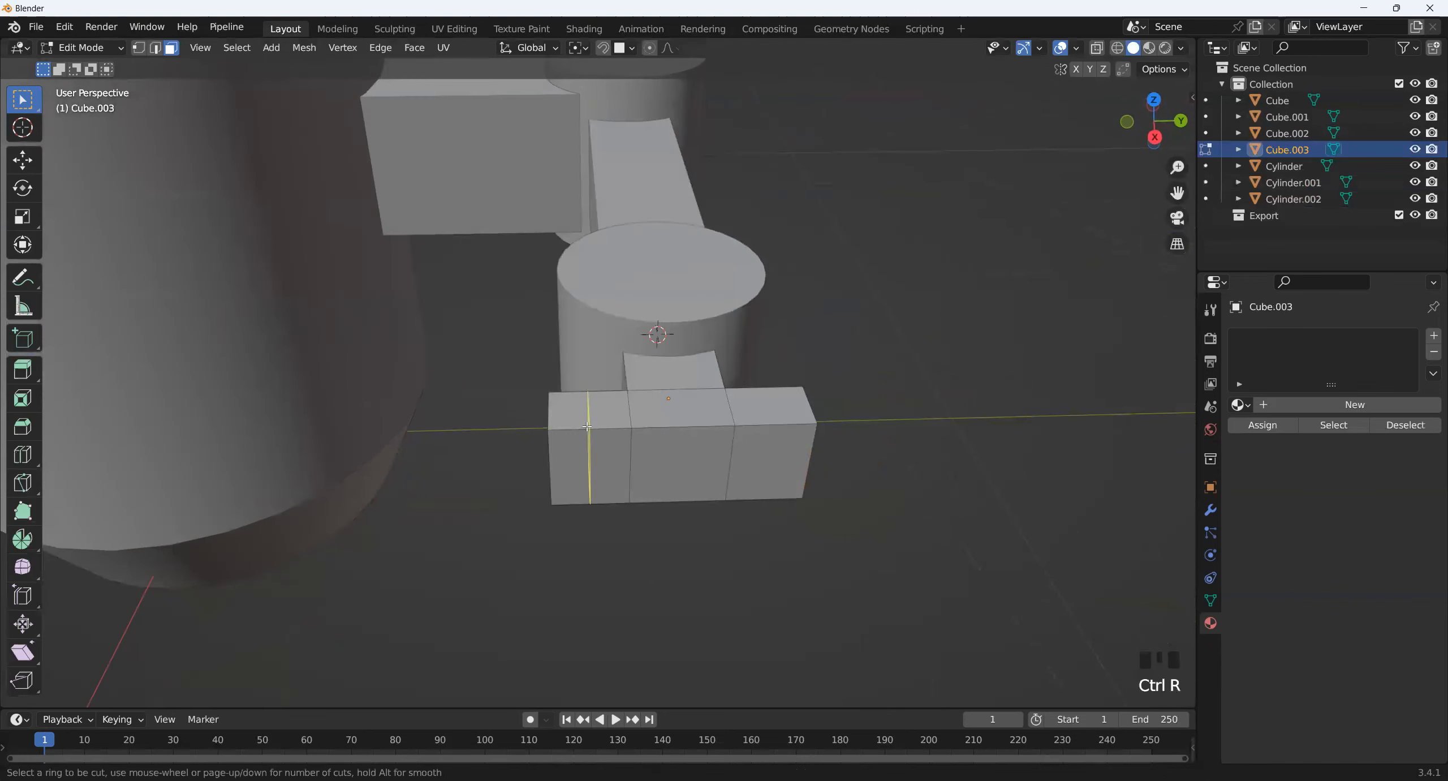
click(587, 426)
right_click(587, 427)
key(ctrl+r)
click(783, 403)
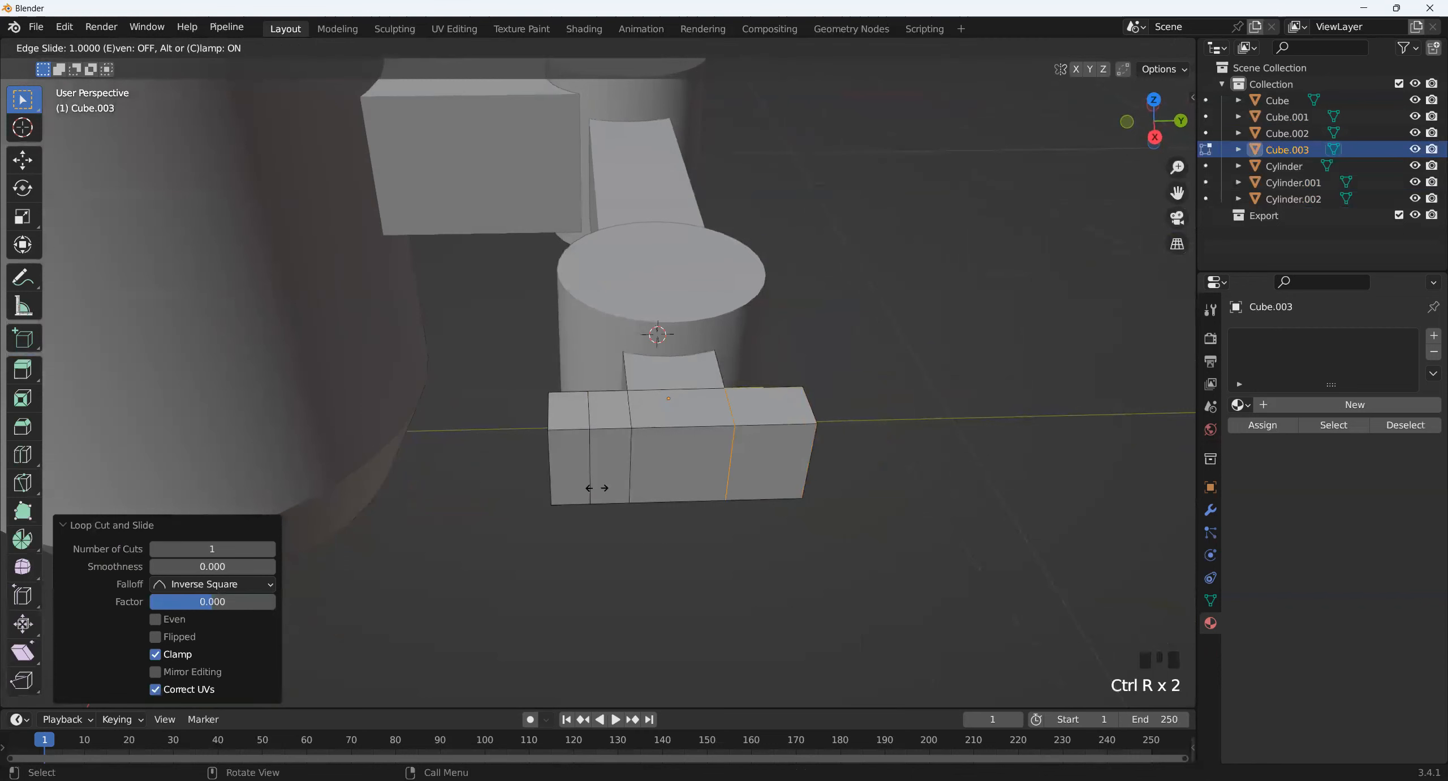
right_click(801, 433)
shift+click(590, 416)
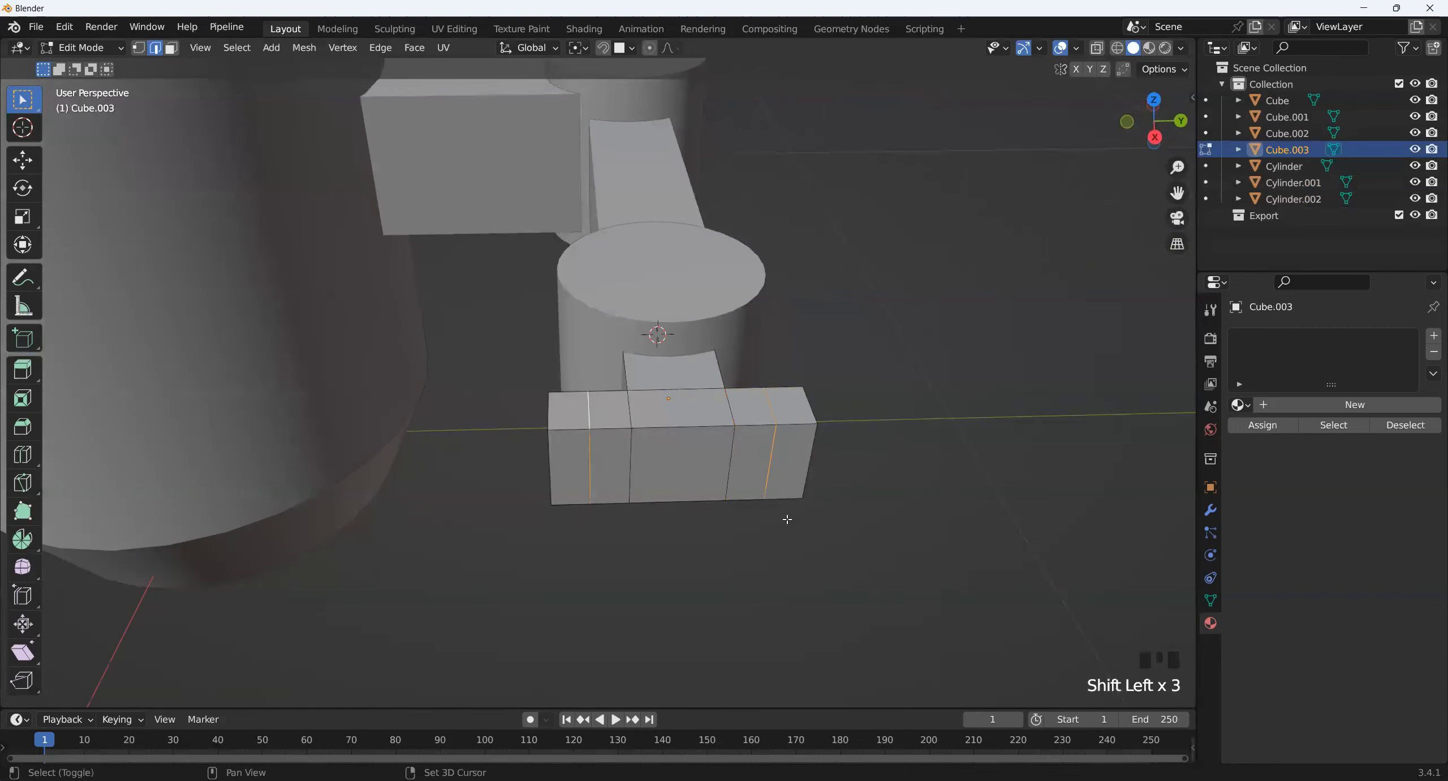
scroll(792, 521, up, 2)
scroll(834, 531, down, 1)
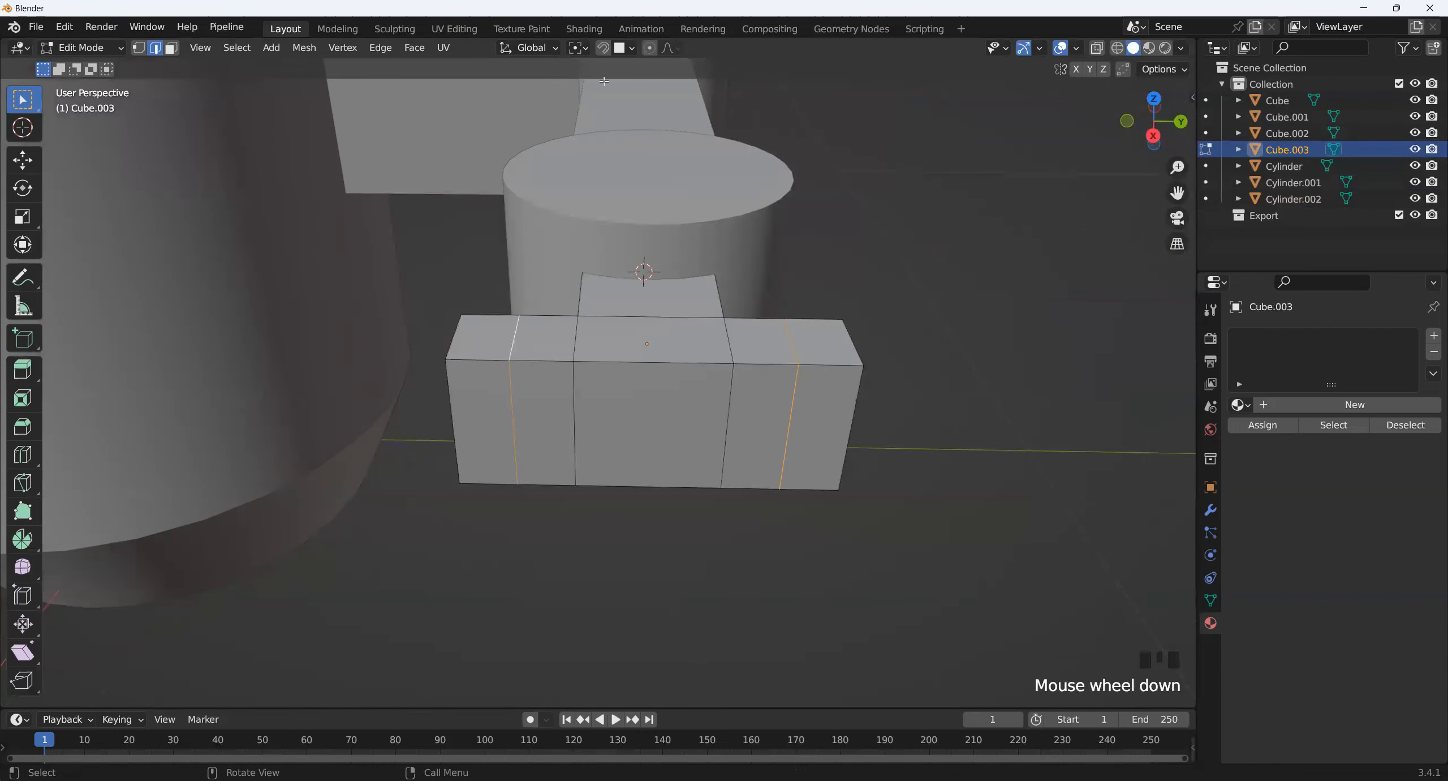
click(578, 48)
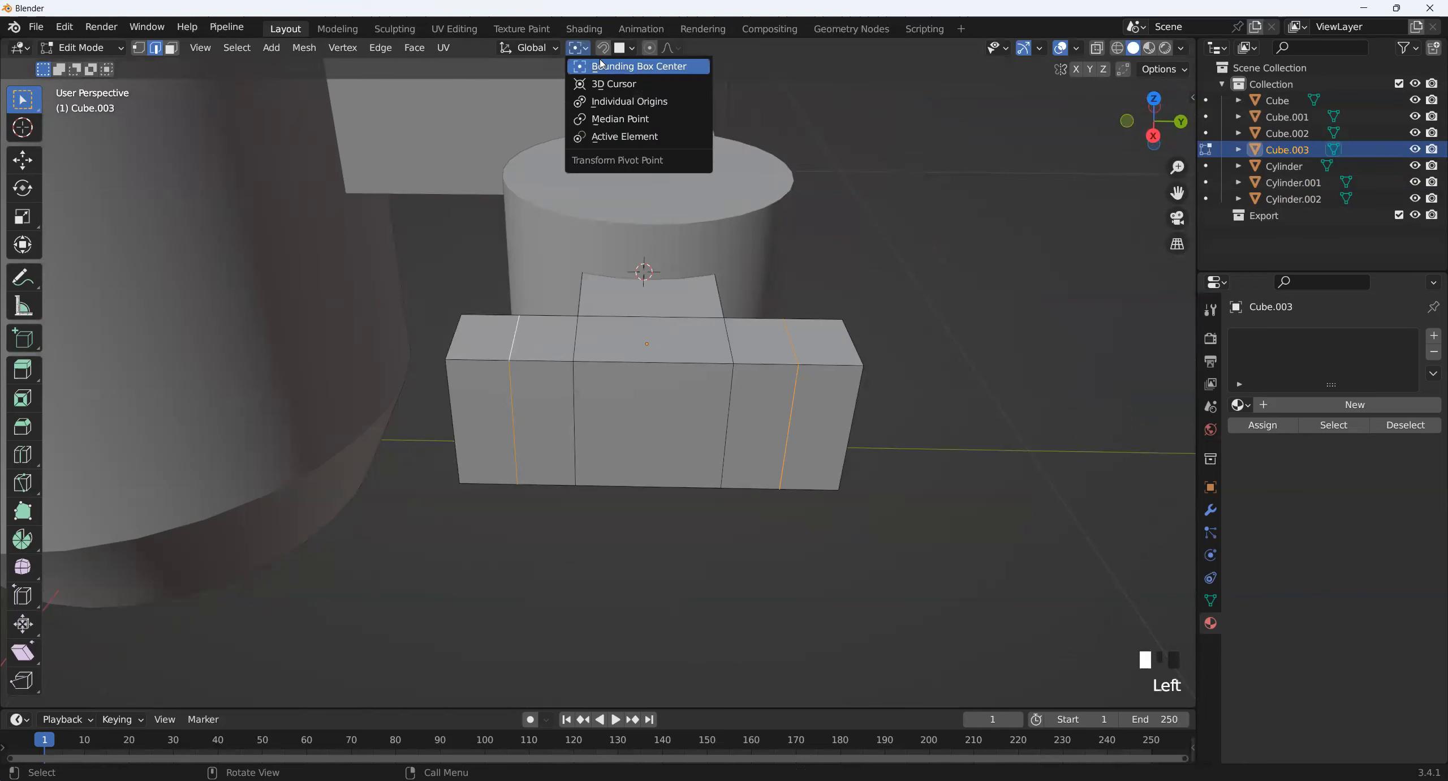
click(601, 65)
key(s)
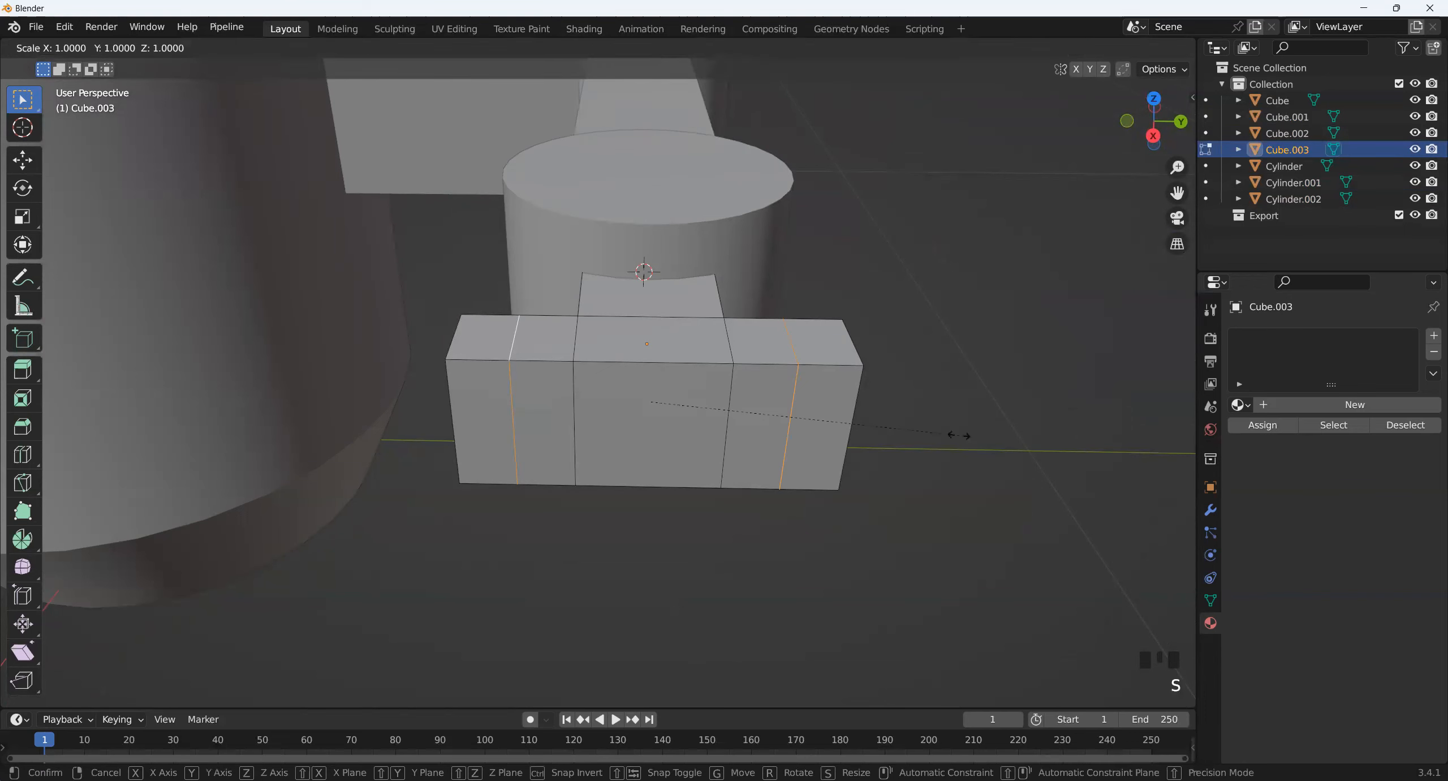
key(y)
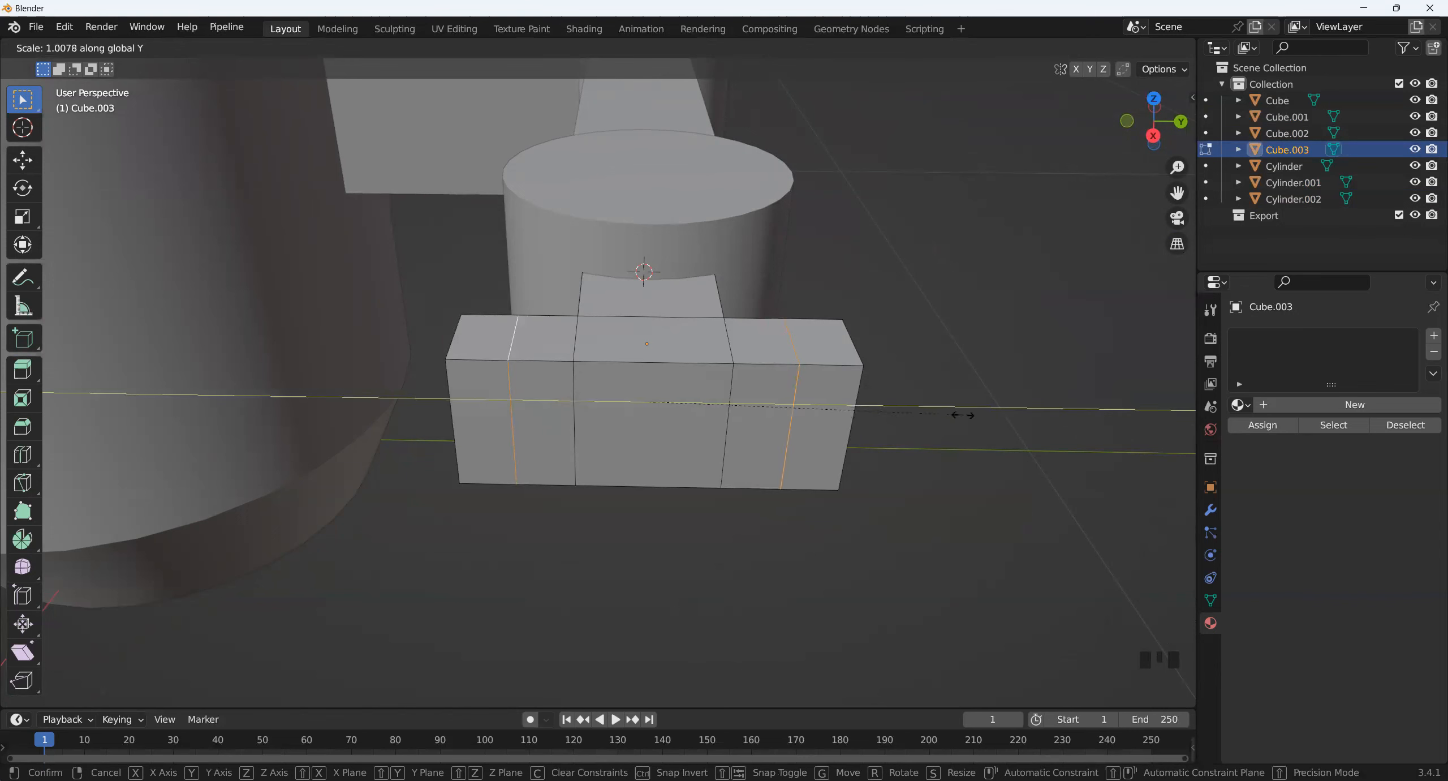
click(882, 394)
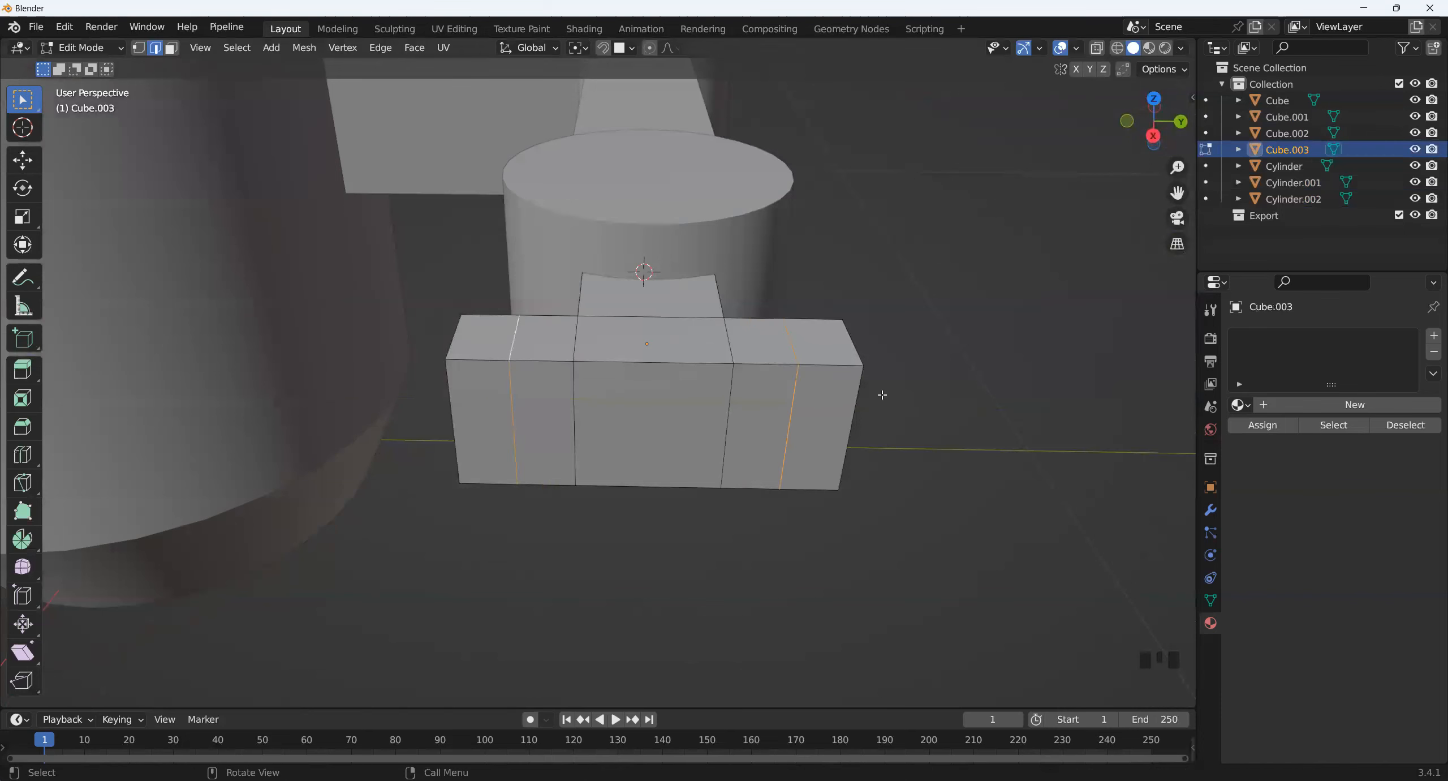
click(577, 48)
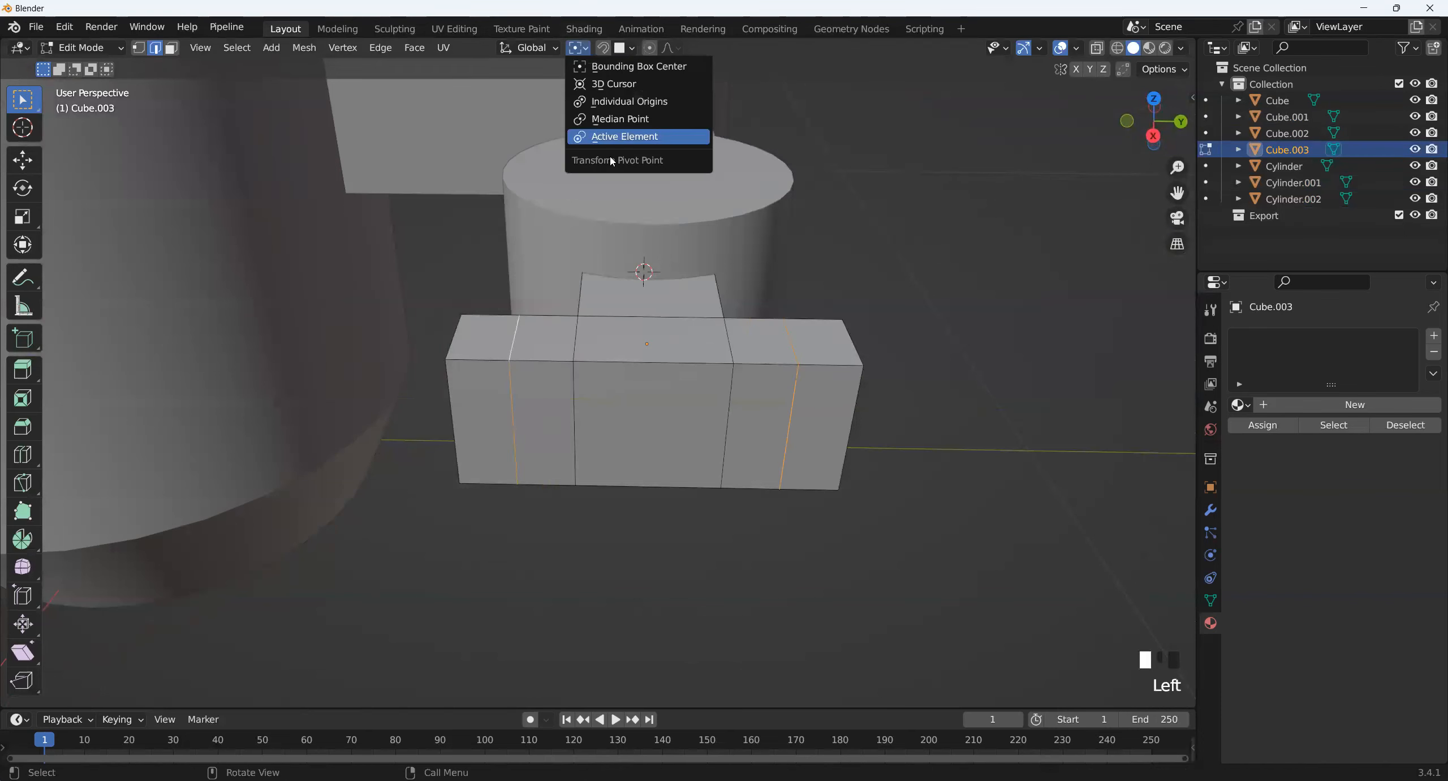
click(654, 106)
key(s)
right_click(928, 452)
key(s)
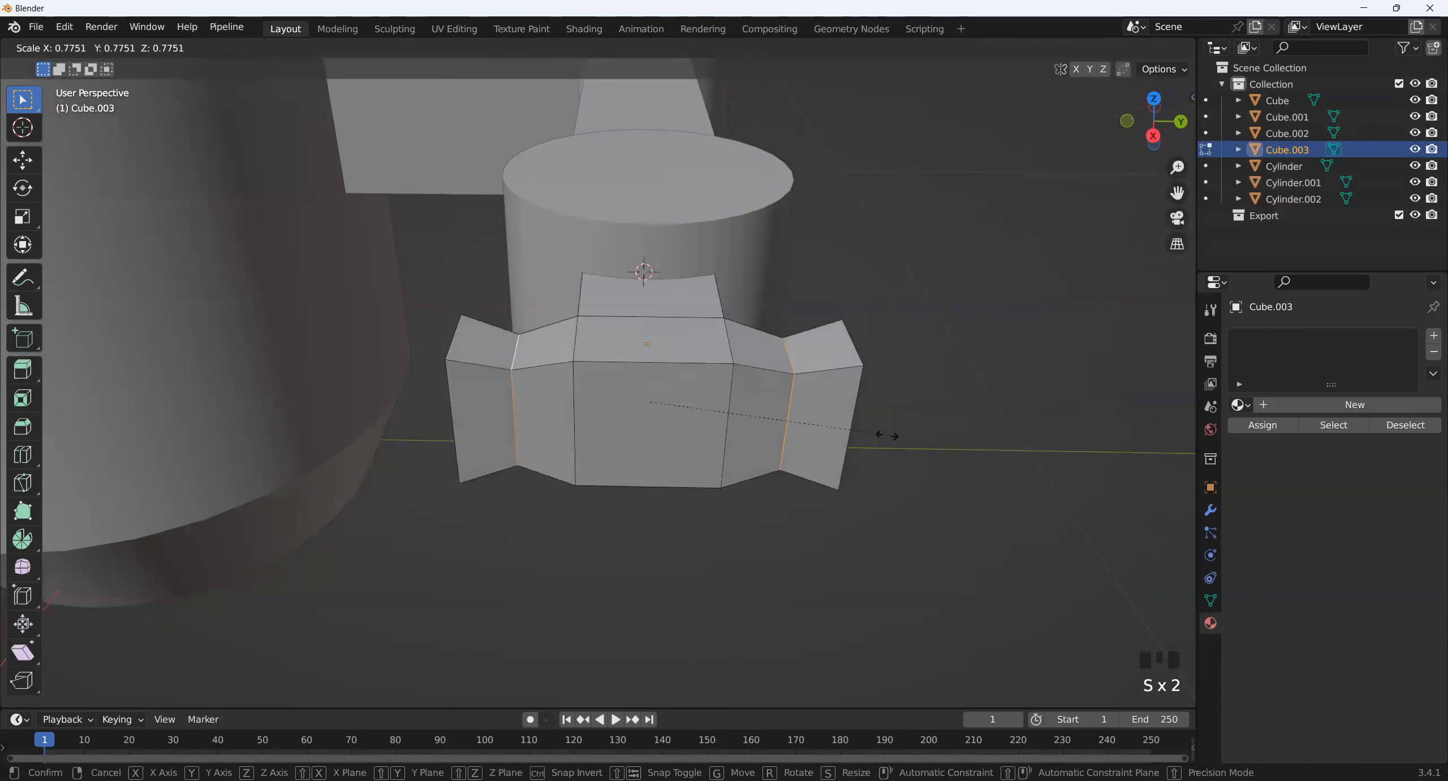
right_click(942, 442)
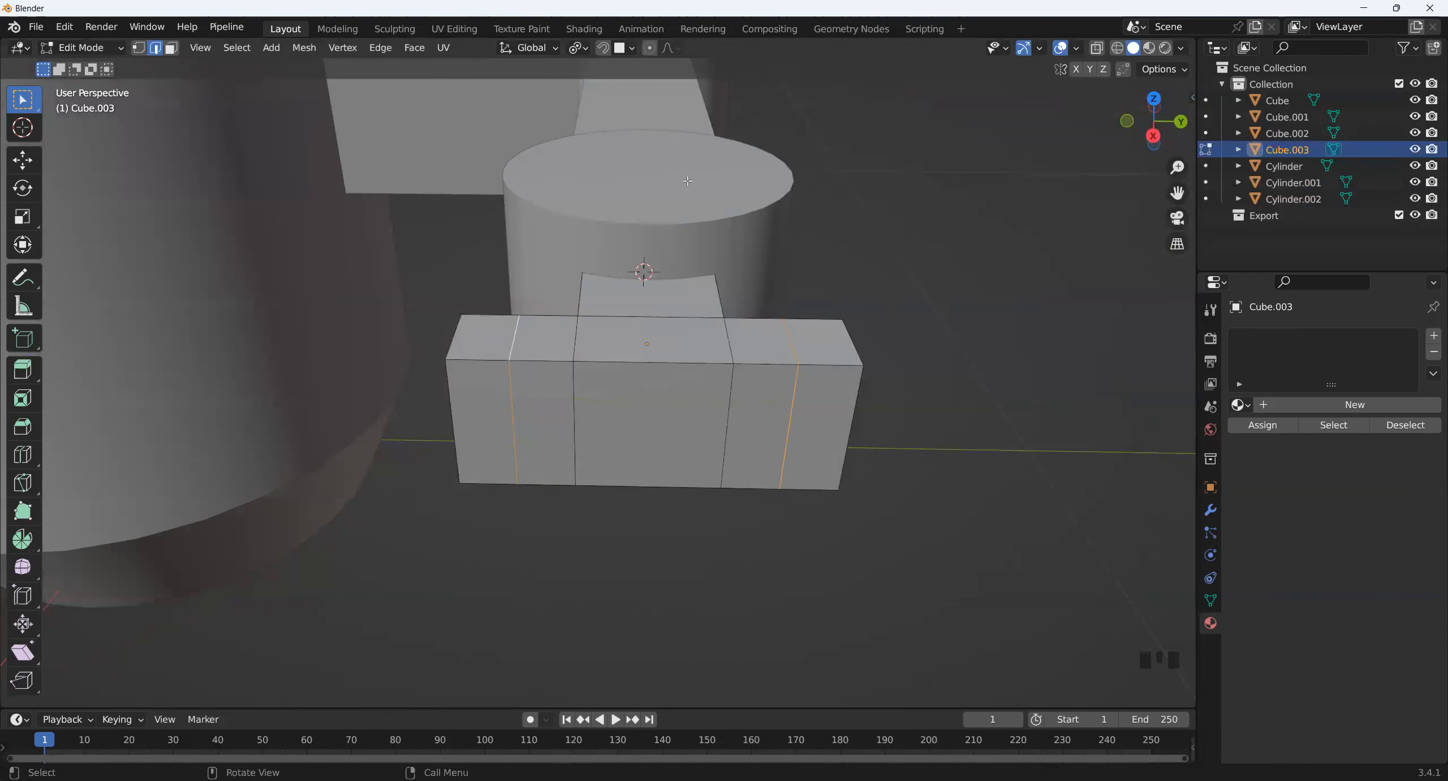
- Change the transform pivot point and scale the two loops together along Y to about 0.8
click(579, 48)
click(633, 100)
key(s)
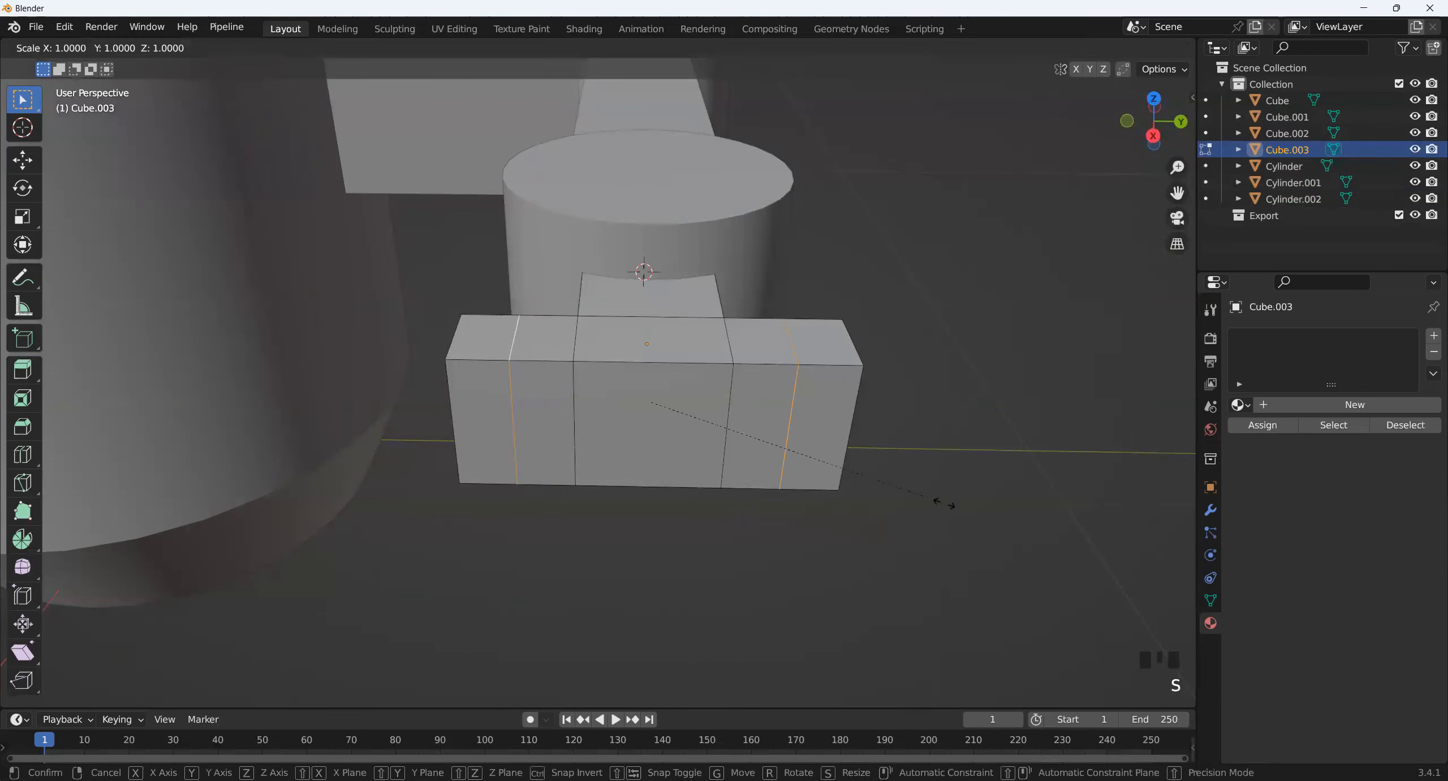
key(y)
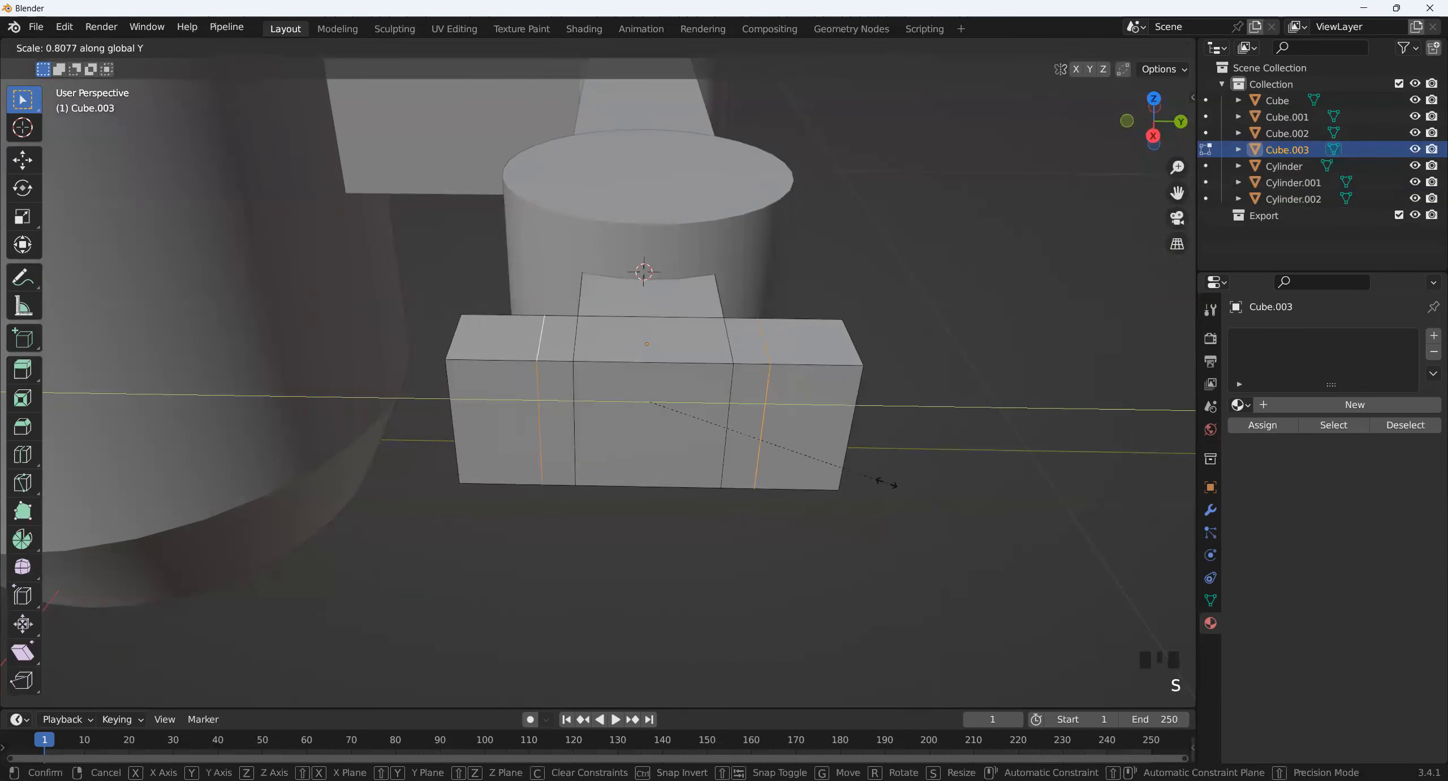
click(873, 485)
- Extrude the two outer front faces of the crossbar forward about 0.05 m as gripper fingers, and return to Object Mode with nothing selected
middle_drag(663, 588, 686, 585)
key(3)
click(650, 401)
shift+click(944, 414)
middle_drag(806, 542, 705, 525)
scroll(793, 546, down, 3)
key(e)
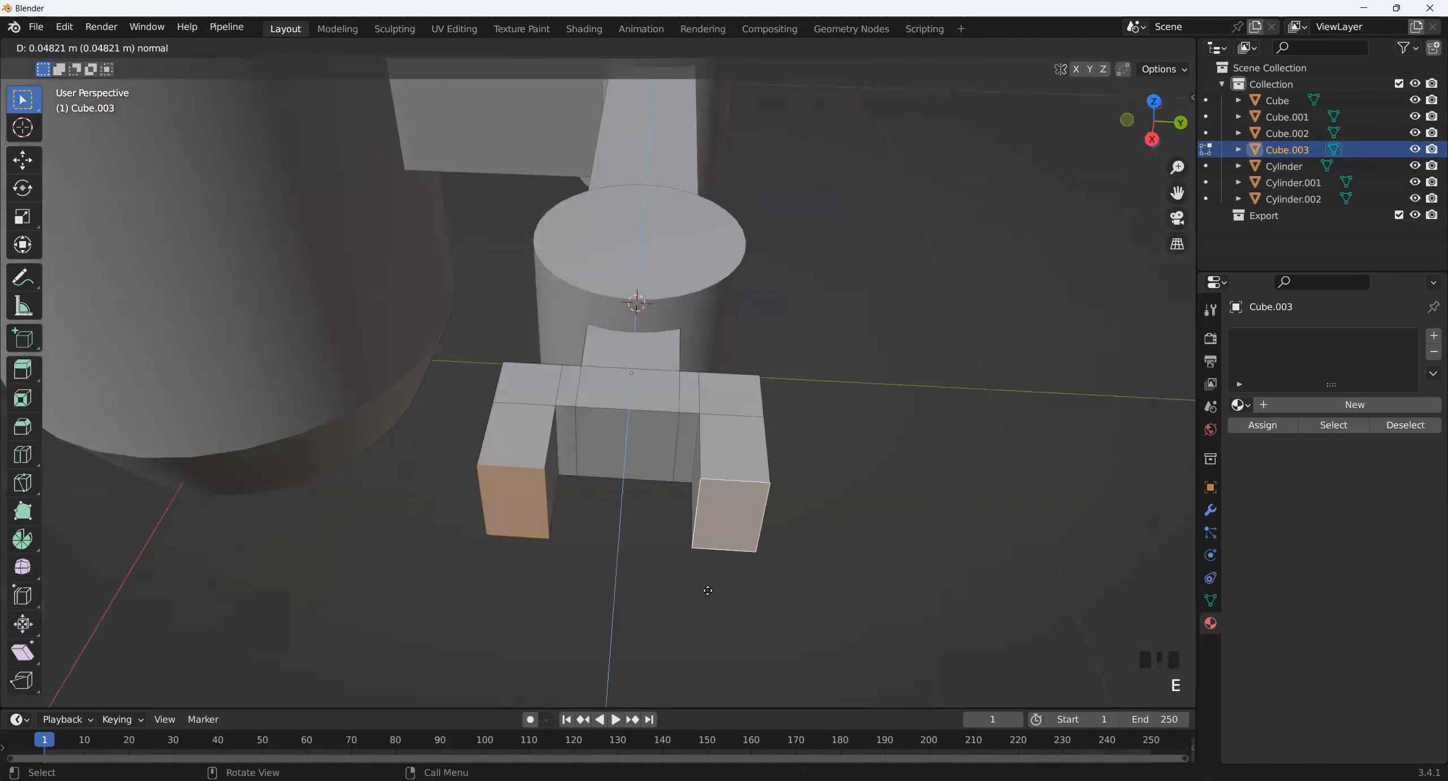
click(710, 609)
scroll(711, 514, down, 3)
key(Tab)
middle_drag(667, 524, 590, 542)
click(555, 492)
- Inset the top and bottom faces of the joint cylinder nearest the body by 0.3043 m
scroll(491, 407, down, 4)
middle_drag(464, 416, 520, 396)
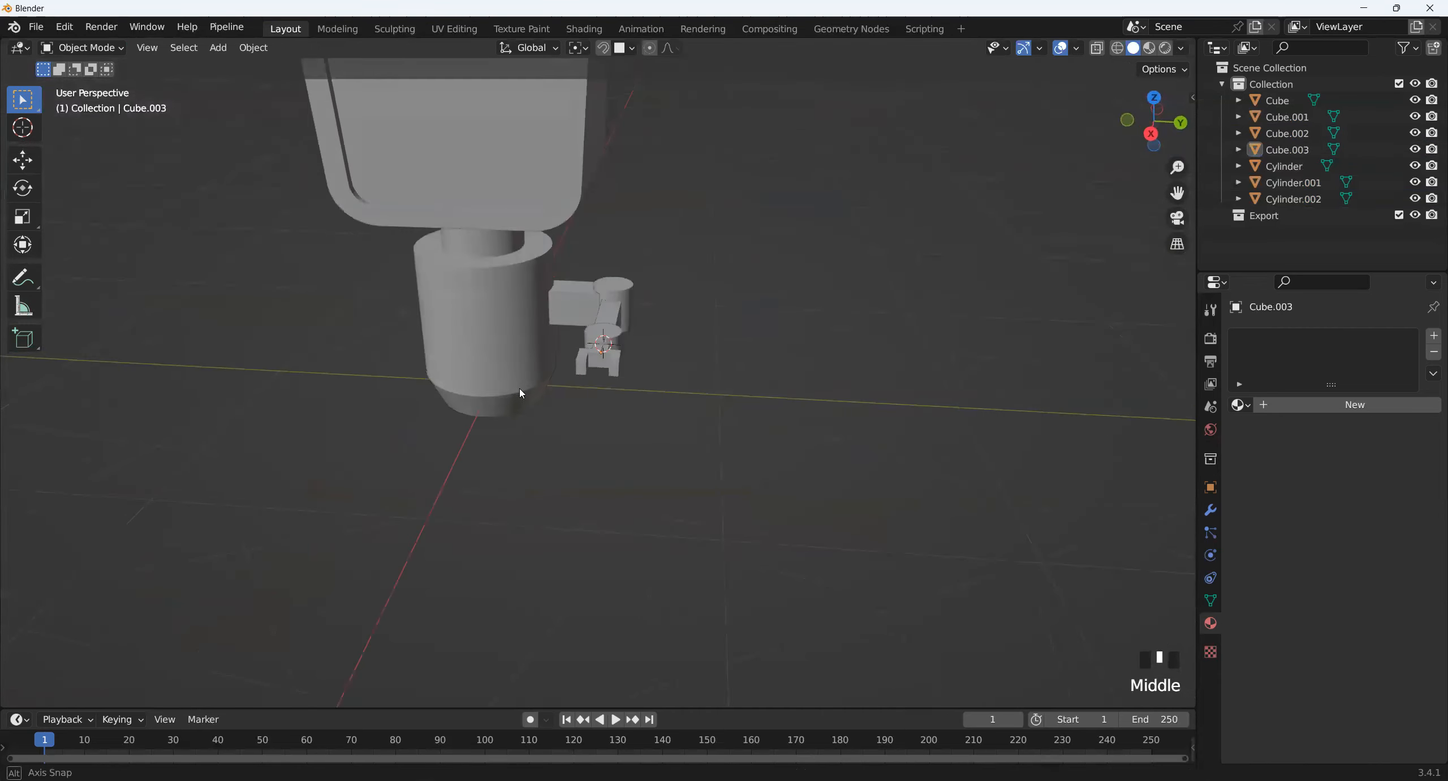
scroll(673, 330, up, 3)
middle_drag(672, 331, 834, 532)
scroll(650, 324, down, 2)
scroll(595, 481, up, 2)
click(674, 466)
key(Tab)
click(509, 450)
key(i)
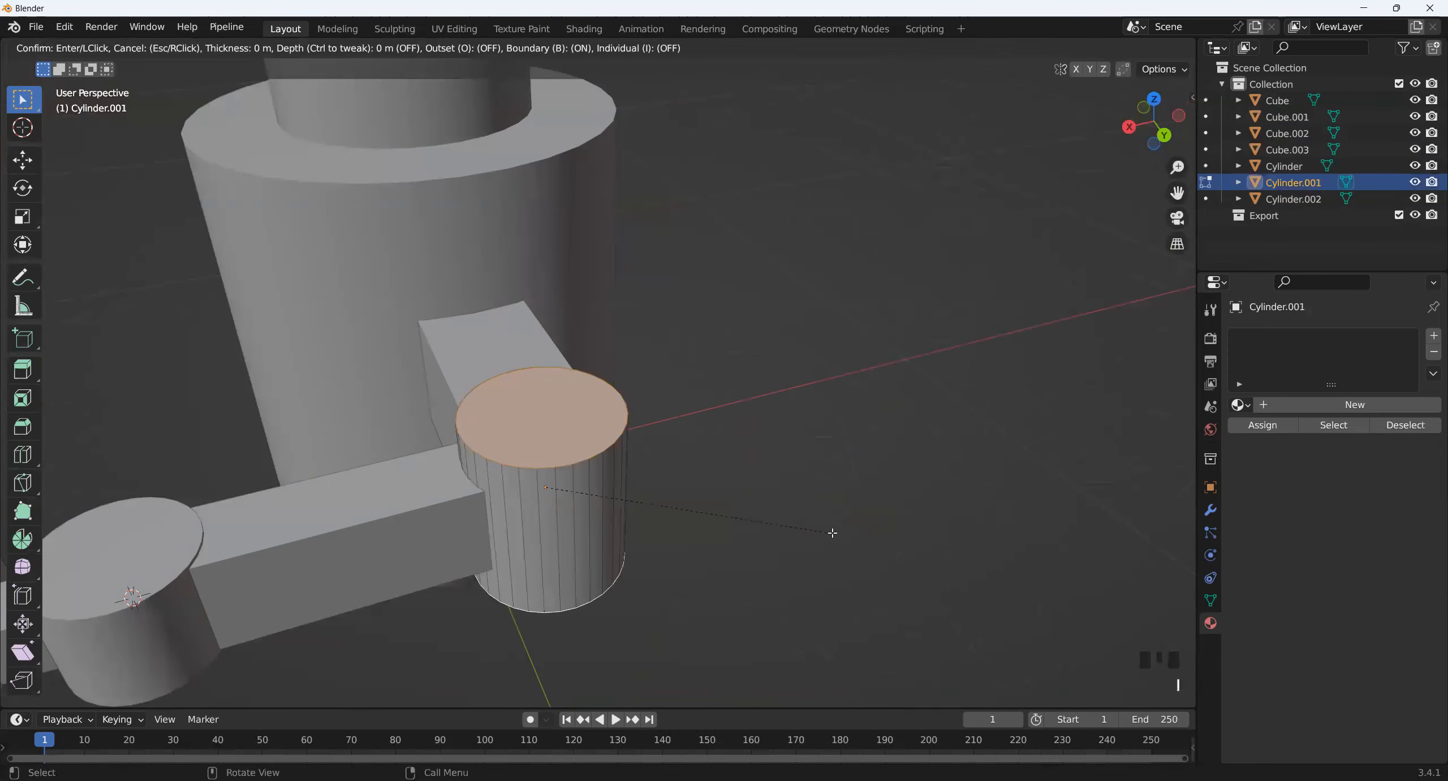
click(809, 530)
- Scale the inset end faces along Z by about 1.25 to give the joint cylinder tapered caps, and leave Edit Mode
middle_drag(653, 509, 614, 478)
key(s)
key(z)
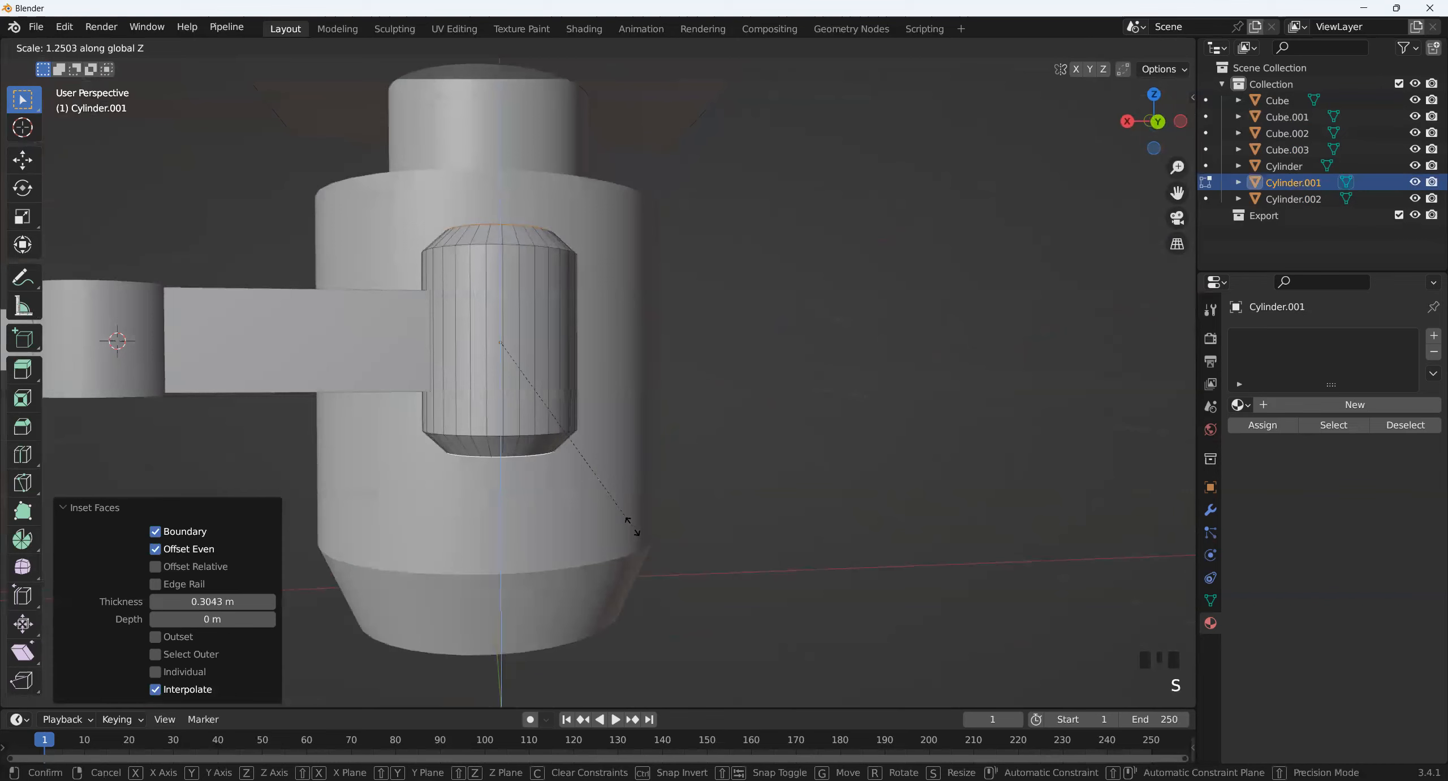
click(632, 526)
scroll(632, 526, down, 2)
middle_drag(632, 526, 634, 572)
key(Tab)
- Inset the end faces of the outer joint cylinder by about 0.3 m
shift+middle_drag(498, 583, 565, 611)
click(469, 529)
middle_drag(481, 571, 577, 565)
key(Tab)
middle_drag(606, 369, 520, 329)
scroll(509, 367, up, 3)
scroll(718, 502, up, 3)
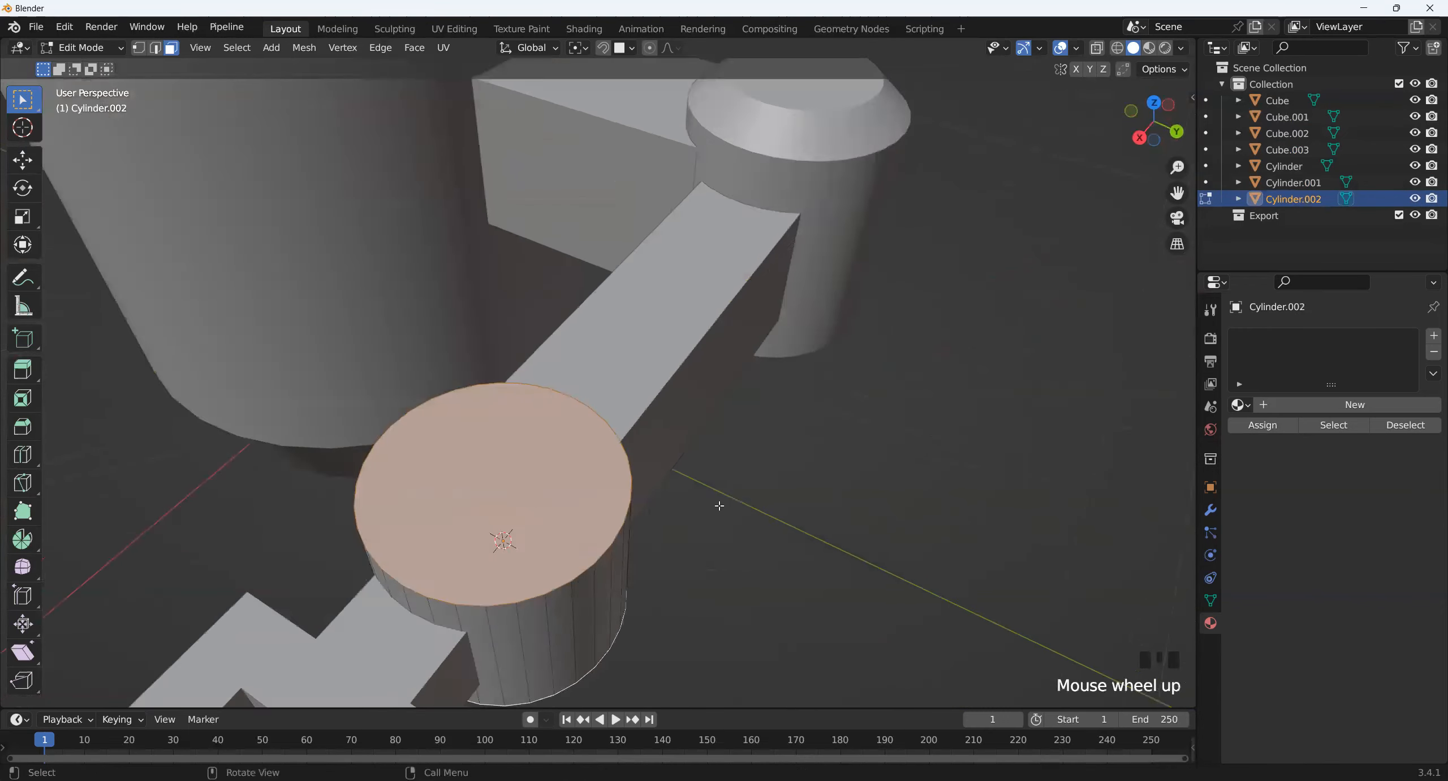
scroll(756, 517, down, 2)
key(i)
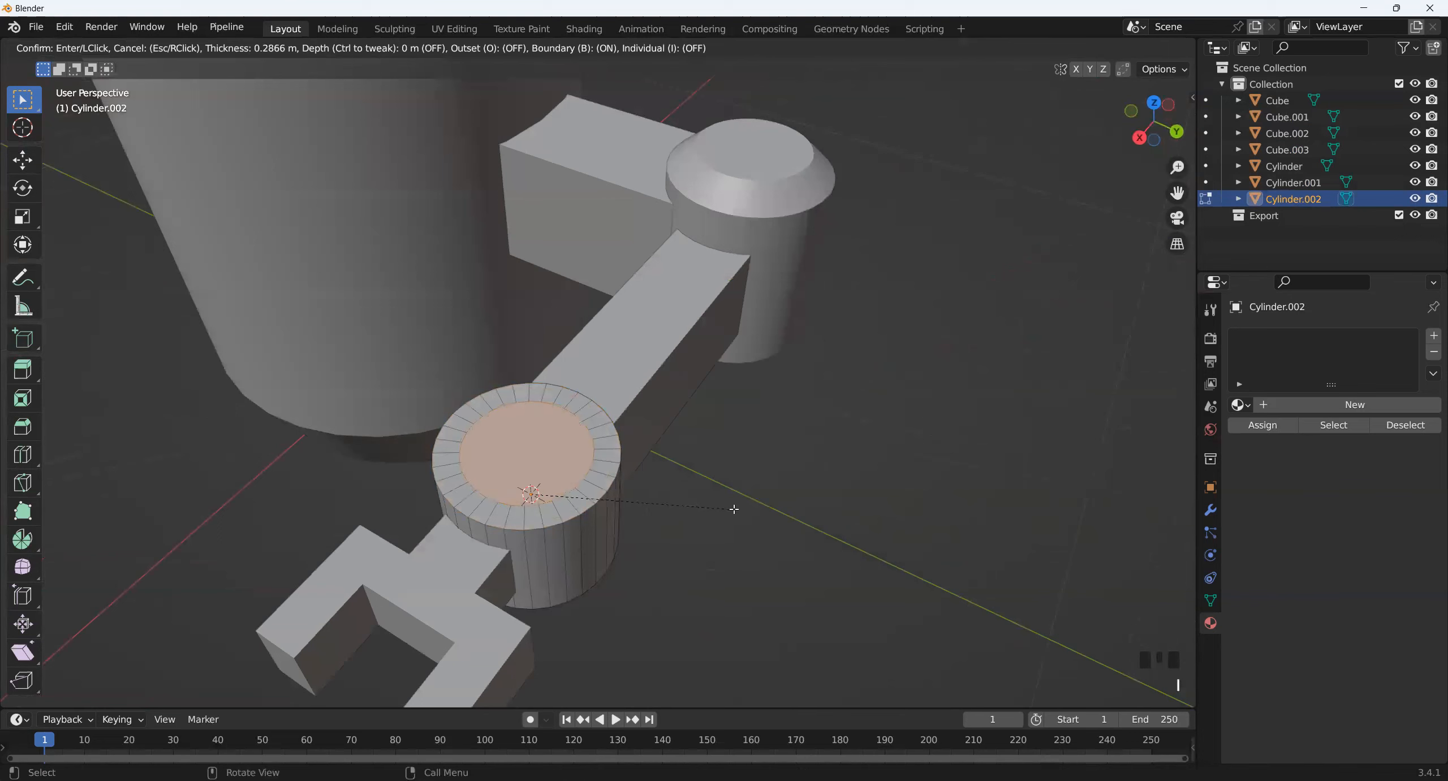
click(733, 509)
- Extrude the outer joint cylinder's inset end faces along their normals and return to Object Mode
middle_drag(668, 521, 669, 521)
key(alt+e)
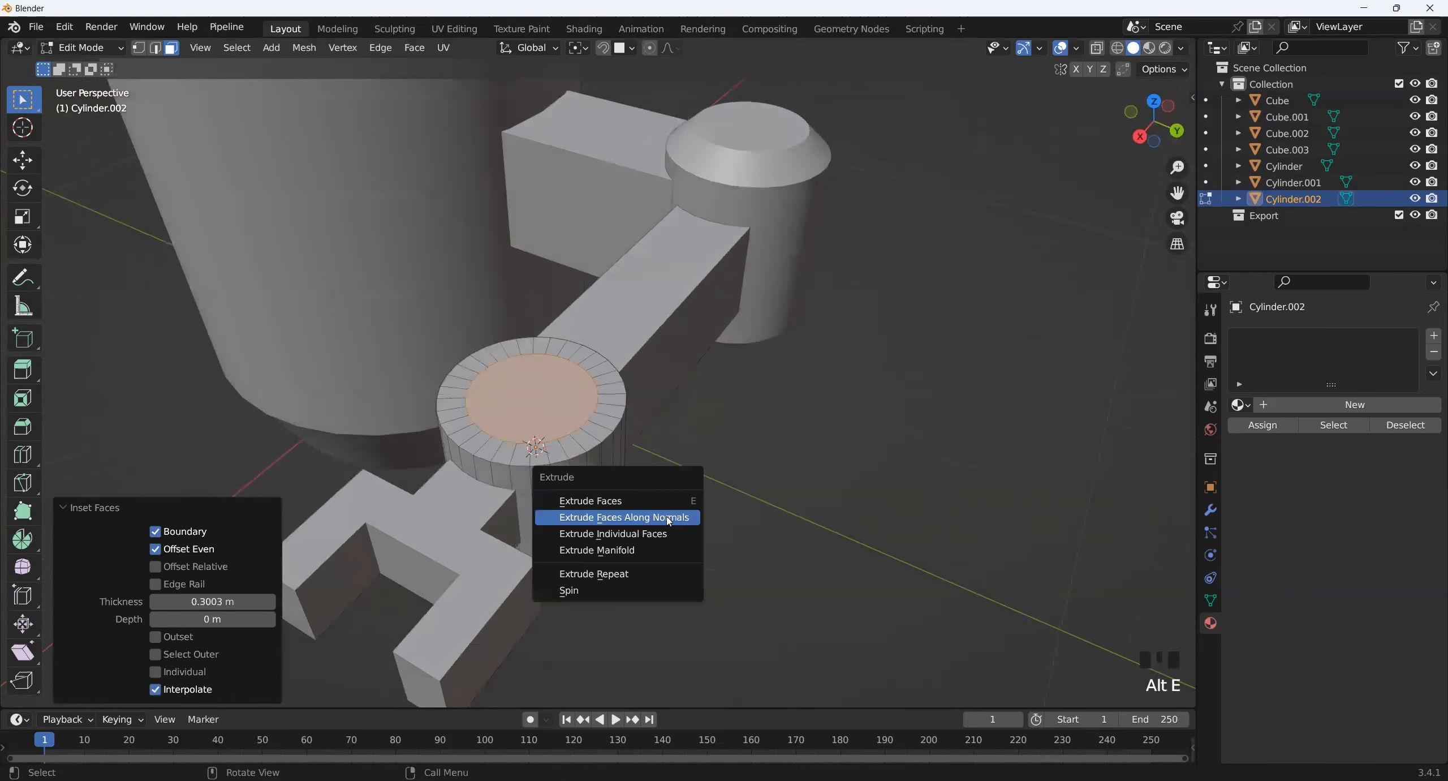
click(664, 513)
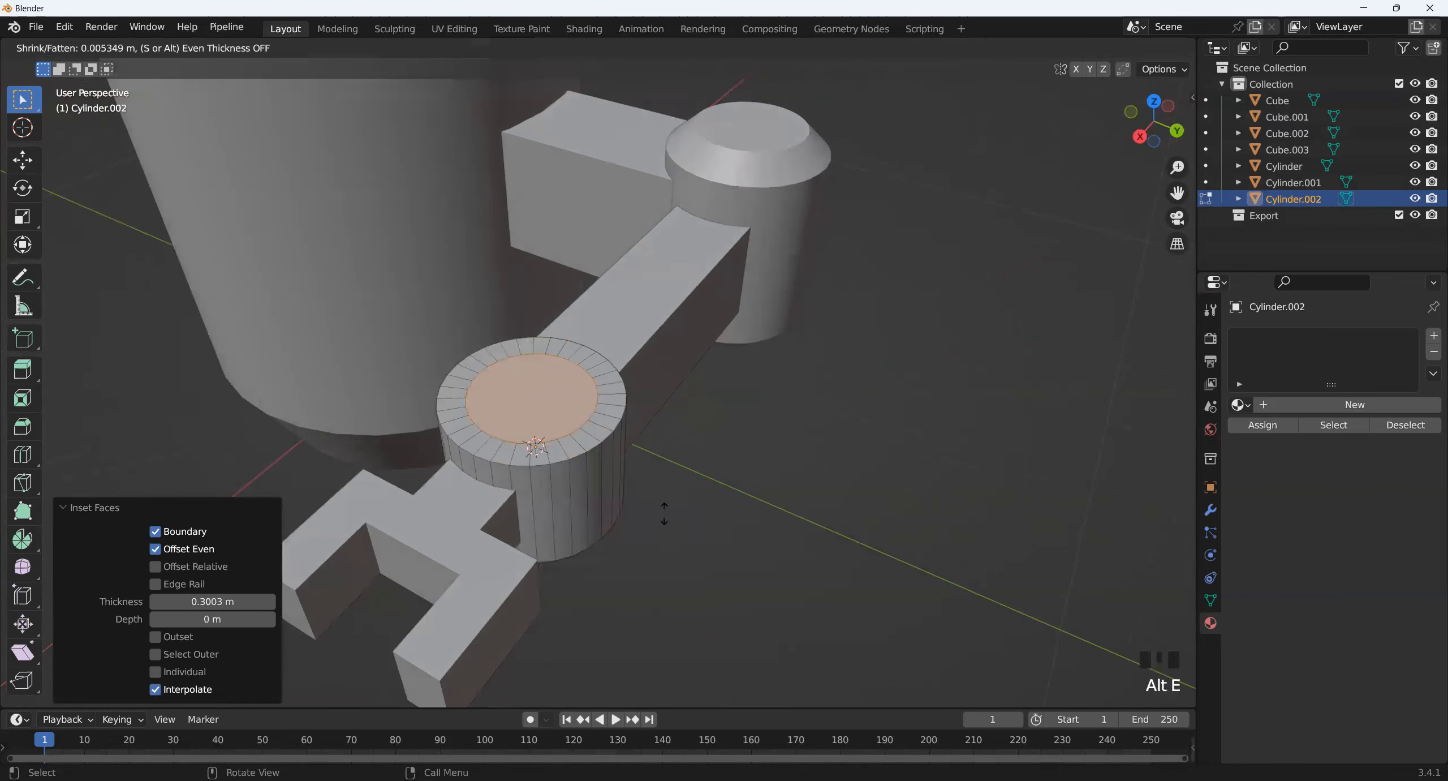
click(676, 552)
key(Tab)
scroll(626, 479, down, 2)
mouse_move(695, 513)
middle_down()
mouse_move(496, 495)
mouse_move(482, 378)
mouse_move(611, 465)
mouse_move(625, 413)
mouse_move(711, 402)
mouse_move(588, 376)
mouse_move(656, 411)
mouse_move(611, 528)
mouse_move(524, 481)
mouse_move(533, 418)
mouse_move(534, 457)
mouse_move(549, 404)
mouse_move(677, 476)
mouse_move(688, 515)
middle_up()
scroll(625, 413, down, 2)
scroll(677, 476, down, 3)
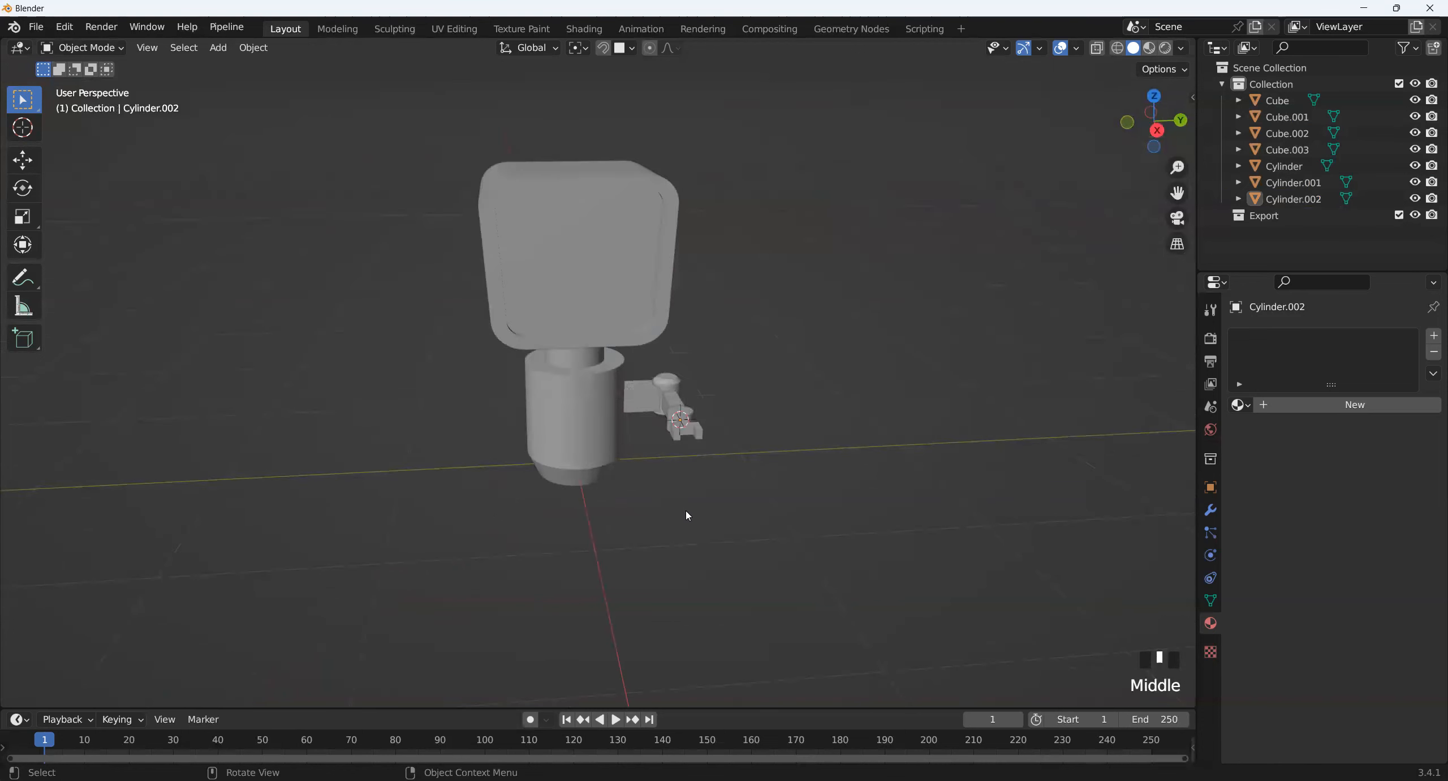
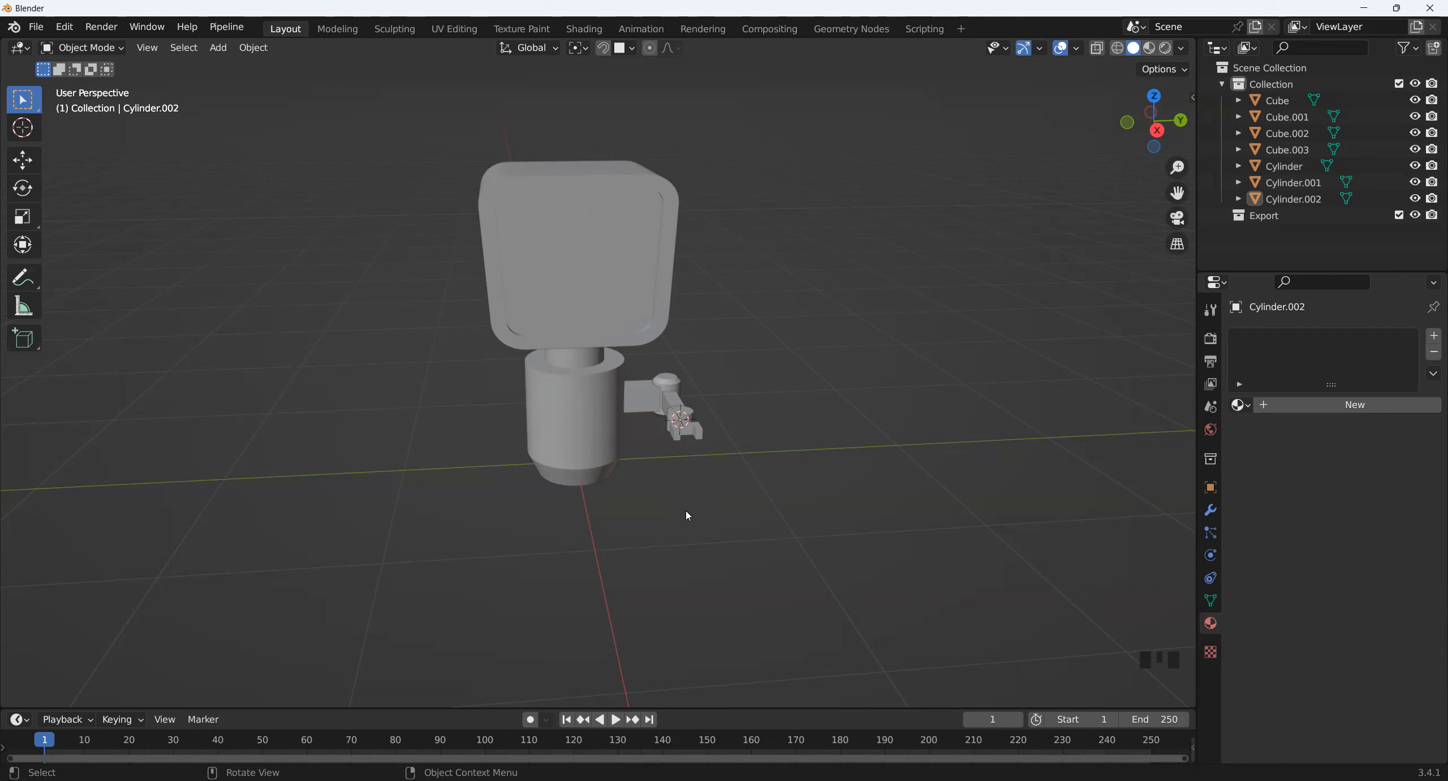
- Add a cylinder mesh and move it well clear of the robot model
shift+middle_drag(688, 516, 658, 508)
key(shift+a)
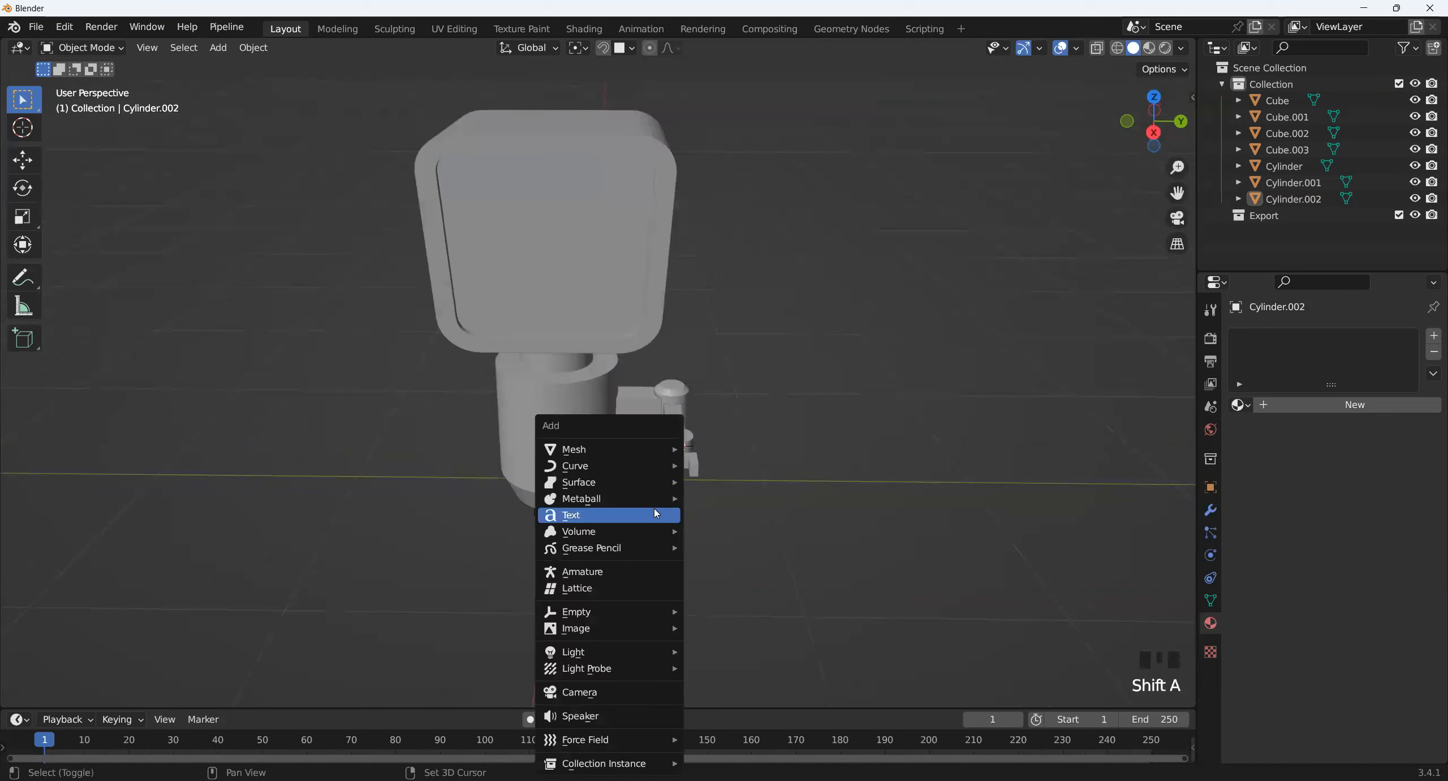
mouse_move(632, 445)
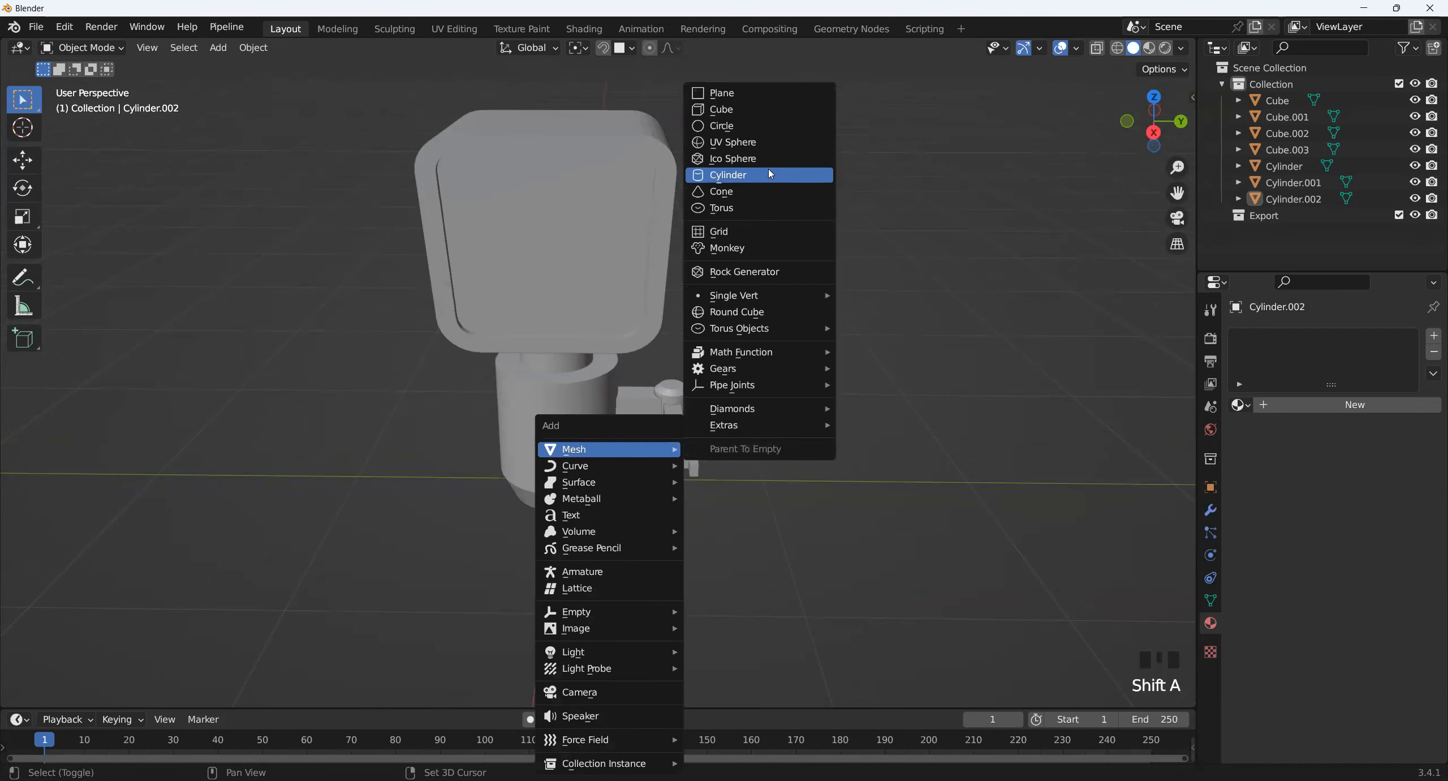
click(770, 184)
scroll(741, 423, down, 3)
middle_drag(740, 424, 725, 476)
key(g)
click(1043, 505)
- Shade the new cylinder smooth with Auto Smooth at 30° and scale it down
shift+middle_drag(1043, 504, 791, 464)
right_click(791, 464)
click(787, 471)
key(s)
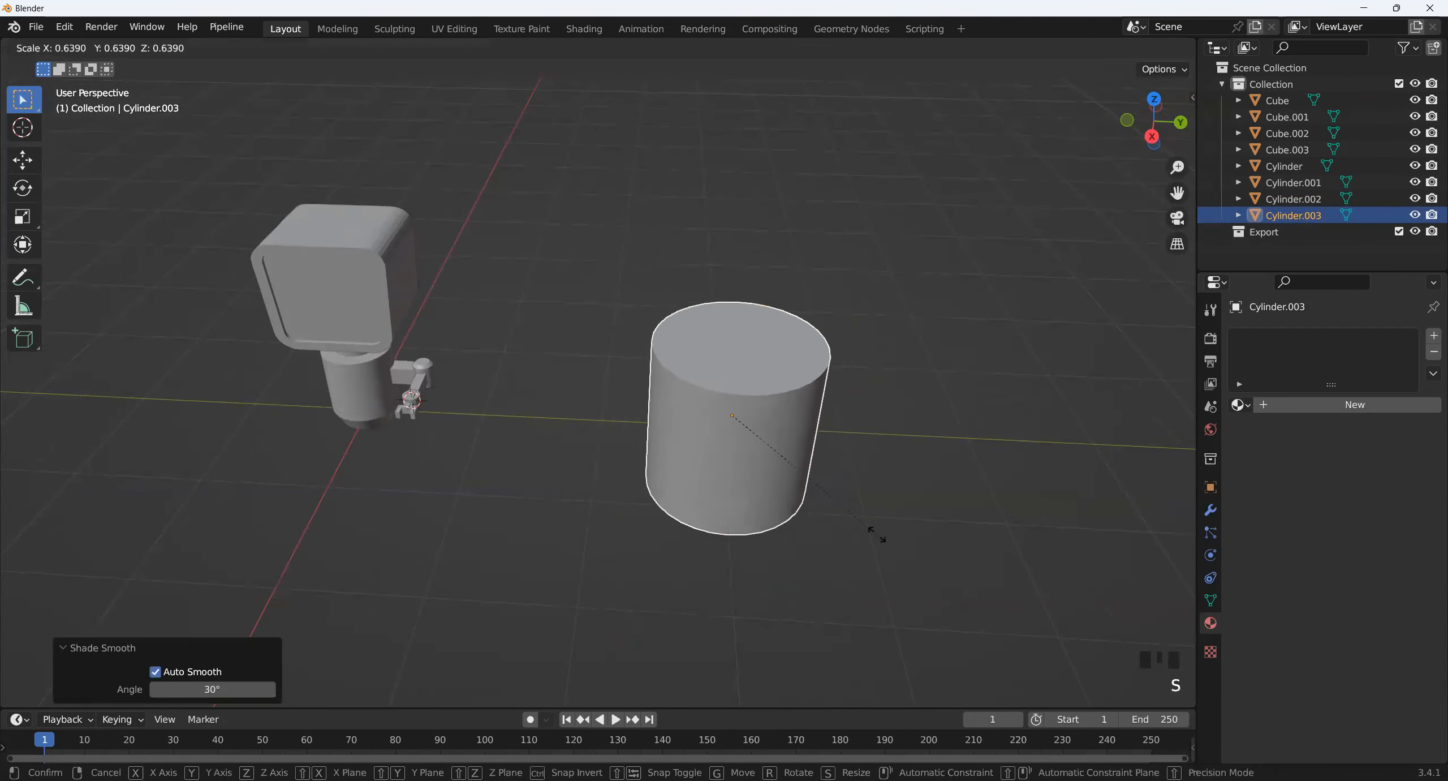
click(833, 503)
- Inset the cylinder's top face twice in Edit Mode, by 0.22 m and about 0.2 m
scroll(549, 511, up, 4)
middle_drag(549, 511, 621, 523)
key(Tab)
key(i)
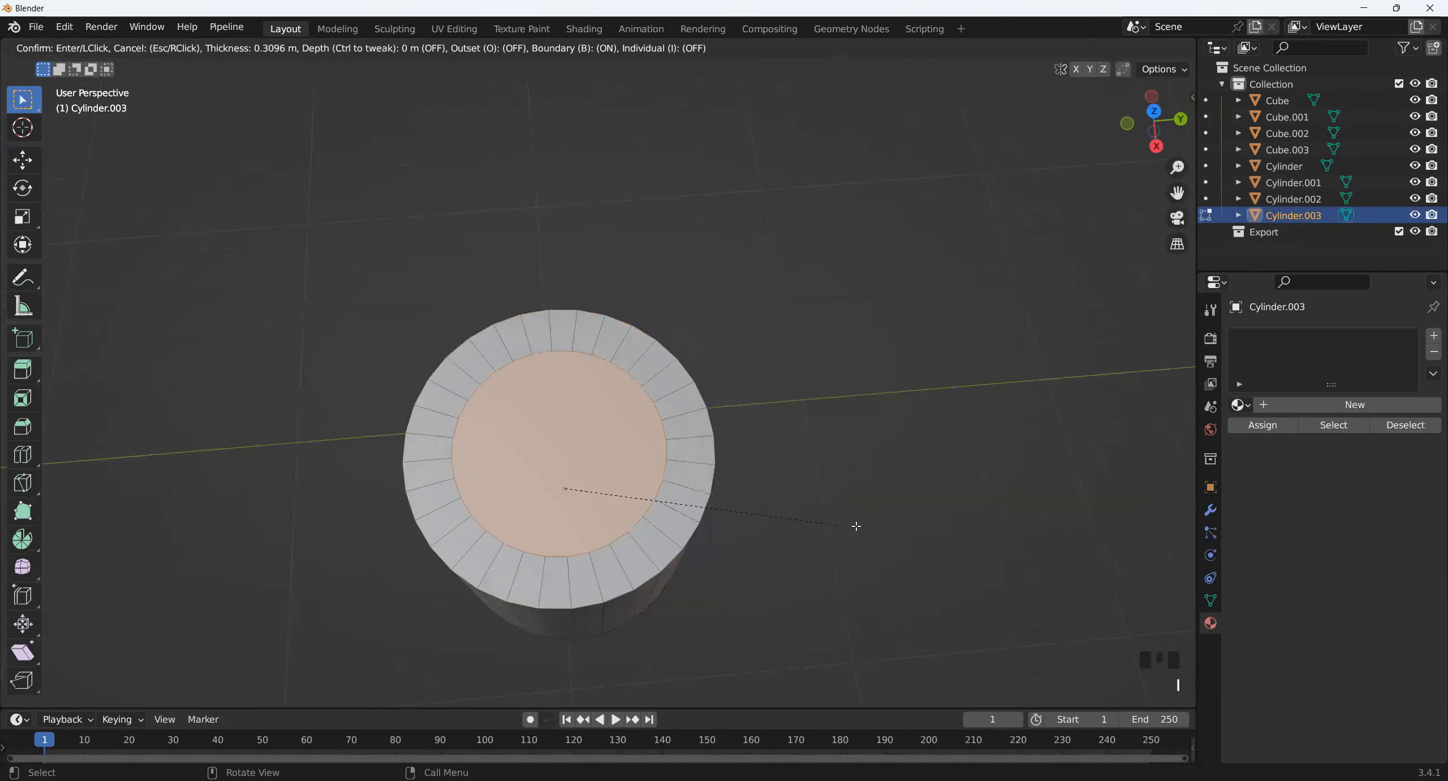
click(859, 527)
key(i)
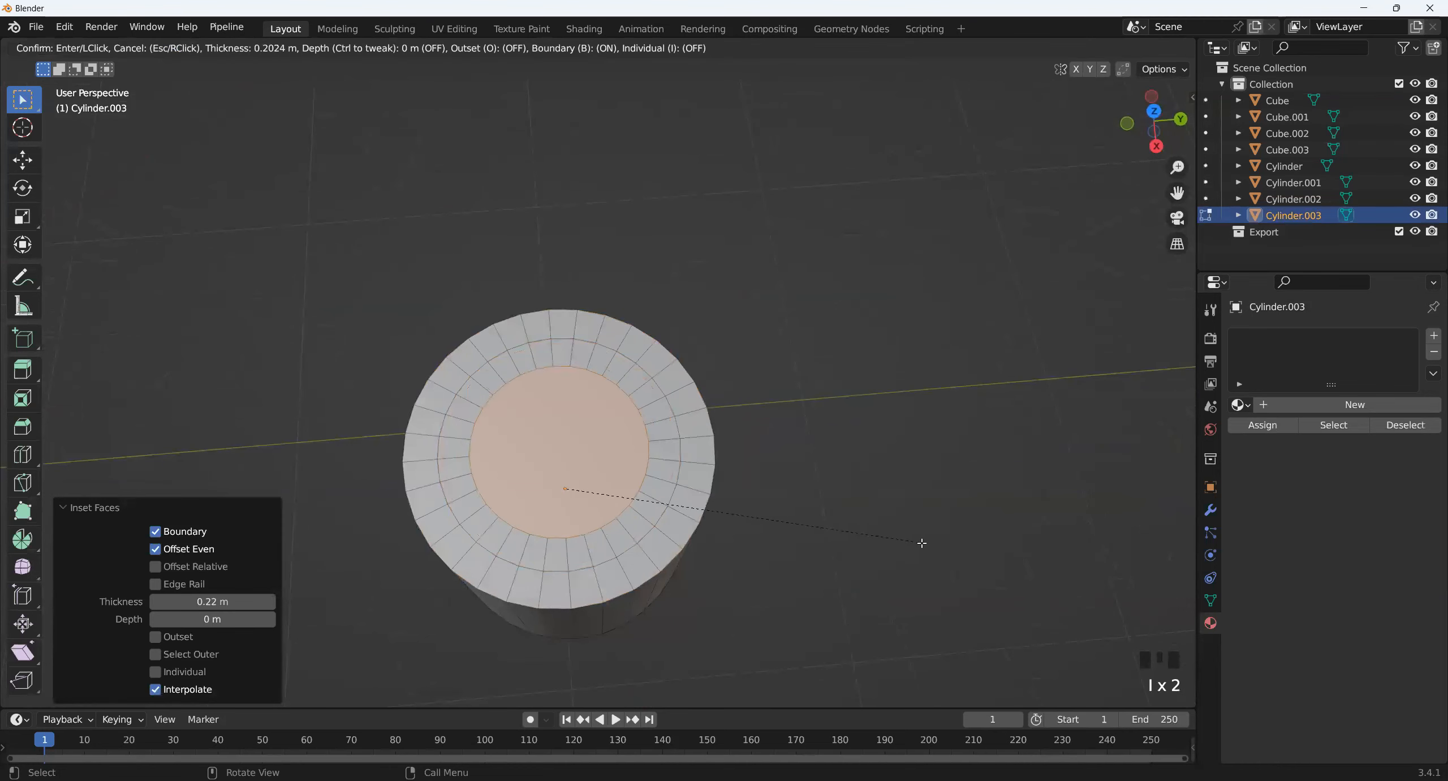
click(916, 540)
- Select the ring of faces between the two insets and extrude it along normals by -0.18 m to cut a groove
key(3)
double_click(575, 361)
middle_drag(575, 360, 528, 296)
shift+double_click(534, 262)
middle_drag(706, 294, 734, 417)
key(alt+e)
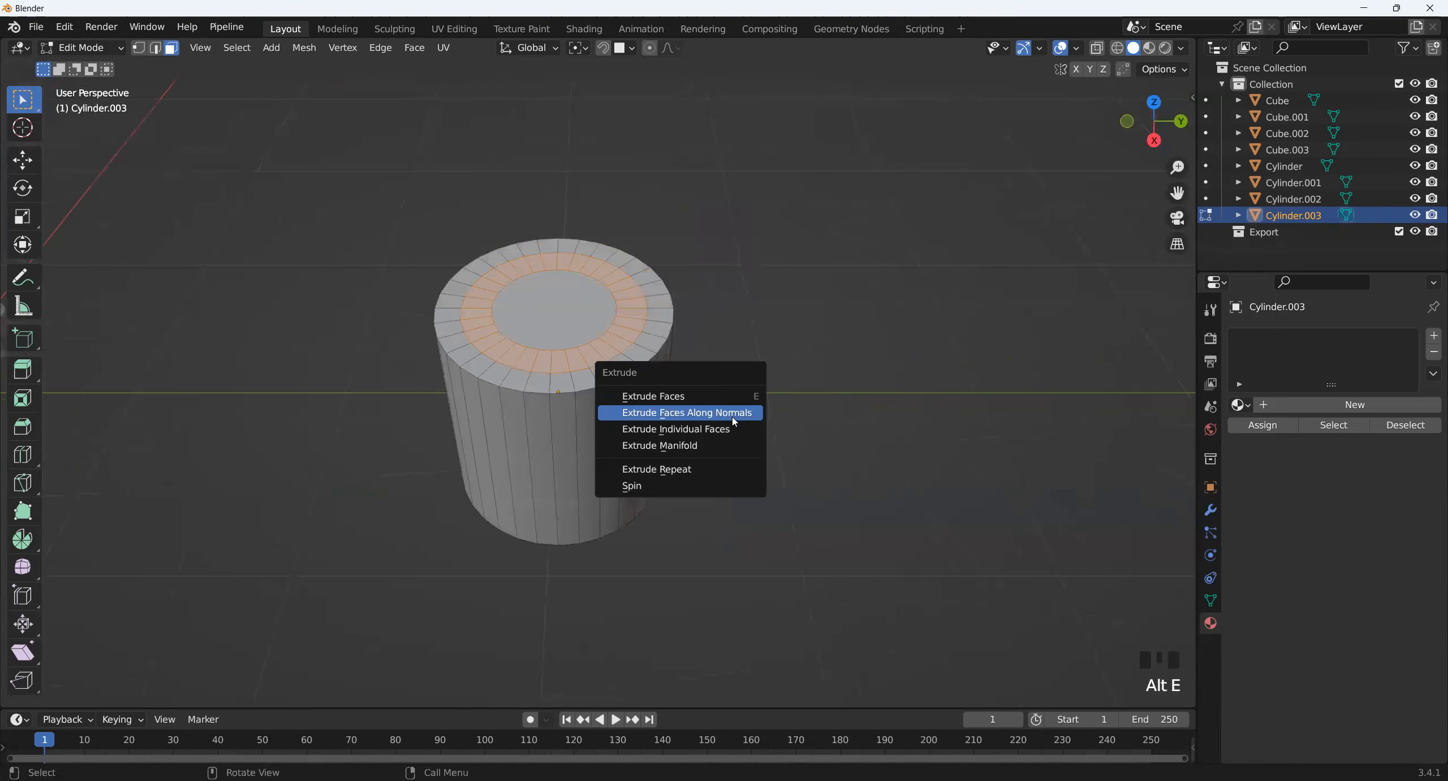
click(735, 413)
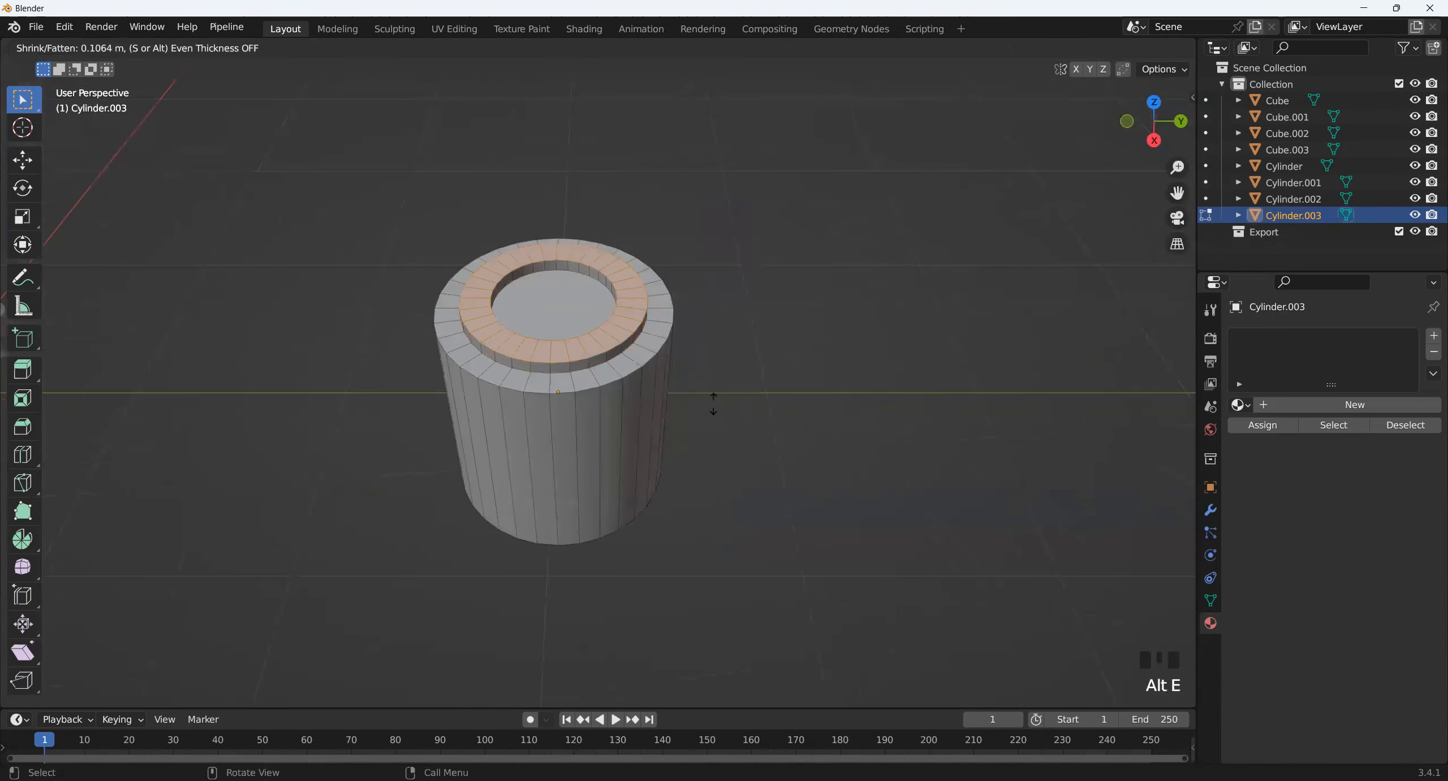
click(708, 439)
middle_drag(634, 434, 560, 314)
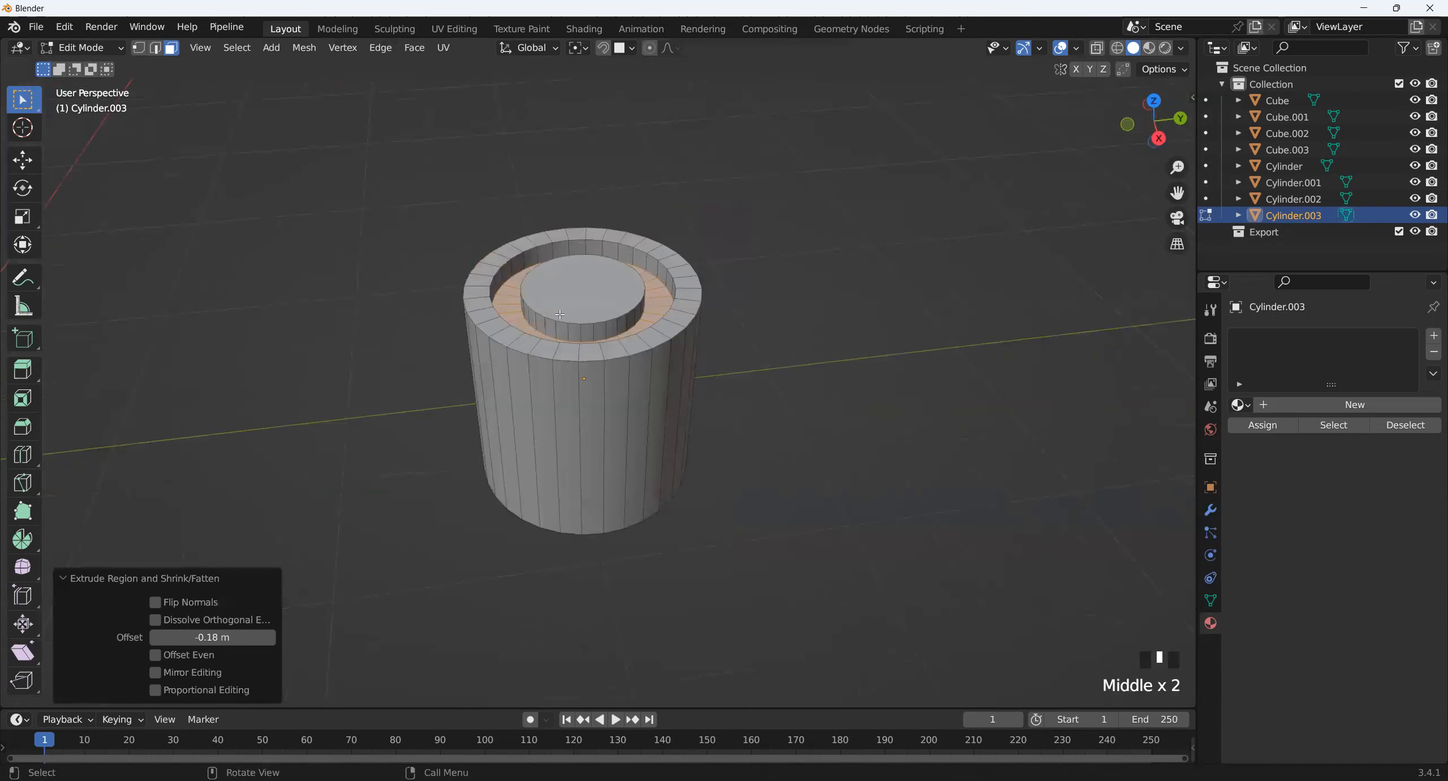
middle_drag(629, 343, 543, 250)
middle_drag(666, 299, 611, 417)
- Undo the groove extrusion and sink the cylinder's inset top face by extruding it inward along its normals
key(ctrl+z)
key(ctrl+z)
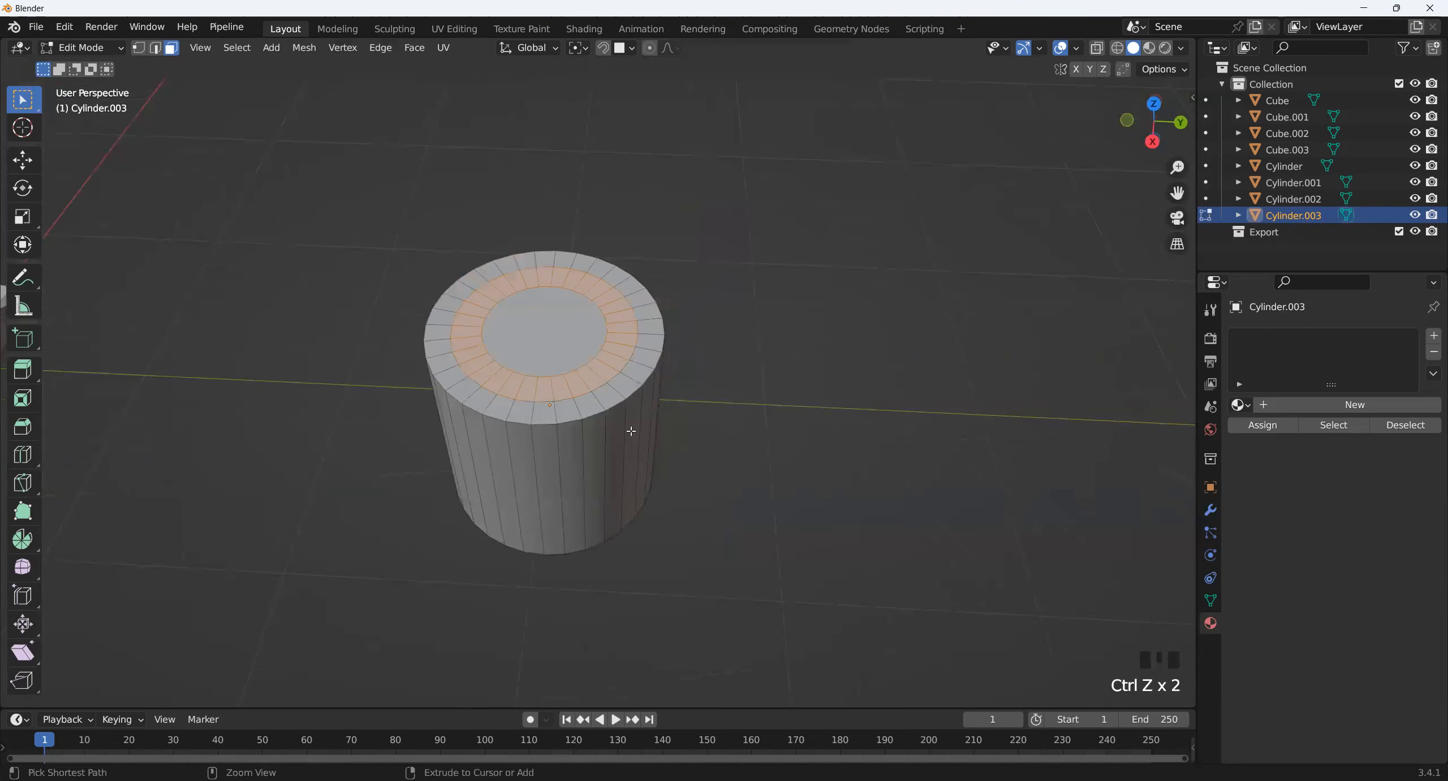
key(ctrl+z)
middle_drag(647, 426, 812, 567)
scroll(718, 456, up, 2)
key(alt+e)
click(668, 584)
click(666, 607)
- Inset the recessed face by 0.2695 m, extrude it back up along normals by 0.167 m, and return to Object Mode
key(i)
click(810, 589)
key(alt+e)
click(809, 563)
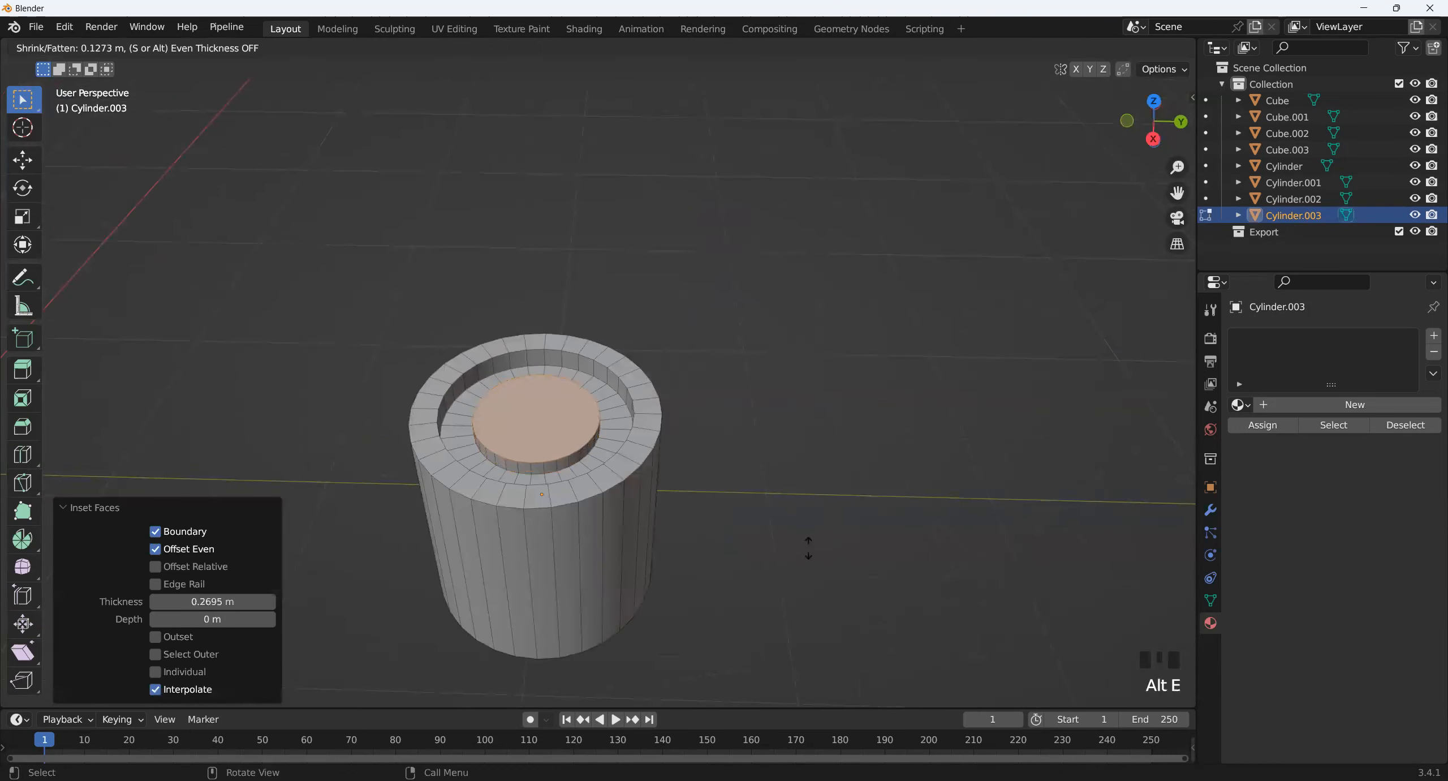
click(808, 543)
middle_drag(808, 544, 711, 511)
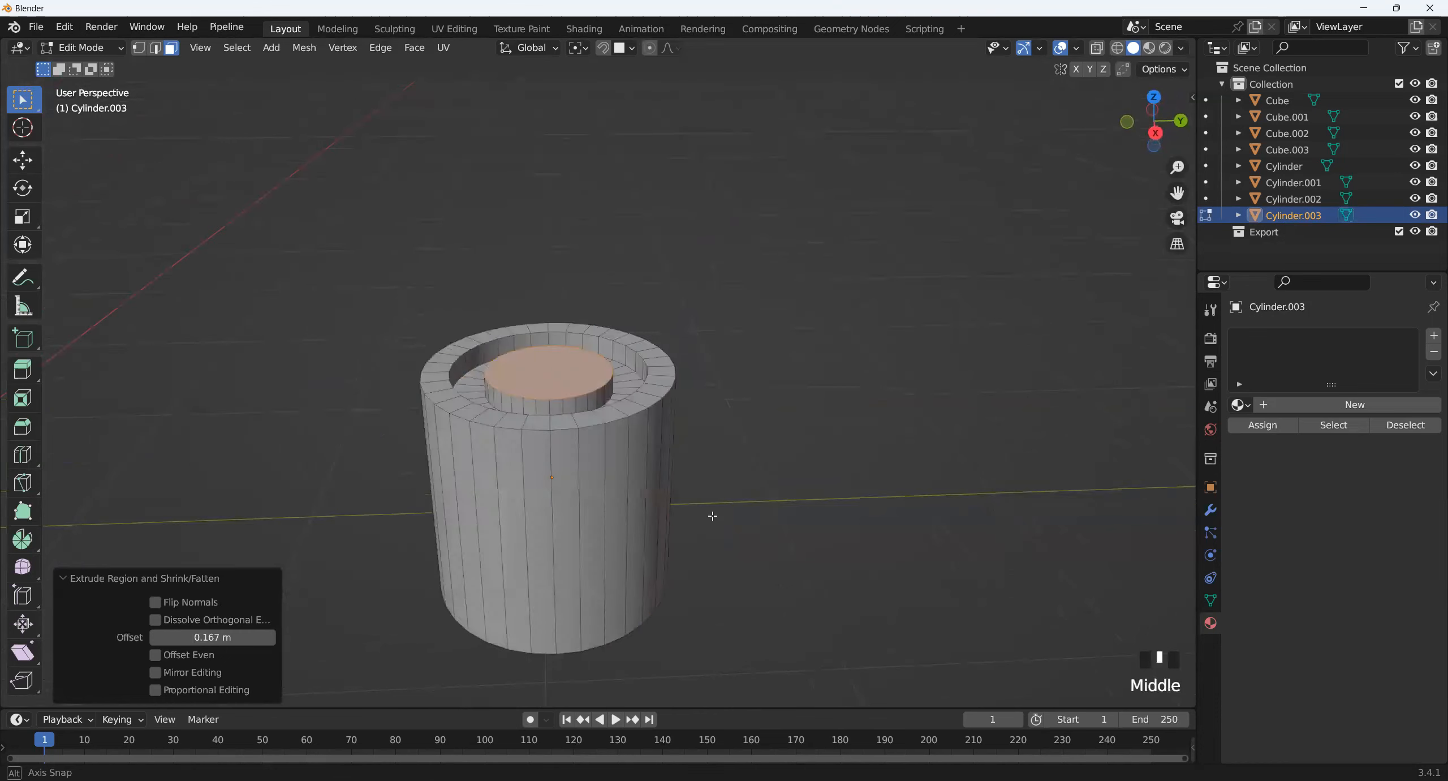
key(Tab)
scroll(687, 457, down, 2)
middle_drag(688, 458, 410, 449)
scroll(573, 501, up, 3)
middle_drag(542, 395, 583, 518)
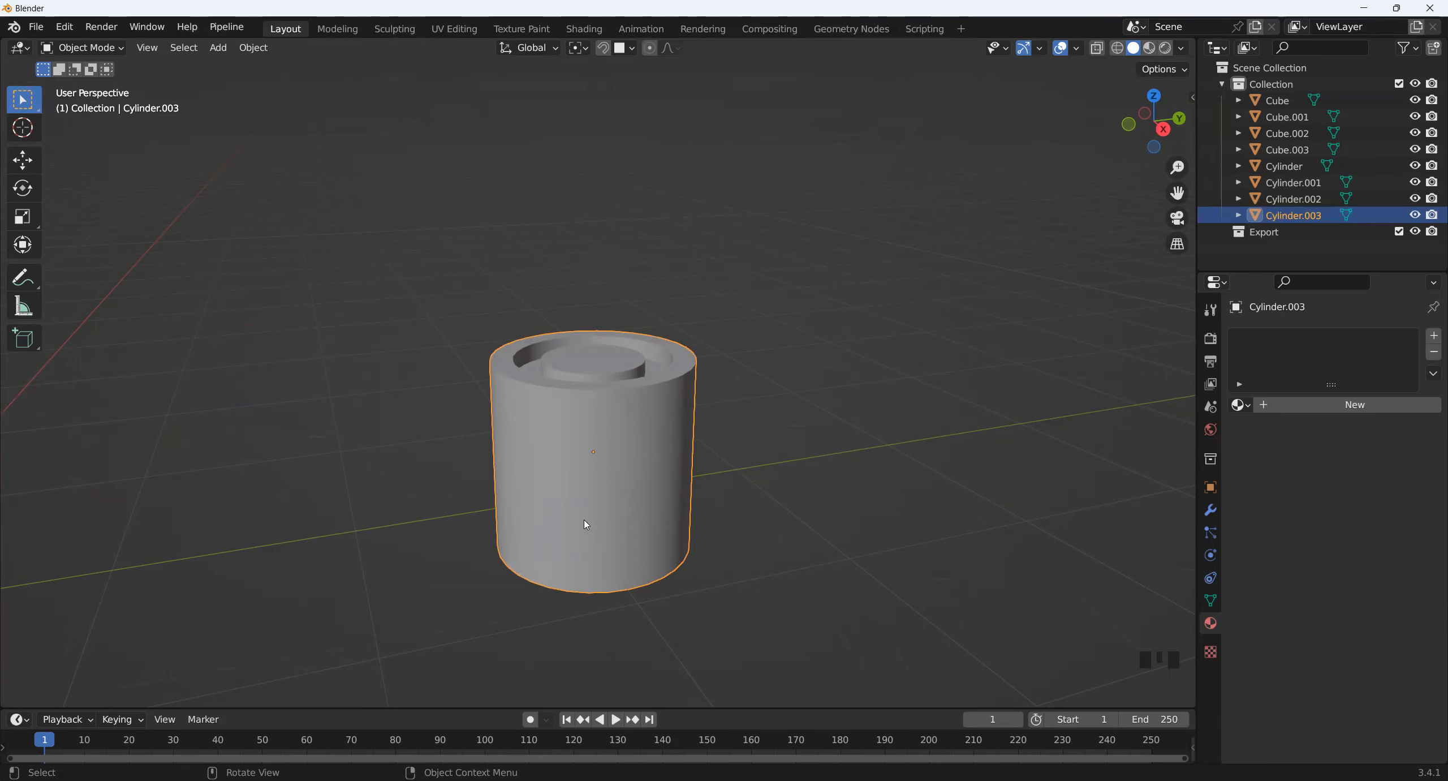
- Delete the grooved practice cylinder beside the robot
scroll(586, 524, down, 3)
key(Delete)
shift+middle_drag(324, 492, 571, 424)
shift+middle_drag(572, 424, 538, 498)
middle_drag(537, 498, 634, 557)
shift+middle_drag(577, 520, 482, 537)
scroll(524, 475, up, 3)
scroll(511, 478, down, 2)
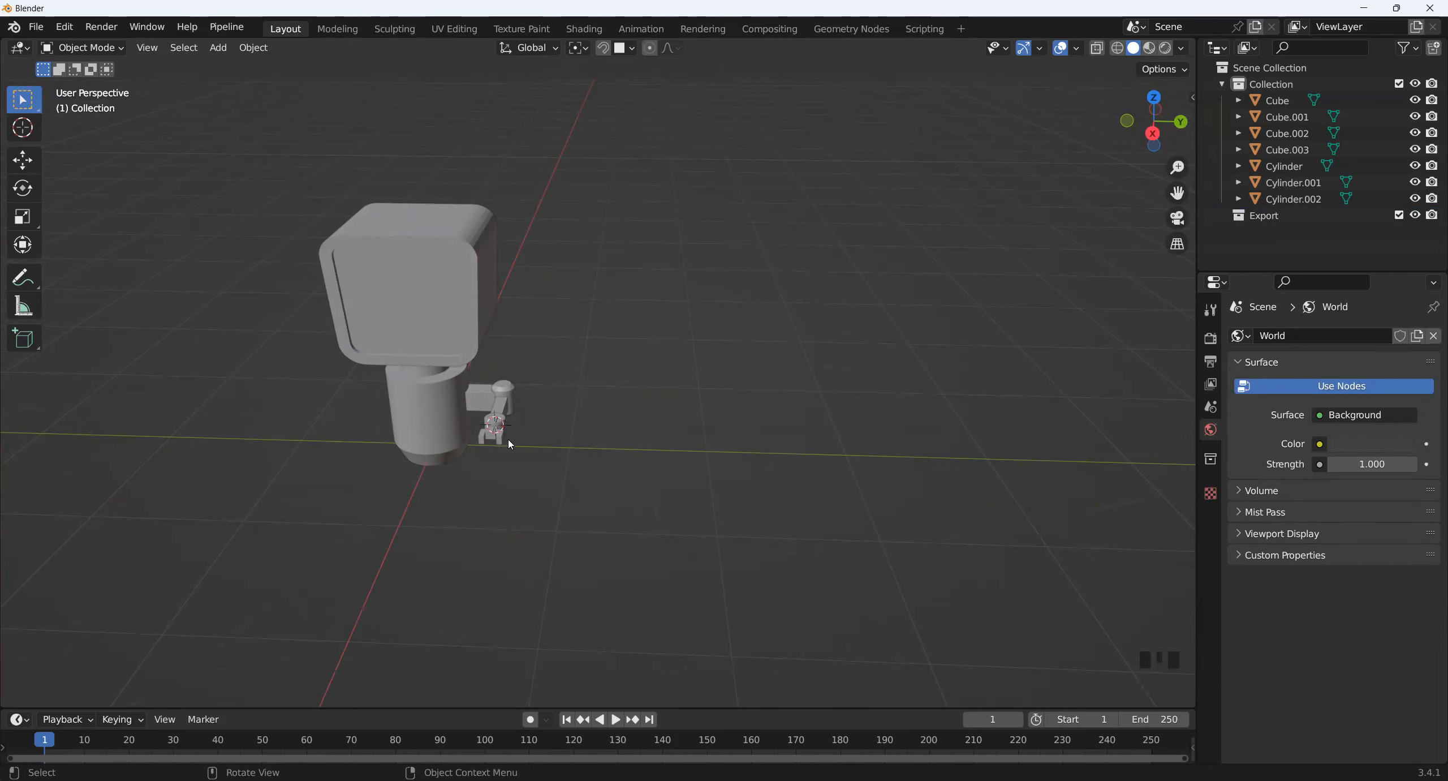
- Sketch a sword-like outline with handle, guard and pointed blade as a freehand annotation in top view above the robot
scroll(511, 444, down, 2)
middle_drag(610, 484, 678, 442)
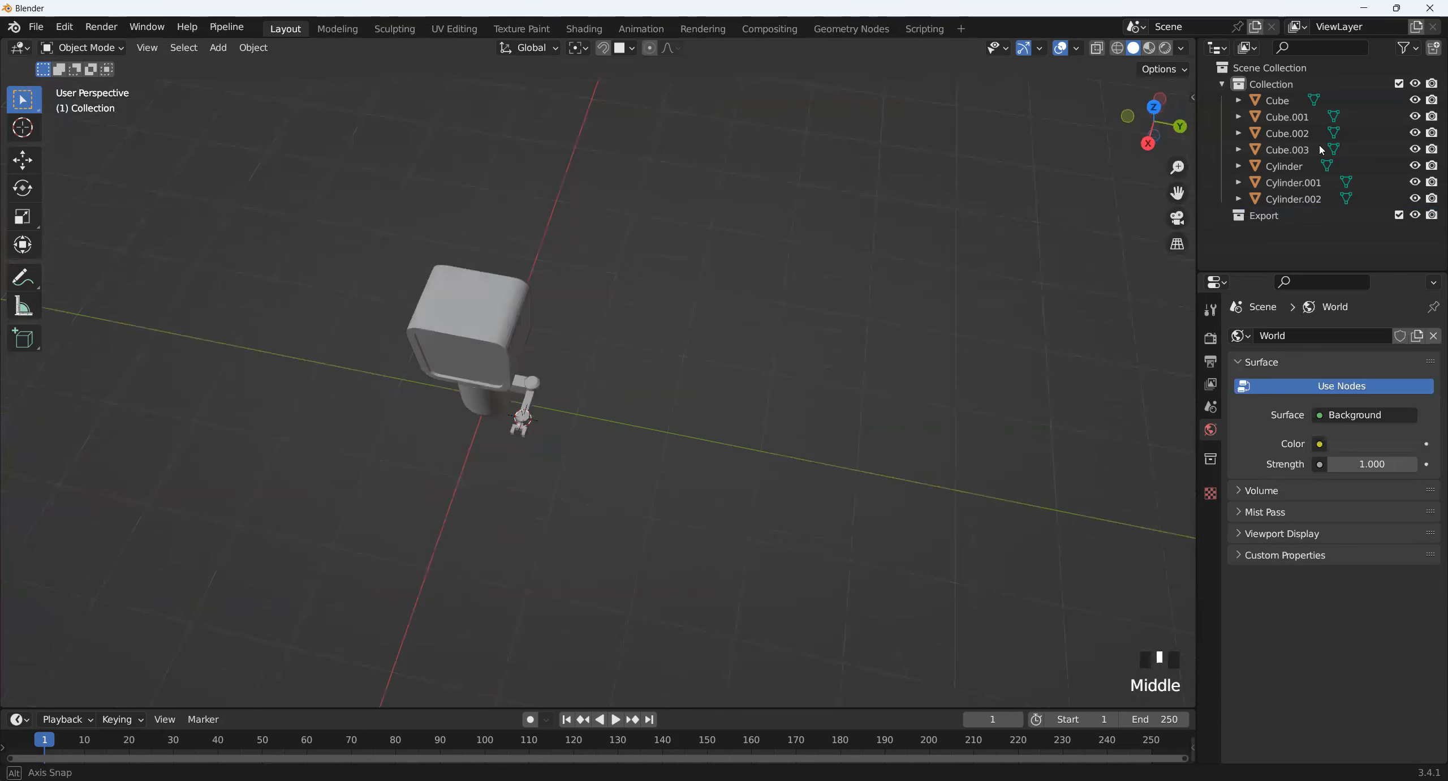
drag(1154, 120, 1135, 146)
click(1150, 113)
shift+middle_drag(620, 360, 562, 408)
click(23, 277)
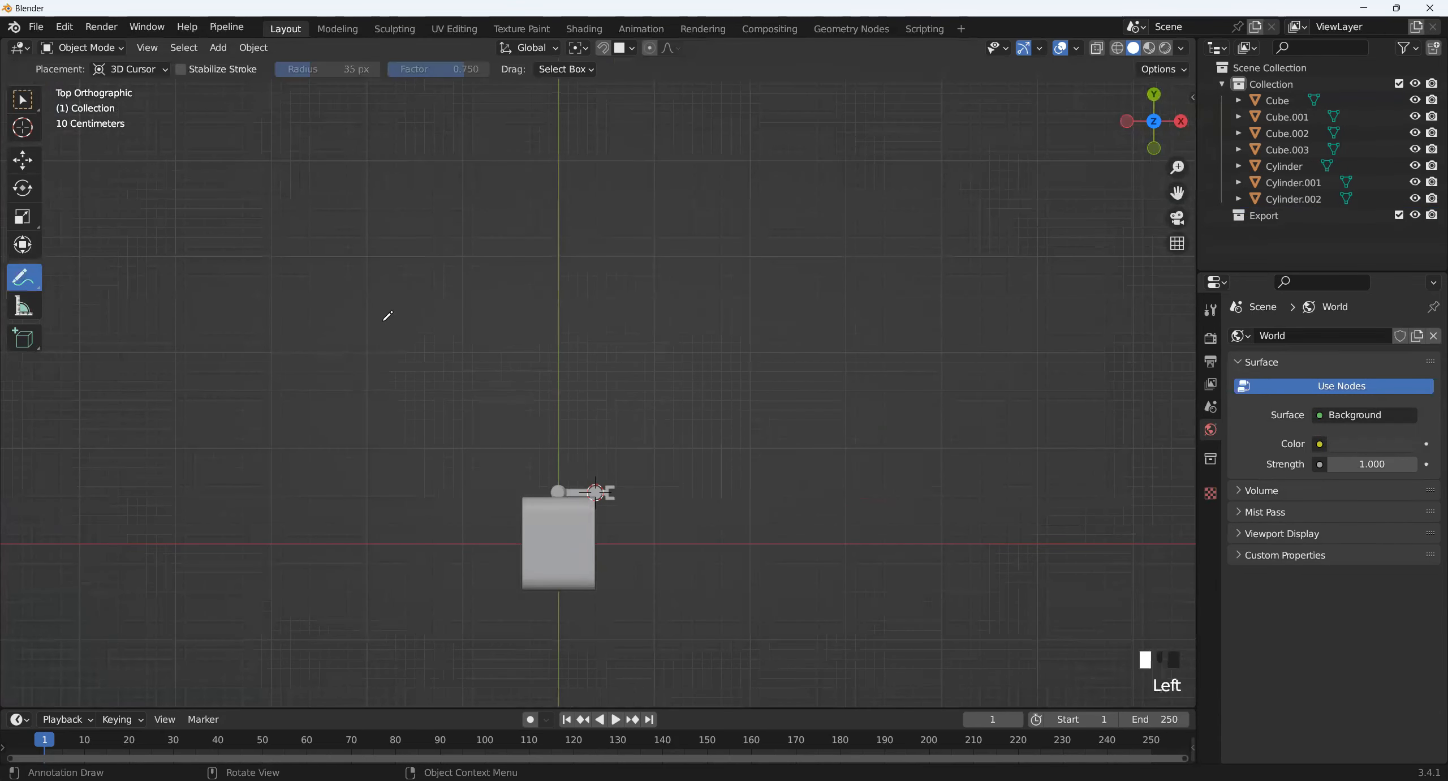
drag(383, 323, 382, 368)
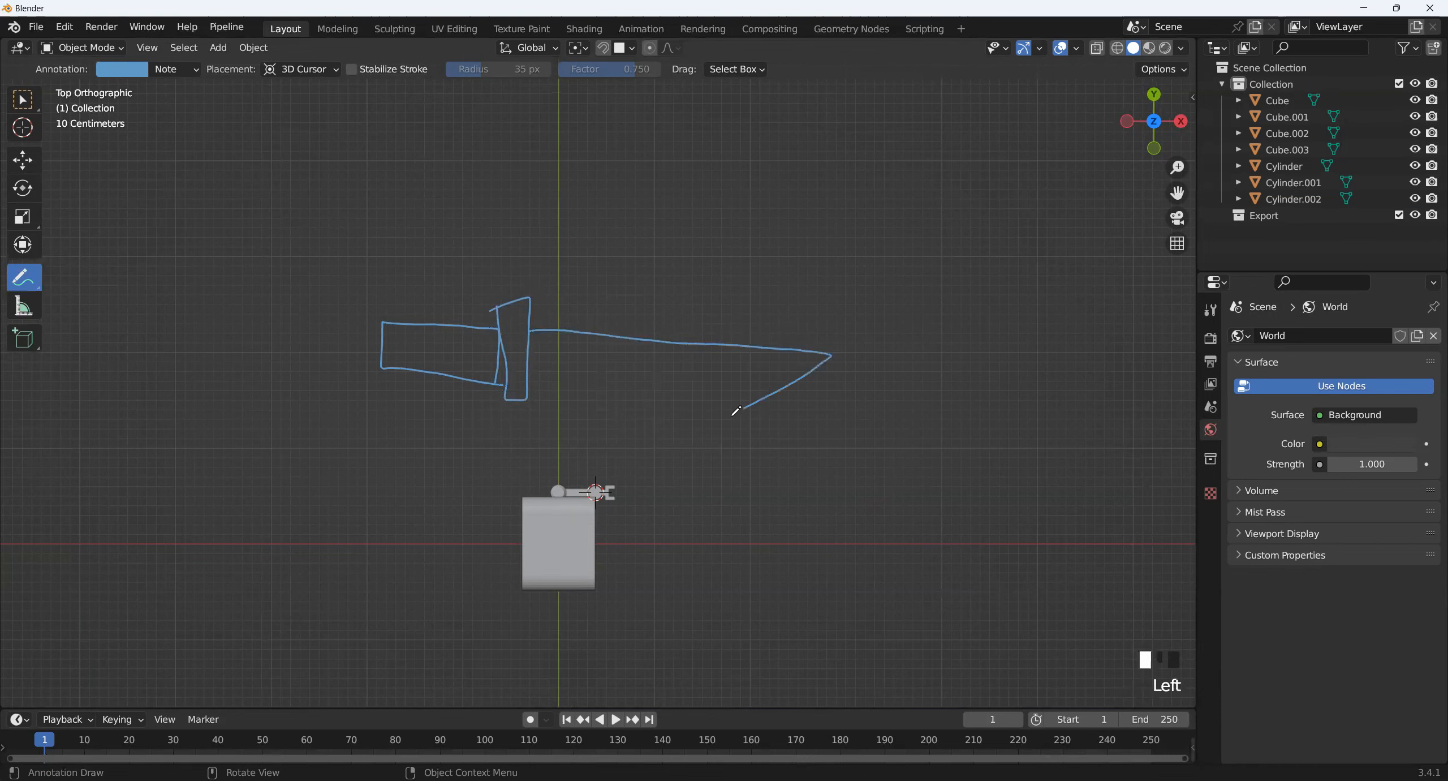
- Undo all the annotation strokes of the sword sketch and return to the selection tool
mouse_move(779, 447)
middle_down()
mouse_move(773, 417)
mouse_move(607, 248)
mouse_move(659, 326)
mouse_move(92, 197)
middle_up()
key(ctrl+z)
key(ctrl+z)
key(ctrl+z)
key(ctrl+z)
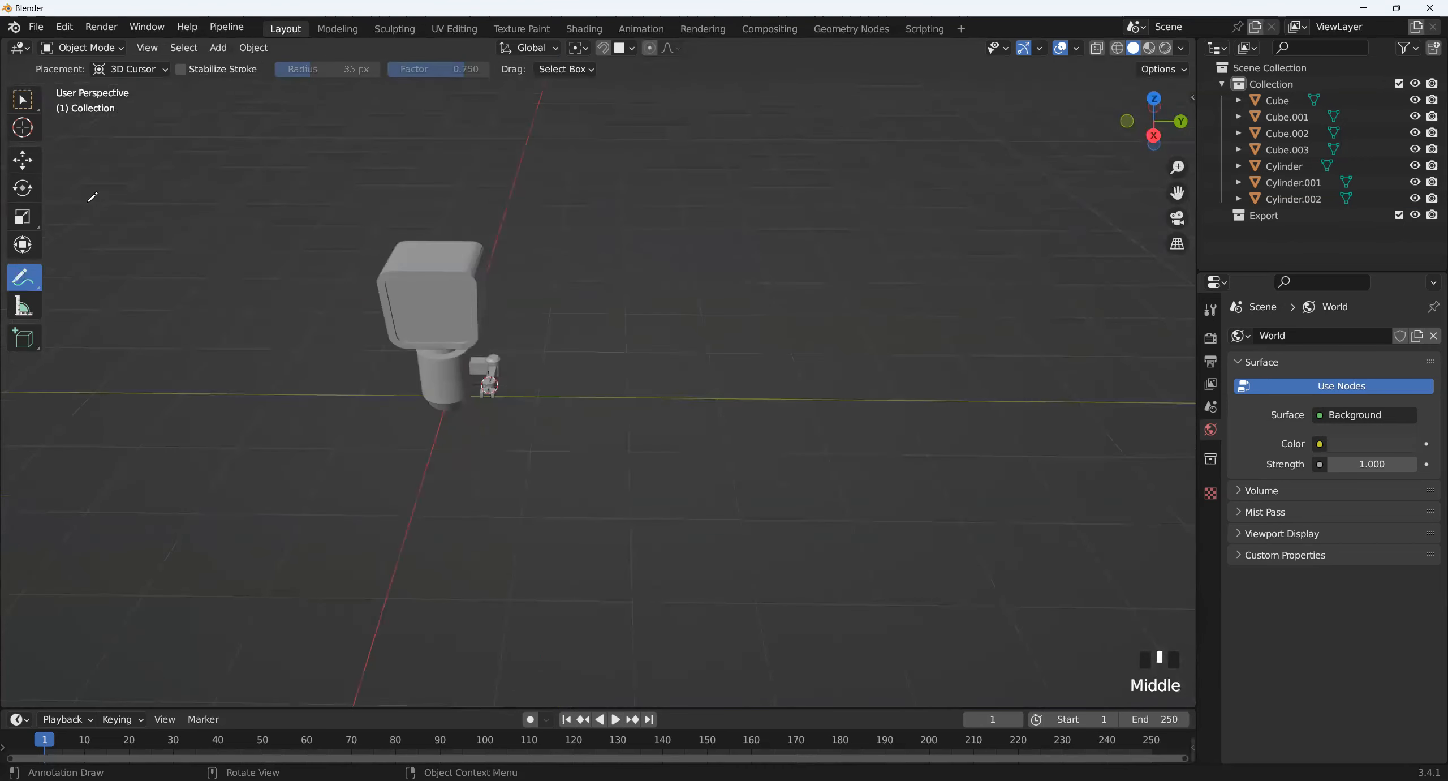
click(23, 100)
- Add a plane mesh and move it along the Y axis away from the robot
shift+middle_drag(435, 306, 468, 333)
key(shift+a)
mouse_move(478, 320)
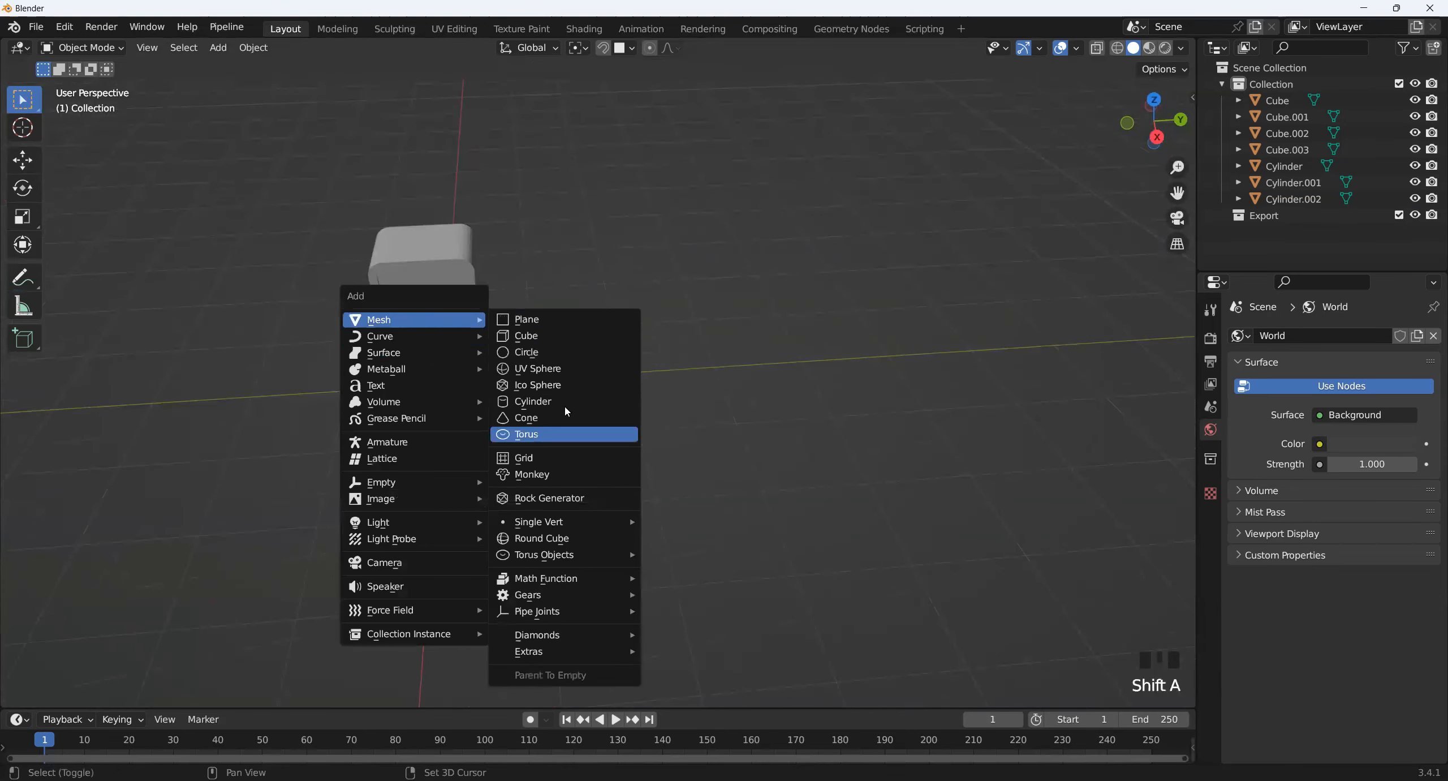
click(558, 327)
middle_drag(582, 366, 572, 444)
key(g)
key(y)
click(776, 446)
middle_drag(775, 447, 881, 470)
- In top view, stretch the plane by moving its +X edge along X, and scale that edge by 1.246
click(1155, 108)
shift+middle_drag(624, 388, 587, 486)
scroll(579, 437, up, 1)
key(Tab)
shift+middle_drag(769, 457, 638, 452)
key(g)
key(x)
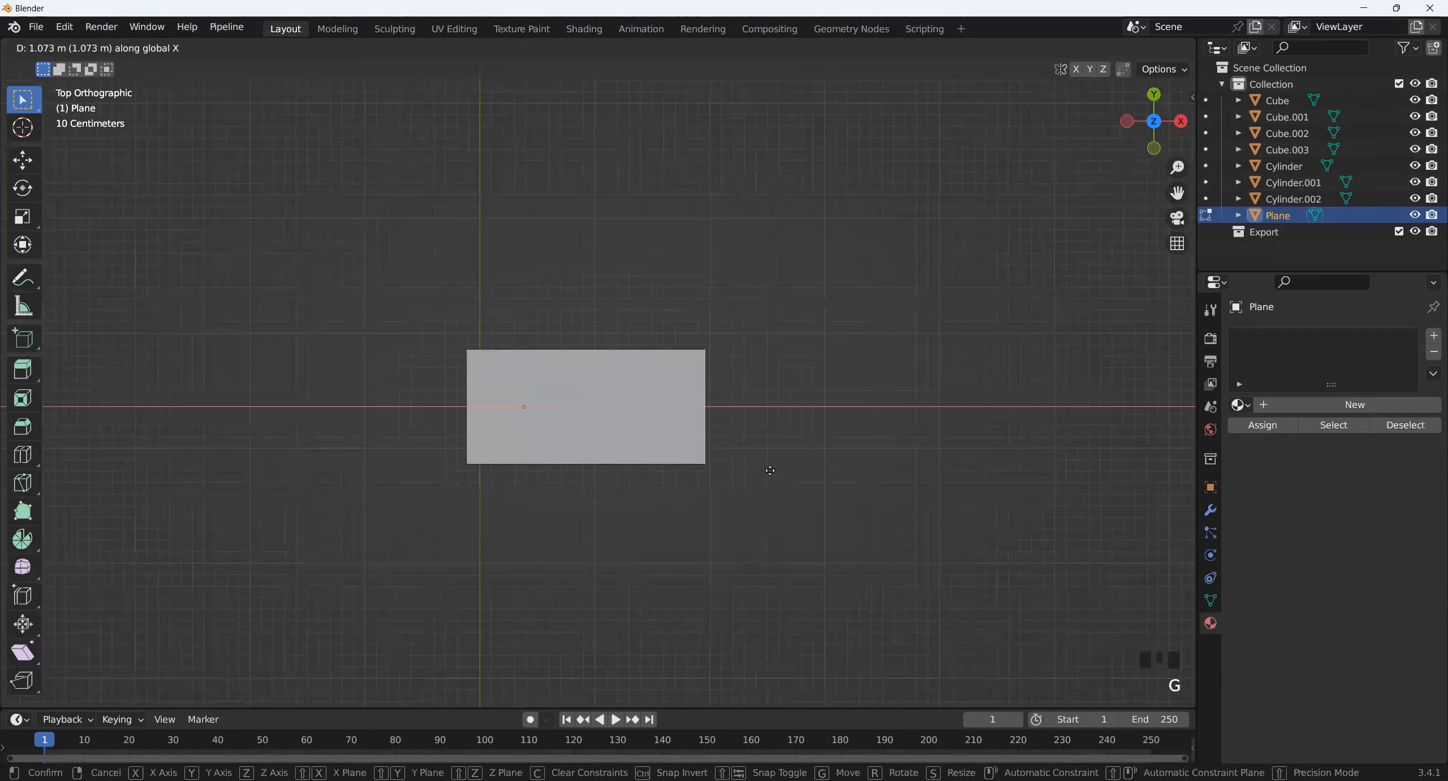
click(956, 450)
shift+middle_drag(900, 501, 818, 501)
key(s)
click(893, 459)
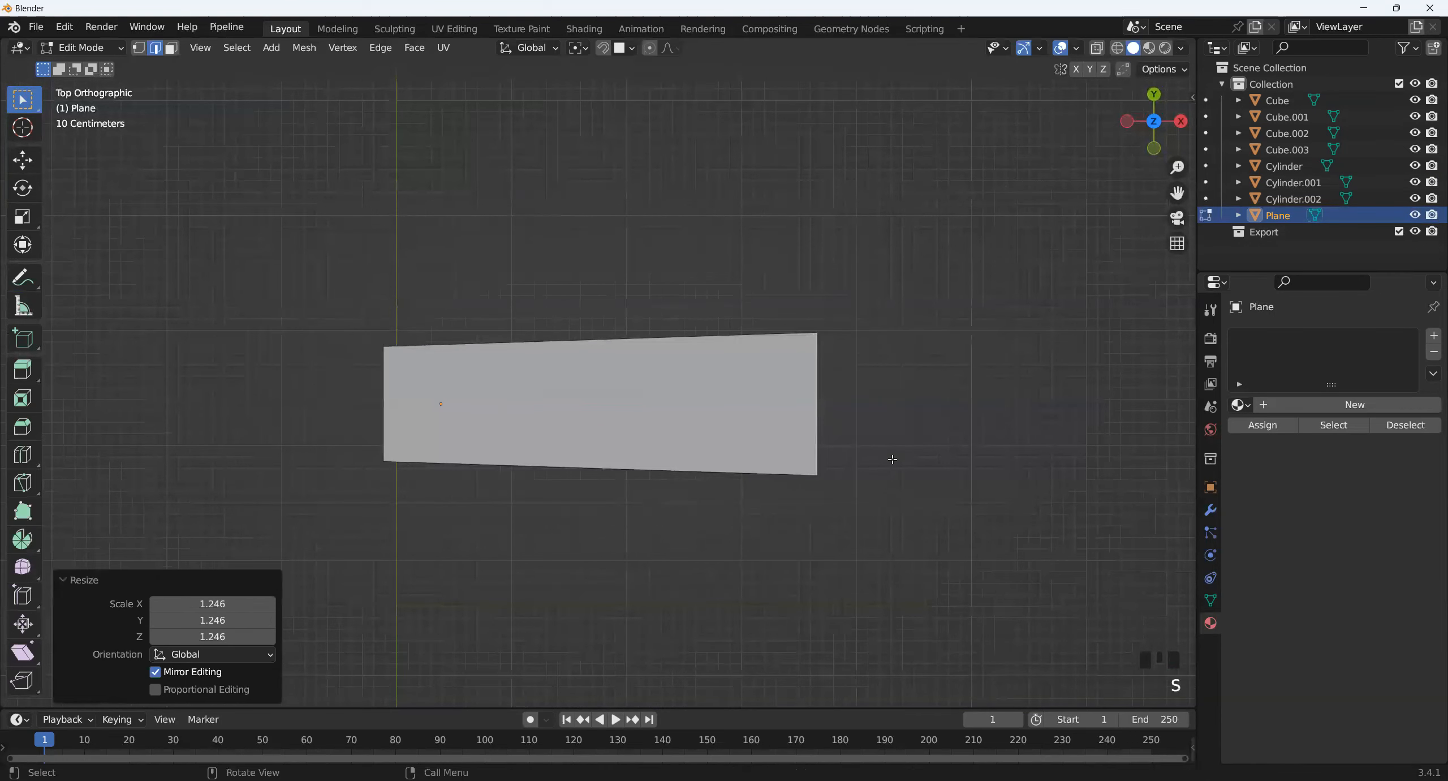
- Enable vertex snapping and move the stretched end's upper vertex along Y to align with the opposite upper vertex
key(1)
shift+middle_drag(793, 408, 853, 431)
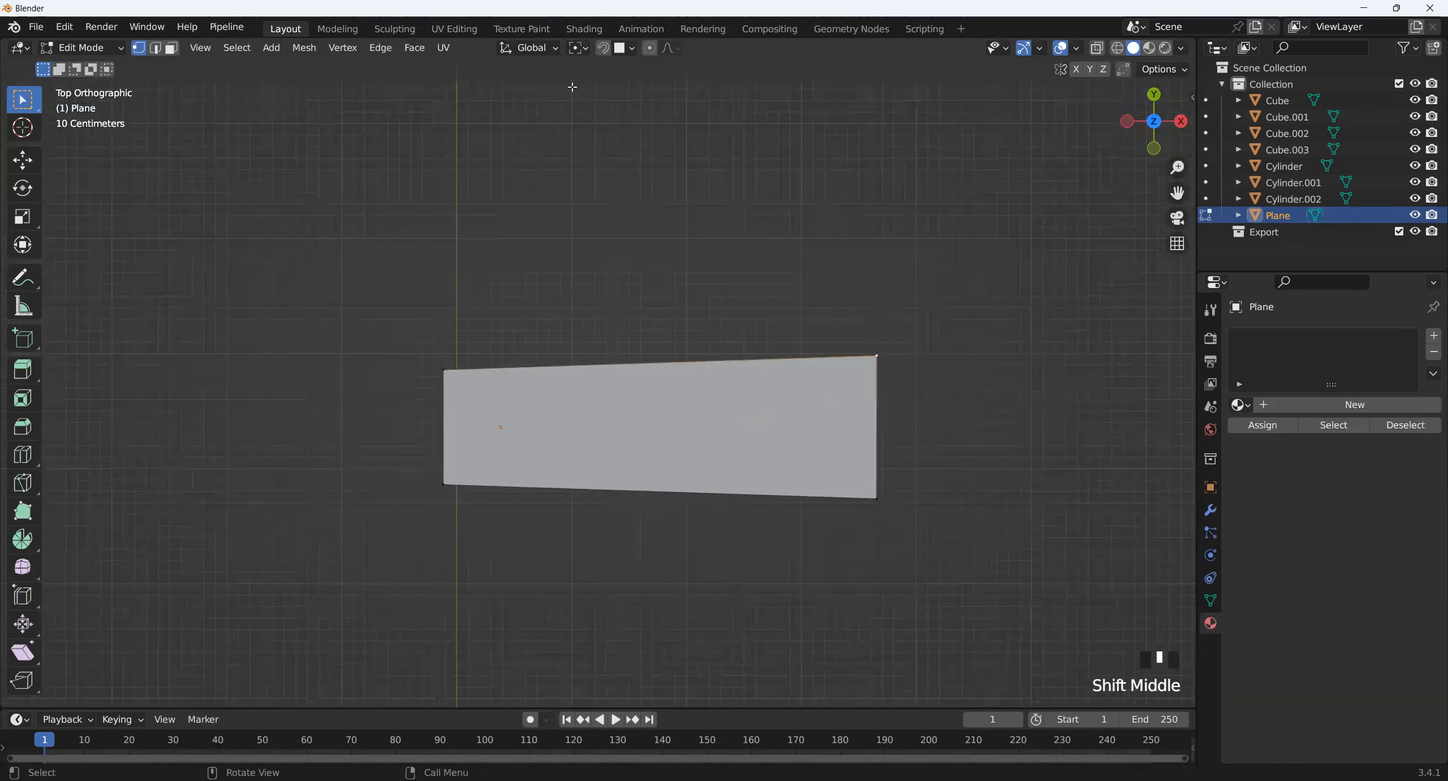
click(631, 47)
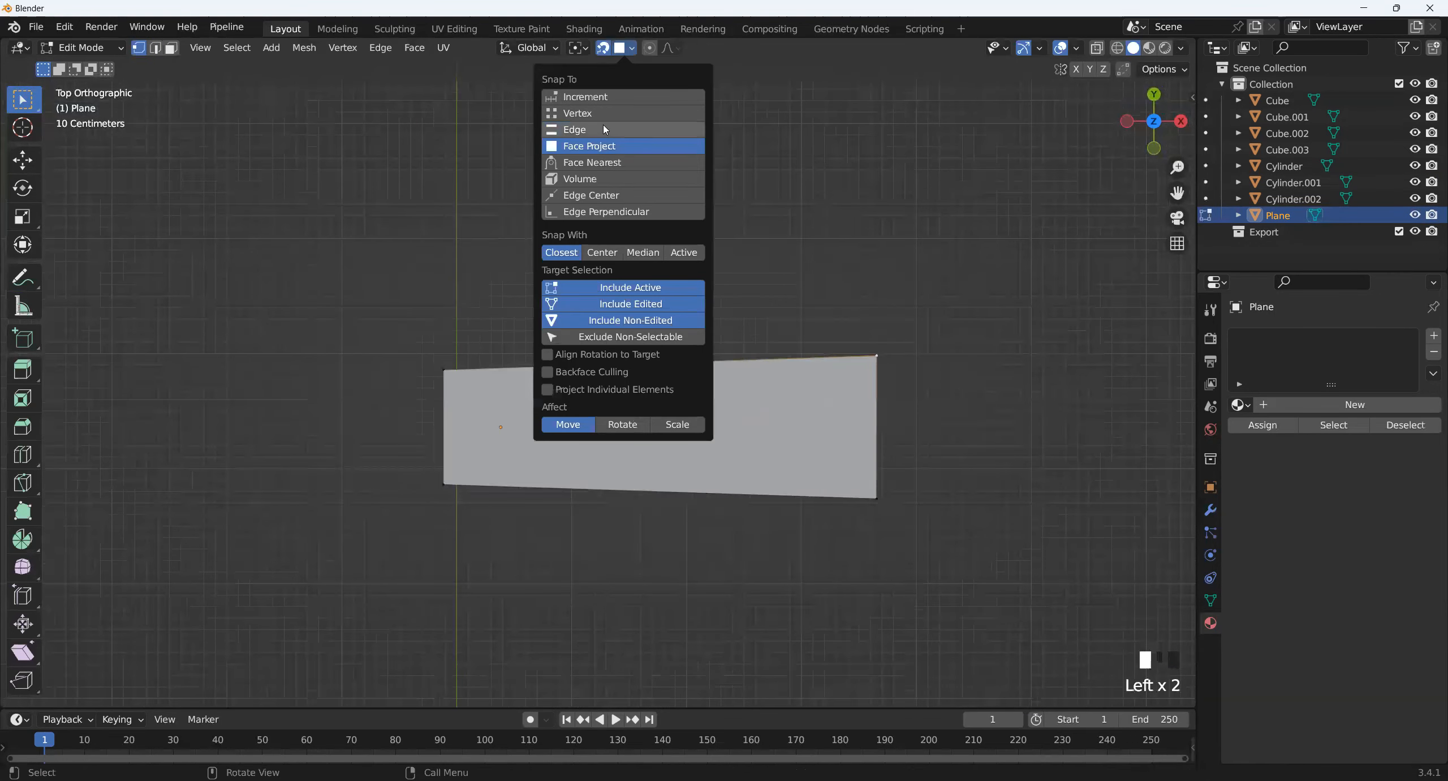
click(588, 112)
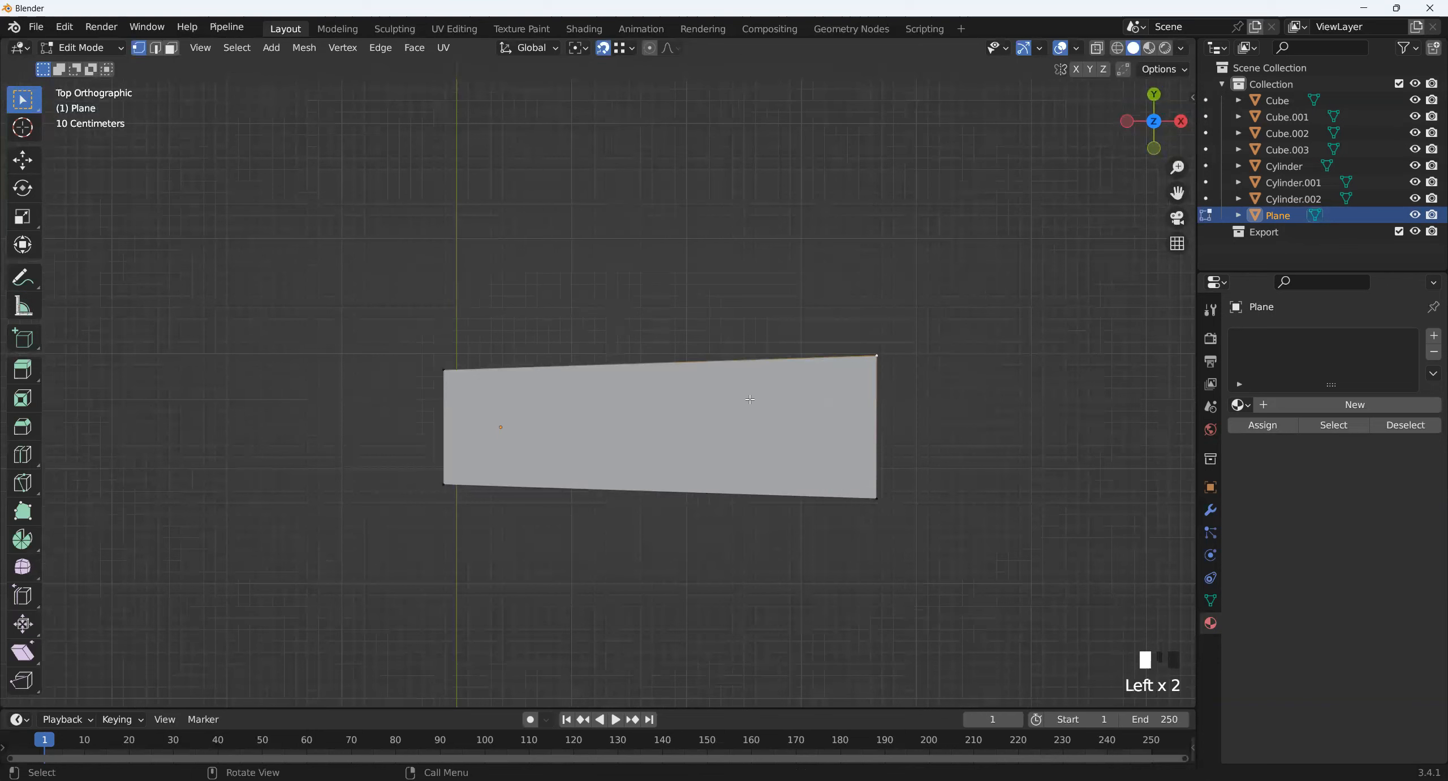
key(g)
key(x)
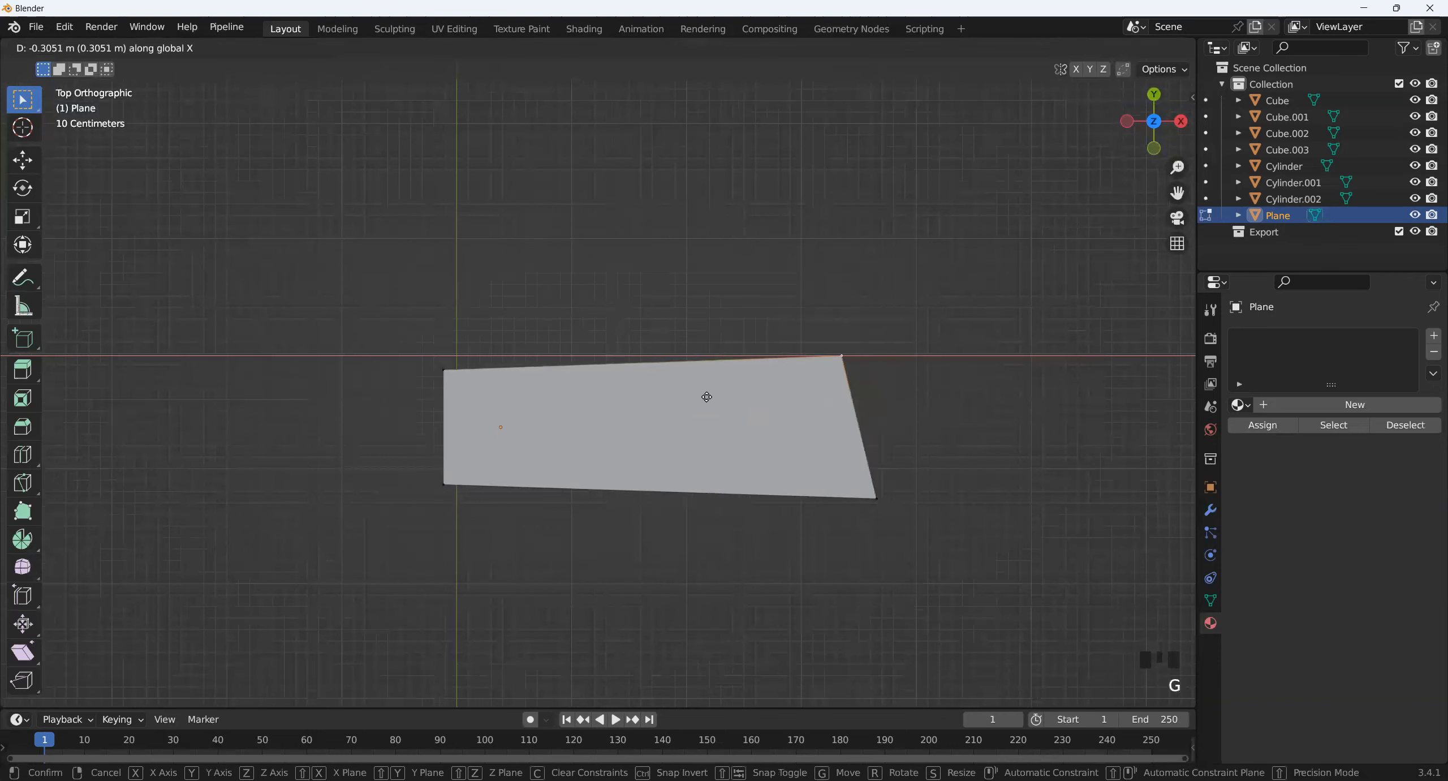
key(y)
key(ctrl)
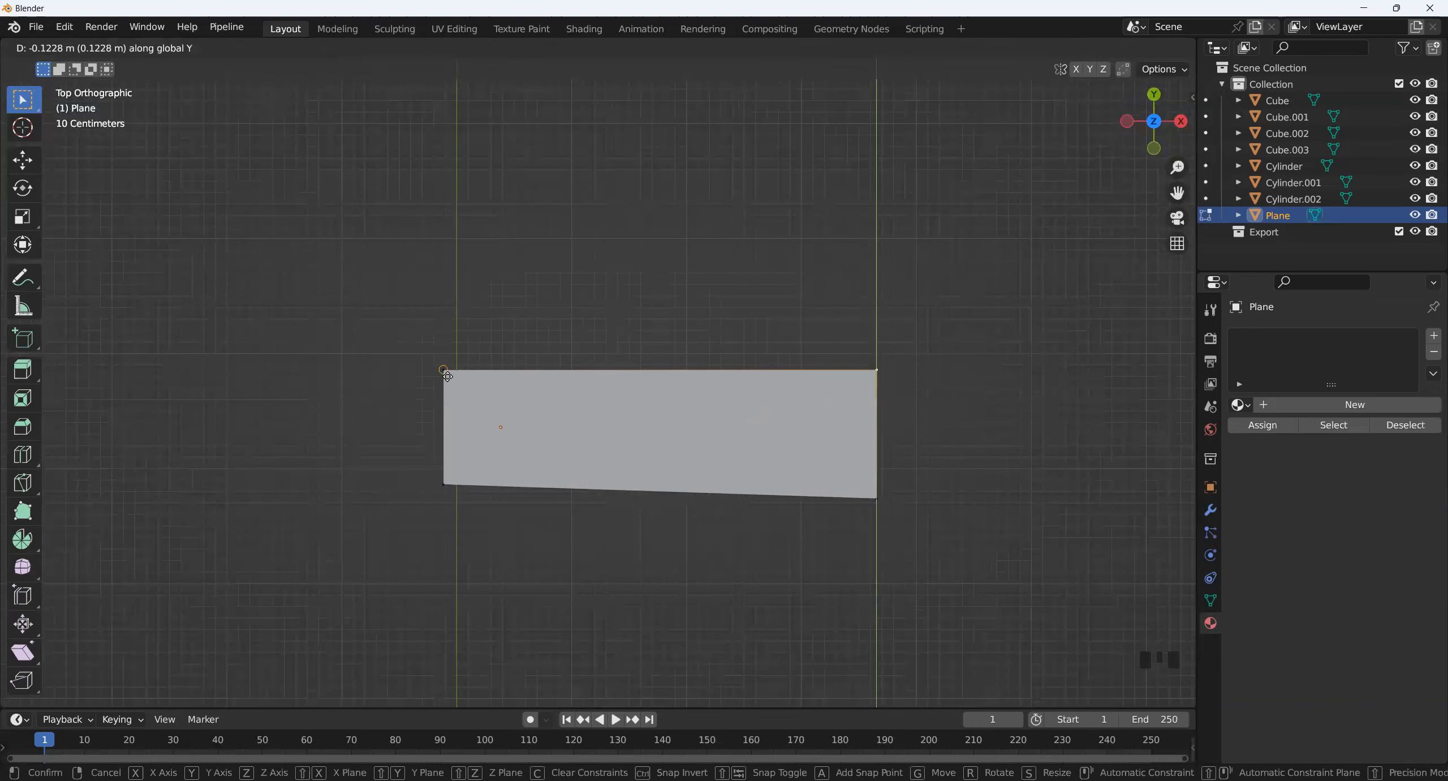
click(448, 375)
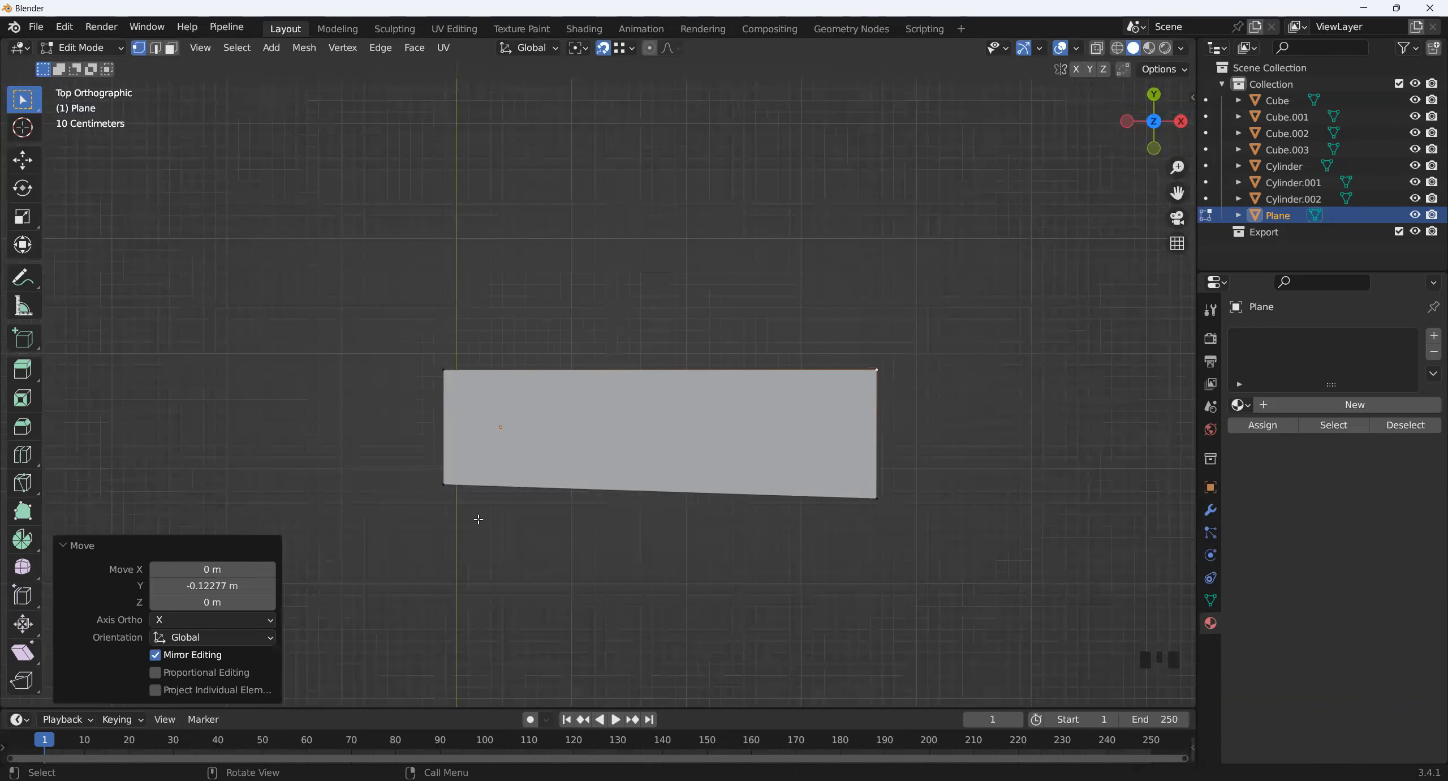
- Move the plane's long upper edge down along Y to narrow the blade shape
key(3)
click(853, 430)
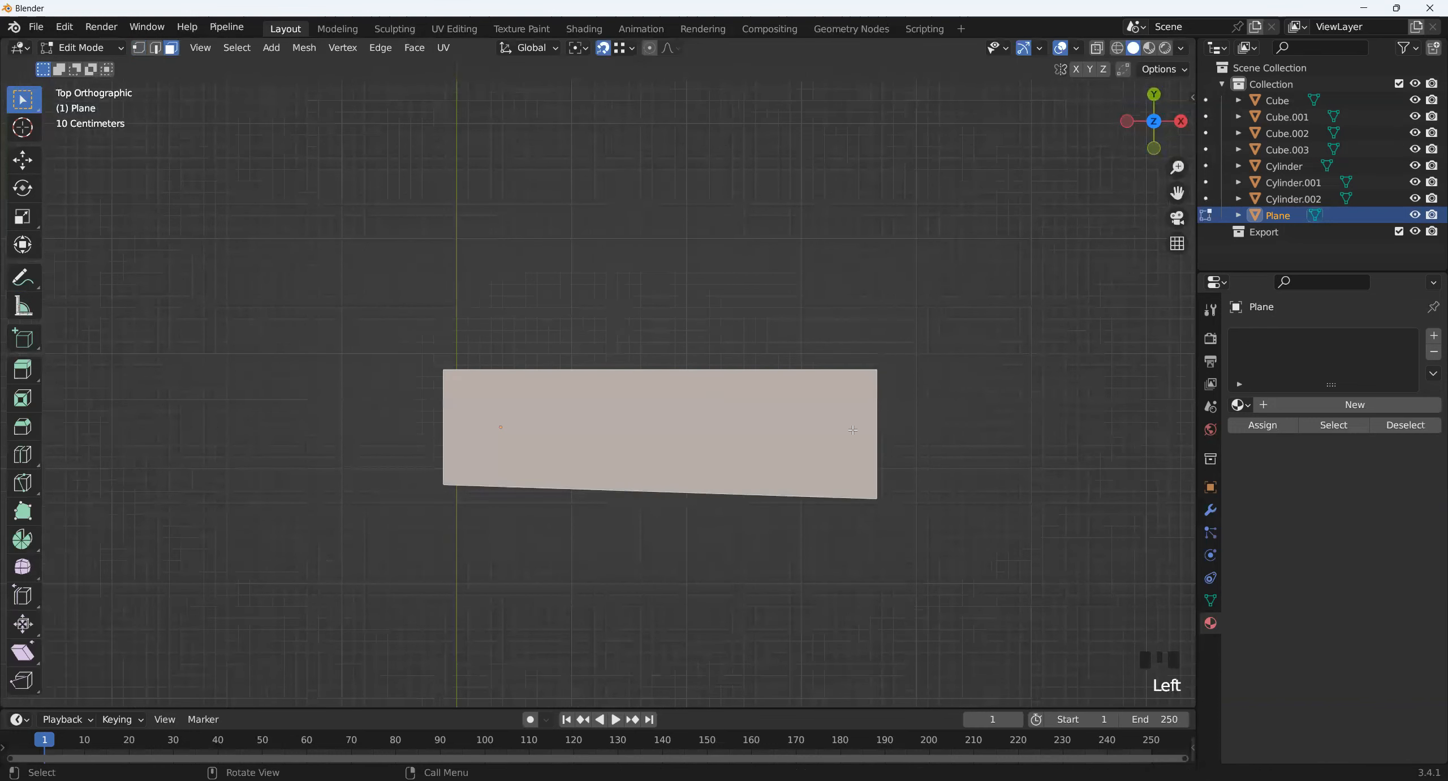
click(933, 285)
key(g)
key(x)
key(y)
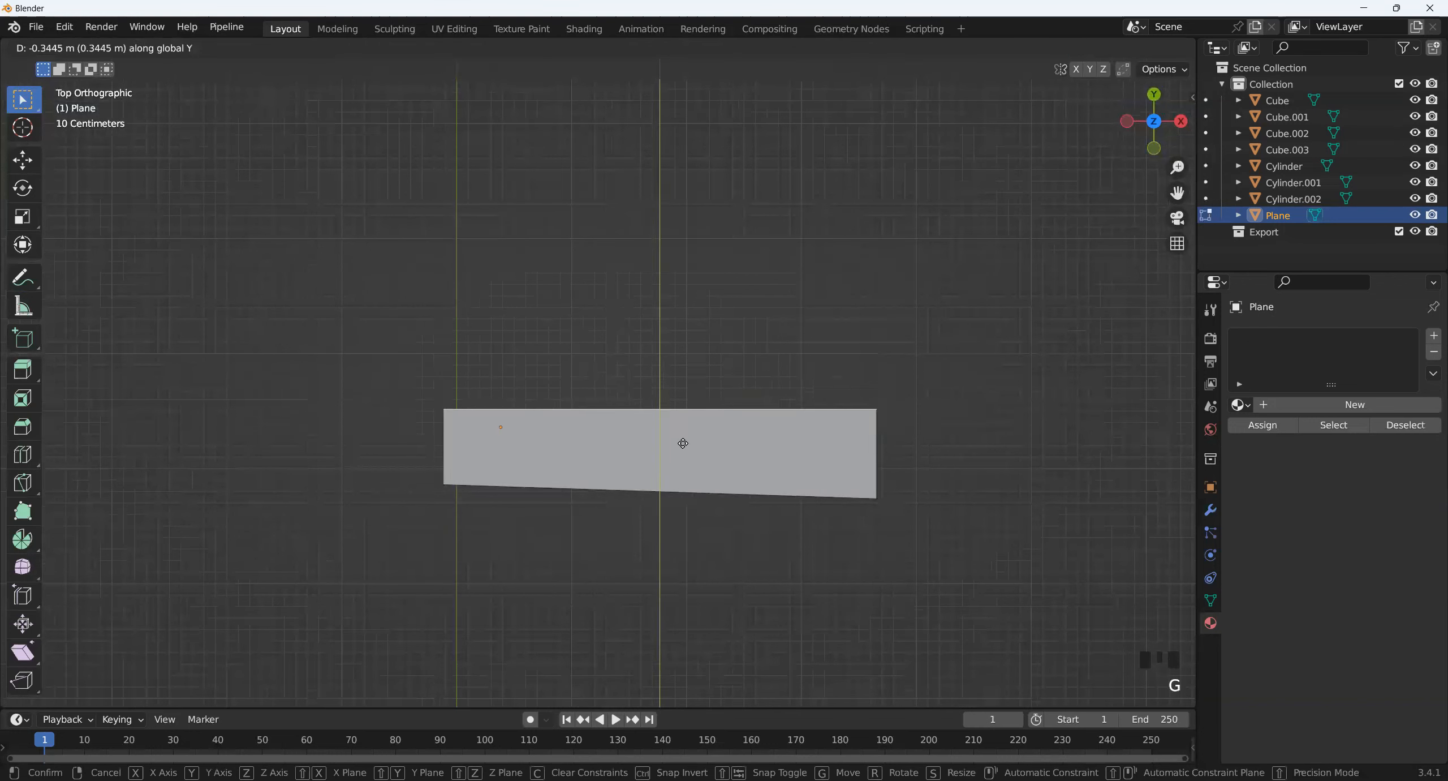
click(683, 447)
- Move the upper vertex at the wide end about 0.76 m outward along X to form a slanted tip
key(1)
shift+middle_drag(929, 445, 828, 455)
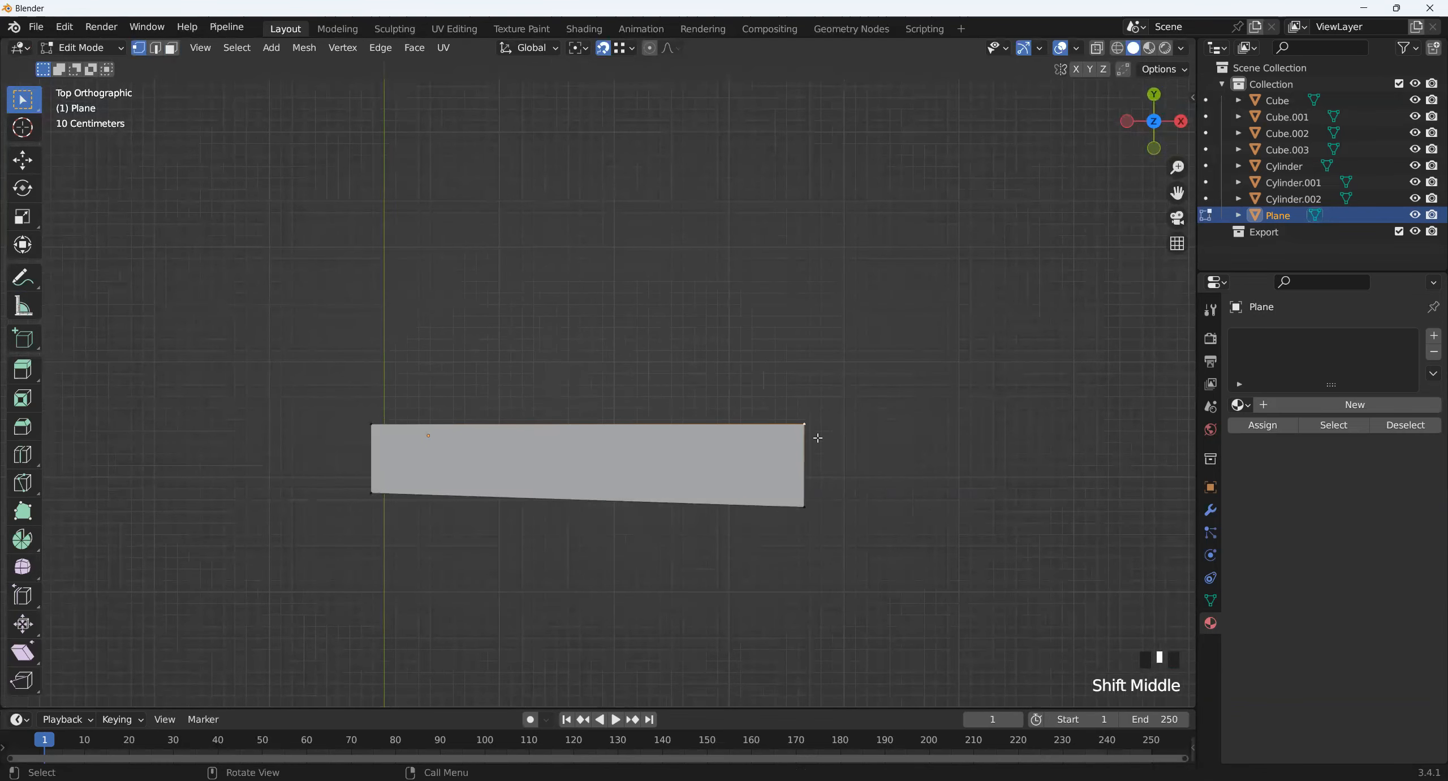
key(g)
key(x)
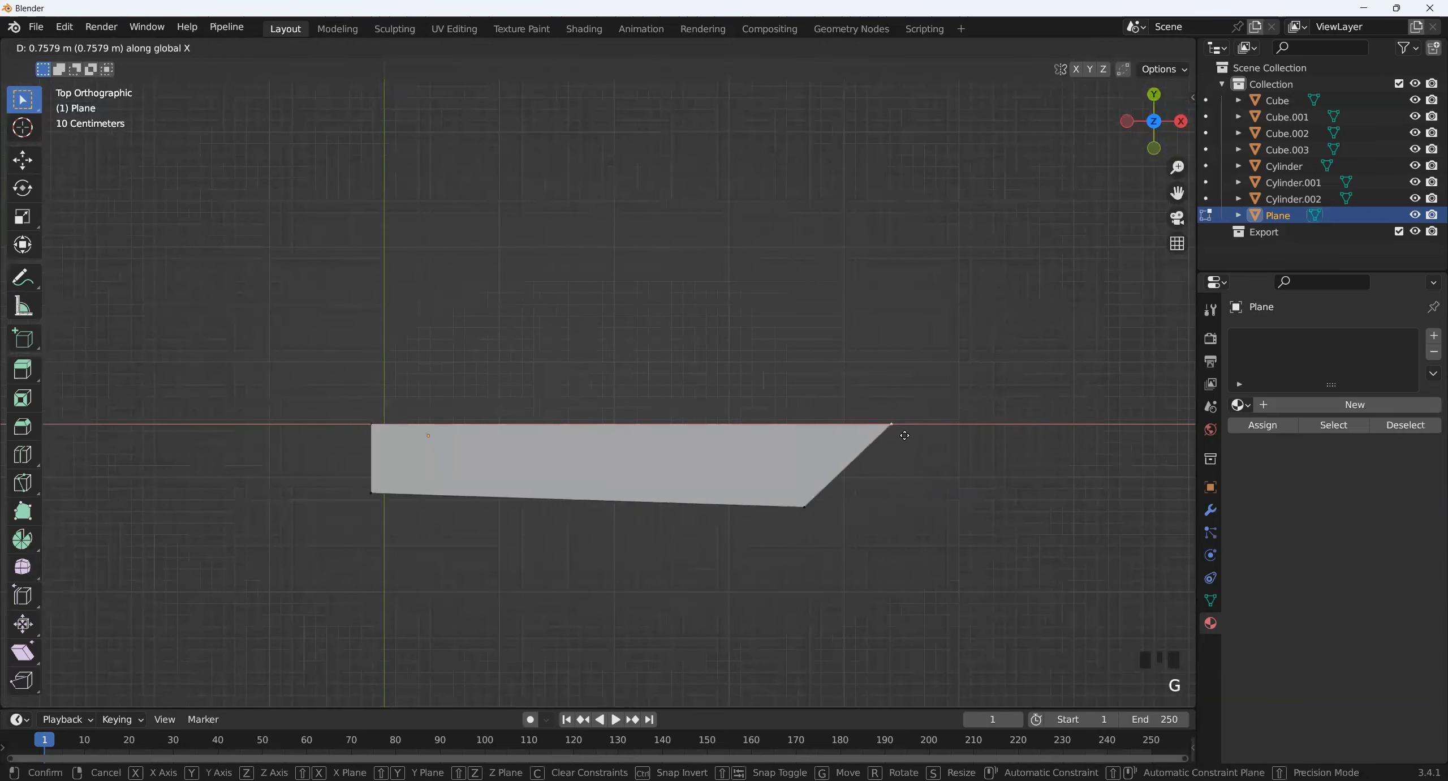
click(905, 435)
- Pull the lower vertex at the tip back toward the plane's narrow end to lengthen the slant, and leave Edit Mode
click(827, 557)
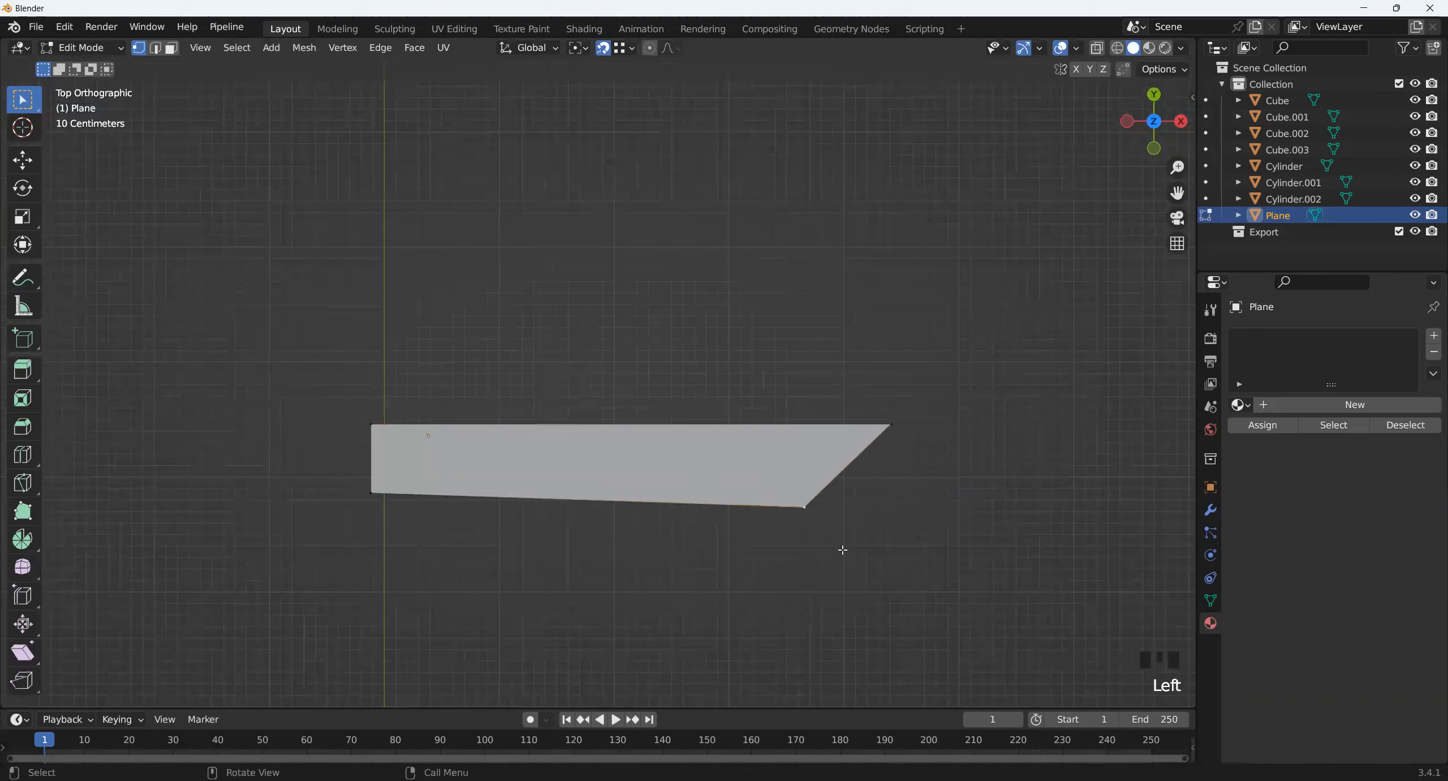
key(g)
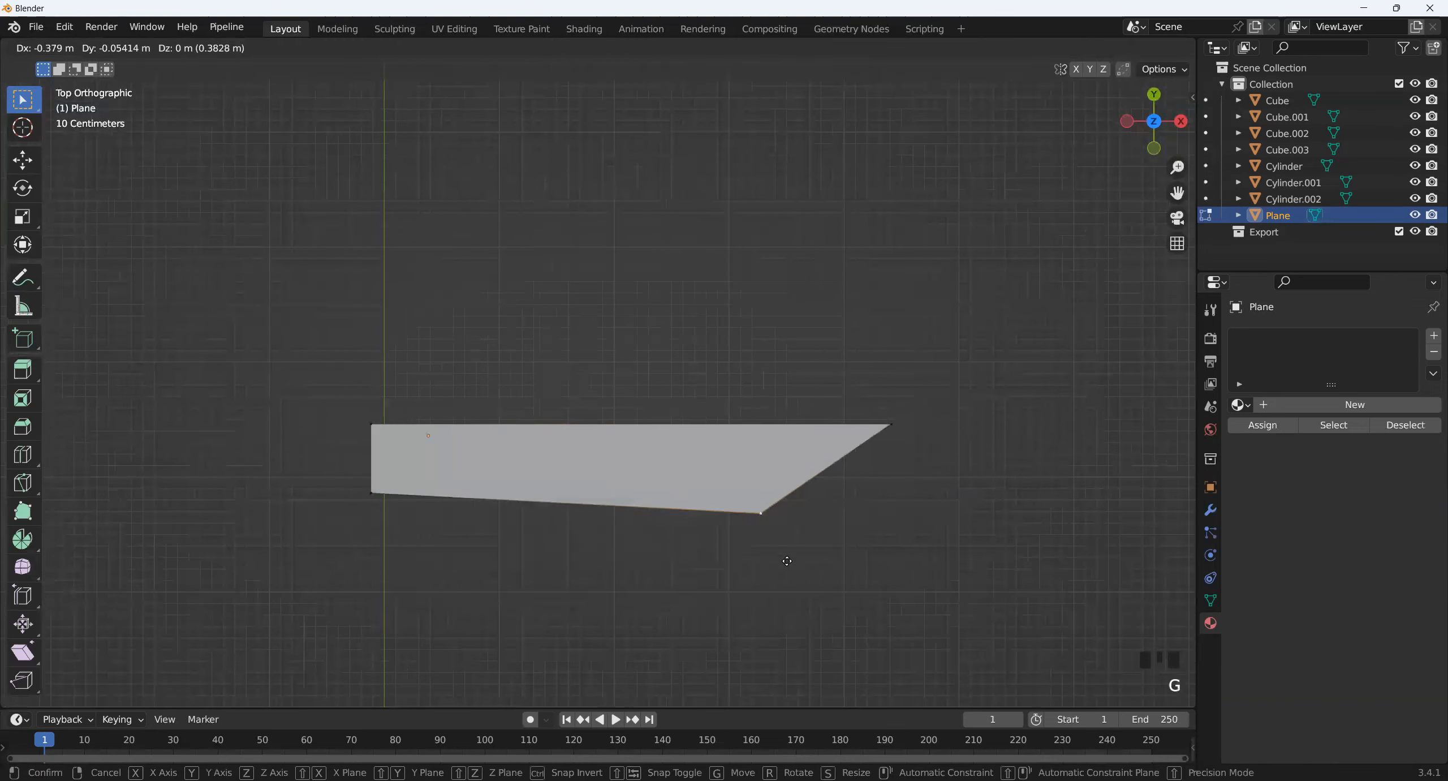
click(767, 560)
middle_drag(764, 557, 566, 430)
key(Tab)
- Extrude the blade-shaped face about -0.049 m along its normal to give it thickness, and return to Object Mode
middle_drag(498, 464, 563, 506)
scroll(532, 480, up, 2)
middle_drag(563, 506, 552, 526)
mouse_move(552, 527)
shift+middle_down()
mouse_move(568, 495)
mouse_move(535, 523)
shift+middle_up()
shift+middle_drag(535, 523, 558, 436)
key(Tab)
key(e)
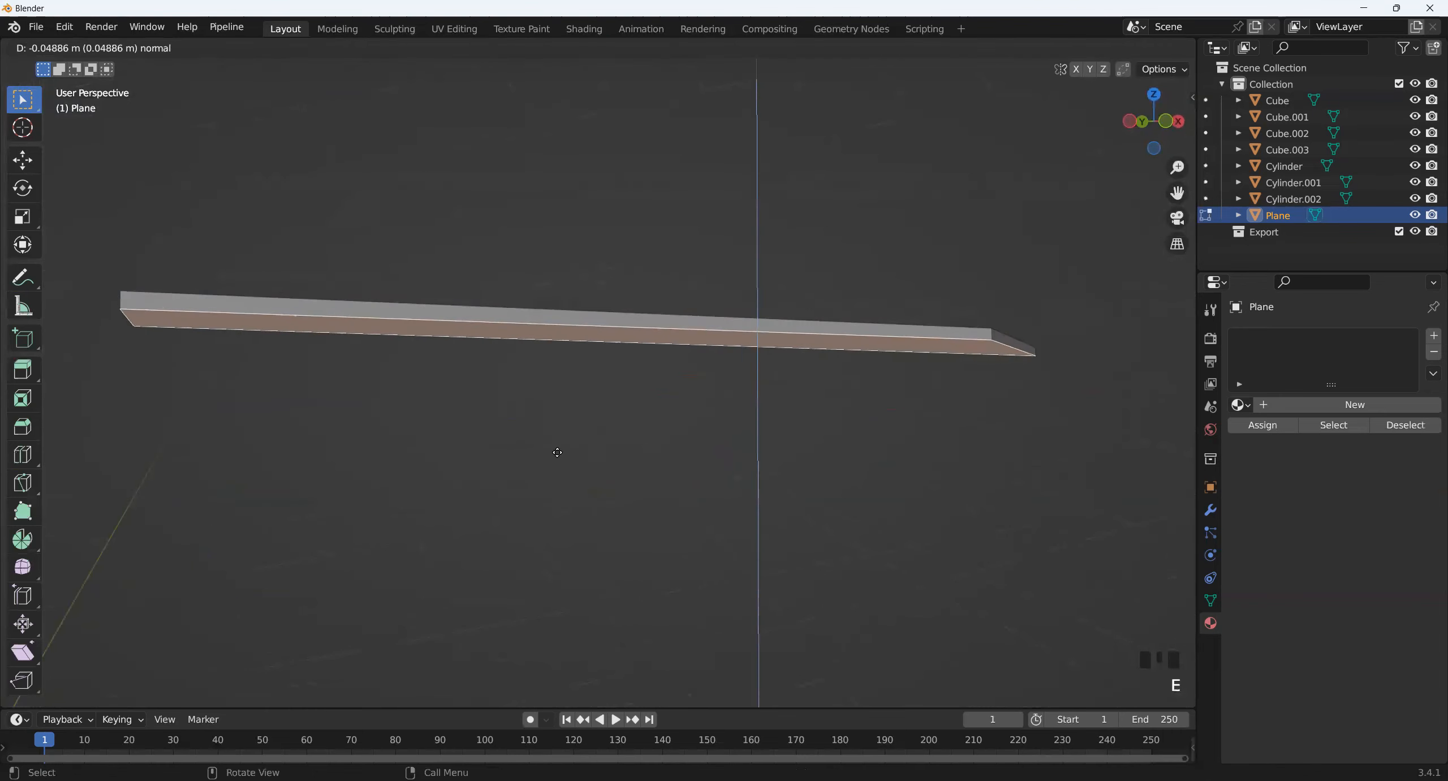
click(557, 452)
middle_drag(556, 449, 779, 507)
key(Tab)
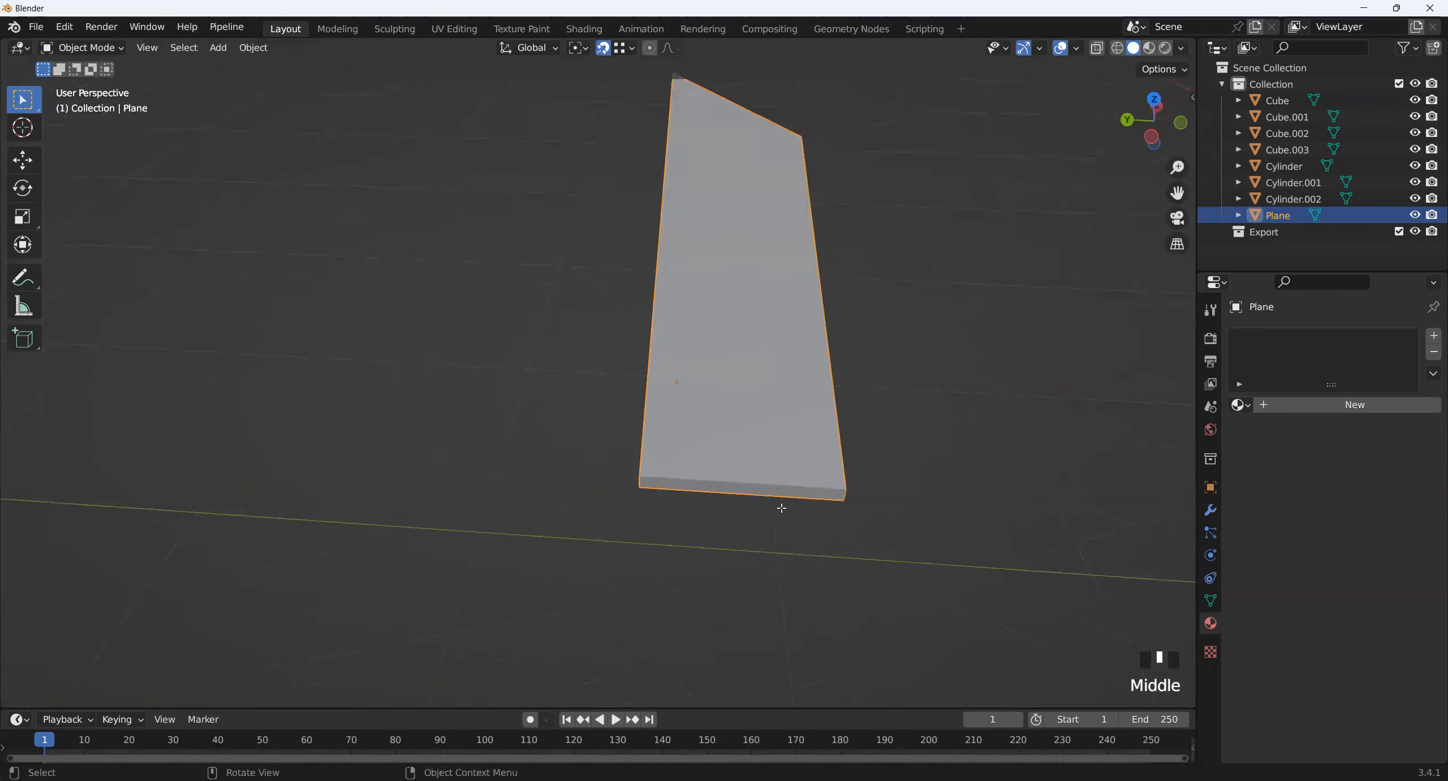
- Extrude the end face at the blade's narrow end about -0.26 m along X to start the crossguard
key(Tab)
middle_drag(687, 506, 786, 466)
key(3)
key(e)
click(653, 545)
click(447, 485)
scroll(643, 472, down, 2)
key(ctrl+2)
key(ctrl+2)
key(ctrl+2)
click(1154, 108)
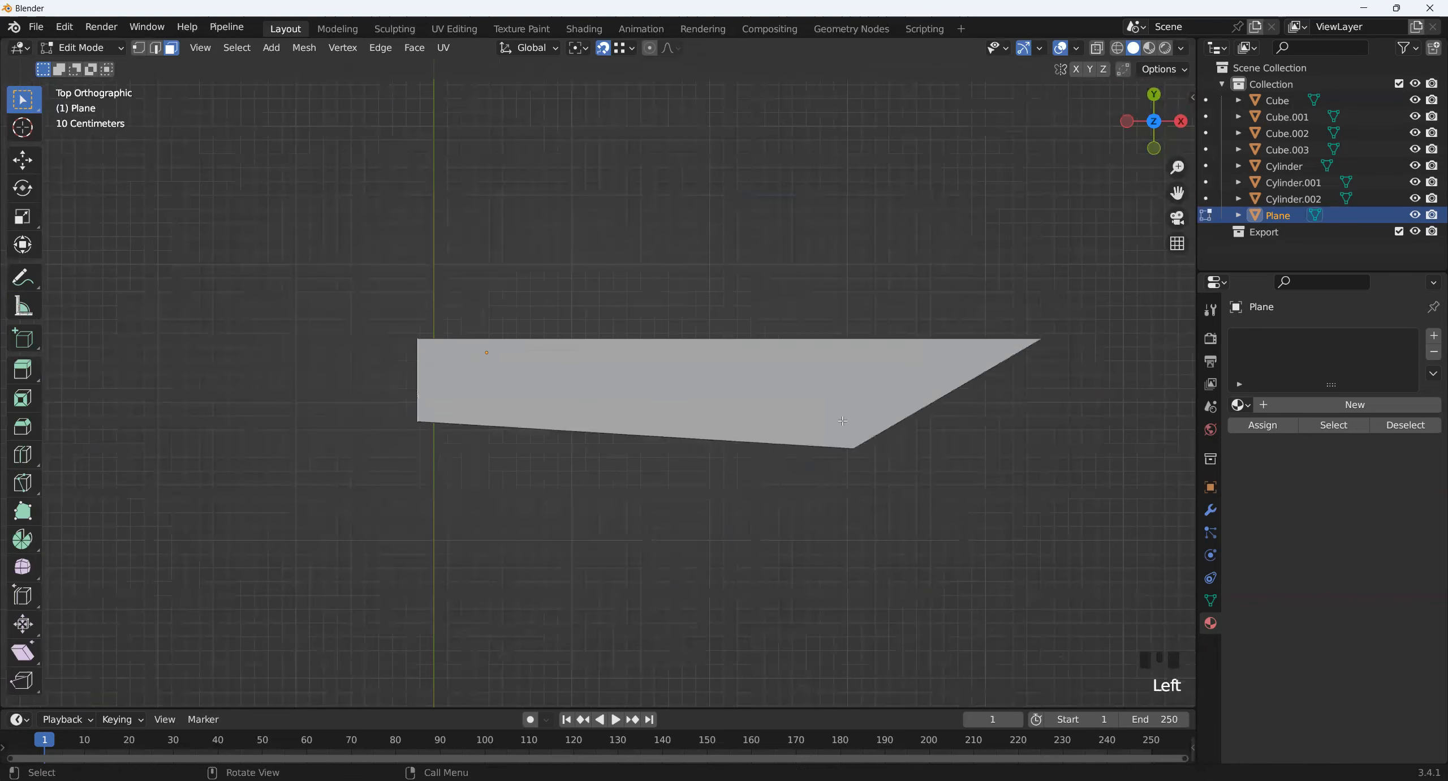
key(e)
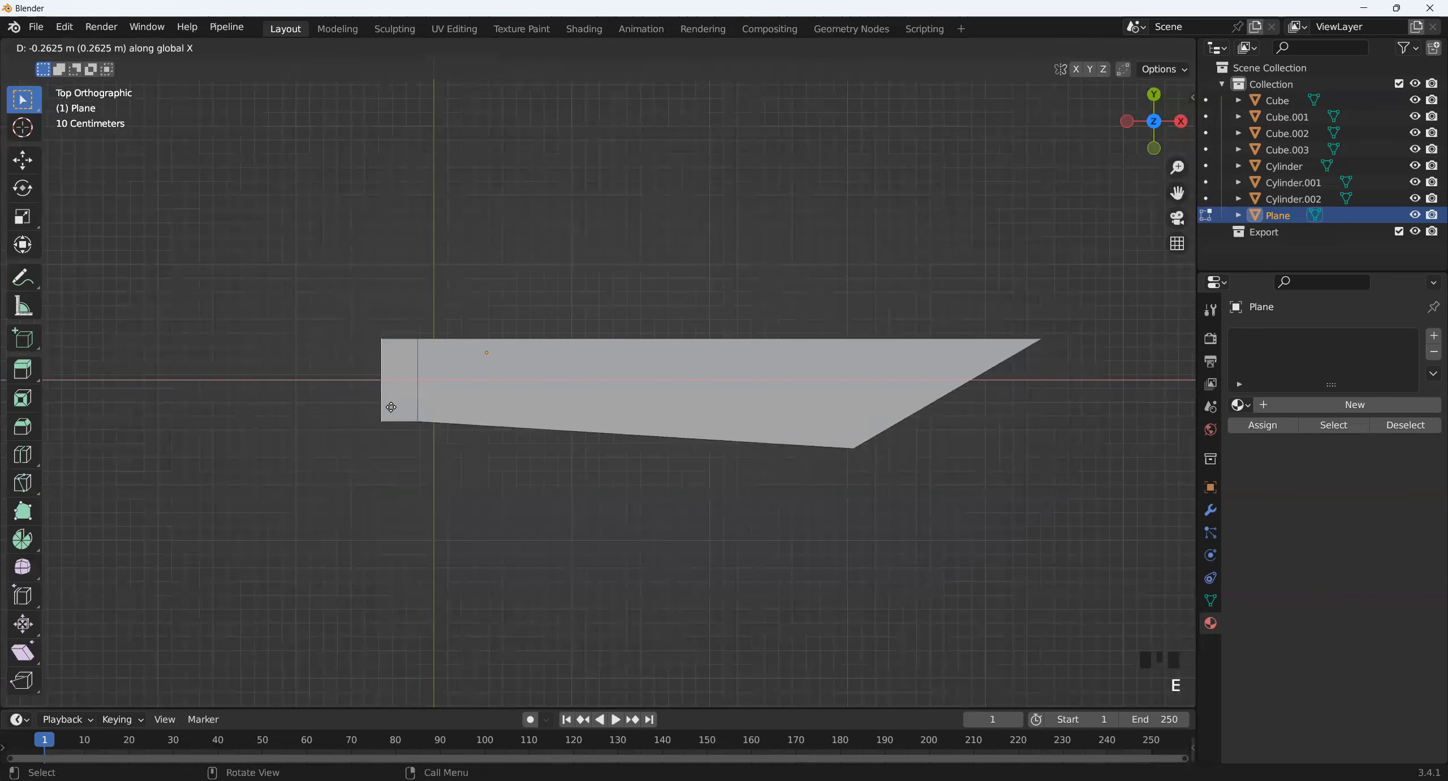
click(391, 407)
- Extrude the upper and lower faces of the new end section about -0.036 m along their normals to thicken the crossguard
middle_drag(391, 407, 608, 315)
scroll(467, 566, up, 2)
click(469, 572)
middle_drag(536, 137, 724, 449)
key(alt+e)
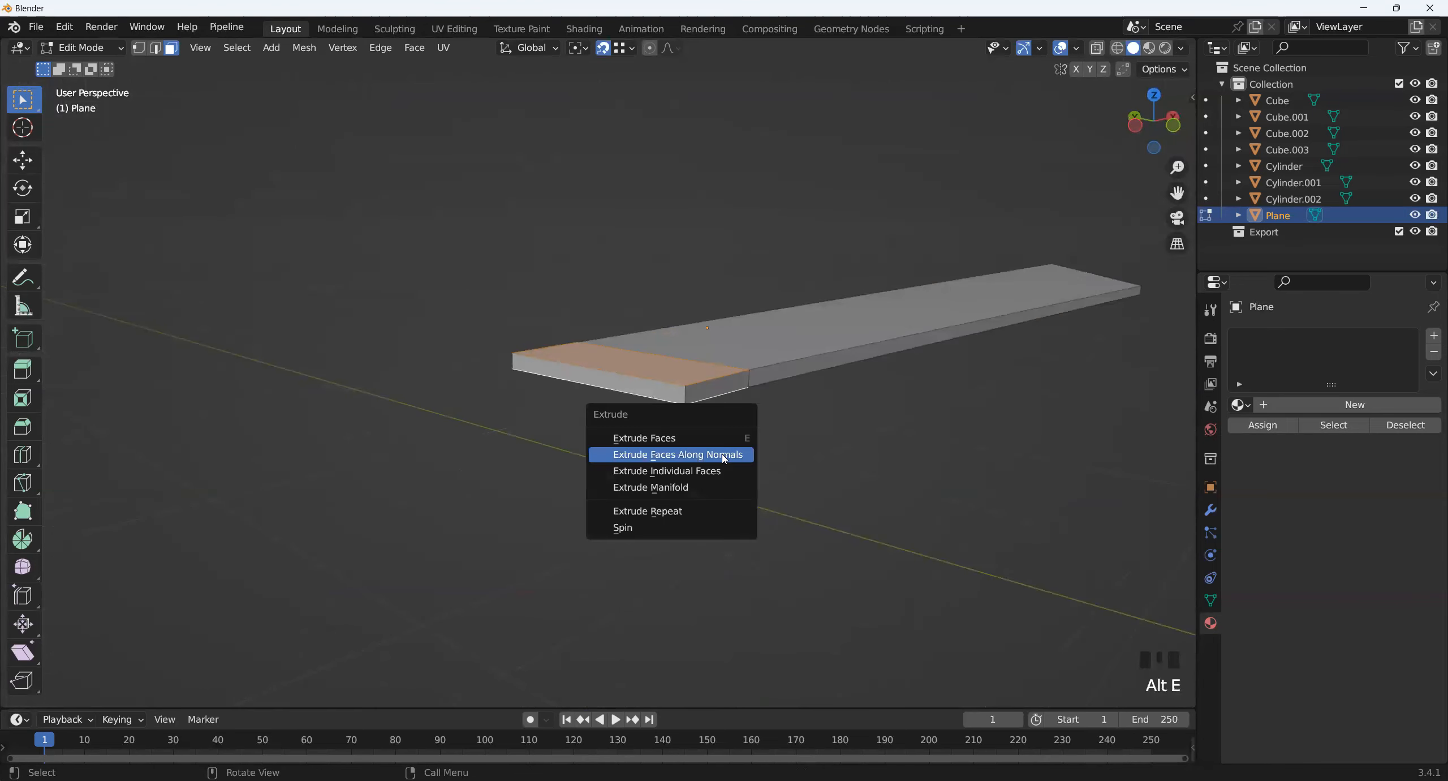
click(725, 458)
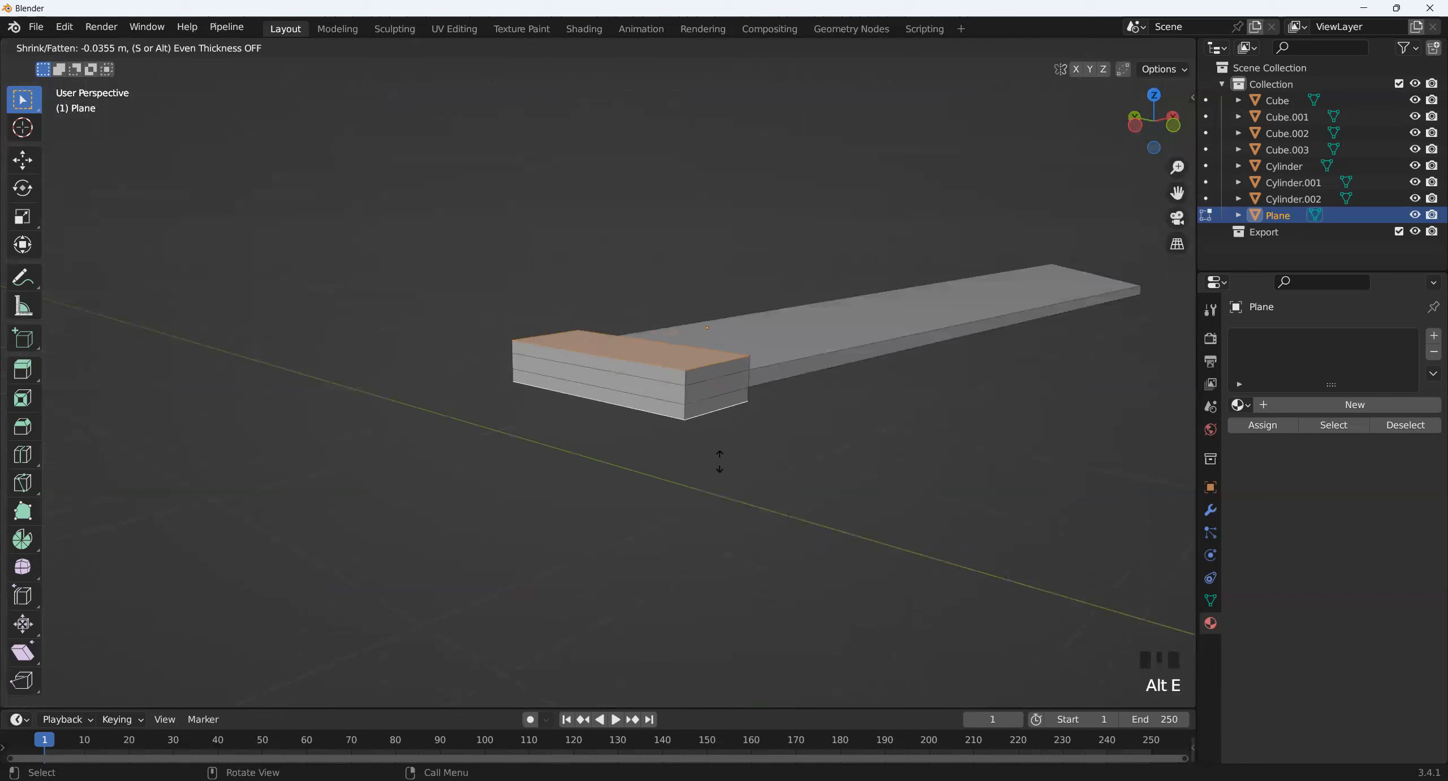
click(720, 461)
- Extrude the thickened section's side faces outward along their normals to form the two crossguard arms
middle_drag(718, 459, 624, 473)
click(654, 461)
shift+click(654, 461)
shift+click(654, 461)
key(alt+e)
click(624, 470)
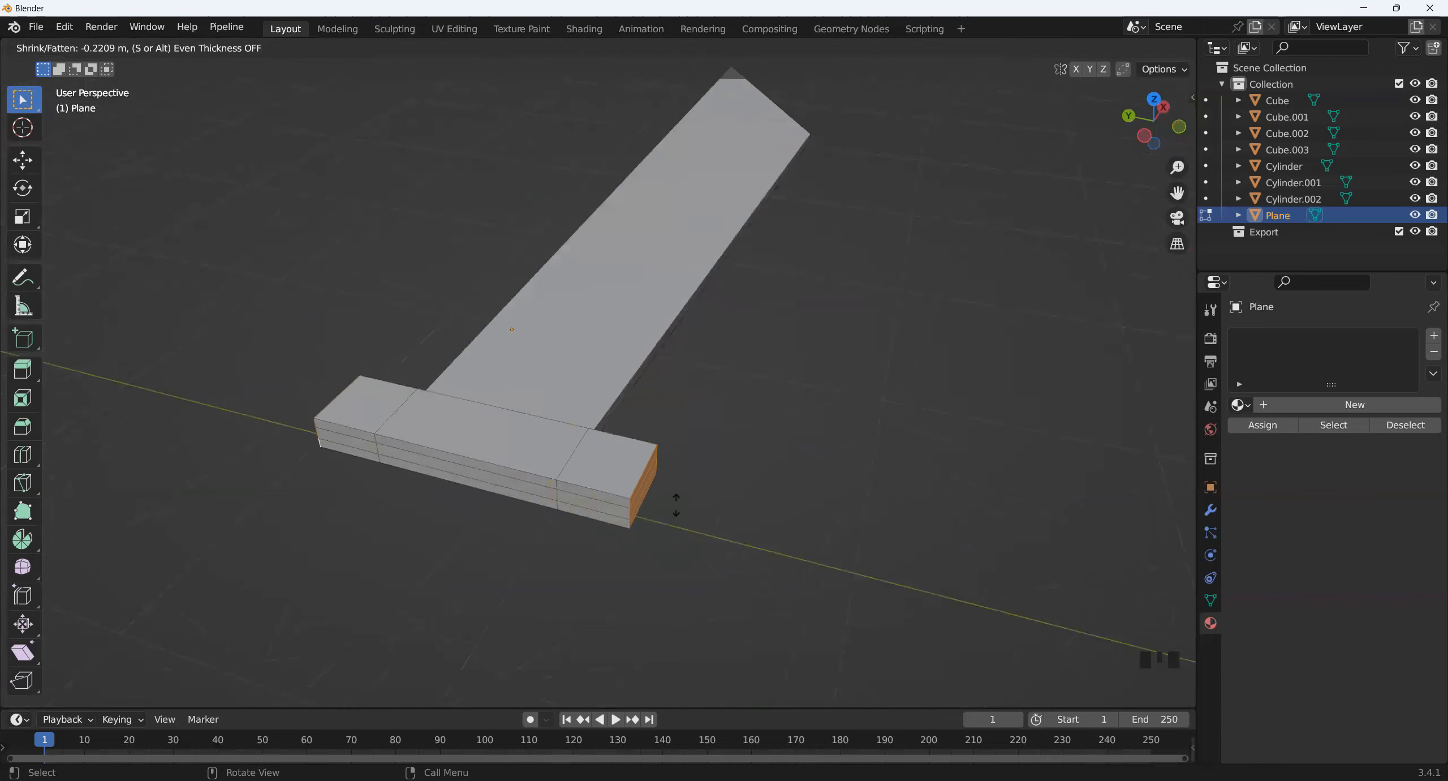
click(714, 528)
- Subdivide the horizontal edges on the crossguard's central back face with two cuts
middle_drag(714, 528, 573, 463)
key(2)
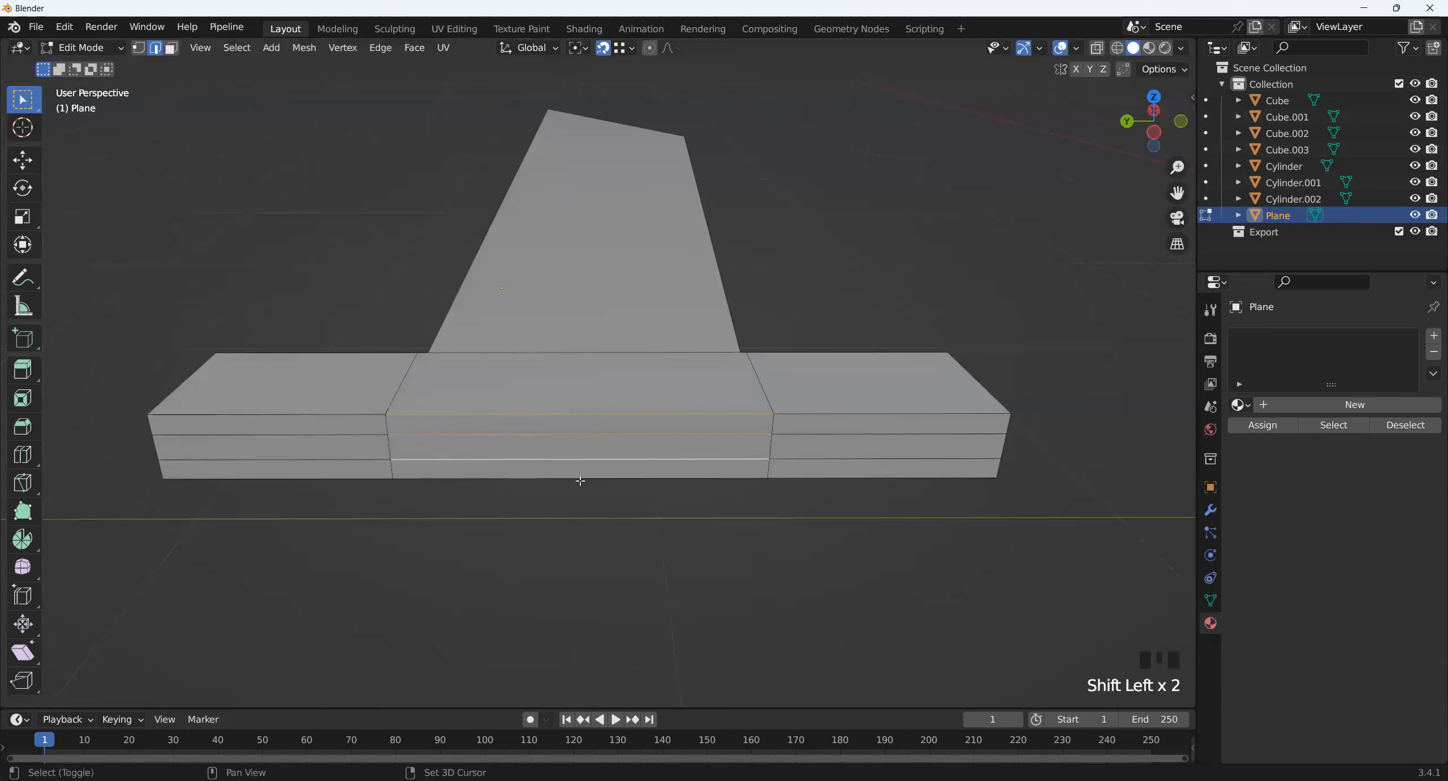
middle_drag(611, 450, 618, 405)
right_click(618, 405)
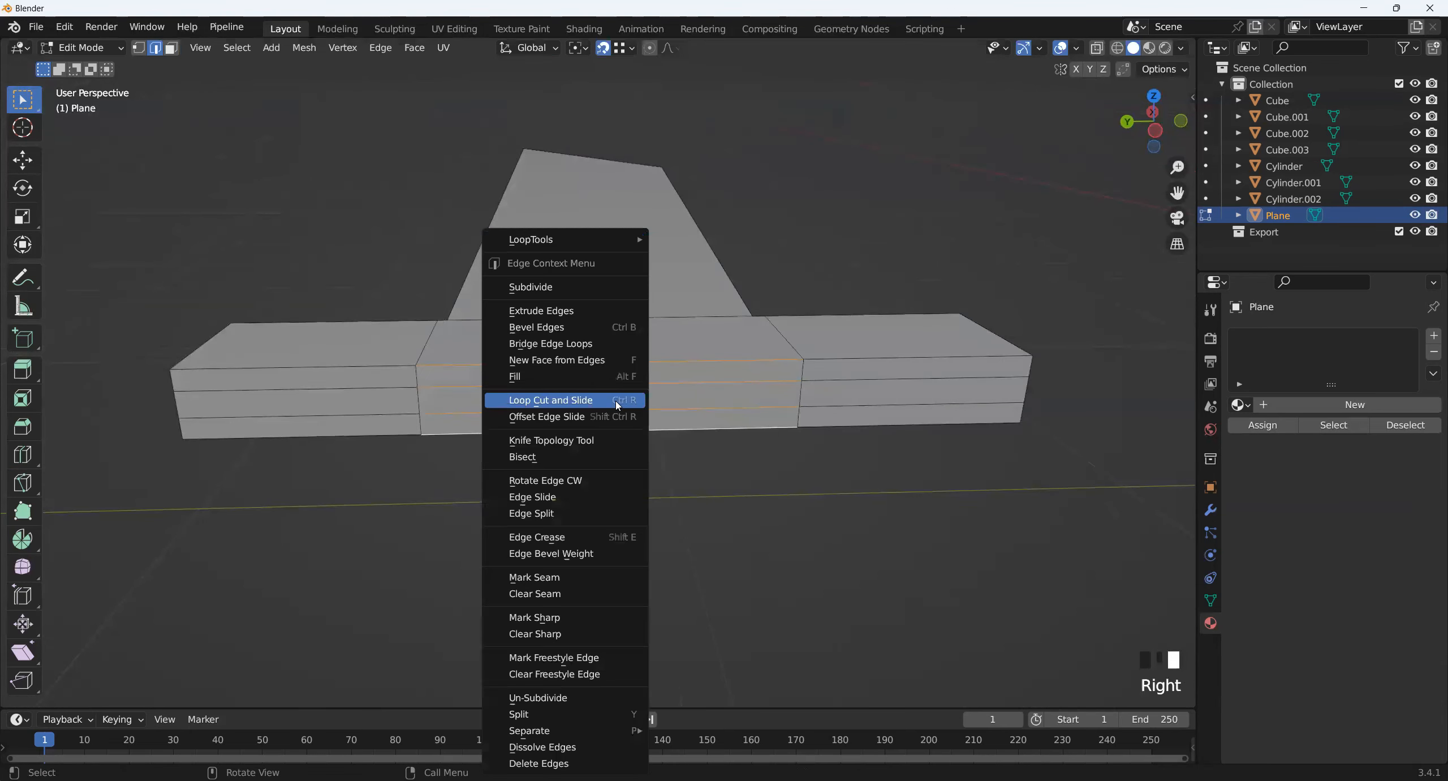
click(577, 287)
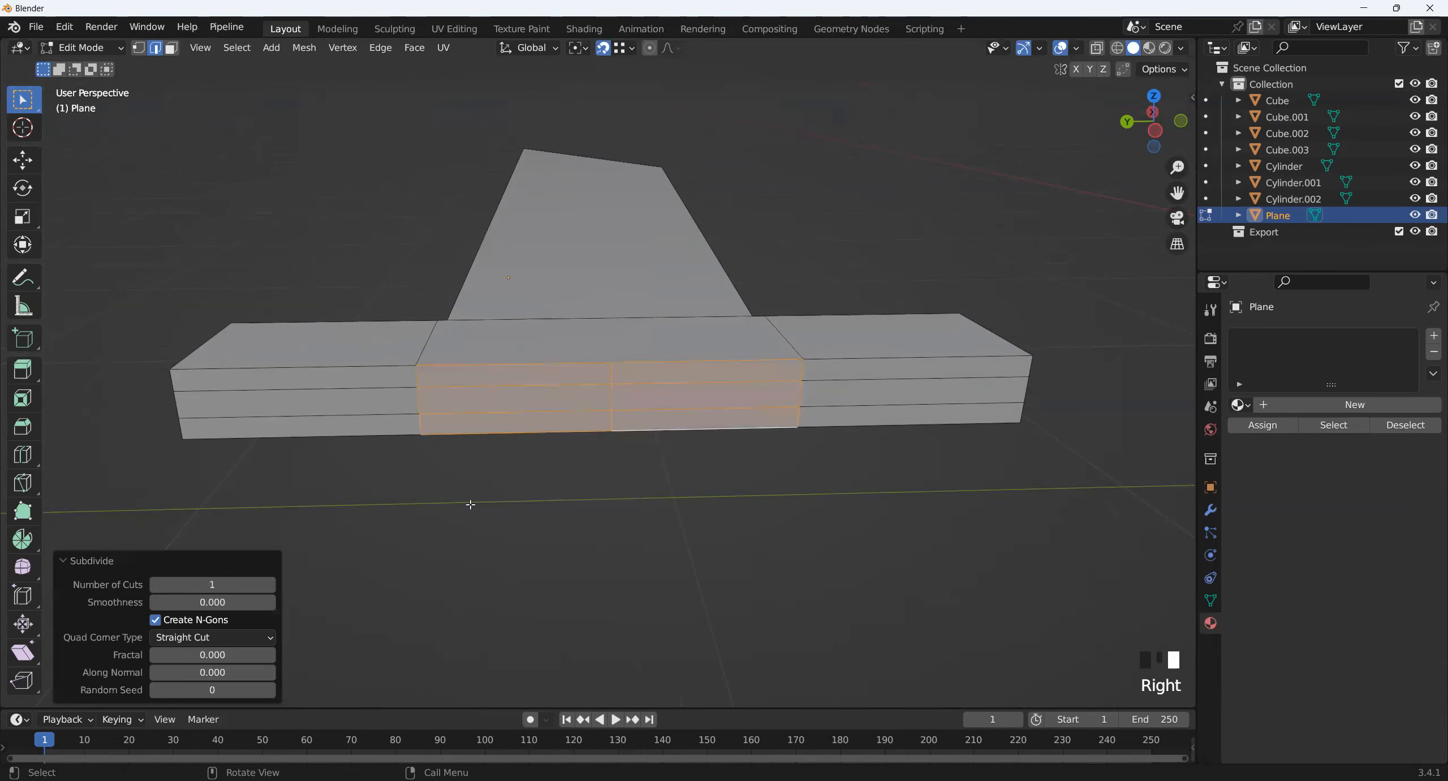
double_click(581, 404)
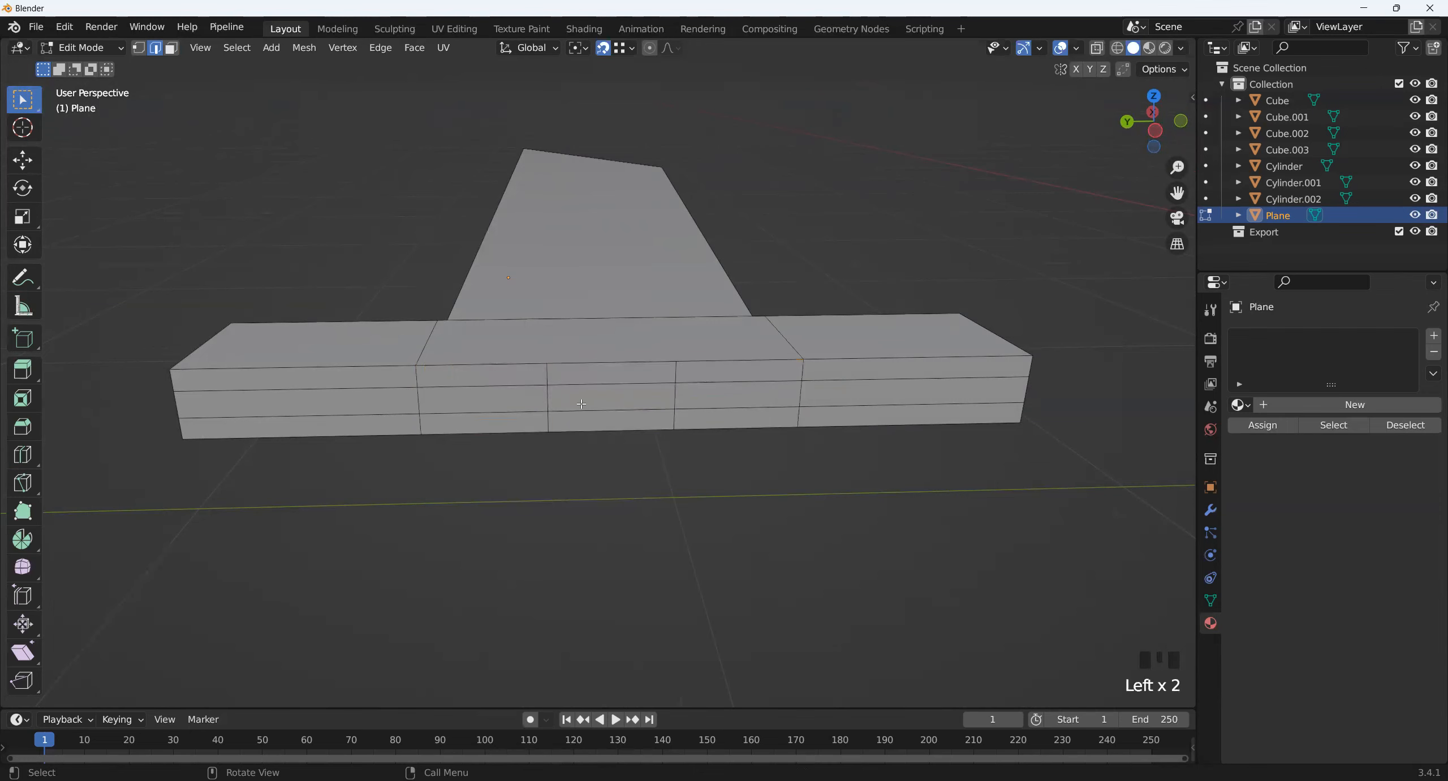
- Scale the two new vertical cut lines apart along Y to widen the middle area of the crossguard's back
middle_drag(686, 408, 703, 537)
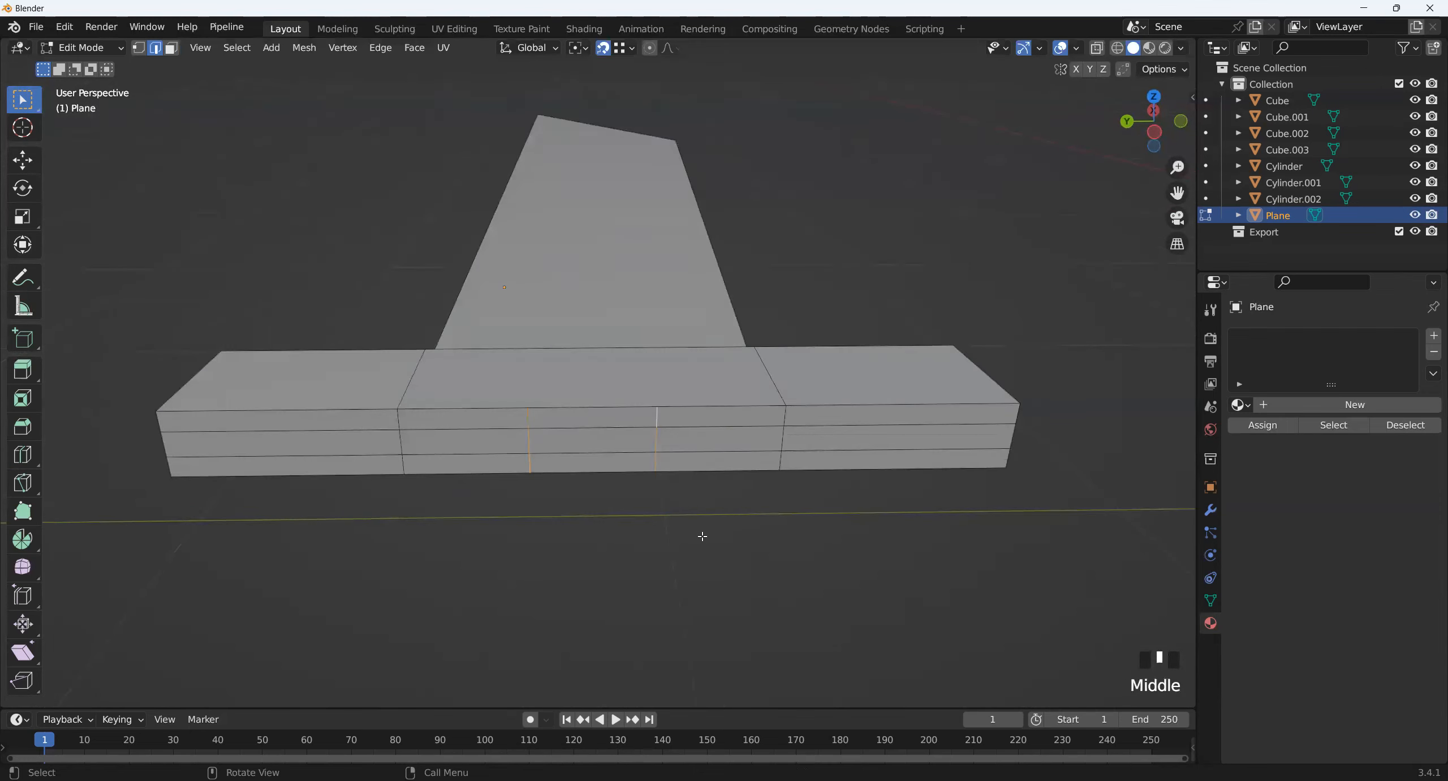
key(s)
key(x)
key(y)
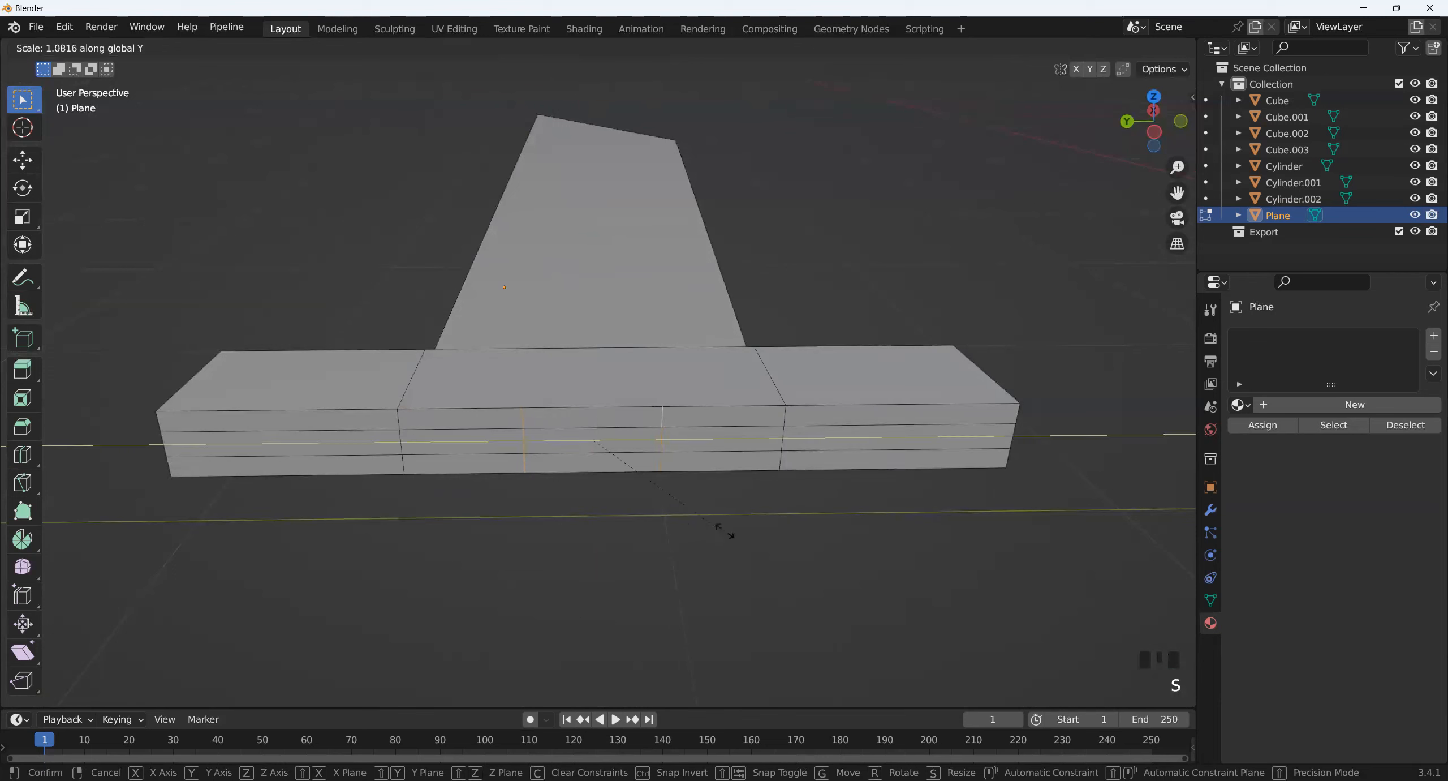
click(846, 539)
- Extrude the middle faces on the crossguard's back about -1.156 m along their normal to form the handle
key(3)
click(593, 417)
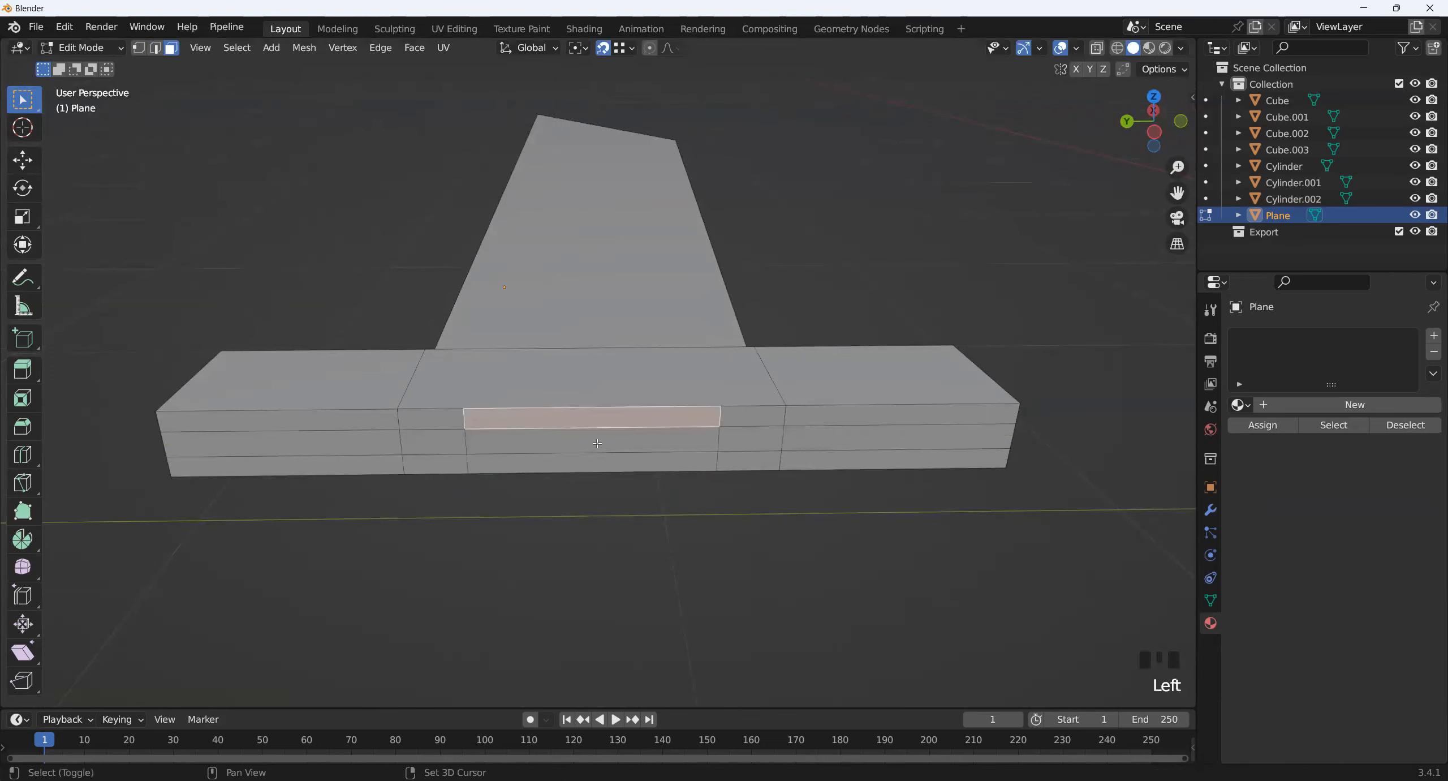
shift+click(594, 441)
scroll(595, 471, down, 2)
middle_drag(595, 470, 566, 524)
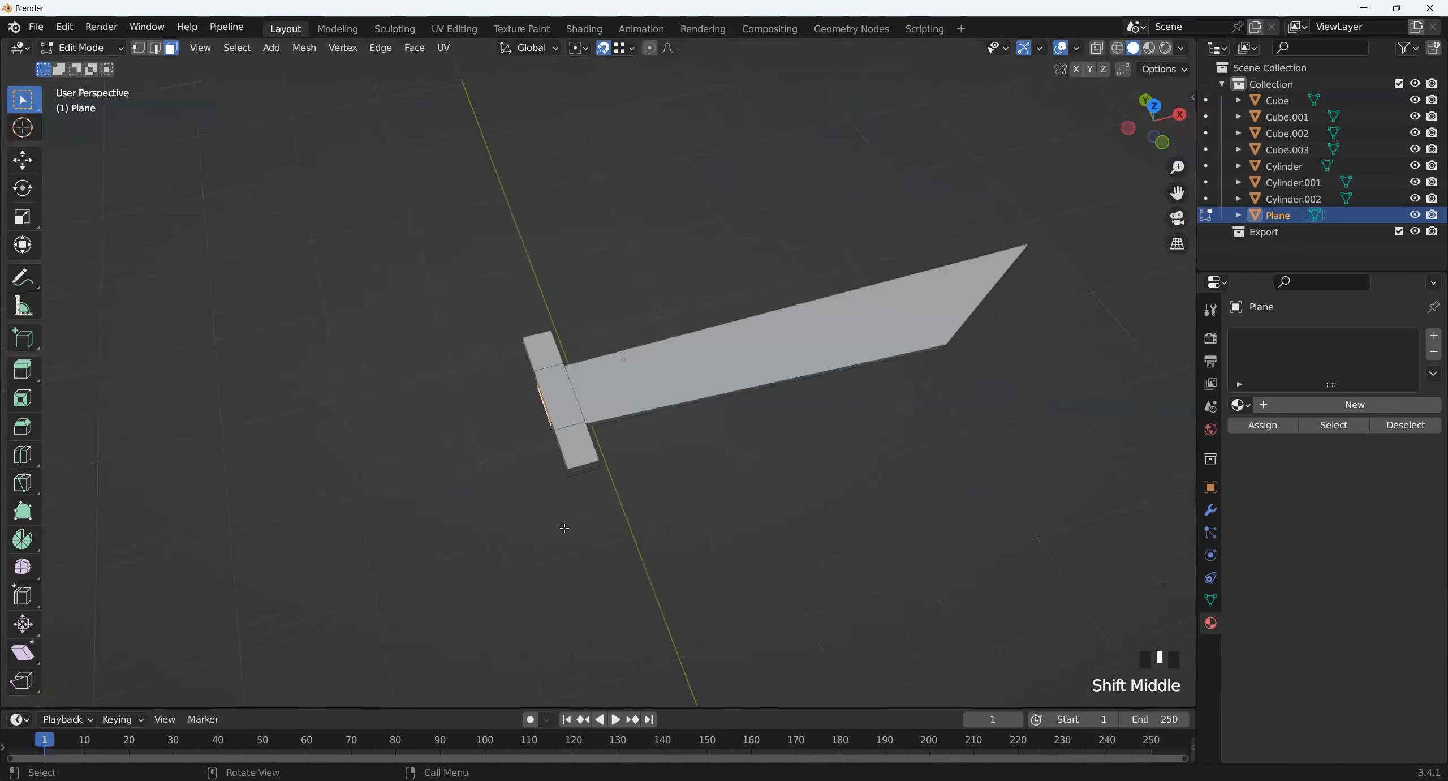
key(e)
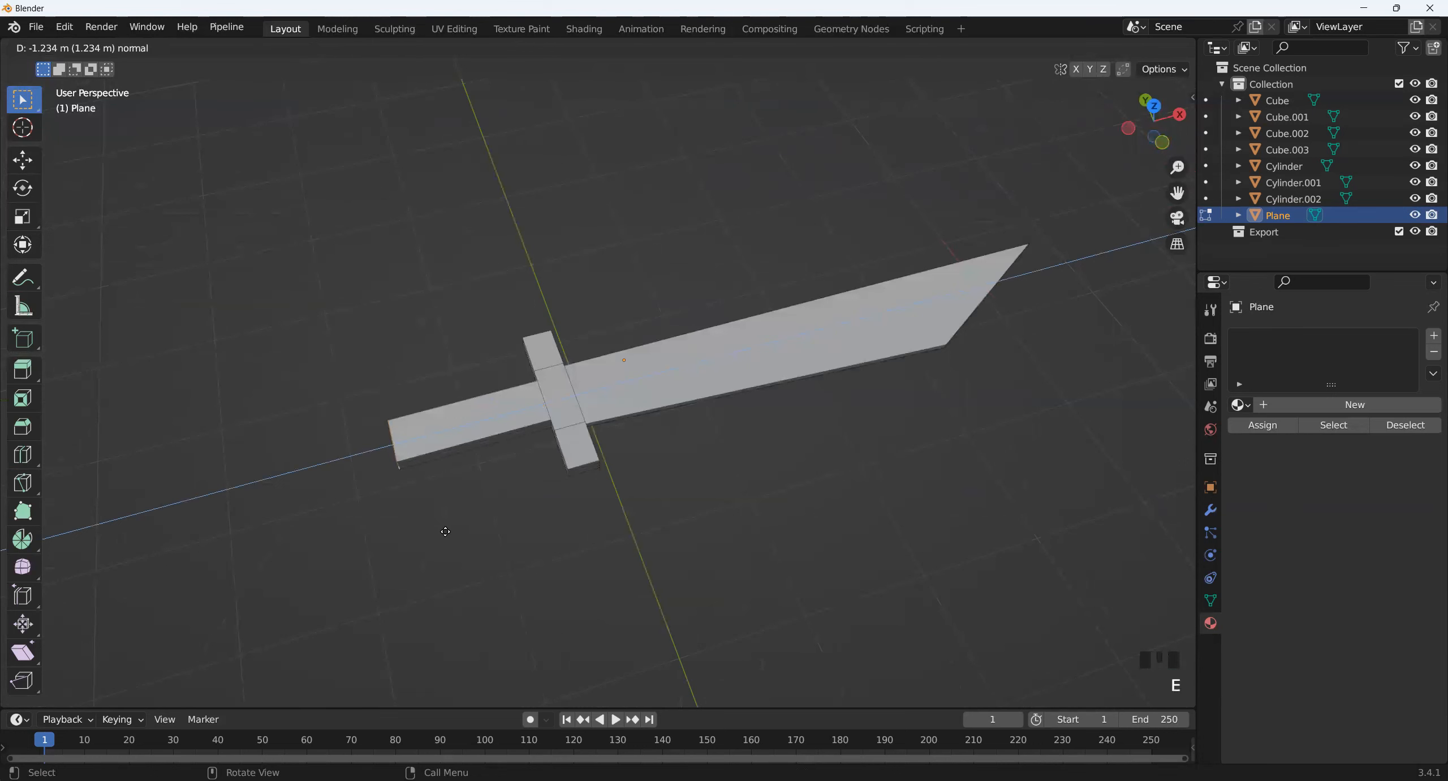
click(455, 528)
- Scale the handle's end face with one axis factor set to 1, and return to Object Mode
middle_drag(456, 528, 785, 546)
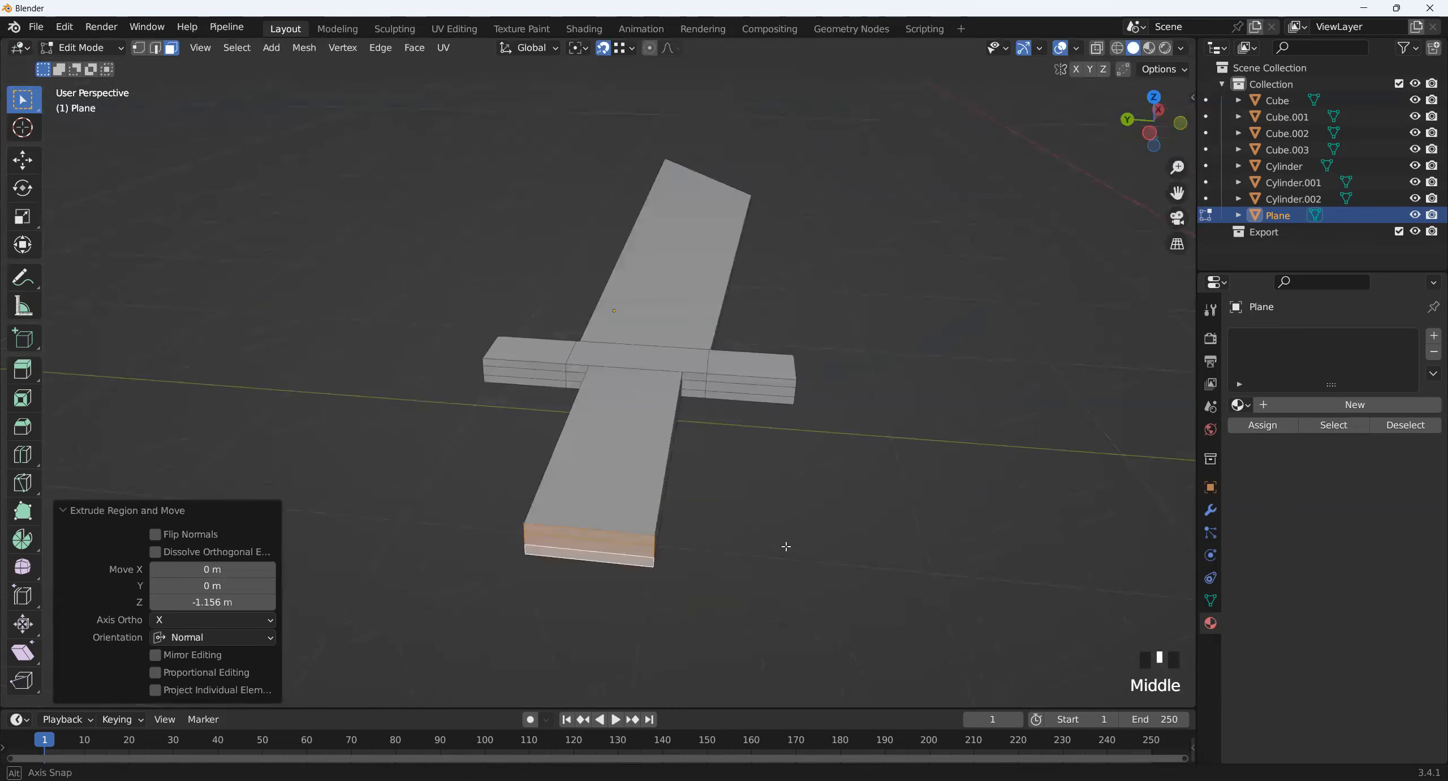
key(s)
click(776, 555)
click(238, 638)
text(1)
key(Return)
middle_drag(681, 509, 650, 526)
key(Tab)
- Inset the handle's broad face in Edit Mode with a thickness of about 0.08 m
scroll(693, 526, up, 2)
scroll(588, 517, down, 1)
scroll(650, 527, up, 3)
middle_drag(730, 498, 571, 483)
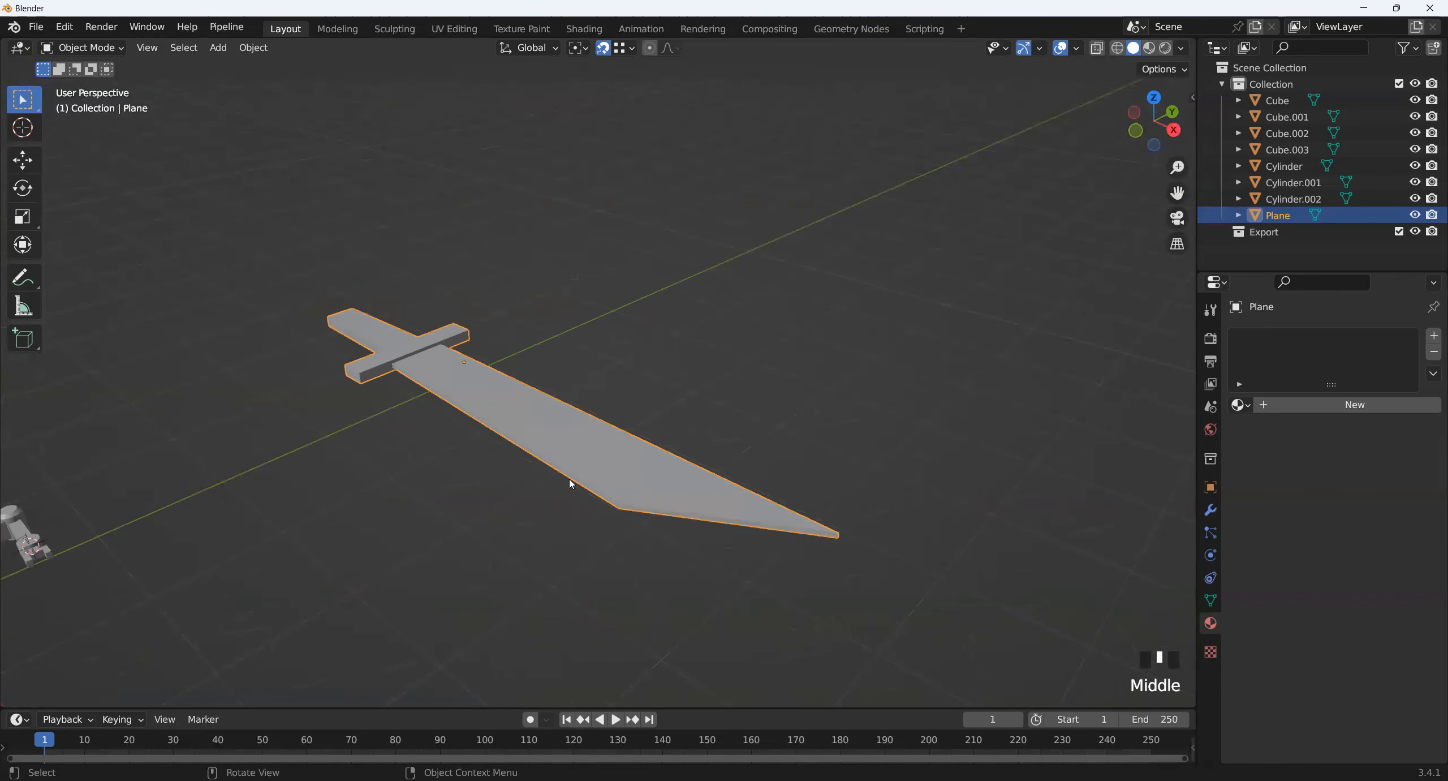
middle_drag(571, 483, 639, 301)
key(Tab)
click(708, 601)
middle_drag(651, 159, 644, 434)
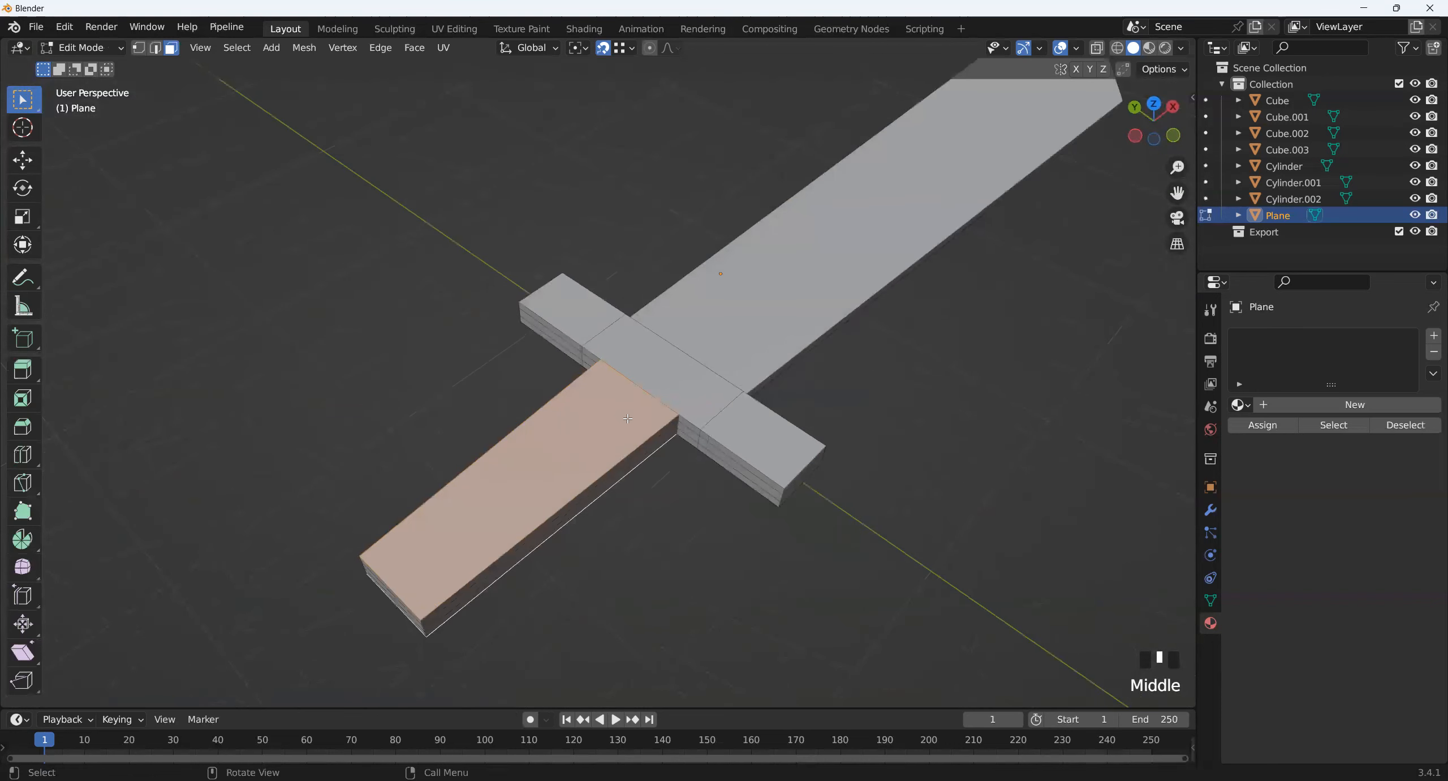
key(i)
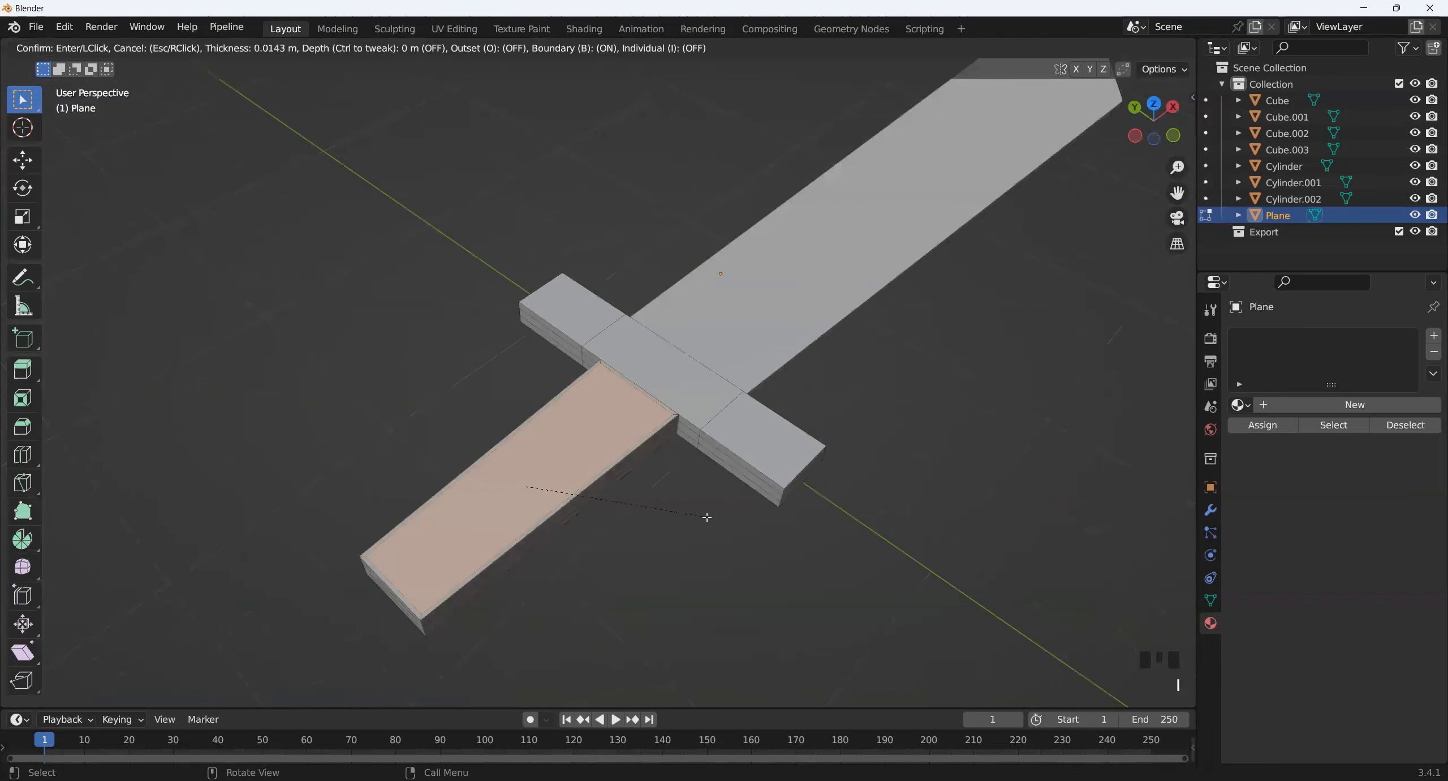
click(694, 512)
- Recess the inset handle face by extruding it along its normal, and return to Object Mode
mouse_move(673, 521)
shift+middle_down()
mouse_move(660, 502)
mouse_move(649, 527)
shift+middle_up()
scroll(651, 497, up, 2)
scroll(651, 497, down, 1)
key(alt+e)
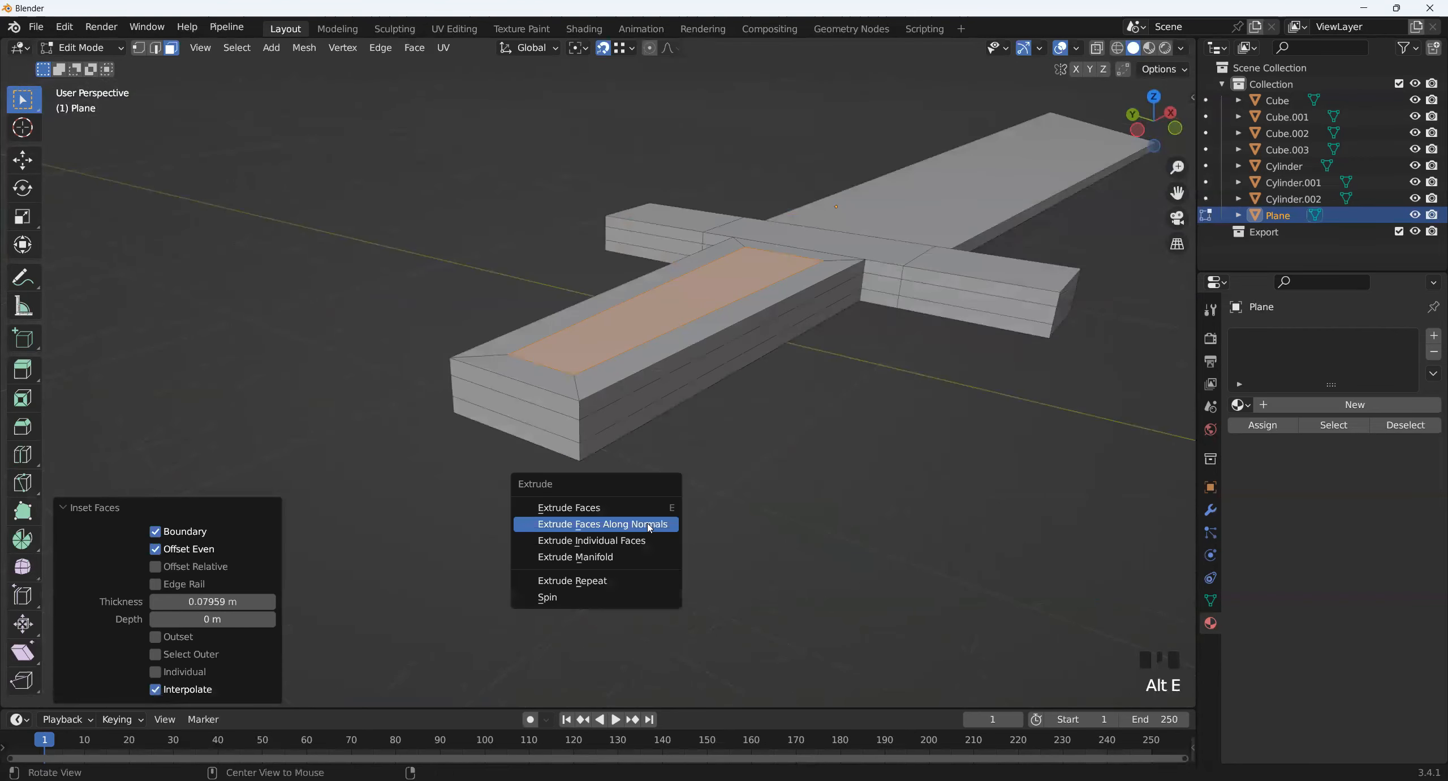
click(650, 527)
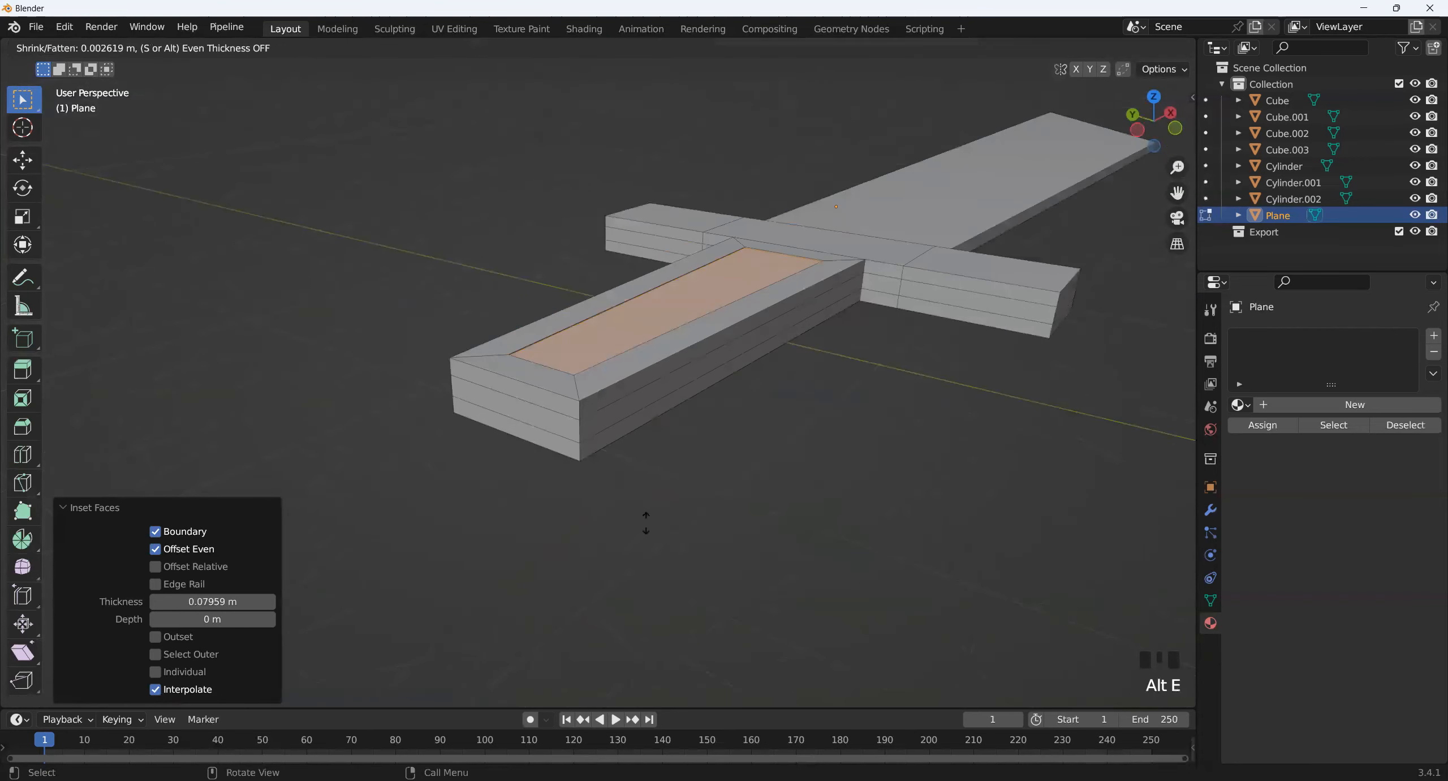
click(637, 497)
key(Tab)
- Select the whole sword object and delete it from the scene
middle_drag(637, 492, 754, 423)
scroll(675, 417, down, 3)
scroll(695, 477, up, 3)
middle_drag(766, 380, 747, 401)
scroll(637, 380, down, 3)
middle_drag(634, 375, 606, 378)
drag(628, 391, 589, 466)
key(Delete)
- Add a Mirror modifier to the robot's upper arm box, using only the Y axis and the body cylinder as mirror object
ctrl+middle_drag(210, 408, 446, 394)
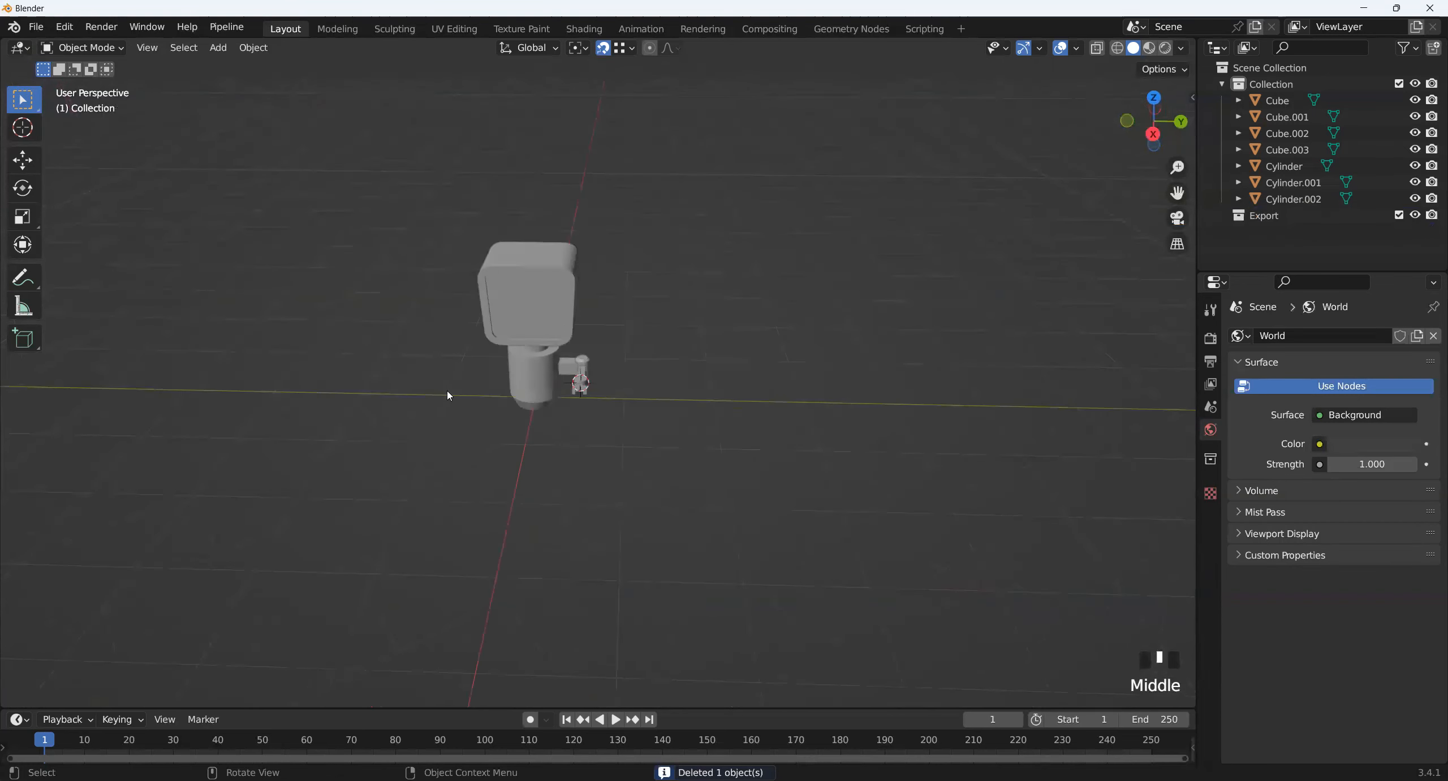
scroll(575, 349, down, 6)
scroll(600, 355, down, 1)
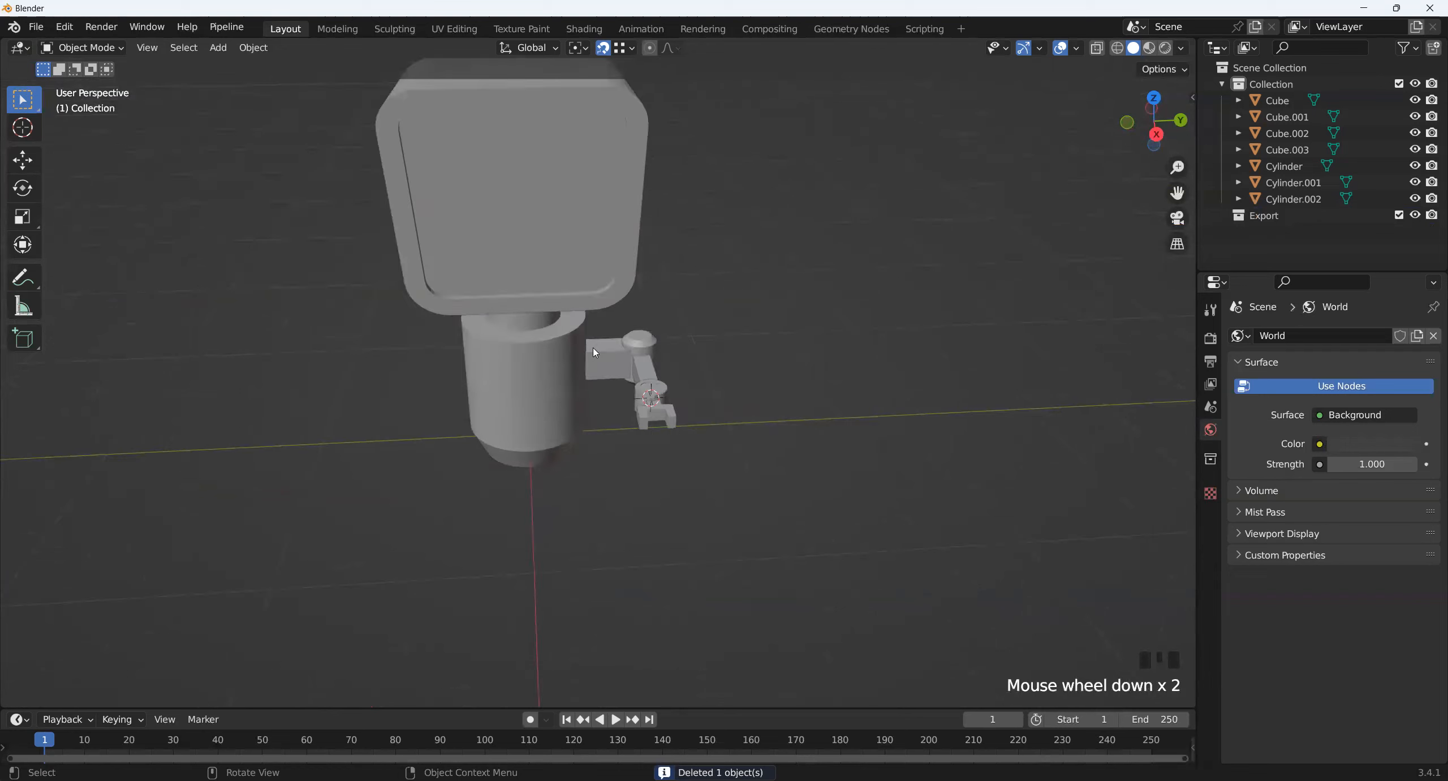
scroll(602, 366, down, 1)
scroll(601, 366, up, 1)
click(602, 368)
shift+middle_drag(600, 363, 601, 393)
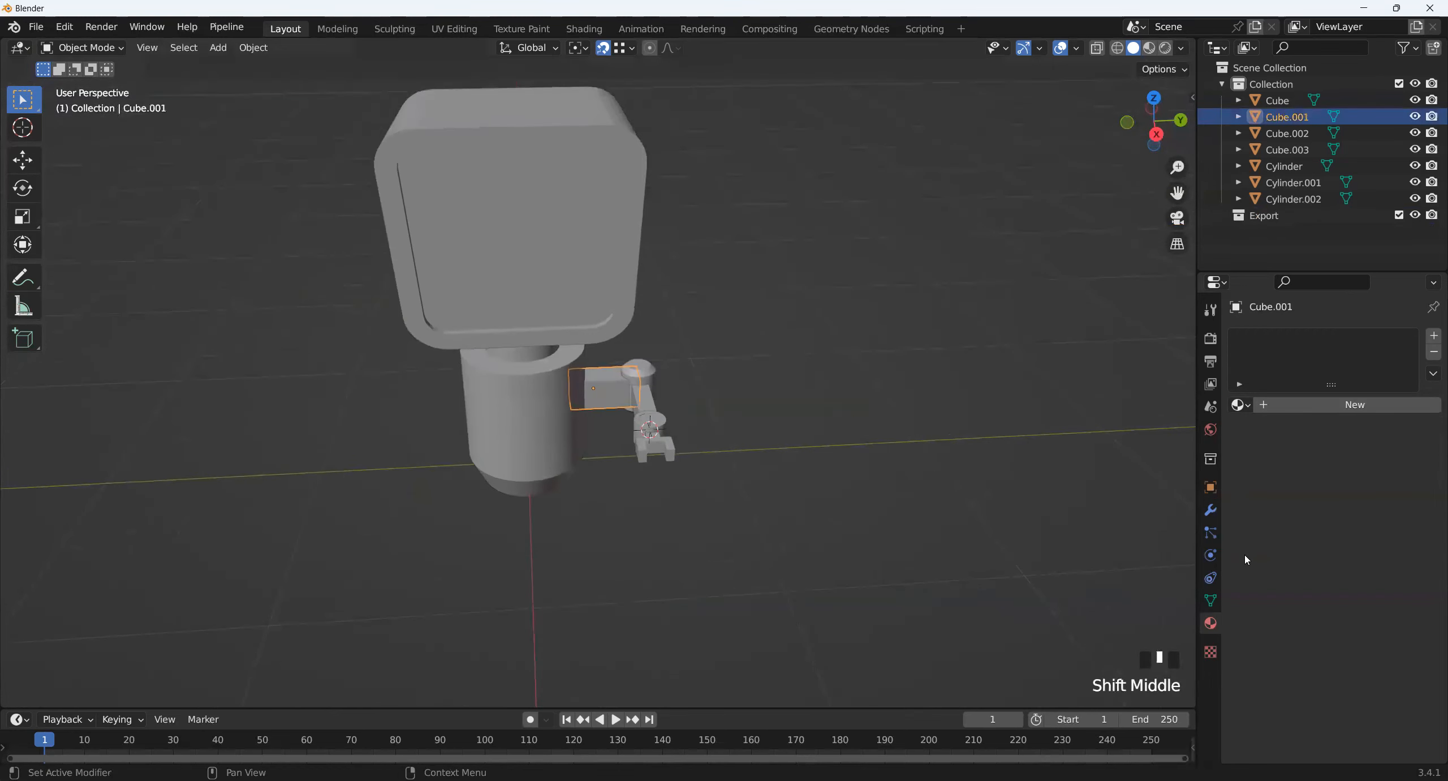
click(1211, 509)
click(1290, 336)
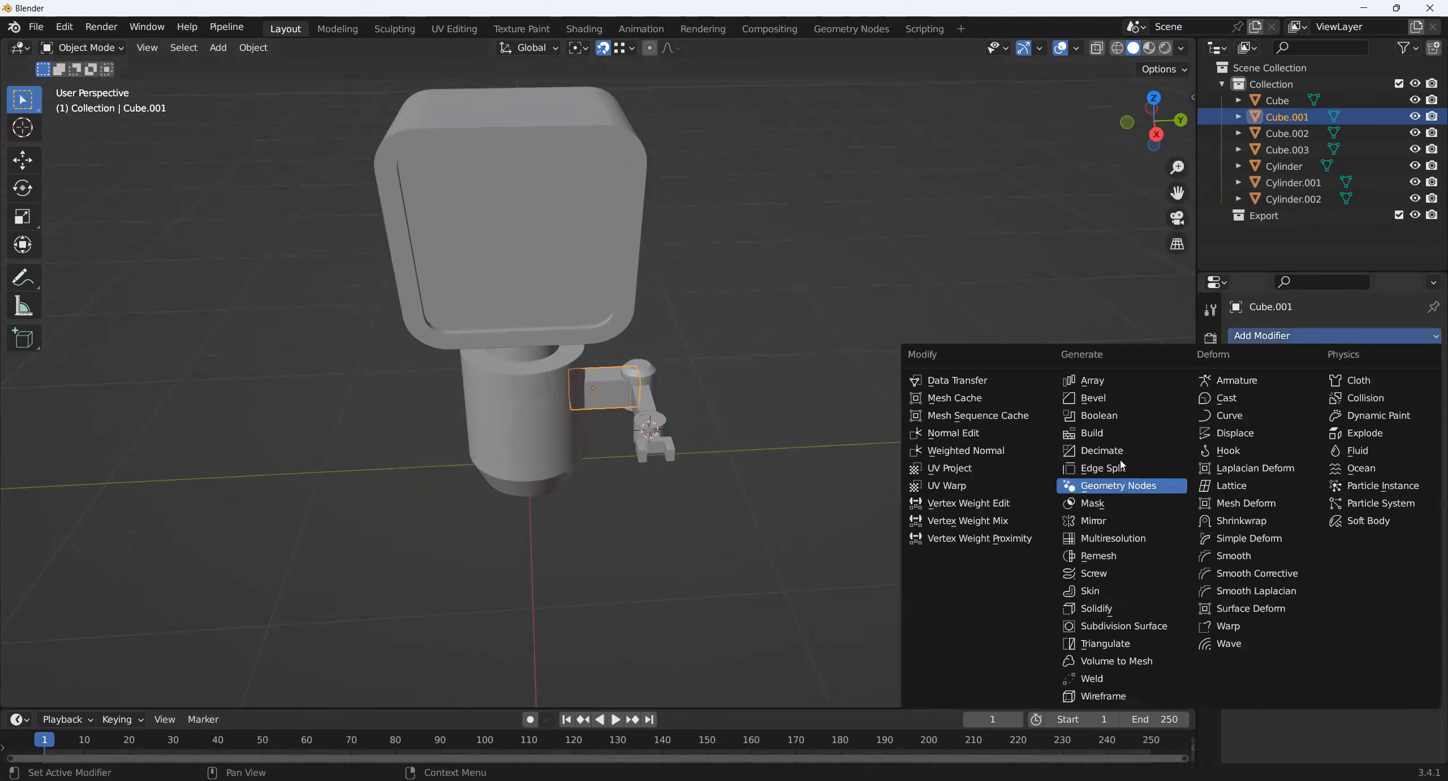
click(1094, 521)
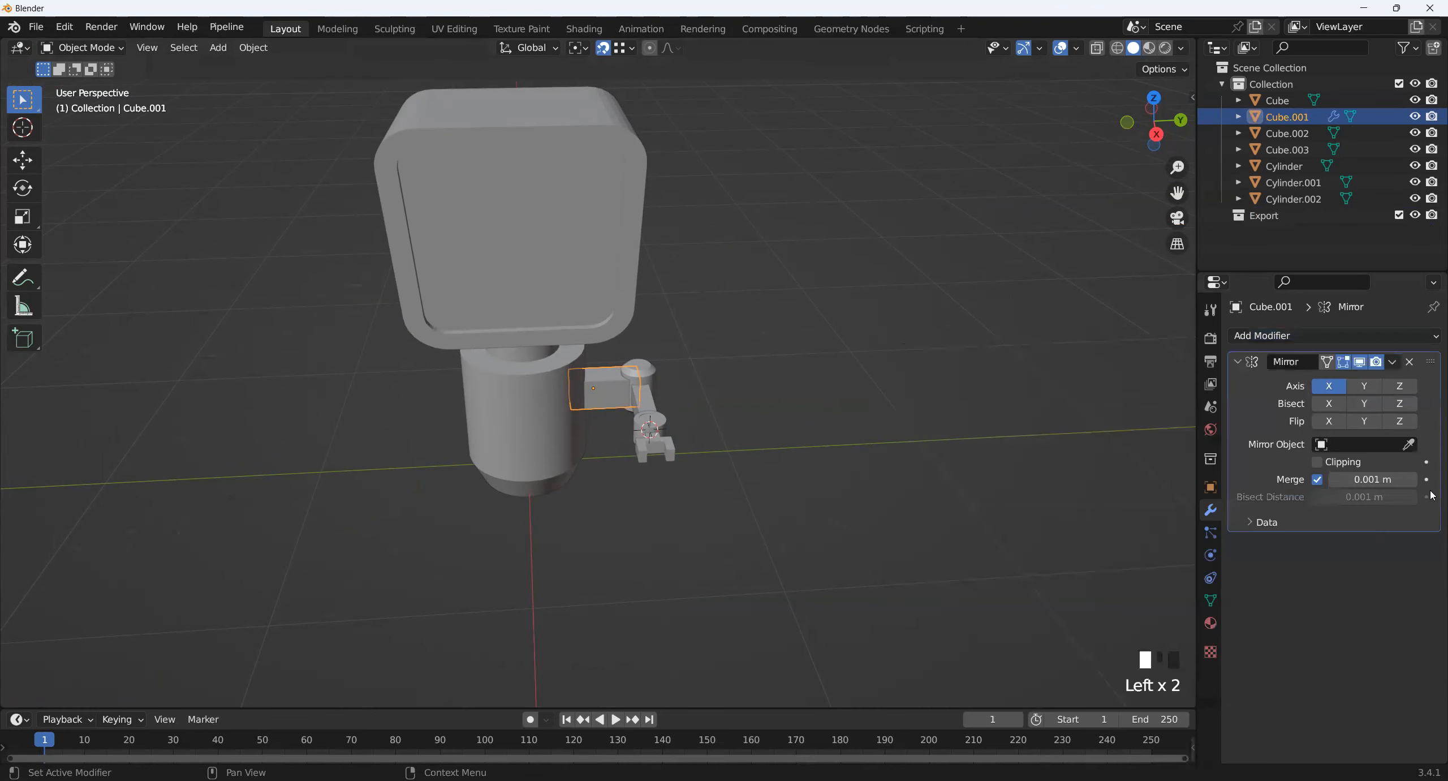
click(1365, 386)
click(1329, 386)
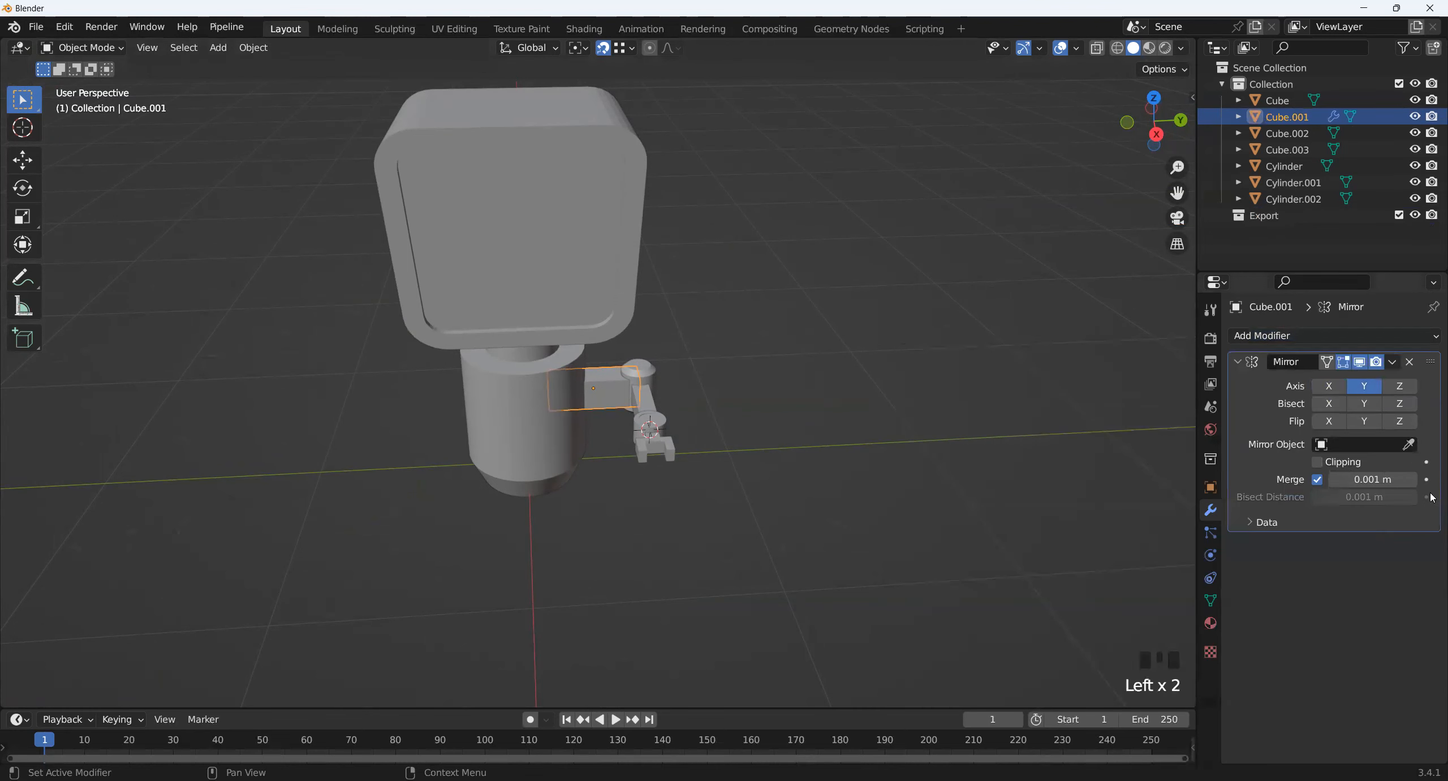
click(1409, 444)
click(518, 390)
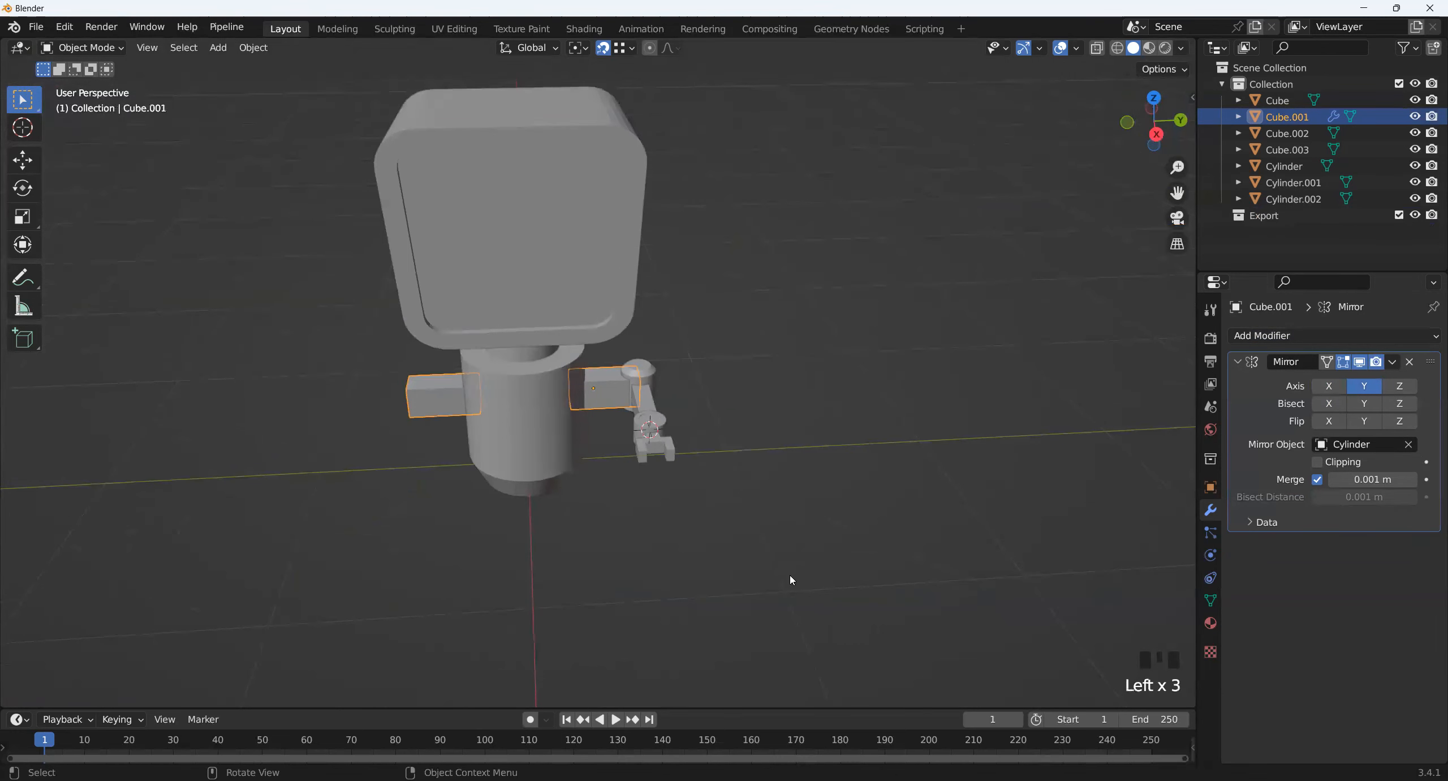
- Mirror the cylindrical joint at the upper arm's end across Y with a Mirror modifier that uses the body cylinder as mirror object
click(769, 395)
click(641, 372)
click(1267, 335)
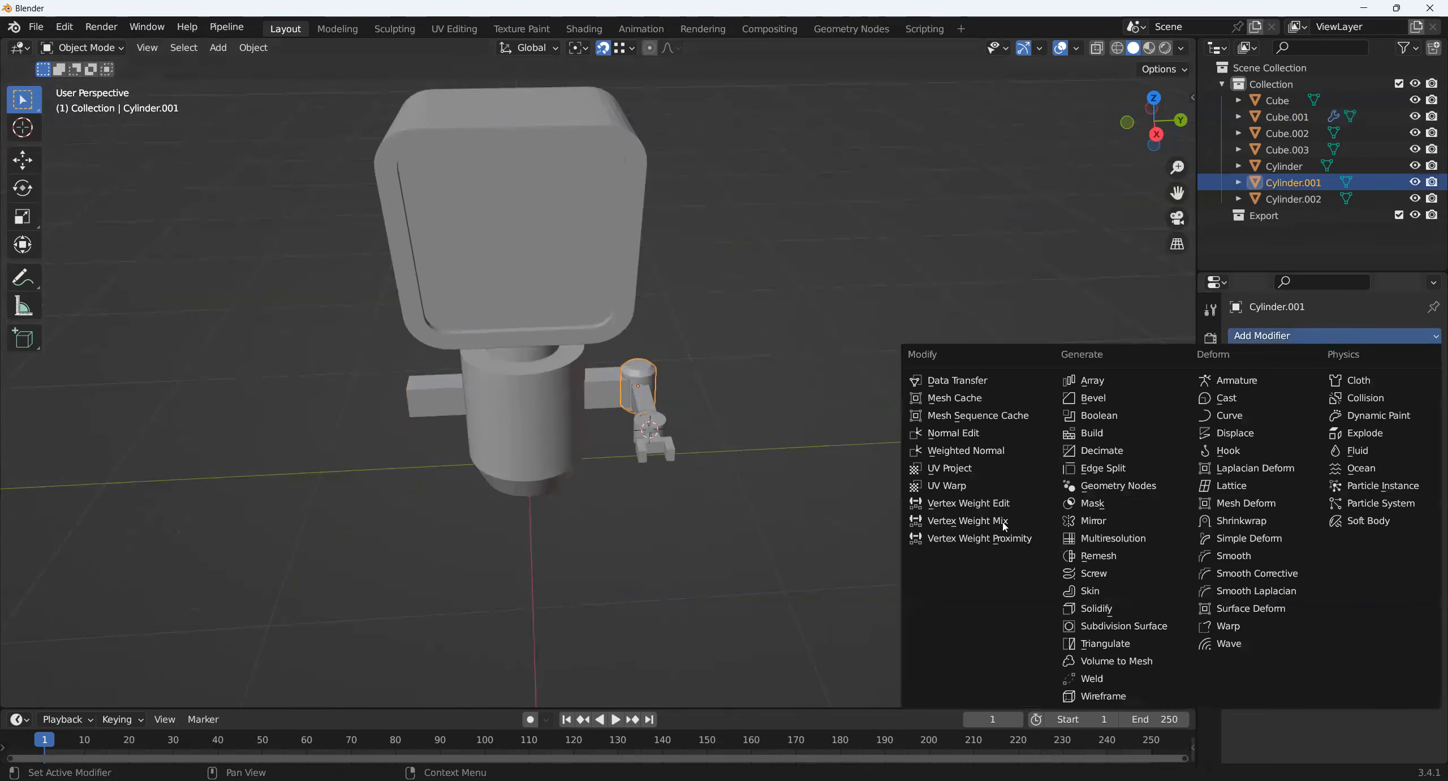
click(1120, 523)
click(1365, 386)
click(1329, 386)
click(1408, 444)
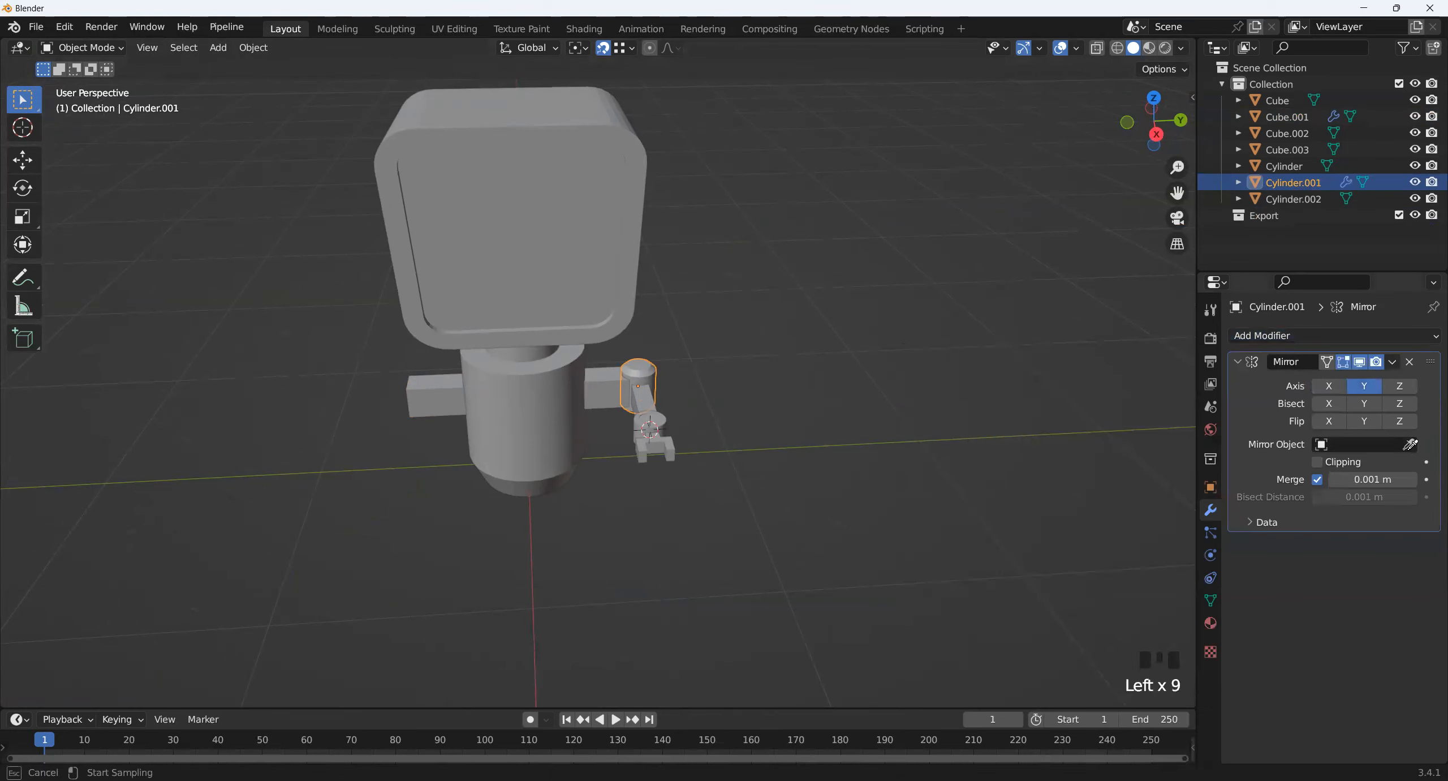
click(566, 403)
- Add a Mirror modifier to the forearm box, with the body cylinder as mirror object and only the Y axis enabled
click(646, 413)
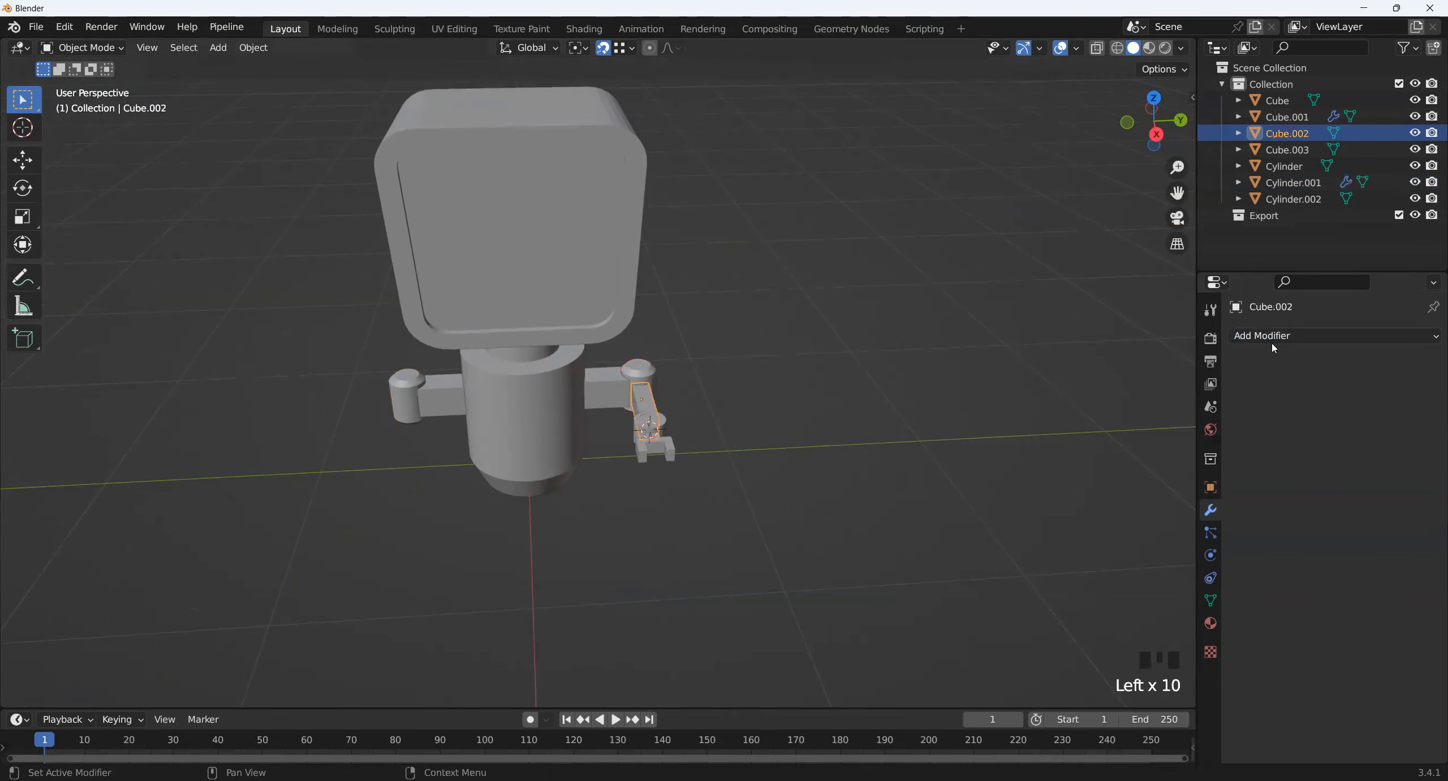
click(1357, 336)
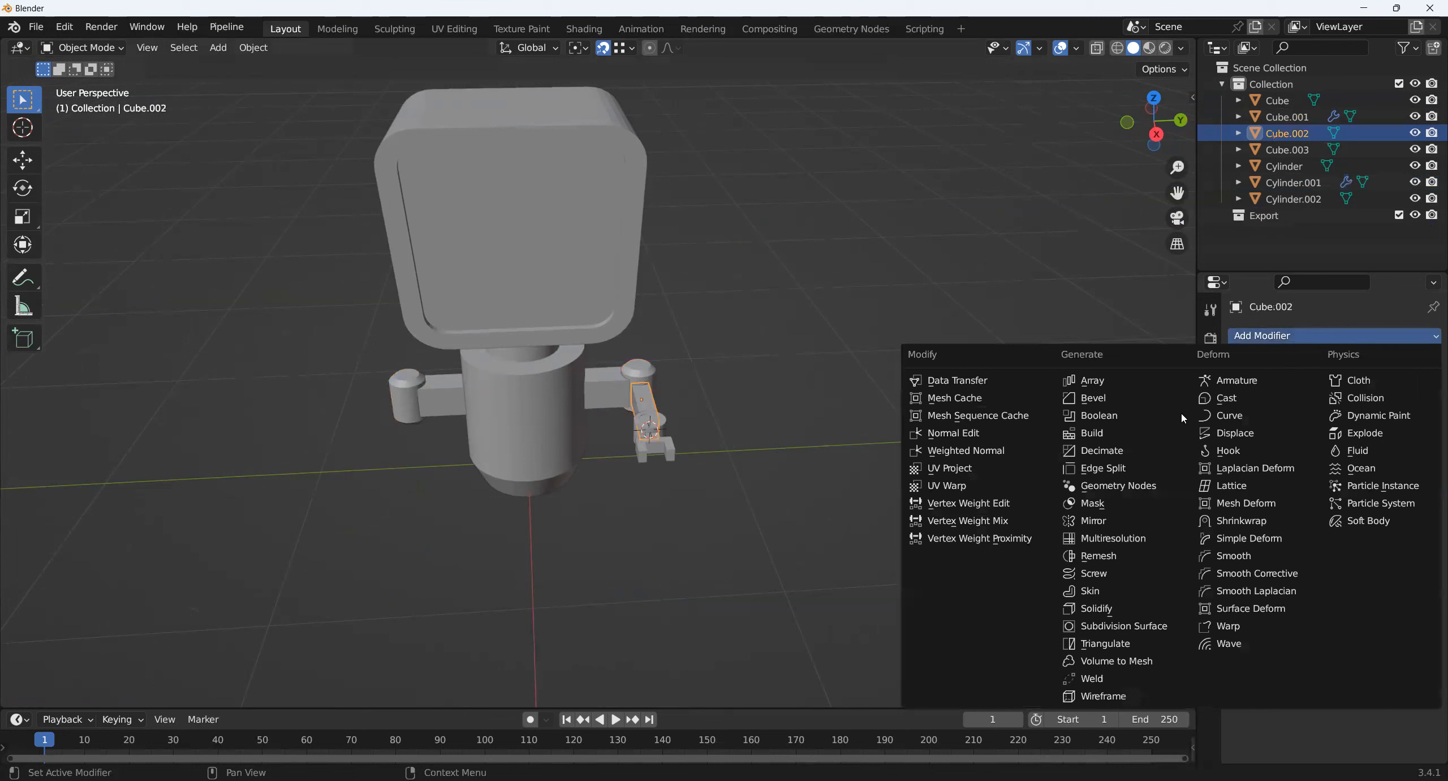
click(1117, 521)
click(1408, 444)
click(536, 422)
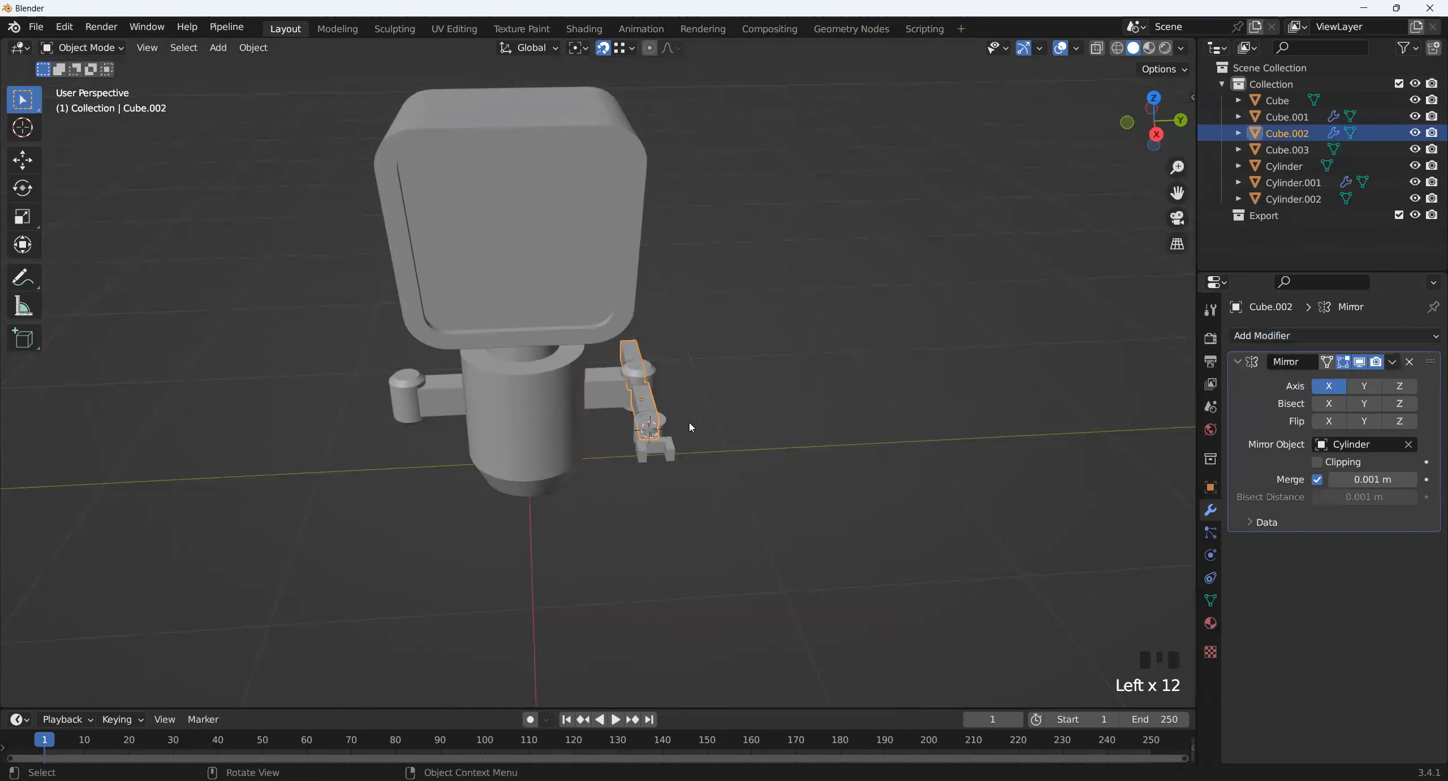
scroll(689, 422, up, 2)
click(1369, 387)
click(1329, 386)
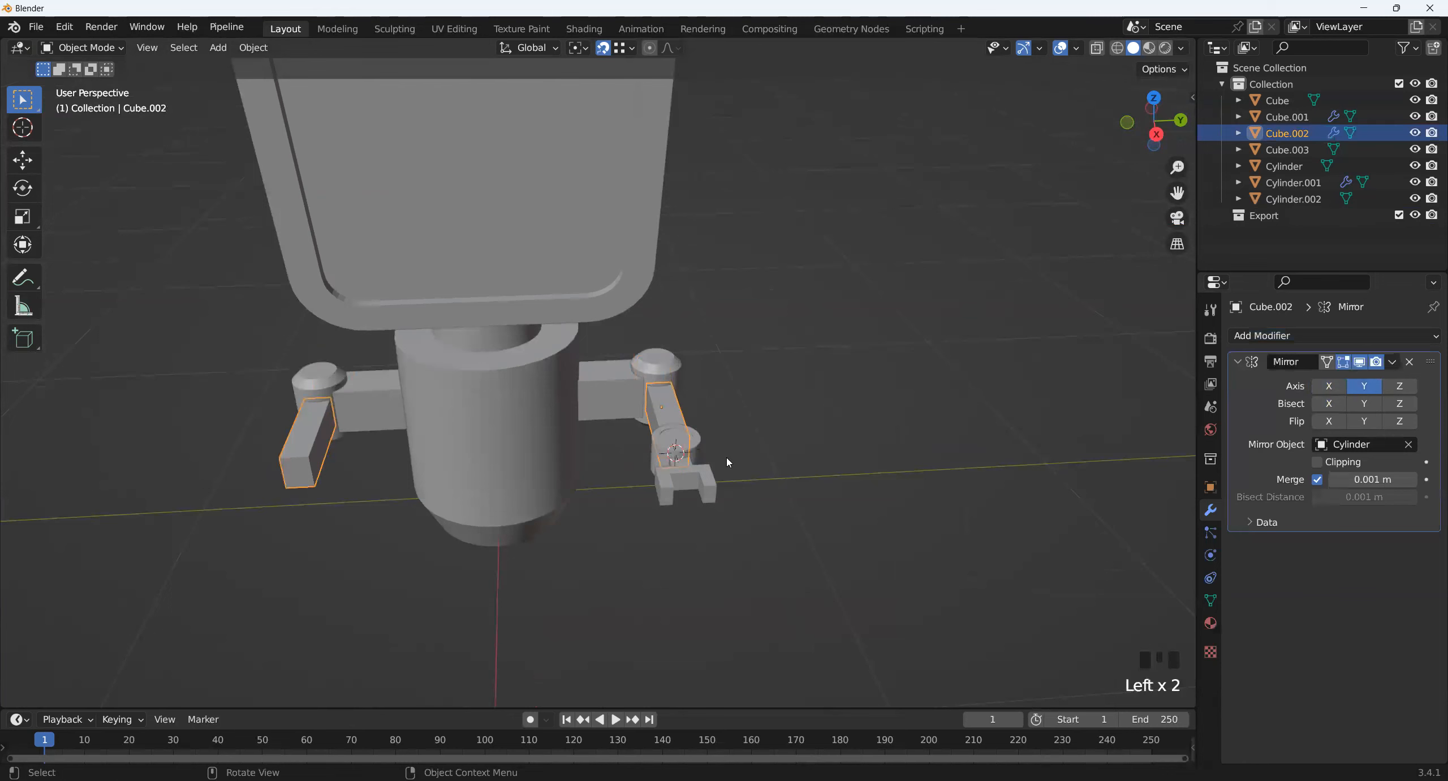
click(679, 453)
click(1318, 306)
click(1318, 336)
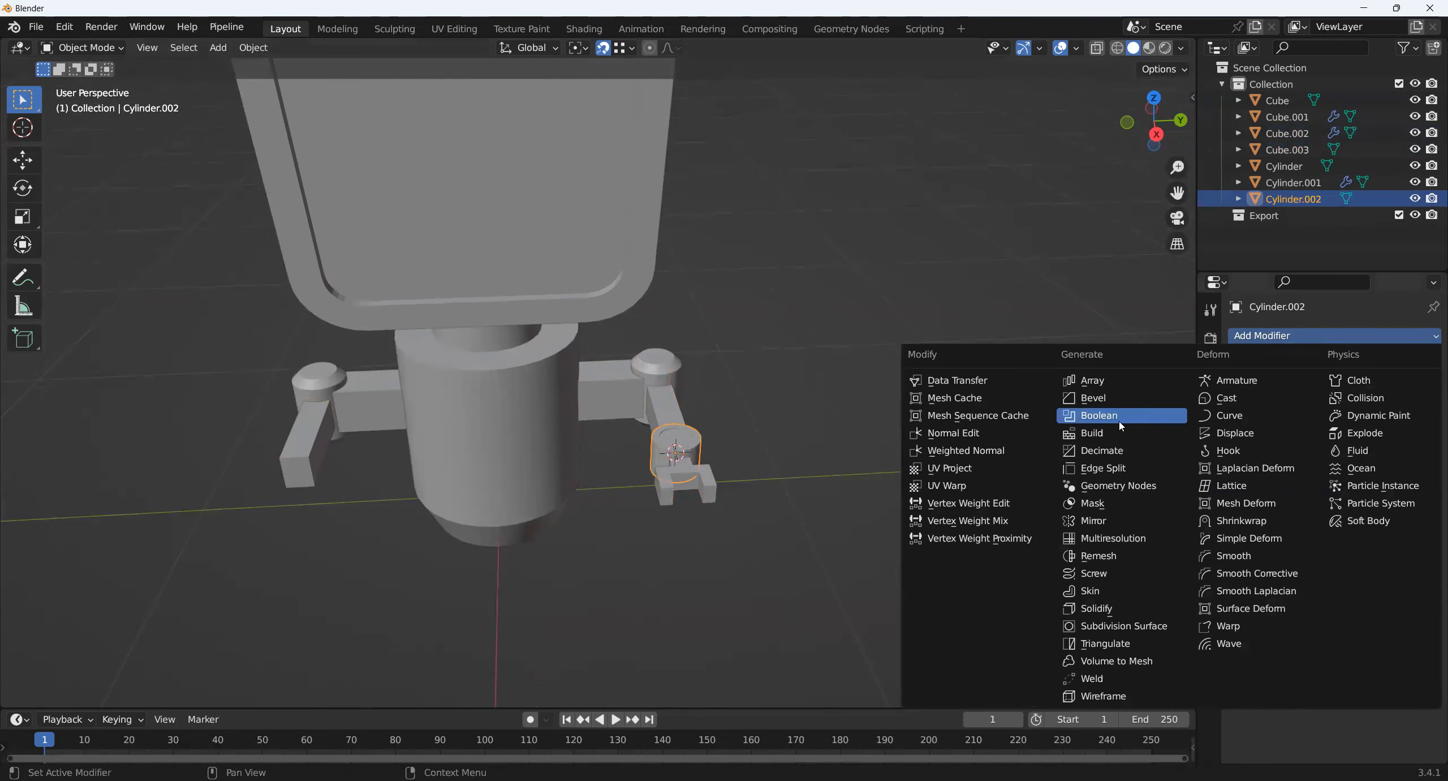
click(733, 340)
scroll(646, 442, up, 2)
scroll(646, 441, down, 1)
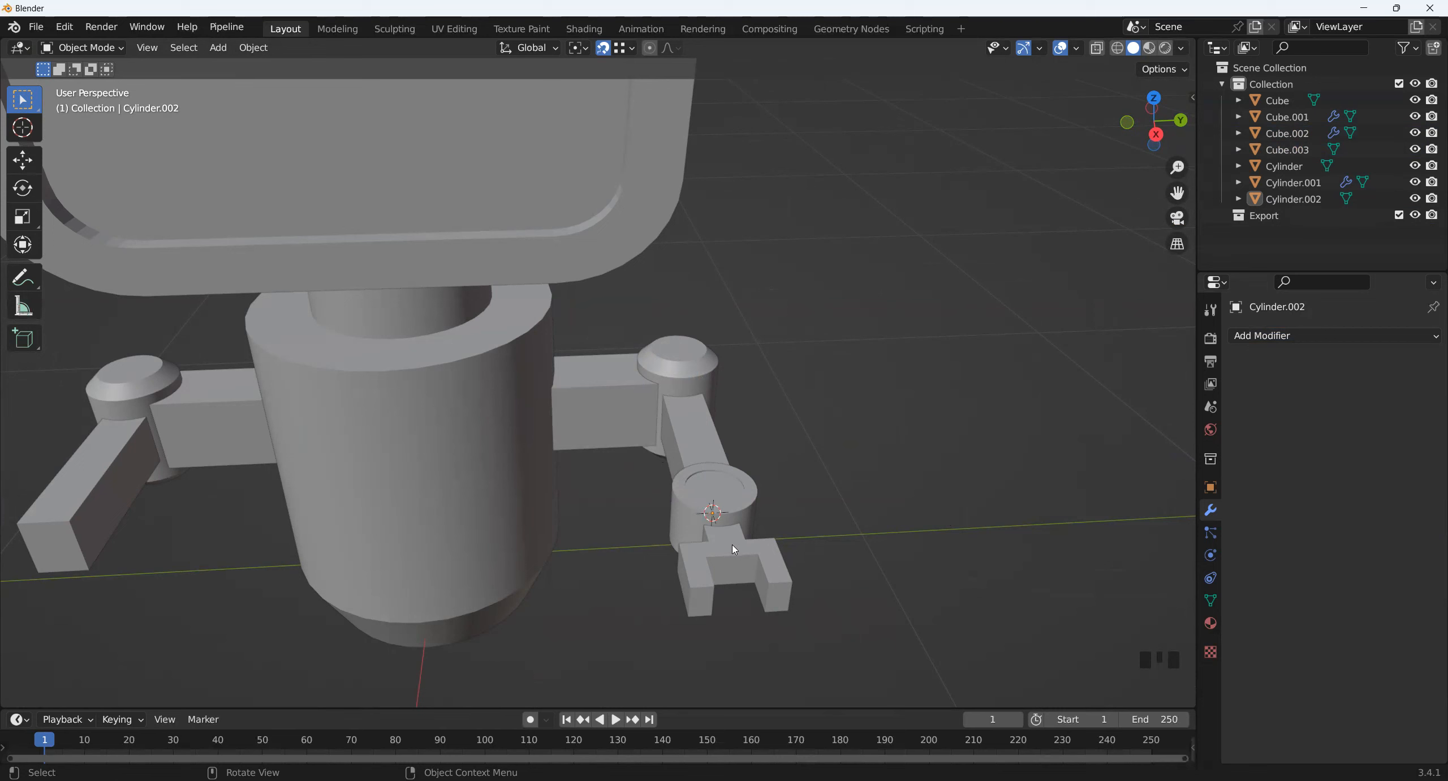
- Mirror the wrist cylinder at the forearm's end across Y only, using a Mirror modifier with the body cylinder as mirror object
click(719, 507)
click(1273, 335)
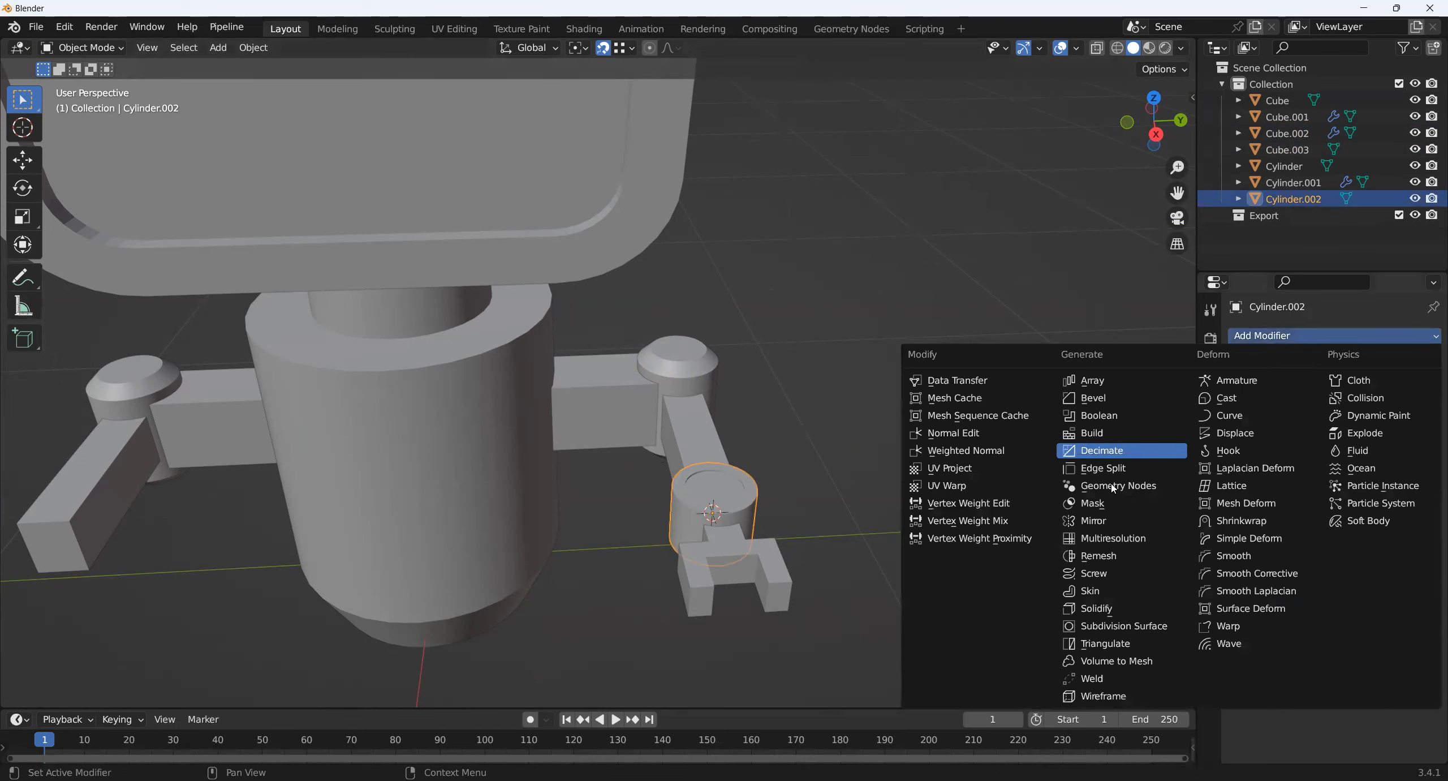
click(1106, 520)
click(1364, 386)
click(1328, 385)
click(1409, 444)
click(504, 444)
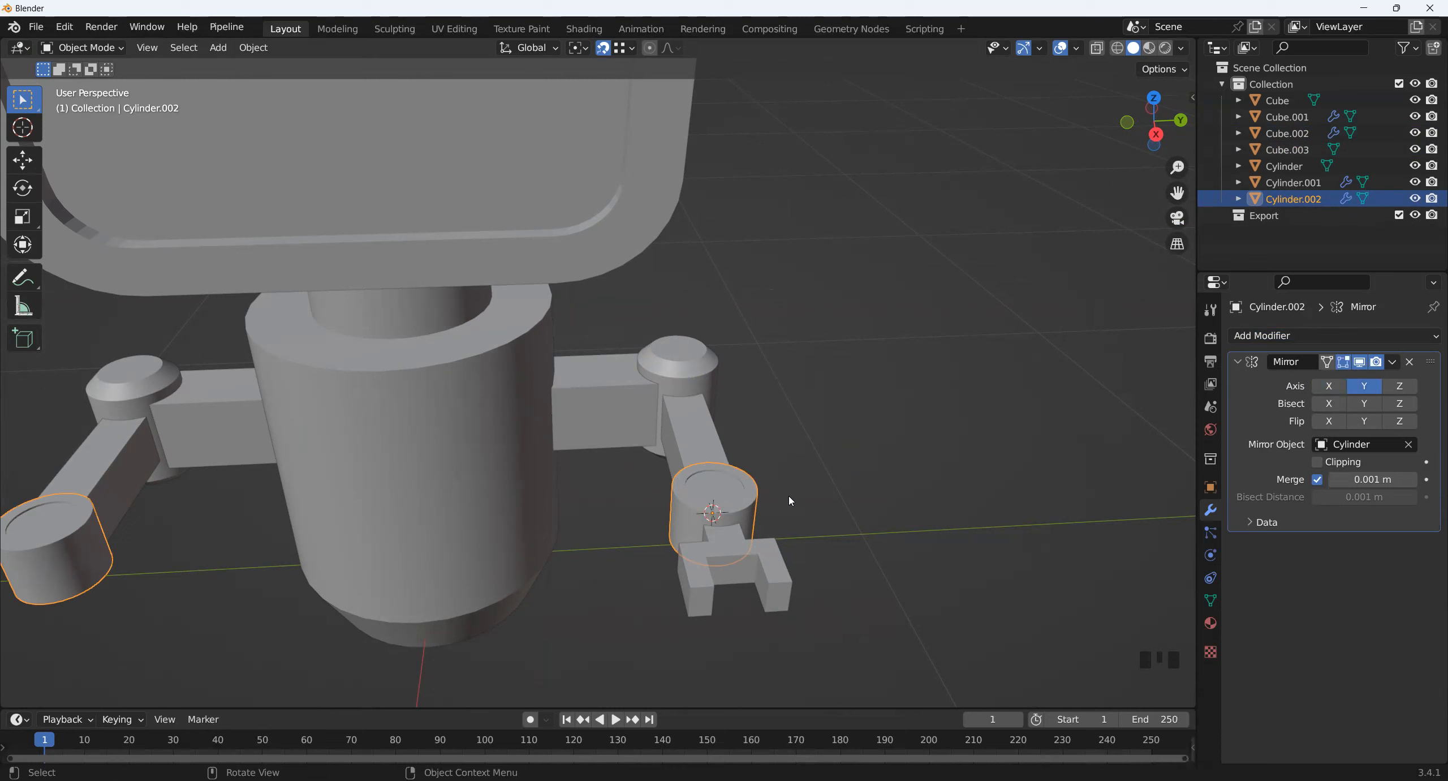
- Add a Mirror modifier to the gripper claw, with only the Y axis enabled and the body cylinder as mirror object
click(742, 560)
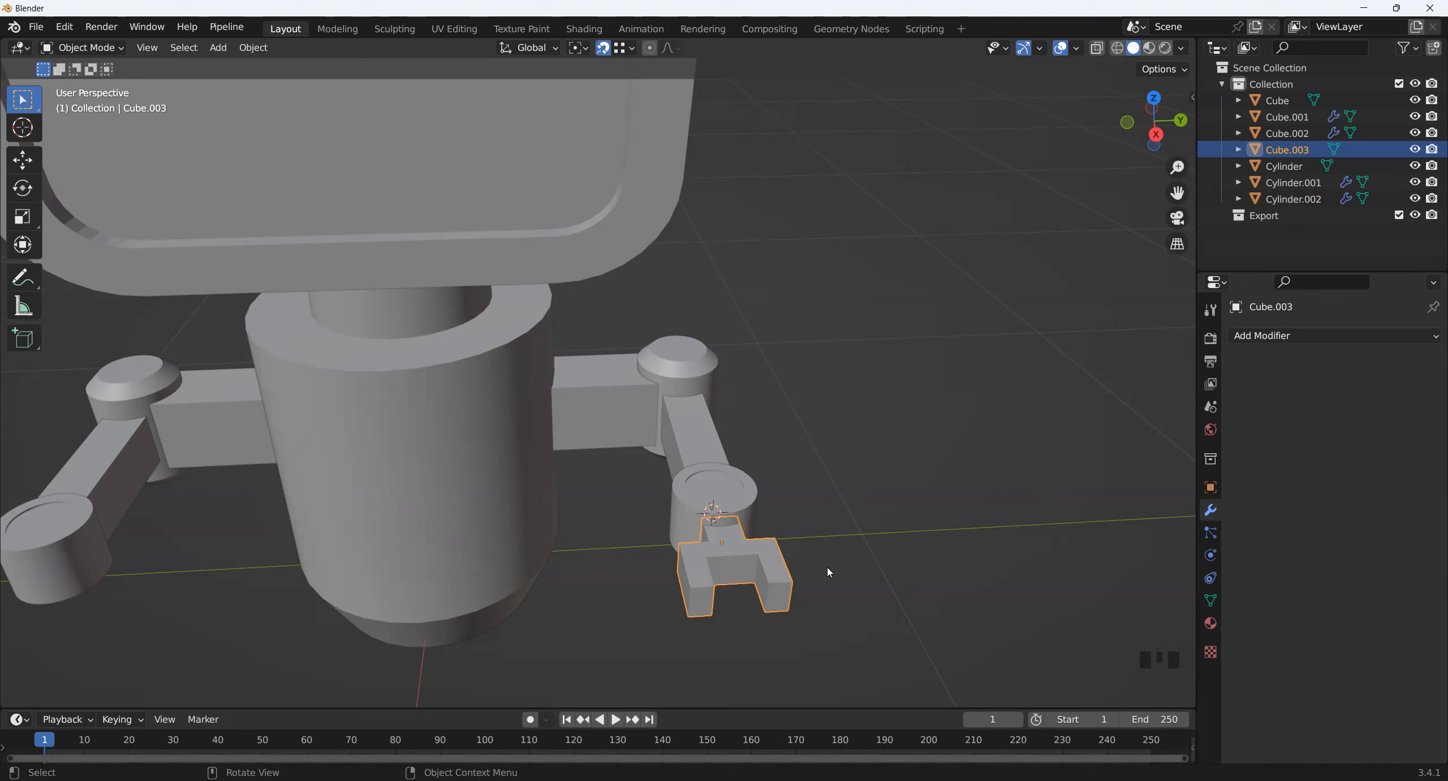
click(1301, 336)
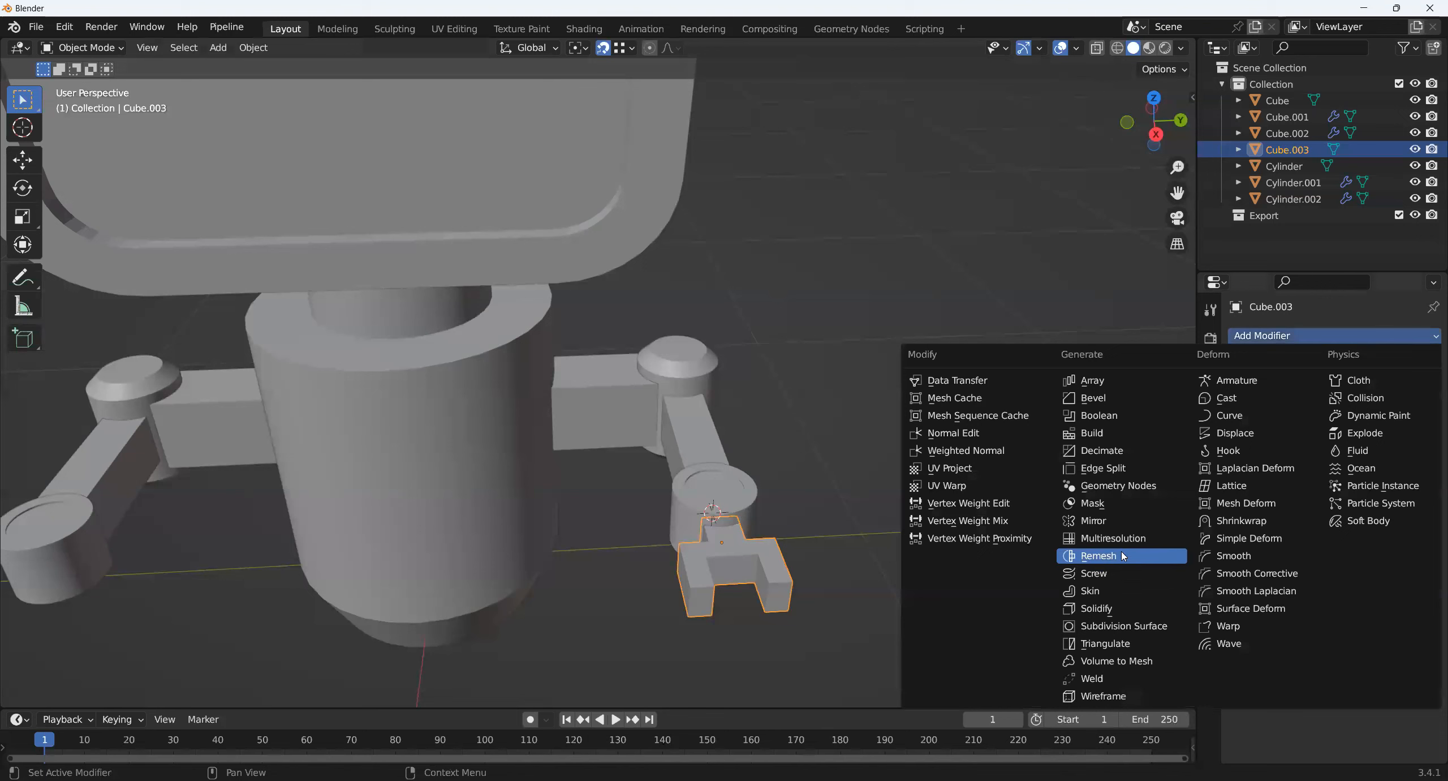
click(1129, 520)
click(1365, 390)
click(1335, 389)
click(1409, 444)
click(475, 495)
- Deselect the gripper and examine the whole robot from several angles, checking both mirrored arms against the body and head
scroll(718, 467, down, 5)
middle_drag(729, 464, 687, 560)
click(737, 449)
scroll(769, 514, up, 2)
scroll(783, 550, up, 2)
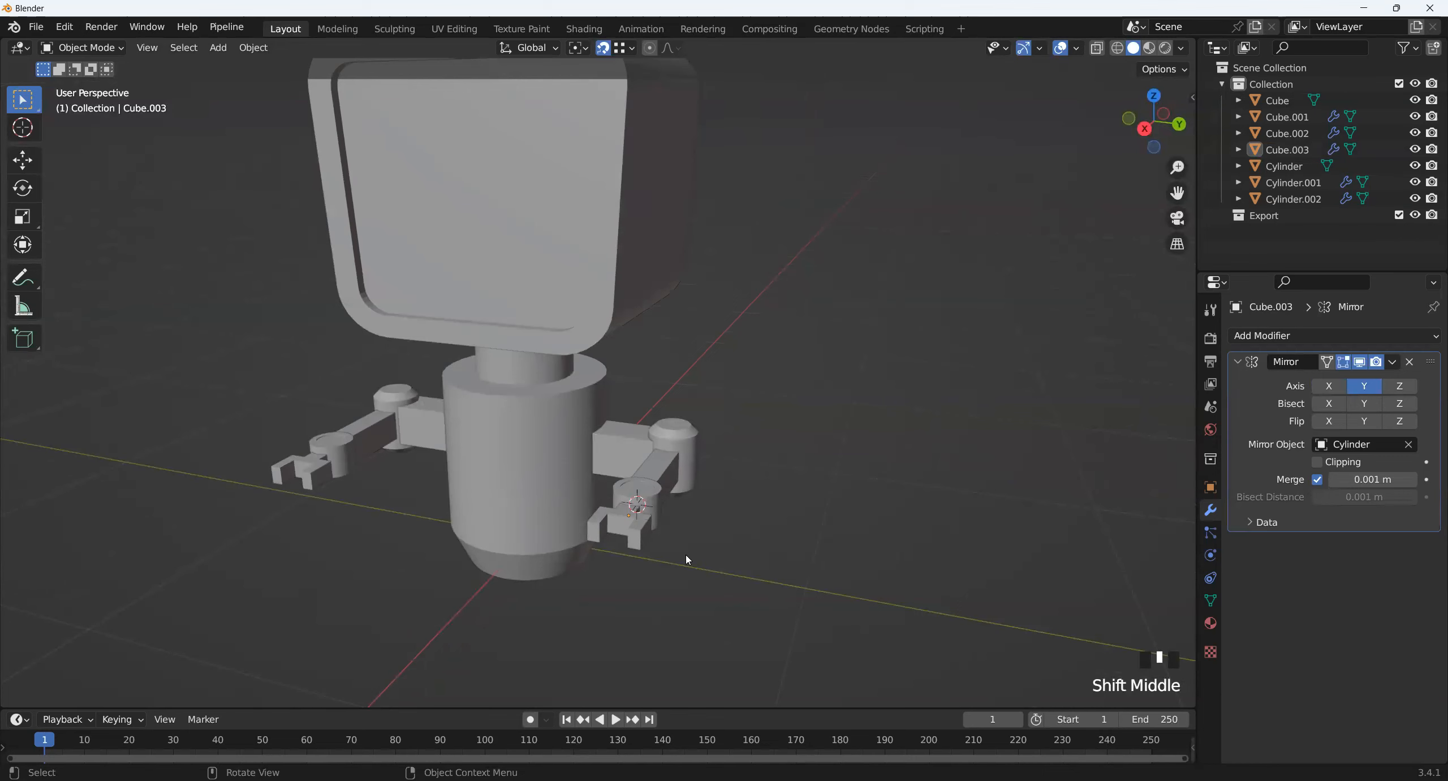
scroll(687, 560, down, 4)
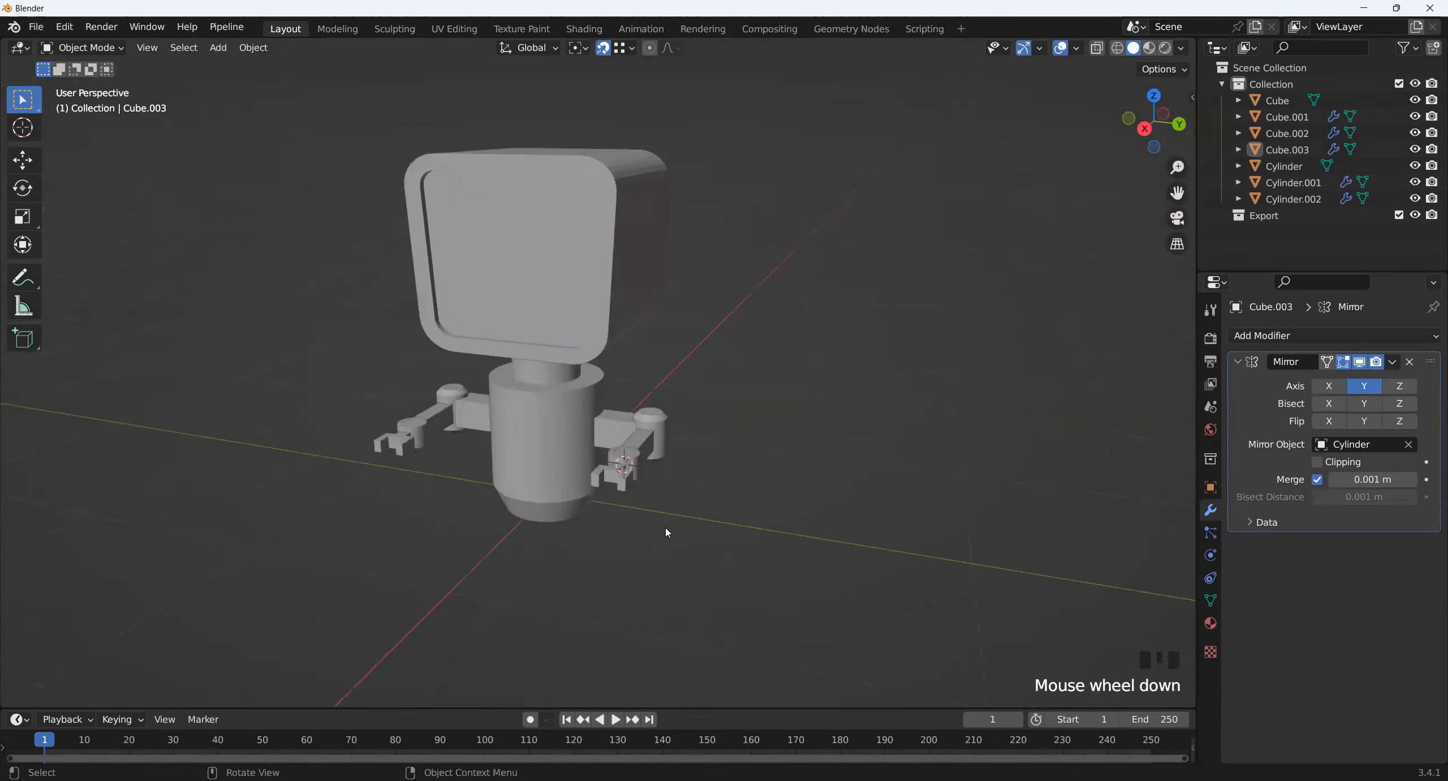
middle_drag(665, 527, 616, 564)
scroll(521, 471, up, 3)
middle_drag(521, 472, 658, 450)
scroll(548, 474, up, 3)
scroll(533, 493, down, 2)
scroll(671, 462, down, 1)
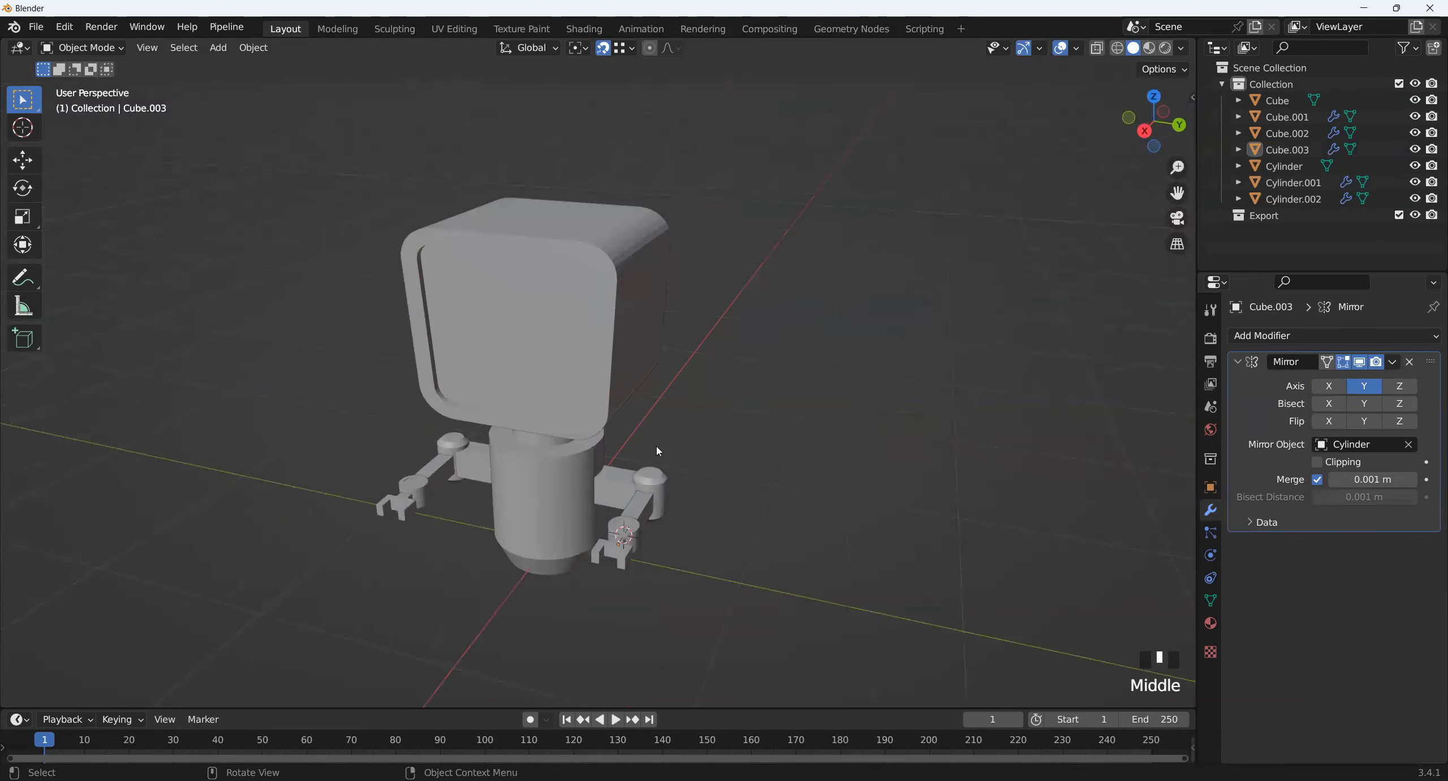